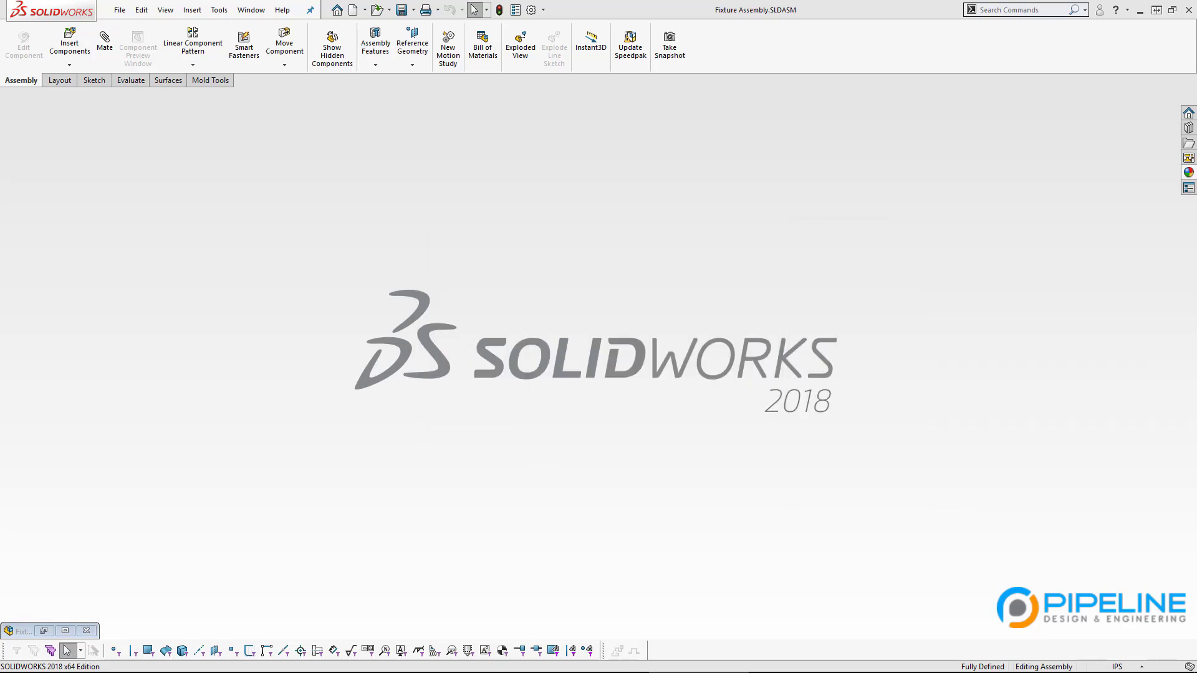
# Step: Review the Lesson 4 fixture sketch page, then put the notes away to reveal SOLIDWORKS
pyautogui.moveTo(1195, 443); pyautogui.dragTo(584, 61)
pyautogui.click(571, 328)
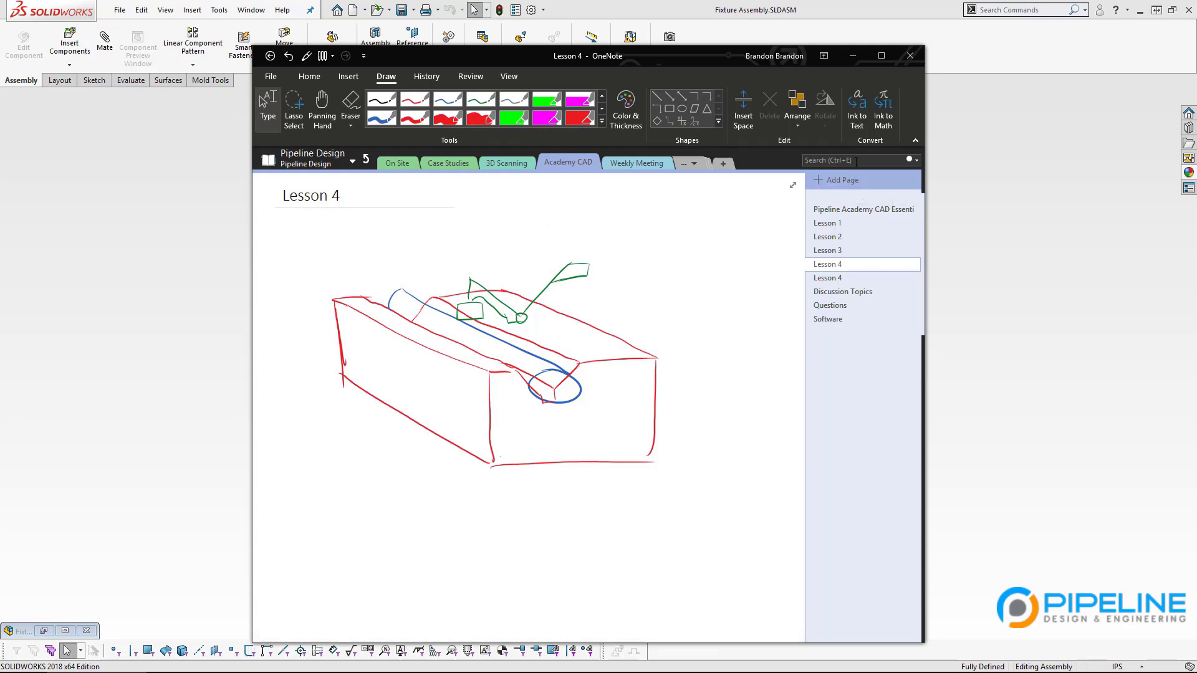
pyautogui.click(852, 61)
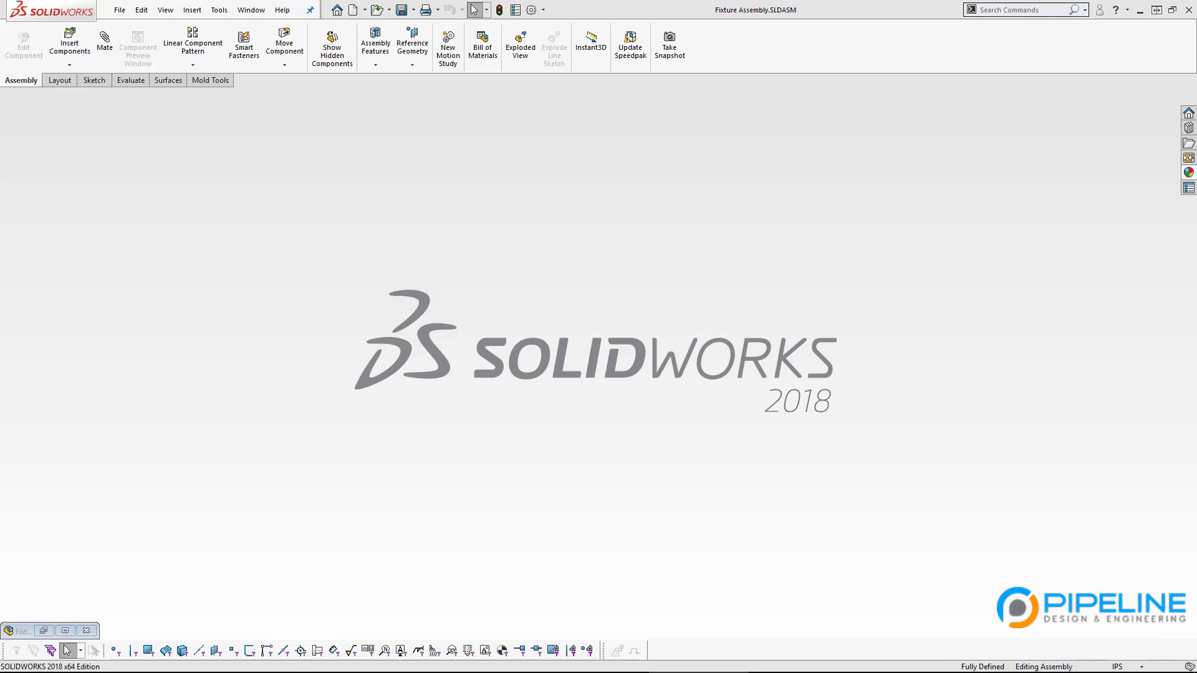
# Step: Maximize the McMaster-Carr 5004A13 toggle clamp page and scroll to its specs and drawing
pyautogui.moveTo(0, 81); pyautogui.dragTo(766, 89)
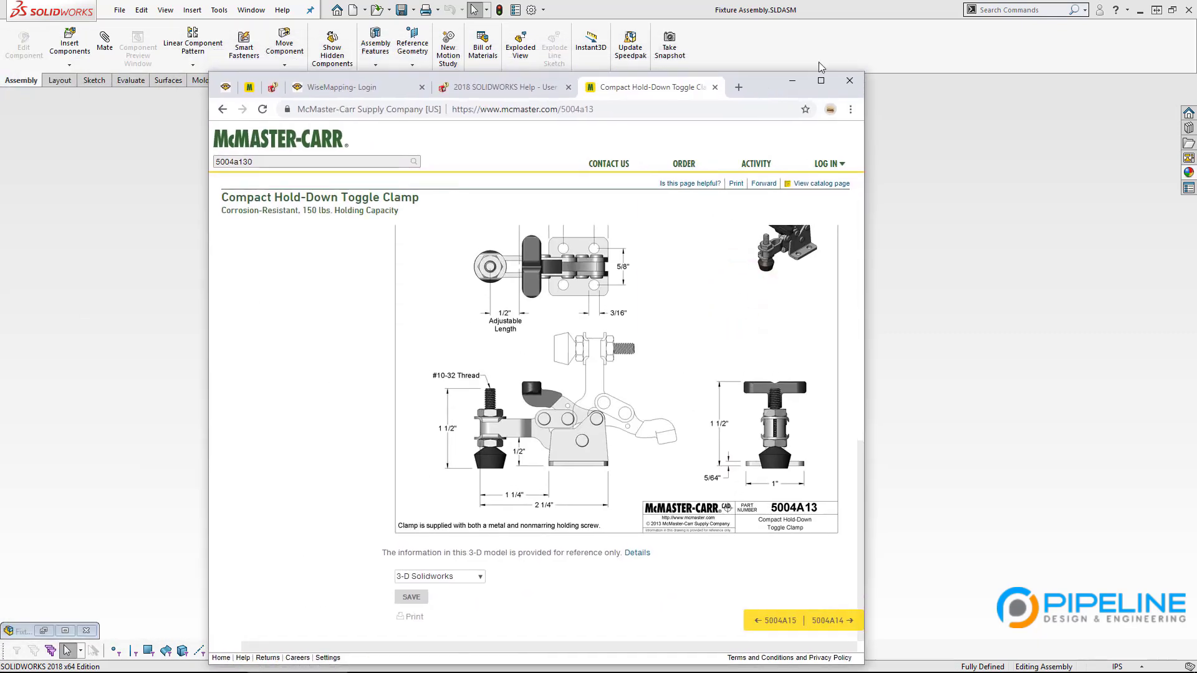
pyautogui.click(821, 81)
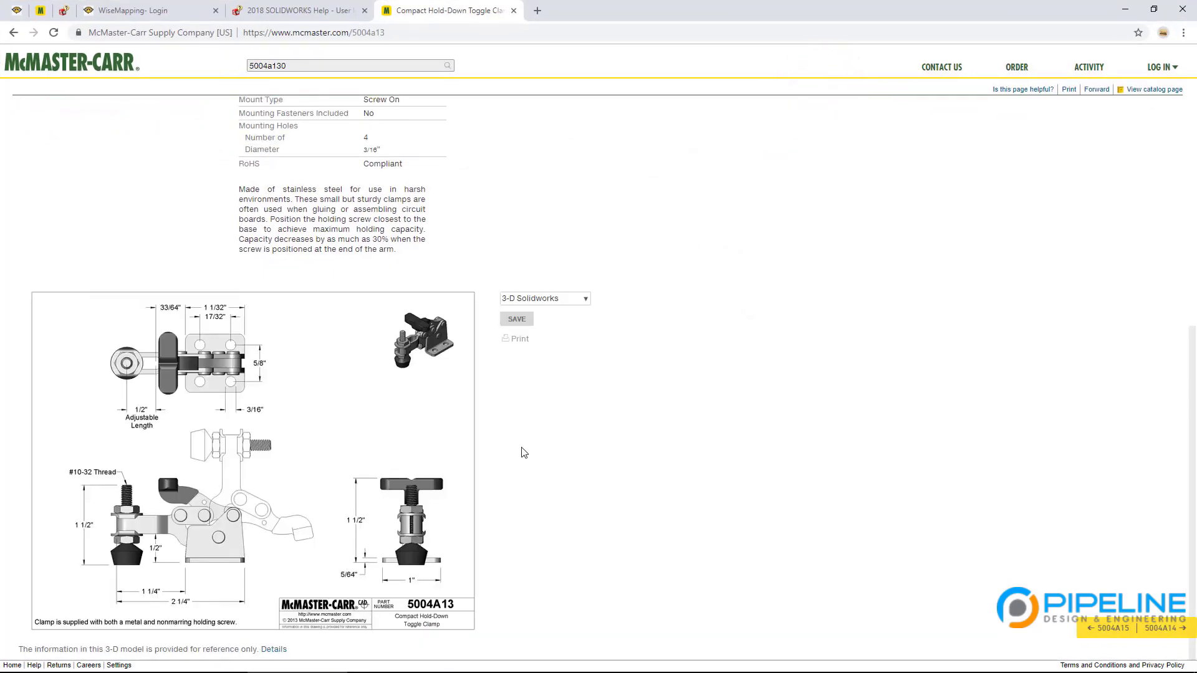
pyautogui.scroll(7, 520, 446)
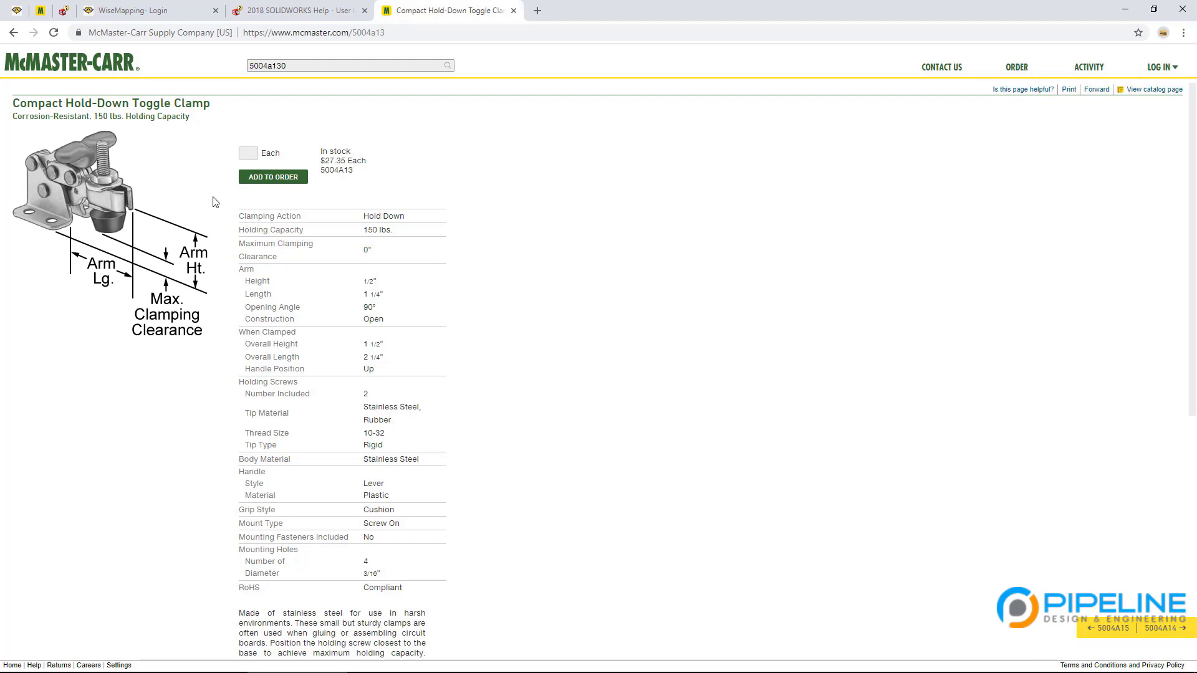
pyautogui.scroll(-4, 302, 240)
pyautogui.scroll(3, 327, 342)
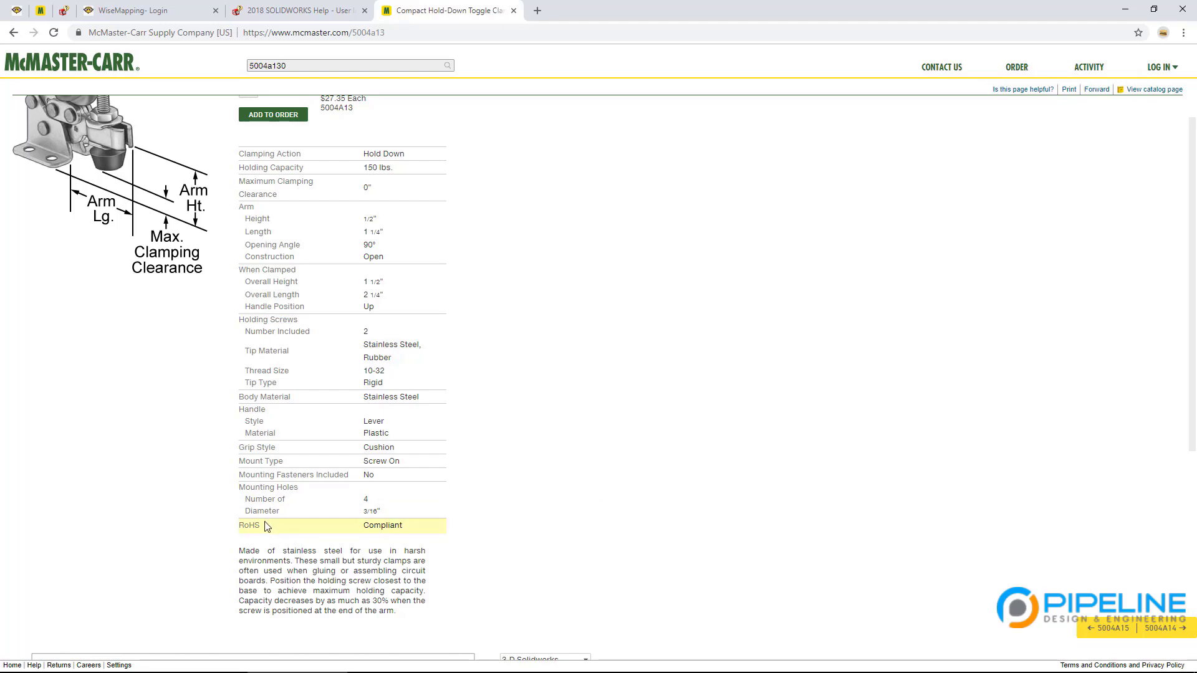
pyautogui.moveTo(267, 525); pyautogui.dragTo(243, 528)
pyautogui.click(421, 571)
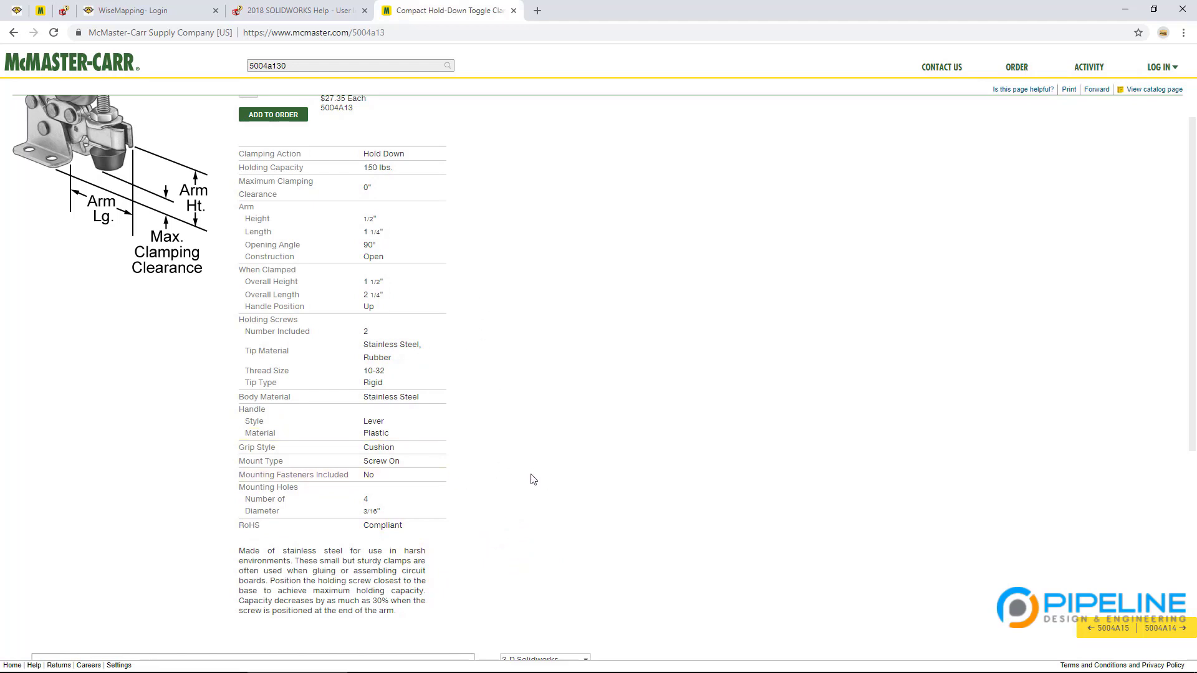
pyautogui.scroll(-3, 535, 479)
pyautogui.scroll(-3, 437, 480)
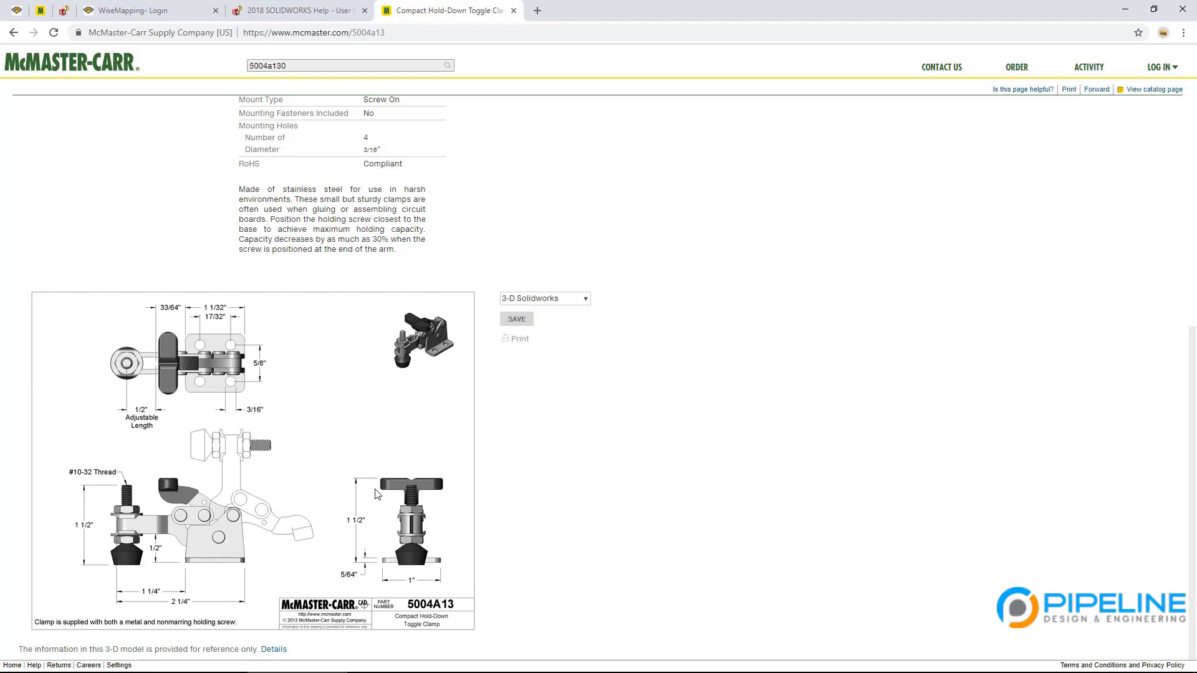
# Step: Leave 3-D Solidworks as the CAD download format and move Chrome aside to show SOLIDWORKS
pyautogui.click(584, 300)
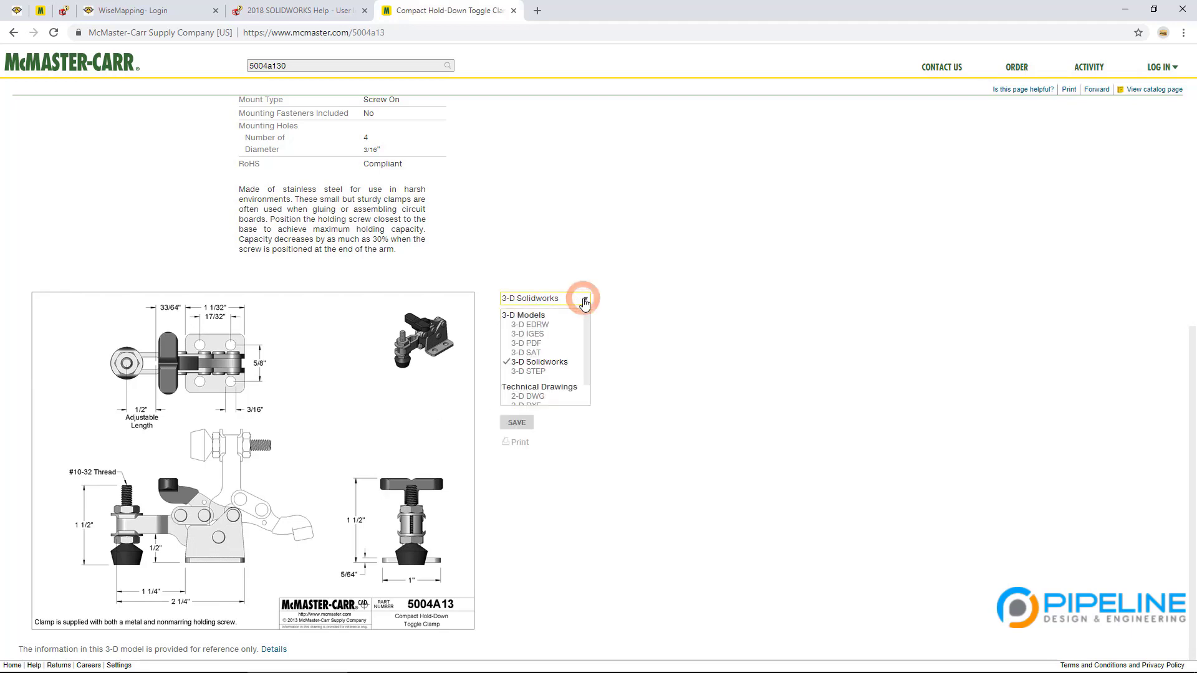
pyautogui.scroll(-1, 539, 399)
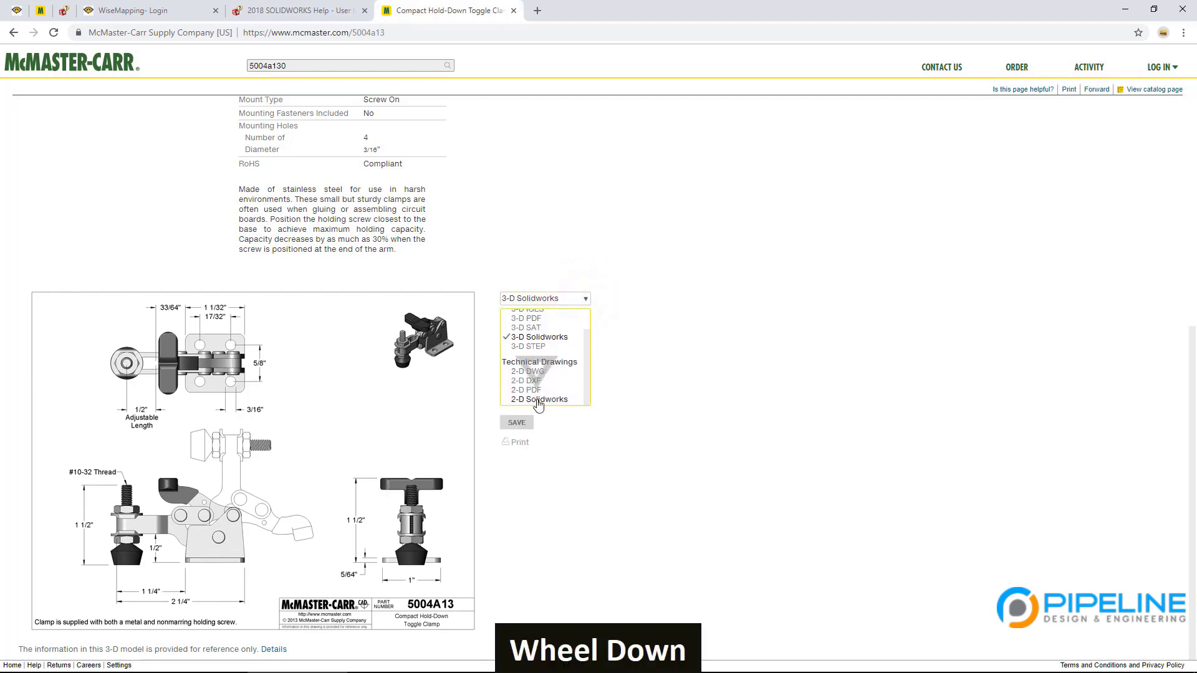
pyautogui.scroll(1, 547, 386)
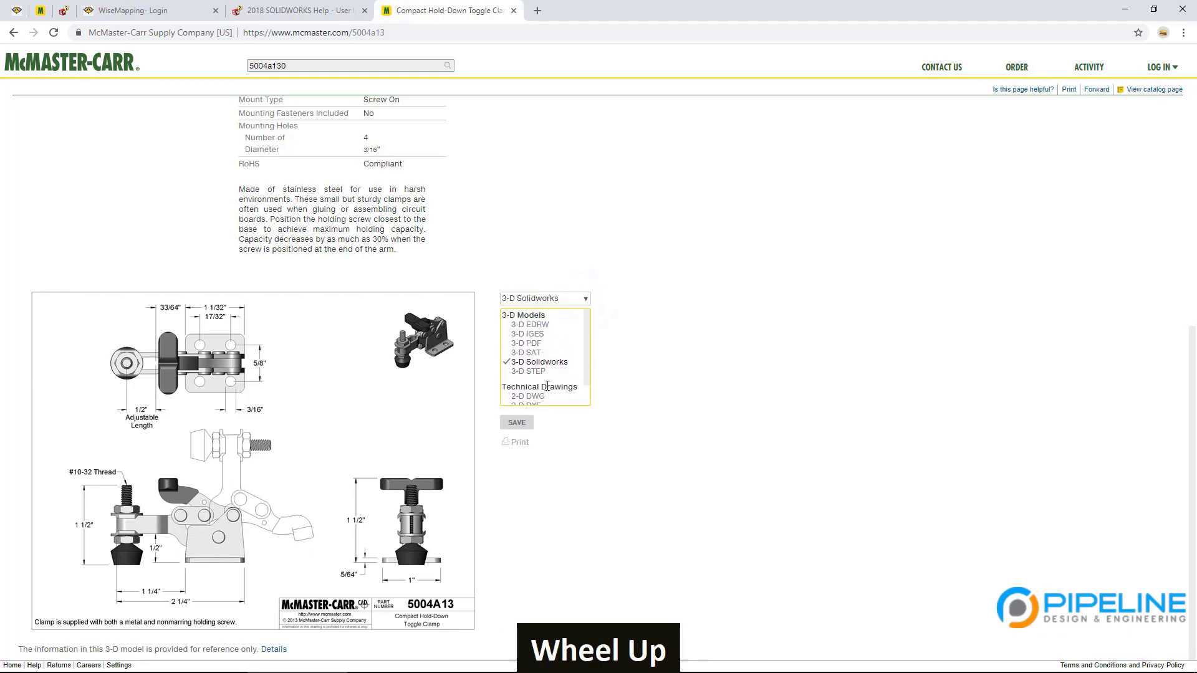
pyautogui.click(539, 362)
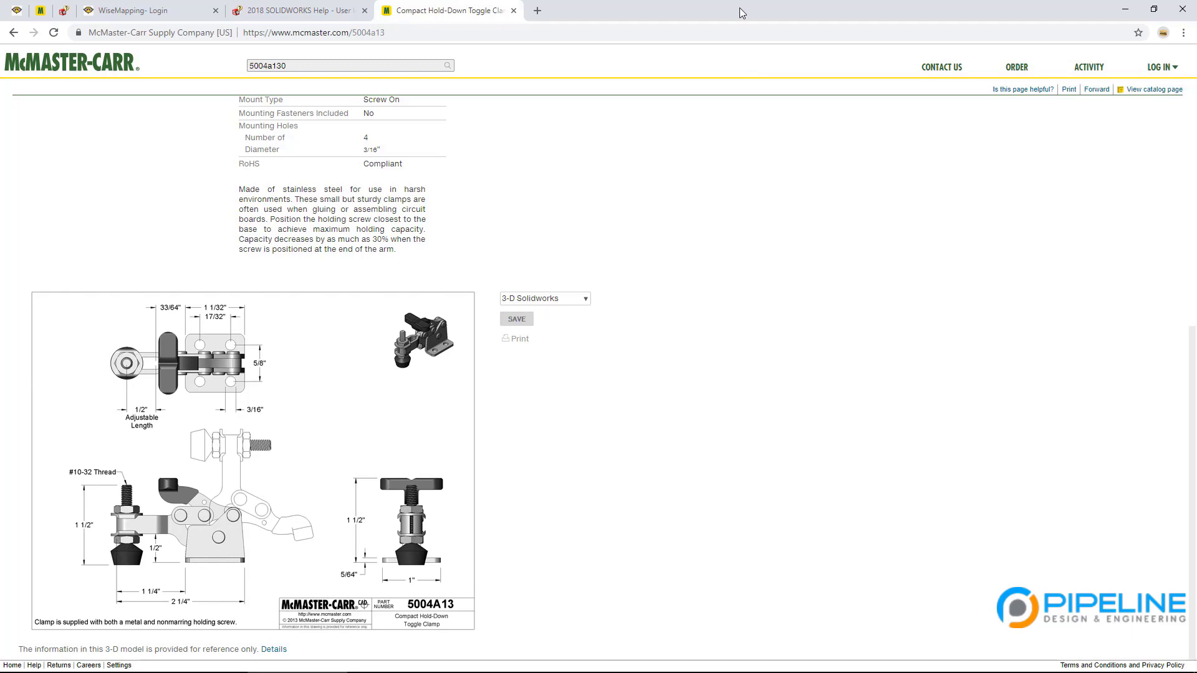
pyautogui.moveTo(742, 12); pyautogui.dragTo(0, 252)
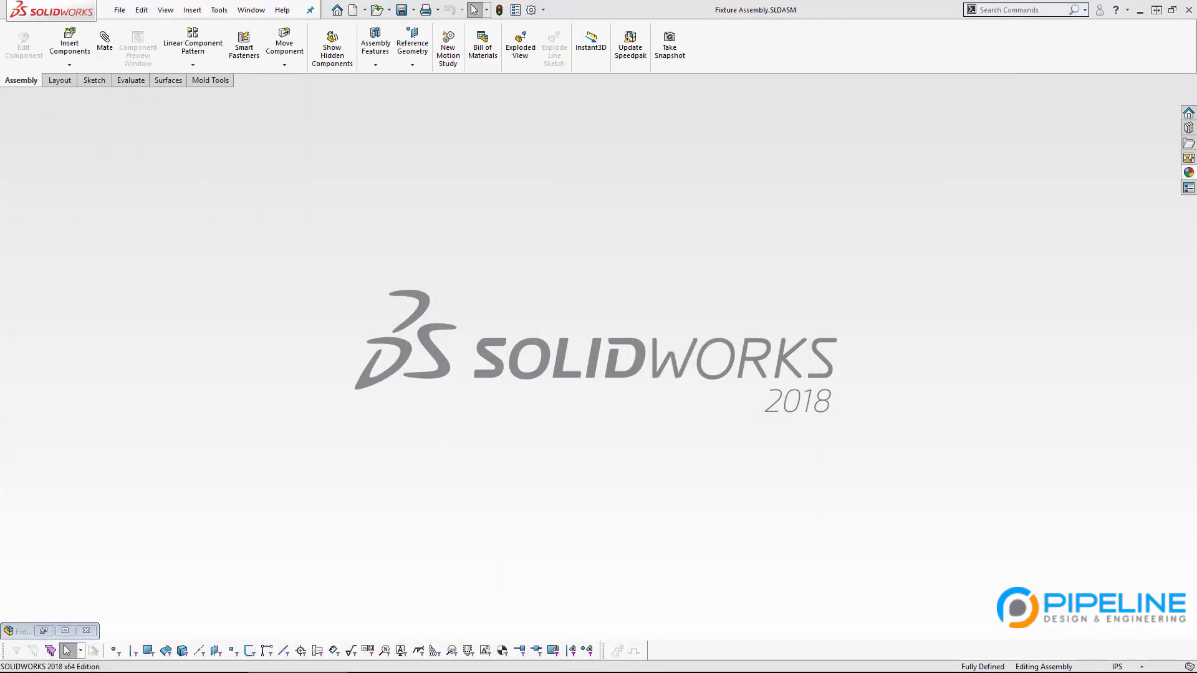
# Step: Switch to File Explorer and go into the CAD\Toggle Clamp Parts folder
pyautogui.click(109, 320)
pyautogui.press('Tab')
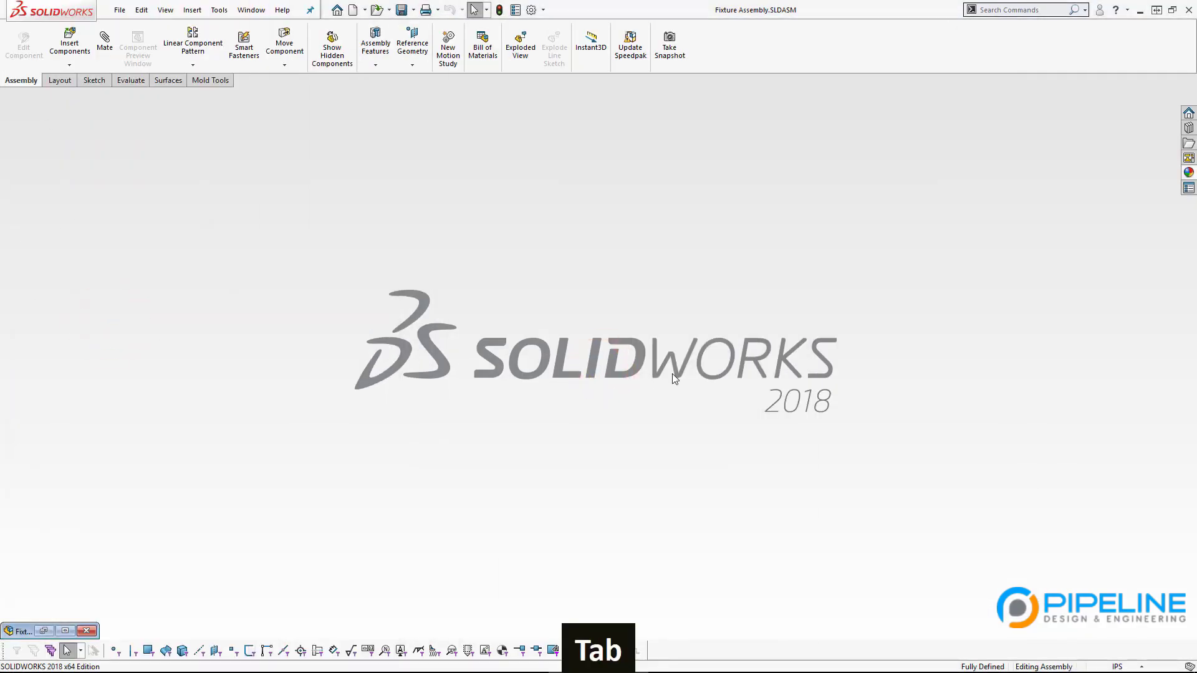
pyautogui.hotkey('alt', 'Tab')
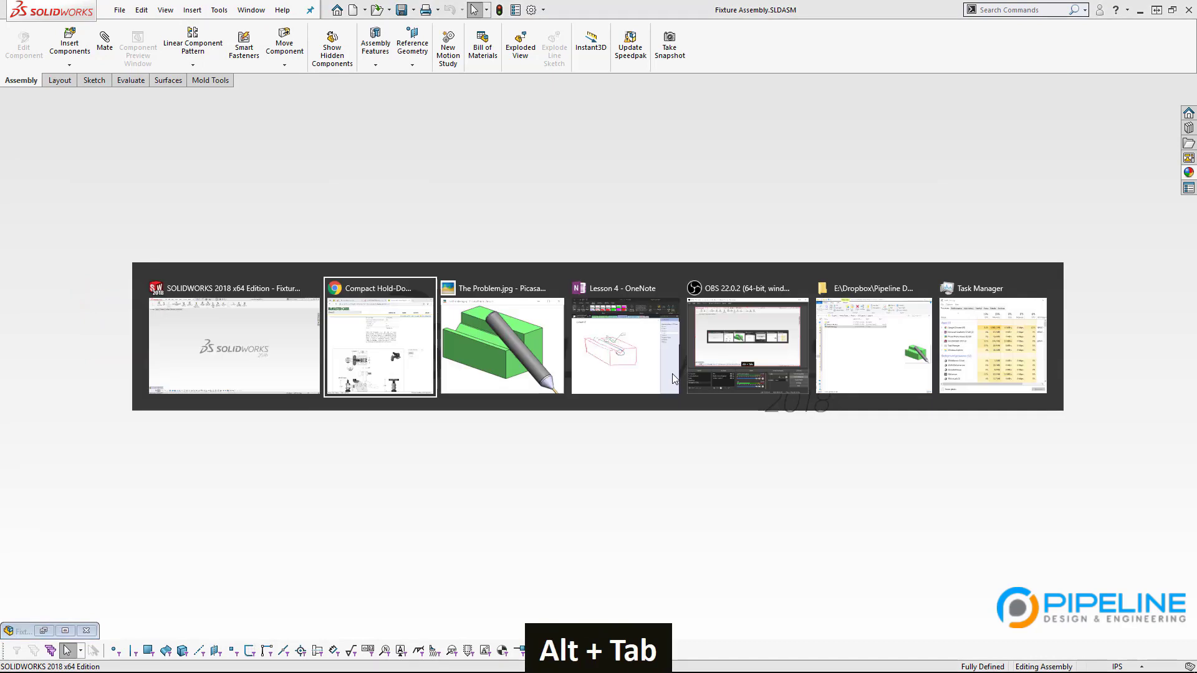
pyautogui.keyDown('alt'); pyautogui.click(886, 367); pyautogui.keyUp('alt')
pyautogui.doubleClick(260, 258)
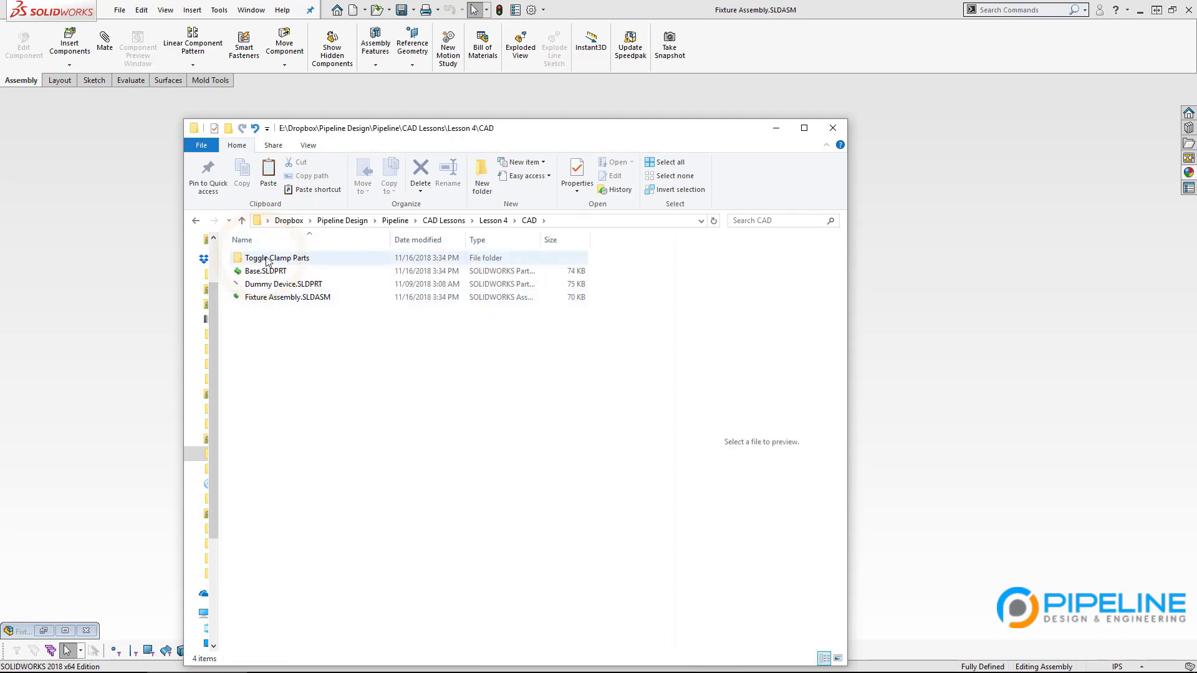
pyautogui.click(298, 262)
pyautogui.click(296, 258)
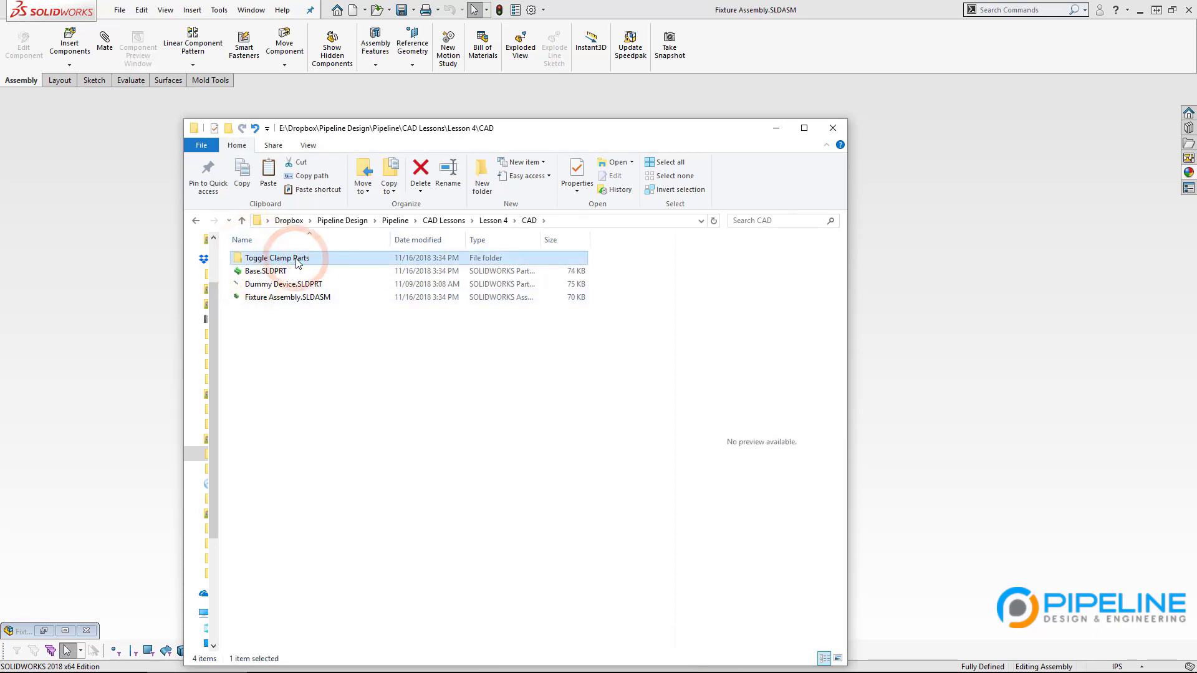
pyautogui.click(296, 258)
pyautogui.doubleClick(238, 259)
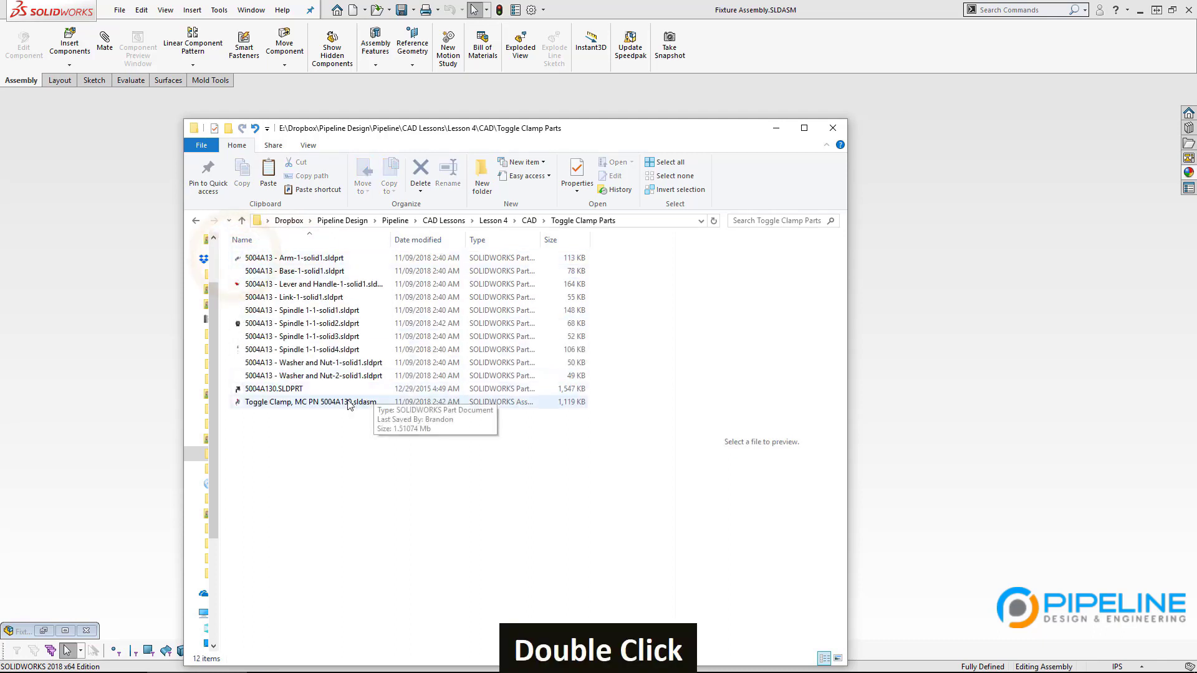
# Step: Preview and open Toggle Clamp, MC PN 5004A130.sldasm in SOLIDWORKS
pyautogui.moveTo(387, 240); pyautogui.dragTo(484, 241)
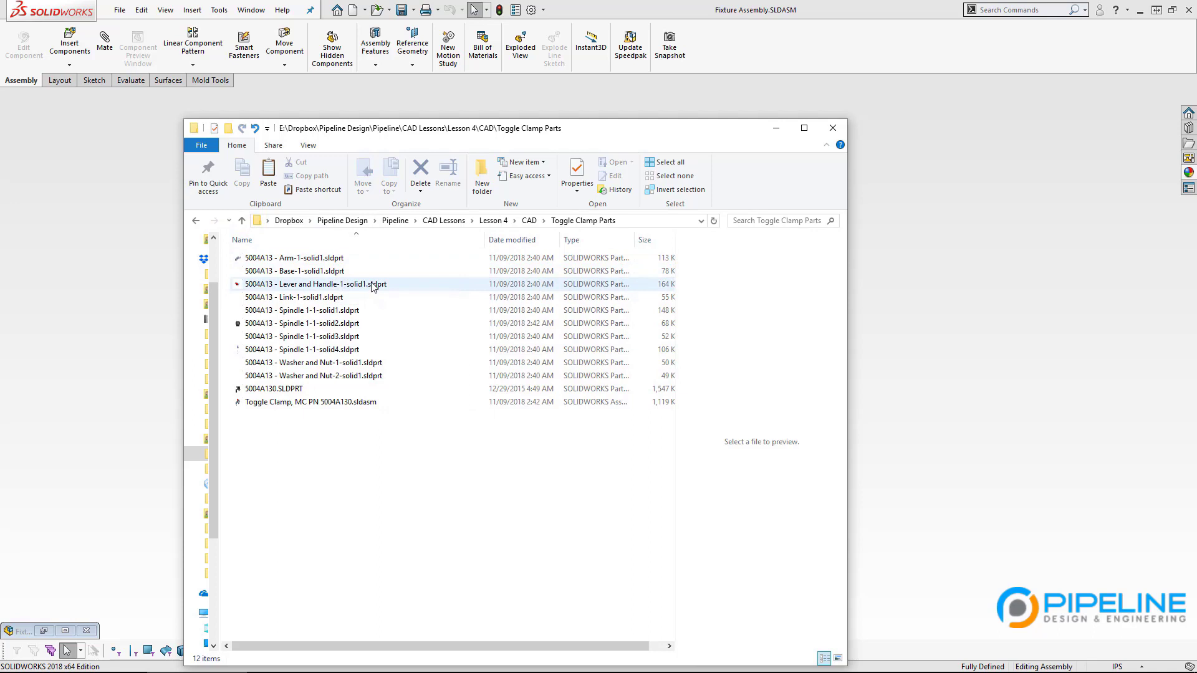
pyautogui.moveTo(374, 287)
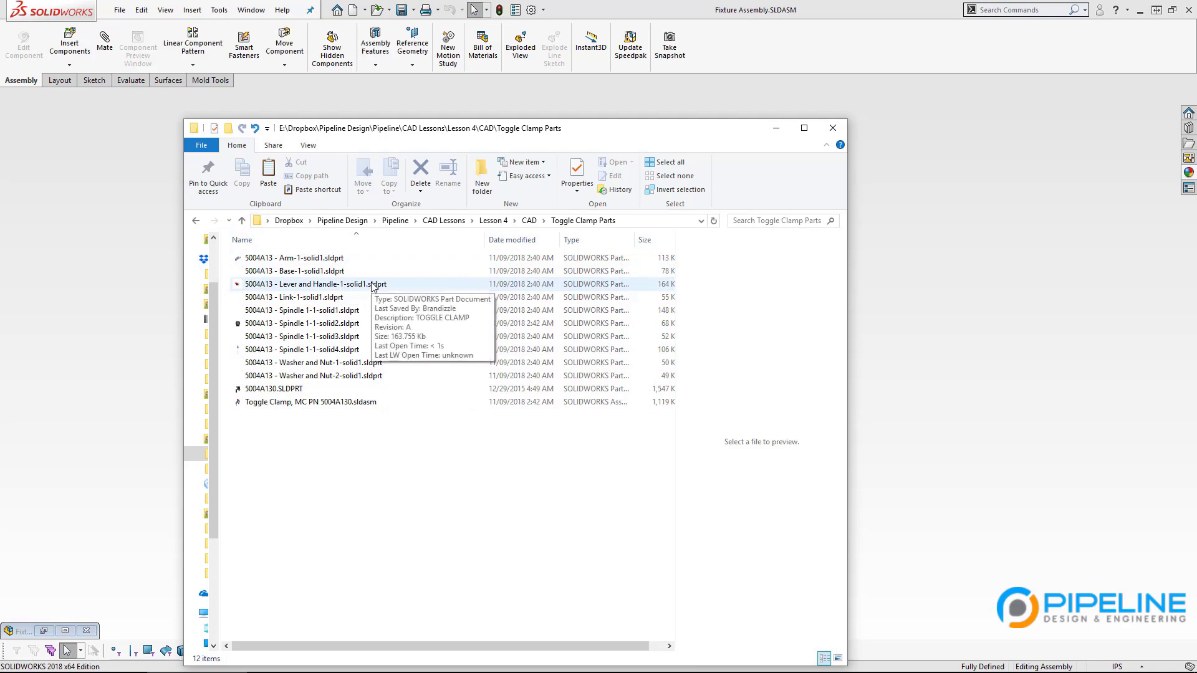
pyautogui.click(360, 402)
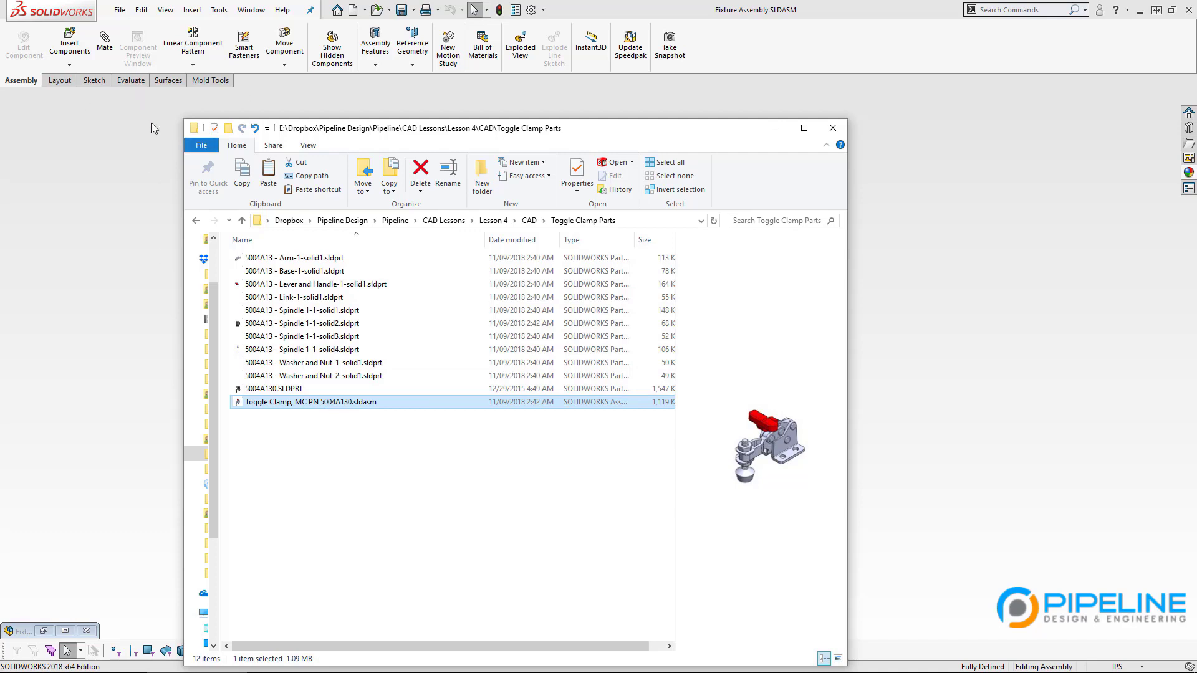
pyautogui.doubleClick(298, 403)
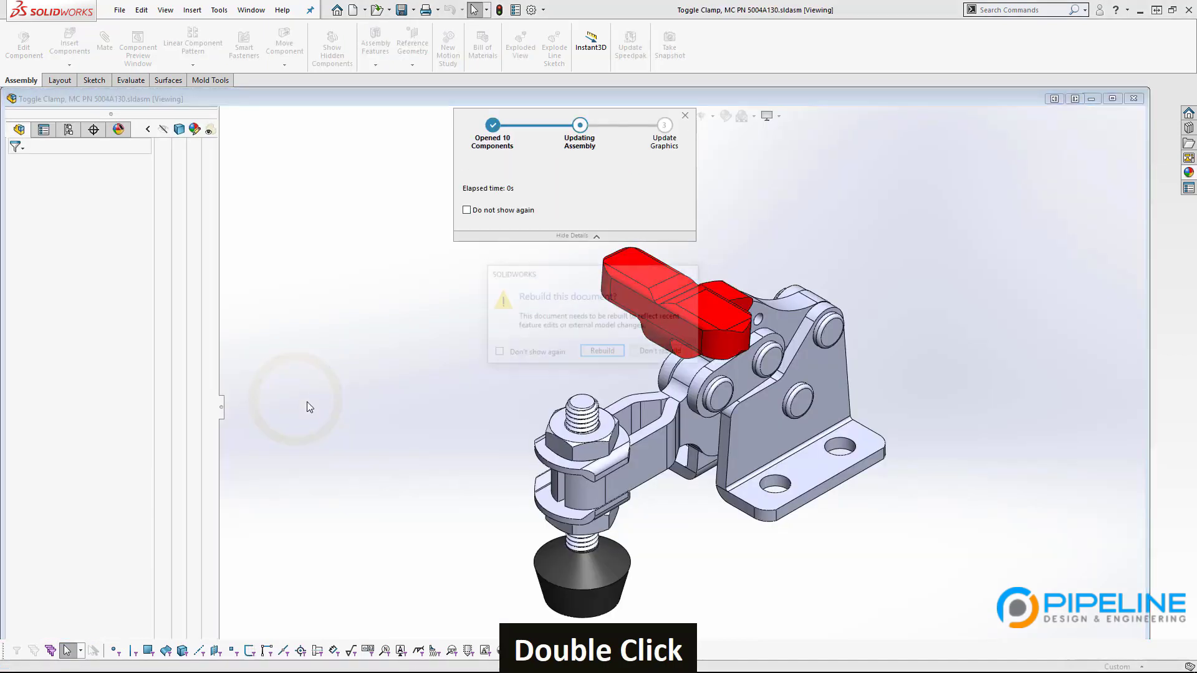
# Step: Rebuild the toggle clamp assembly, accept the changed referenced documents, and maximize its window
pyautogui.click(614, 354)
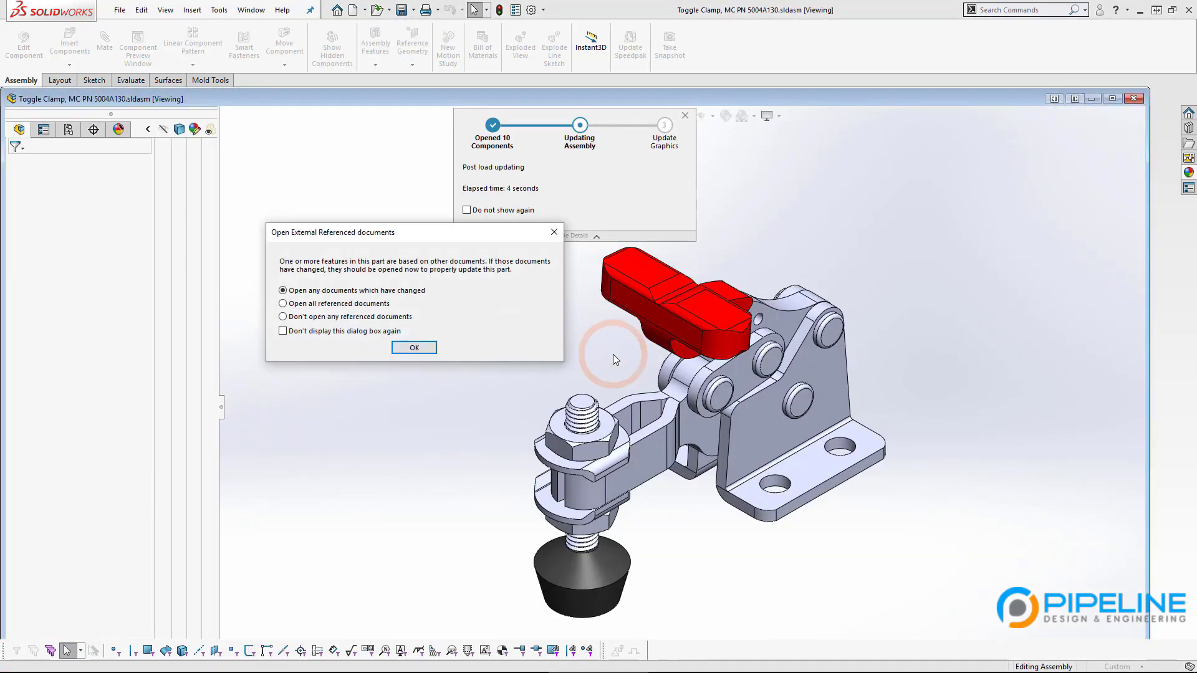
pyautogui.click(430, 347)
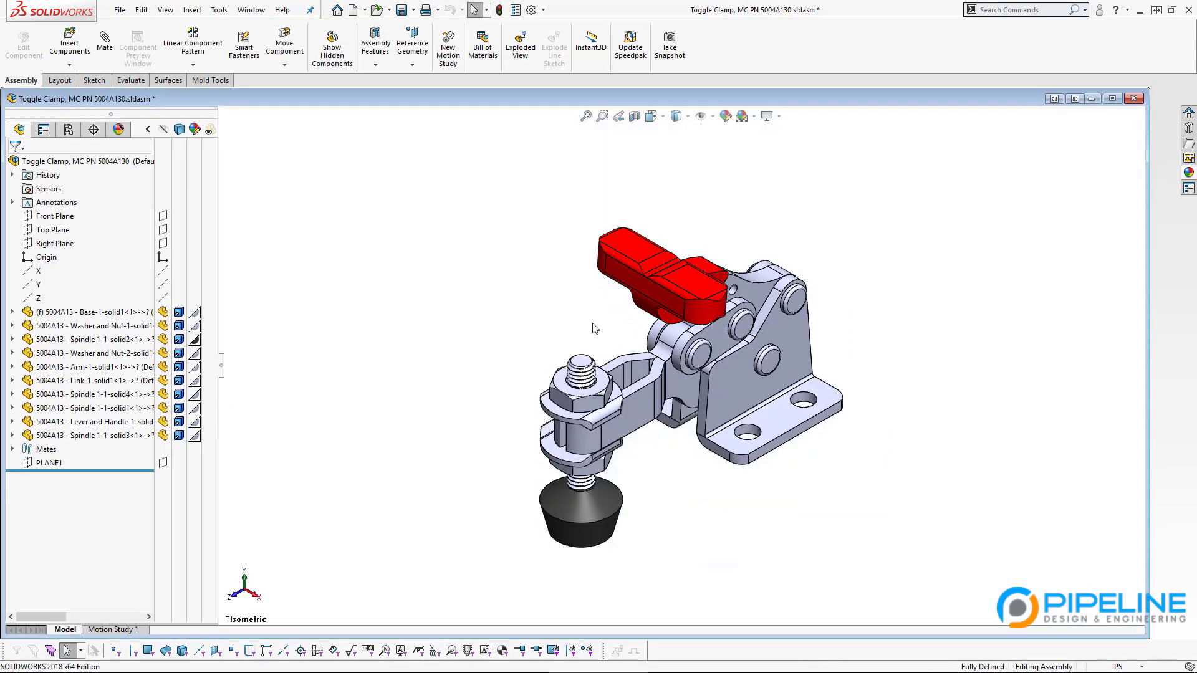
pyautogui.click(1112, 98)
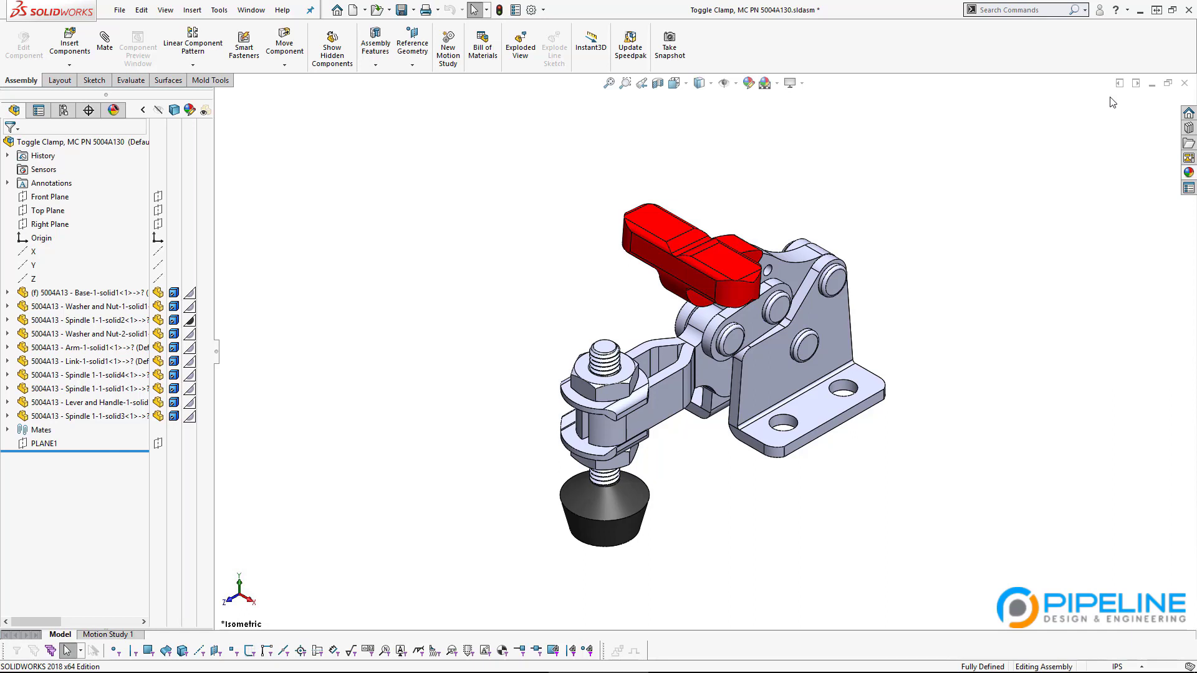
pyautogui.click(81, 306)
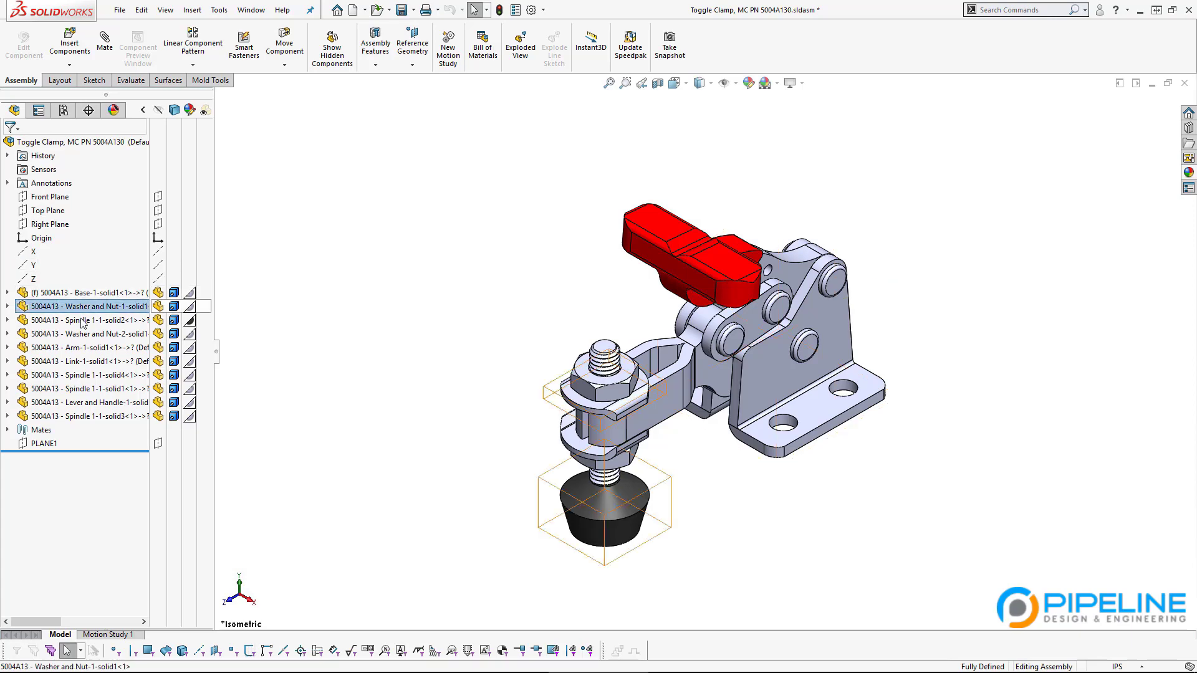
pyautogui.keyDown('shift'); pyautogui.click(93, 422); pyautogui.keyUp('shift')
pyautogui.click(505, 329)
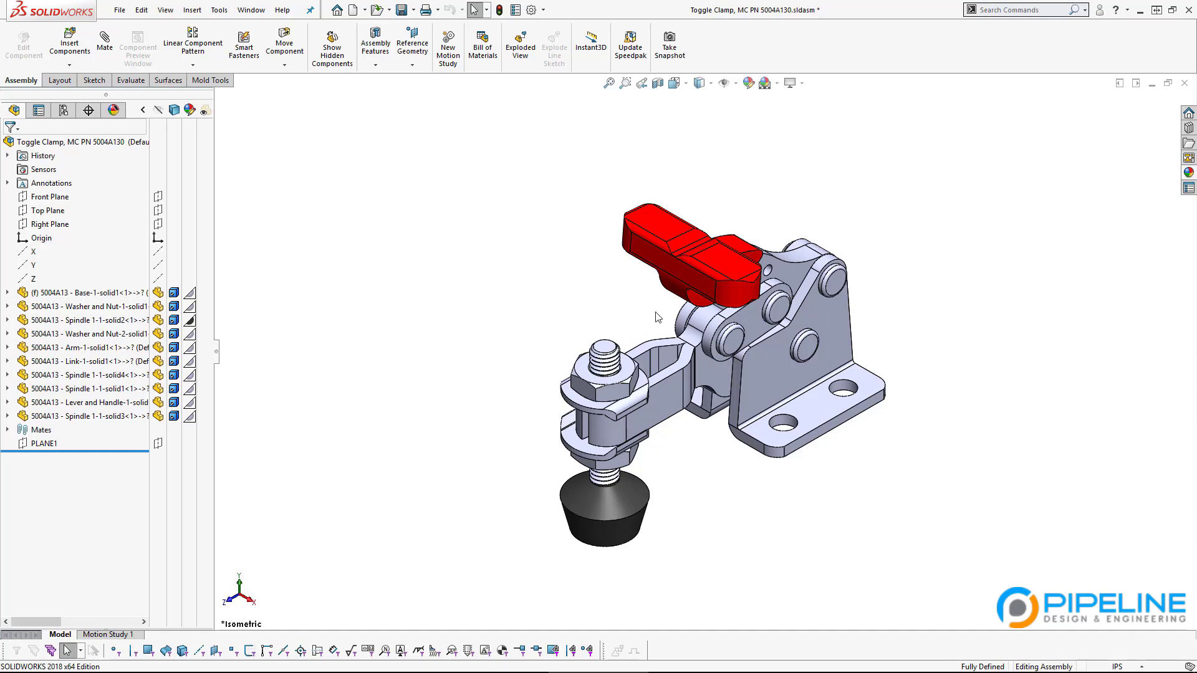
# Step: Swing the red lever through its full travel, then switch back to Fixture Assembly.SLDASM
pyautogui.click(743, 297)
pyautogui.moveTo(743, 298); pyautogui.dragTo(970, 142, button='middle')
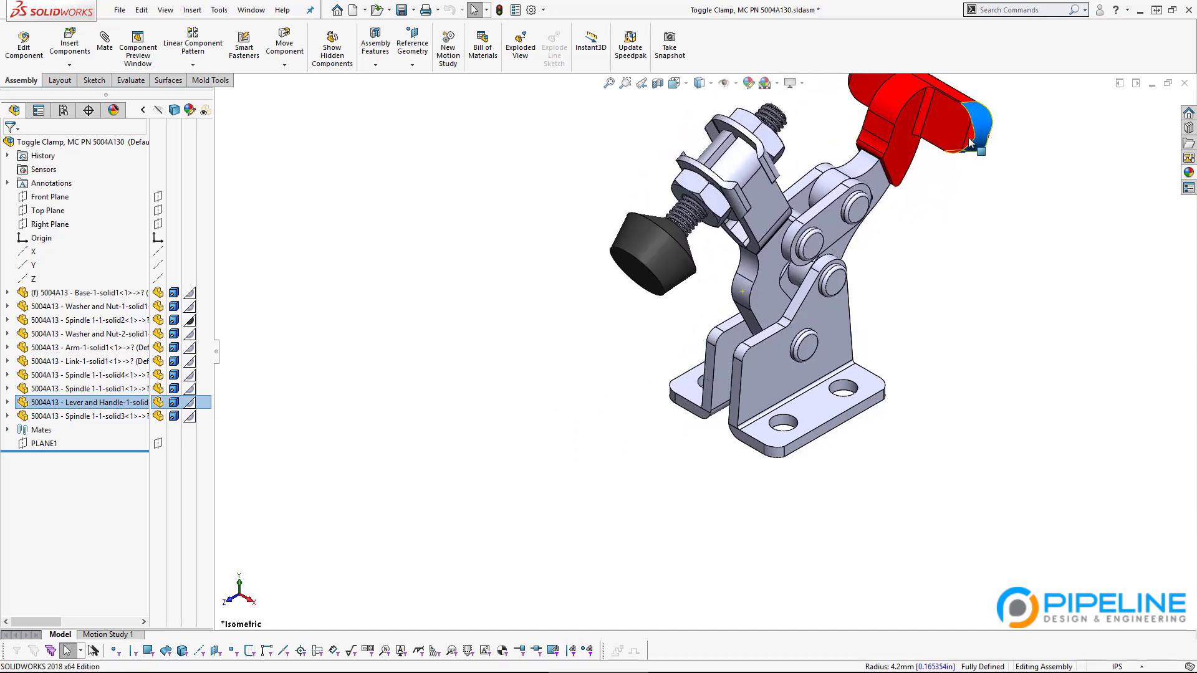
pyautogui.moveTo(970, 142); pyautogui.dragTo(1022, 269)
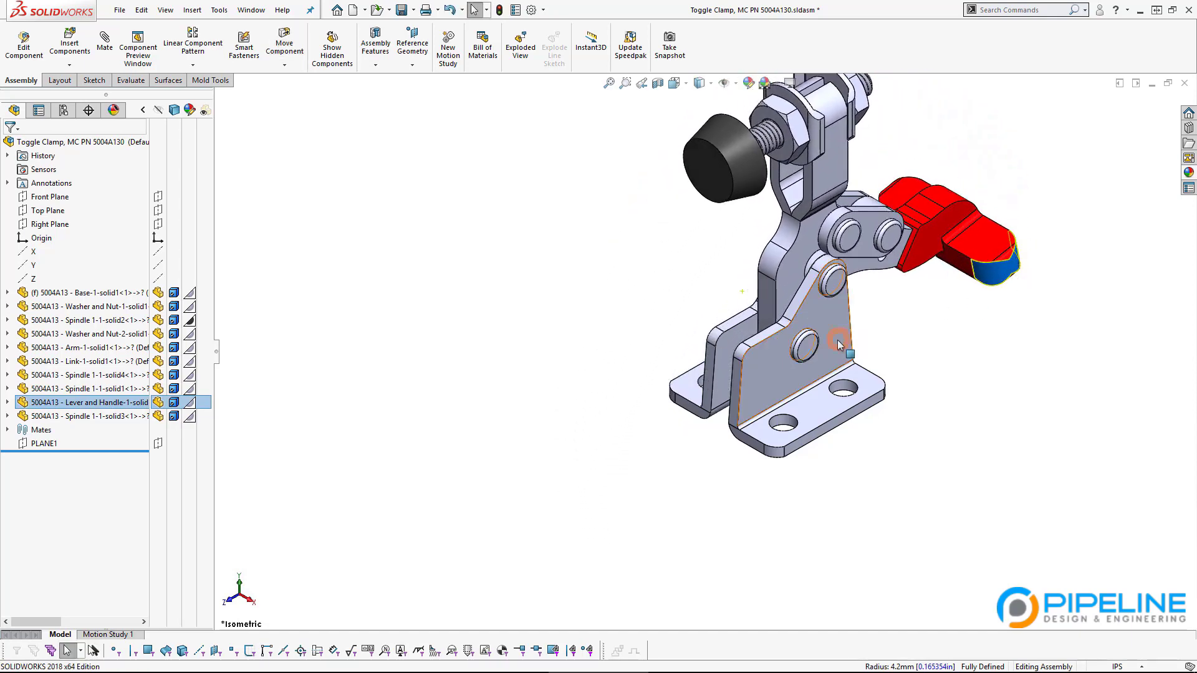
pyautogui.scroll(3, 839, 345)
pyautogui.click(921, 322)
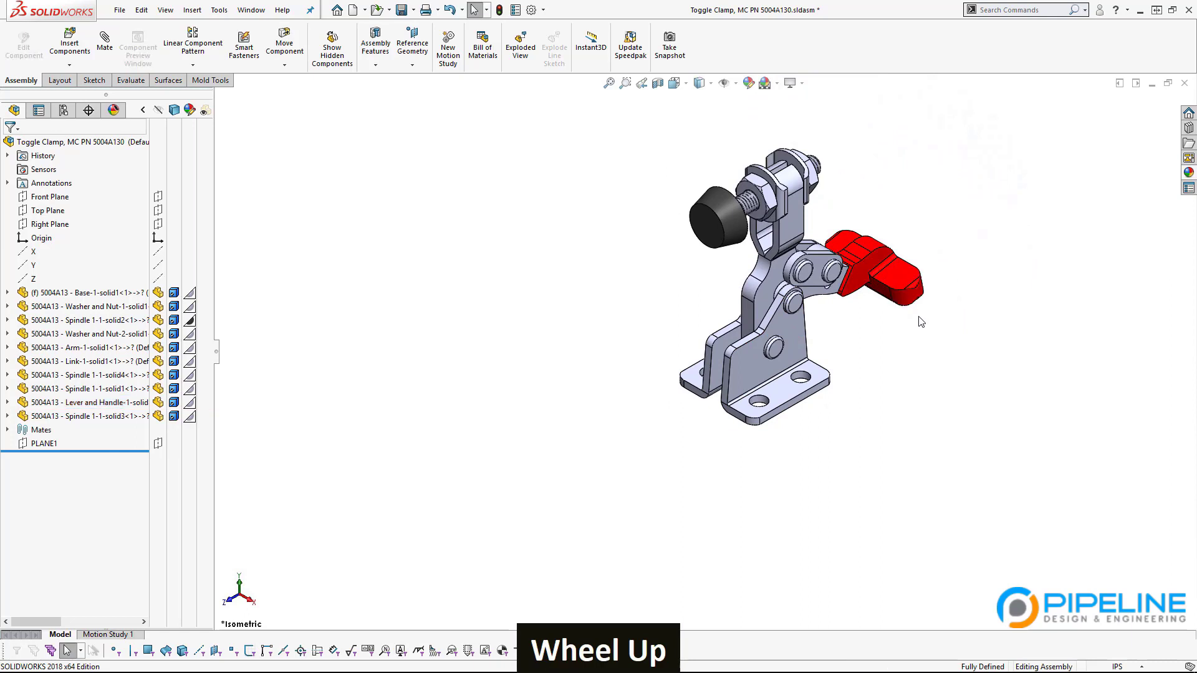
pyautogui.moveTo(922, 315); pyautogui.dragTo(993, 294)
pyautogui.click(913, 283)
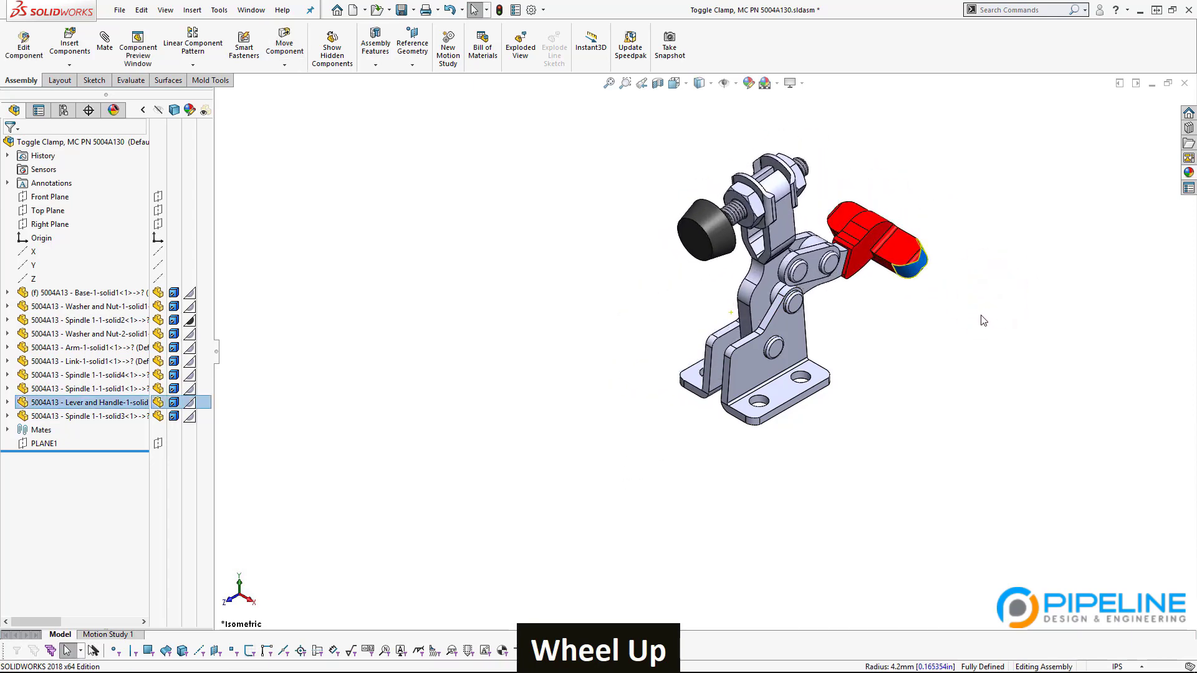
pyautogui.moveTo(911, 261); pyautogui.dragTo(732, 303)
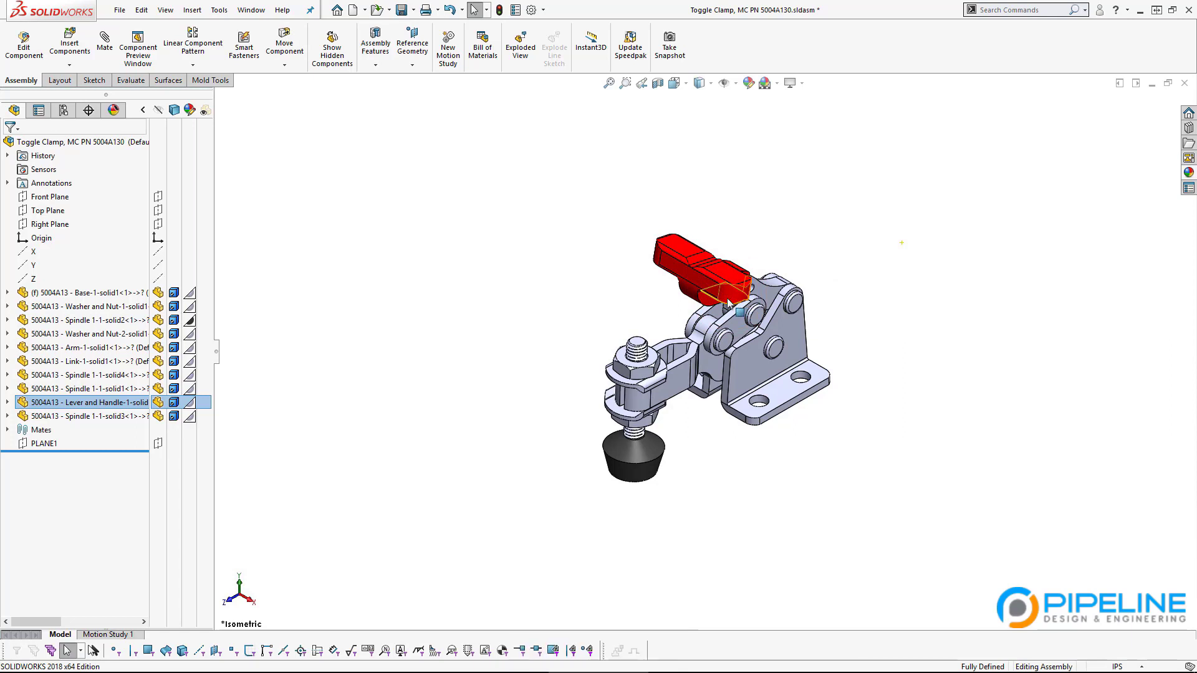
pyautogui.click(694, 281)
pyautogui.moveTo(693, 281)
pyautogui.mouseDown()
pyautogui.moveTo(702, 263)
pyautogui.moveTo(685, 297)
pyautogui.mouseUp()
pyautogui.click(524, 336)
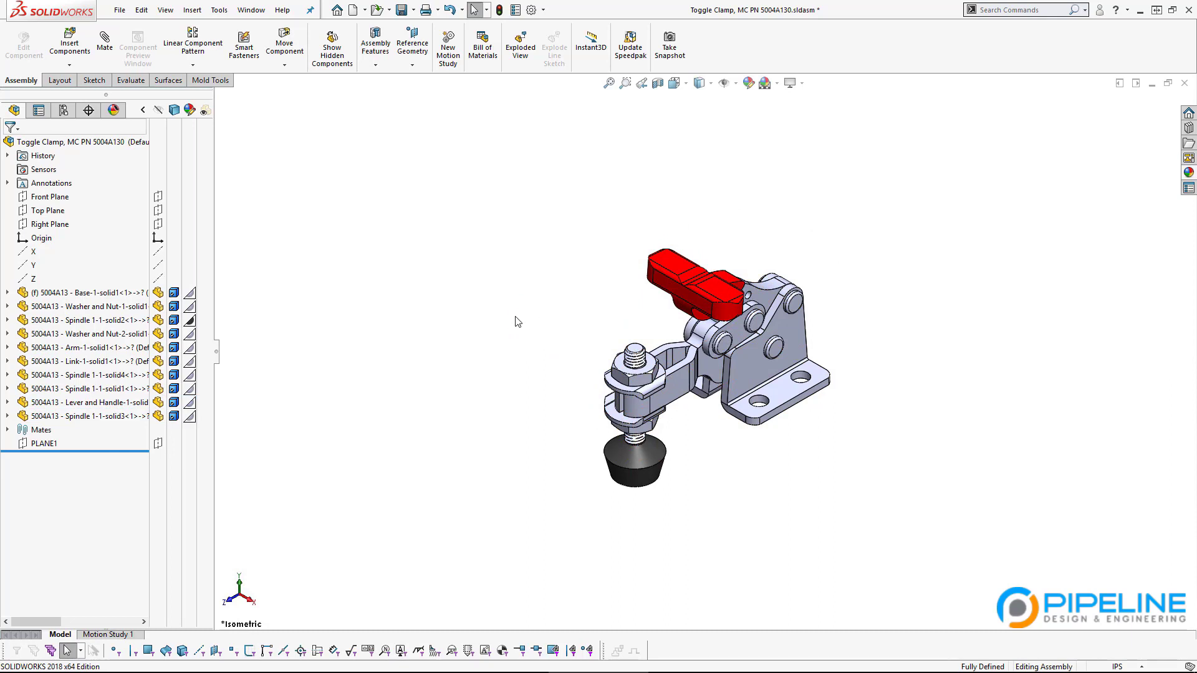
pyautogui.hotkey('ctrl', 'Tab')
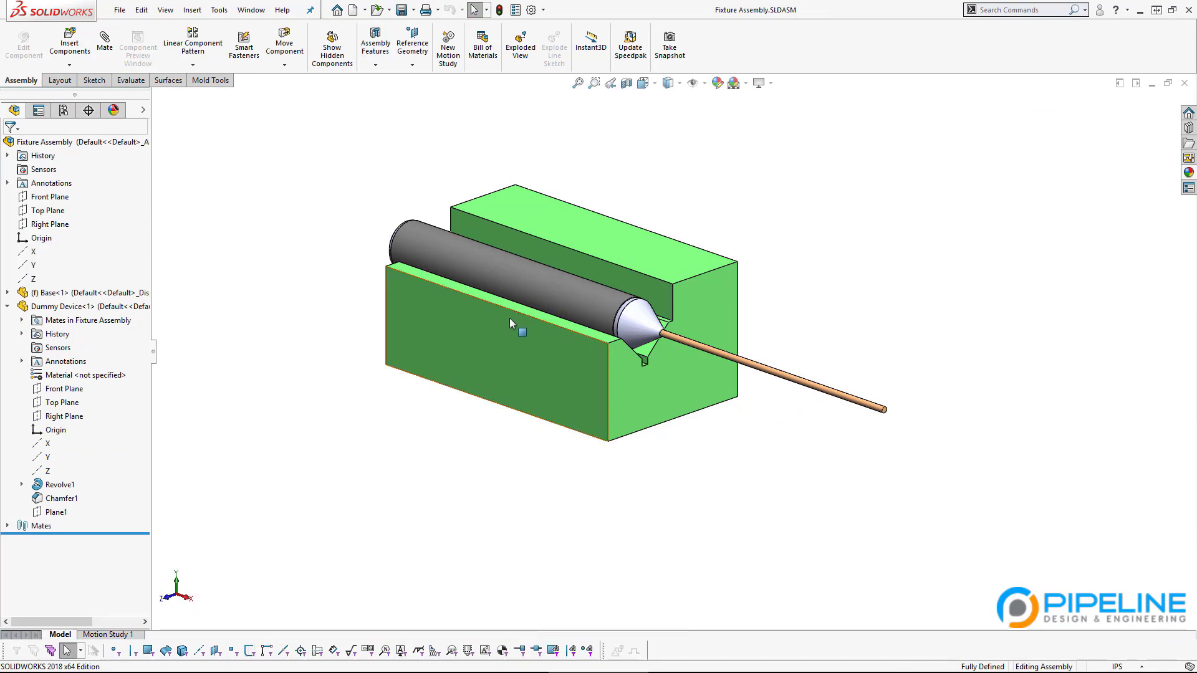
pyautogui.click(566, 282)
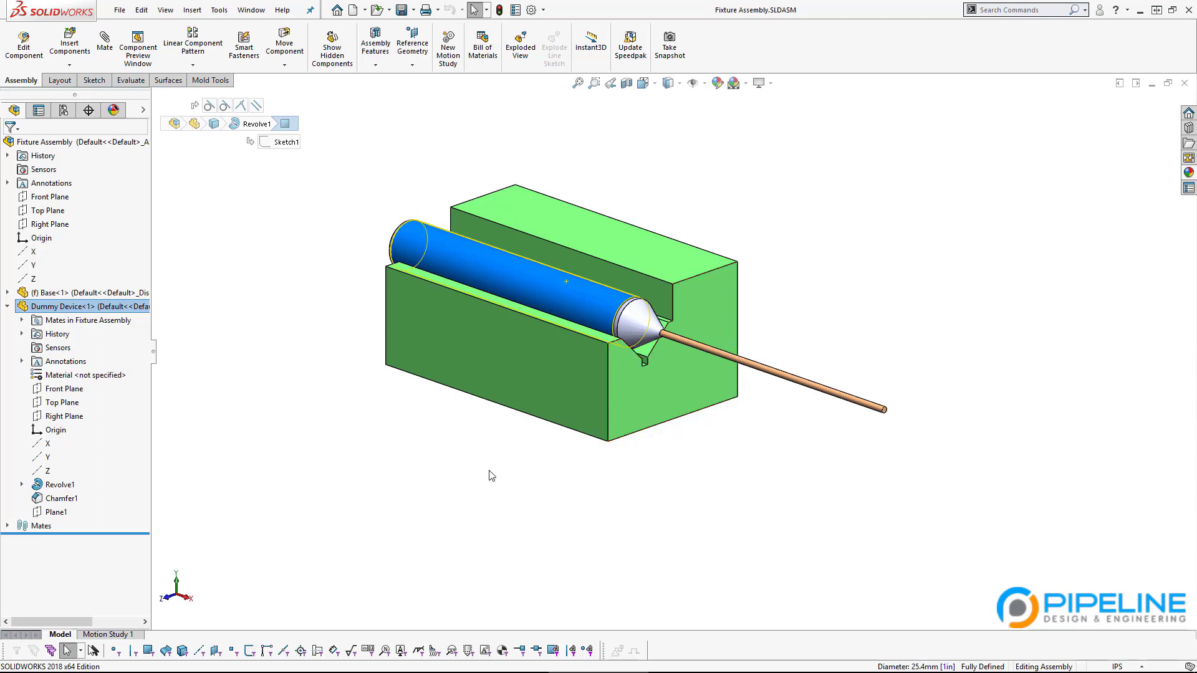
pyautogui.click(209, 427)
pyautogui.click(8, 307)
pyautogui.click(304, 388)
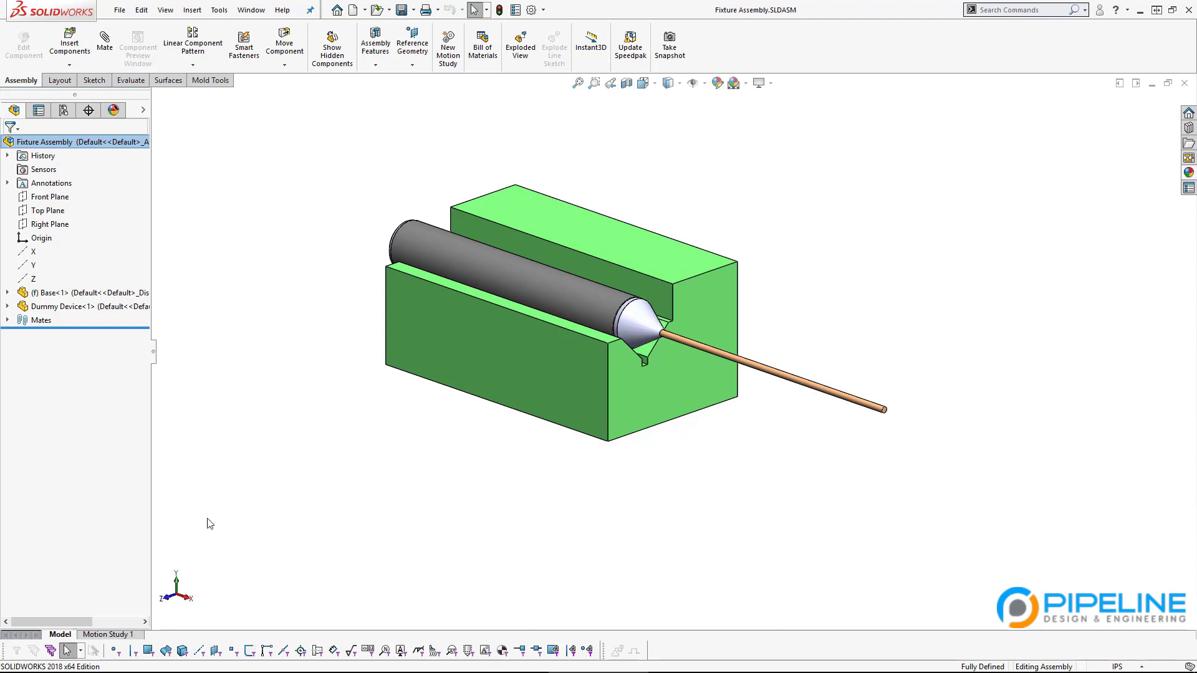
pyautogui.click(402, 488)
pyautogui.click(394, 481)
pyautogui.hotkey('alt', 'Tab')
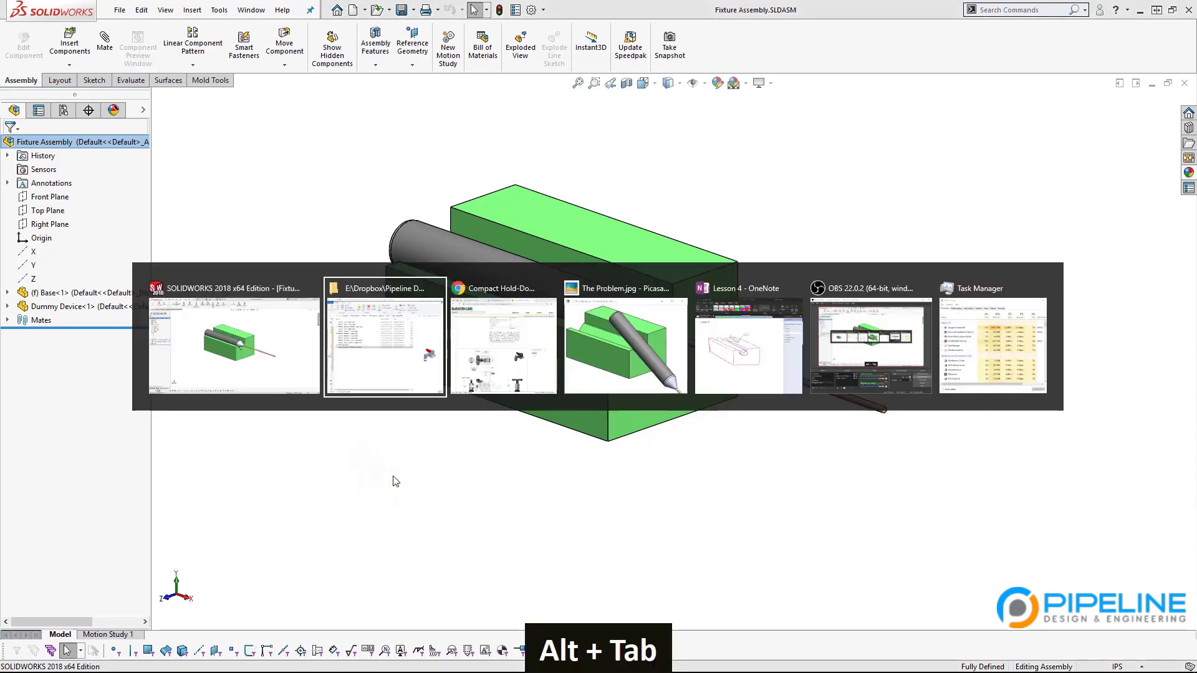
pyautogui.keyDown('alt'); pyautogui.click(394, 481); pyautogui.keyUp('alt')
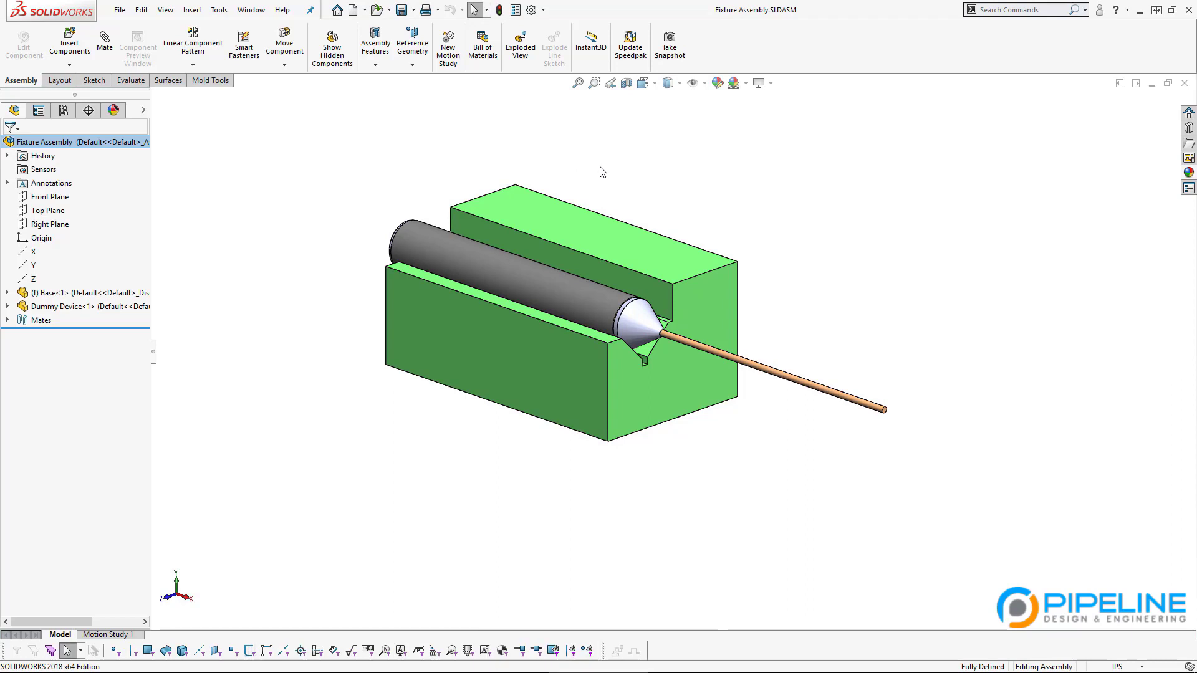
# Step: Insert Toggle Clamp, MC PN 5004A130 from open documents above the green Base block
pyautogui.click(70, 44)
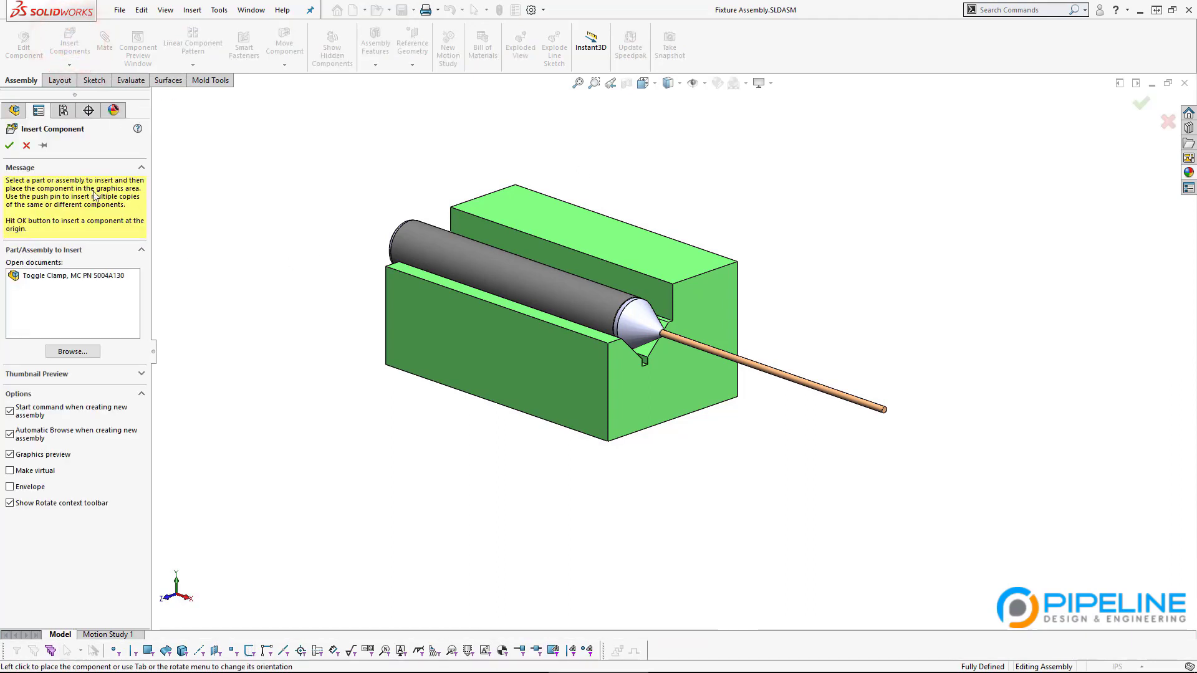
pyautogui.click(45, 277)
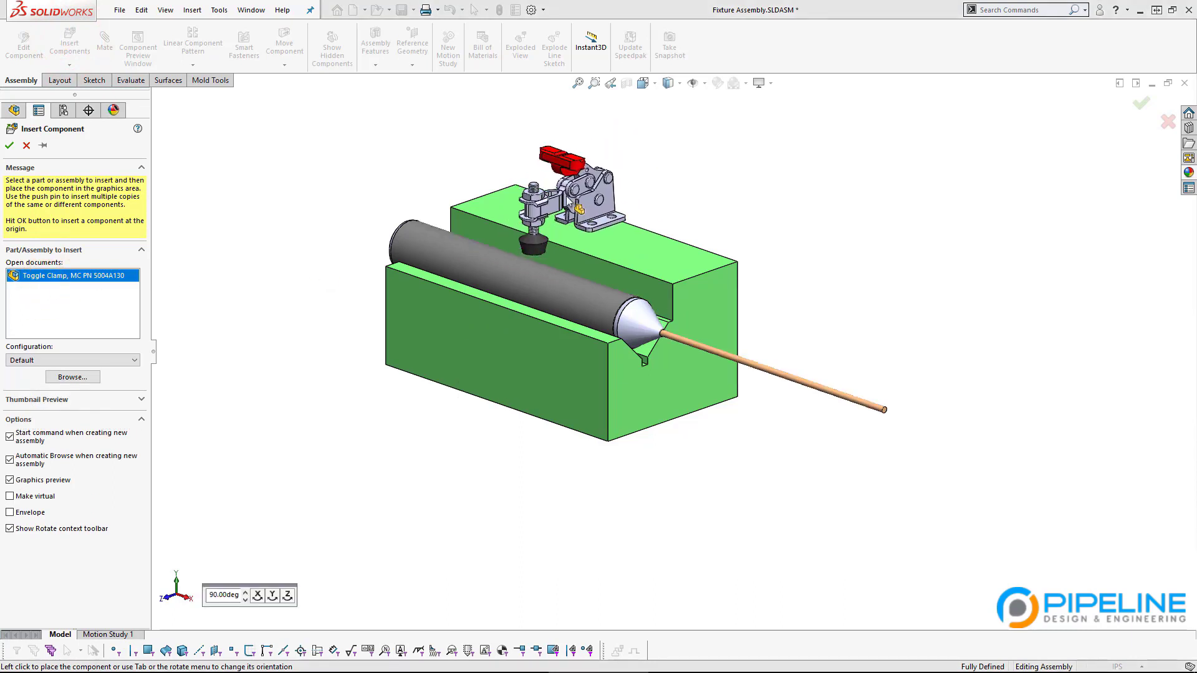
pyautogui.click(563, 211)
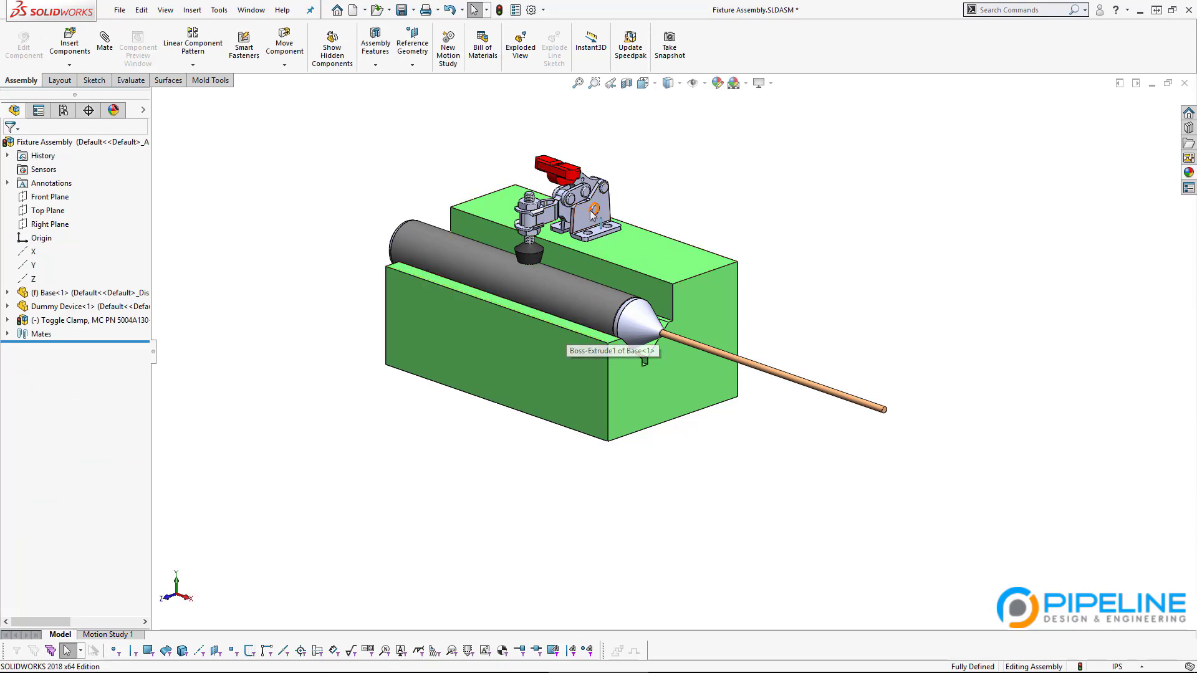
pyautogui.scroll(-5, 580, 188)
pyautogui.moveTo(588, 221); pyautogui.dragTo(575, 156, button='middle')
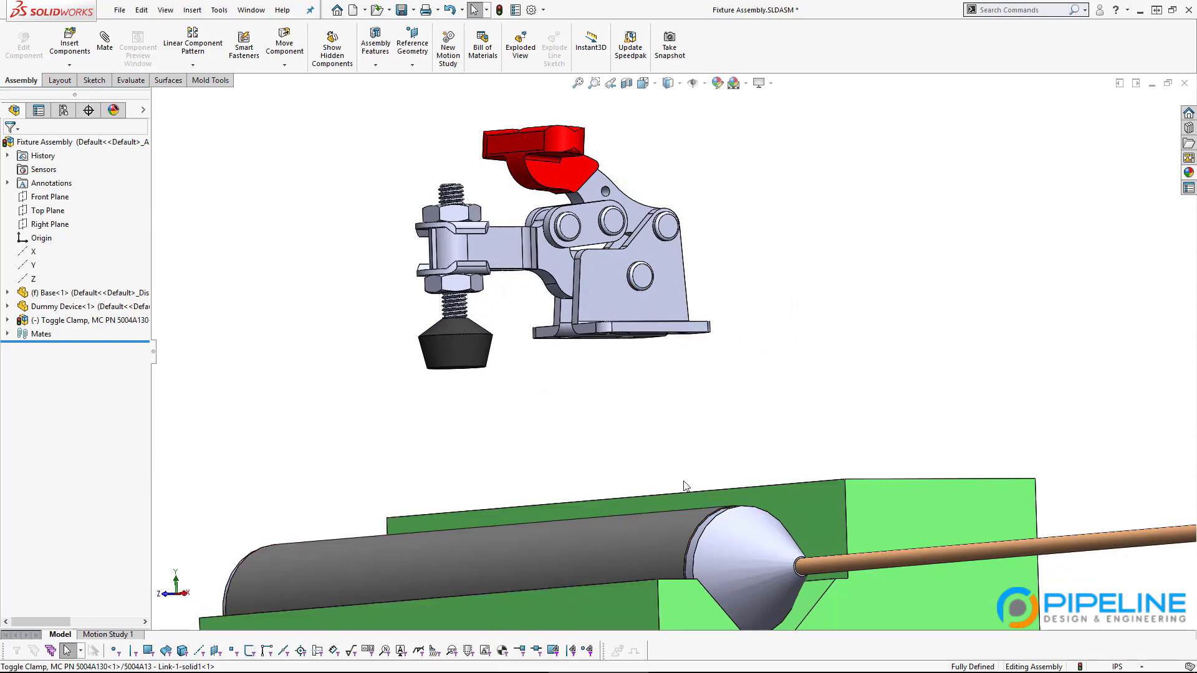
pyautogui.moveTo(684, 485); pyautogui.dragTo(772, 408, button='middle')
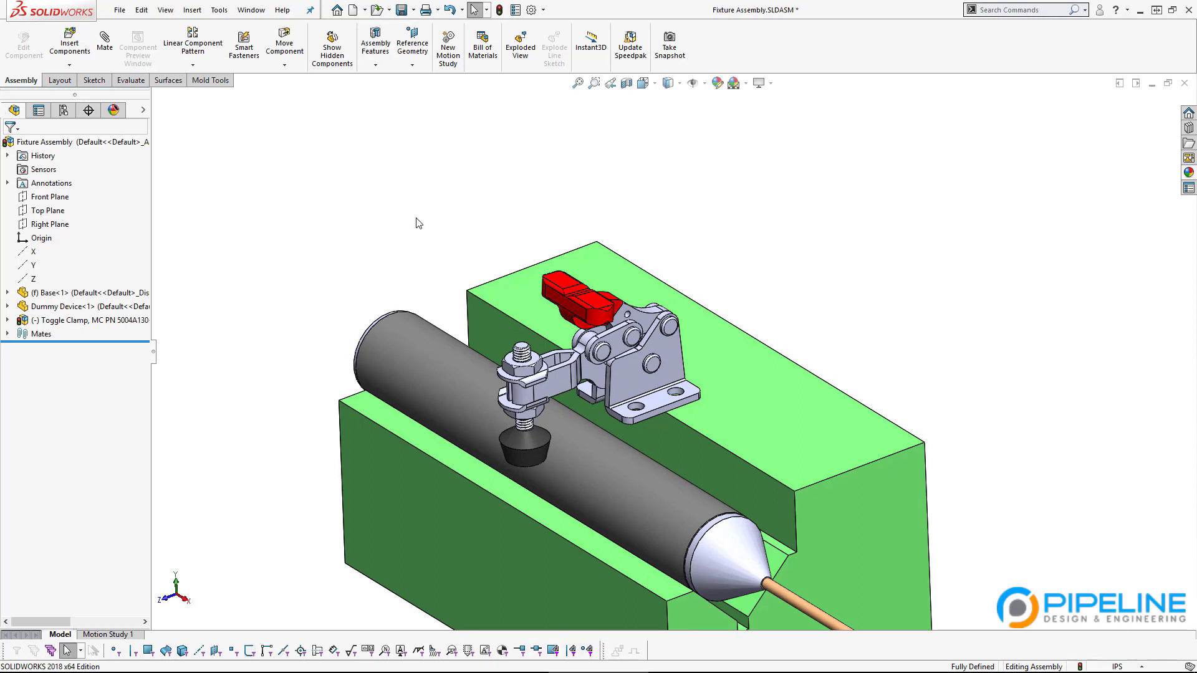
# Step: Mate the clamp base underside coincident with the Base block's top face
pyautogui.click(101, 60)
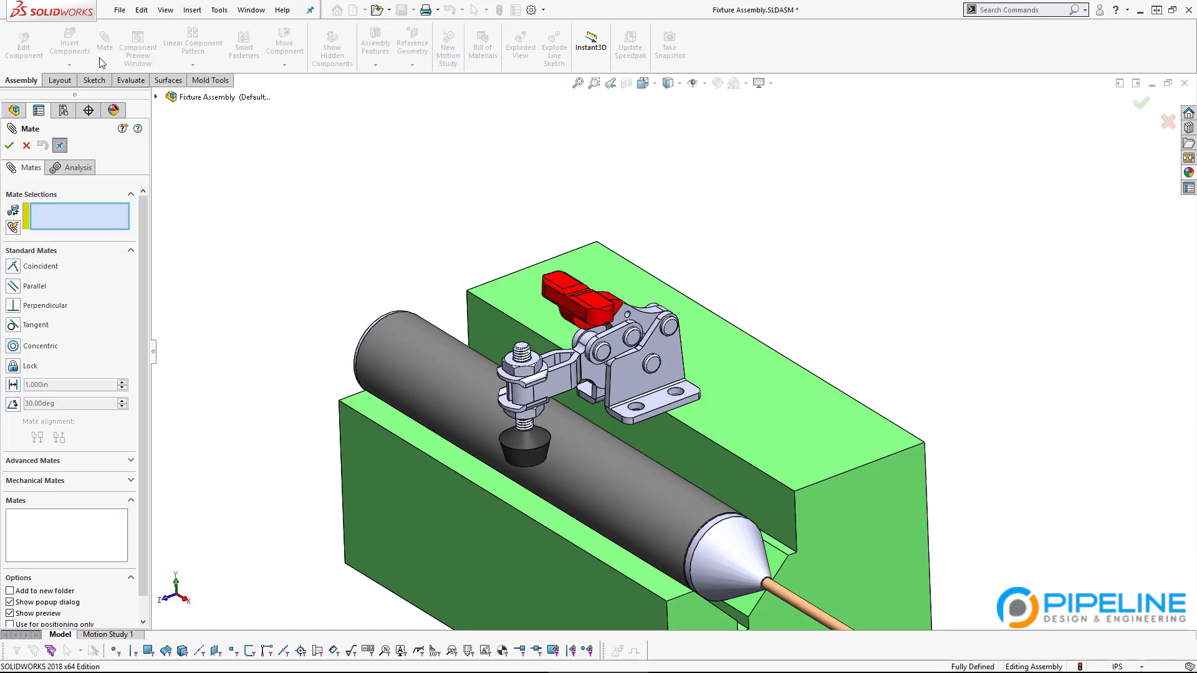
pyautogui.click(761, 405)
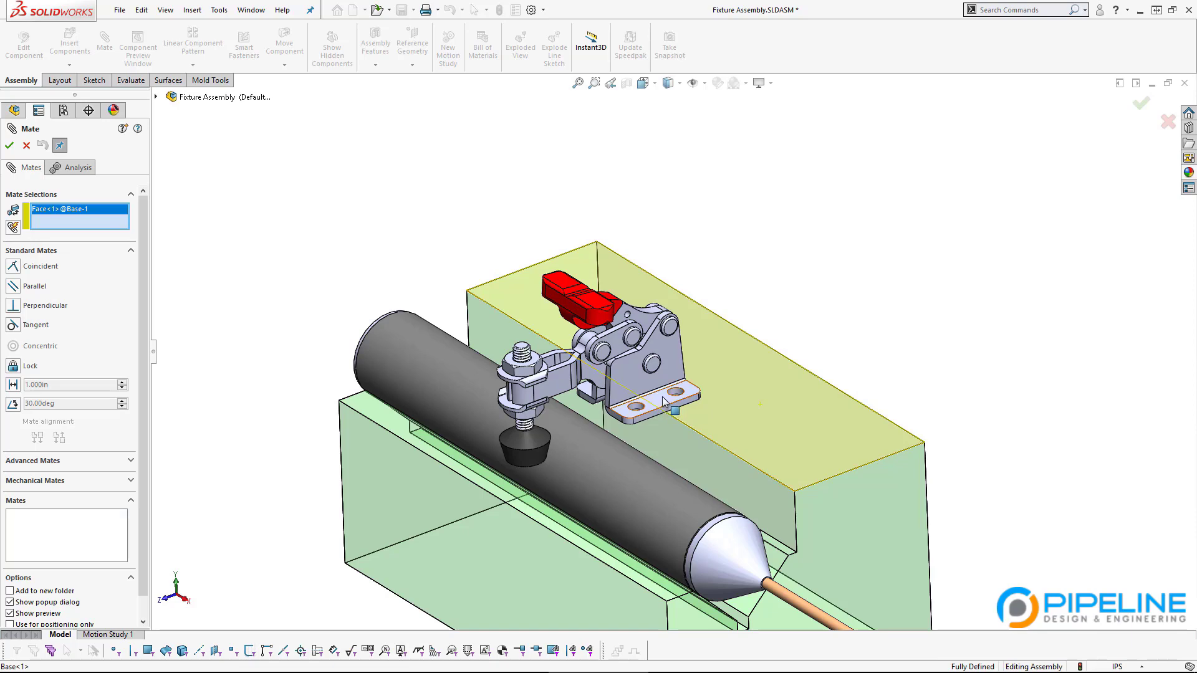
pyautogui.scroll(-3, 640, 404)
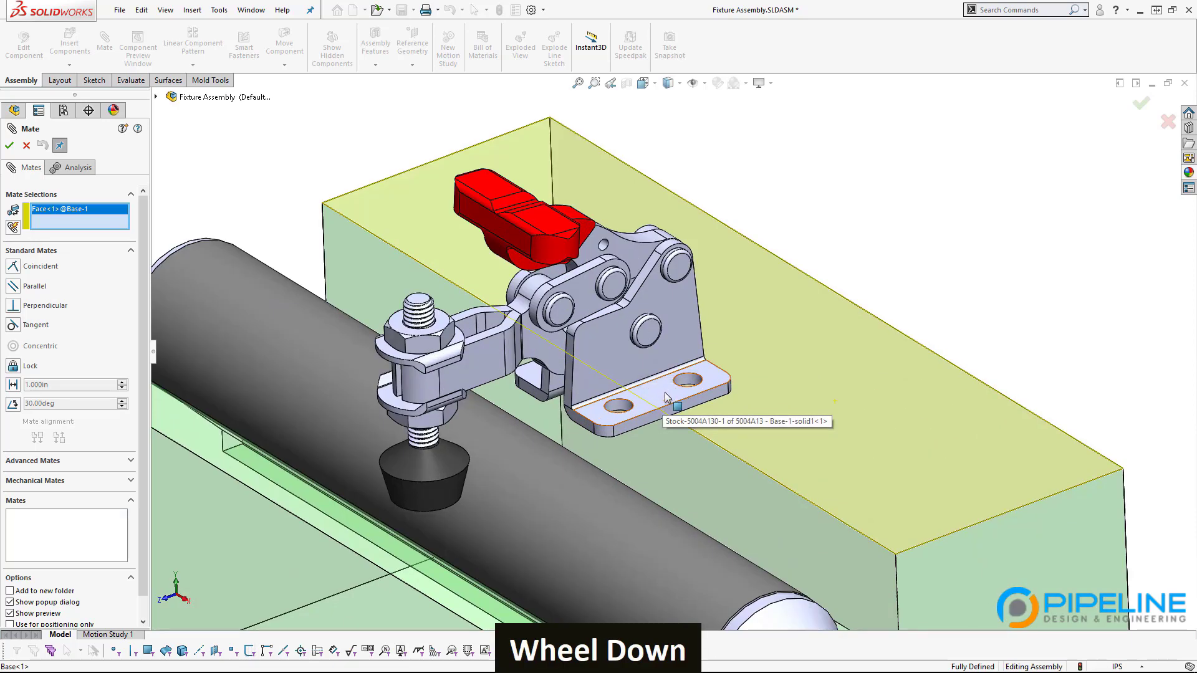
pyautogui.press('alt')
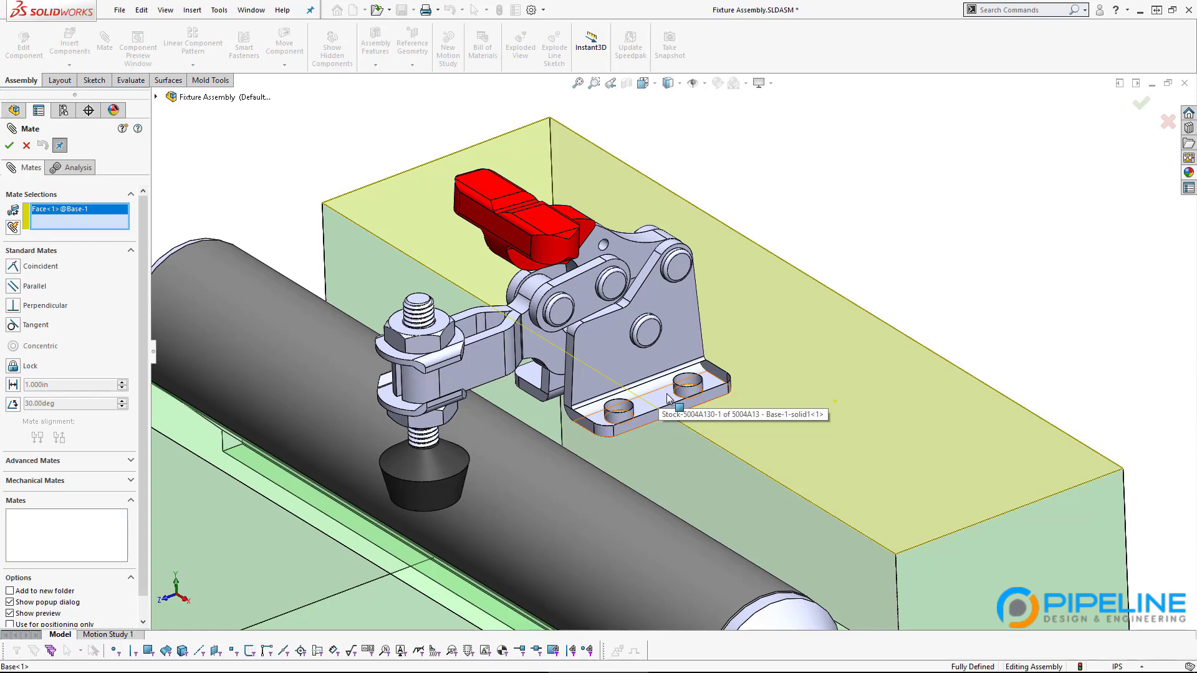
pyautogui.click(667, 398)
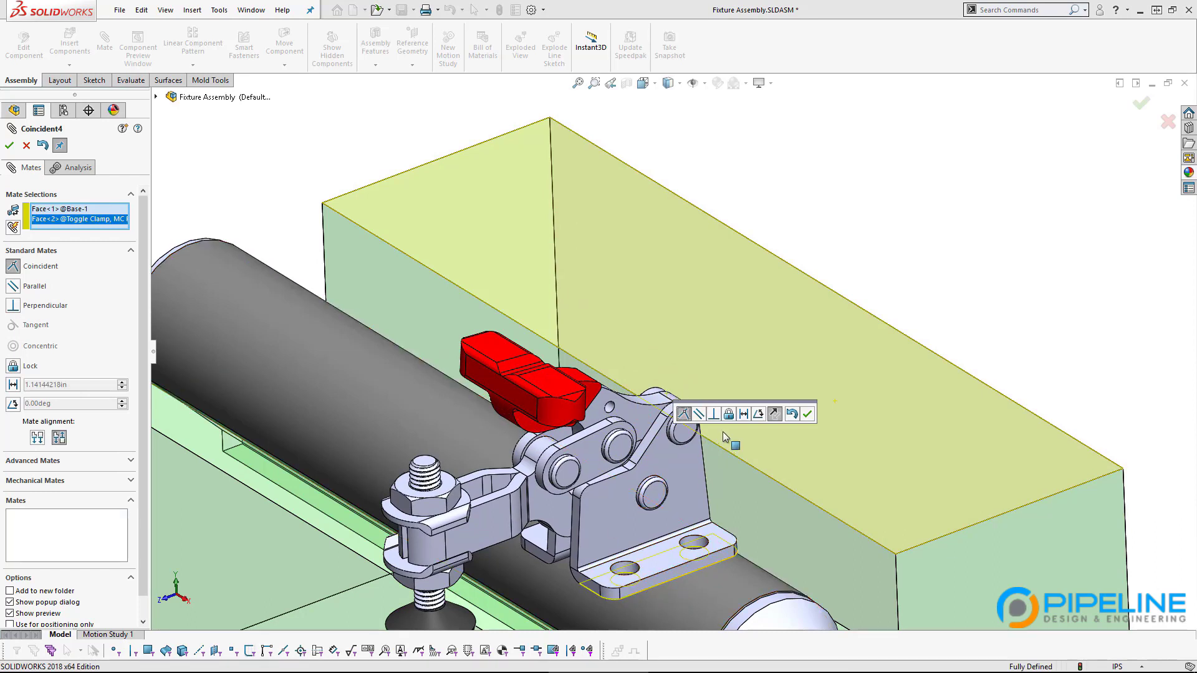
pyautogui.click(808, 414)
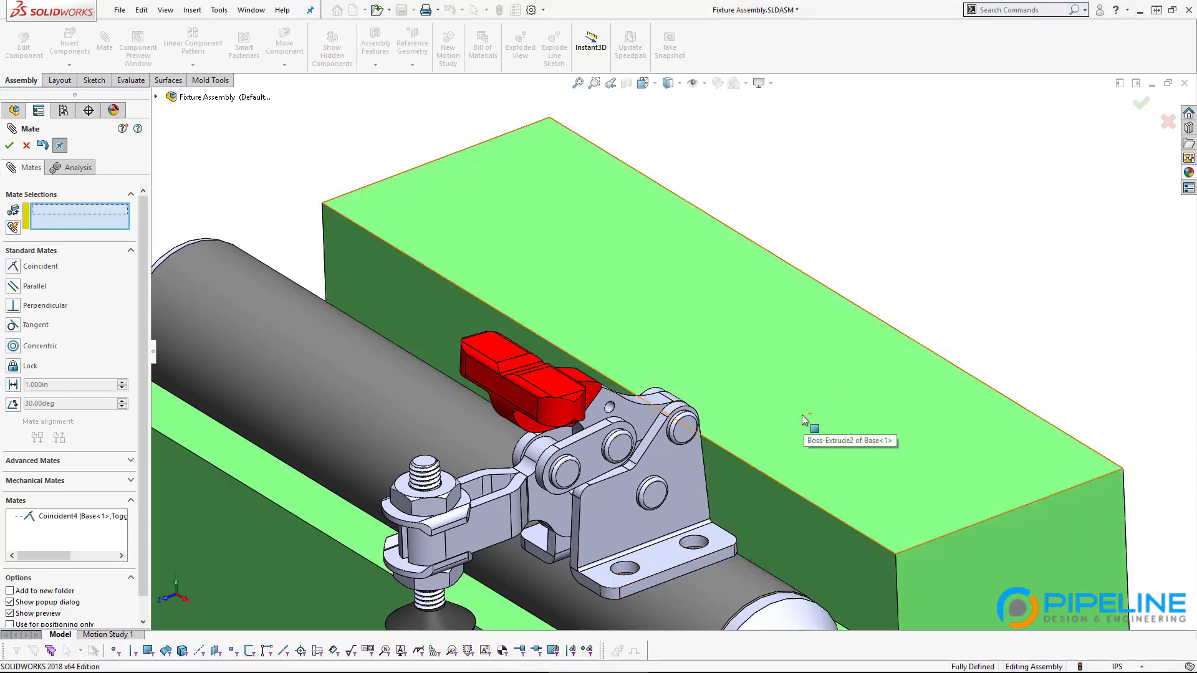
pyautogui.click(10, 144)
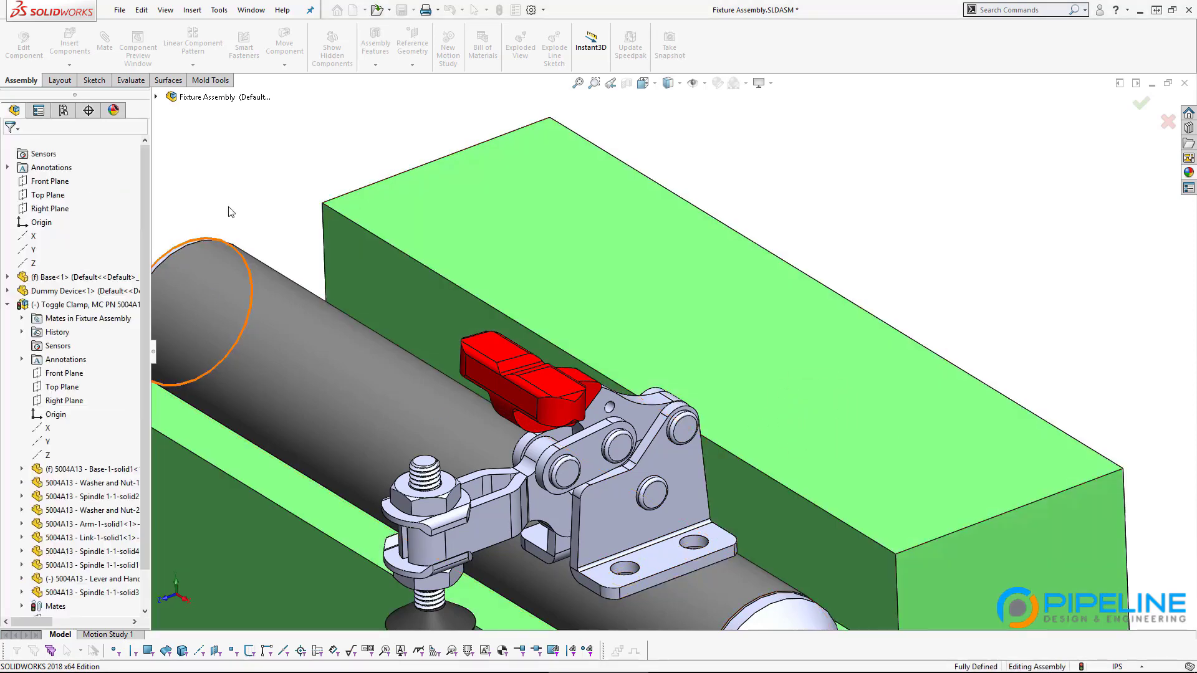
# Step: Drag the clamp across the block top so its rubber tip sits over the tube, then switch to Chrome
pyautogui.moveTo(691, 496); pyautogui.dragTo(770, 273)
pyautogui.scroll(4, 804, 539)
pyautogui.moveTo(805, 540); pyautogui.dragTo(769, 417, button='middle')
pyautogui.scroll(-3, 767, 381)
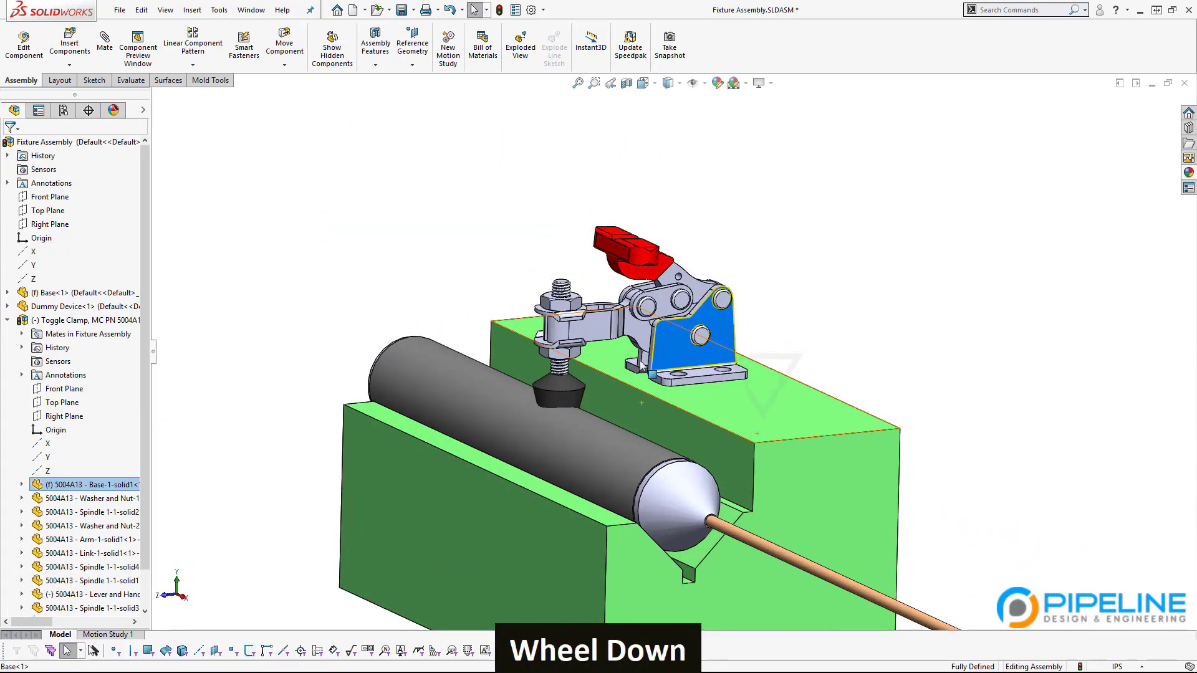
pyautogui.scroll(-2, 641, 363)
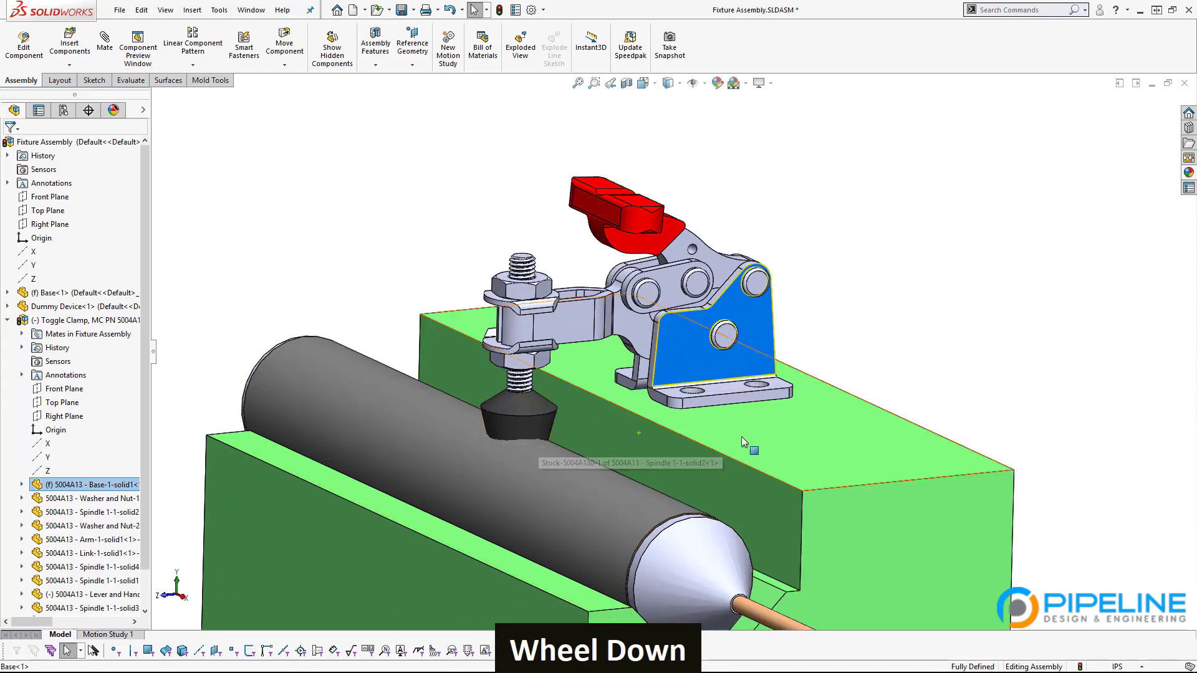
pyautogui.scroll(2, 648, 352)
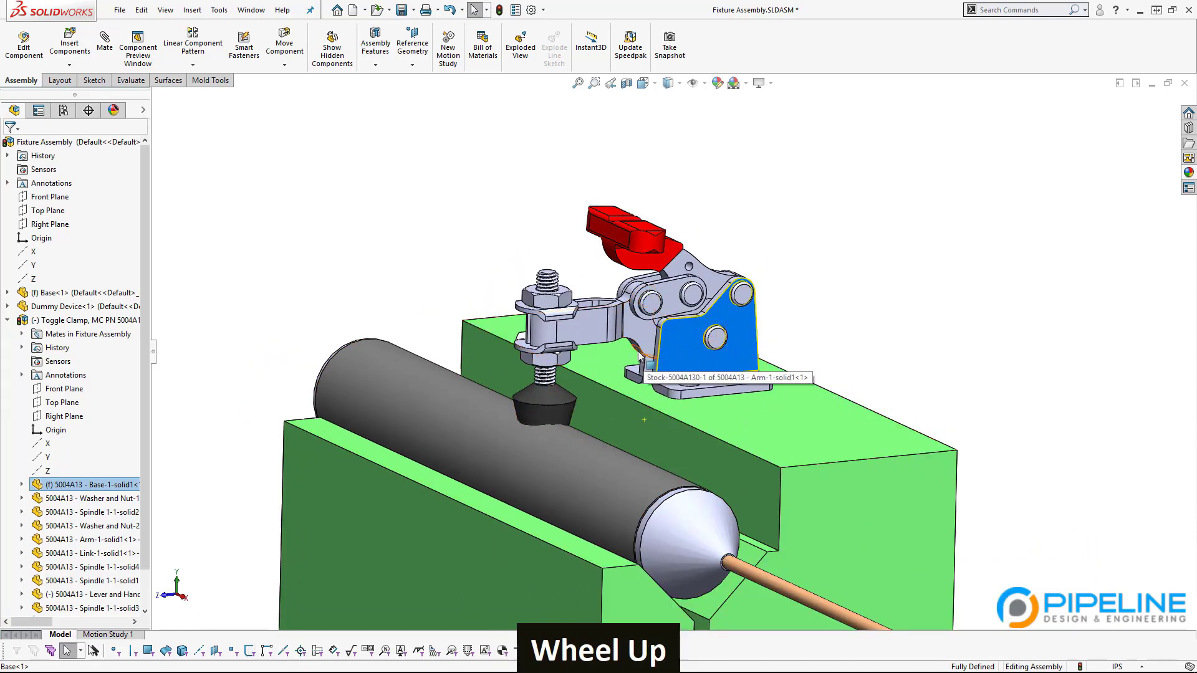
pyautogui.scroll(-3, 593, 399)
pyautogui.middleClick(520, 429)
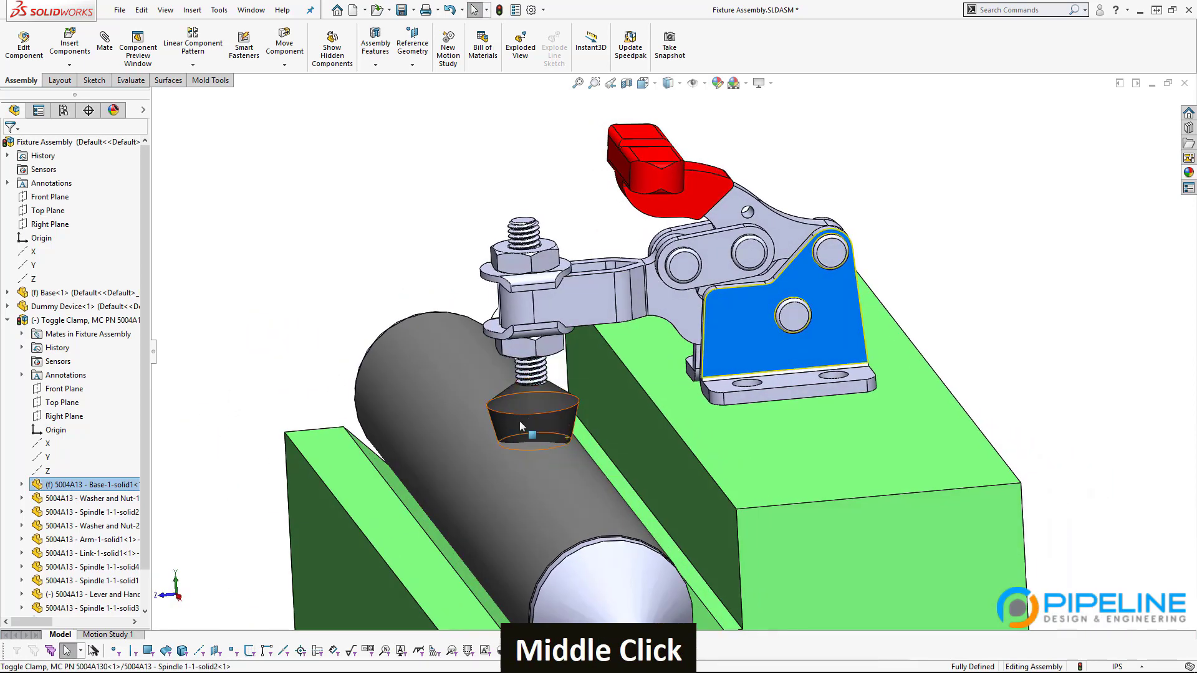
pyautogui.scroll(-1, 566, 439)
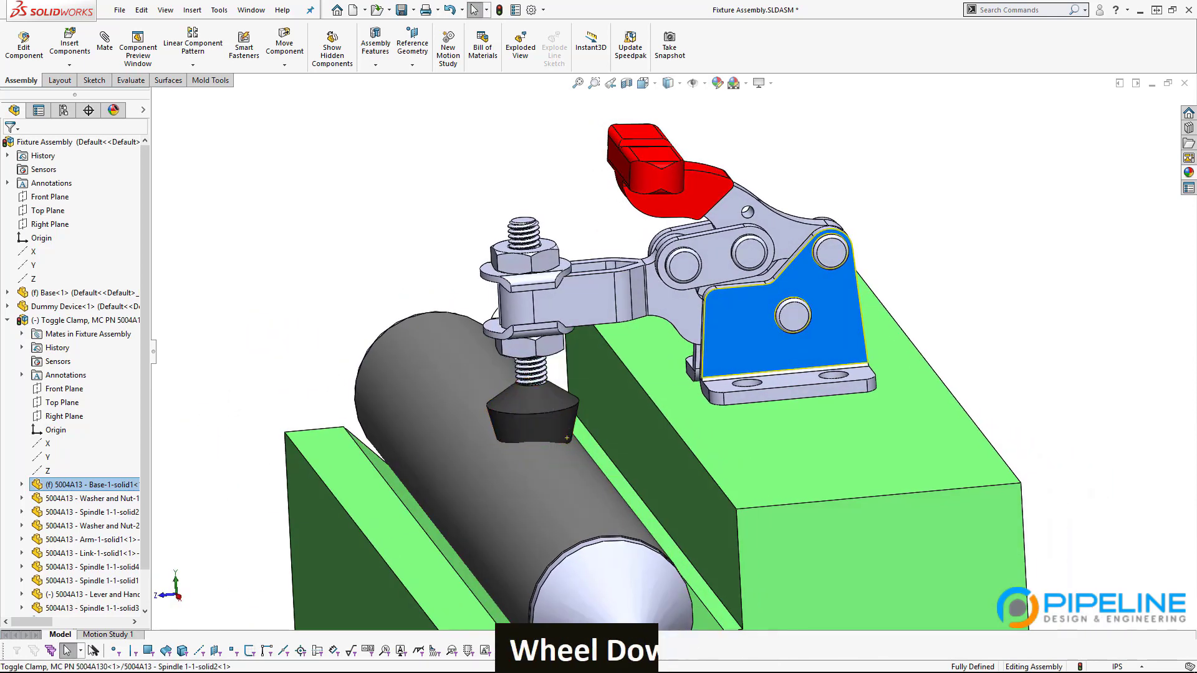
pyautogui.scroll(1, 567, 439)
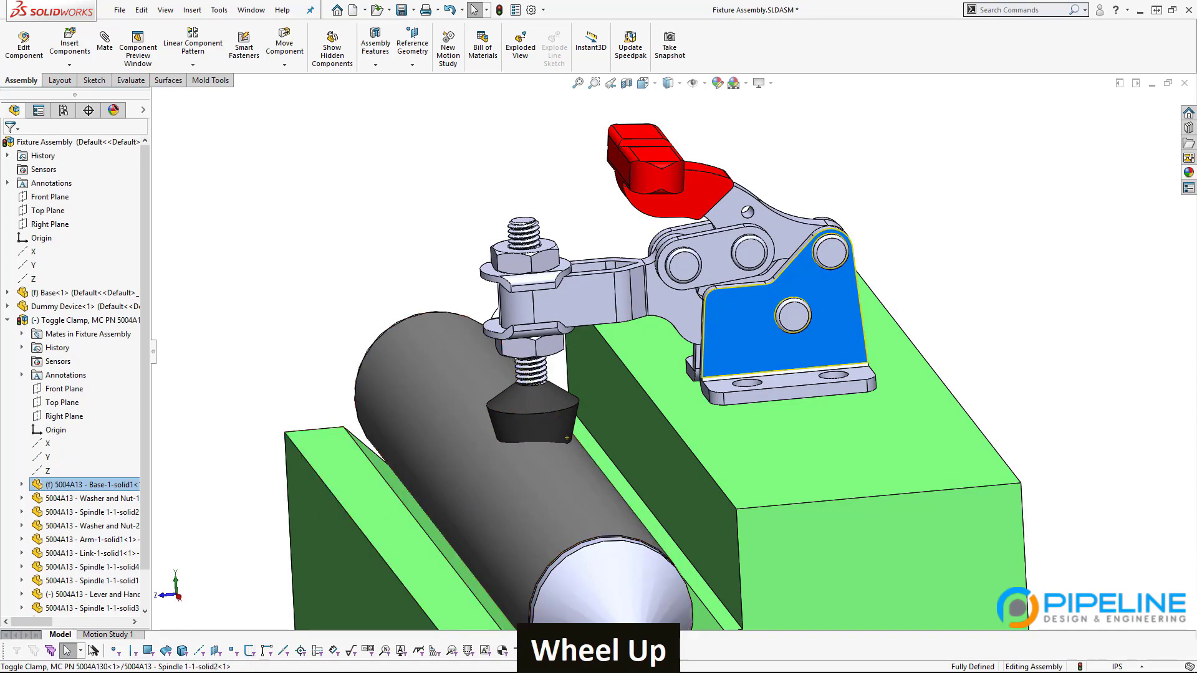
pyautogui.hotkey('alt', 'Tab')
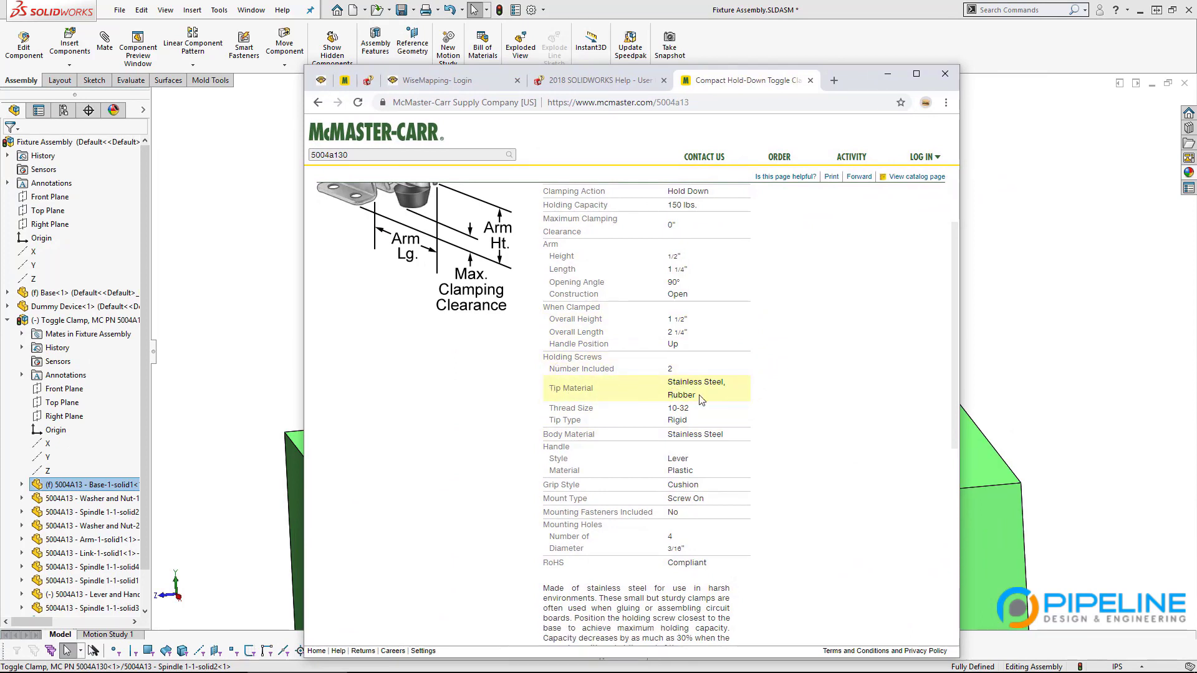
# Step: Check the Tip Material value on the 5004A13 page, then bring SOLIDWORKS forward
pyautogui.moveTo(696, 396); pyautogui.dragTo(667, 399)
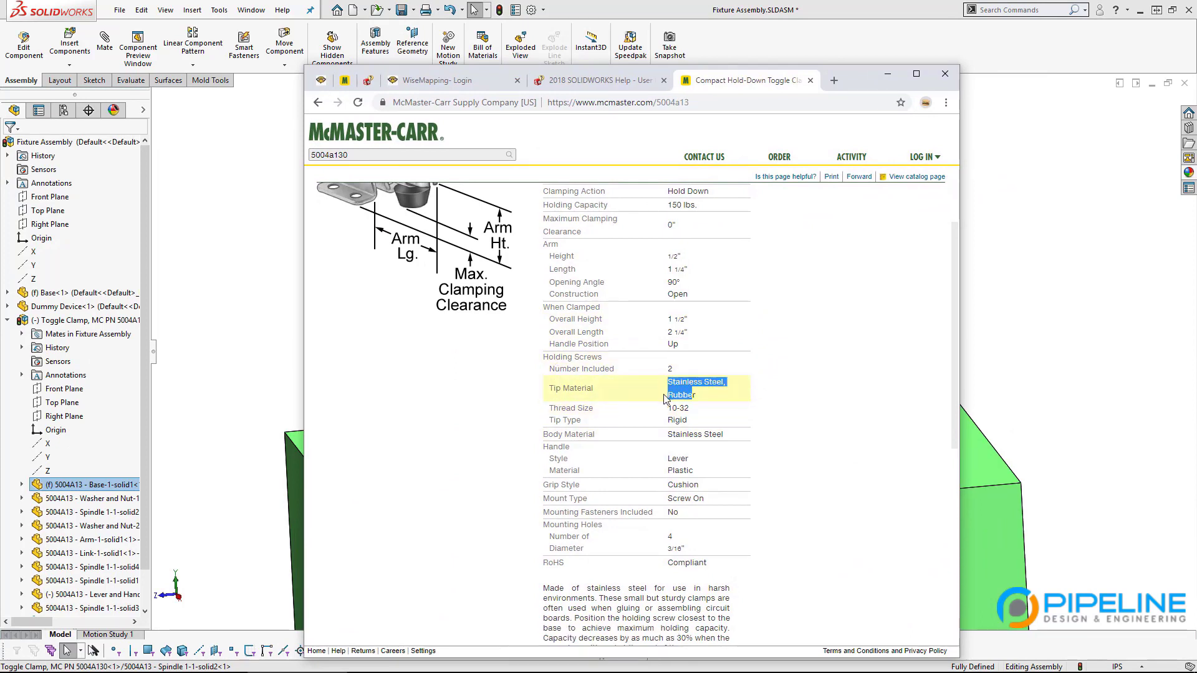
pyautogui.click(690, 397)
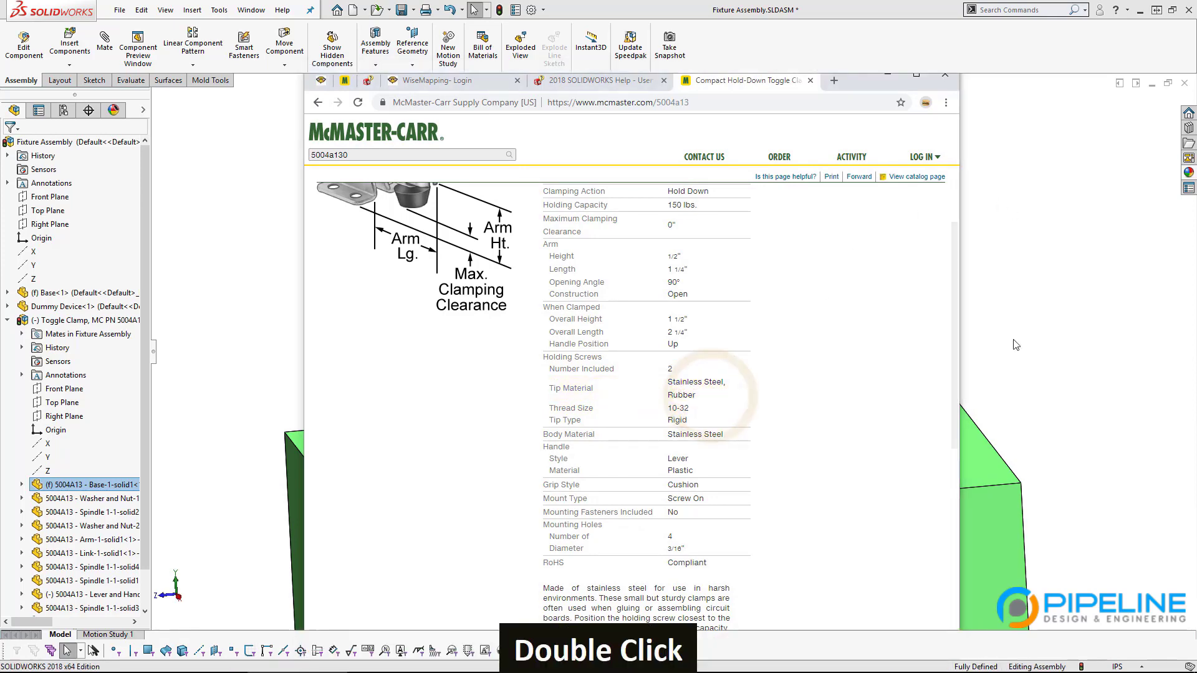
pyautogui.click(1015, 340)
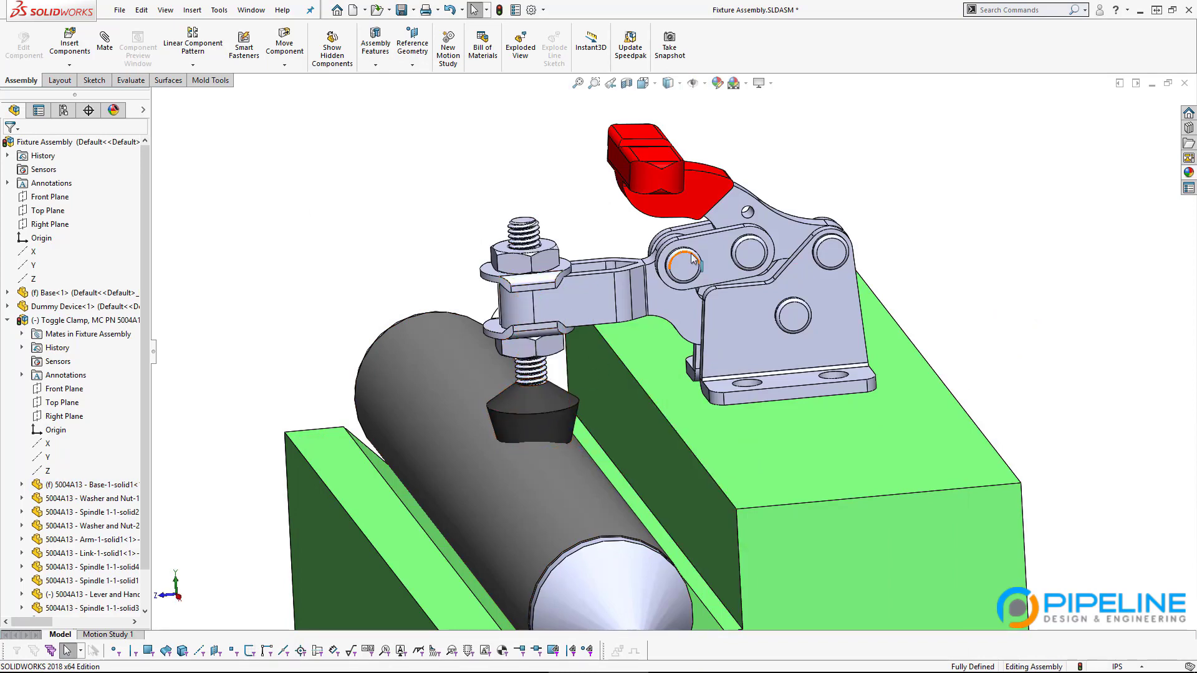
# Step: Orbit and zoom around the clamp seated on the base, then switch to the Chrome specs page
pyautogui.moveTo(692, 258); pyautogui.dragTo(544, 417, button='middle')
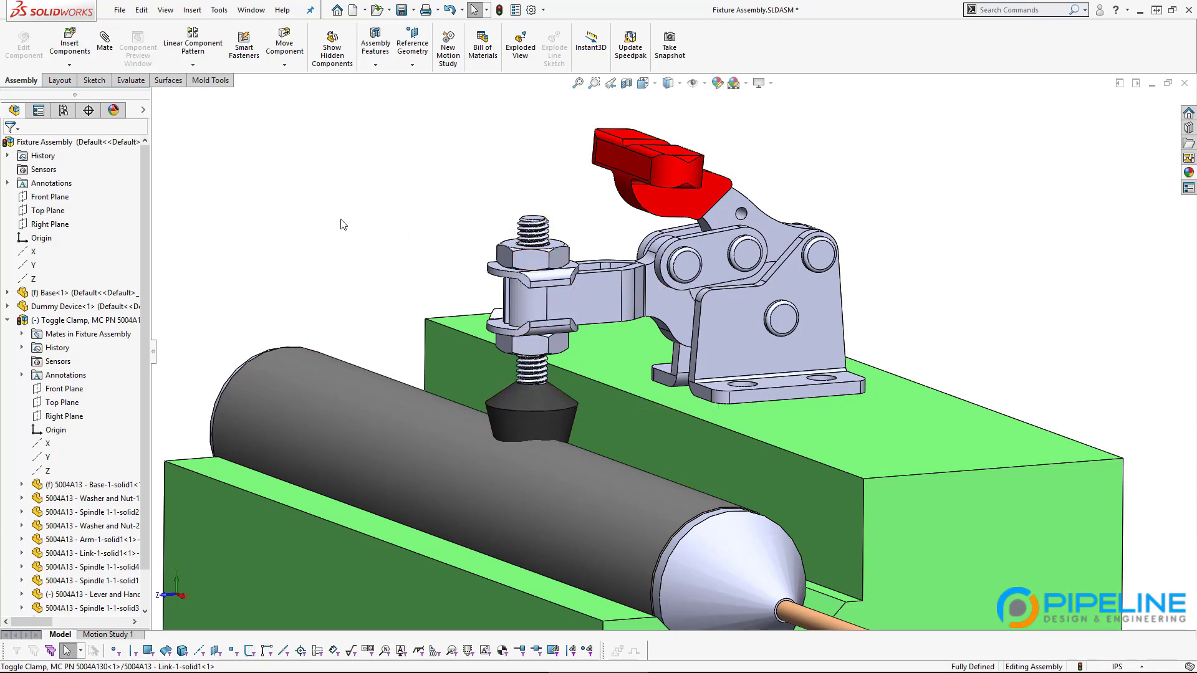
pyautogui.scroll(2, 520, 512)
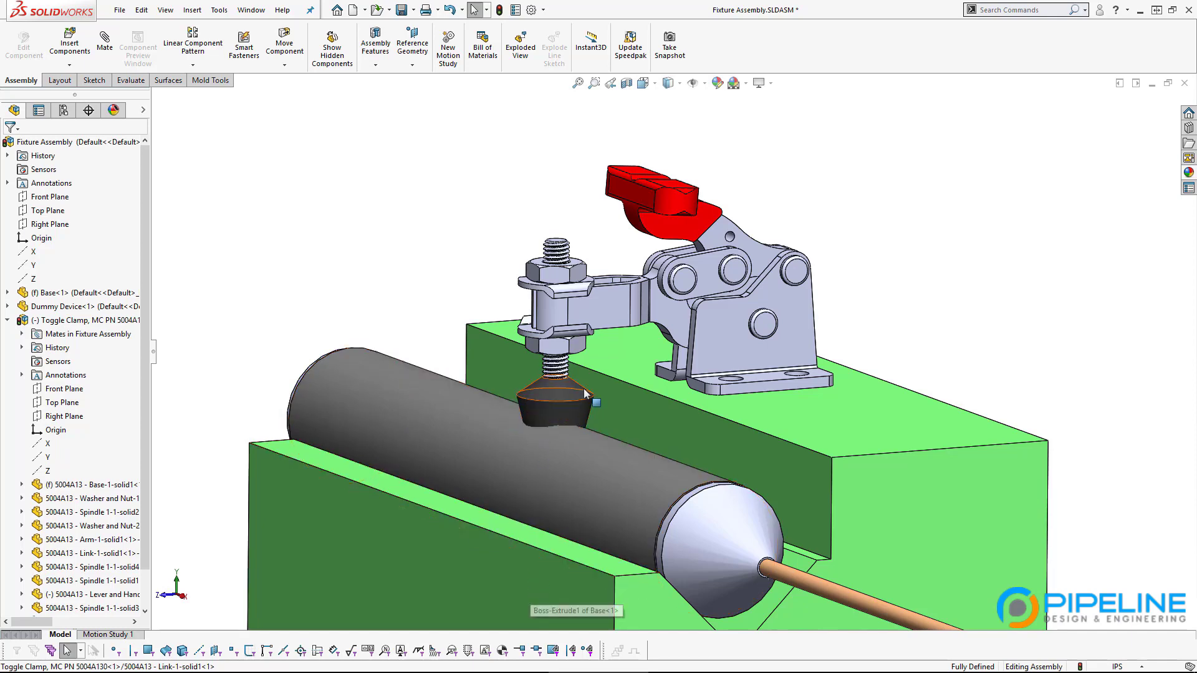
pyautogui.scroll(4, 589, 396)
pyautogui.moveTo(569, 367); pyautogui.dragTo(612, 385, button='middle')
pyautogui.scroll(-1, 631, 300)
pyautogui.scroll(-2, 631, 301)
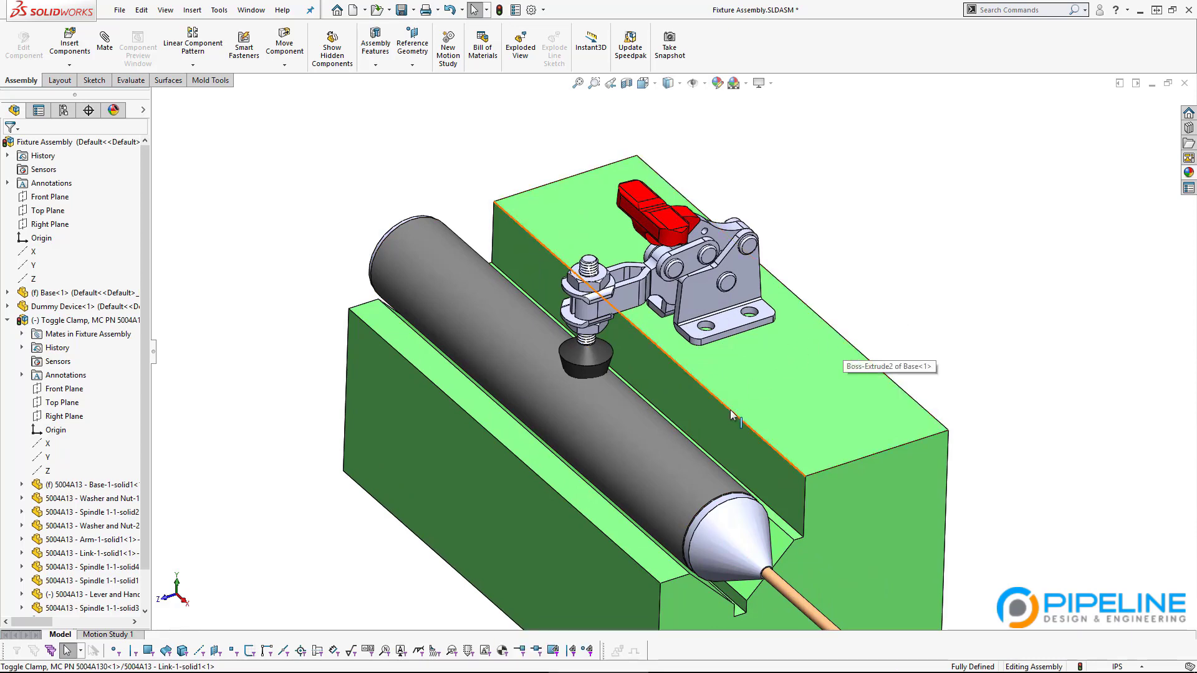
pyautogui.moveTo(730, 410); pyautogui.dragTo(574, 368, button='middle')
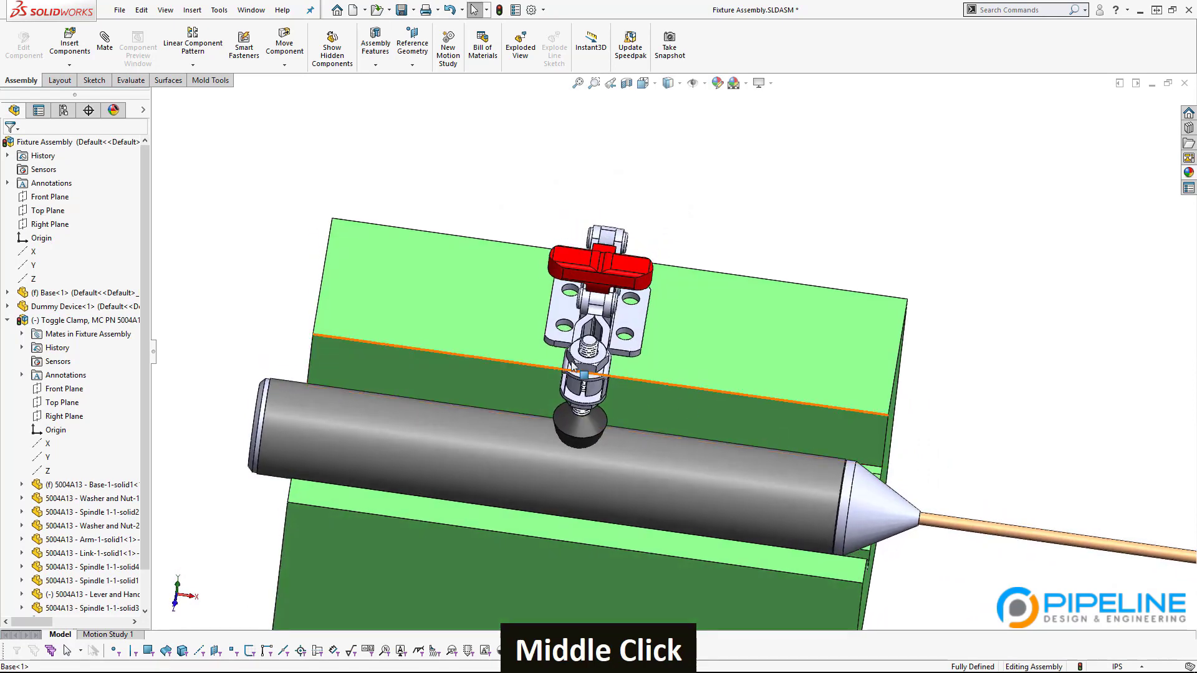
pyautogui.moveTo(650, 413); pyautogui.dragTo(813, 409, button='middle')
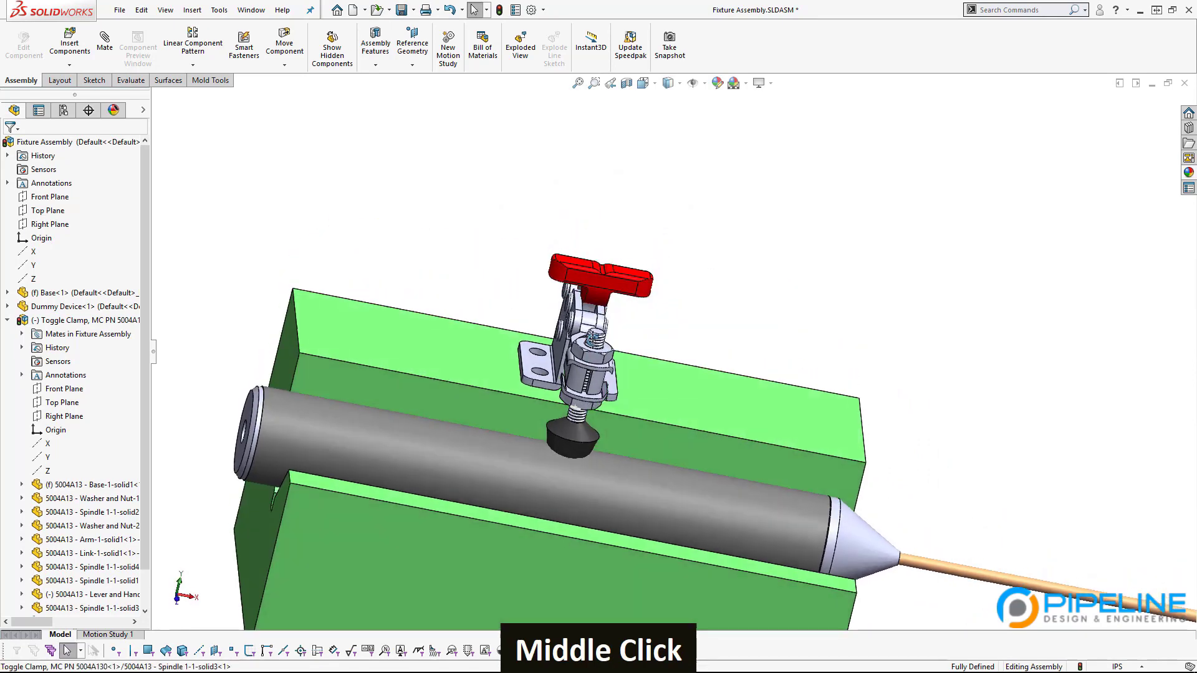
pyautogui.scroll(3, 813, 409)
pyautogui.scroll(-5, 812, 409)
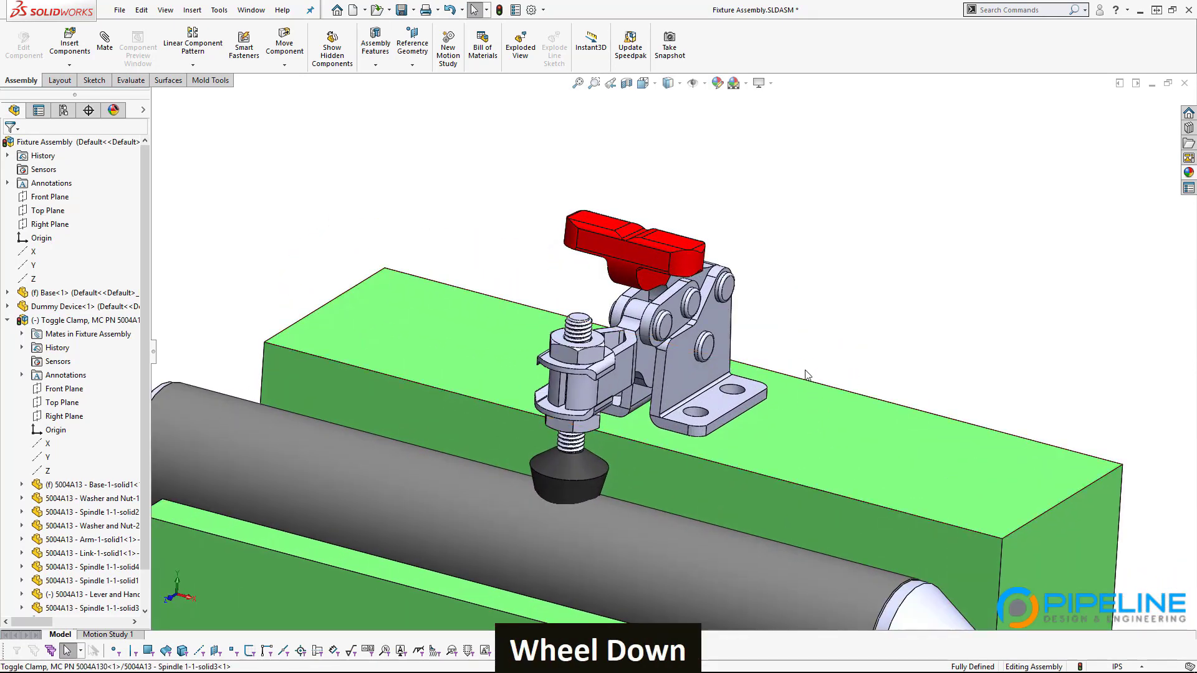
pyautogui.hotkey('alt', 'Tab')
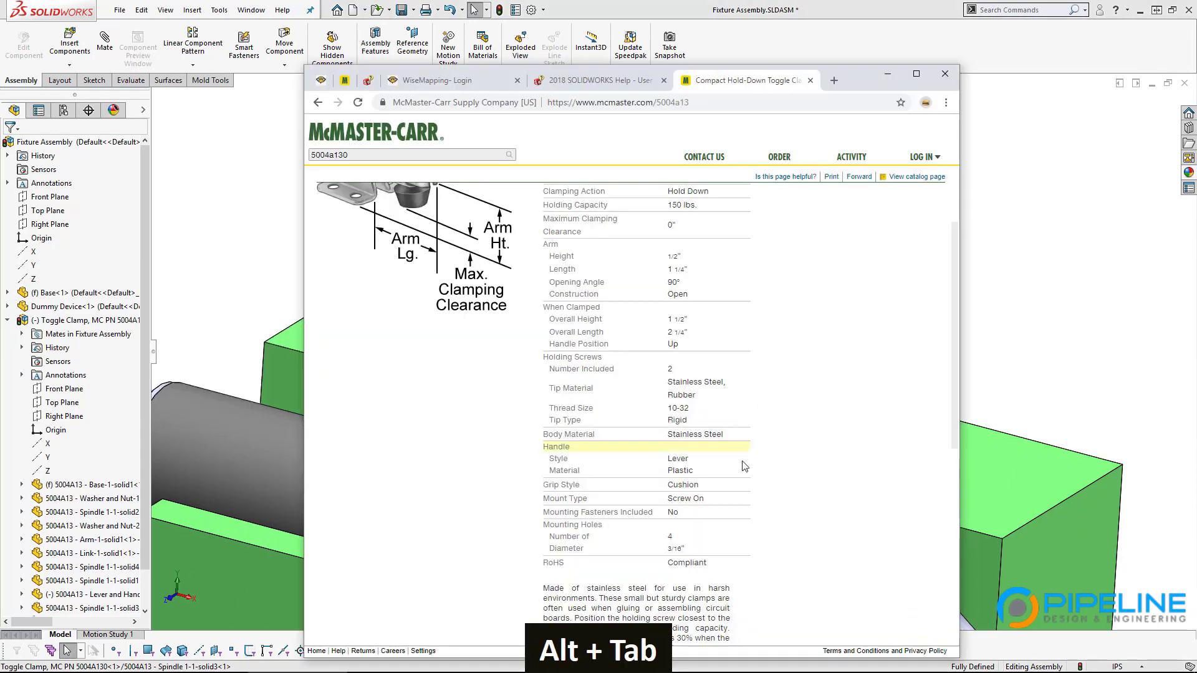
# Step: Scroll the clamp specs and highlight the included holding screw count of 2
pyautogui.scroll(3, 399, 316)
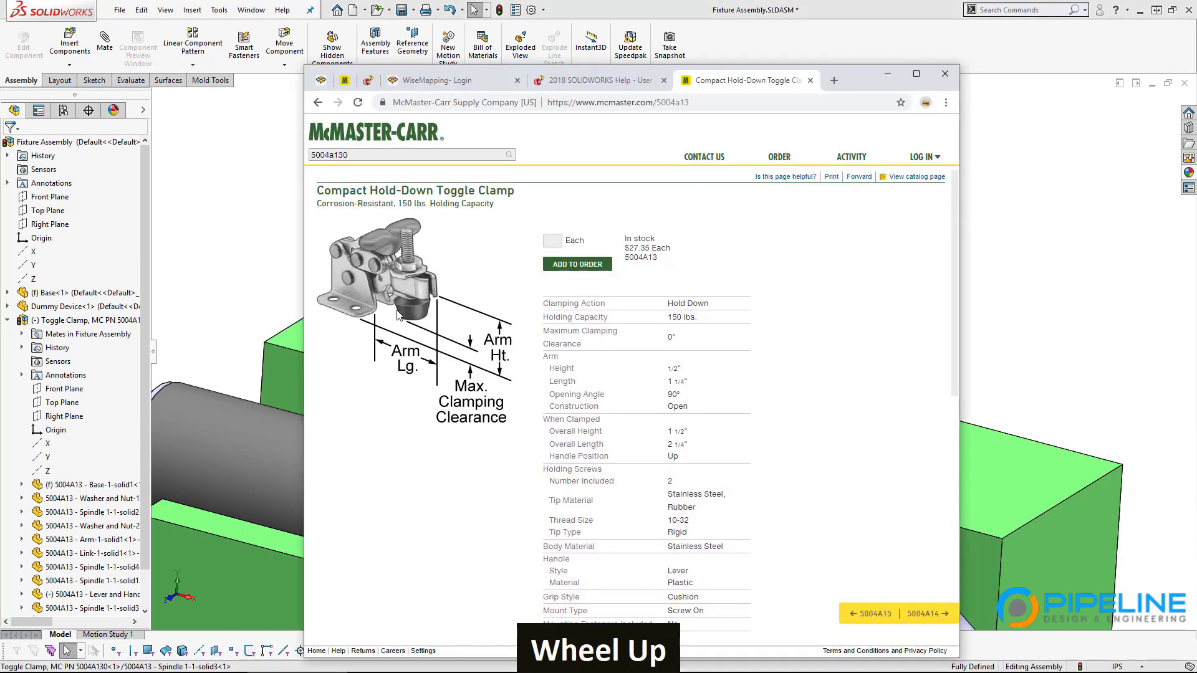
pyautogui.scroll(-2, 910, 462)
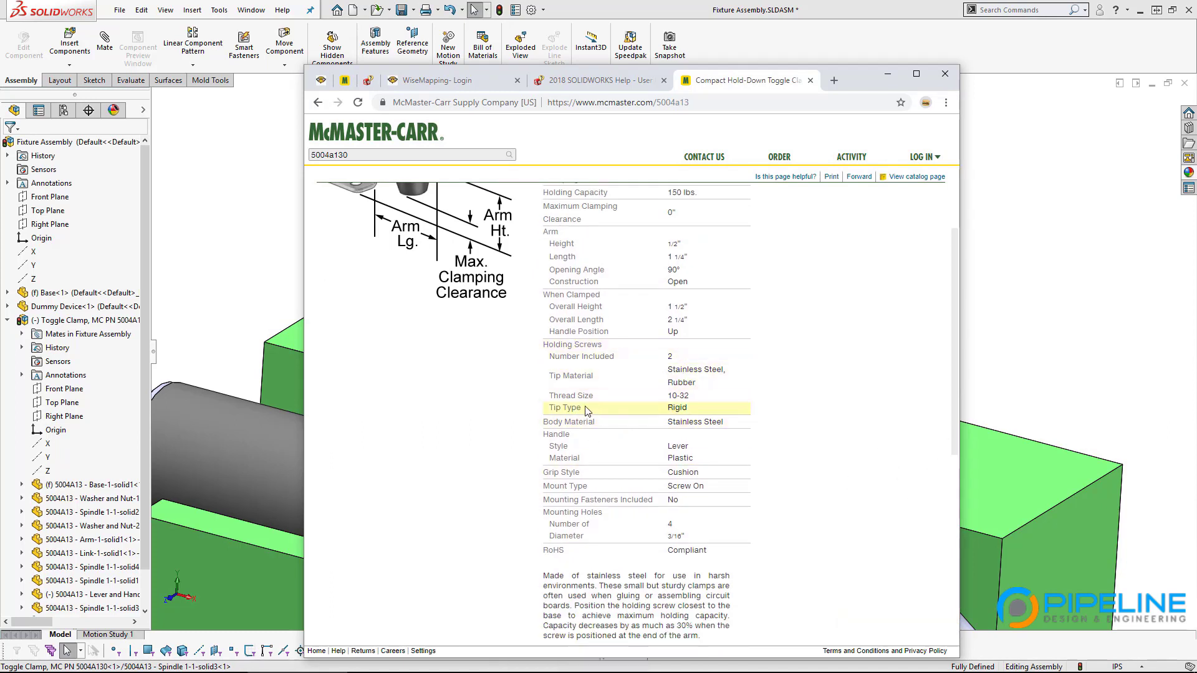
pyautogui.scroll(2, 583, 358)
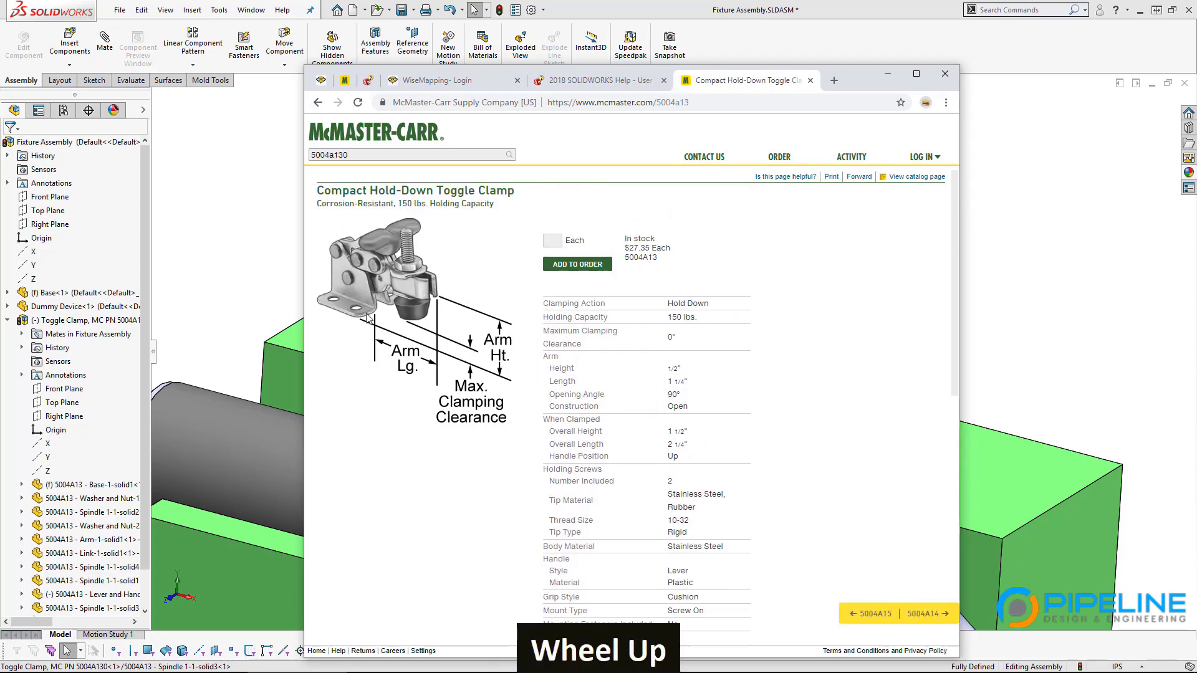
pyautogui.scroll(-1, 629, 448)
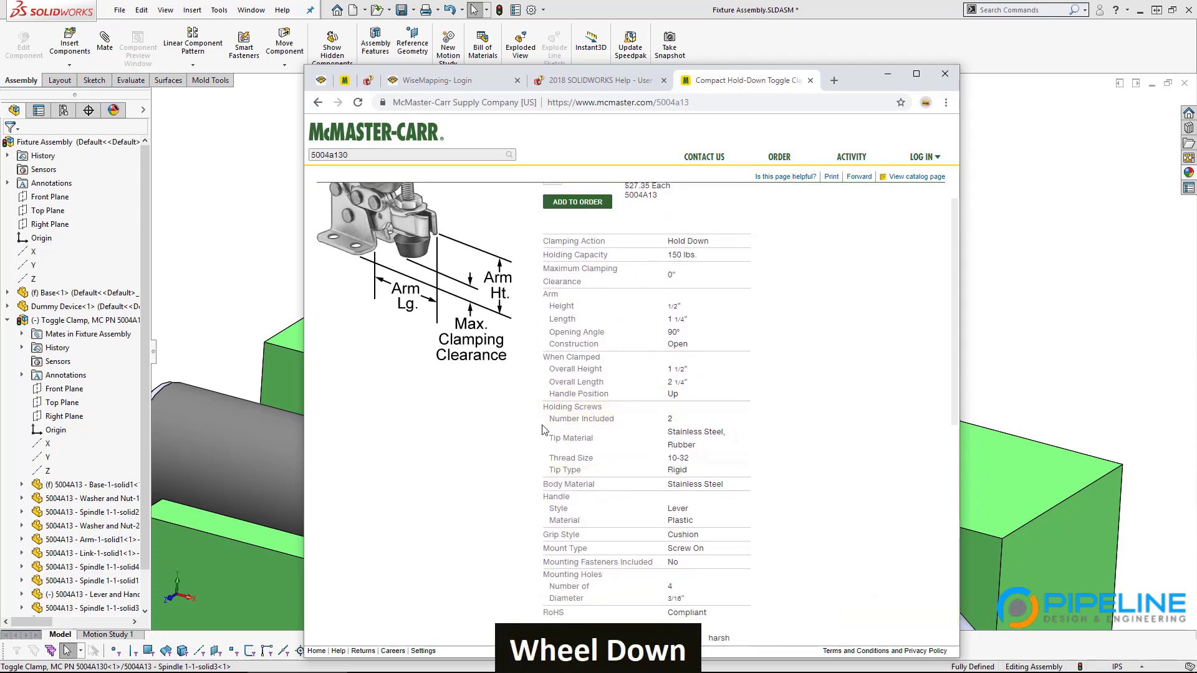
pyautogui.moveTo(558, 419); pyautogui.dragTo(666, 421)
pyautogui.click(685, 419)
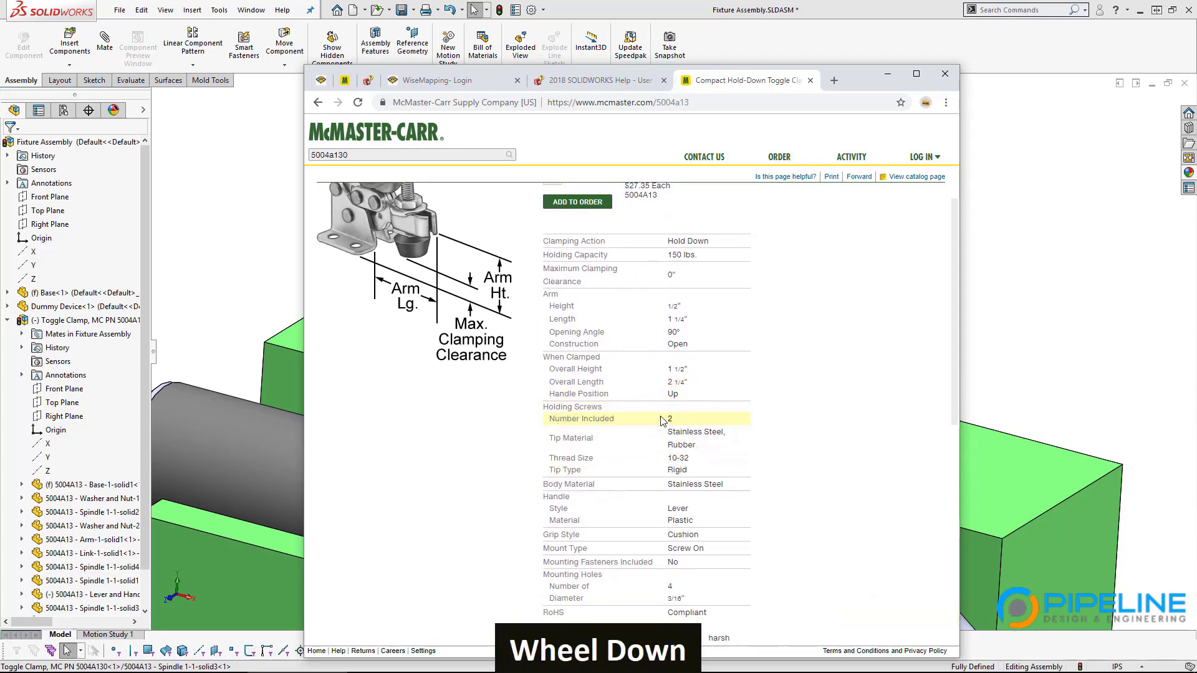
pyautogui.doubleClick(667, 420)
# Step: Highlight the 3/16" mounting hole diameter and scroll down toward the dimensioned drawing
pyautogui.scroll(2, 671, 421)
pyautogui.scroll(-2, 692, 440)
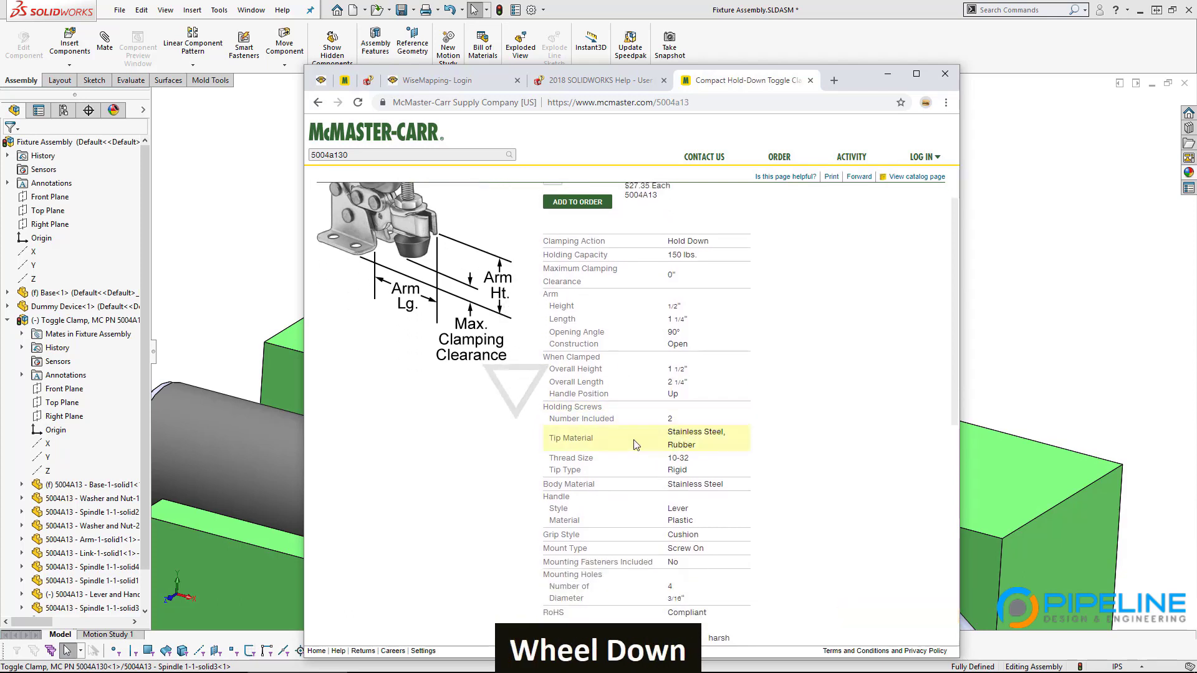
pyautogui.scroll(1, 691, 424)
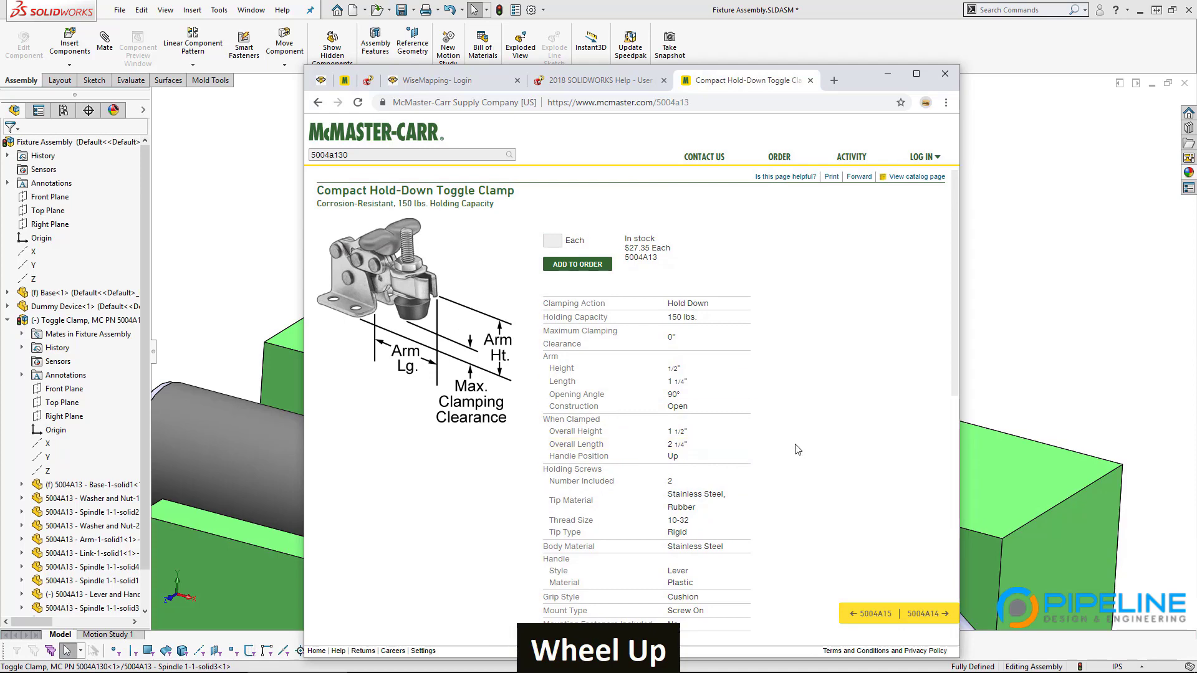
pyautogui.scroll(-2, 797, 449)
pyautogui.scroll(-1, 796, 448)
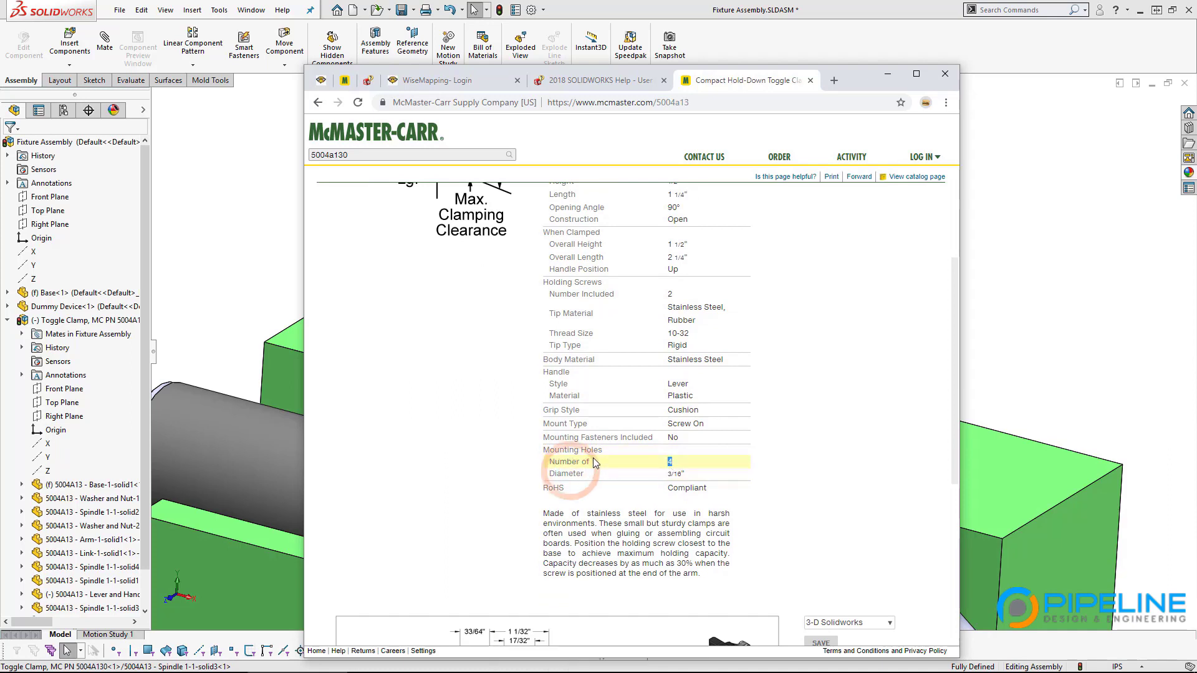
pyautogui.moveTo(692, 476); pyautogui.dragTo(665, 475)
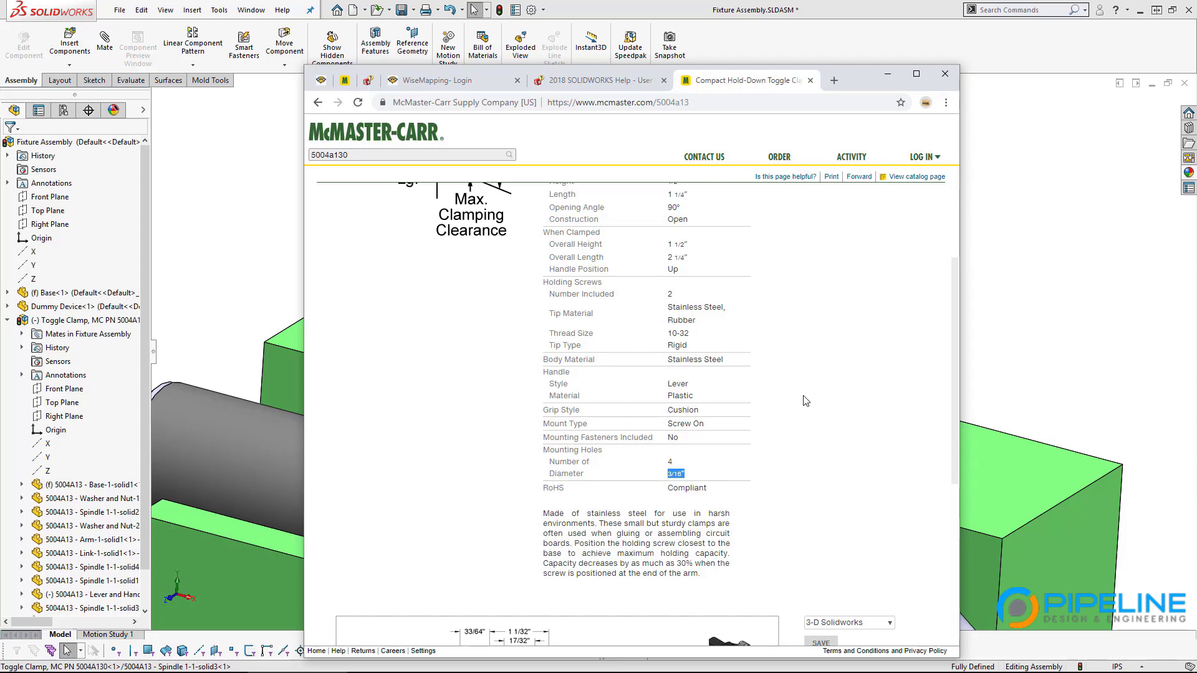
pyautogui.scroll(-5, 742, 402)
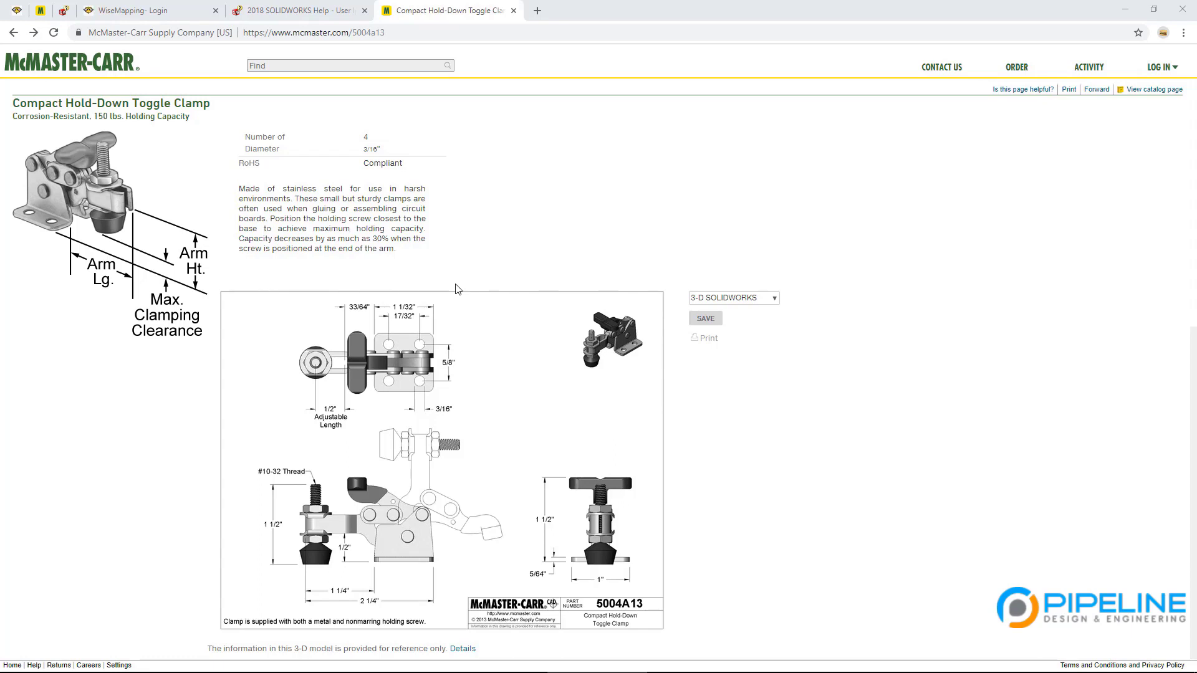
# Step: Search 'screw diameter table' in a new tab and open Bolt Depot's US Machine Screw Diameters table
pyautogui.click(537, 11)
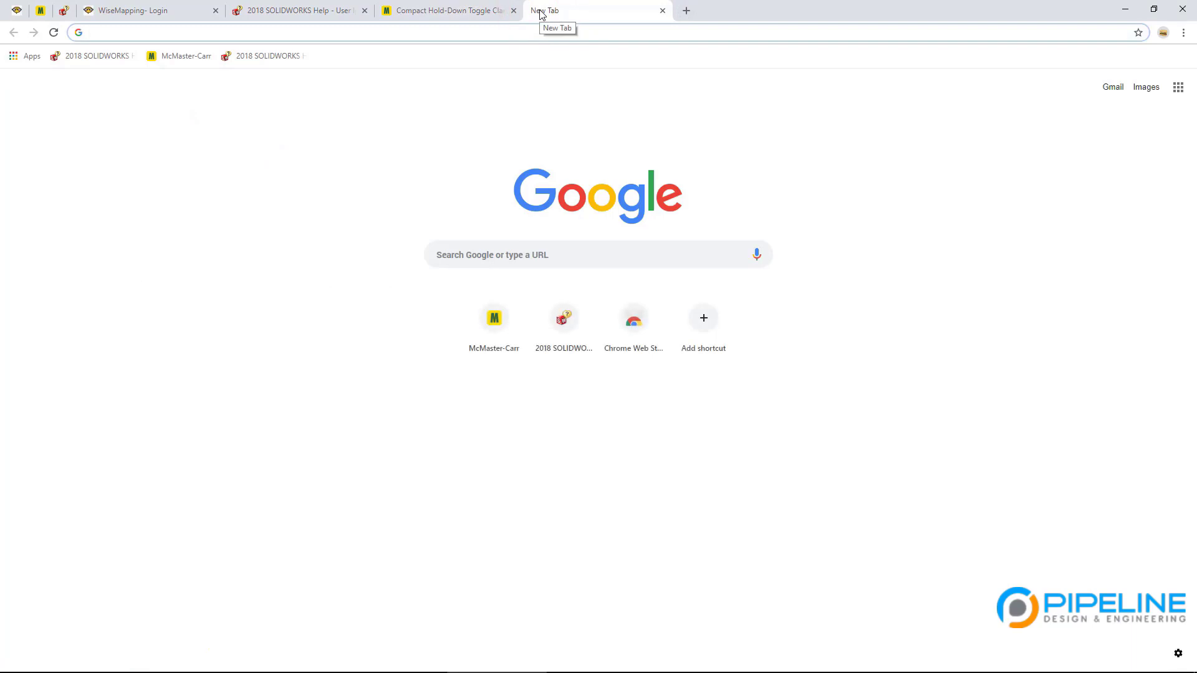
pyautogui.write('screw d')
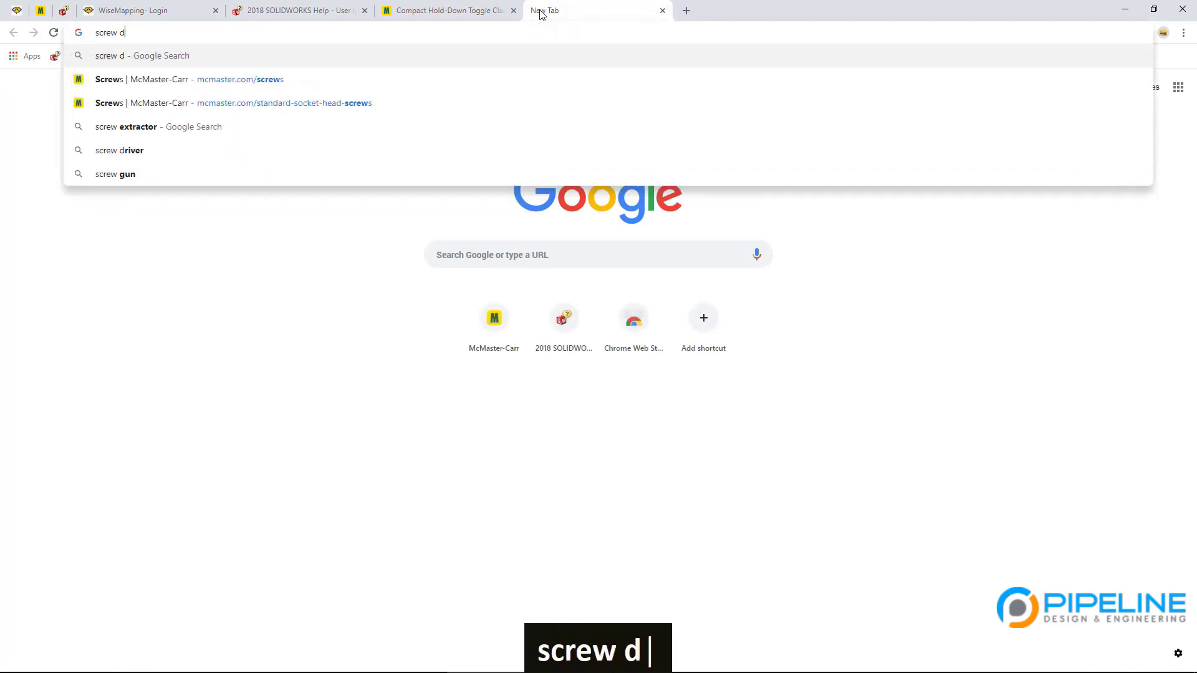
pyautogui.write('iam')
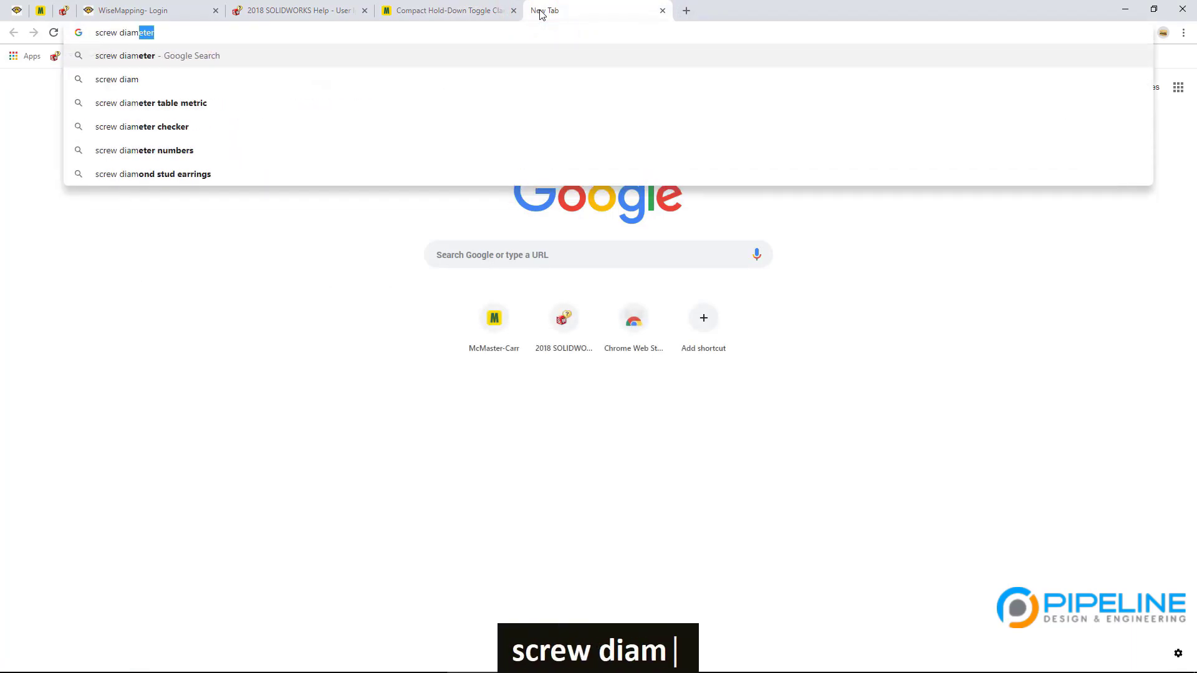
pyautogui.write('eter')
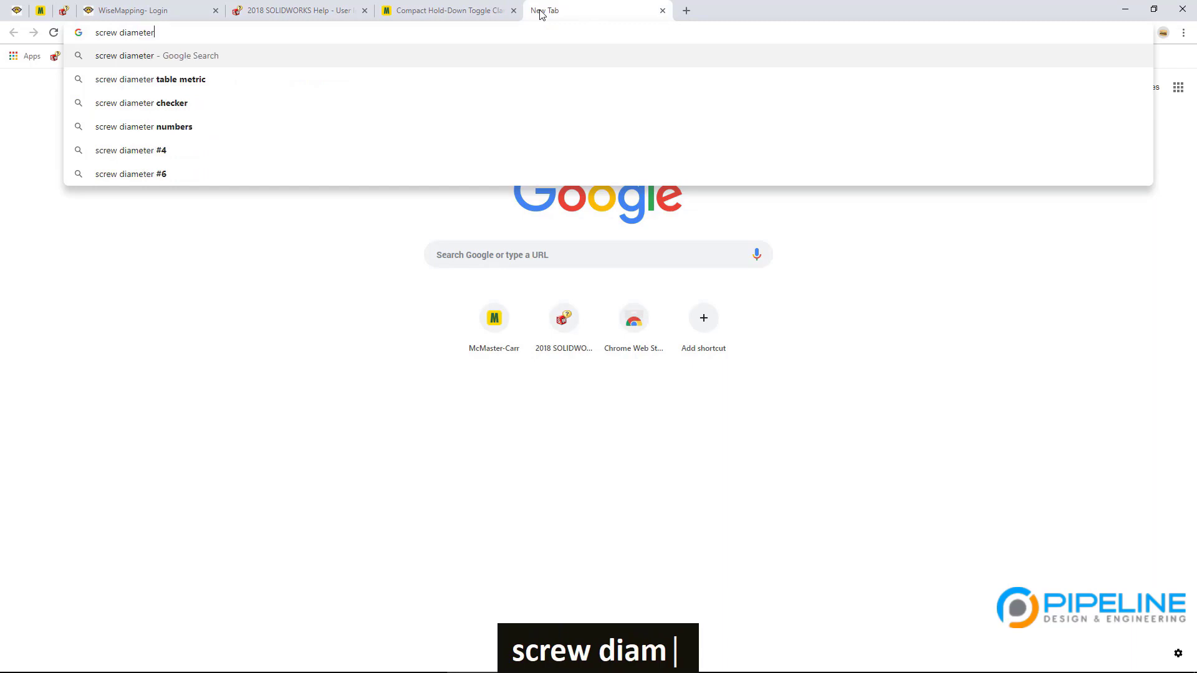
pyautogui.write(' table')
pyautogui.press('Return')
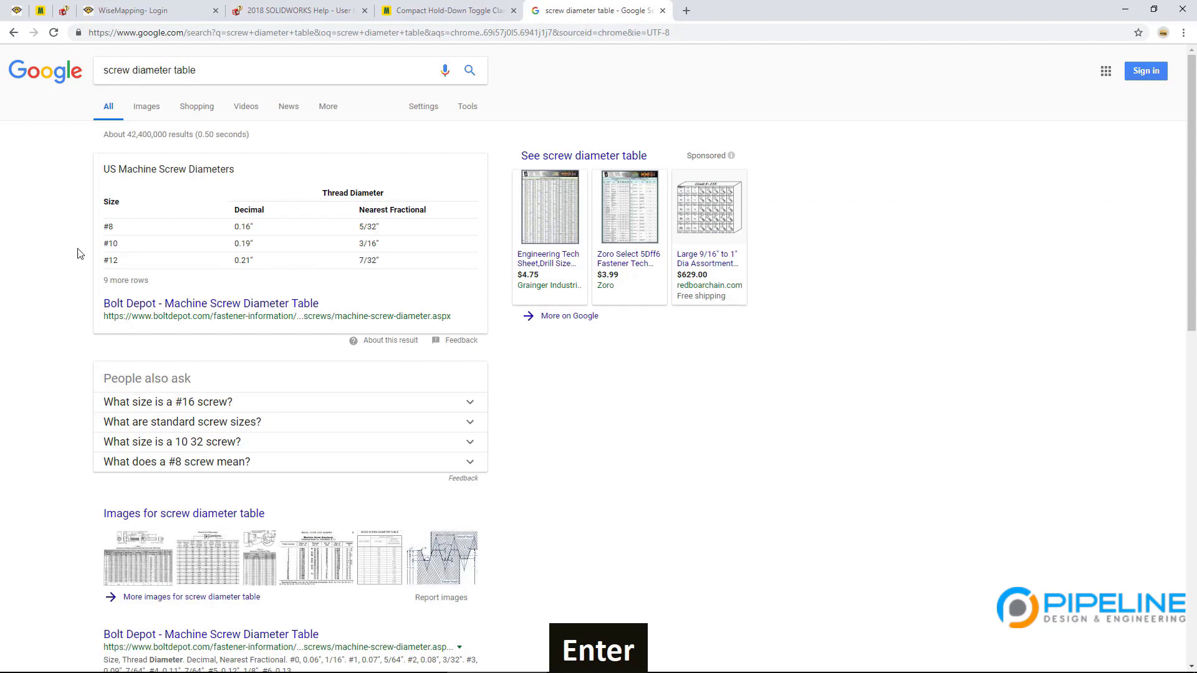
pyautogui.click(187, 304)
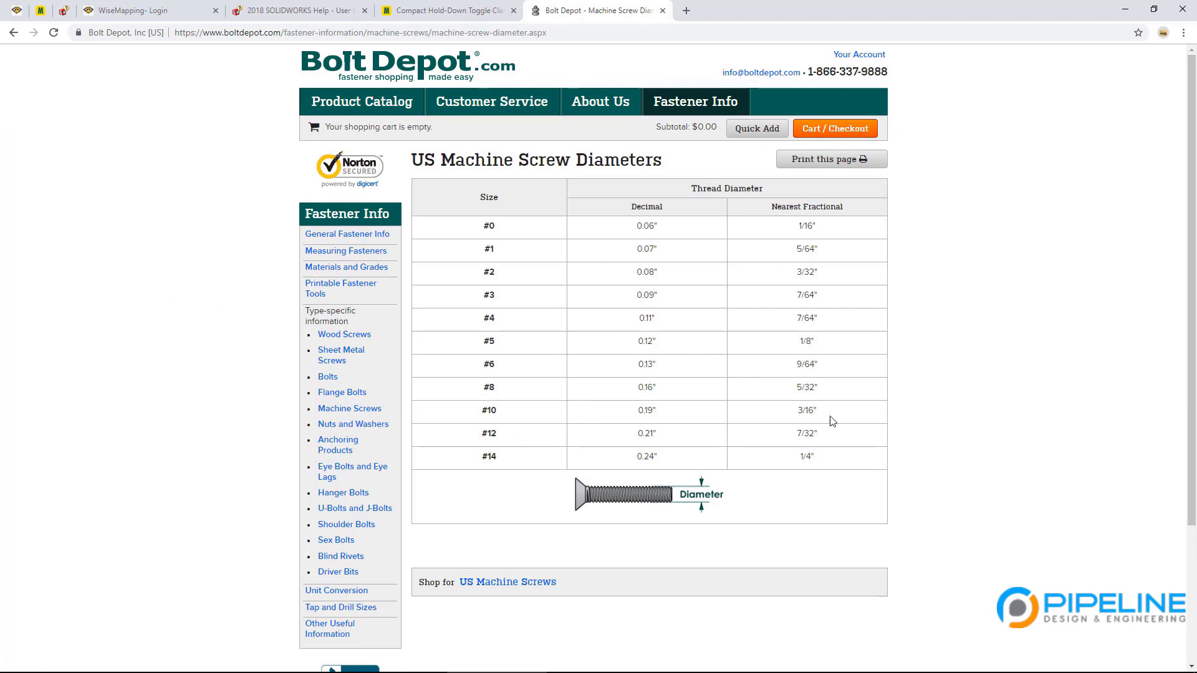
# Step: Compare #10 (3/16") with #8 (0.16") in the diameter table, then return to the clamp tab
pyautogui.moveTo(819, 412); pyautogui.dragTo(796, 412)
pyautogui.moveTo(482, 411); pyautogui.dragTo(496, 412)
pyautogui.click(691, 406)
pyautogui.moveTo(793, 411); pyautogui.dragTo(817, 412)
pyautogui.click(835, 423)
pyautogui.moveTo(822, 391); pyautogui.dragTo(484, 390)
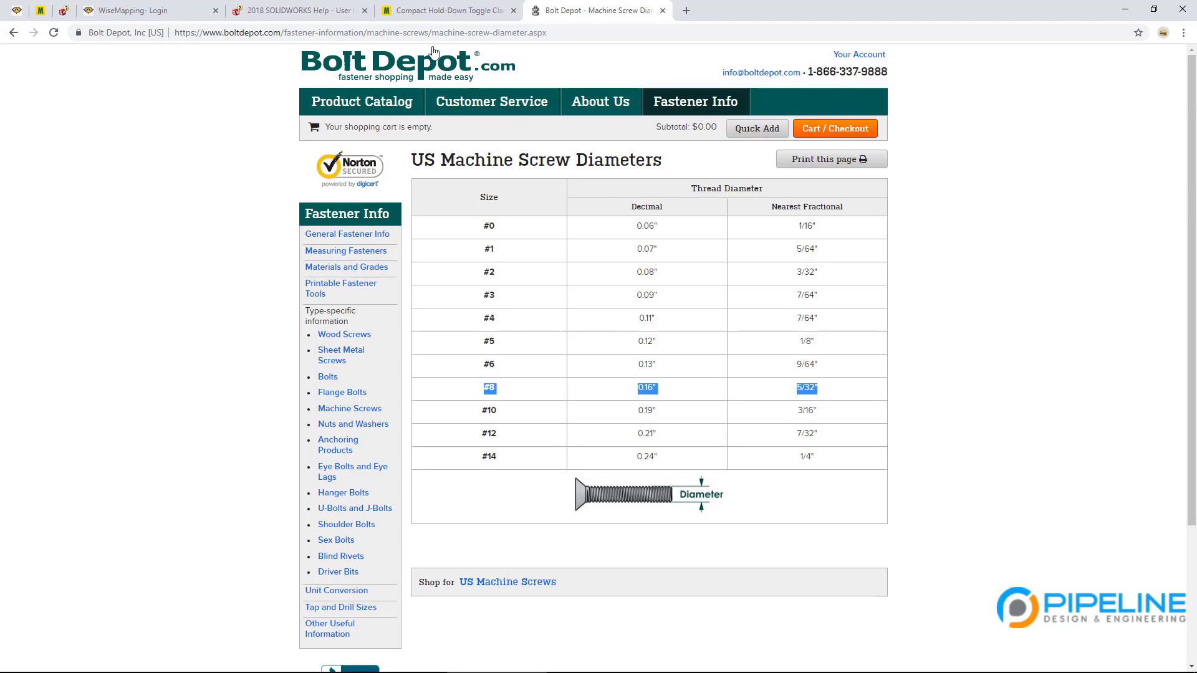
pyautogui.click(424, 10)
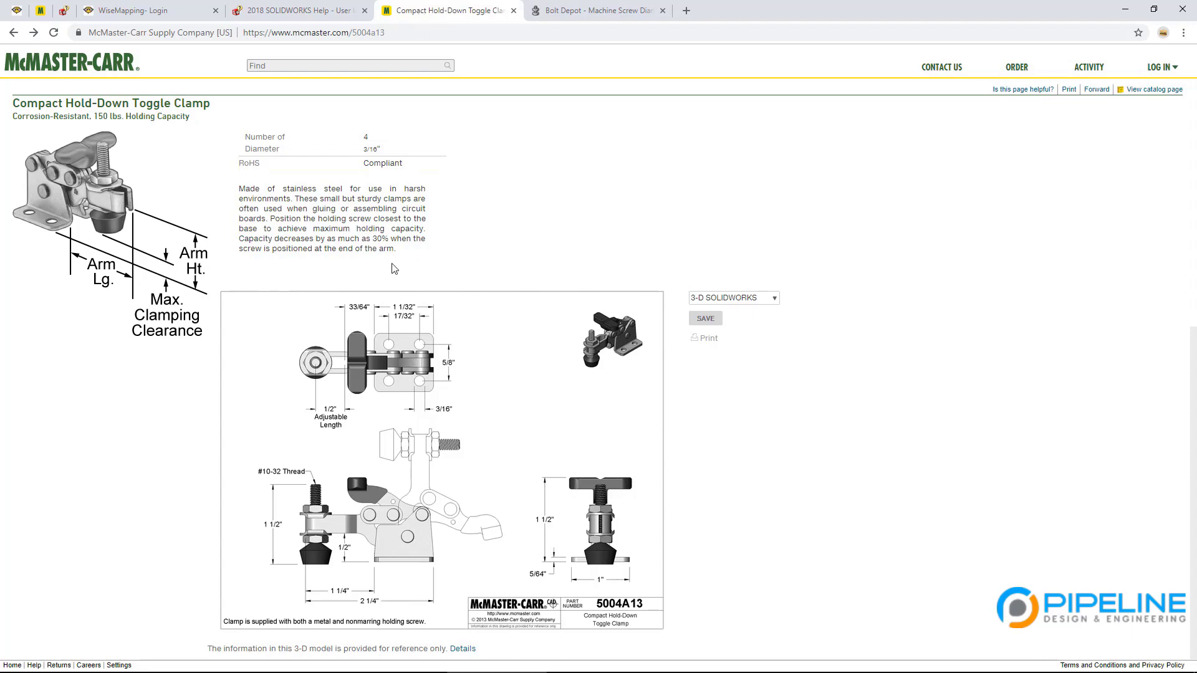
# Step: Go to the McMaster-Carr home page and open the Screws & Bolts category
pyautogui.scroll(1, 405, 502)
pyautogui.scroll(7, 405, 502)
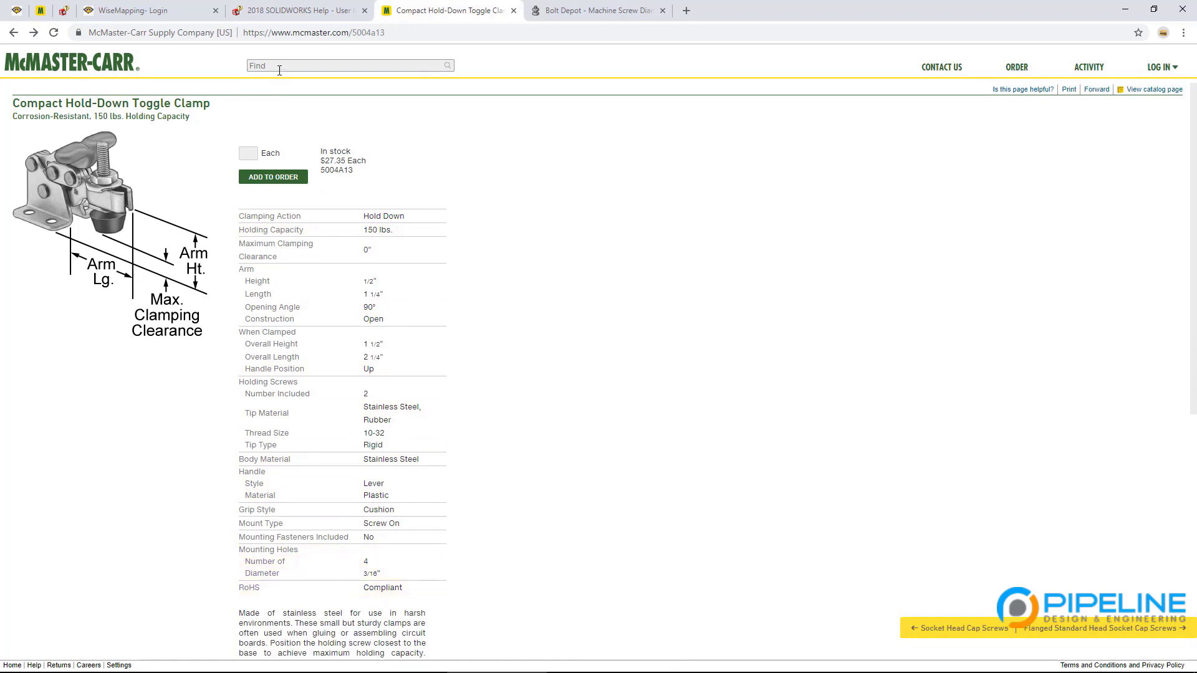
pyautogui.click(95, 70)
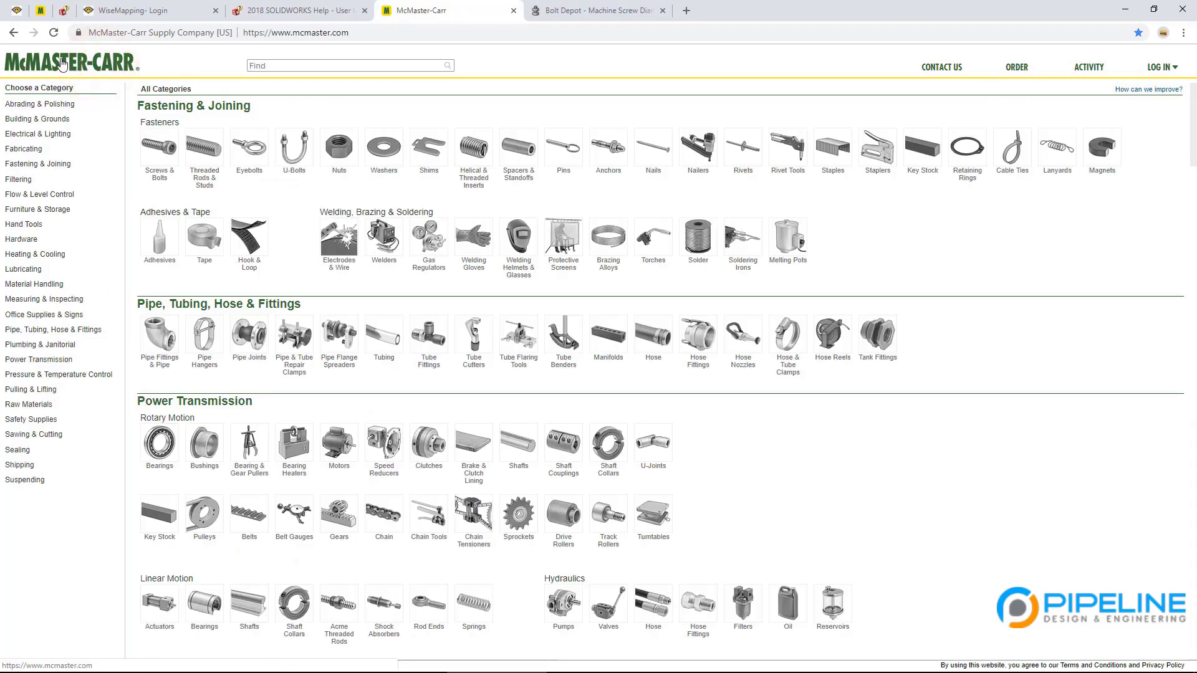
pyautogui.click(163, 154)
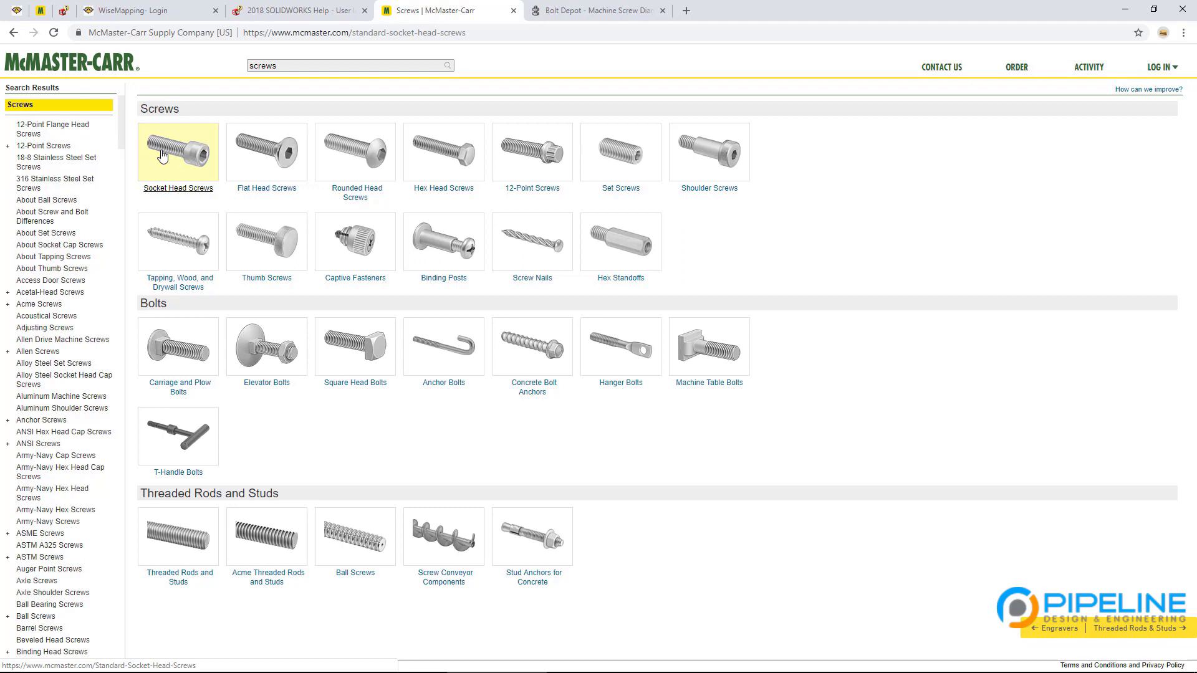
# Step: Open Socket Head Screws and filter them to Stainless Steel, leaving 2,275 products
pyautogui.click(197, 157)
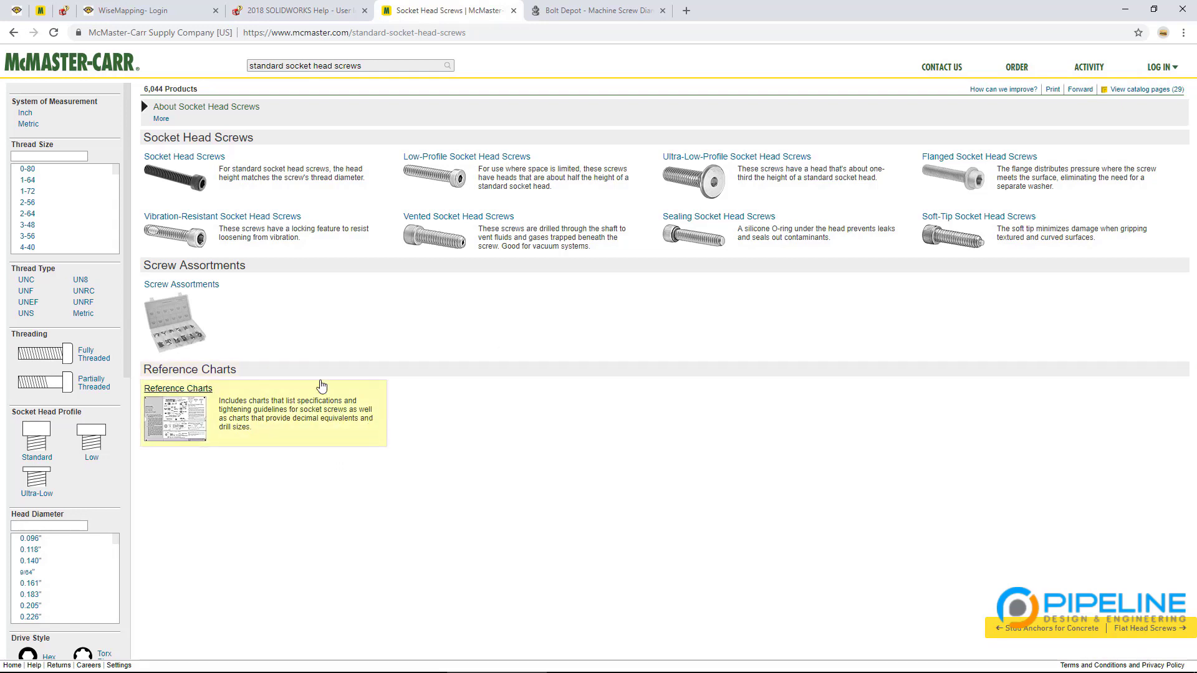
pyautogui.scroll(-6, 56, 234)
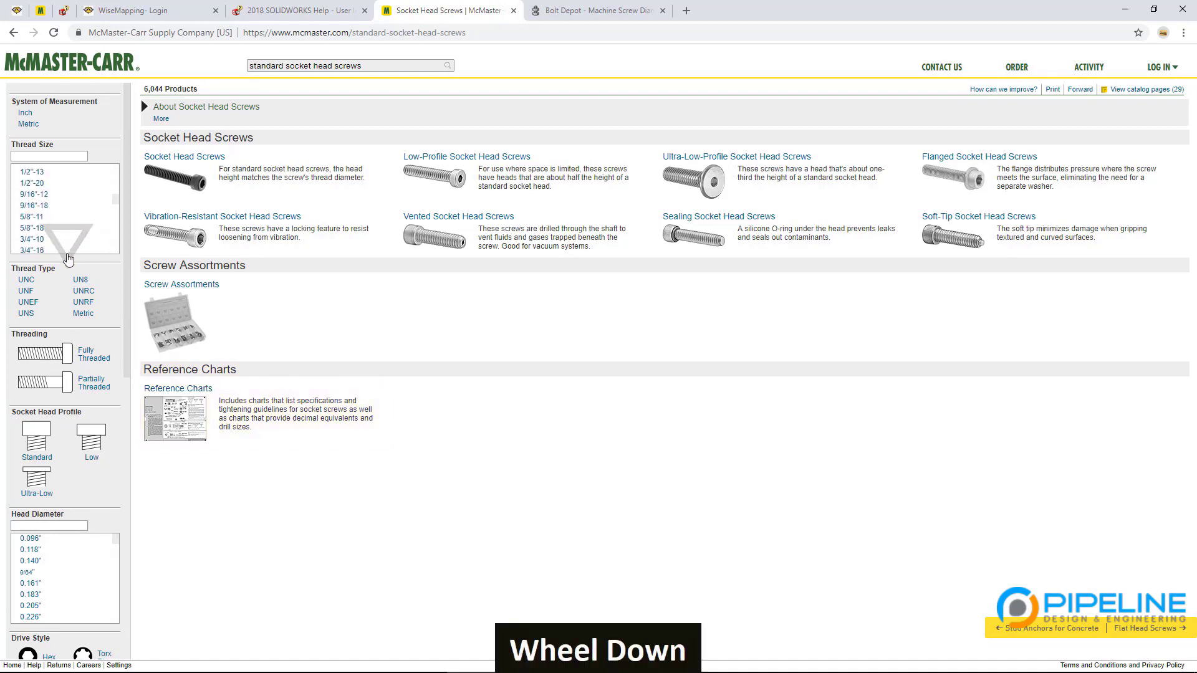
pyautogui.scroll(-8, 61, 373)
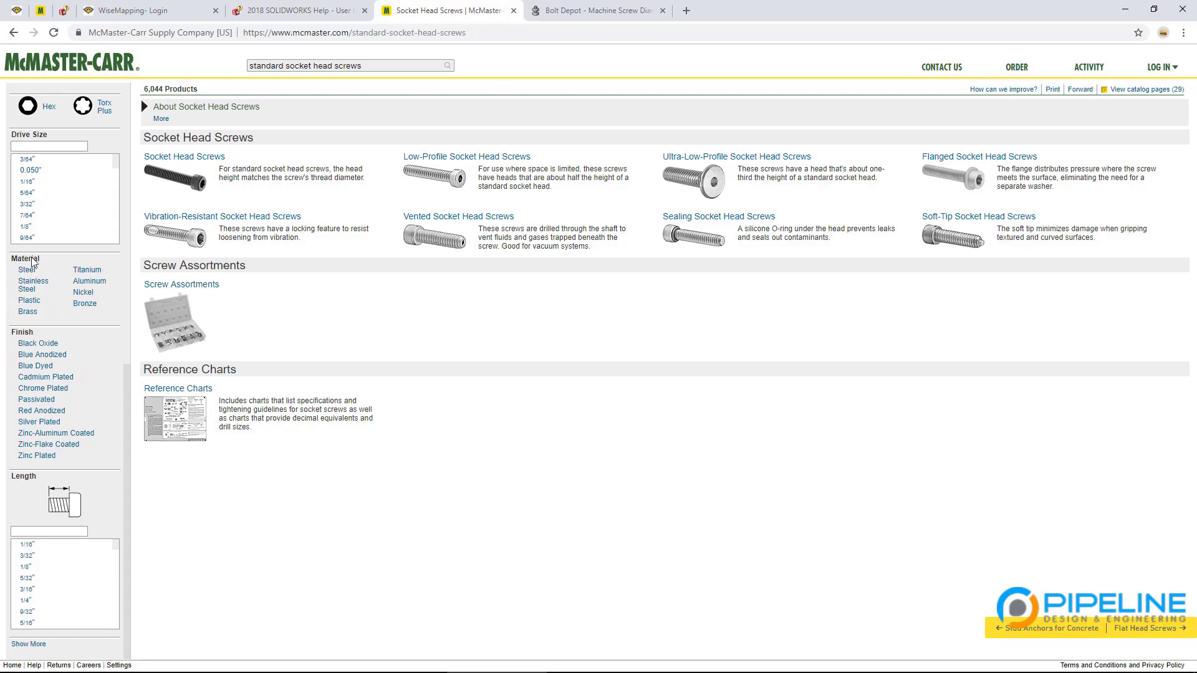
pyautogui.click(33, 285)
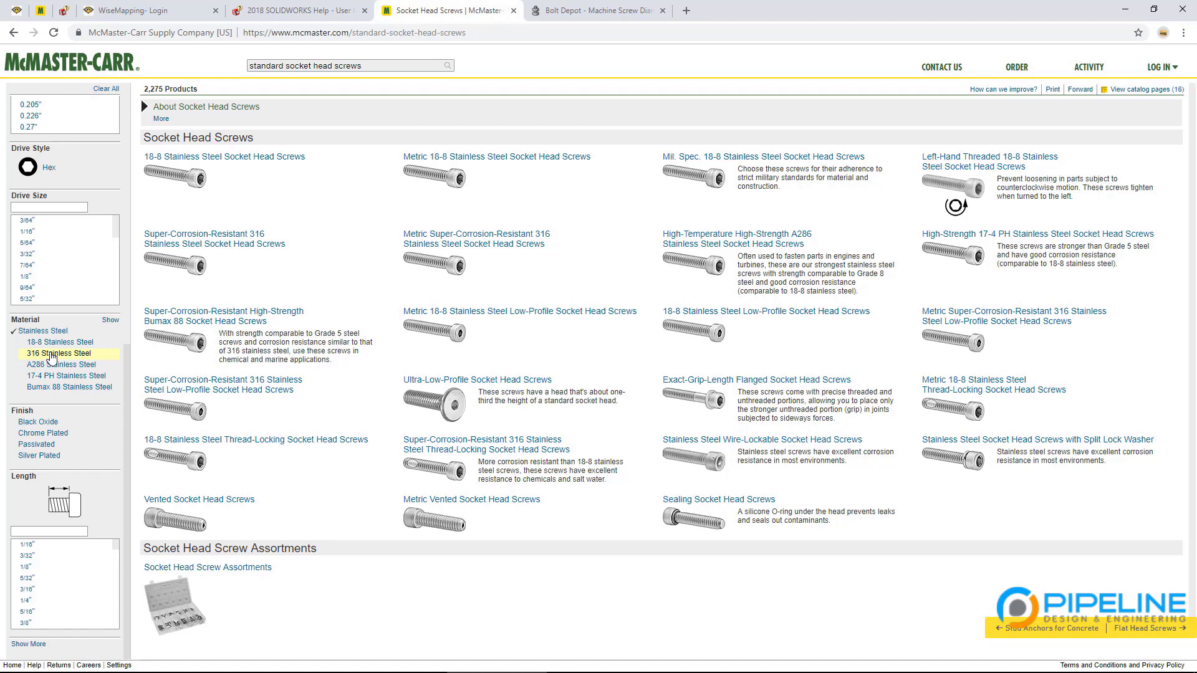
# Step: Filter the stainless socket head screws to 18-8 stainless and the standard head profile
pyautogui.click(53, 343)
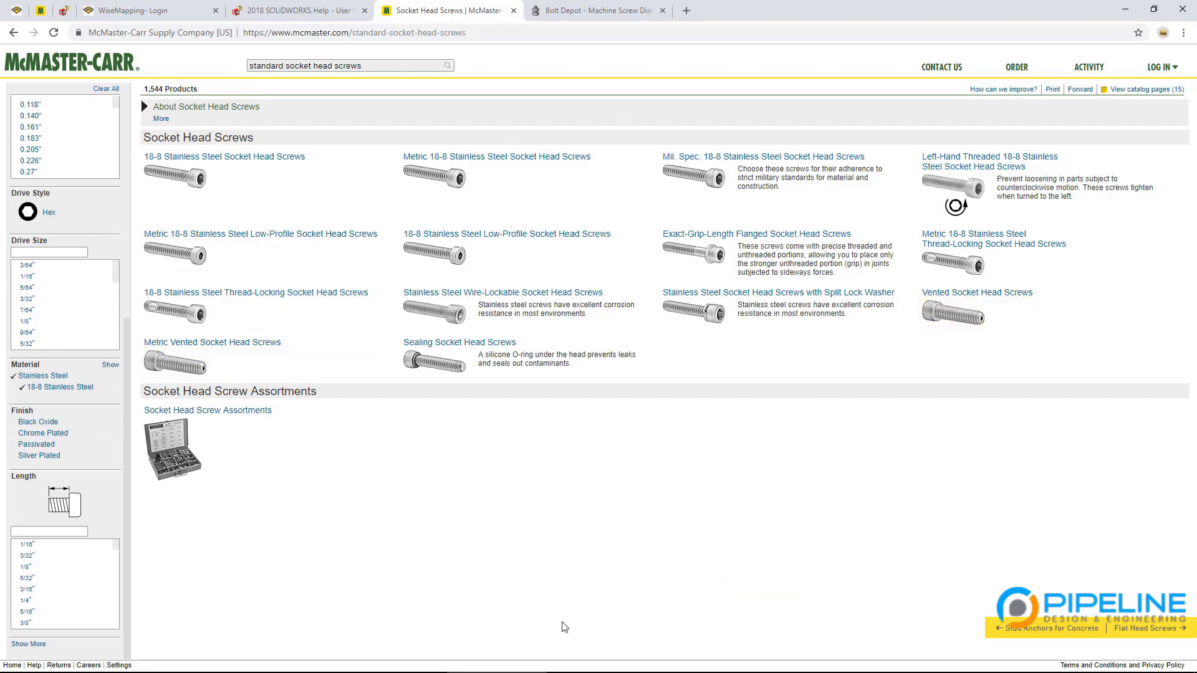
pyautogui.scroll(5, 100, 499)
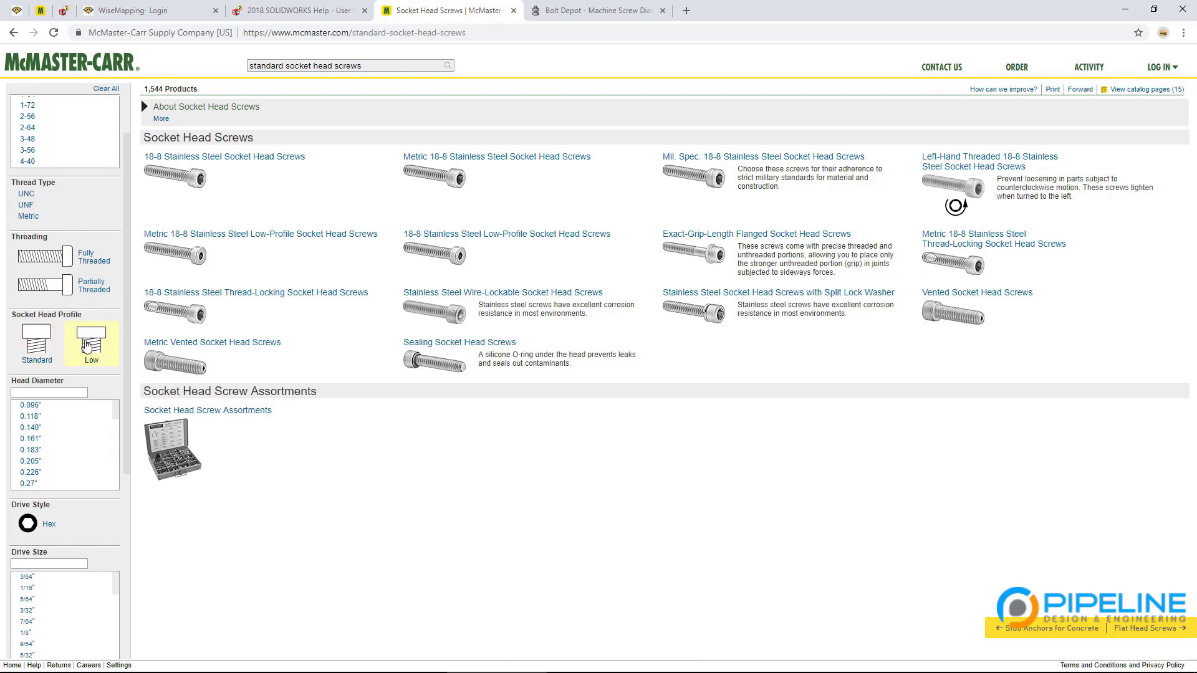
pyautogui.click(36, 343)
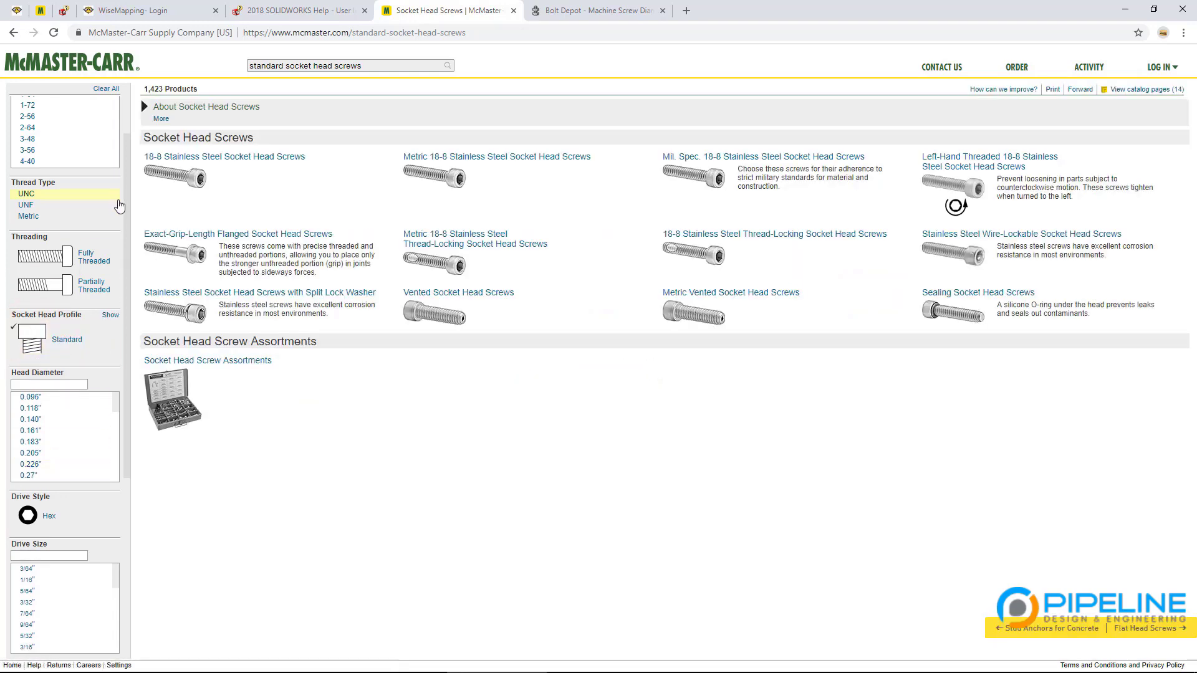
# Step: Restrict the thread size to 8-32, narrowing the list to 97 products
pyautogui.scroll(2, 123, 282)
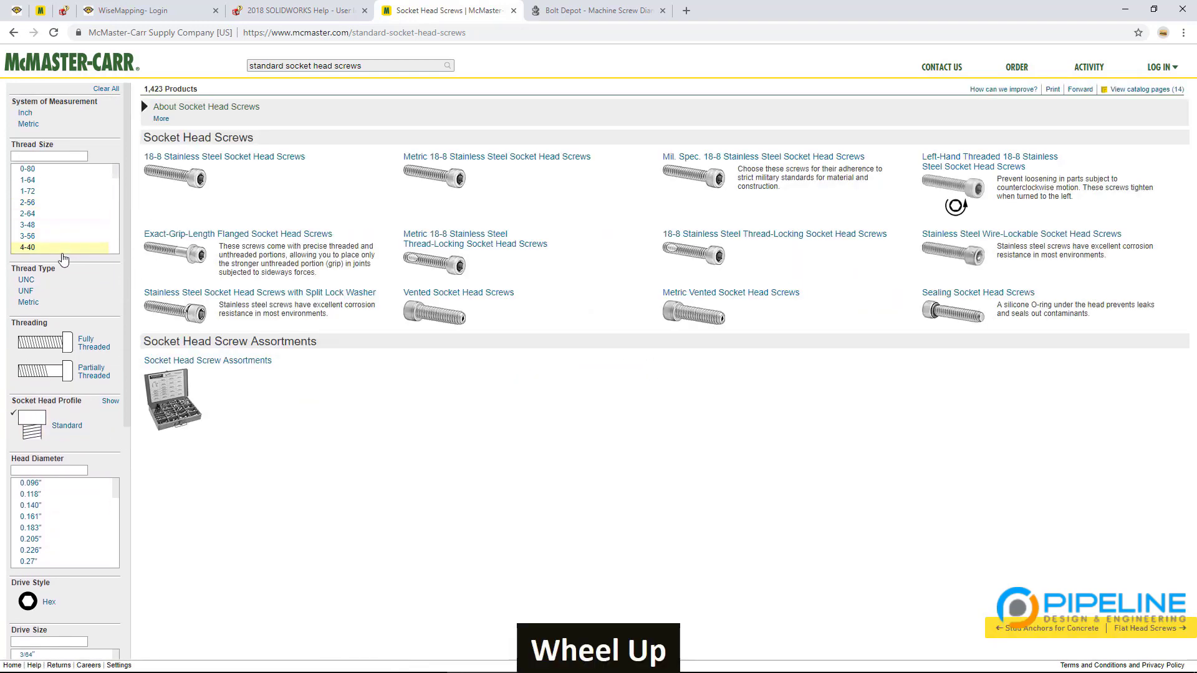
pyautogui.scroll(-1, 63, 249)
pyautogui.scroll(-2, 63, 249)
pyautogui.scroll(1, 56, 219)
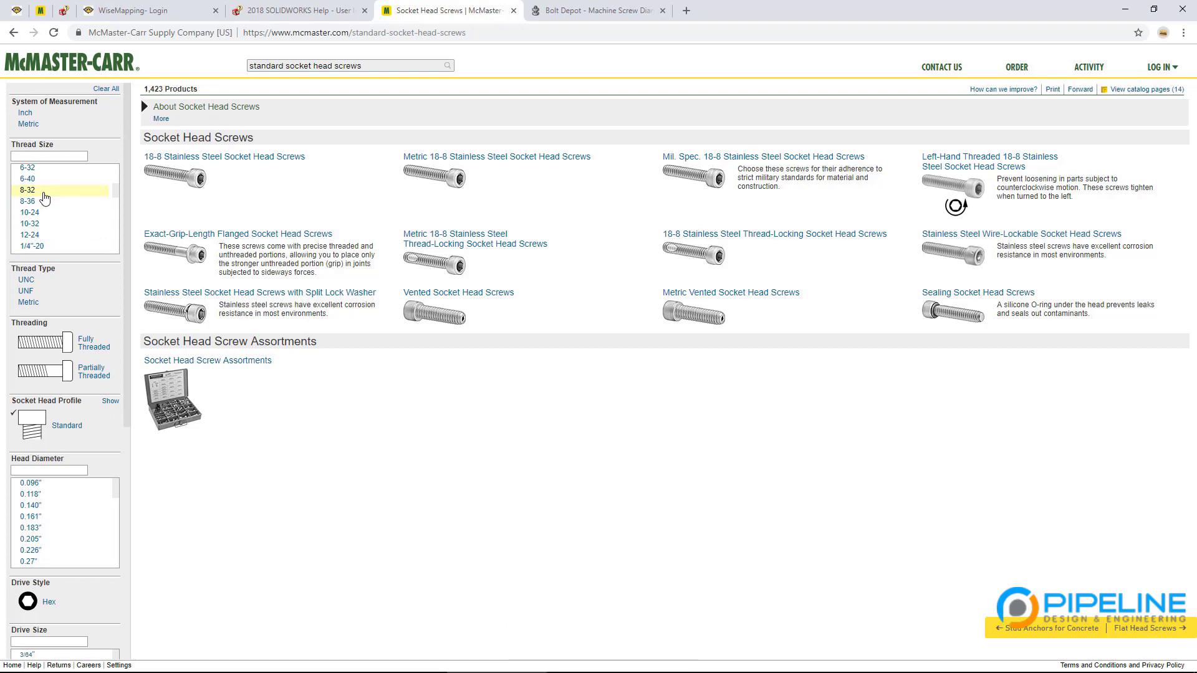
pyautogui.click(44, 193)
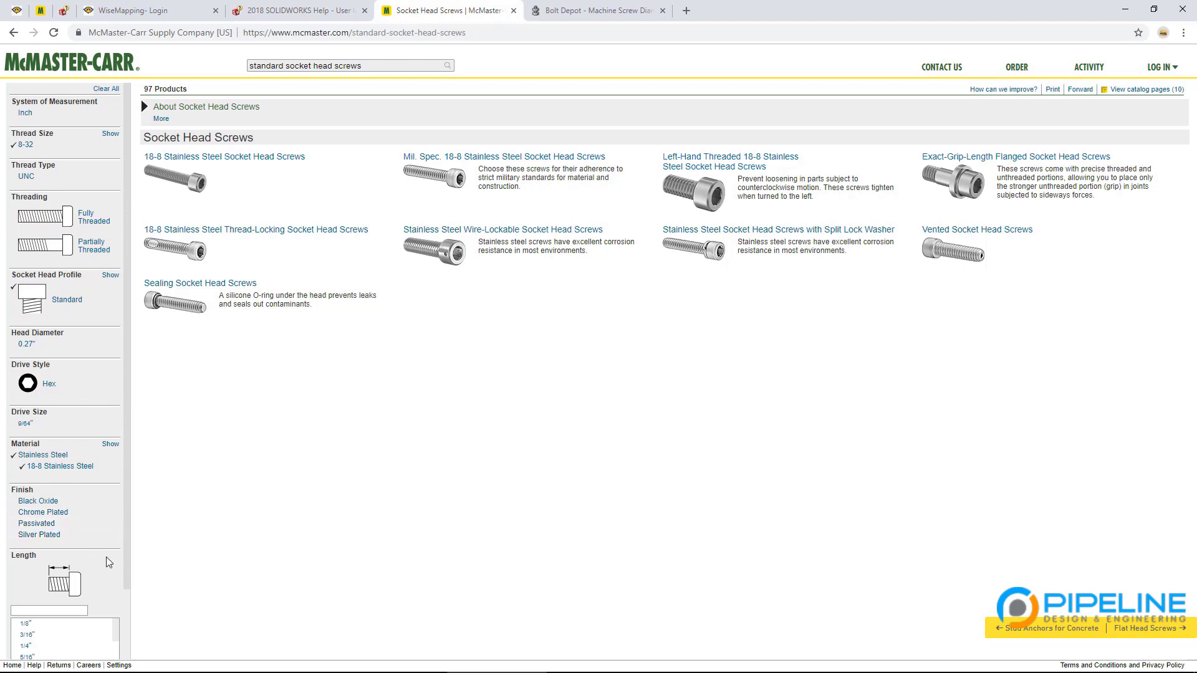
pyautogui.scroll(-2, 100, 561)
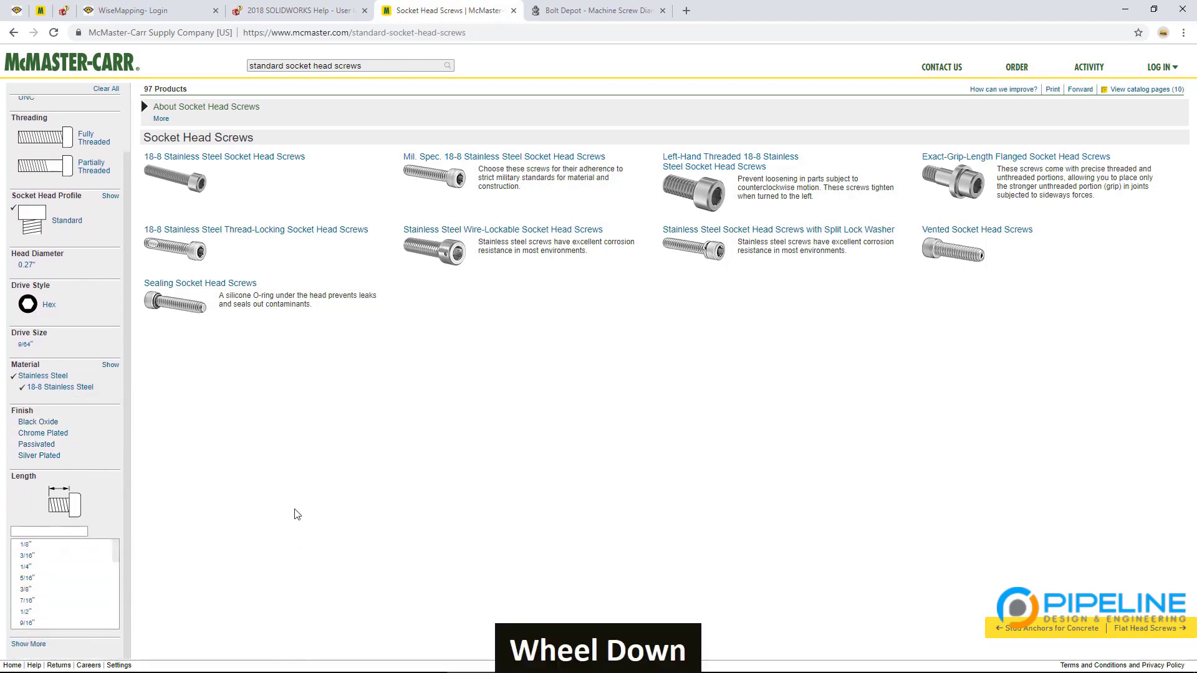
pyautogui.hotkey('alt', 'Tab')
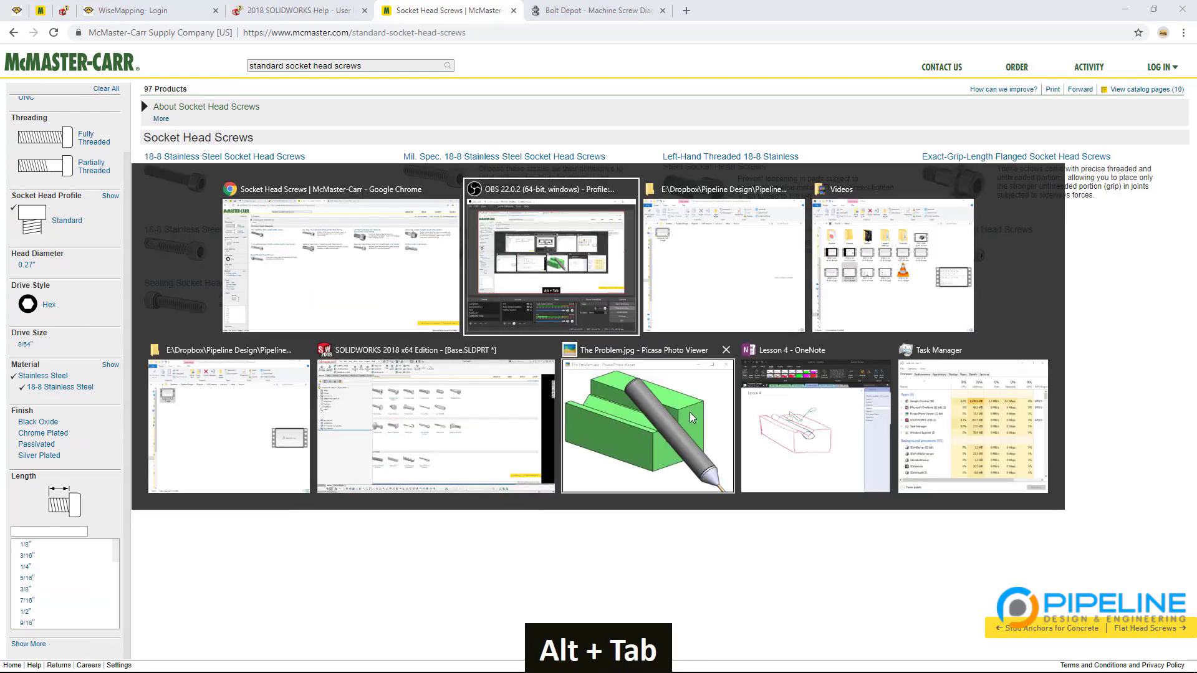
pyautogui.hotkey('alt', 'Left')
pyautogui.keyDown('alt'); pyautogui.click(795, 435); pyautogui.keyUp('alt')
pyautogui.hotkey('alt', 'Tab')
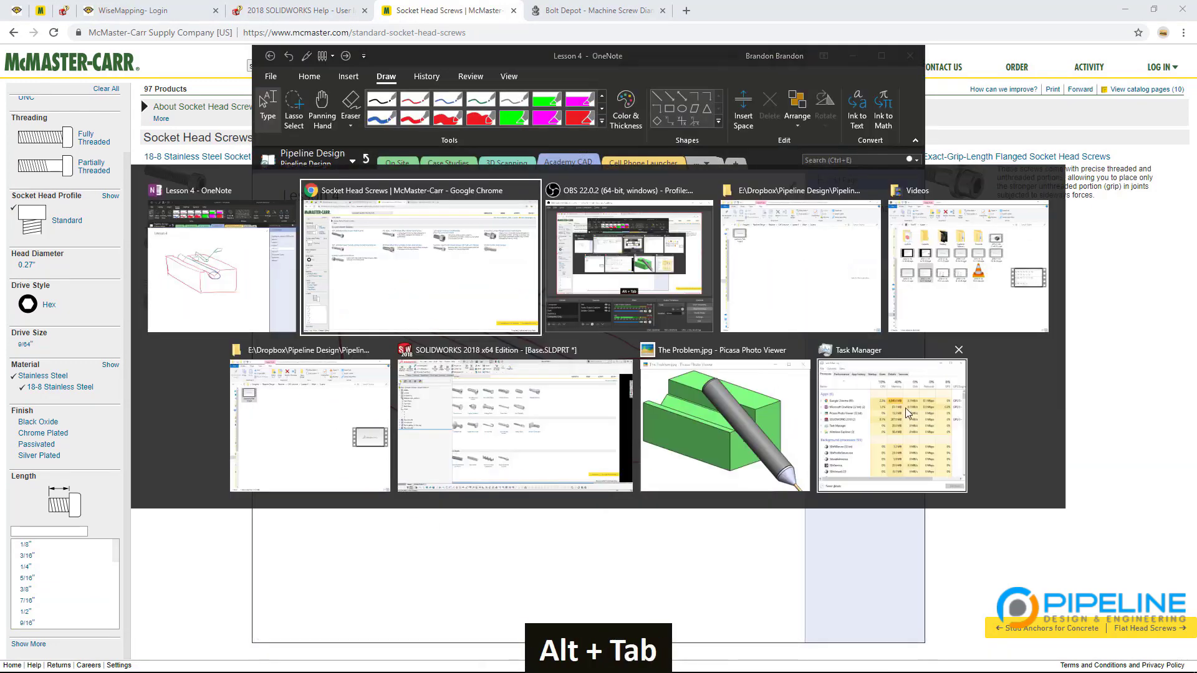
pyautogui.keyDown('alt'); pyautogui.click(496, 440); pyautogui.keyUp('alt')
pyautogui.click(863, 194)
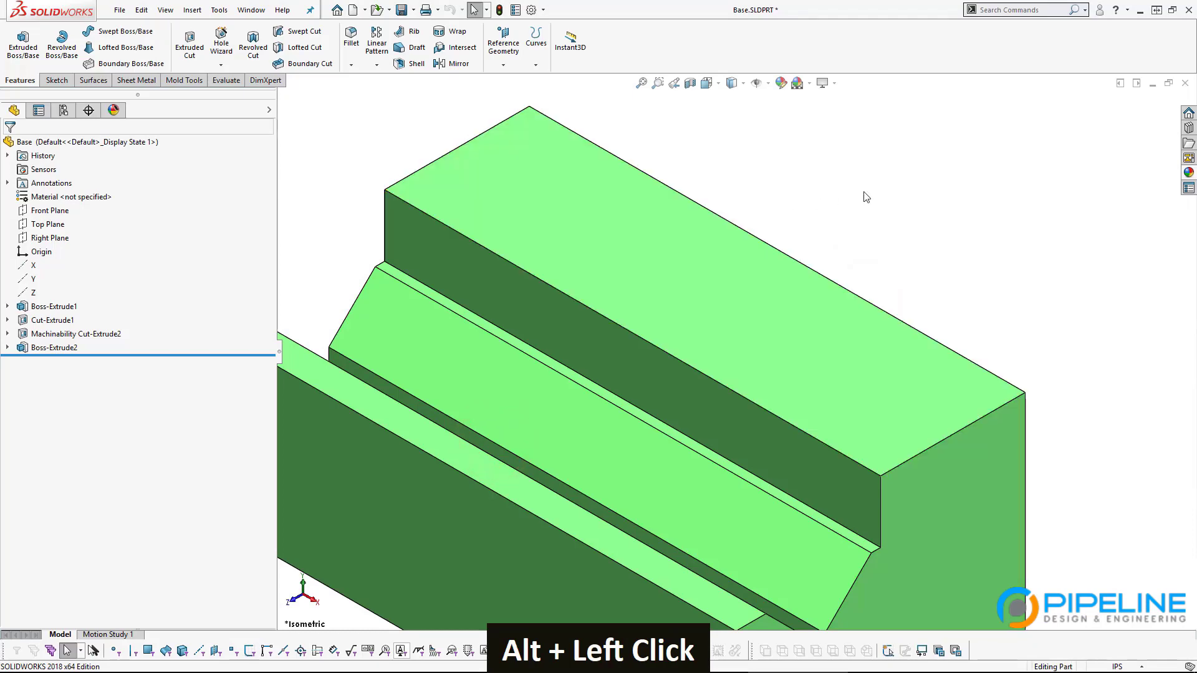
pyautogui.hotkey('ctrl', 'Tab')
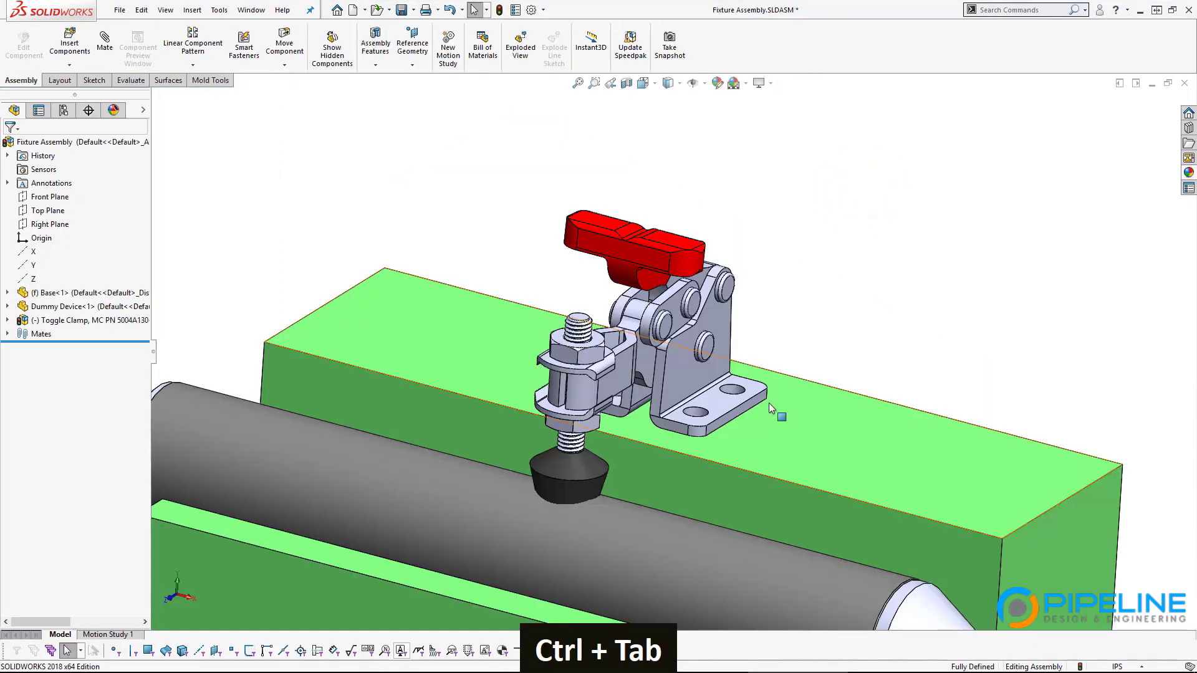
pyautogui.keyDown('ctrl'); pyautogui.click(833, 269); pyautogui.keyUp('ctrl')
pyautogui.scroll(-5, 732, 436)
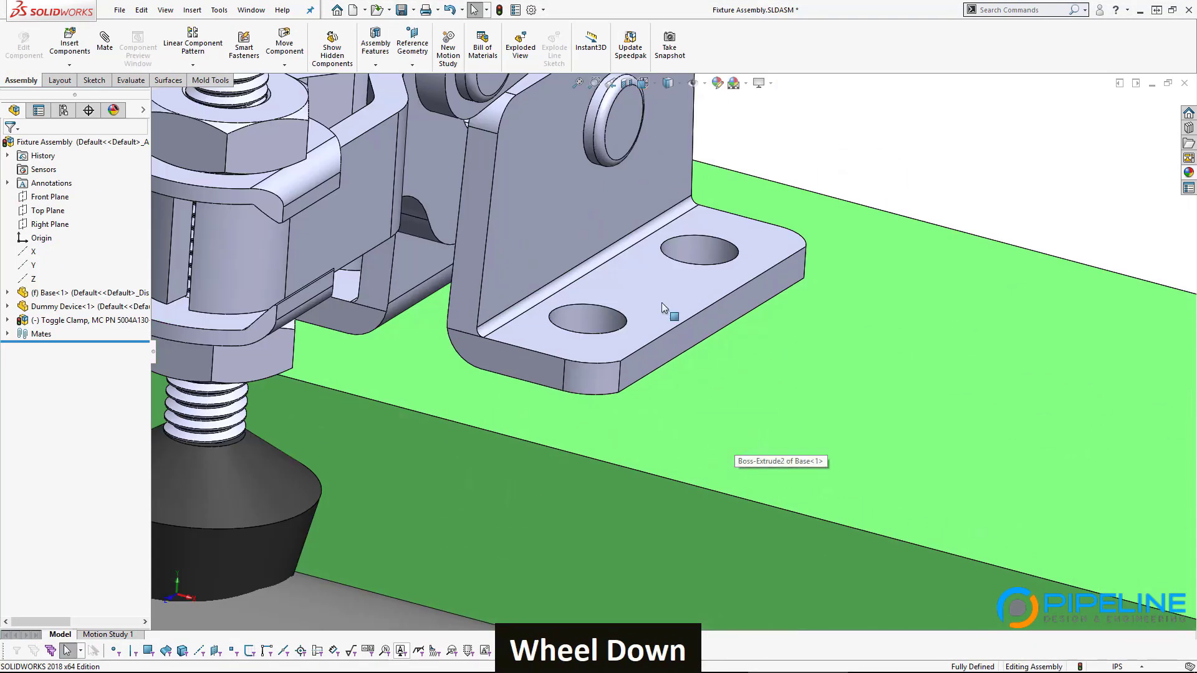
pyautogui.click(662, 304)
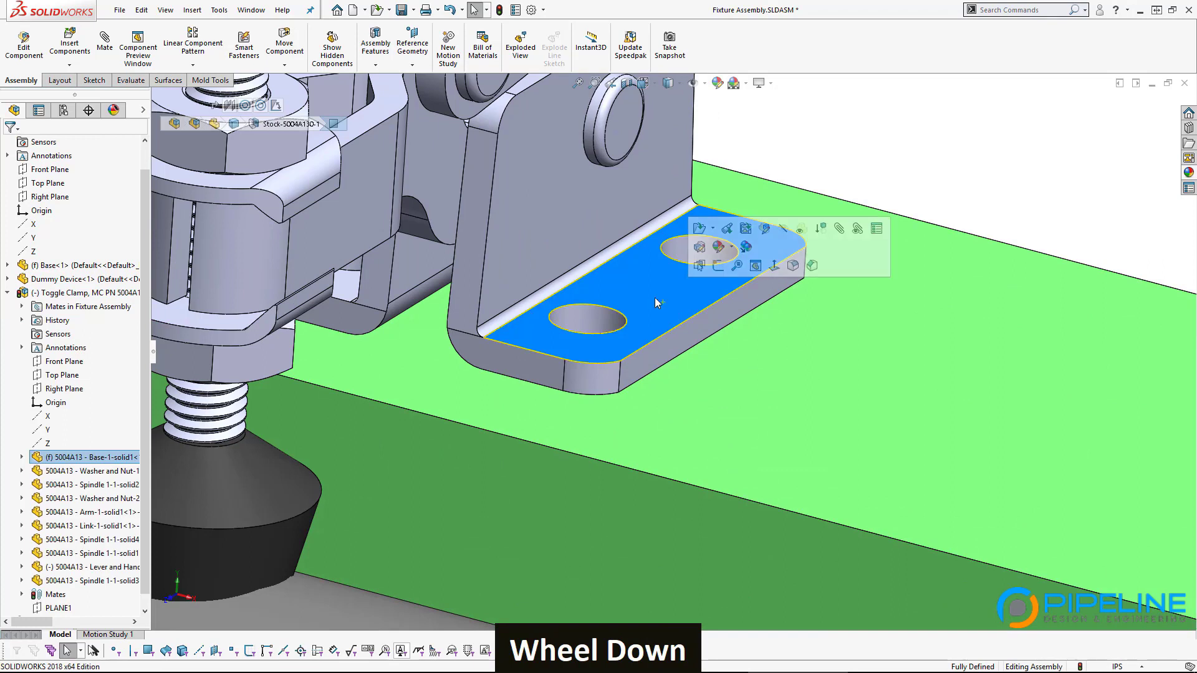
pyautogui.keyDown('ctrl'); pyautogui.click(763, 385); pyautogui.keyUp('ctrl')
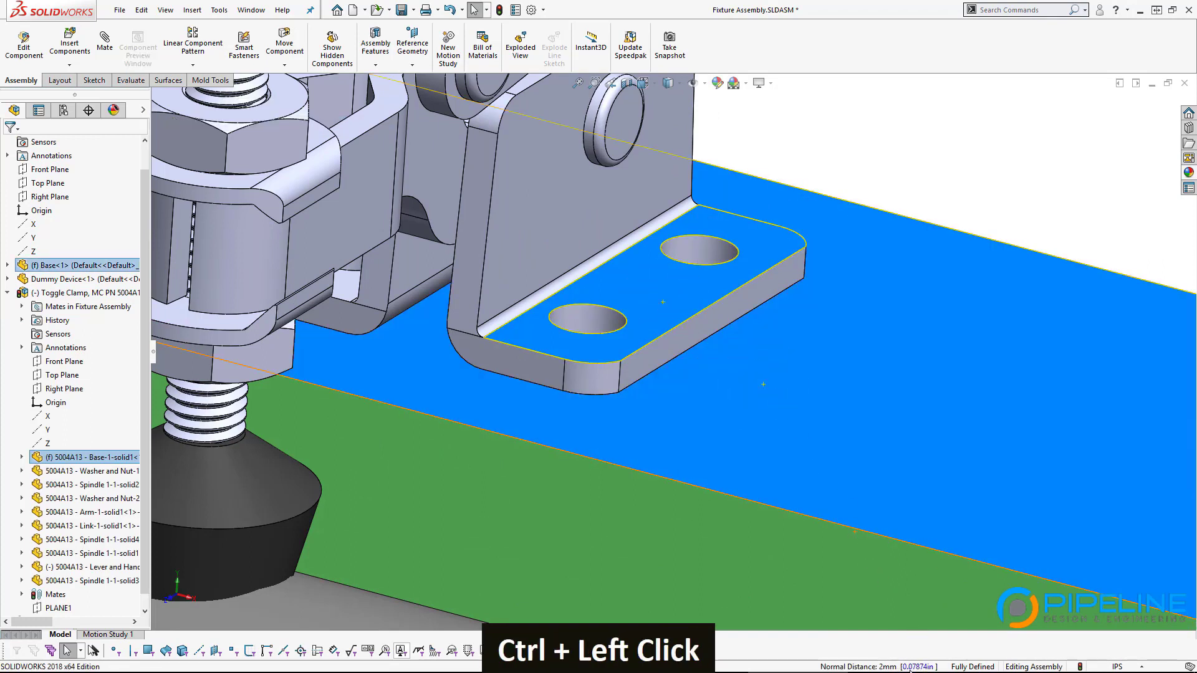
pyautogui.click(761, 142)
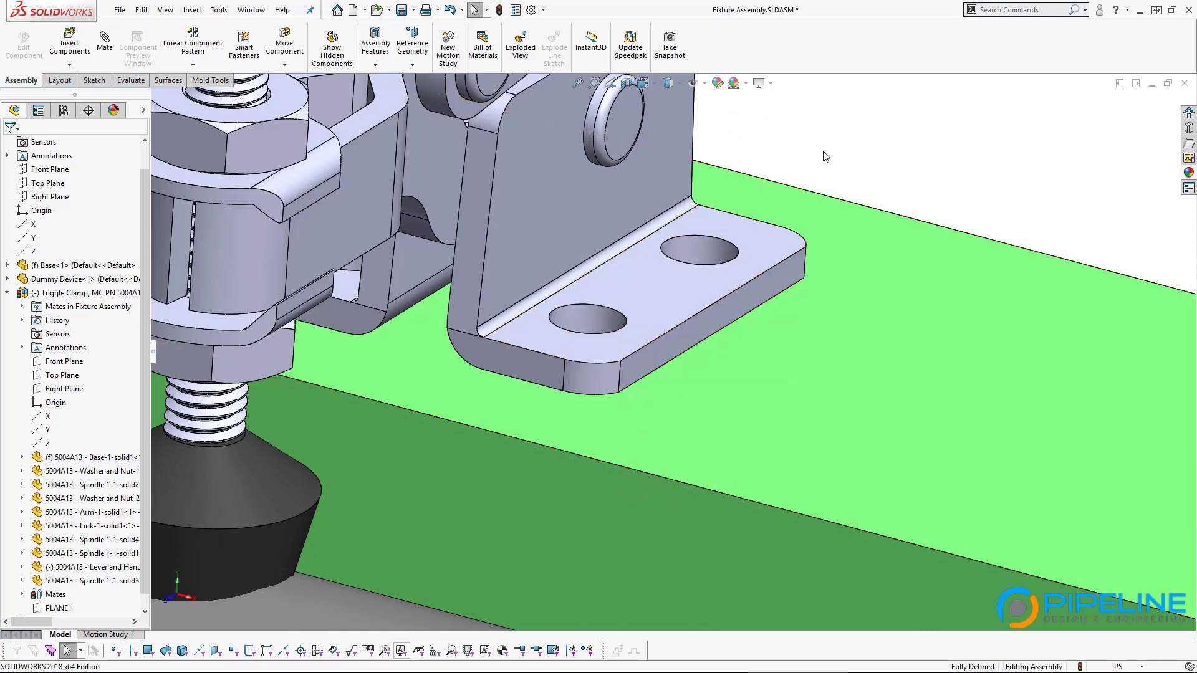
pyautogui.scroll(2, 825, 156)
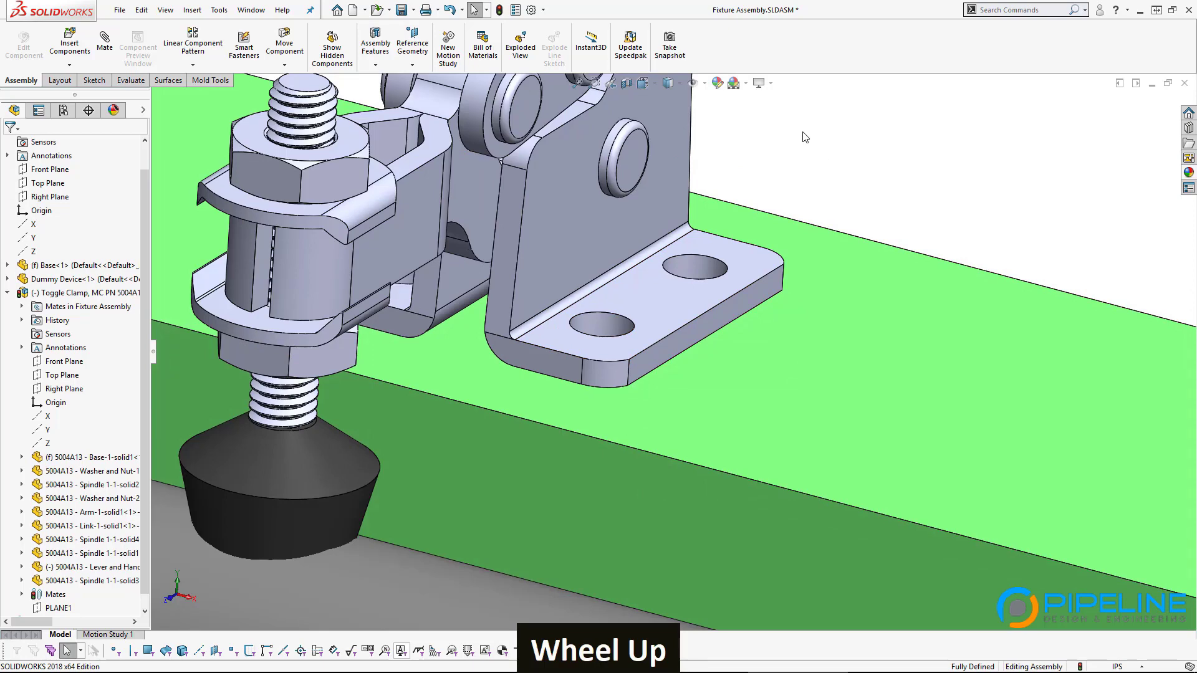
pyautogui.hotkey('alt', 'Tab')
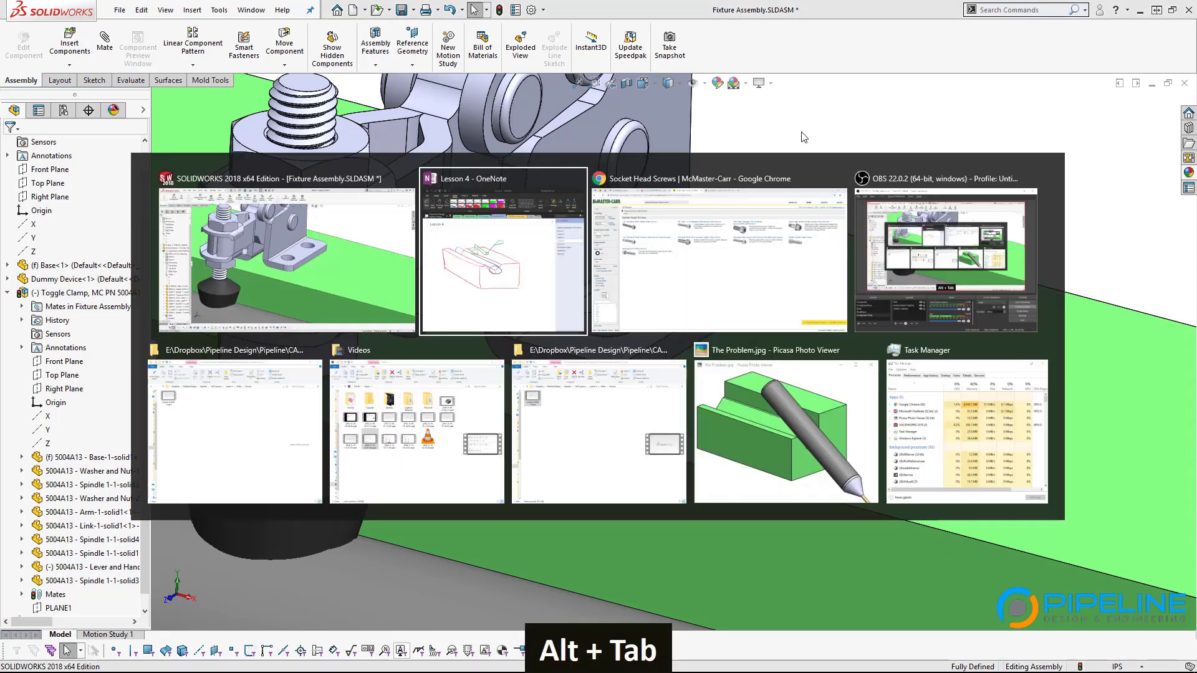
pyautogui.keyDown('alt'); pyautogui.click(607, 212); pyautogui.keyUp('alt')
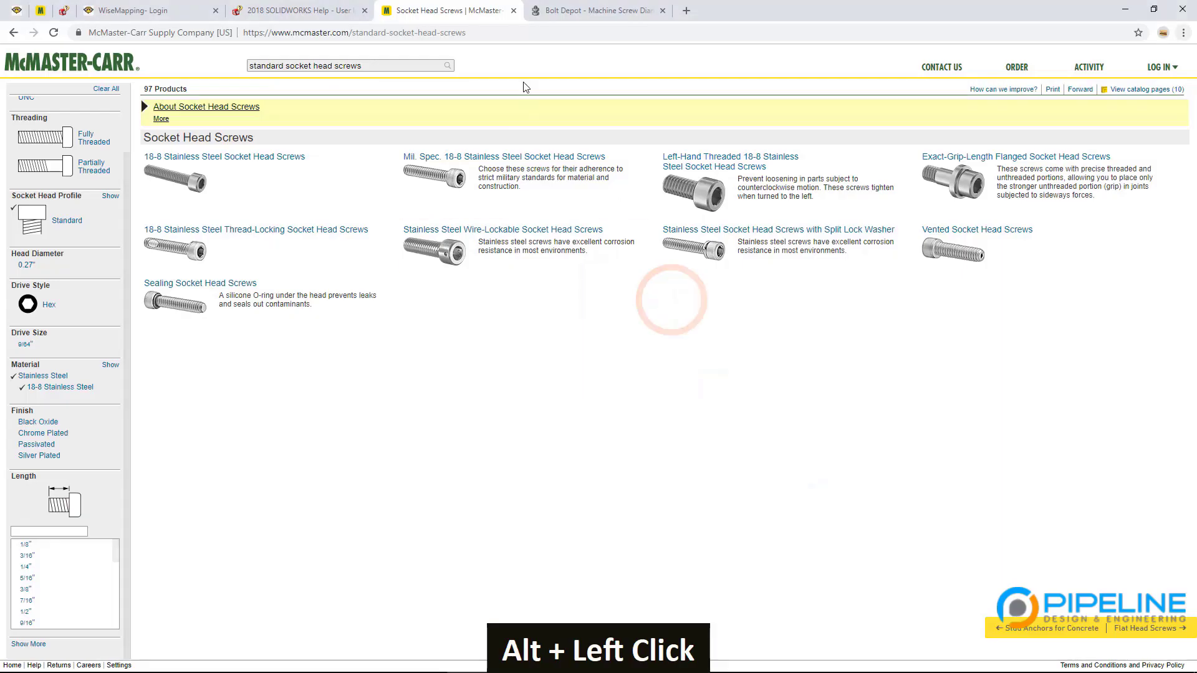
pyautogui.click(584, 13)
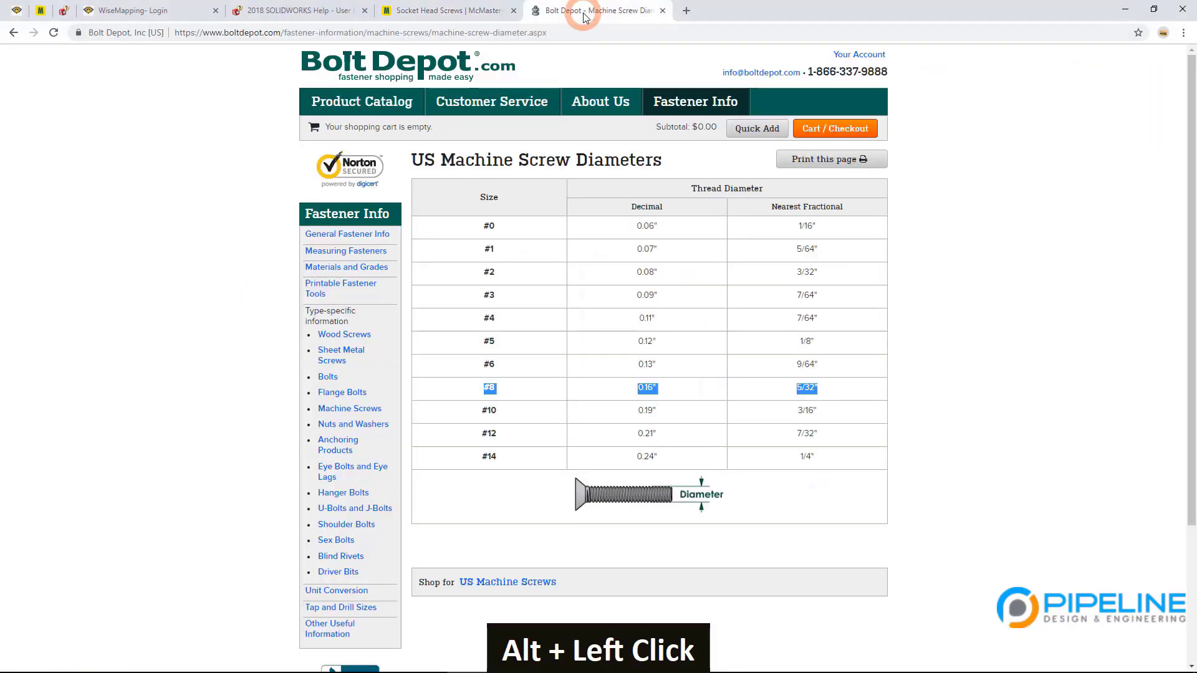
pyautogui.doubleClick(653, 393)
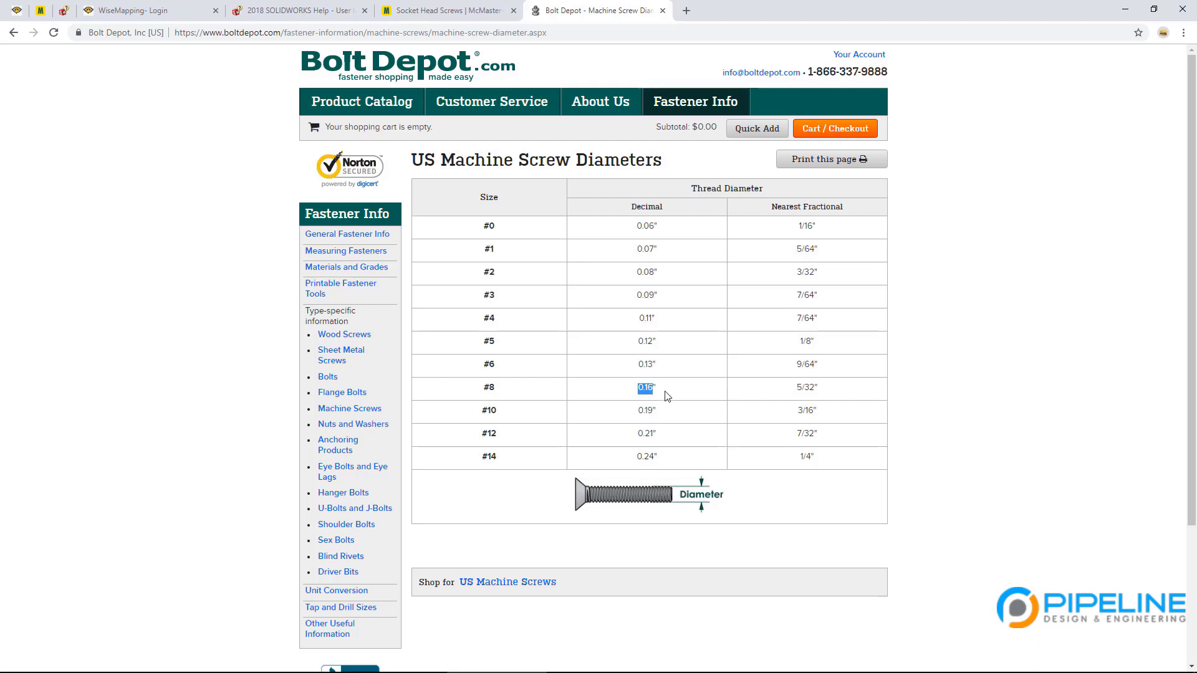
pyautogui.hotkey('alt', 'Tab')
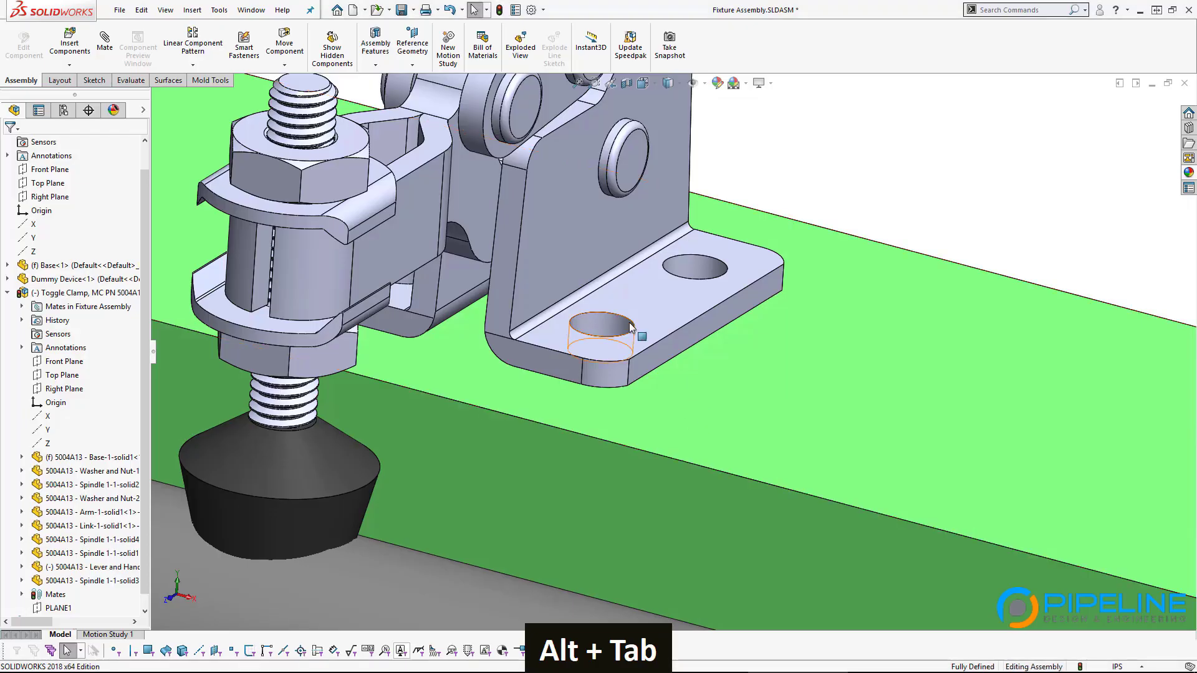
pyautogui.click(629, 323)
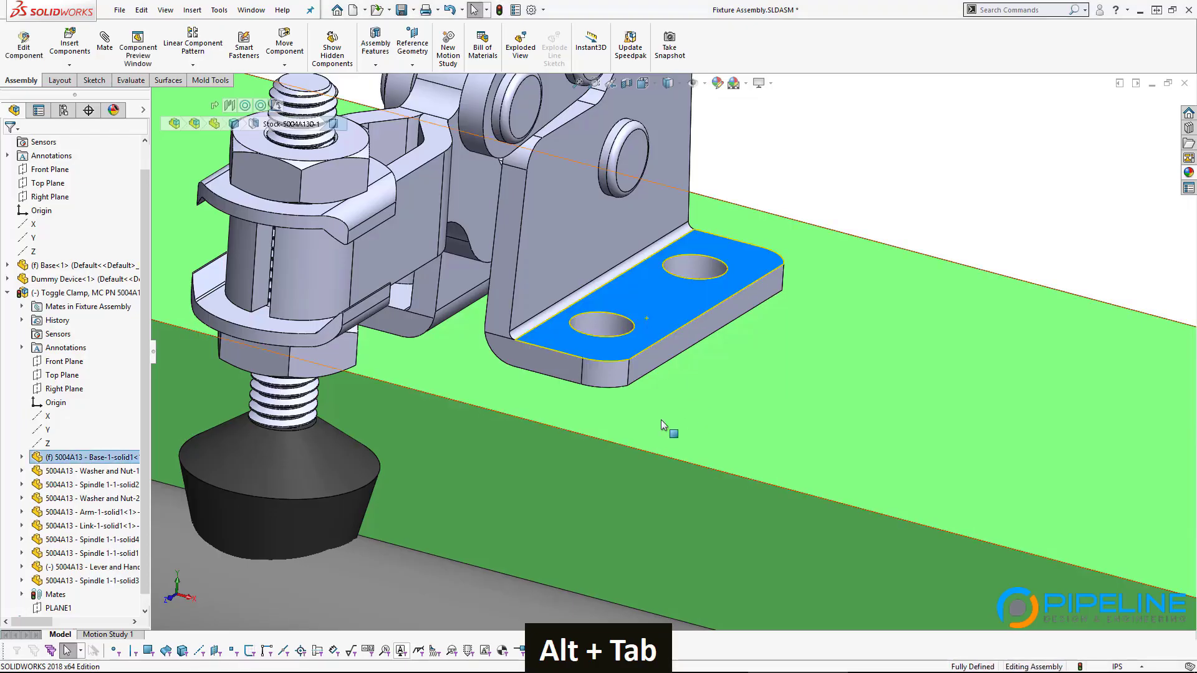
pyautogui.keyDown('ctrl'); pyautogui.click(661, 421); pyautogui.keyUp('ctrl')
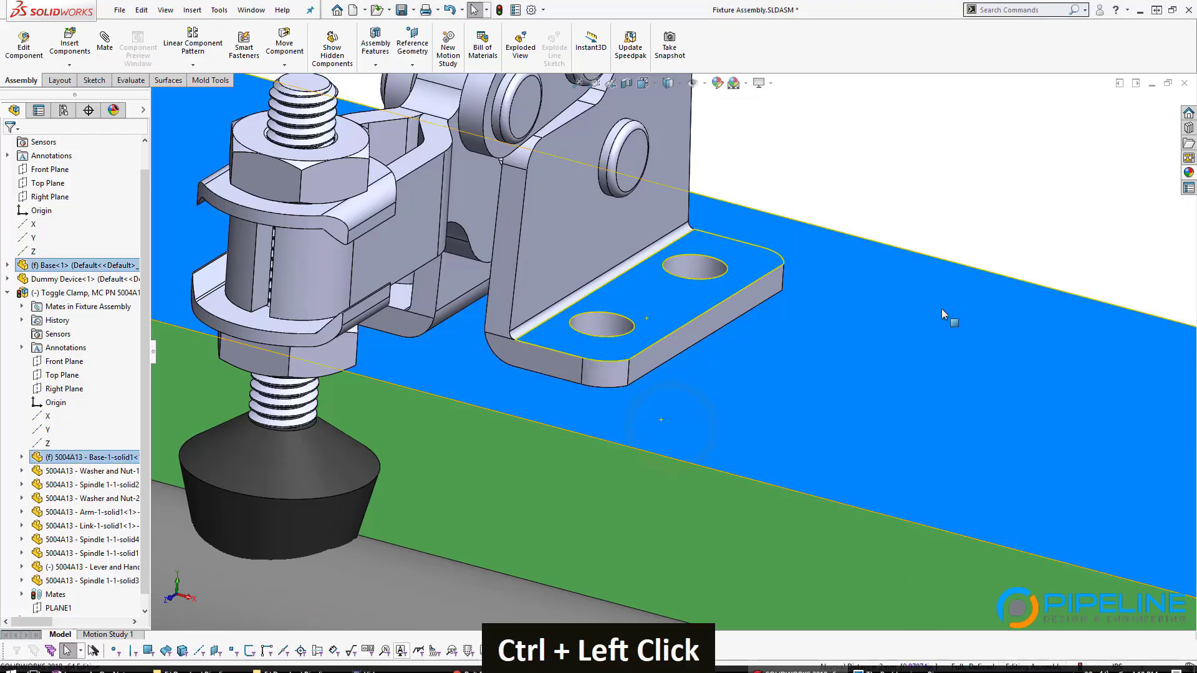
pyautogui.hotkey('alt', 'Tab')
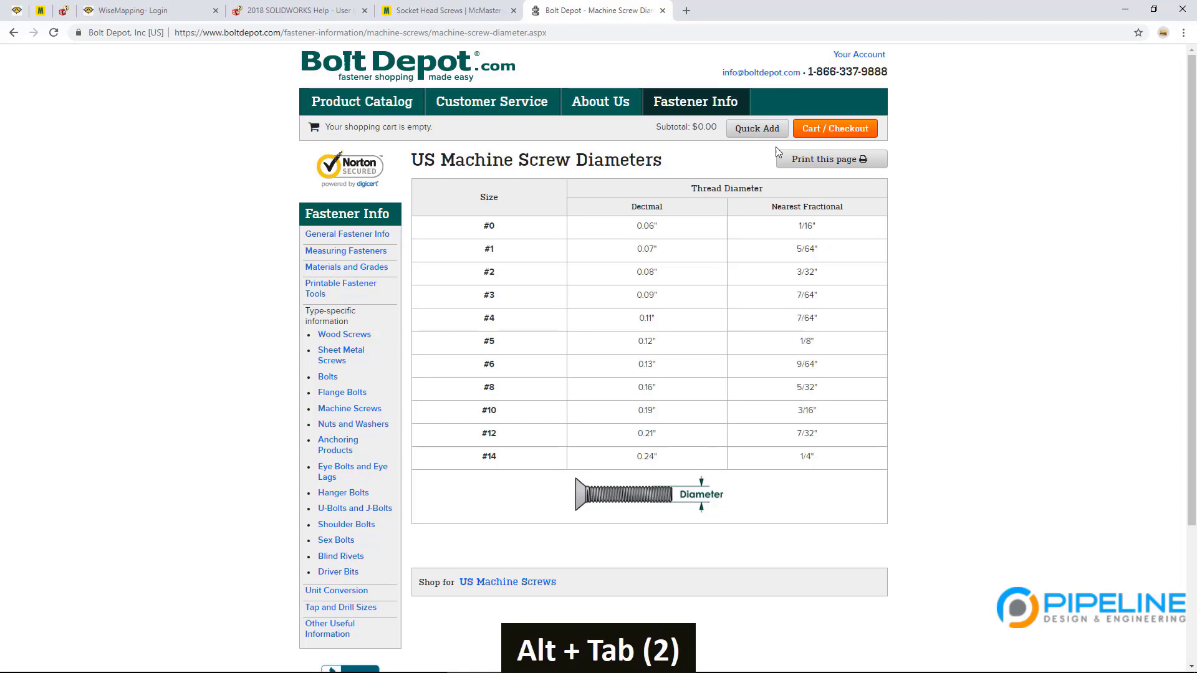
pyautogui.click(462, 17)
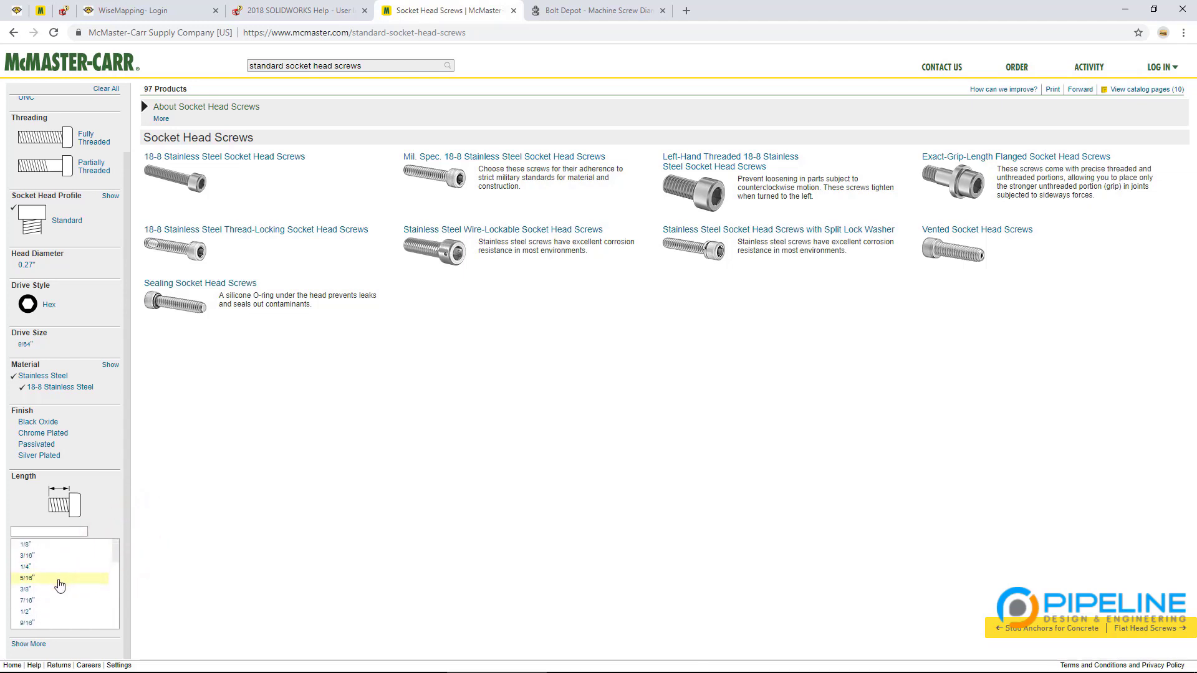
# Step: Filter the 8-32 socket head screws to 1/2" length and compare the 18-8 stainless variants
pyautogui.click(51, 614)
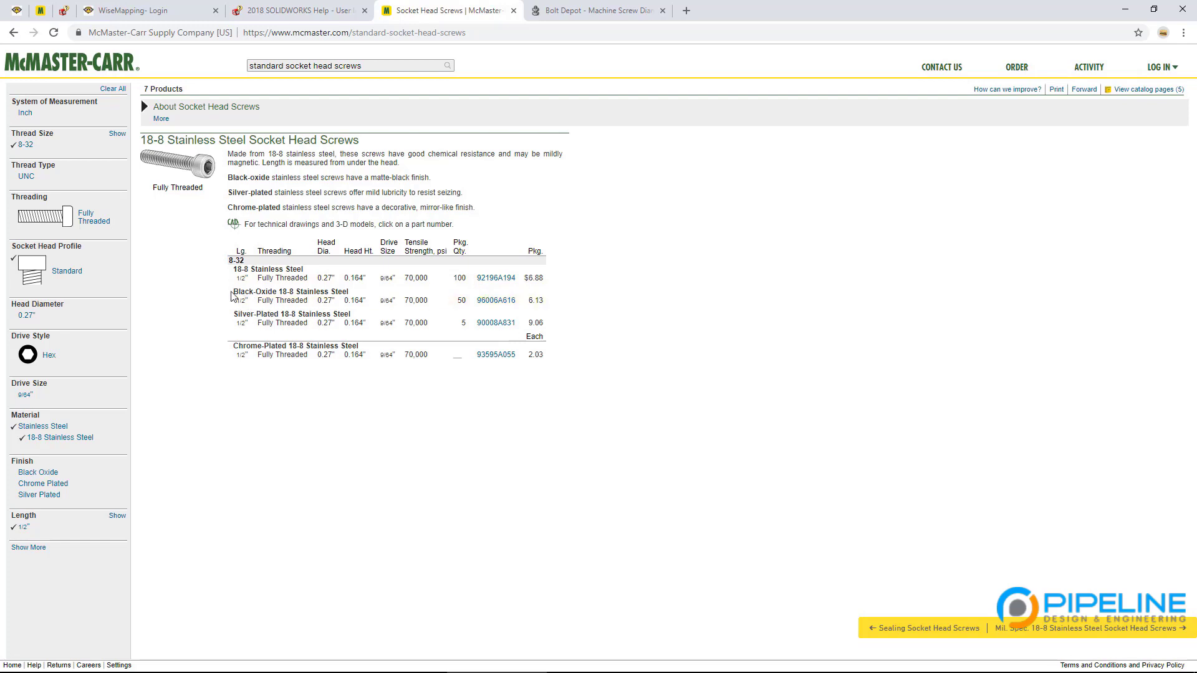
pyautogui.moveTo(236, 294); pyautogui.dragTo(590, 335)
pyautogui.click(589, 332)
# Step: Expand part 92196A194 and open its Product Detail page
pyautogui.click(499, 278)
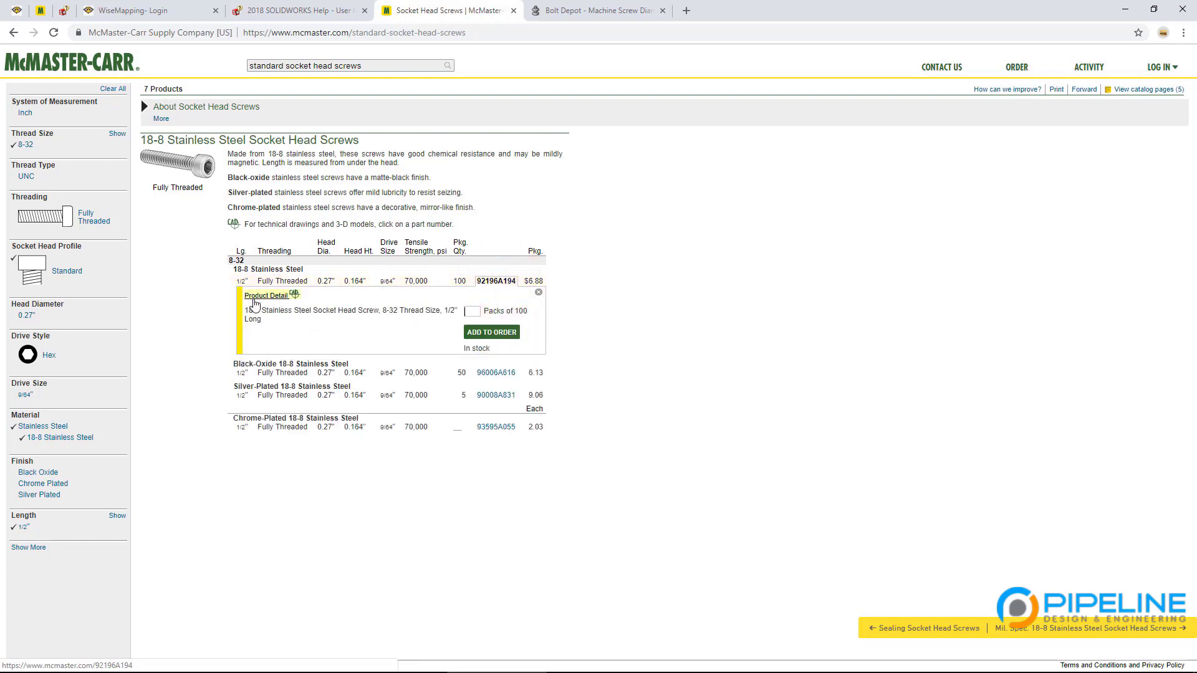
pyautogui.click(256, 297)
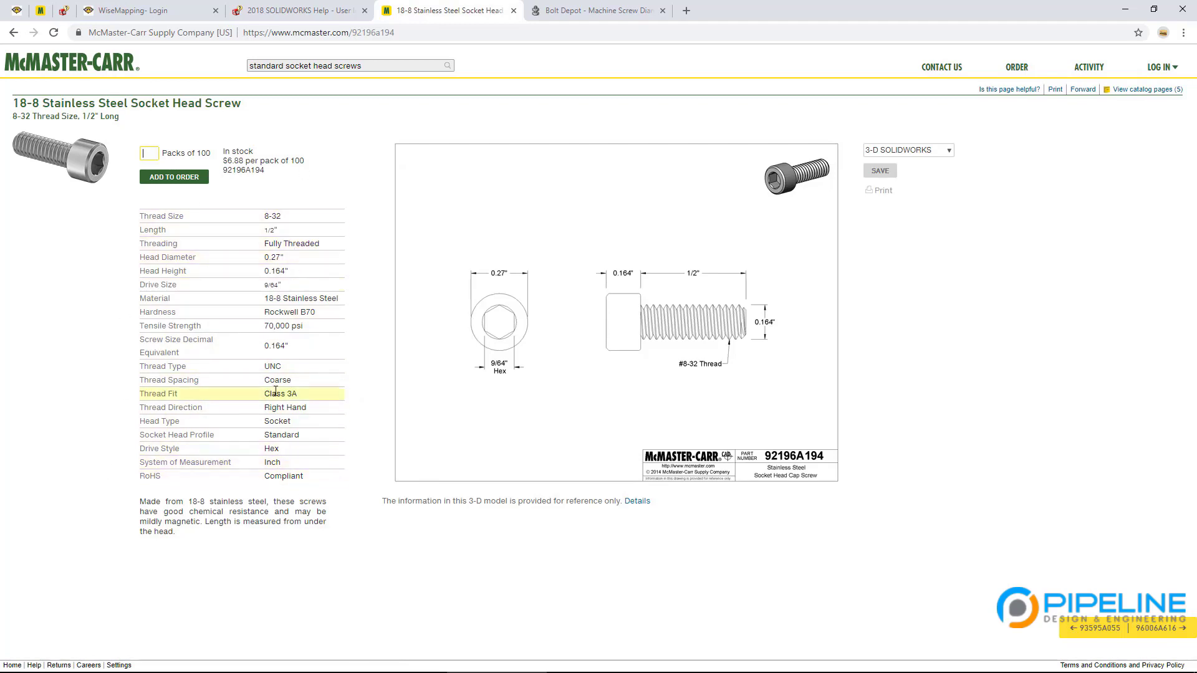
# Step: Check the Class 3A thread fit listed for part 92196A194
pyautogui.moveTo(299, 394); pyautogui.dragTo(275, 396)
pyautogui.click(193, 397)
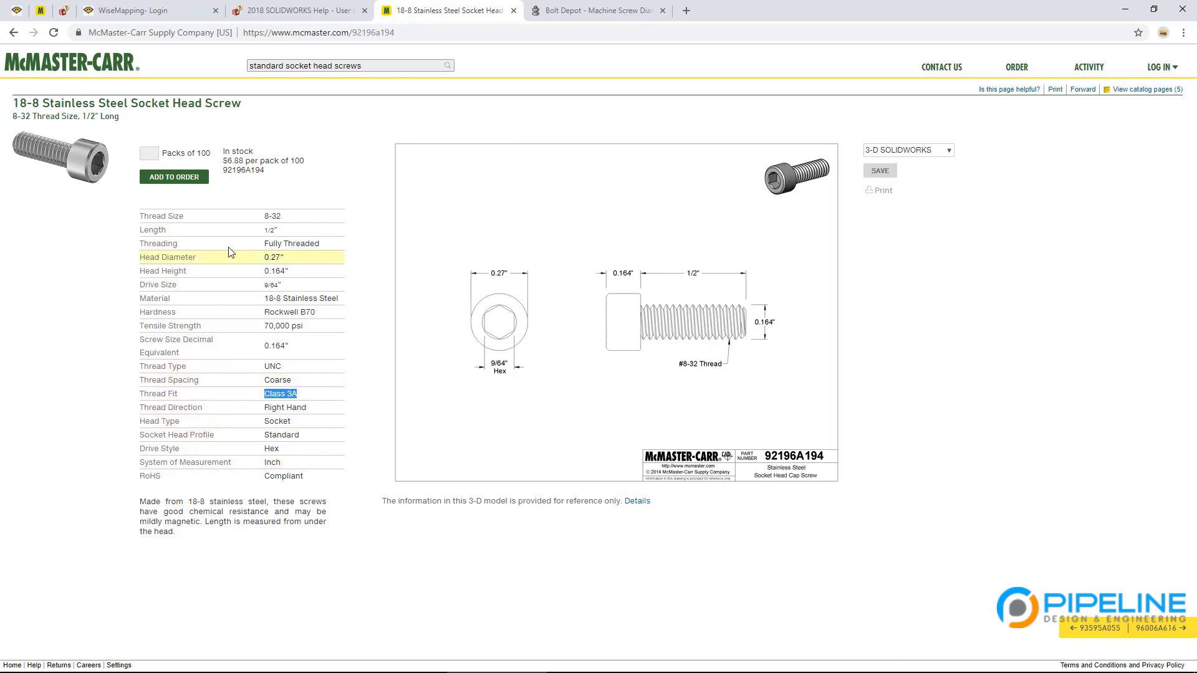
pyautogui.click(337, 336)
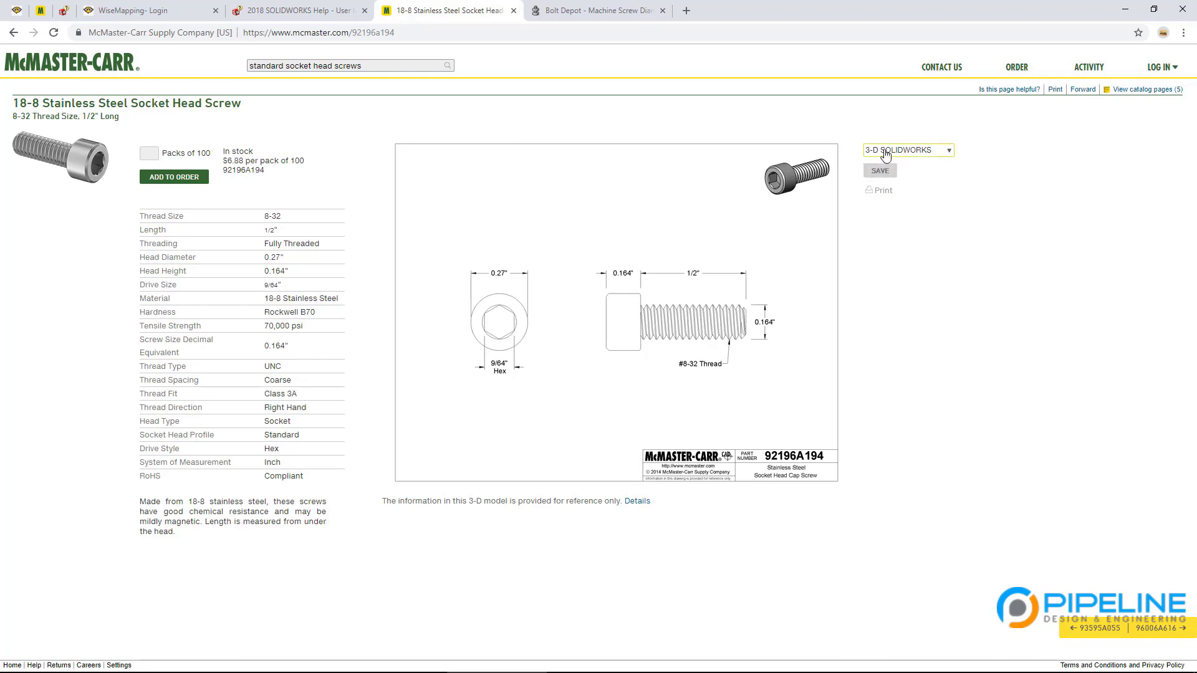
# Step: Save the screw's 3-D SolidWorks model and open the finished download's options
pyautogui.click(946, 151)
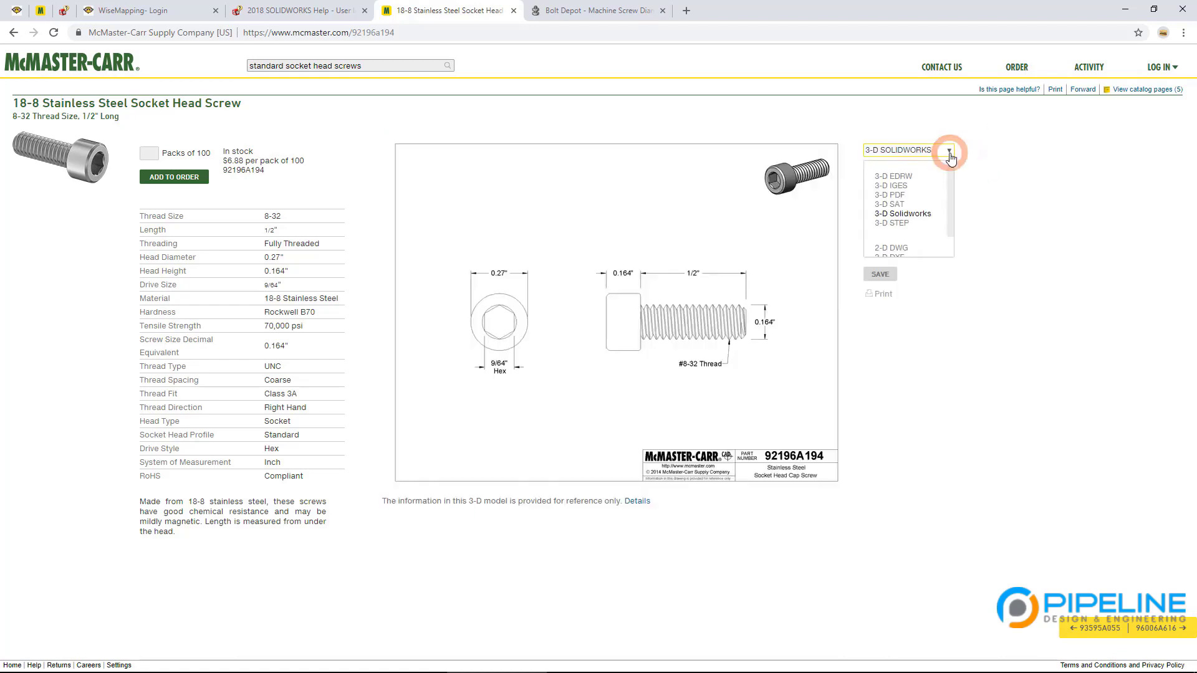
pyautogui.click(907, 215)
pyautogui.click(890, 151)
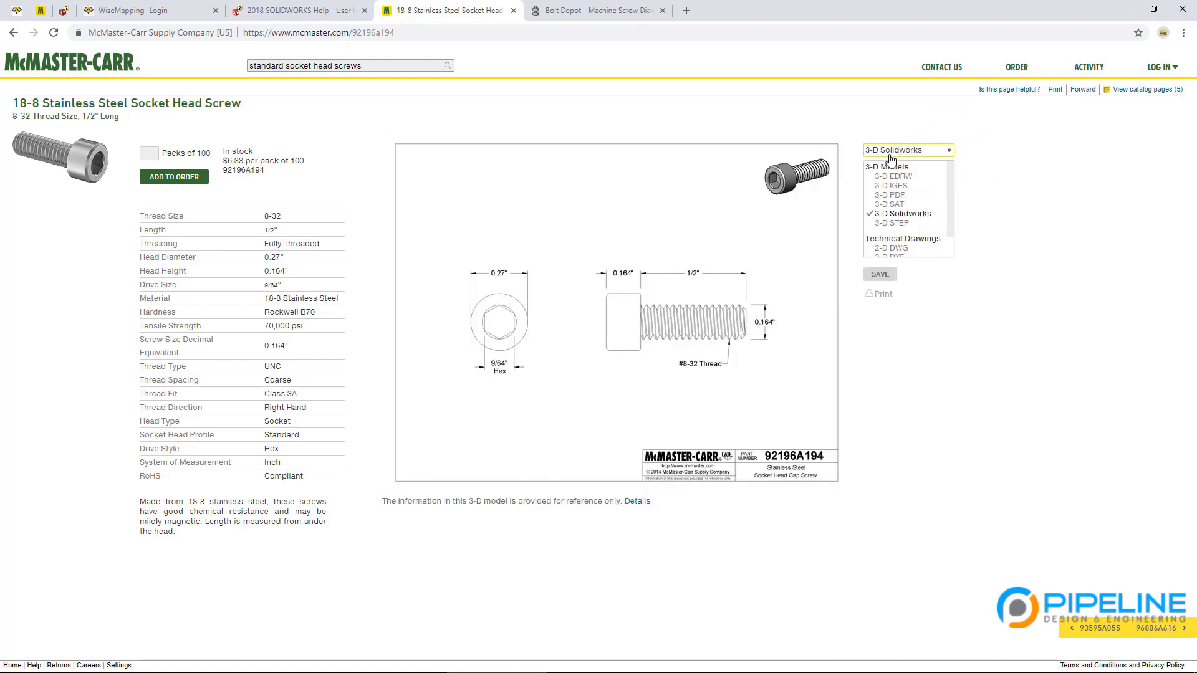
pyautogui.scroll(-2, 897, 233)
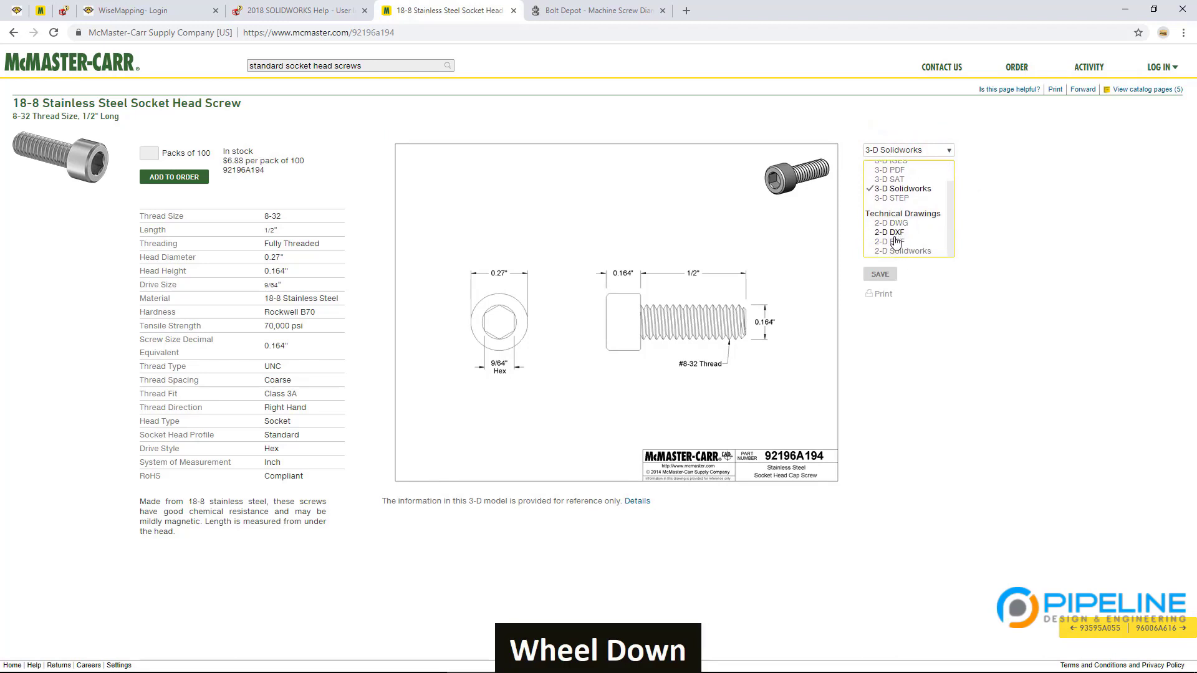
pyautogui.click(889, 241)
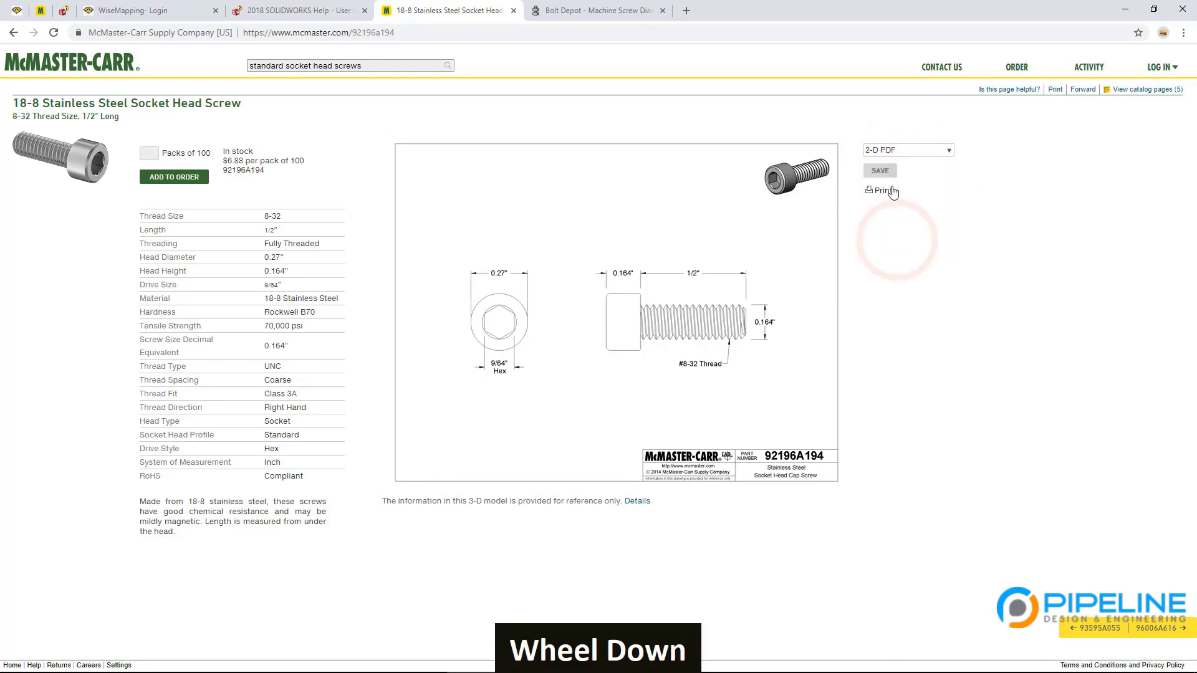
pyautogui.click(879, 368)
pyautogui.click(949, 152)
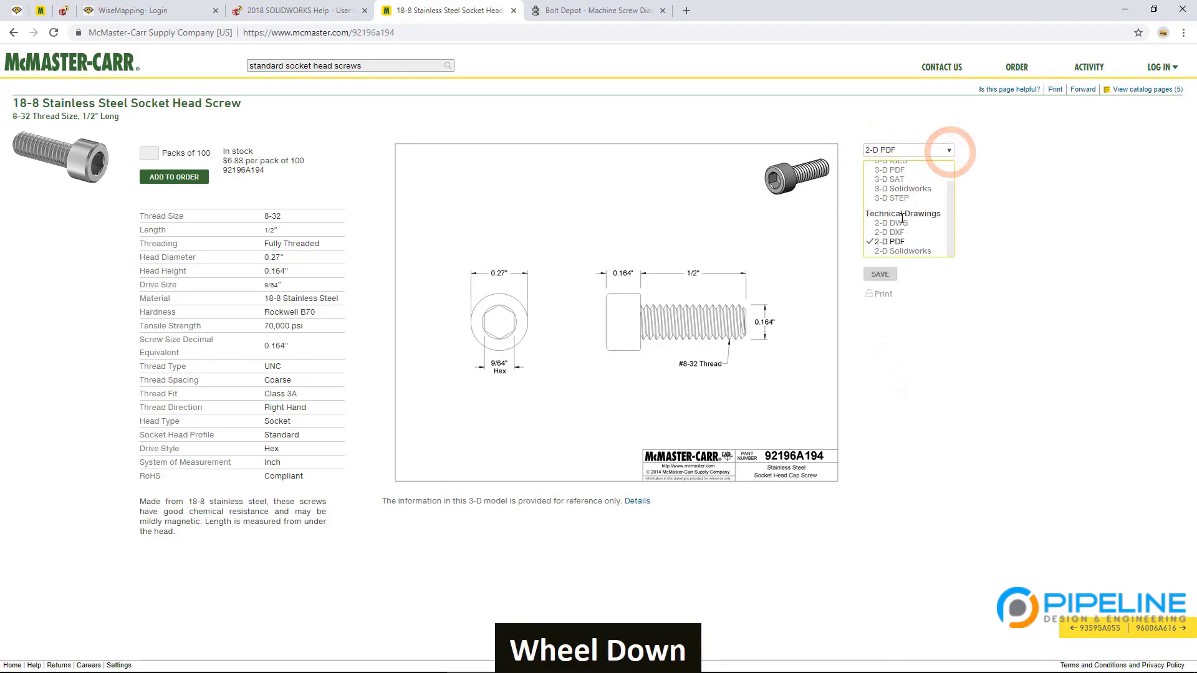
pyautogui.click(904, 188)
pyautogui.click(880, 171)
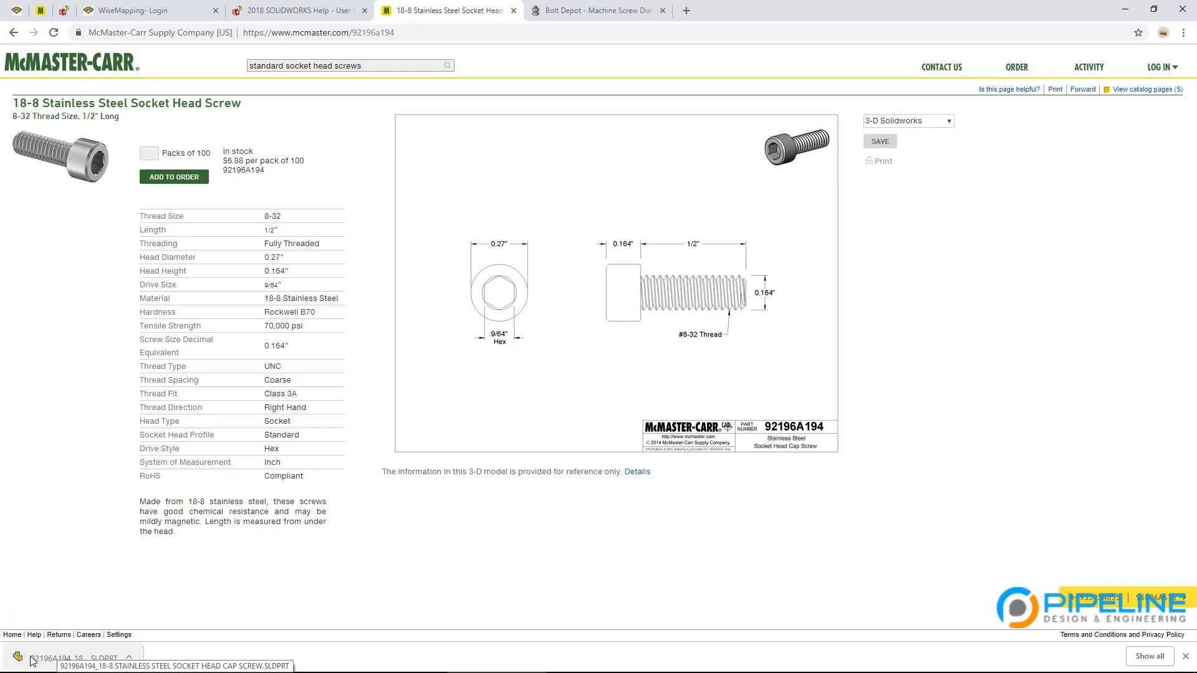
pyautogui.click(129, 659)
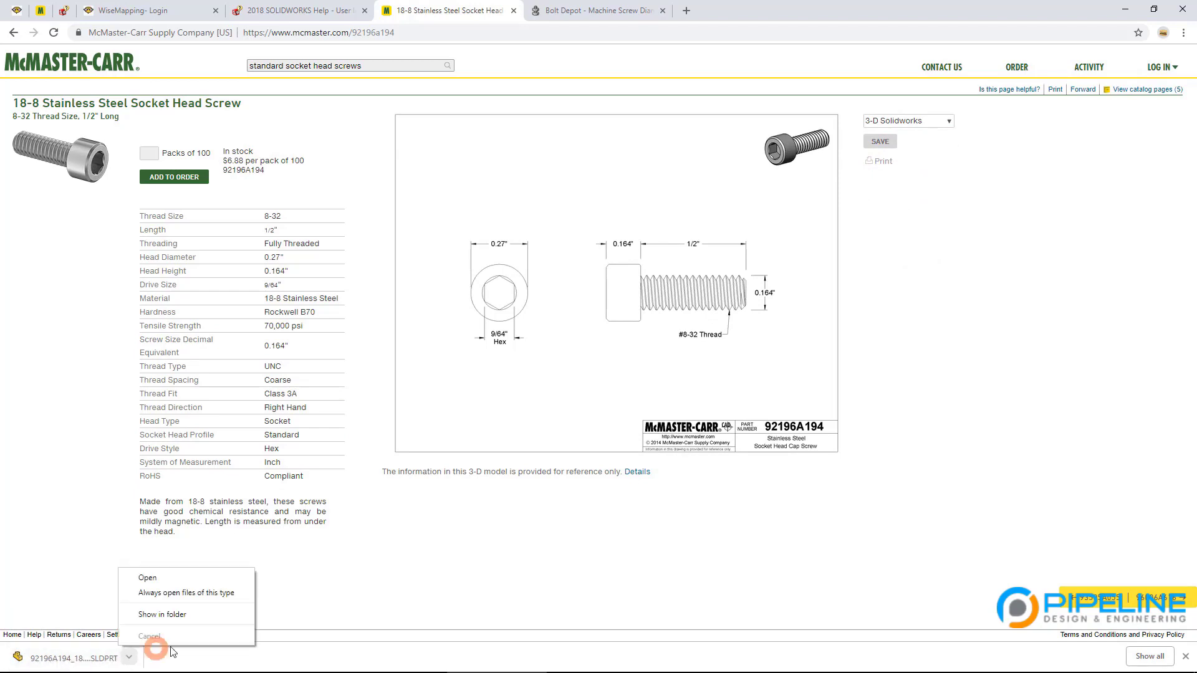
# Step: Show the SLDPRT in Downloads, widen the Name column, and start renaming it after the part number
pyautogui.click(208, 617)
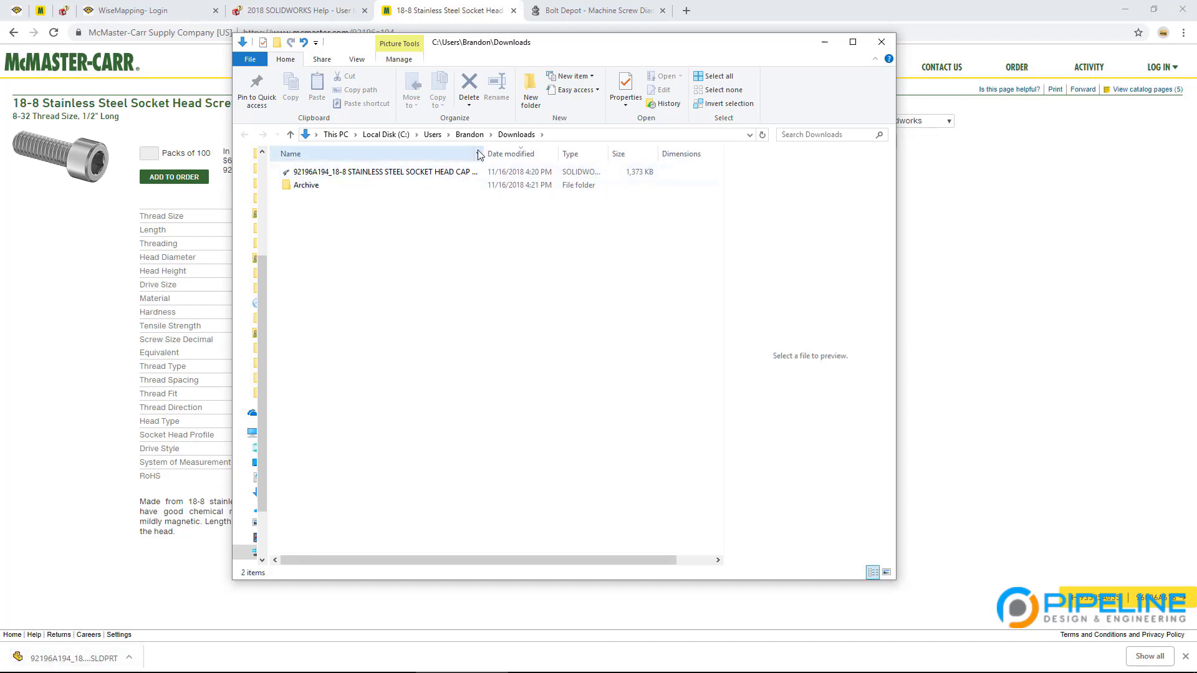
pyautogui.moveTo(482, 155); pyautogui.dragTo(629, 155)
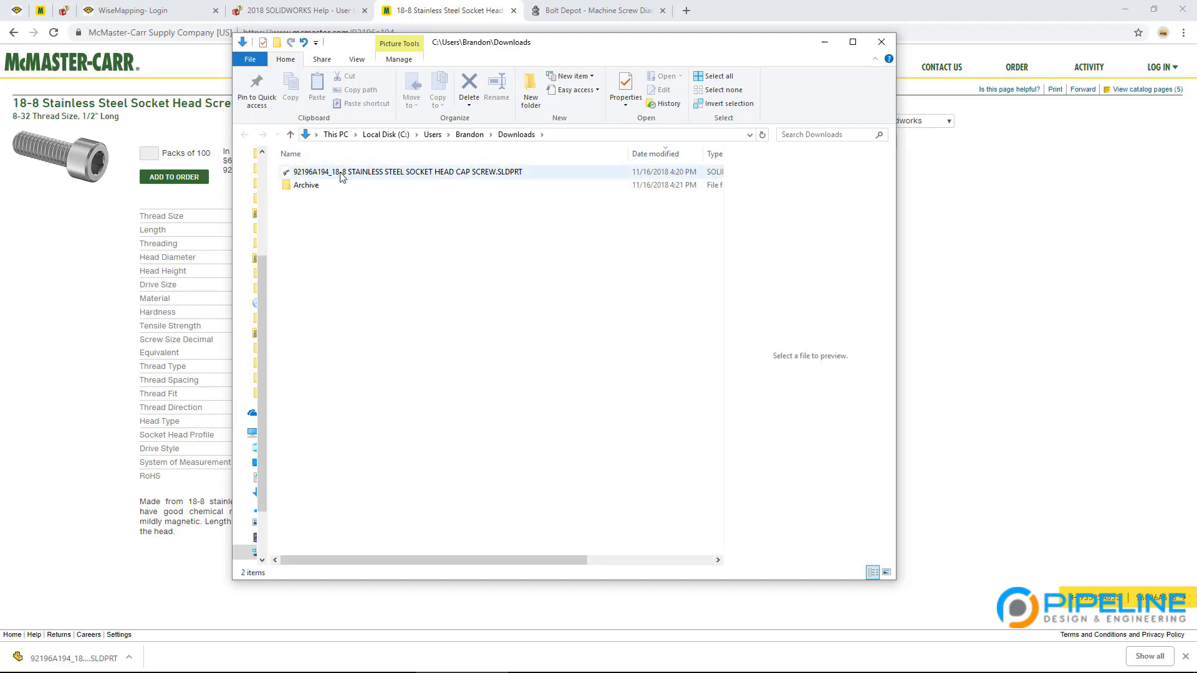
pyautogui.moveTo(538, 43); pyautogui.dragTo(661, 98)
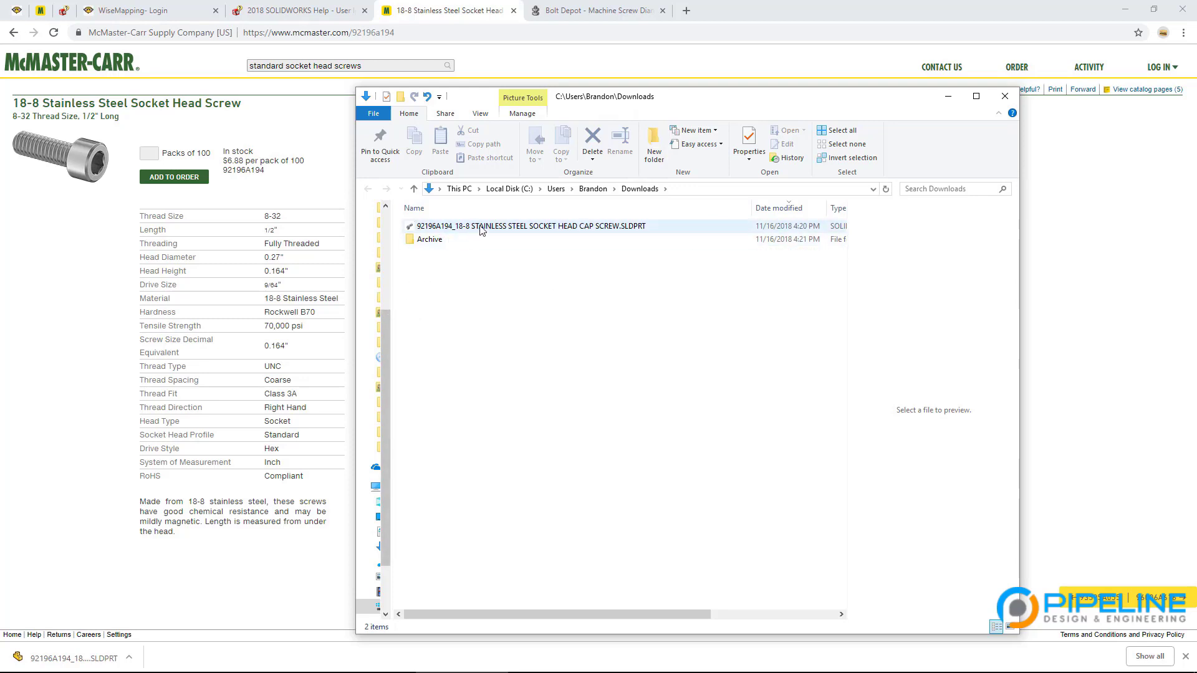
pyautogui.click(442, 229)
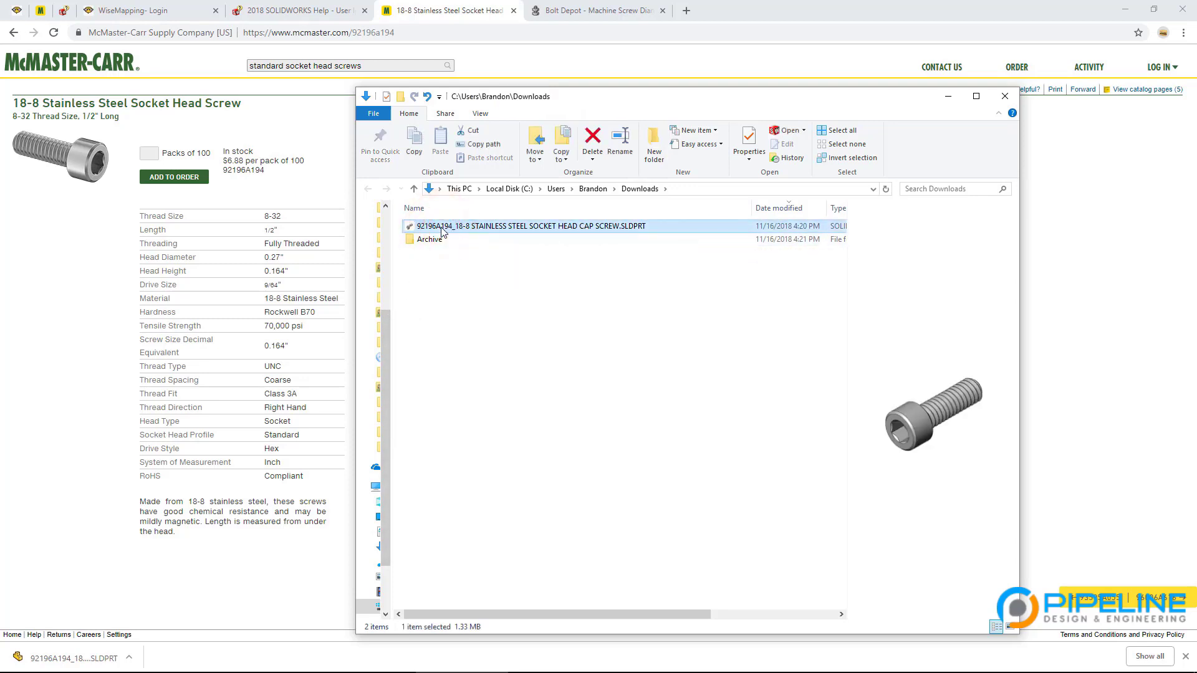
pyautogui.click(442, 227)
pyautogui.moveTo(455, 227); pyautogui.dragTo(608, 227)
# Step: Rename the part to 'SHCS, 8-32 X .5, MC PN 92196A194.SLDPRT' and cut it for moving
pyautogui.press('BackSpace')
pyautogui.press('BackSpace')
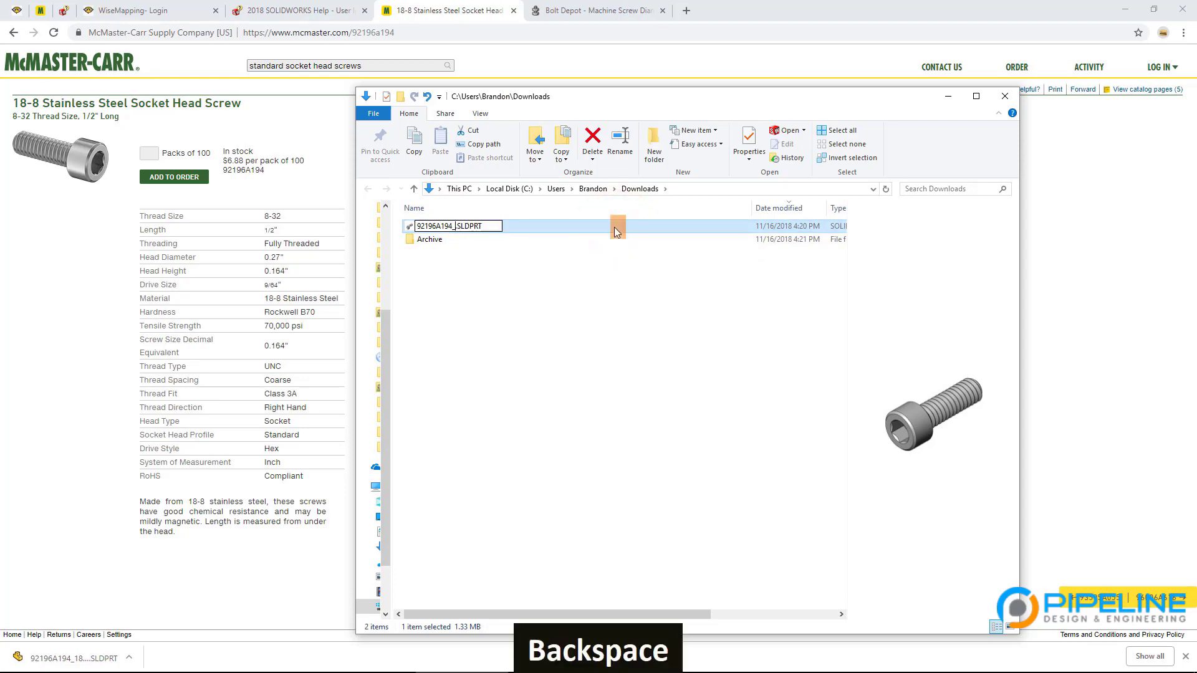
pyautogui.click(418, 228)
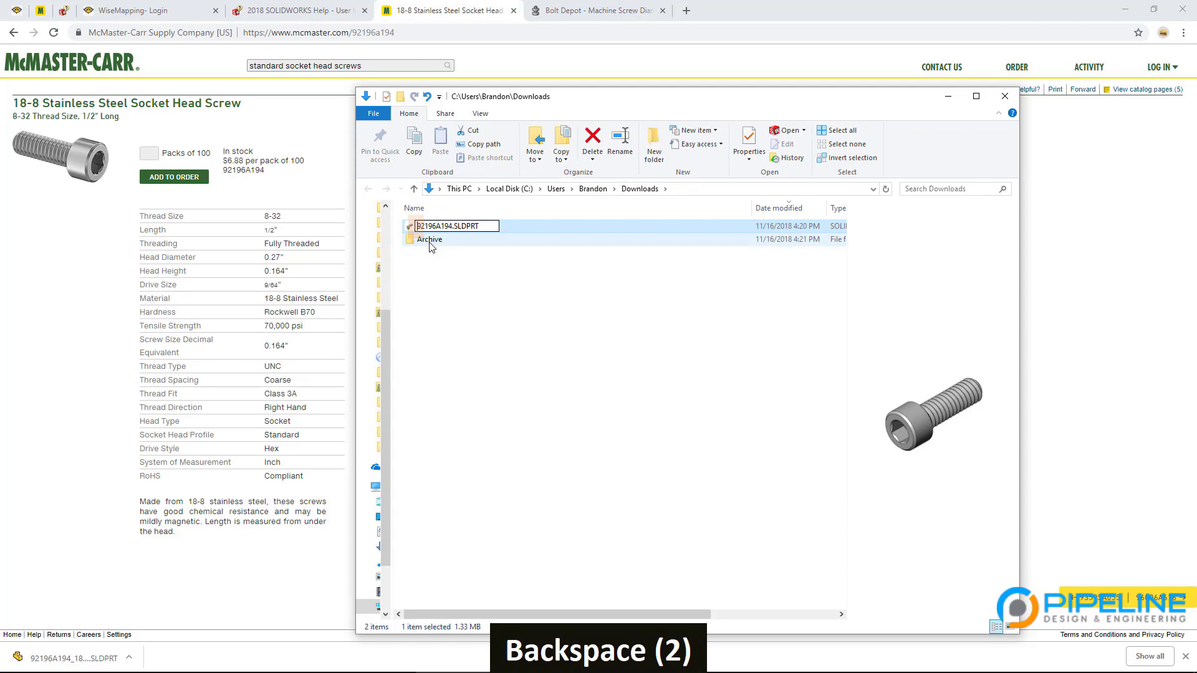
pyautogui.press('capslock')
pyautogui.write('SHCS')
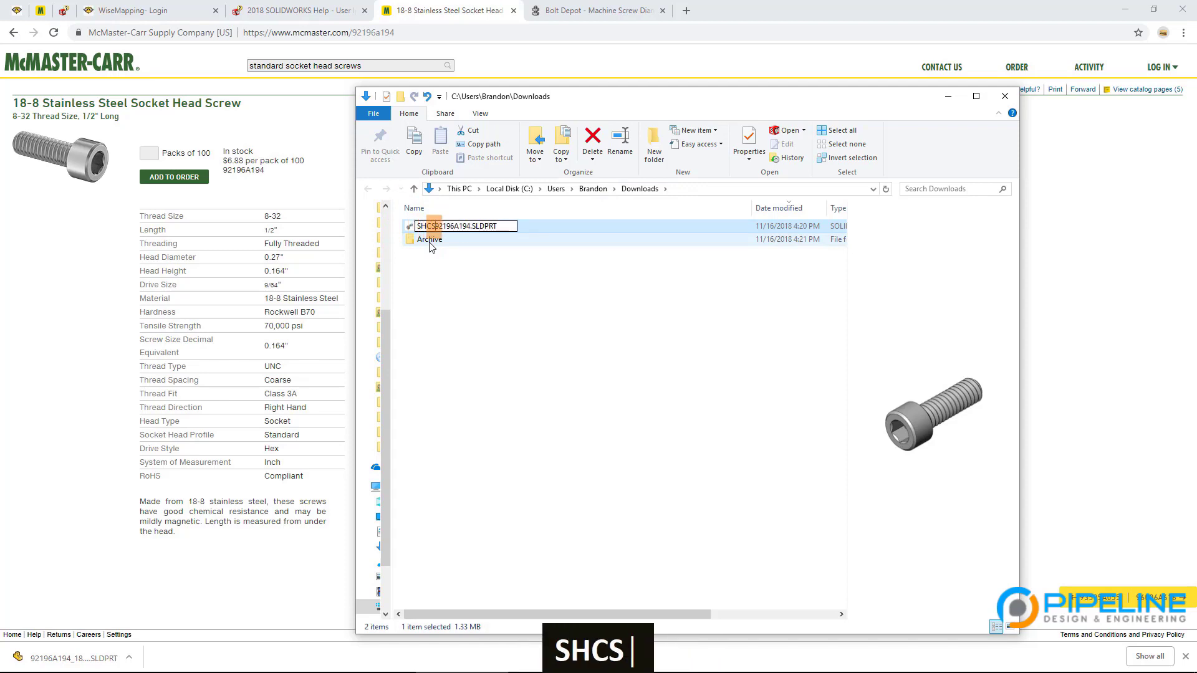
pyautogui.write(', ')
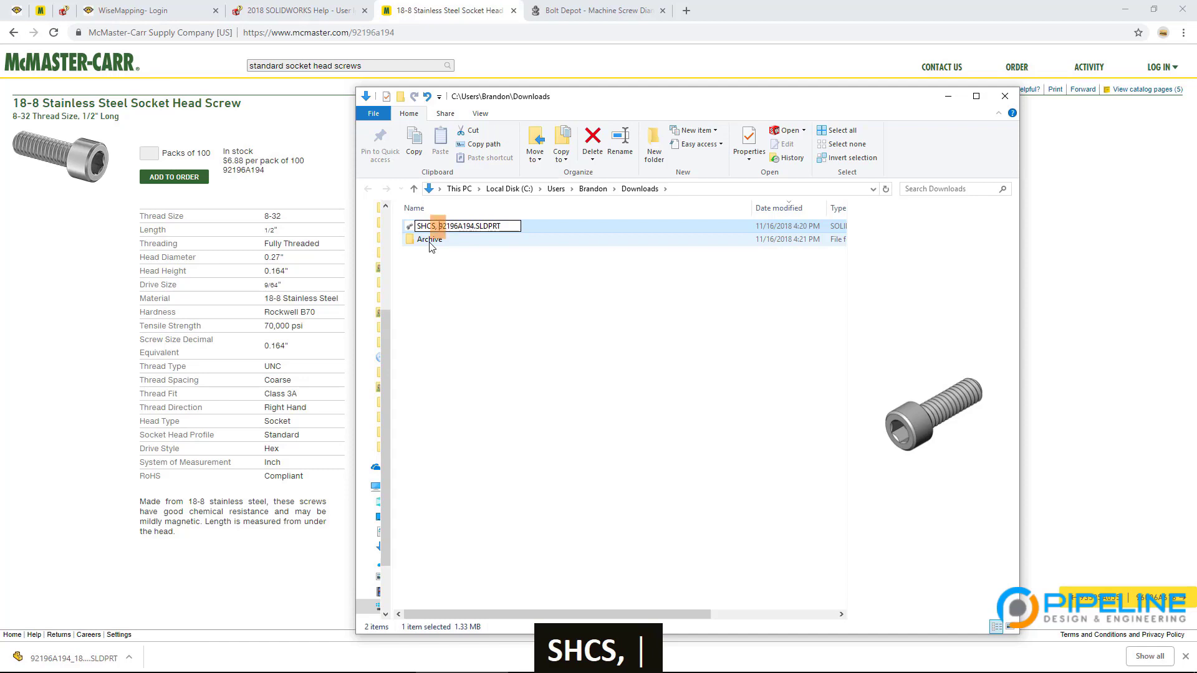
pyautogui.write('8-32')
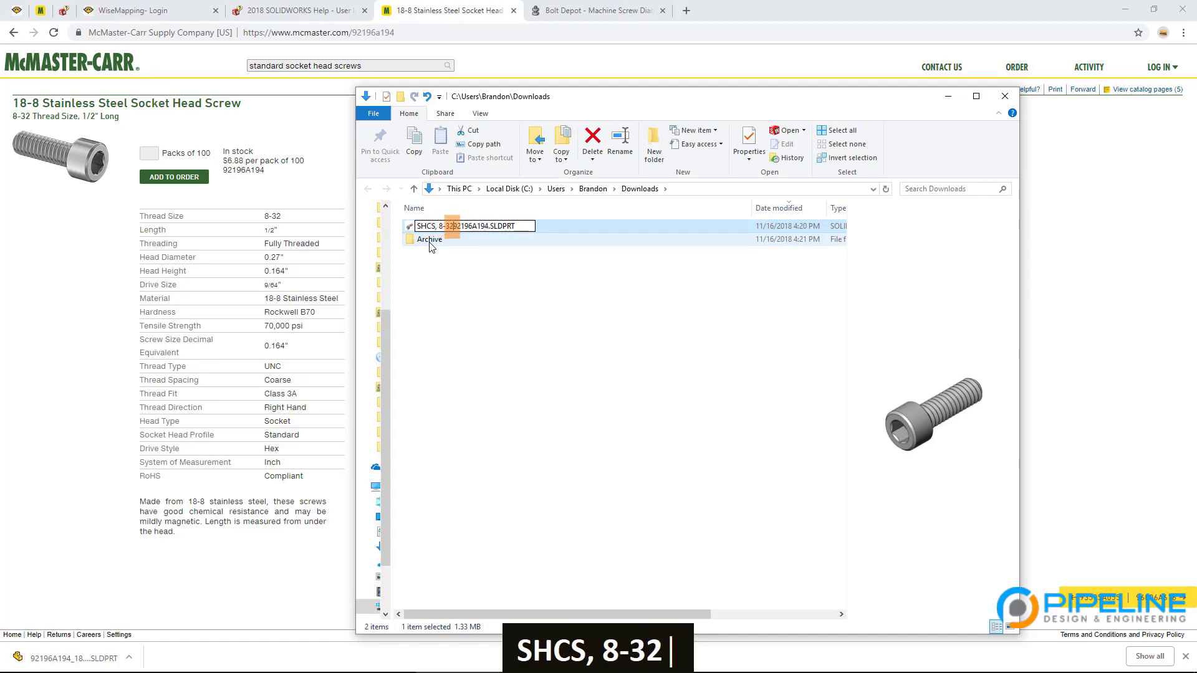
pyautogui.write(' X ')
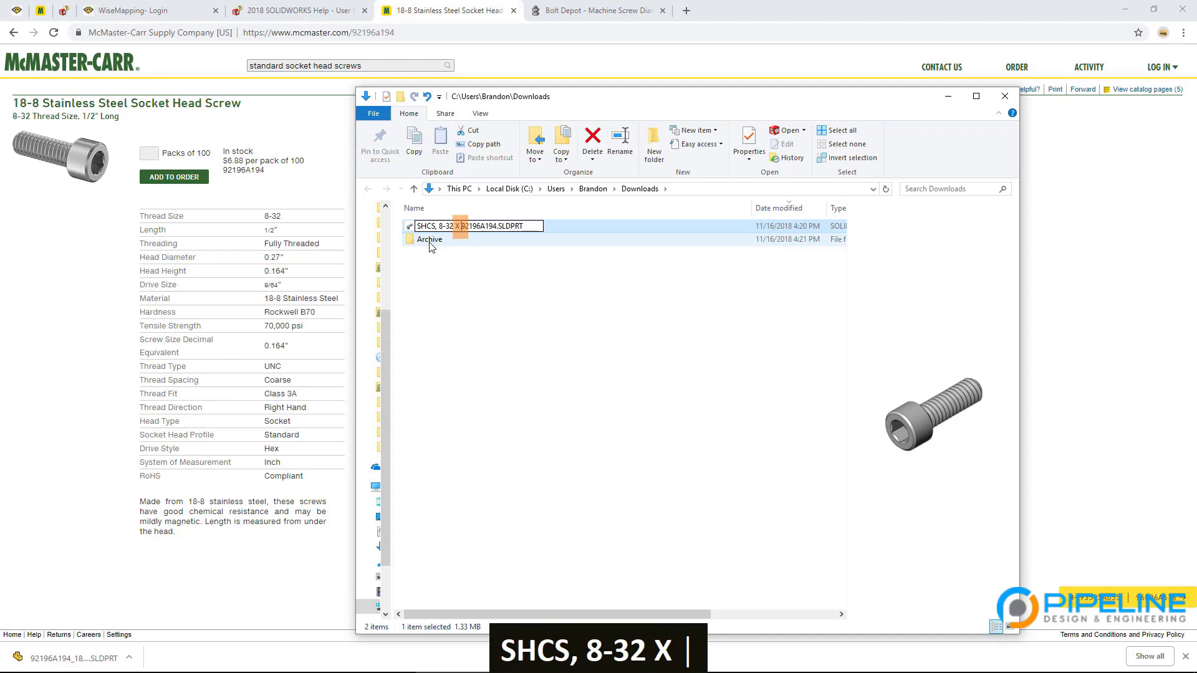
pyautogui.write('.5')
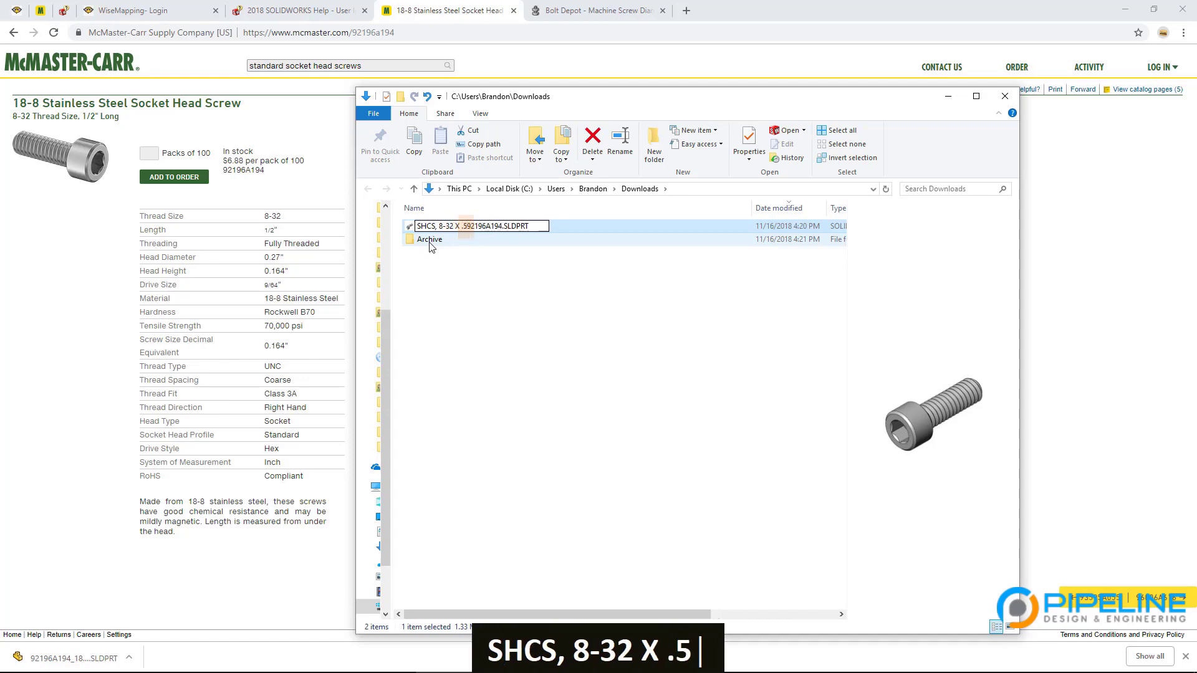
pyautogui.write(', ')
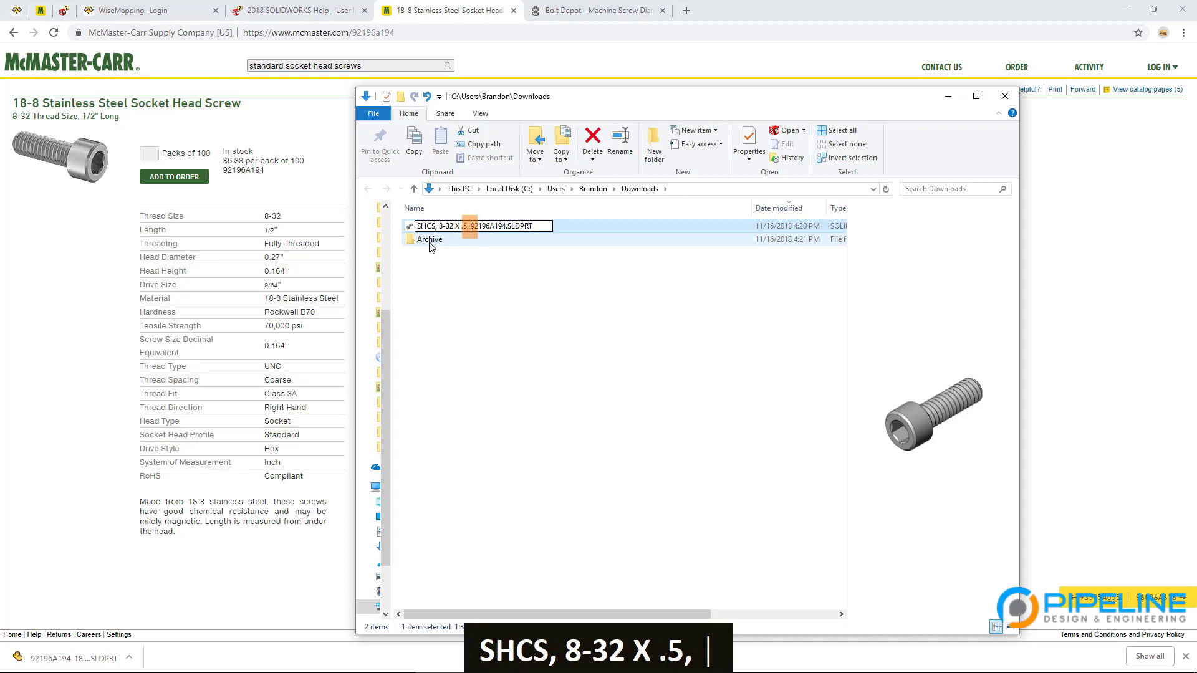
pyautogui.write('MC P')
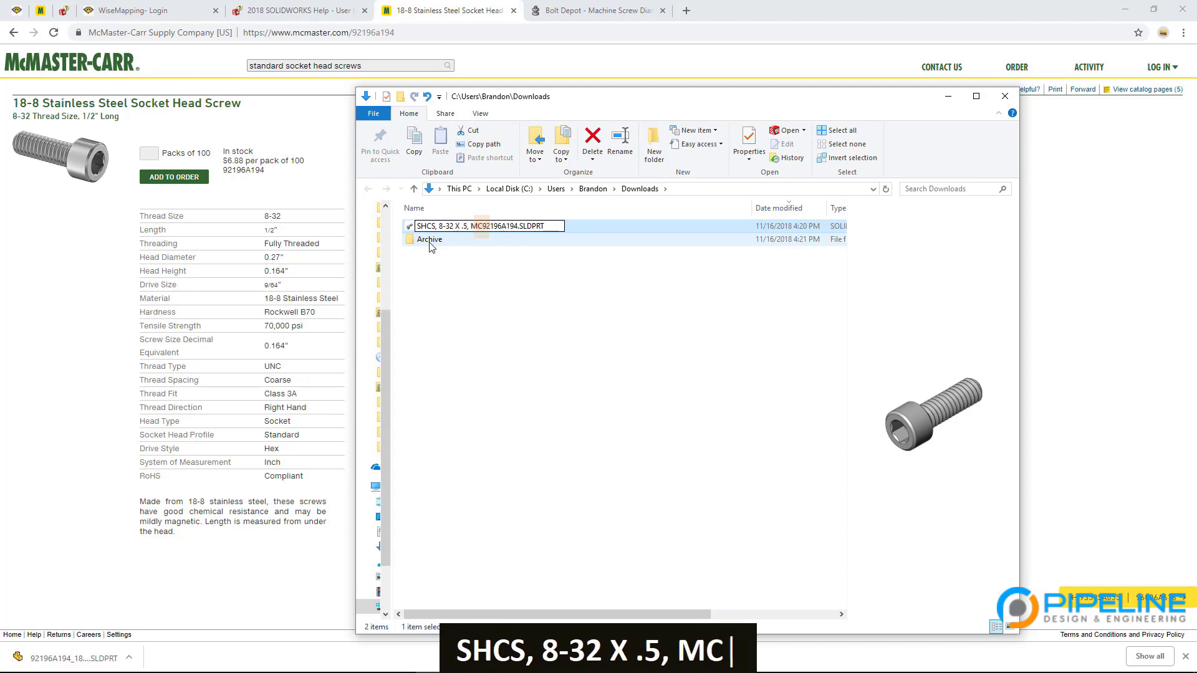
pyautogui.write('N')
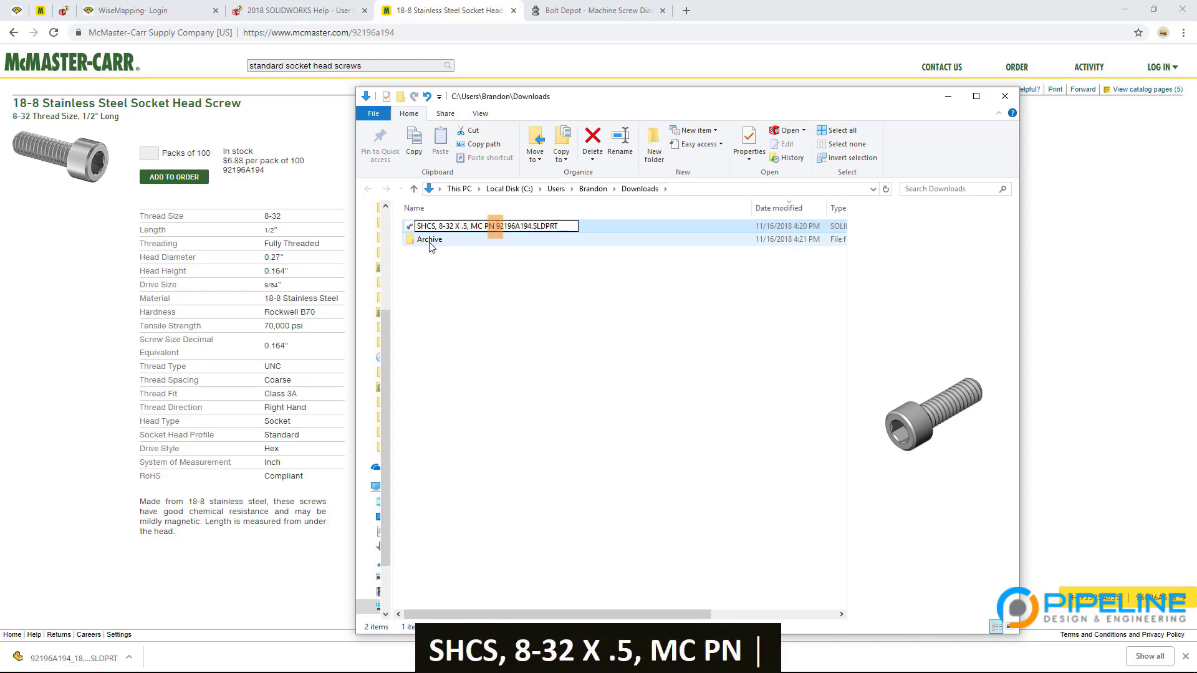
pyautogui.press('Return')
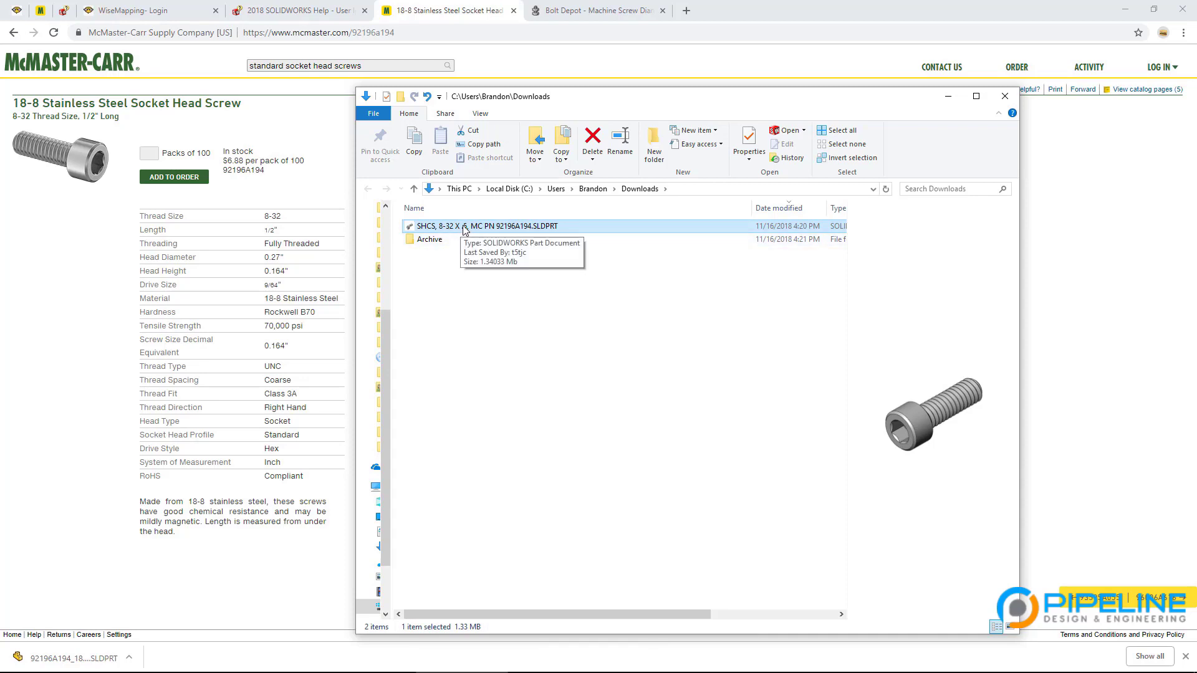
pyautogui.hotkey('ctrl', 'x')
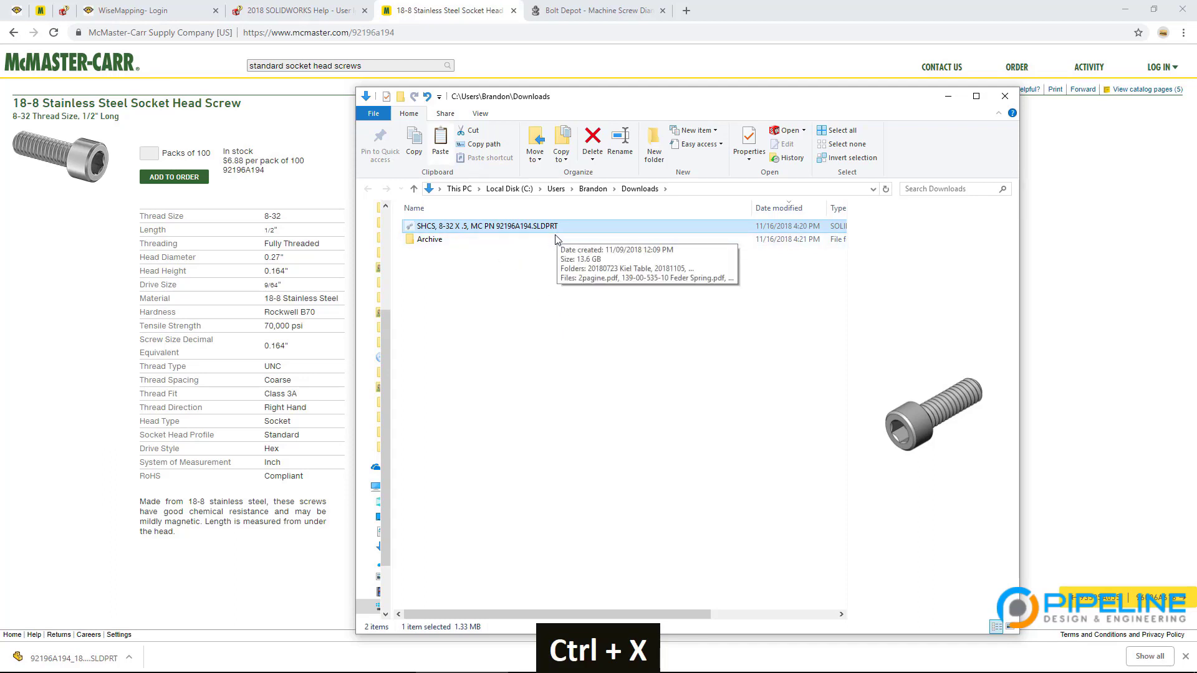
pyautogui.hotkey('alt', 'Tab')
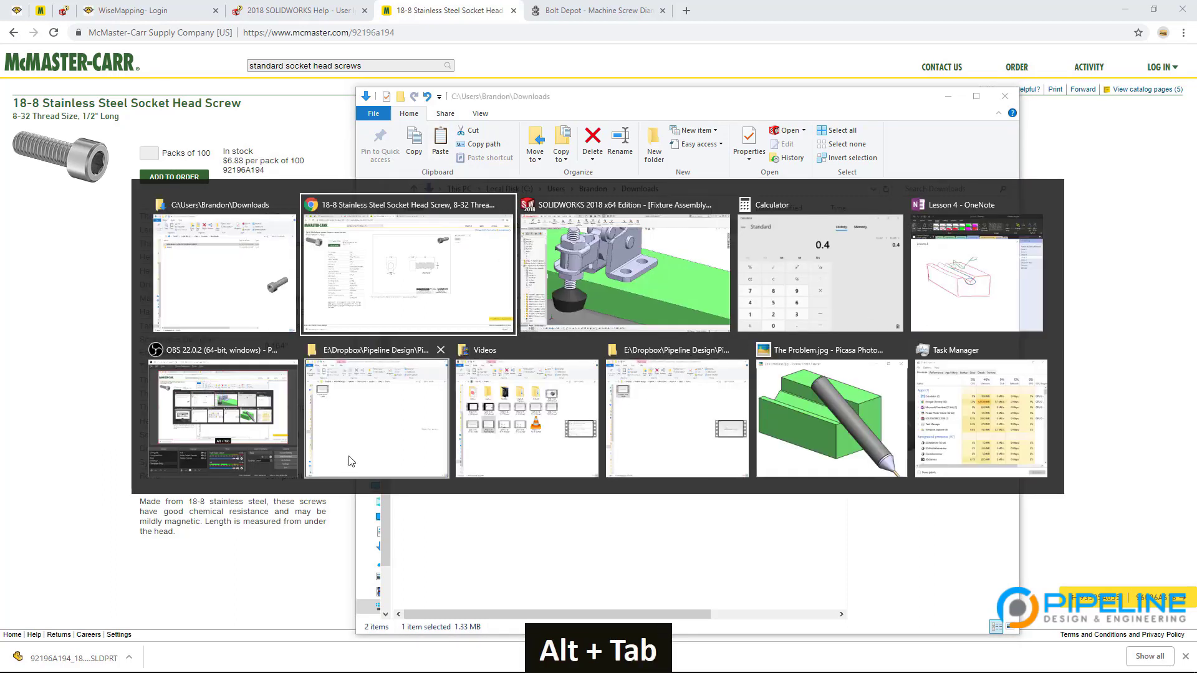
# Step: Paste the SHCS screw part into the Lesson 4 CAD folder and open it in SOLIDWORKS
pyautogui.keyDown('alt'); pyautogui.click(424, 430); pyautogui.keyUp('alt')
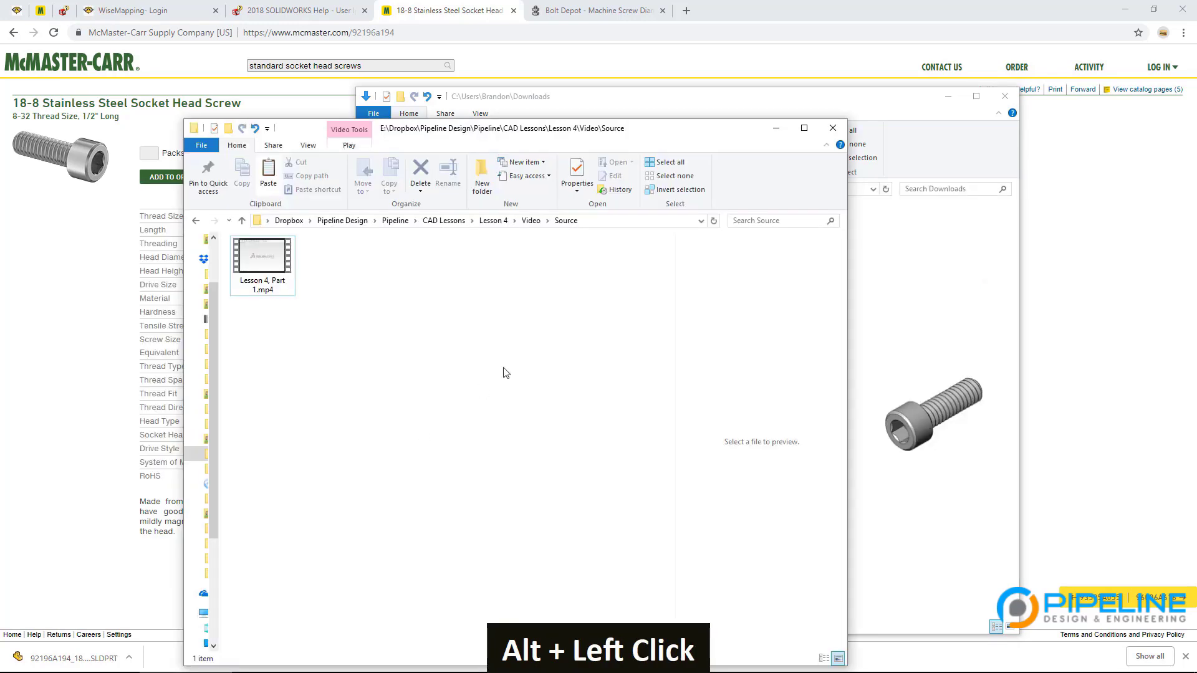
pyautogui.click(492, 222)
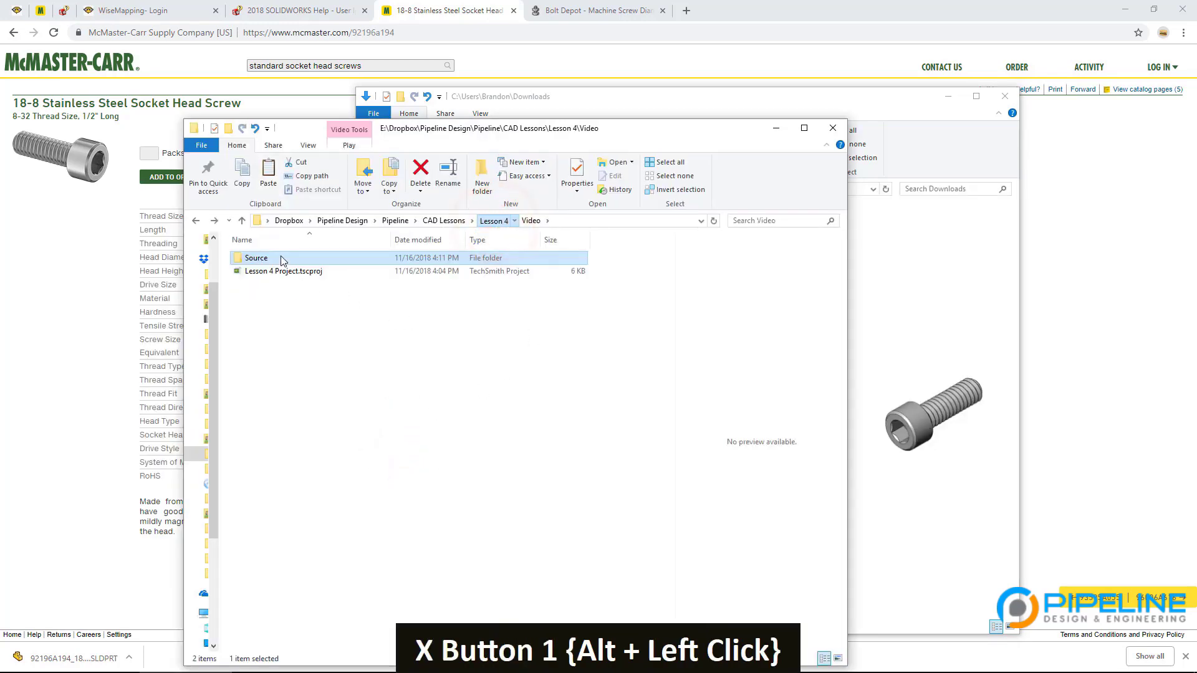
pyautogui.click(280, 256)
pyautogui.doubleClick(280, 258)
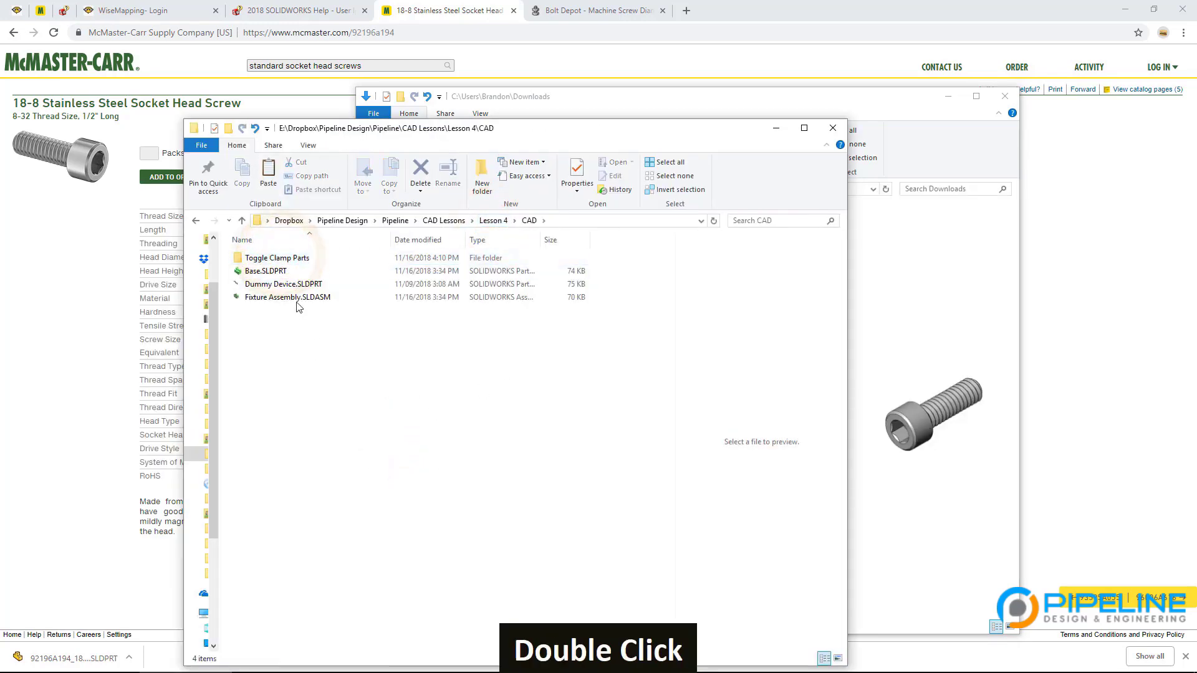
pyautogui.hotkey('ctrl', 'v')
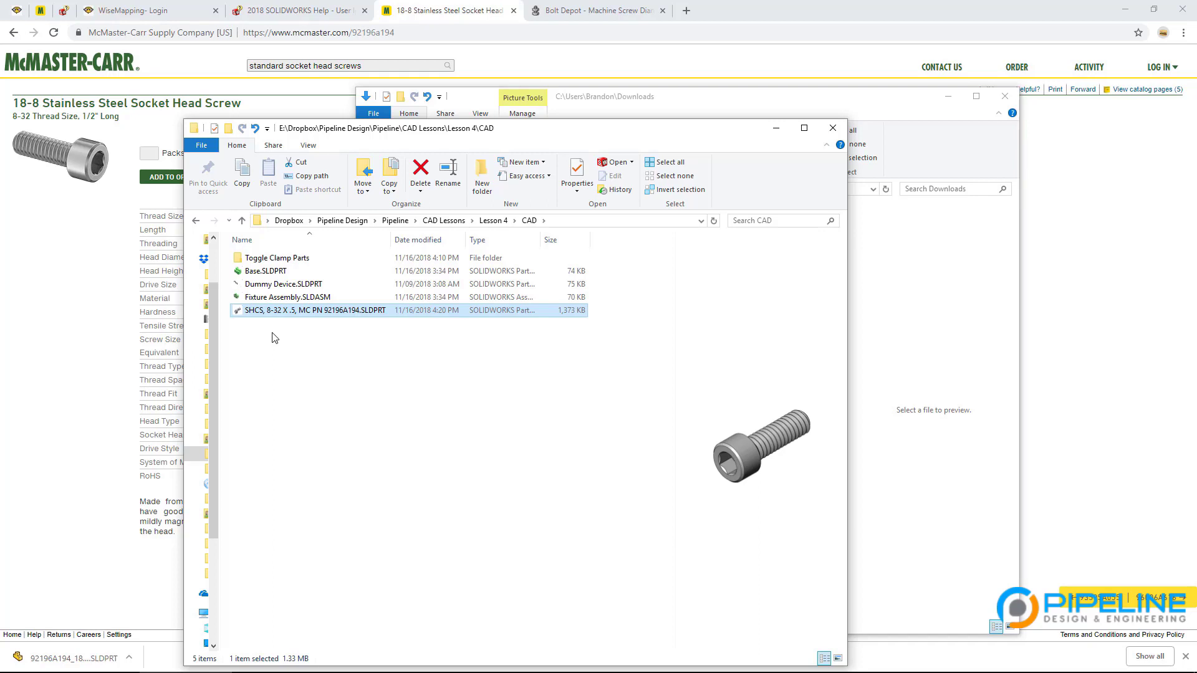
pyautogui.press('Return')
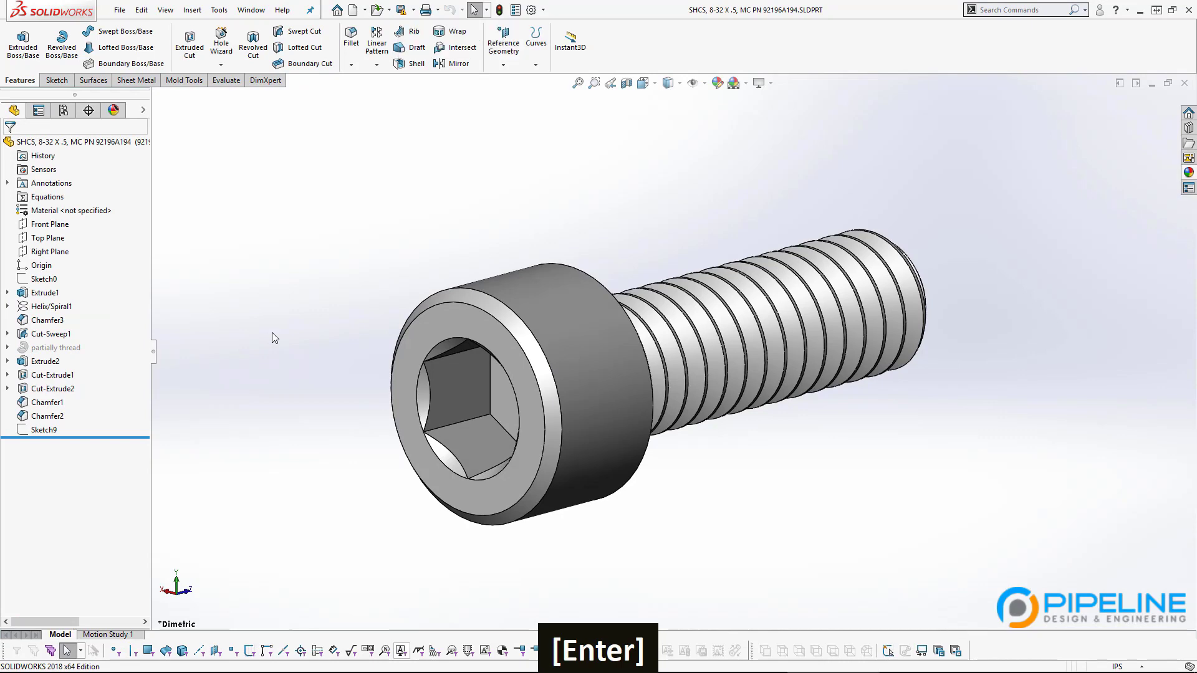
# Step: Zoom and orbit the SHCS screw to inspect its thread and hex socket
pyautogui.click(268, 335)
pyautogui.scroll(3, 802, 401)
pyautogui.moveTo(802, 402); pyautogui.dragTo(447, 109, button='middle')
pyautogui.scroll(-2, 800, 248)
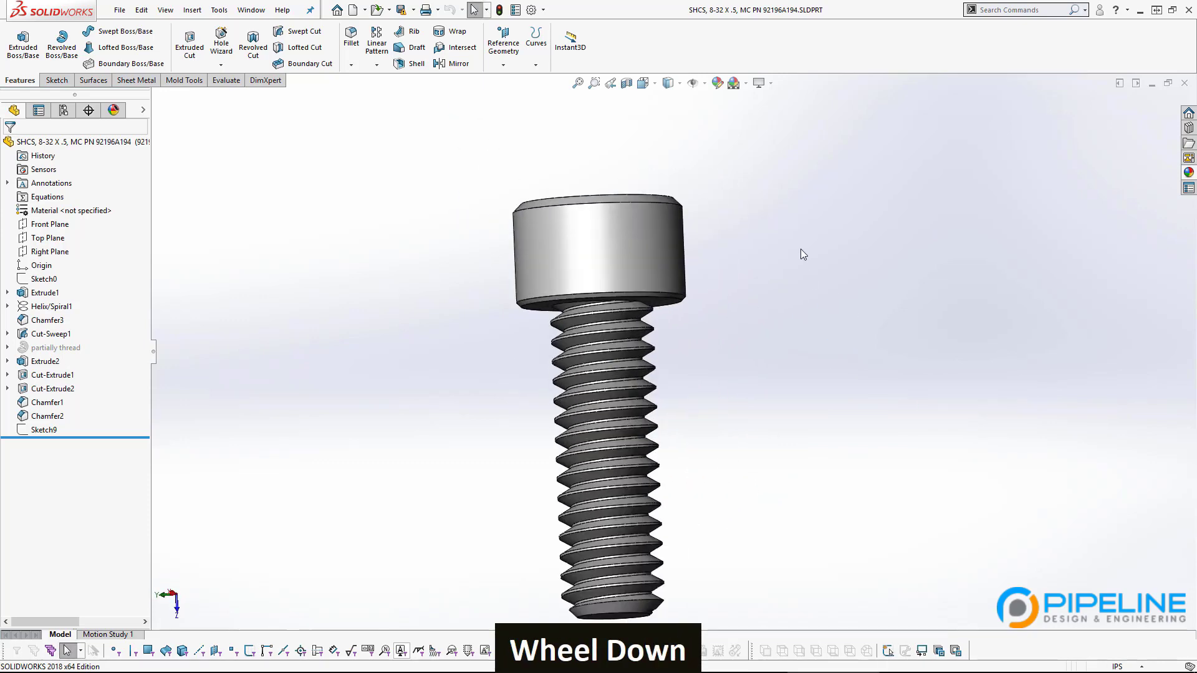
pyautogui.moveTo(800, 249); pyautogui.dragTo(796, 251, button='middle')
pyautogui.scroll(3, 723, 283)
pyautogui.moveTo(721, 283); pyautogui.dragTo(415, 385, button='middle')
# Step: Return to Fixture Assembly and orbit to view the clamp and base
pyautogui.hotkey('ctrl', 'Tab')
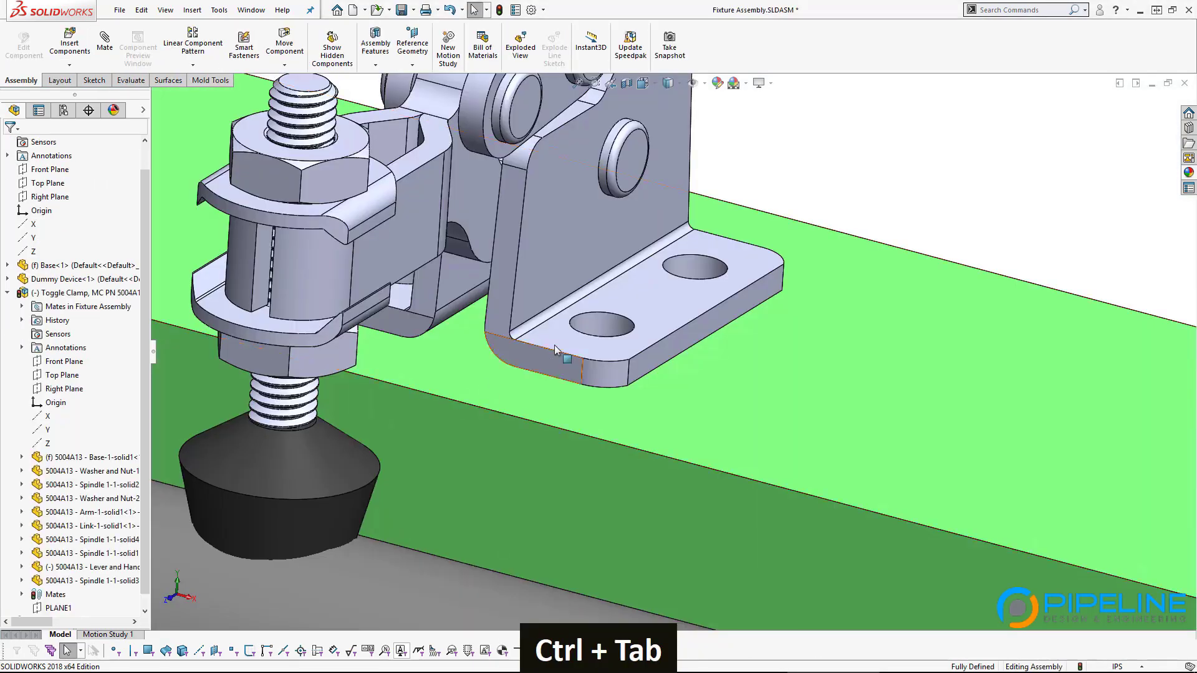
pyautogui.scroll(5, 555, 345)
pyautogui.moveTo(564, 339); pyautogui.dragTo(585, 360, button='middle')
# Step: Insert the SHCS 8-32 X .5 screw, rotate it upright, and move it beside the clamp
pyautogui.click(69, 44)
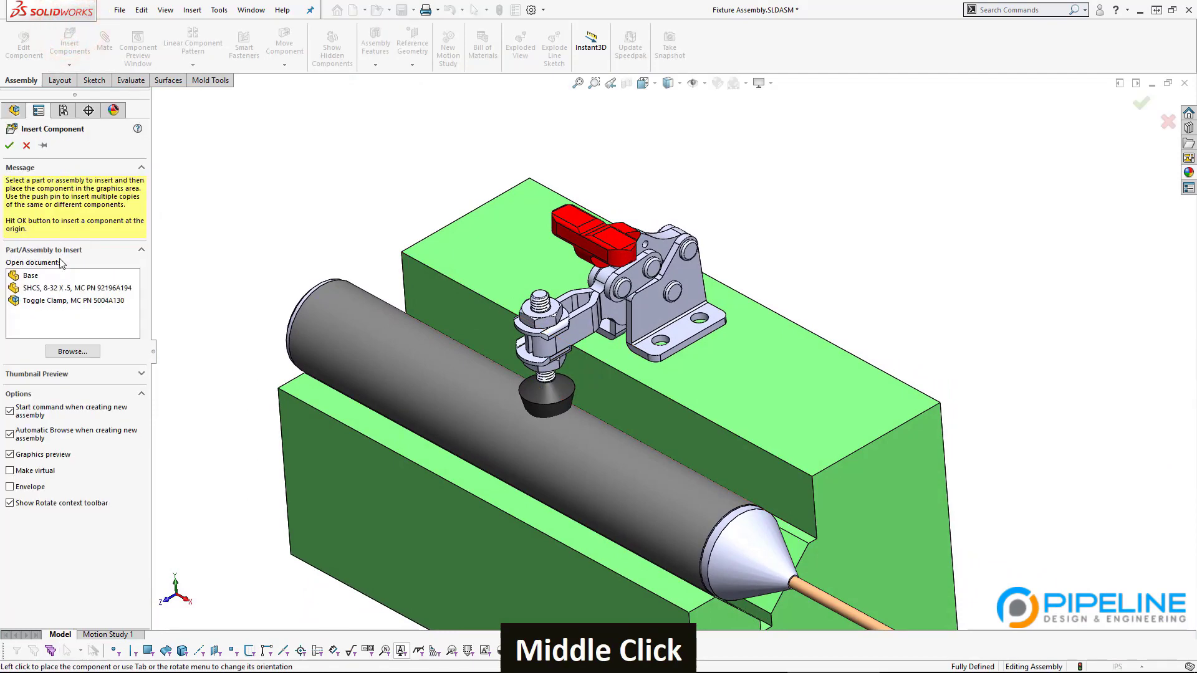
pyautogui.click(68, 288)
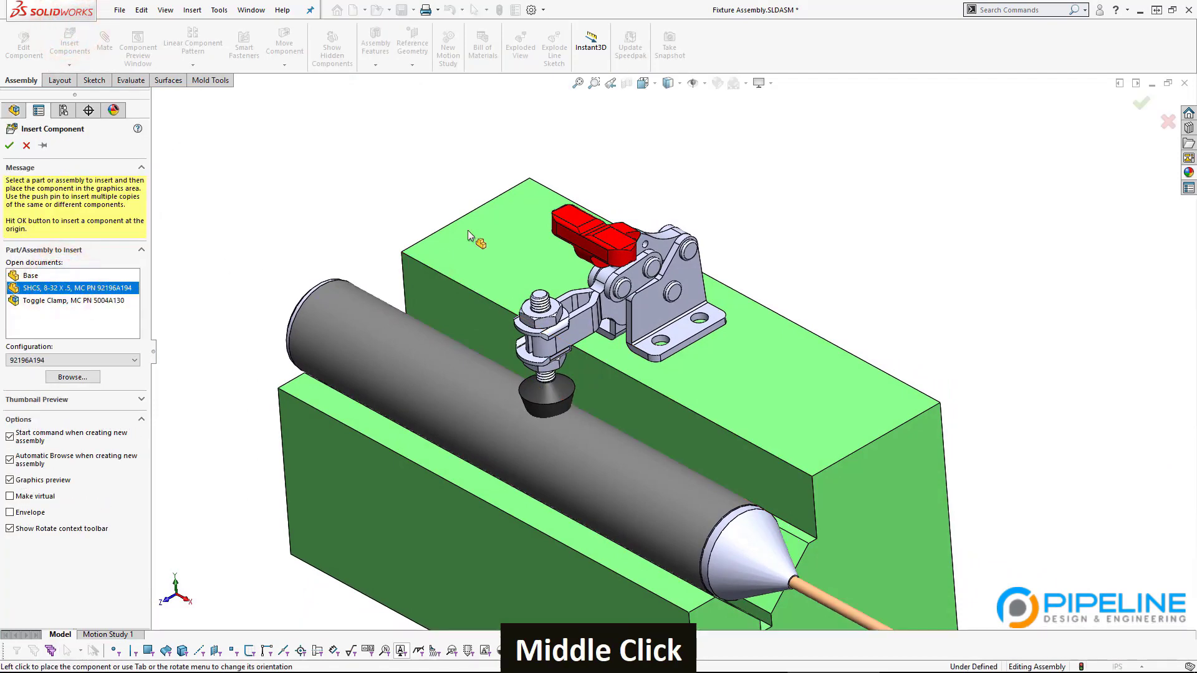
pyautogui.click(779, 246)
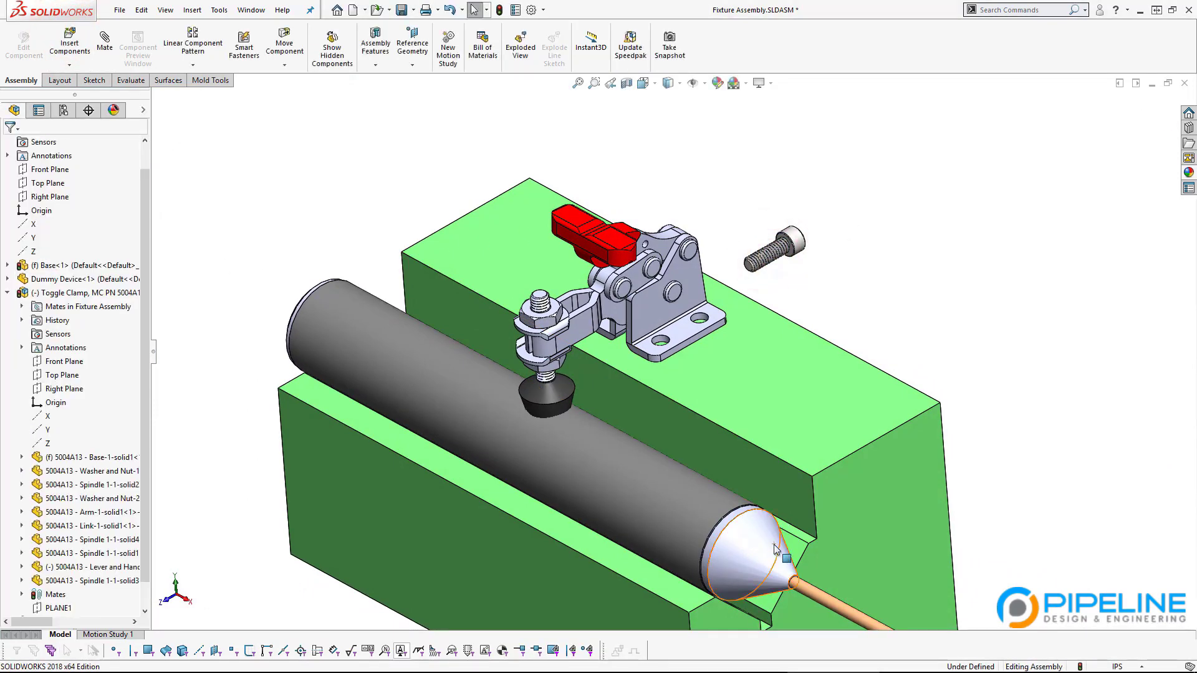
pyautogui.scroll(-3, 835, 246)
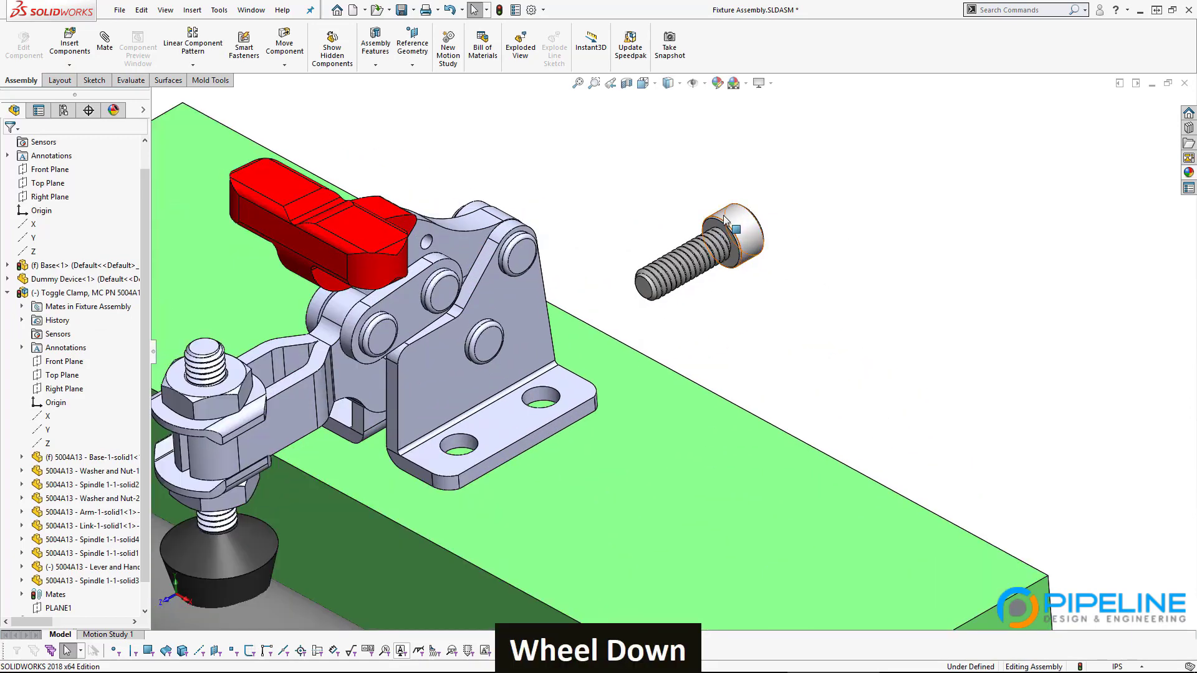
pyautogui.moveTo(725, 221); pyautogui.dragTo(521, 71, button='right')
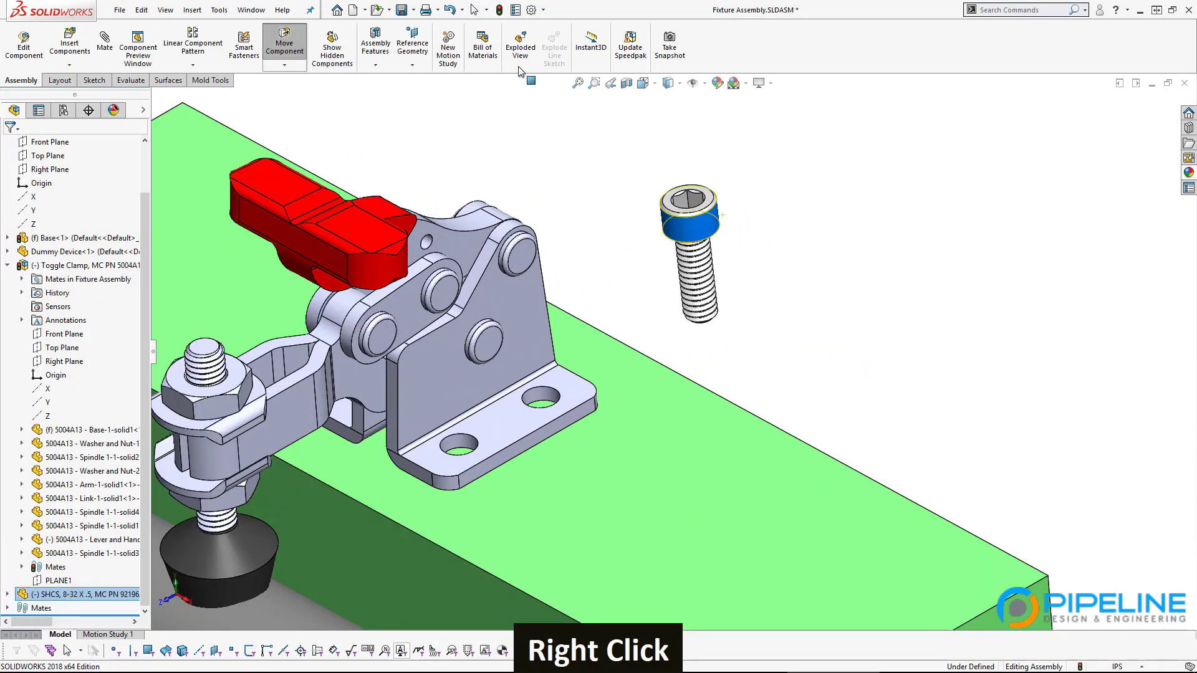
pyautogui.scroll(5, 673, 367)
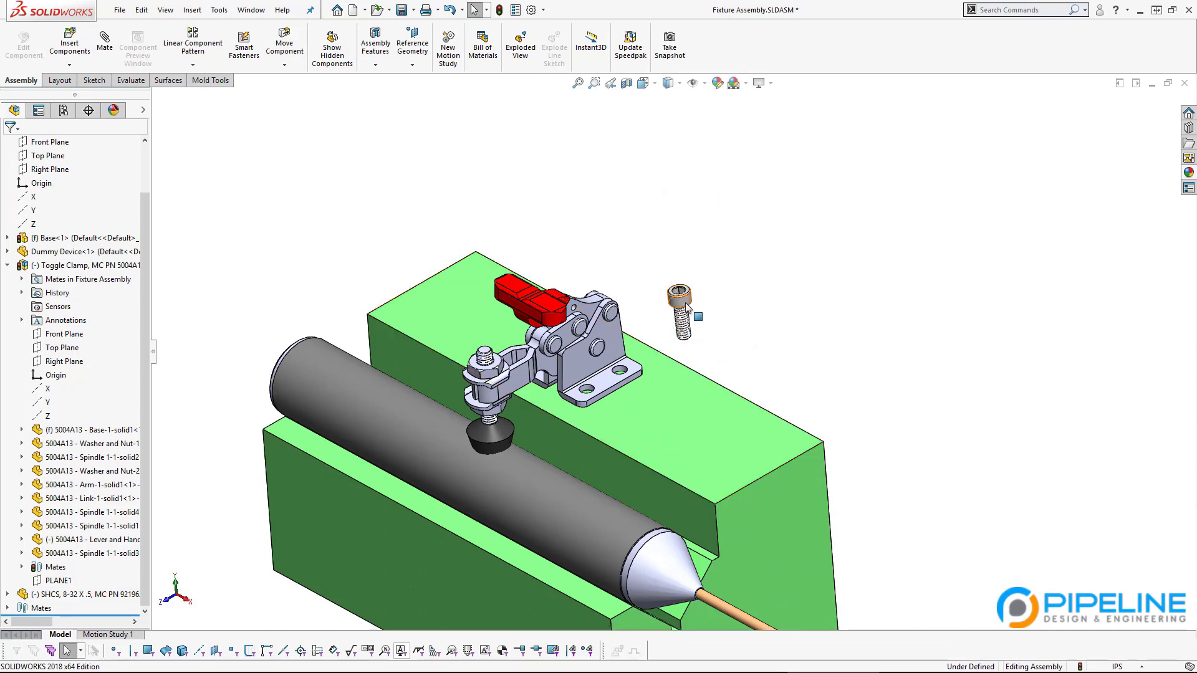
pyautogui.click(671, 316)
pyautogui.moveTo(672, 316)
pyautogui.mouseDown()
pyautogui.moveTo(594, 409)
pyautogui.moveTo(678, 320)
pyautogui.mouseUp()
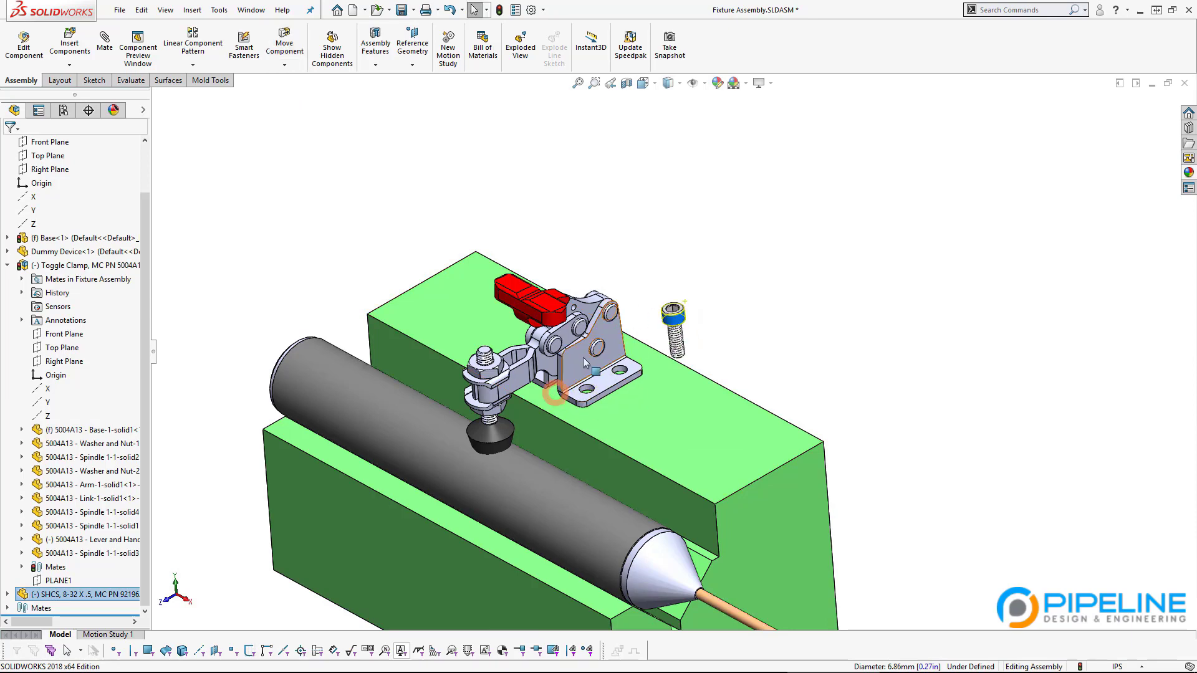
pyautogui.click(763, 352)
pyautogui.hotkey('ctrl', 'Tab')
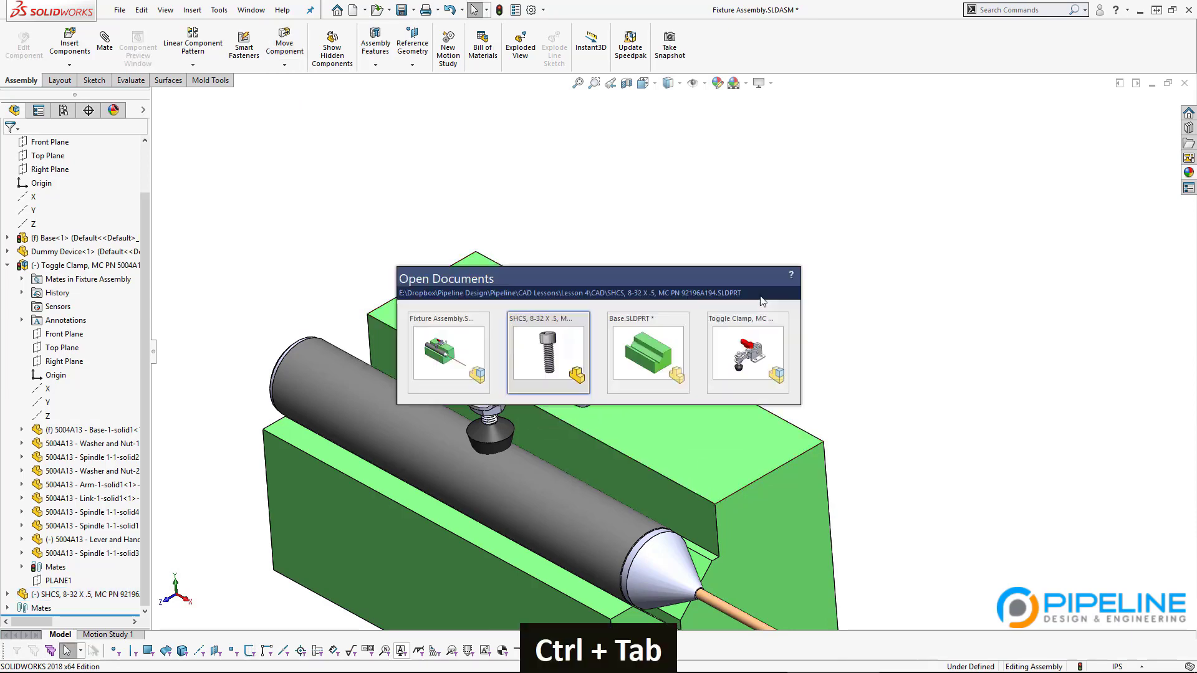
# Step: Switch to Base.SLDPRT and frame the V-groove block in view
pyautogui.hotkey('ctrl', 'Tab')
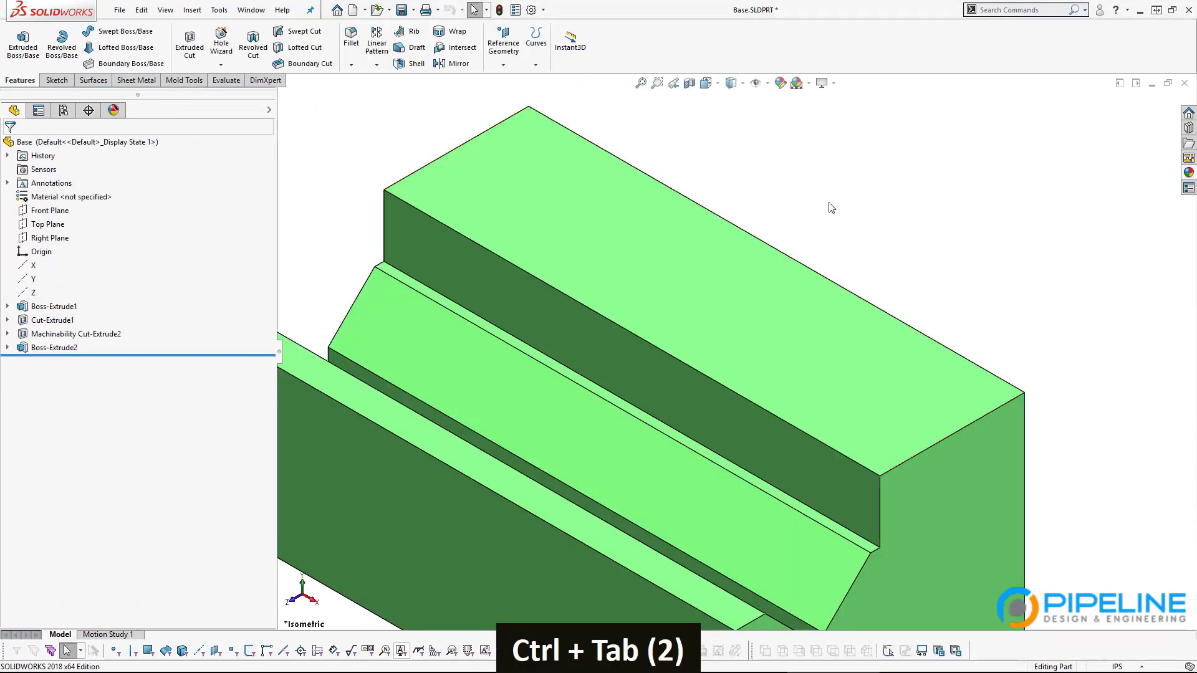
pyautogui.scroll(3, 825, 313)
pyautogui.keyDown('ctrl'); pyautogui.moveTo(807, 401); pyautogui.dragTo(802, 342, button='middle'); pyautogui.keyUp('ctrl')
pyautogui.scroll(-1, 772, 328)
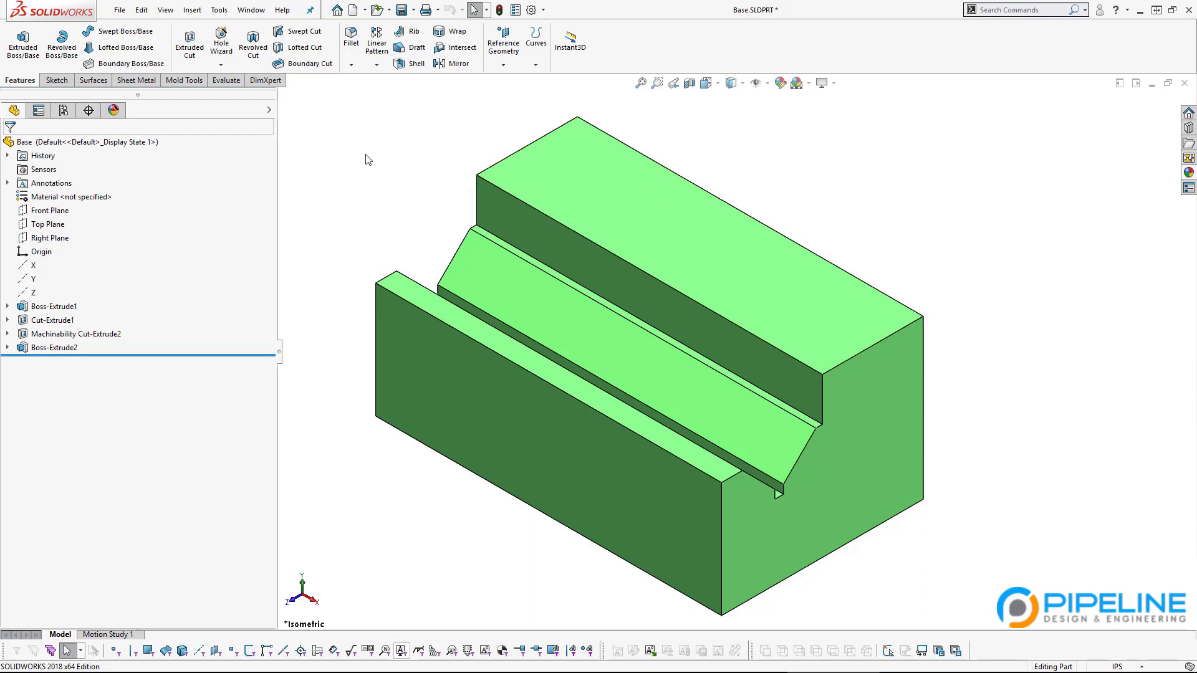
# Step: Start a Hole Wizard ANSI Inch bottoming tapped hole sized #8-32
pyautogui.click(226, 51)
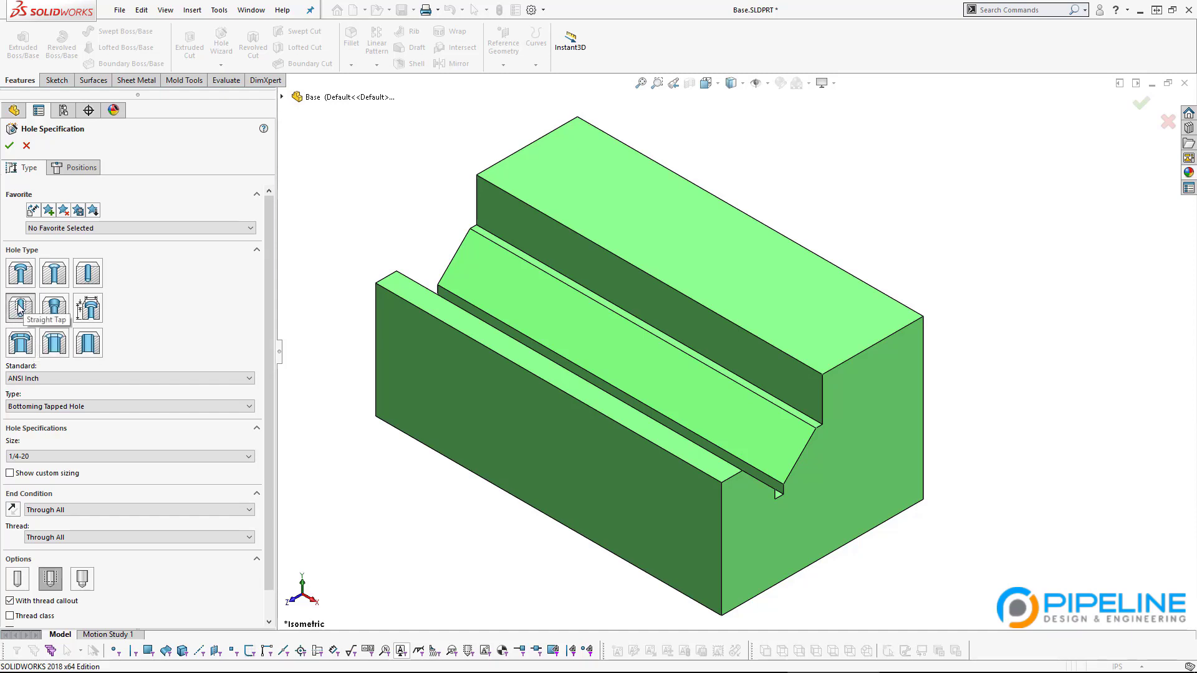
pyautogui.click(107, 379)
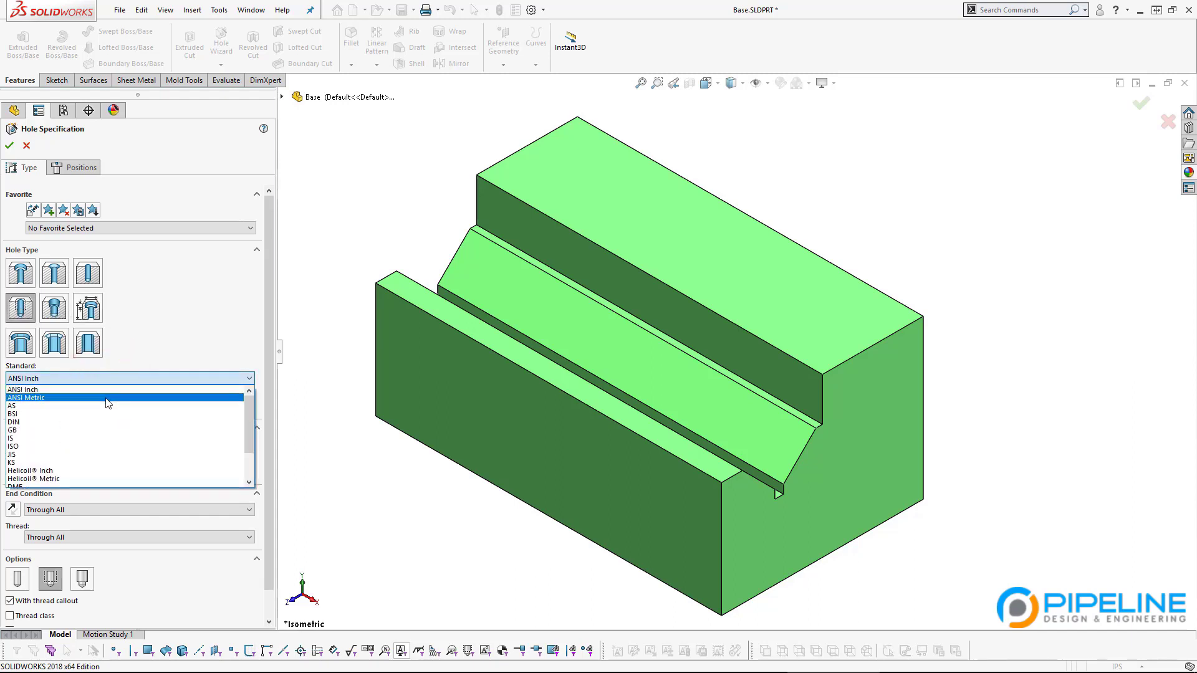
pyautogui.click(192, 344)
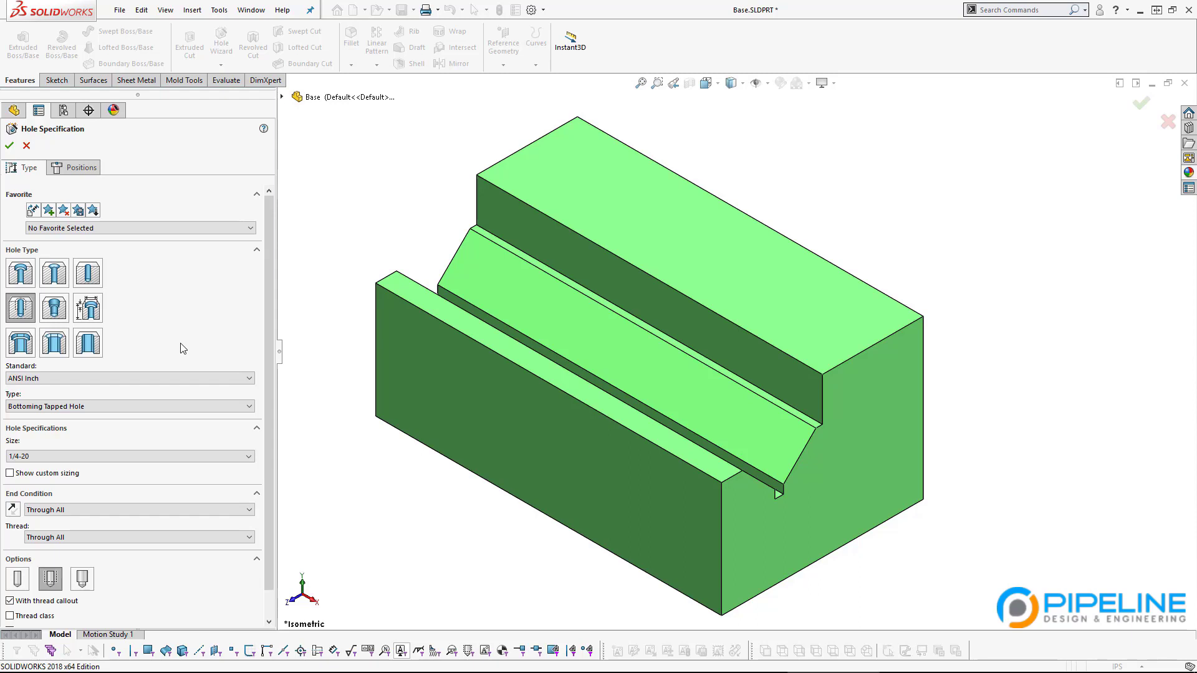
pyautogui.click(121, 405)
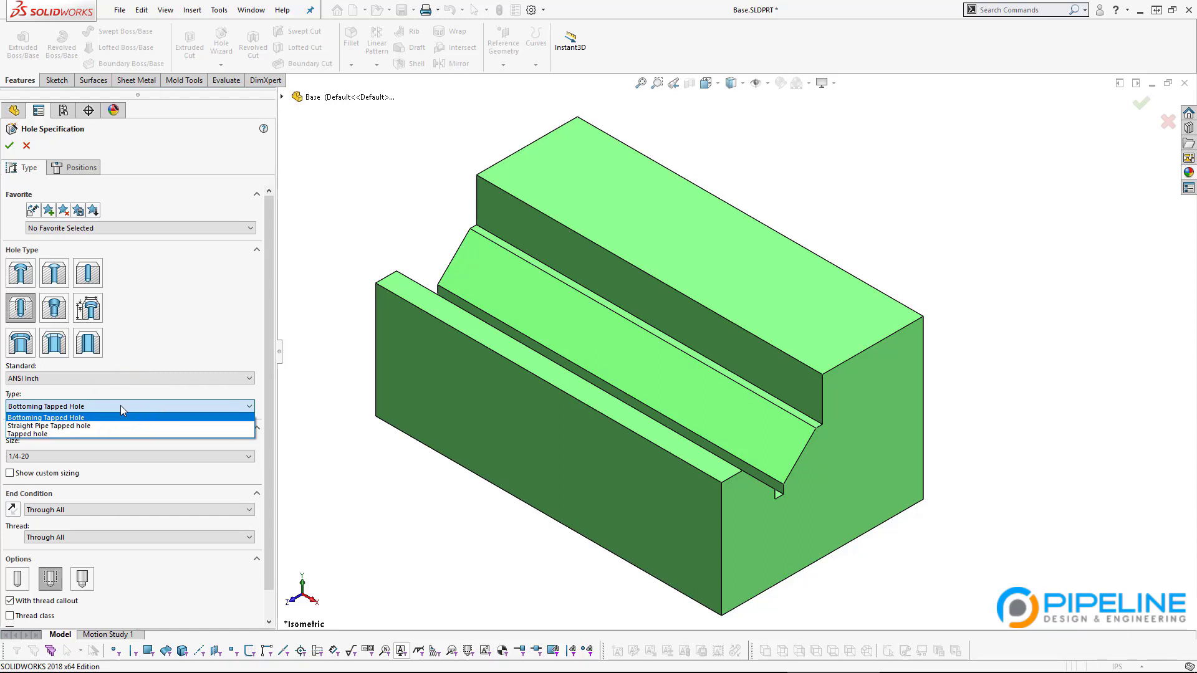
pyautogui.click(121, 406)
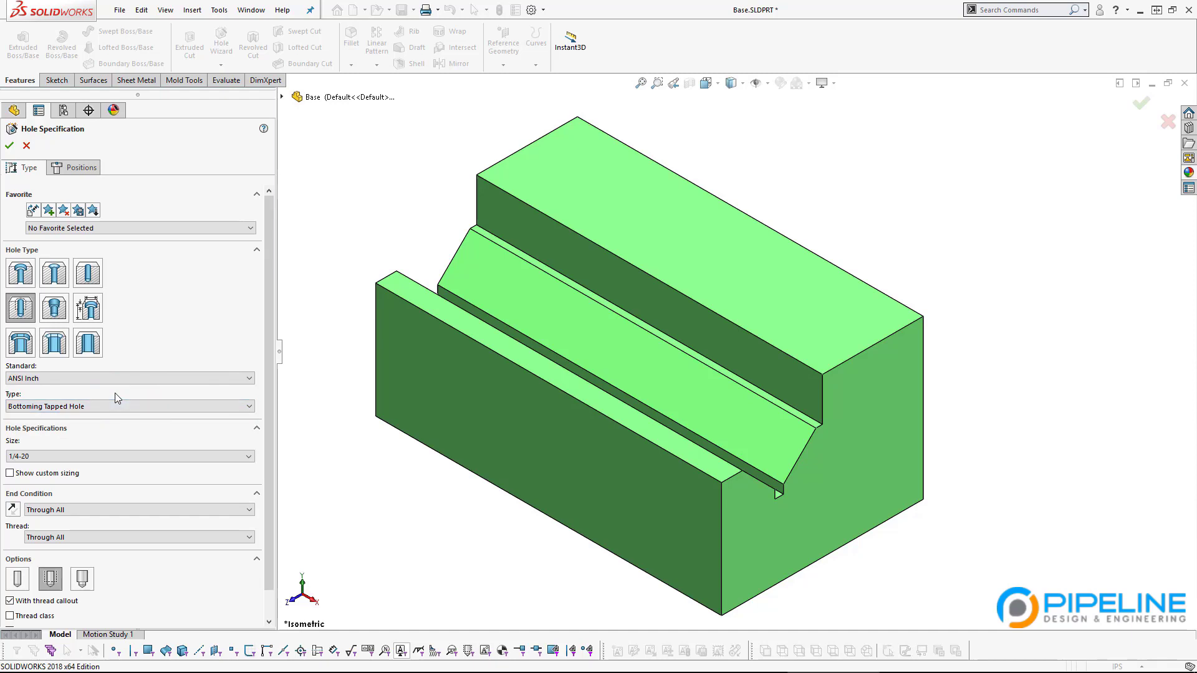
pyautogui.click(121, 457)
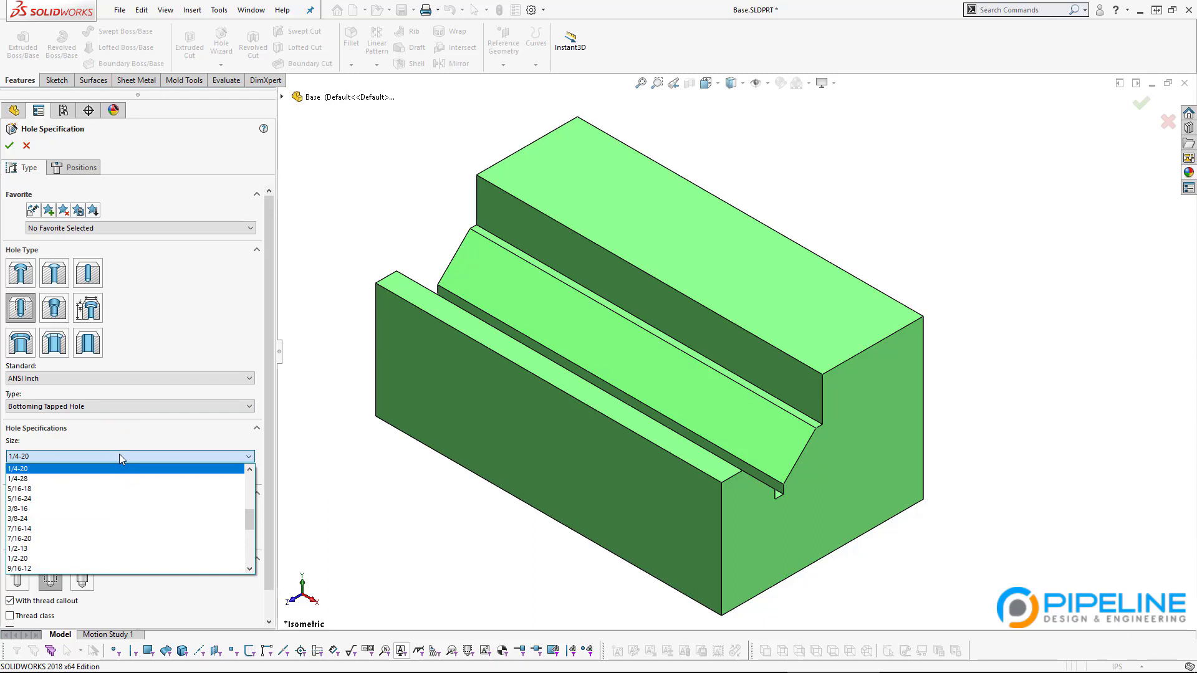
pyautogui.scroll(-4, 110, 513)
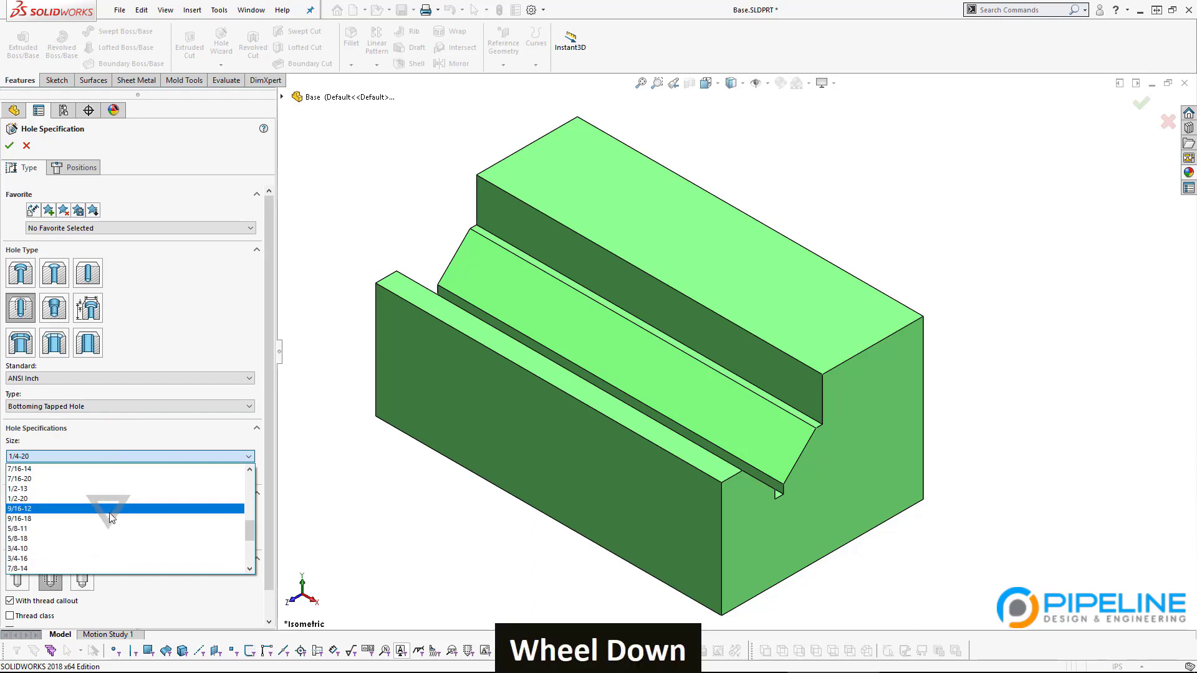
pyautogui.scroll(6, 110, 517)
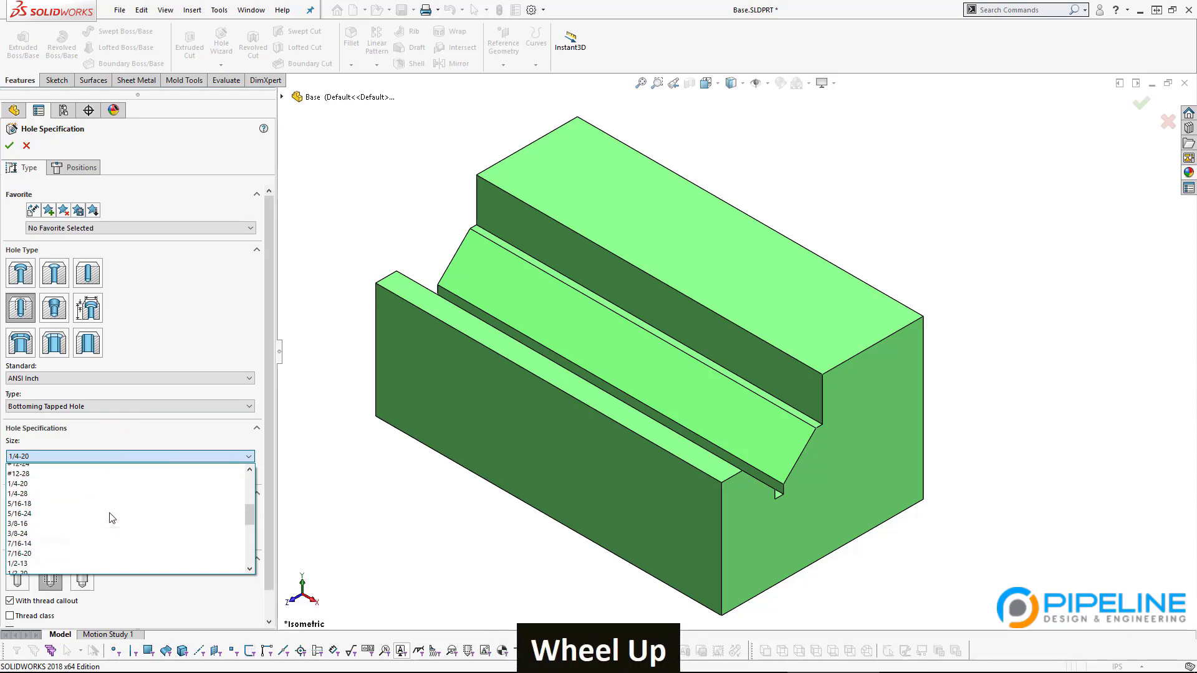
pyautogui.click(112, 469)
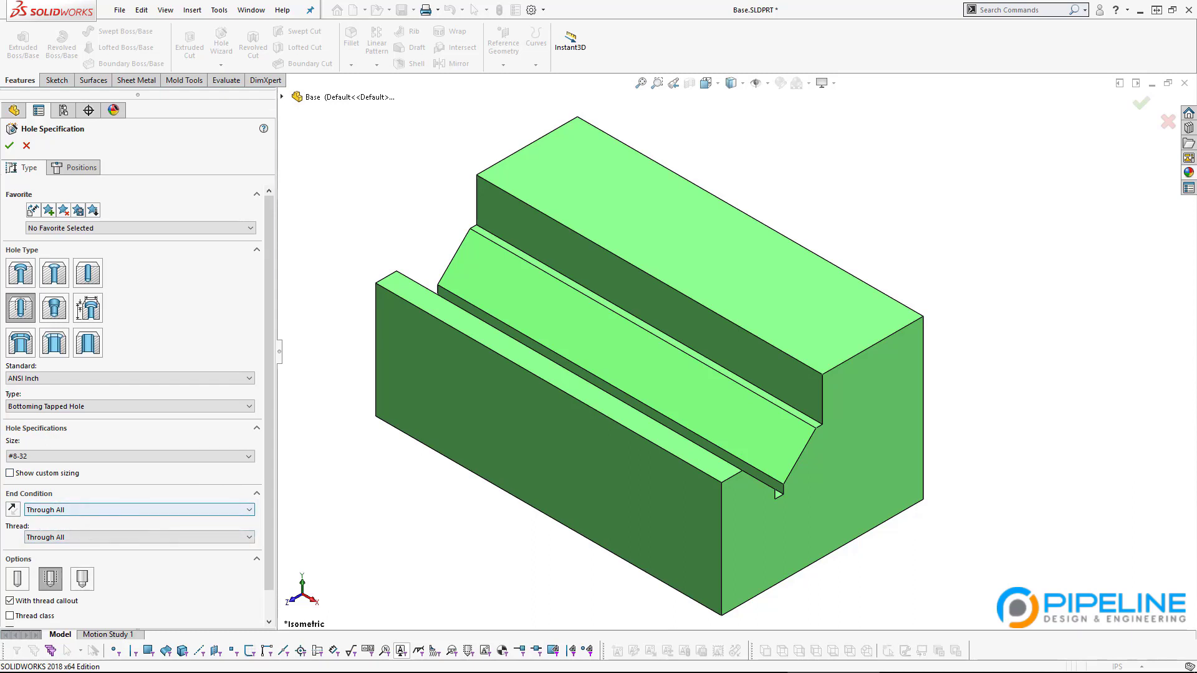
# Step: Set the thread to Blind (2*DIA), 0.328in, and the hole end condition to Blind, 0.422in
pyautogui.click(62, 537)
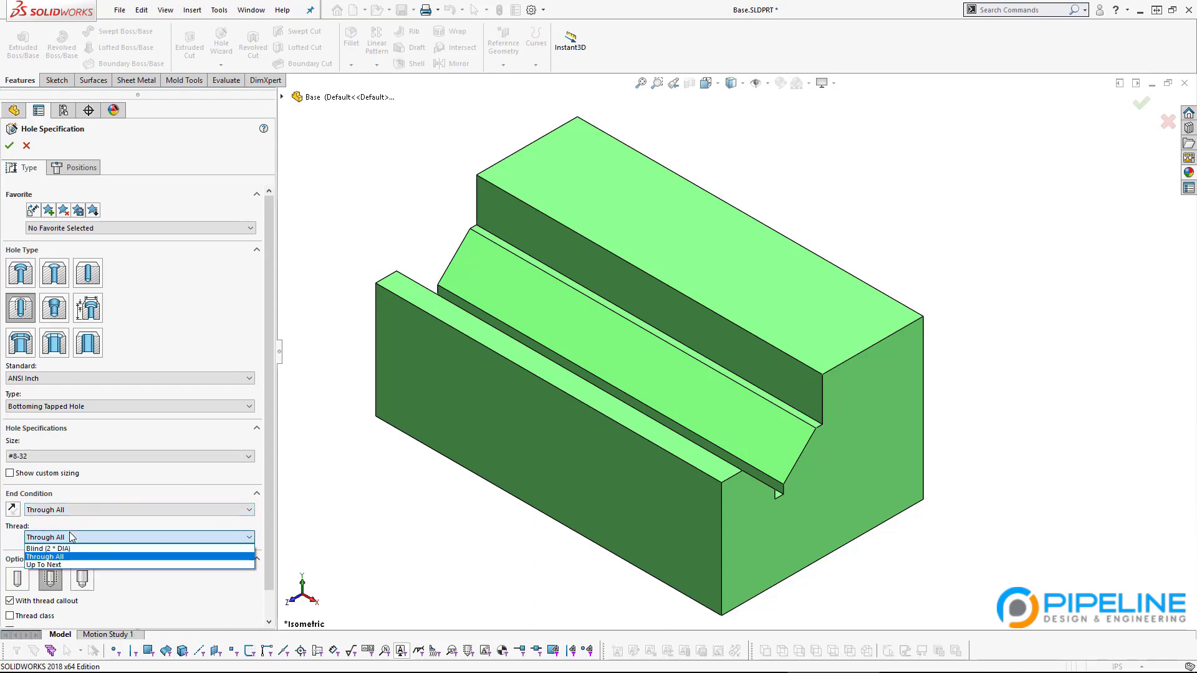
pyautogui.click(49, 549)
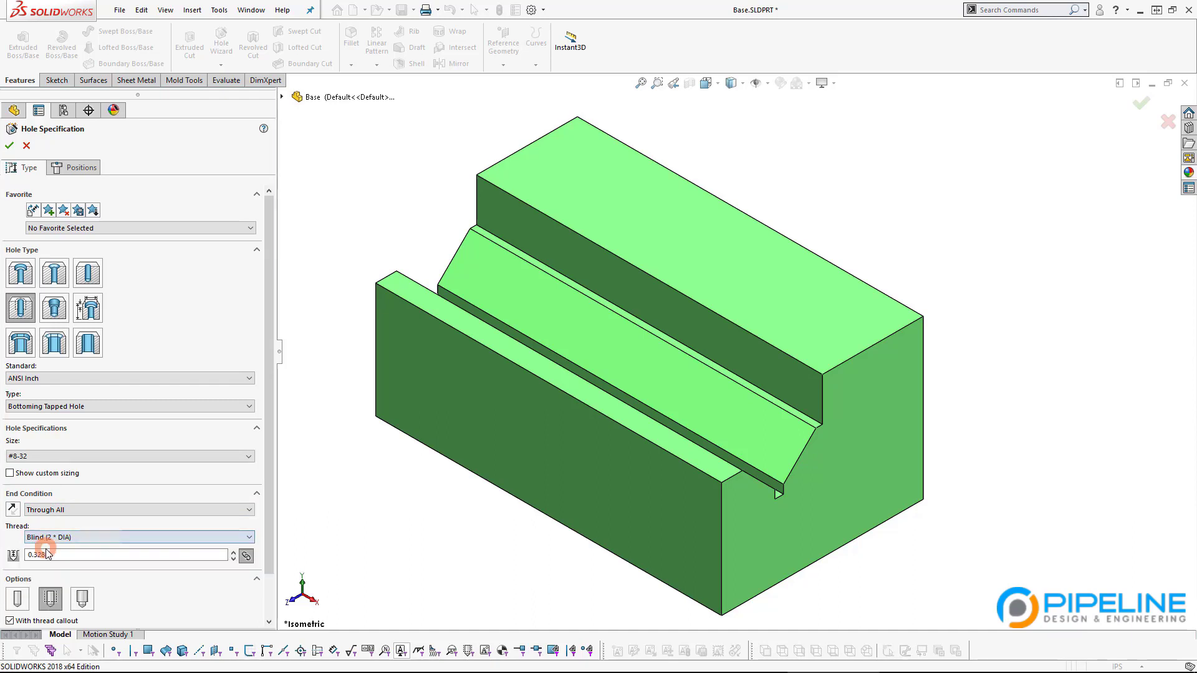
pyautogui.click(81, 511)
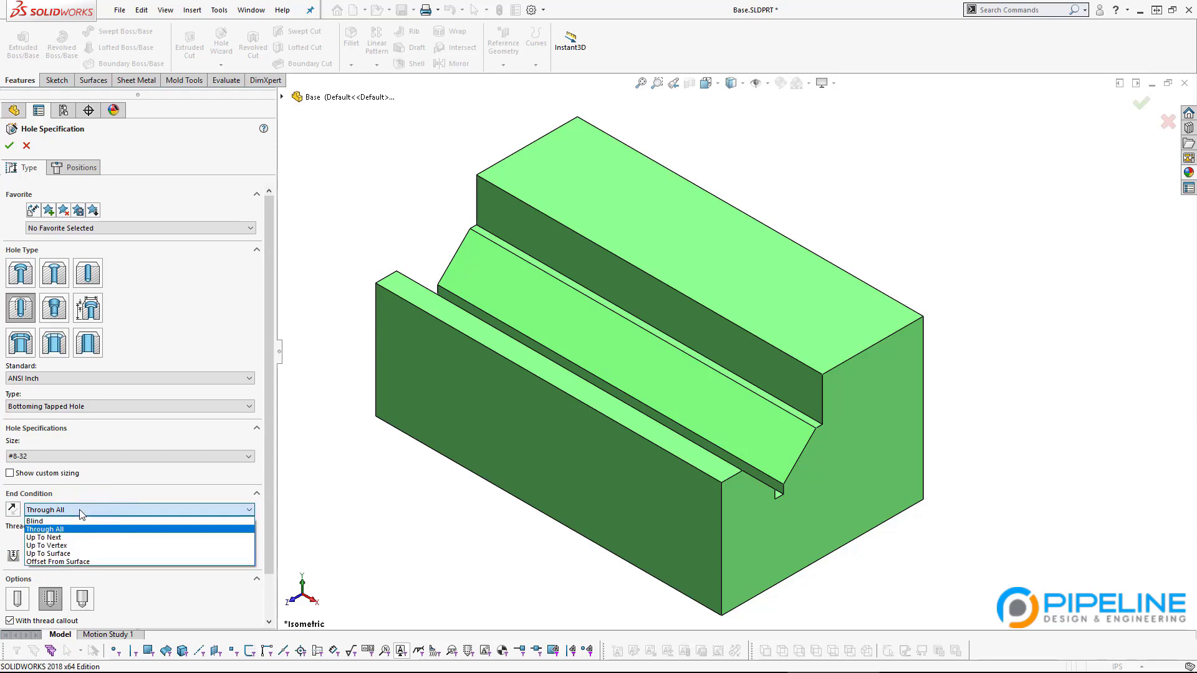
pyautogui.click(69, 522)
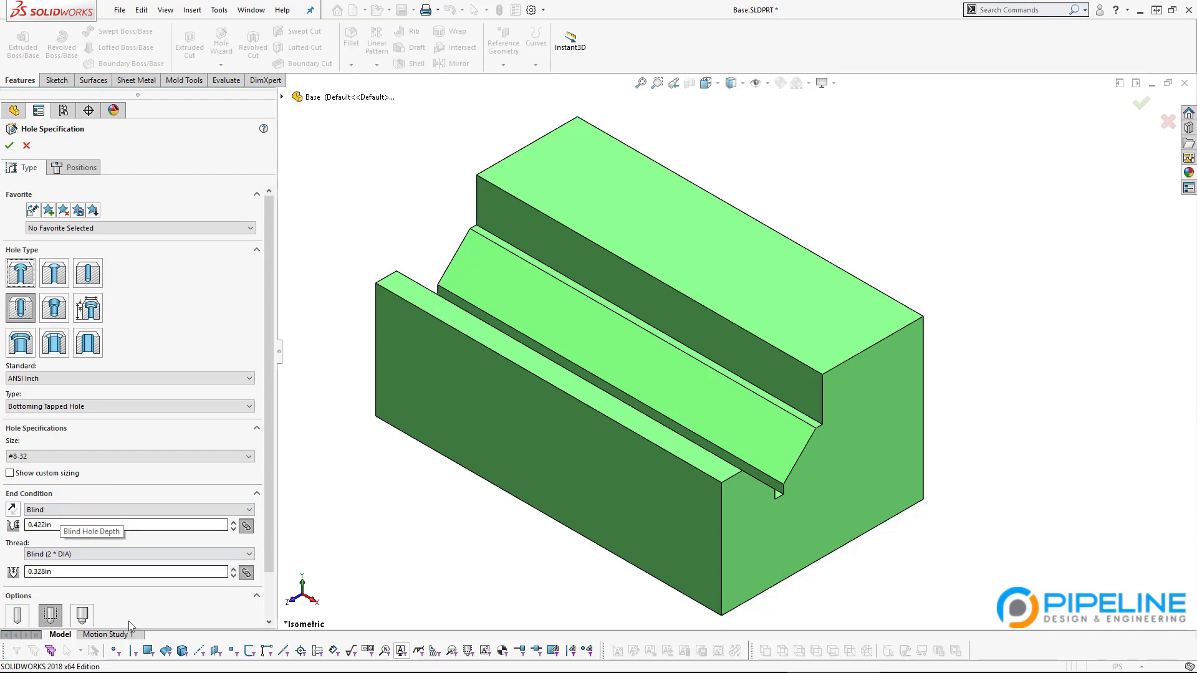
pyautogui.scroll(-2, 141, 608)
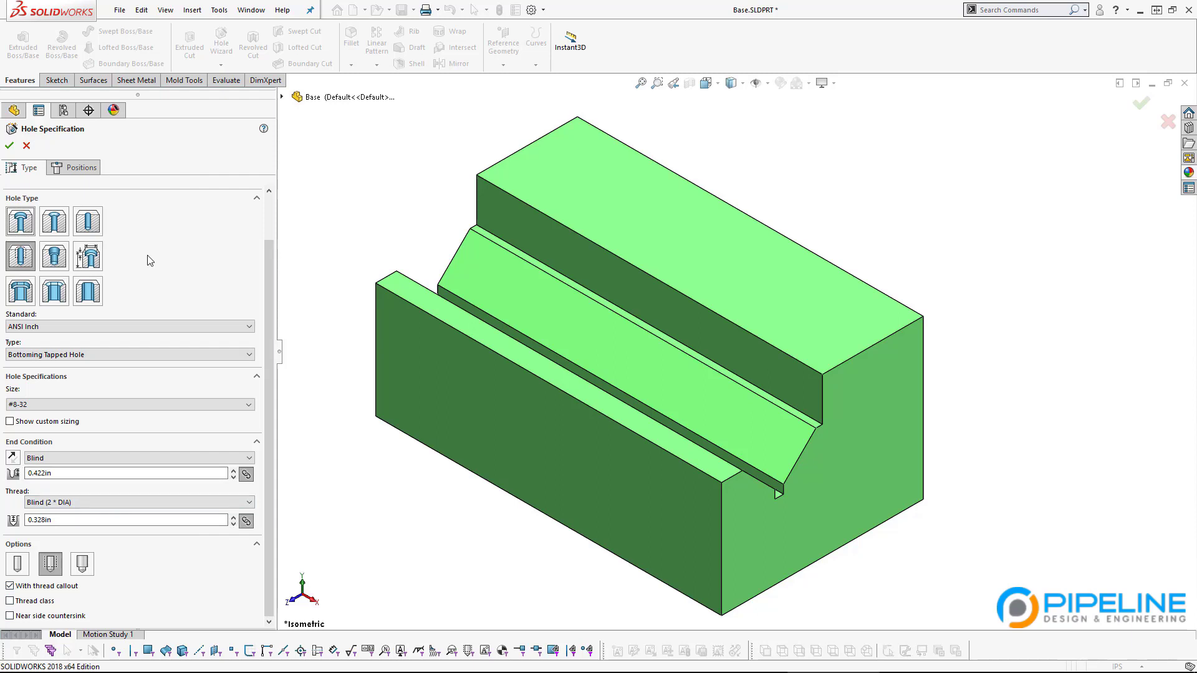
pyautogui.click(70, 172)
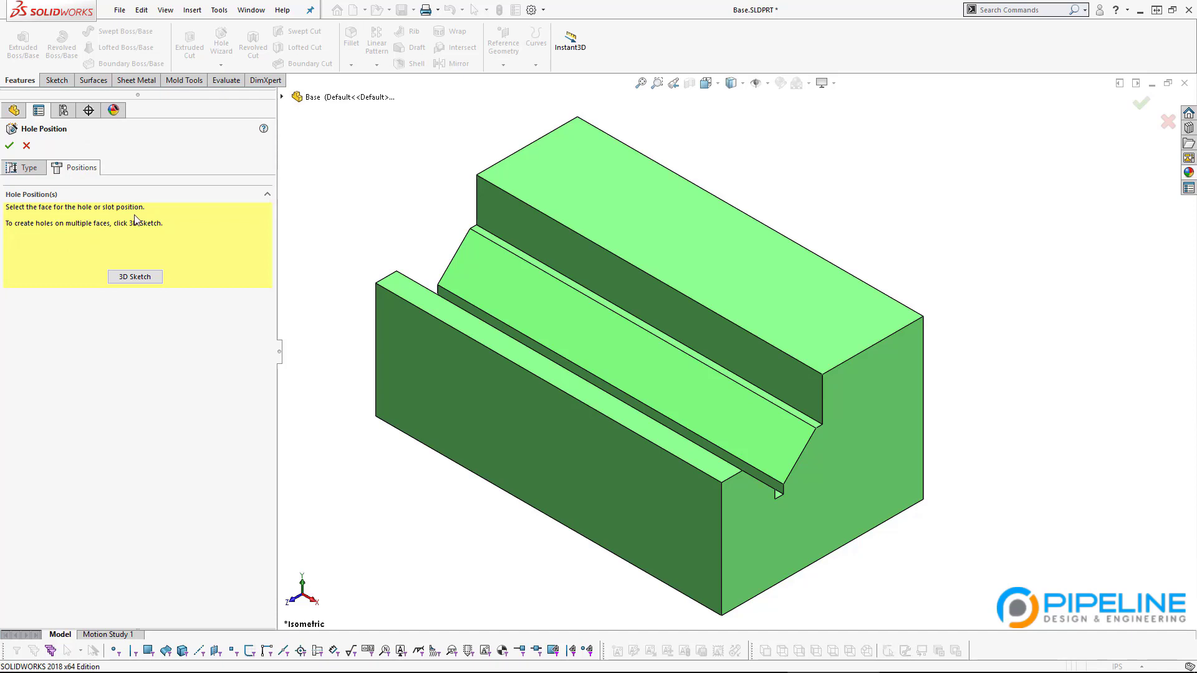
# Step: Pick the Base top face, view it from Top, and place the first hole point
pyautogui.click(636, 225)
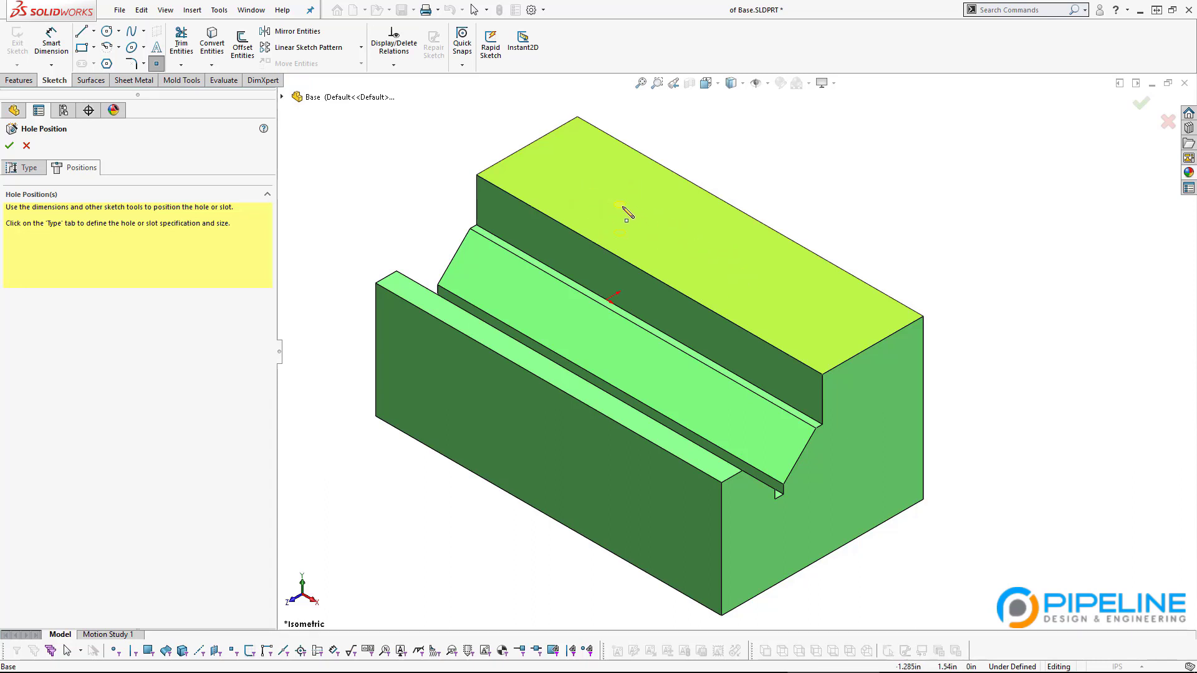
pyautogui.scroll(-5, 595, 209)
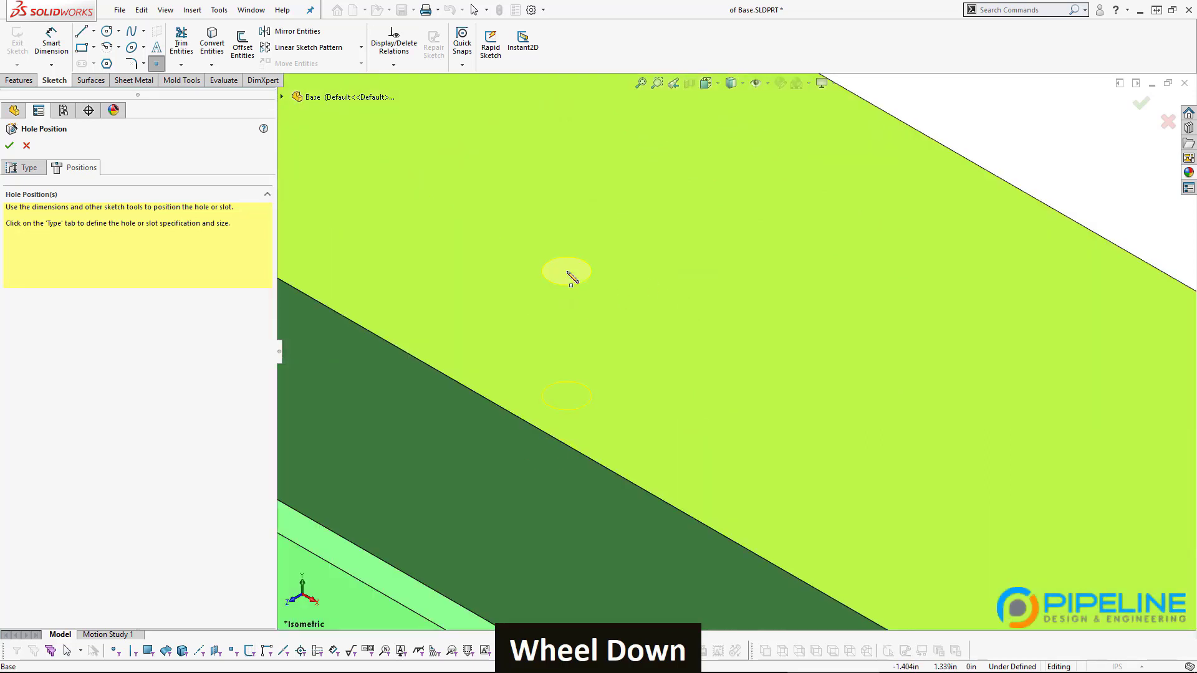
pyautogui.scroll(5, 569, 275)
pyautogui.scroll(-2, 742, 352)
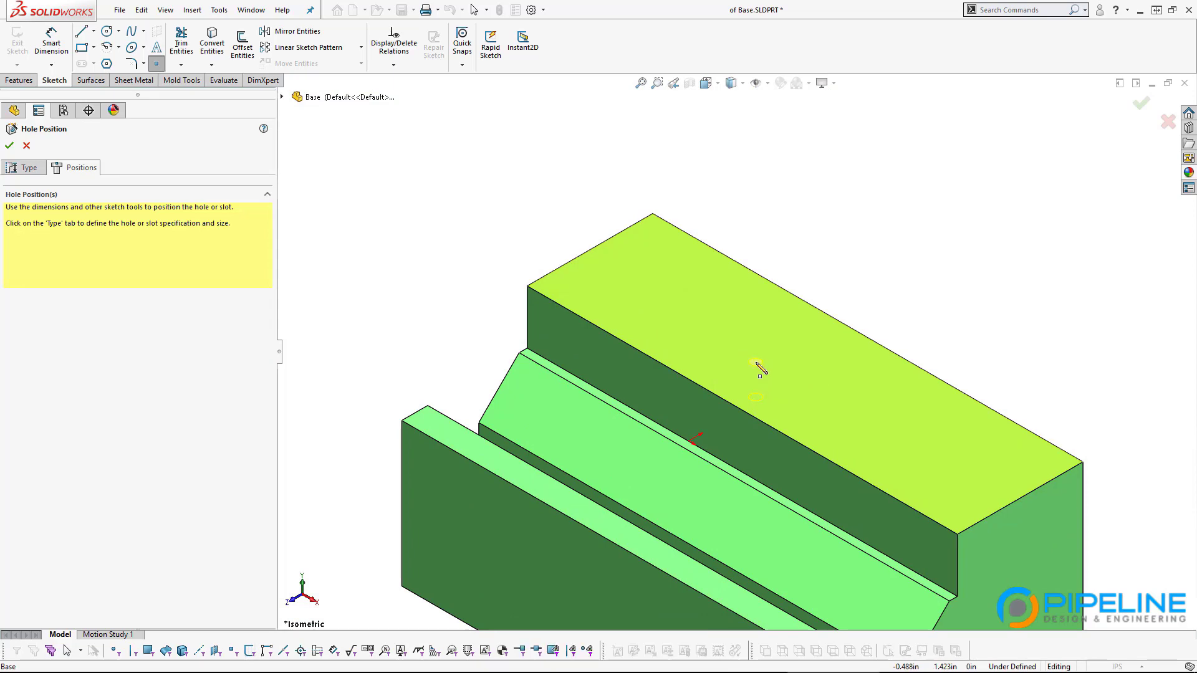
pyautogui.hotkey('ctrl', '8')
pyautogui.press('space')
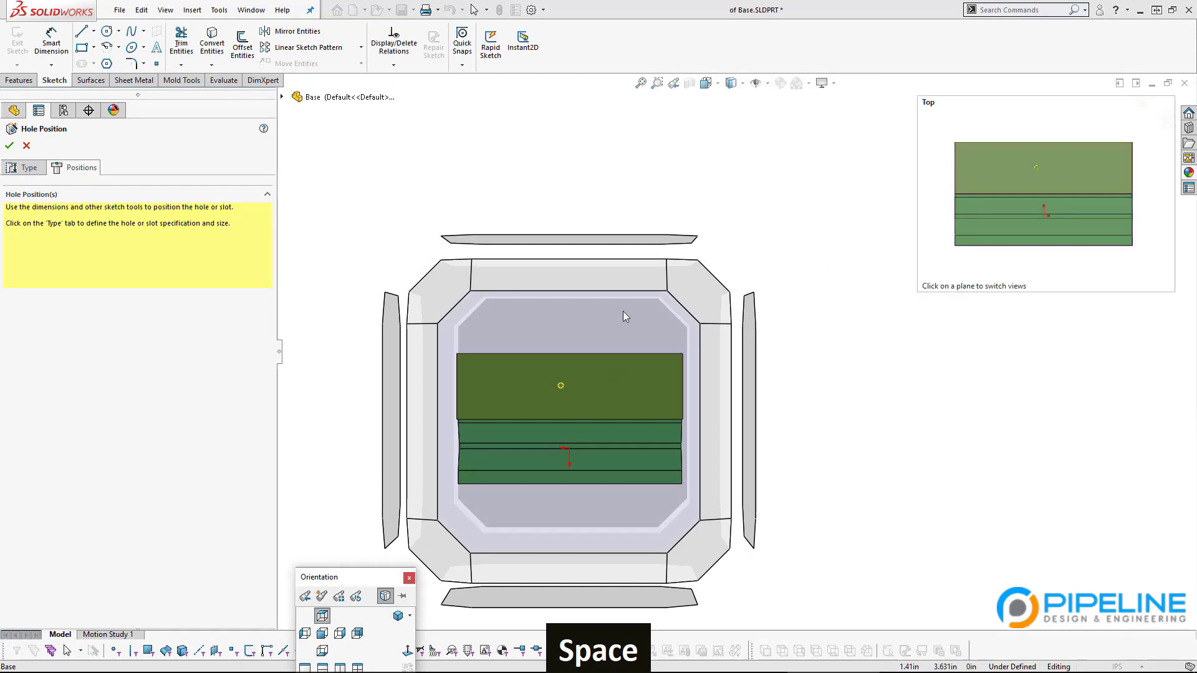
pyautogui.click(622, 311)
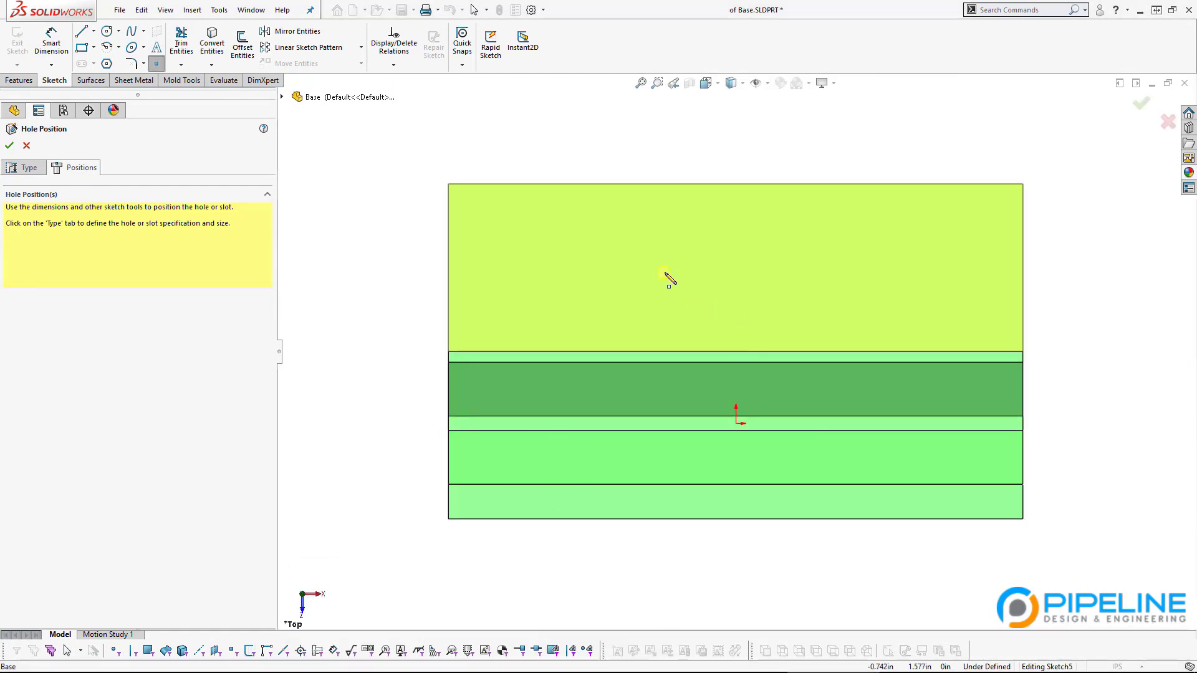
pyautogui.click(785, 260)
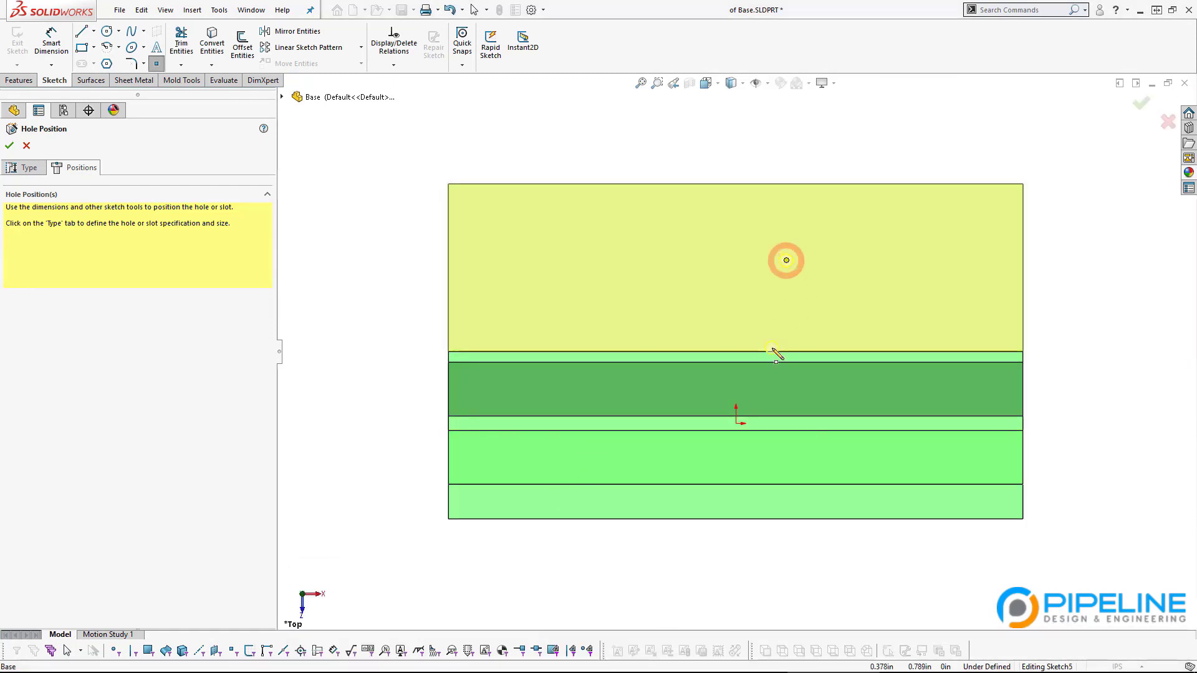
pyautogui.scroll(-1, 813, 316)
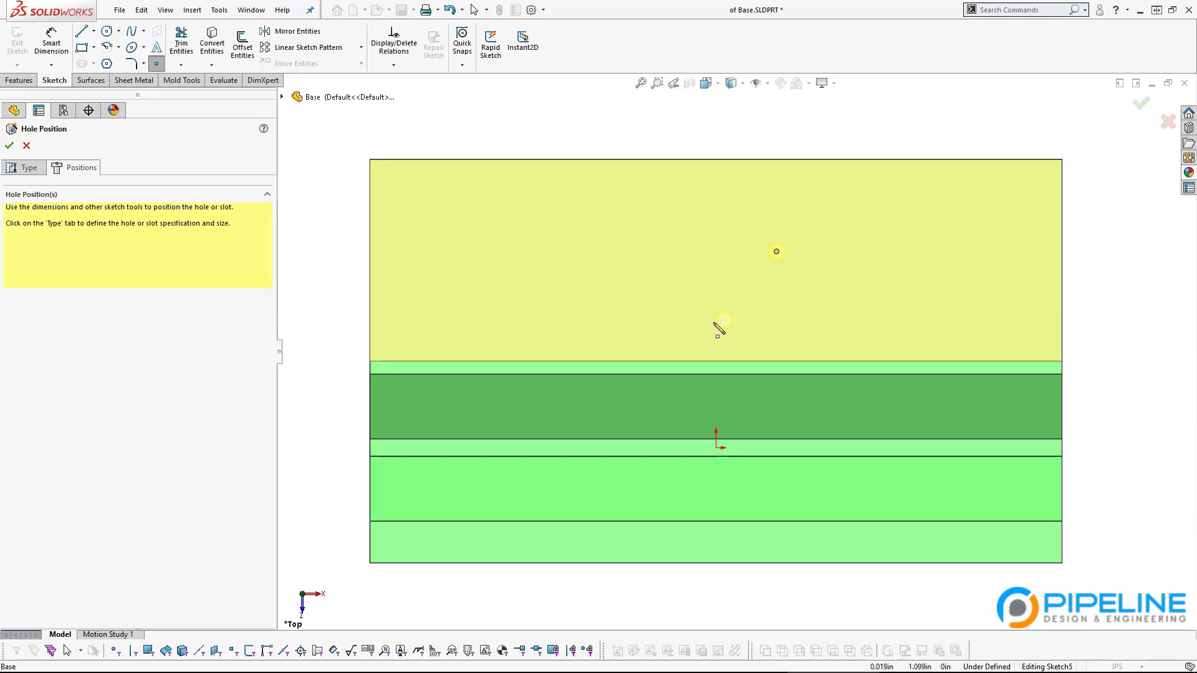
# Step: Place three more hole points on the top face, making four in total
pyautogui.click(665, 252)
pyautogui.click(665, 330)
pyautogui.click(781, 330)
pyautogui.press('Escape')
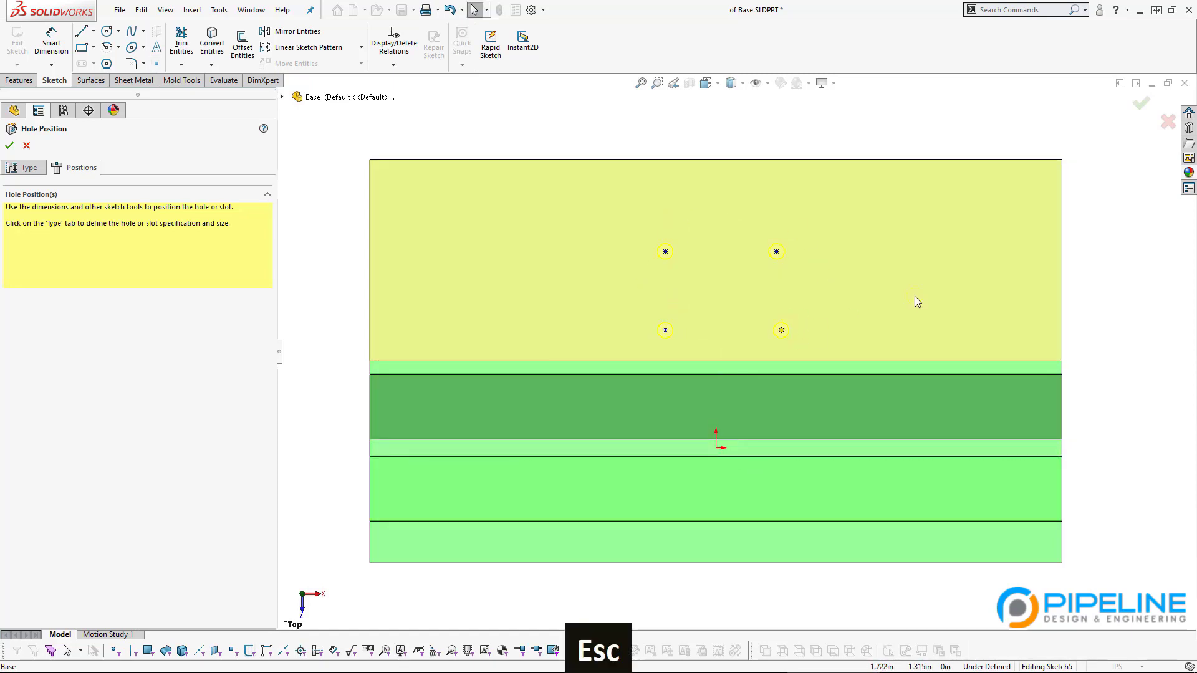
# Step: Delete the two left and the lower-right hole points, keeping only the upper-right one
pyautogui.moveTo(706, 383)
pyautogui.mouseDown(button='middle')
pyautogui.moveTo(701, 89)
pyautogui.moveTo(700, 350)
pyautogui.mouseUp(button='middle')
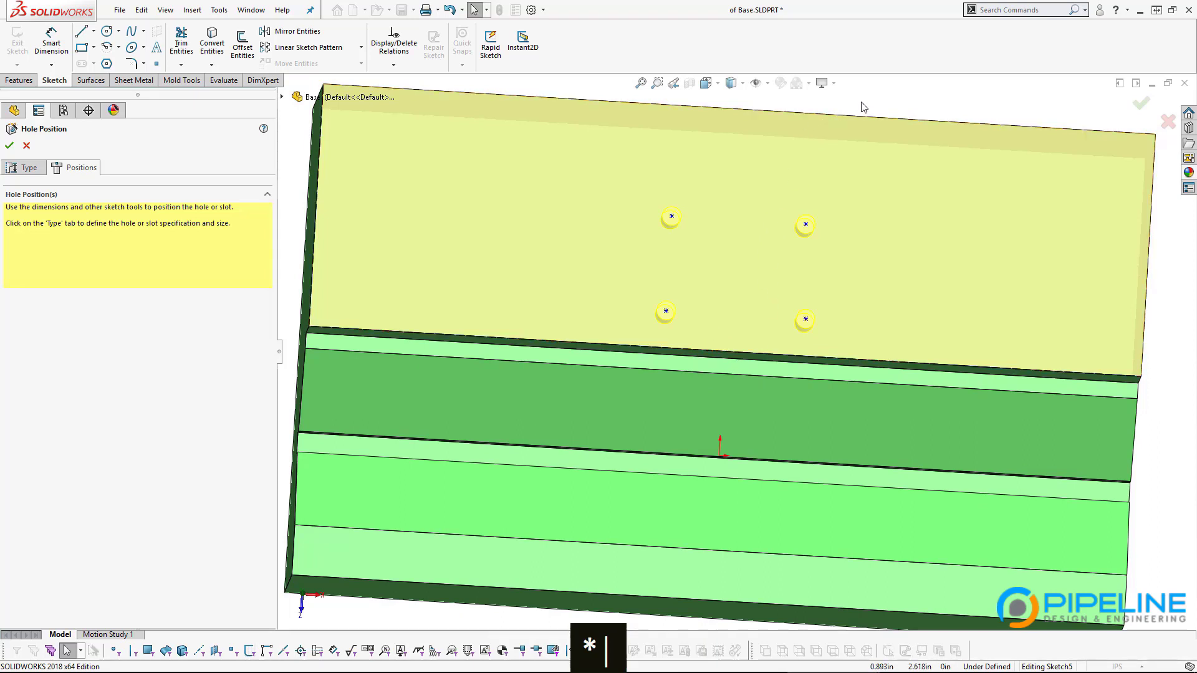
pyautogui.scroll(2, 864, 284)
pyautogui.hscroll(-3, 864, 284)
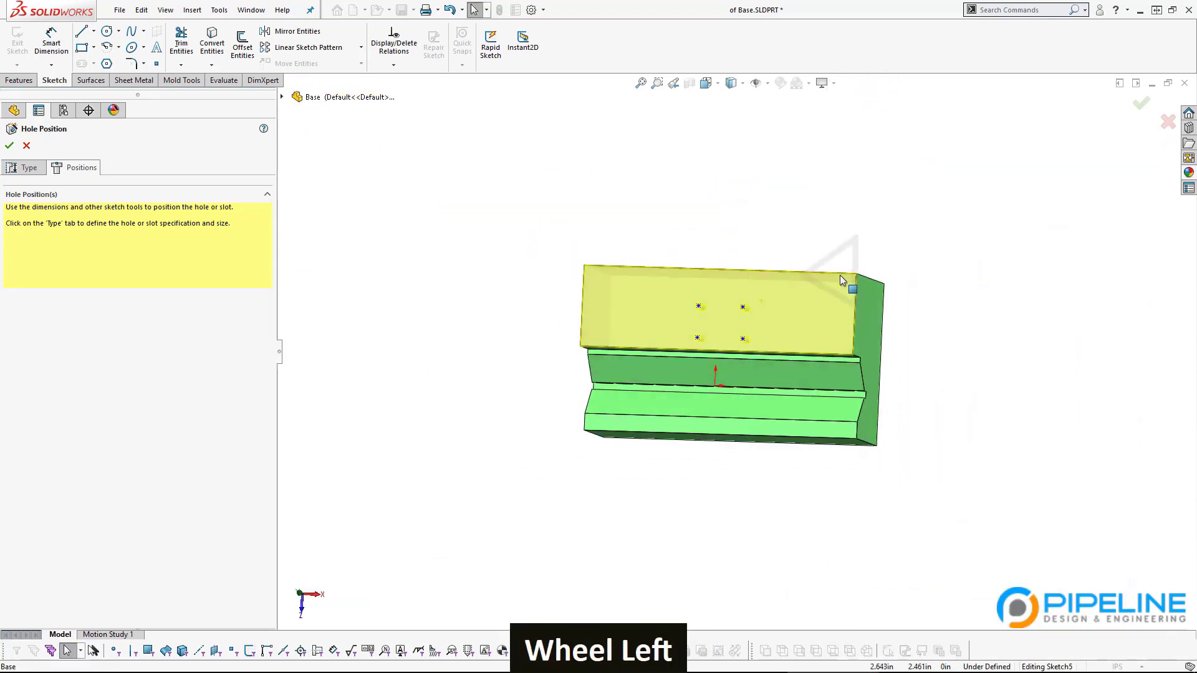
pyautogui.scroll(-5, 714, 350)
pyautogui.moveTo(593, 364); pyautogui.dragTo(597, 356, button='middle')
pyautogui.moveTo(342, 254); pyautogui.dragTo(498, 450)
pyautogui.press('Delete')
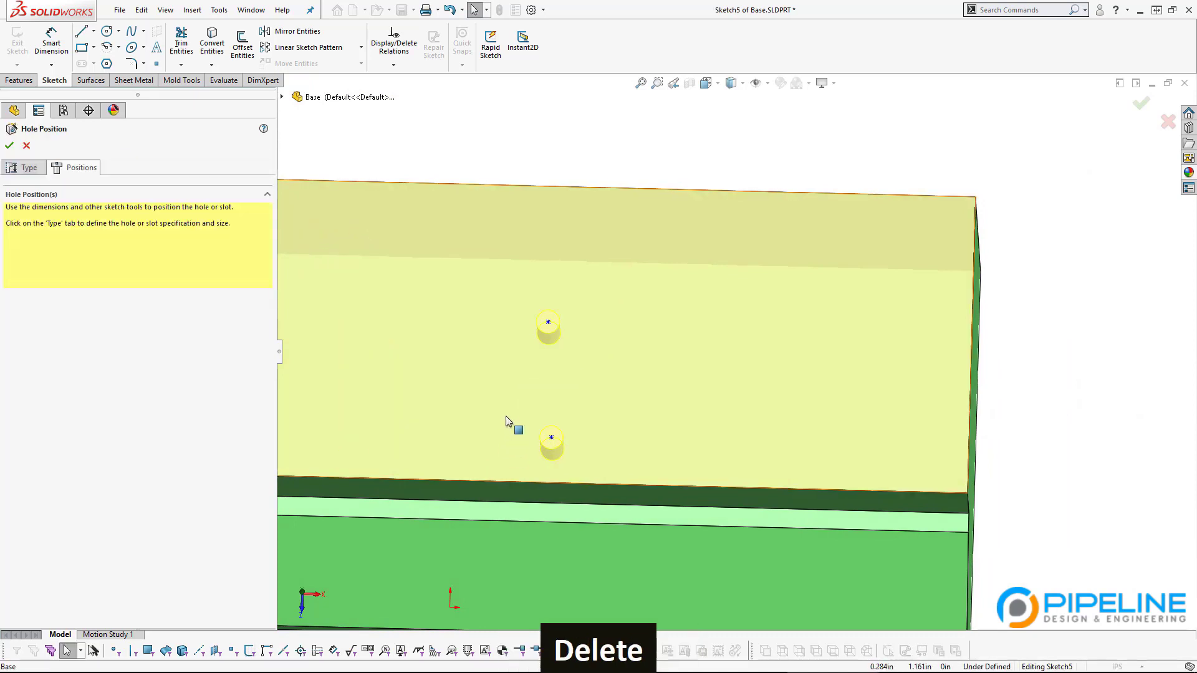
pyautogui.click(552, 438)
pyautogui.press('Delete')
pyautogui.scroll(3, 600, 436)
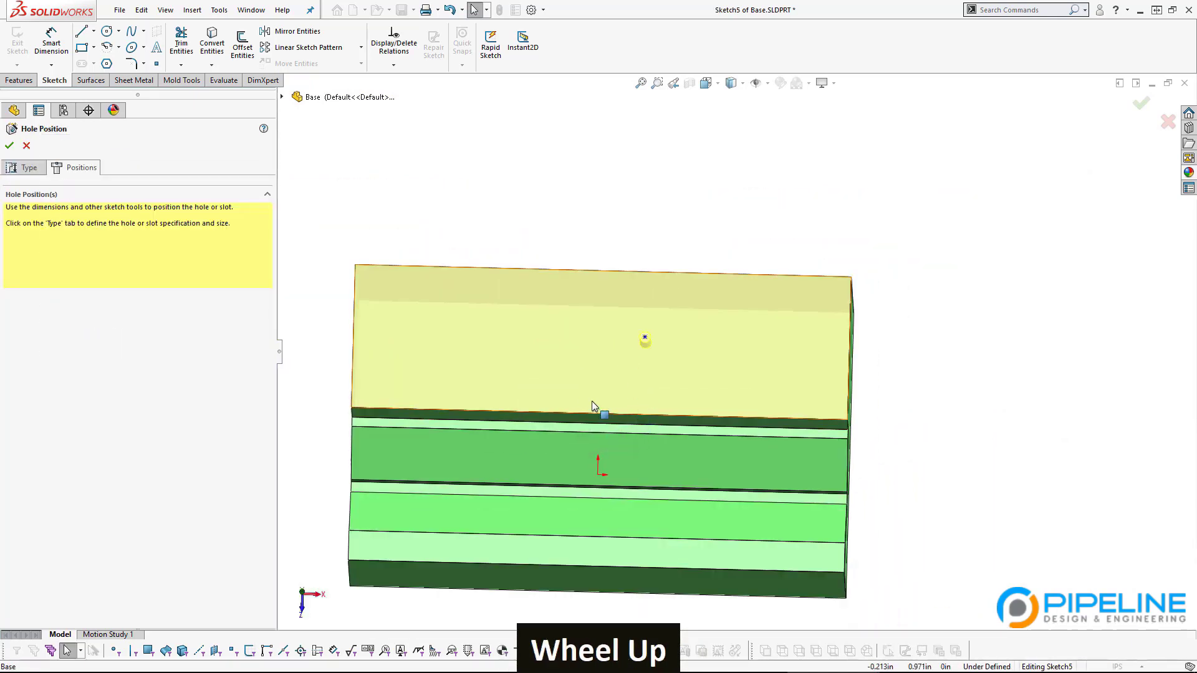
pyautogui.hotkey('ctrl', '8')
pyautogui.click(93, 31)
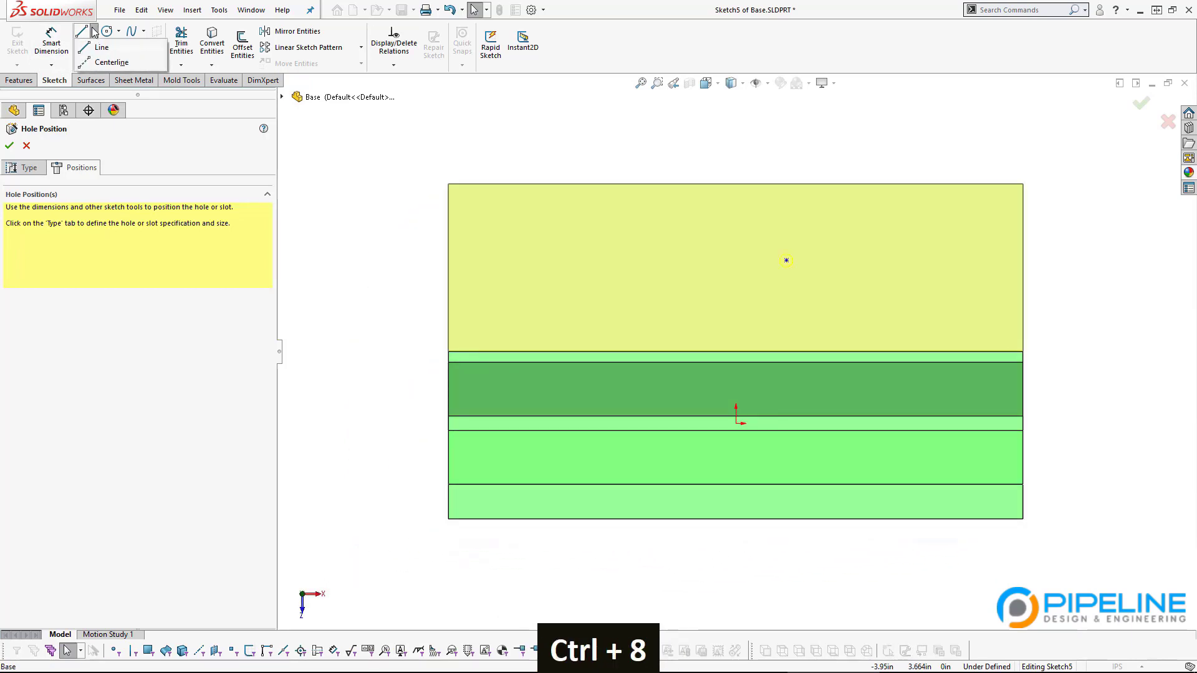
# Step: Draw a vertical centerline upward from the sketch origin
pyautogui.click(101, 53)
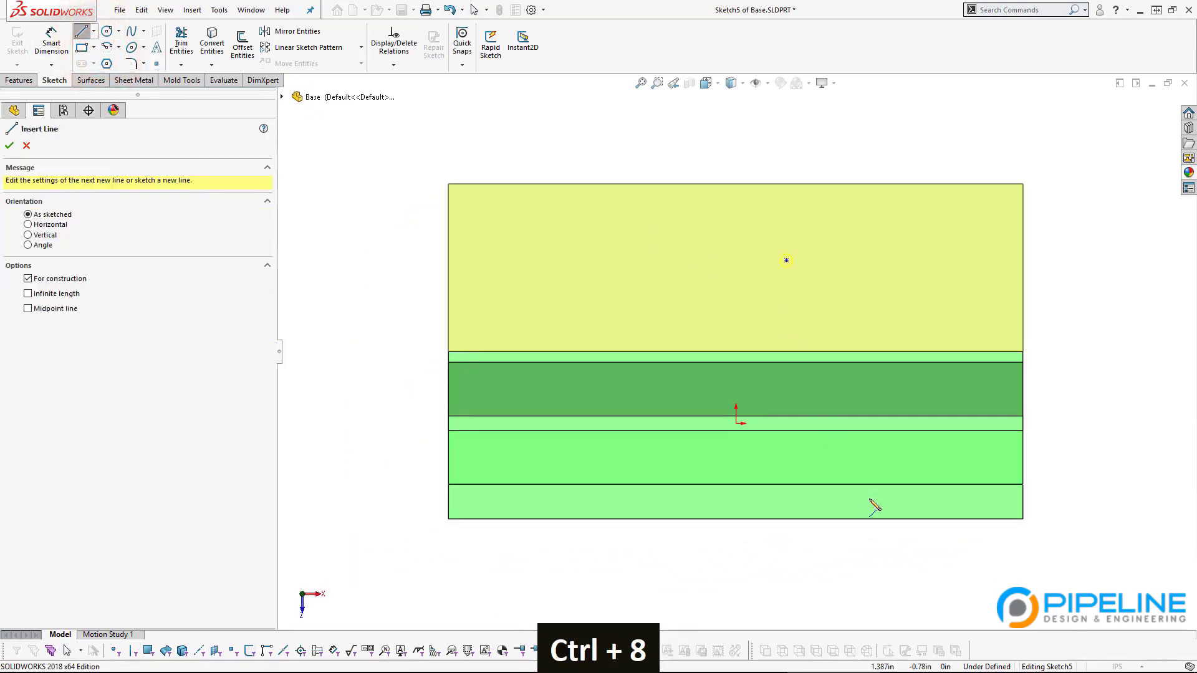
pyautogui.click(737, 424)
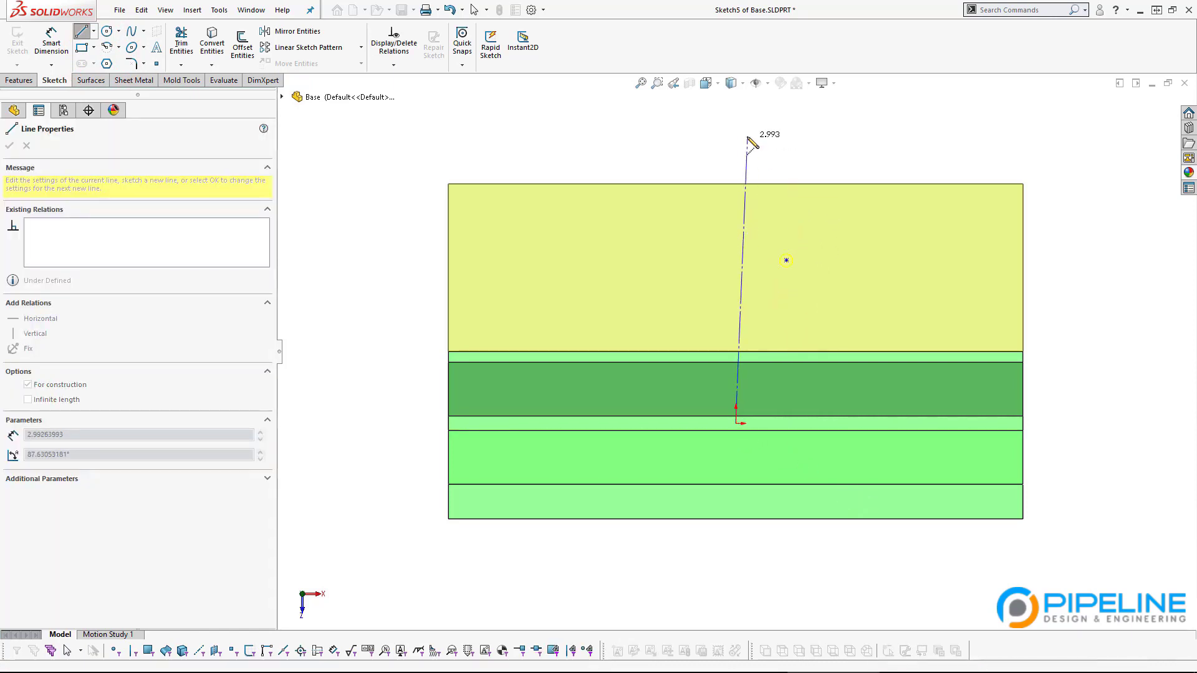
pyautogui.click(736, 133)
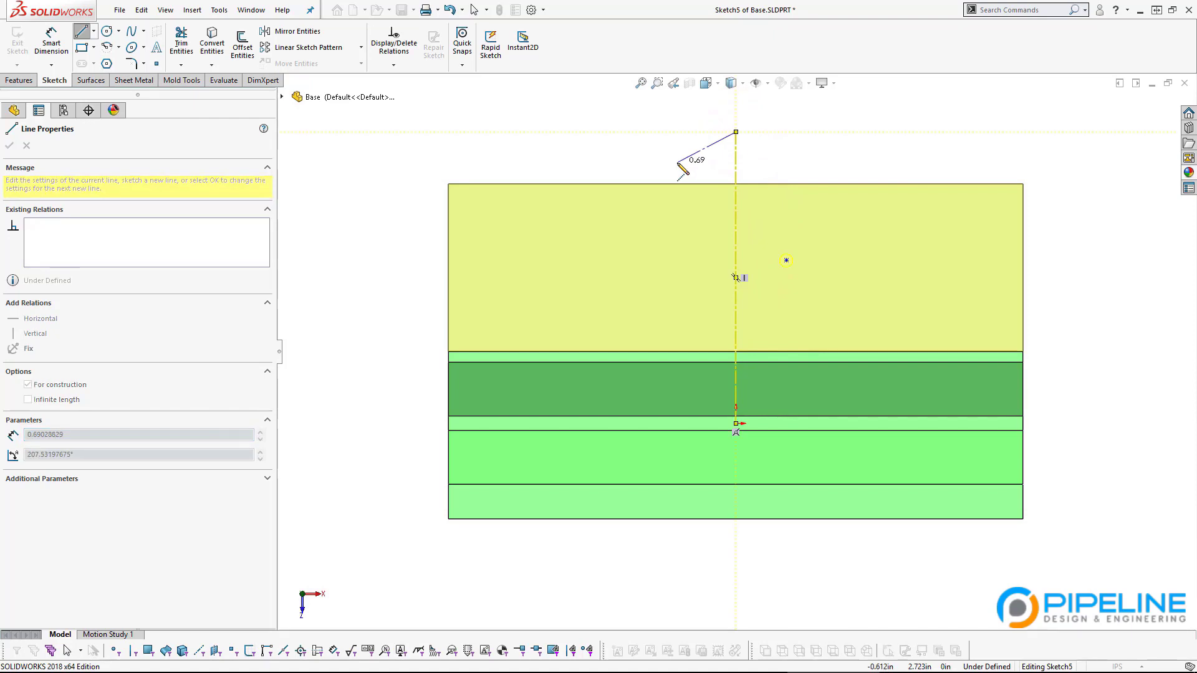
pyautogui.press('Escape')
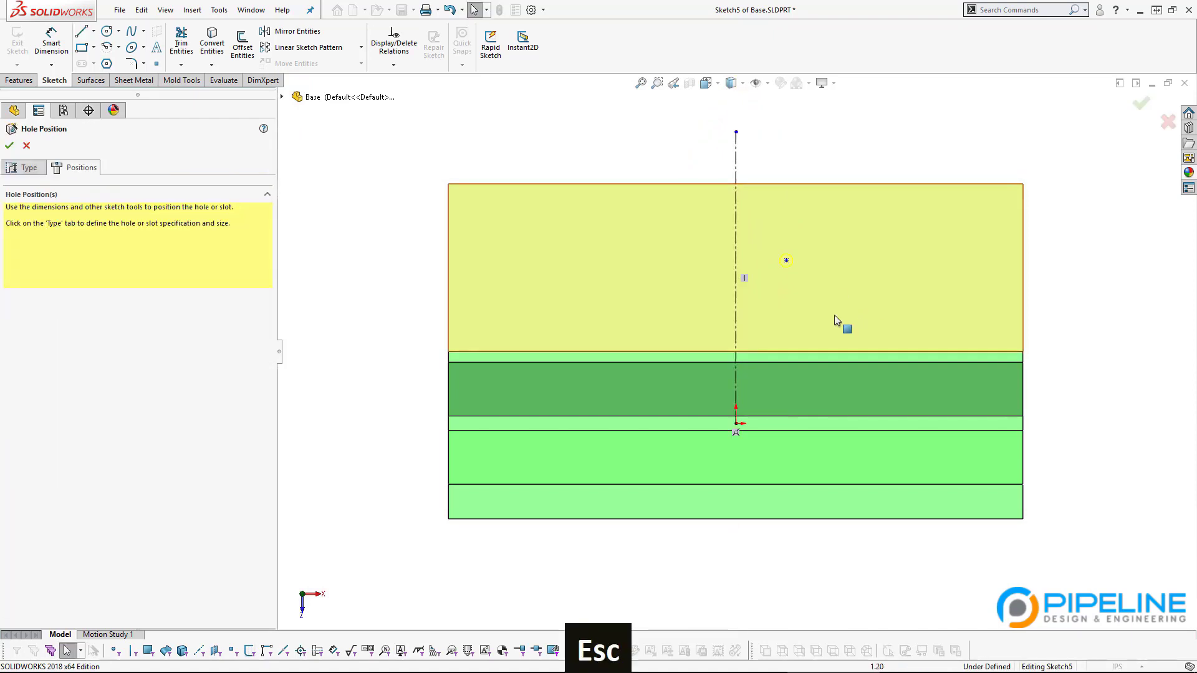
# Step: Draw a horizontal centerline from the right side ending at the origin
pyautogui.click(94, 31)
pyautogui.click(112, 63)
pyautogui.click(1053, 423)
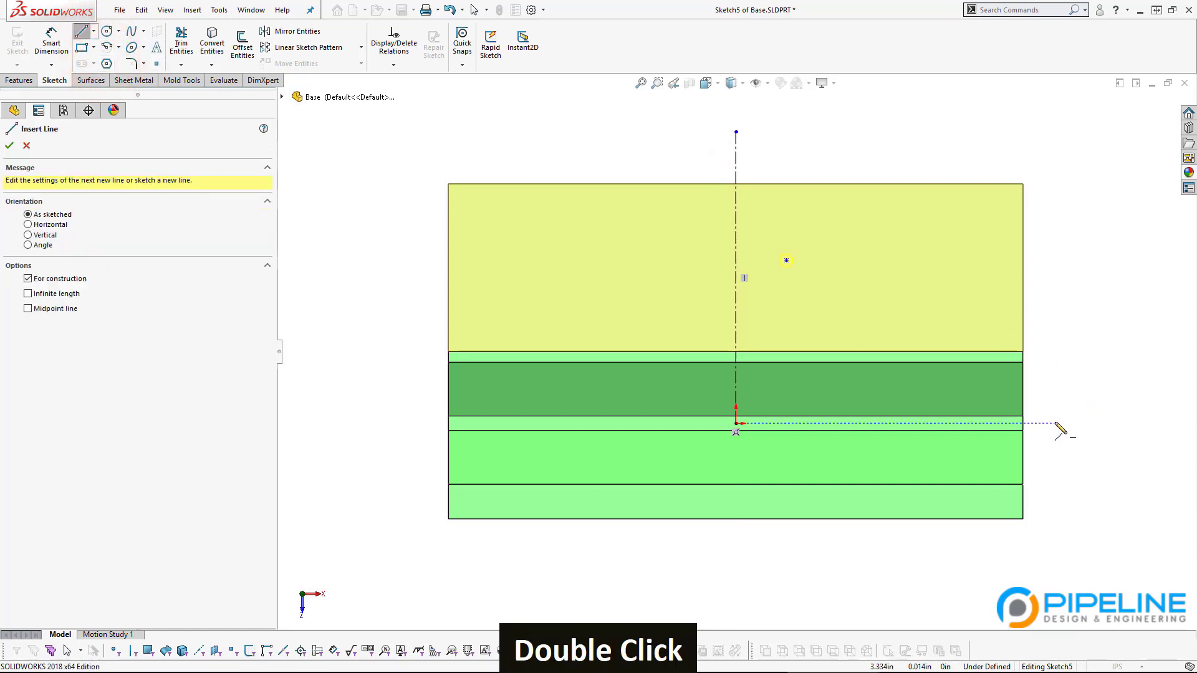
pyautogui.click(737, 424)
pyautogui.press('Escape')
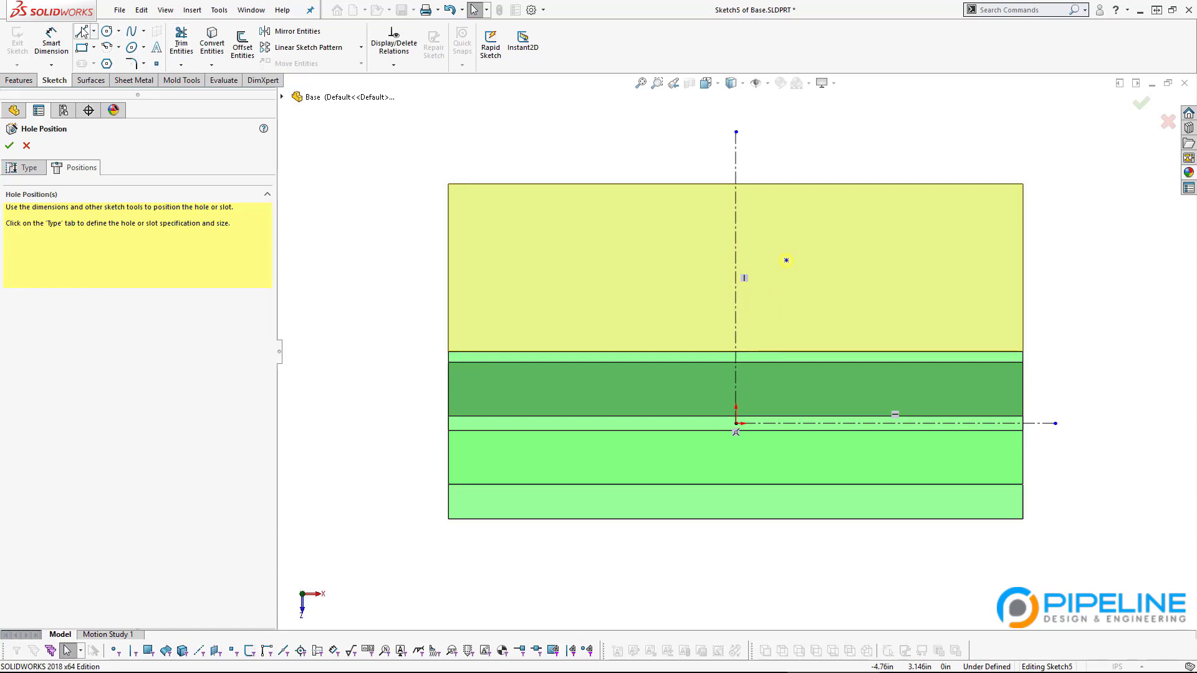
pyautogui.moveTo(304, 672)
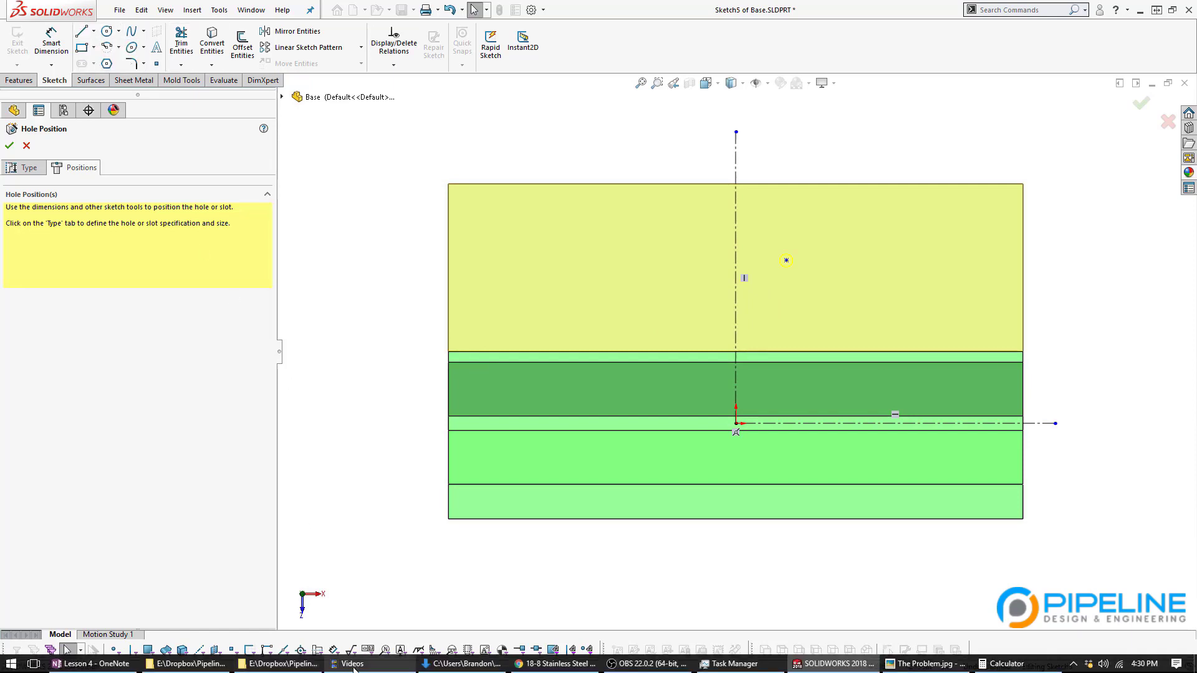
pyautogui.click(557, 664)
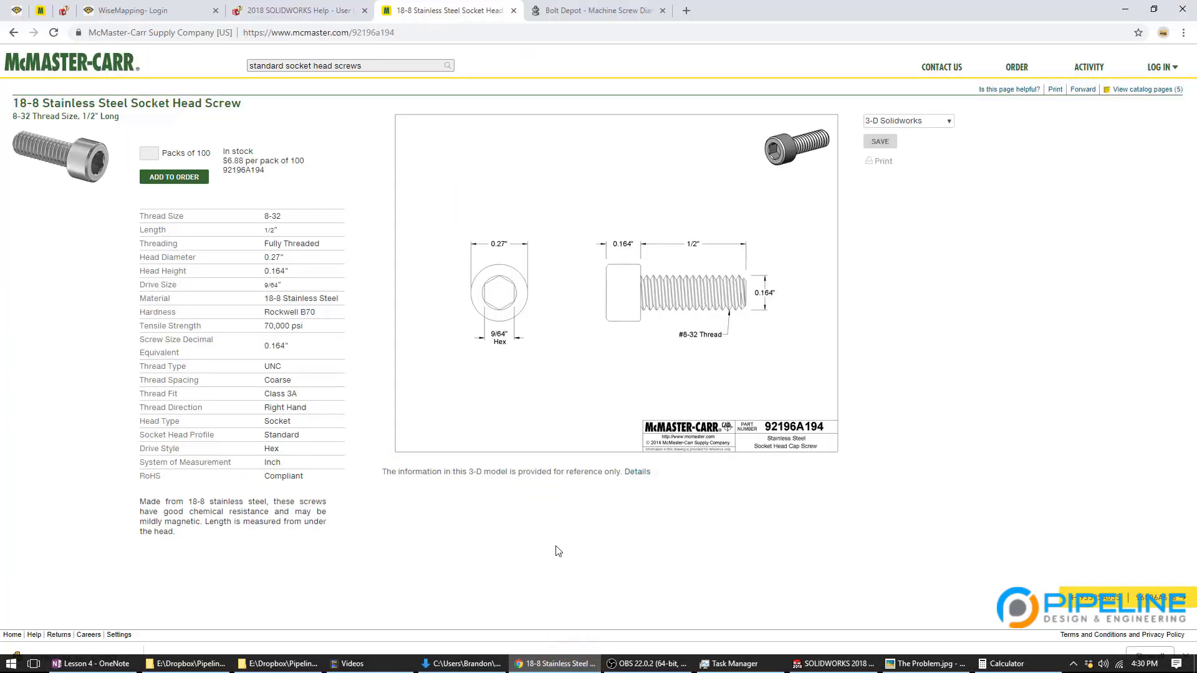
pyautogui.hotkey('alt', 'Left')
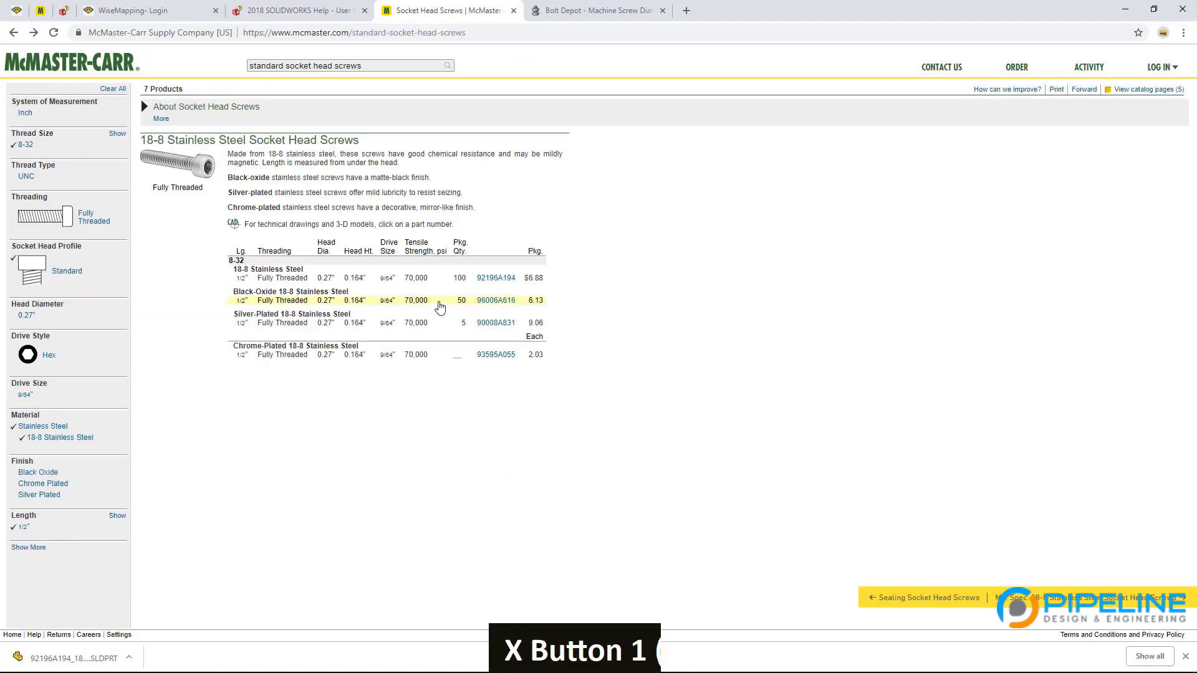
pyautogui.hotkey('alt', 'Left')
pyautogui.hotkey('alt', 'Left')
pyautogui.hotkey('alt', 'Left')
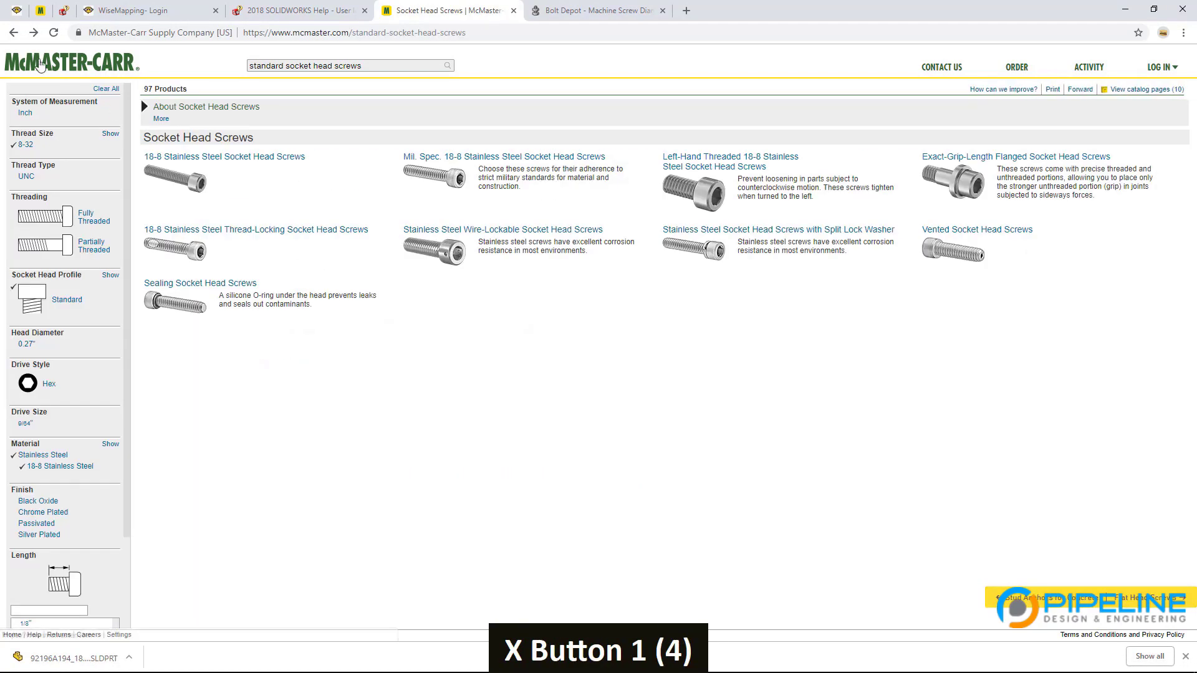
pyautogui.rightClick(16, 33)
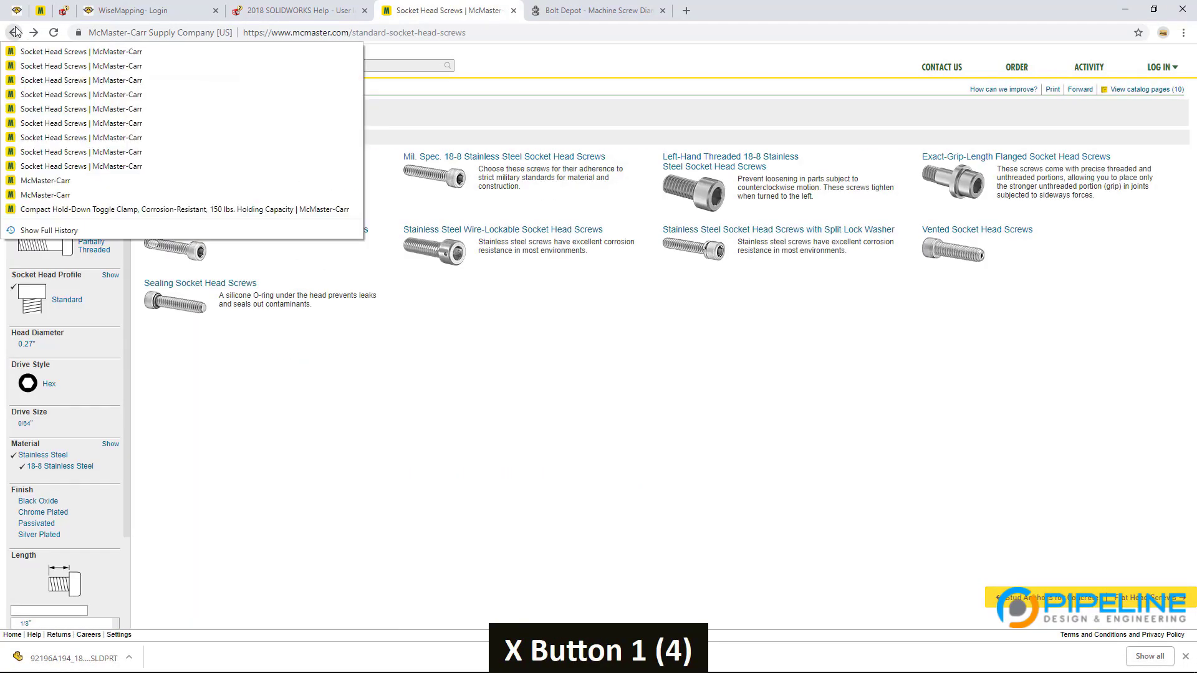
pyautogui.click(75, 181)
pyautogui.hotkey('alt', 'Left')
pyautogui.hotkey('alt', 'Left')
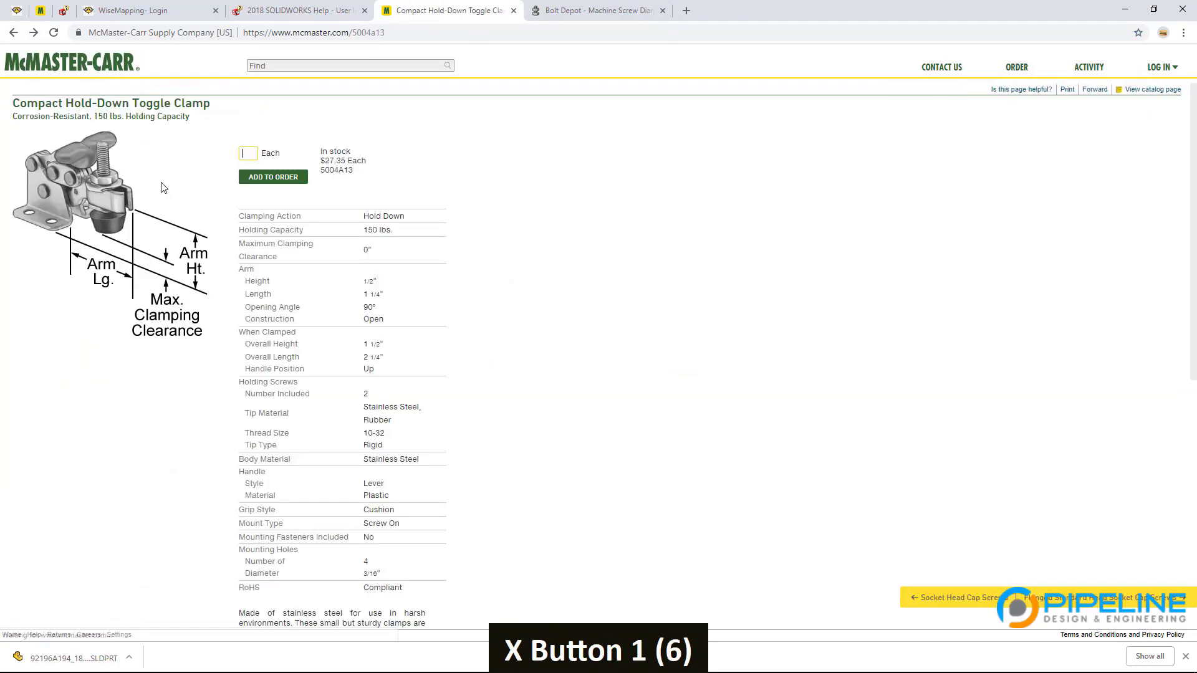
pyautogui.scroll(-7, 354, 301)
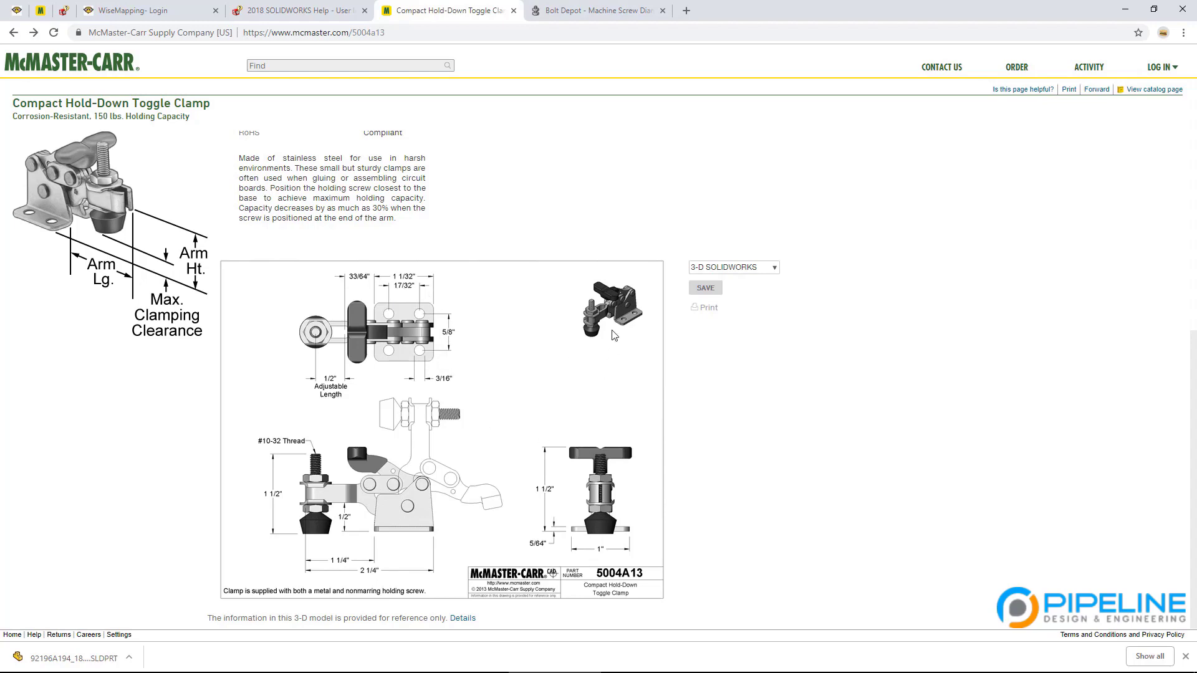
pyautogui.hotkey('alt', 'Tab')
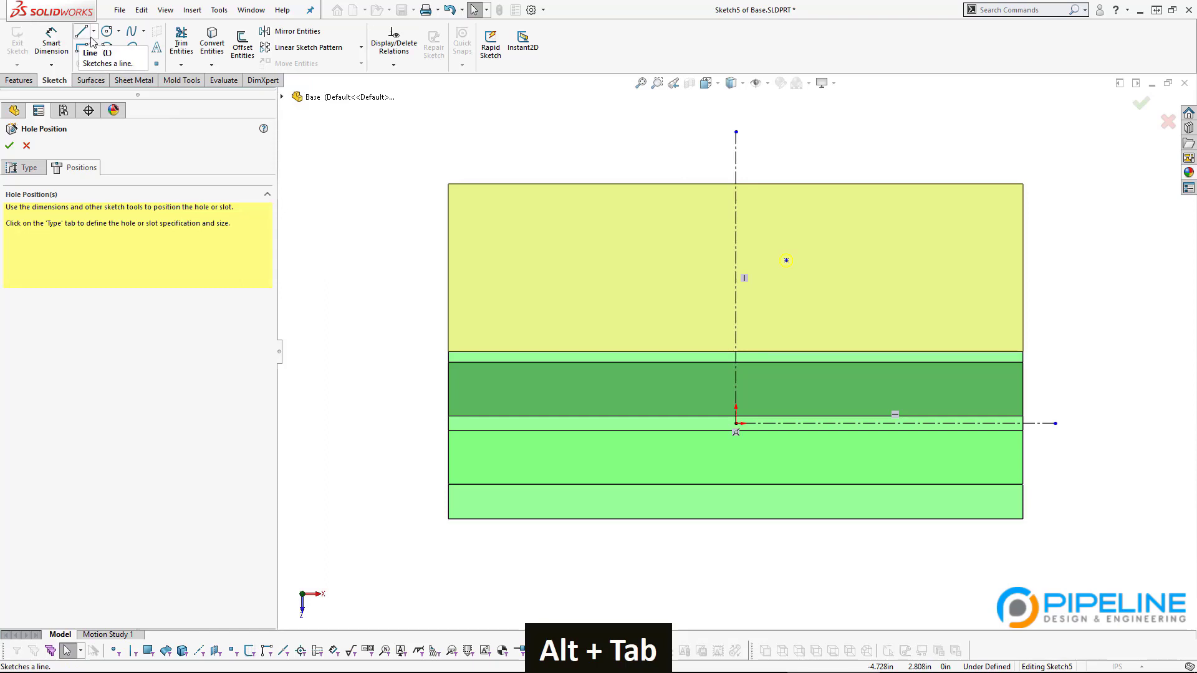
# Step: Dimension the hole point's doubled spacing across the vertical centerline to 5/8 (0.625 in)
pyautogui.click(51, 42)
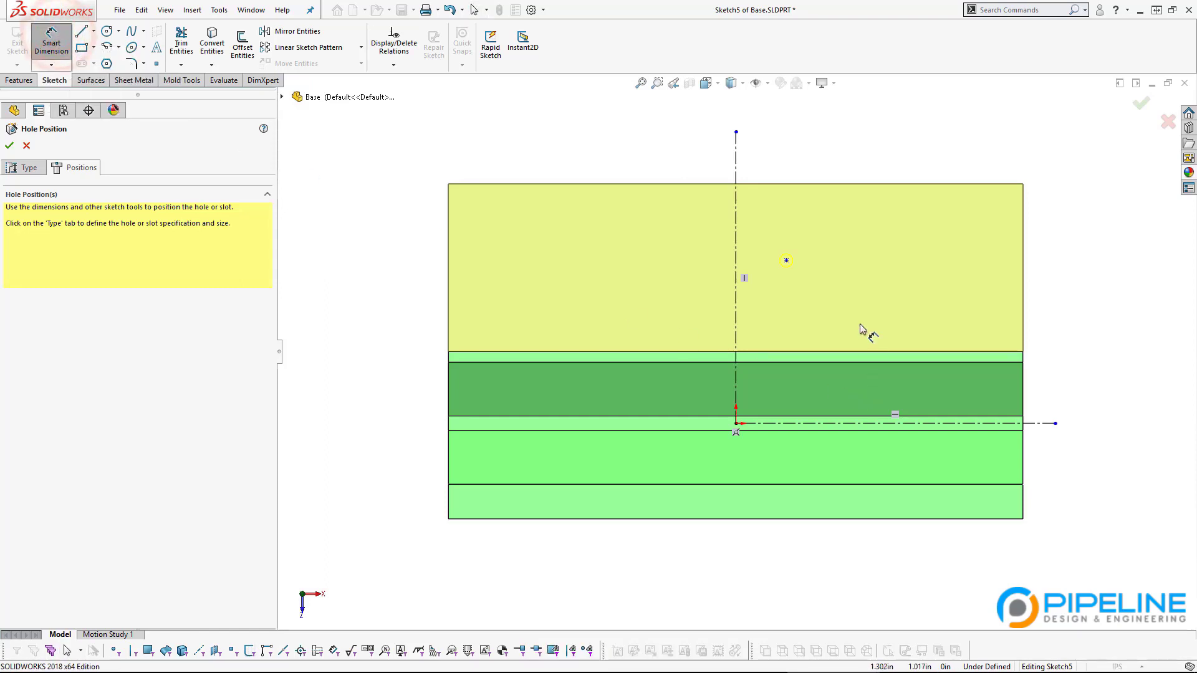
pyautogui.scroll(-3, 892, 314)
pyautogui.click(668, 200)
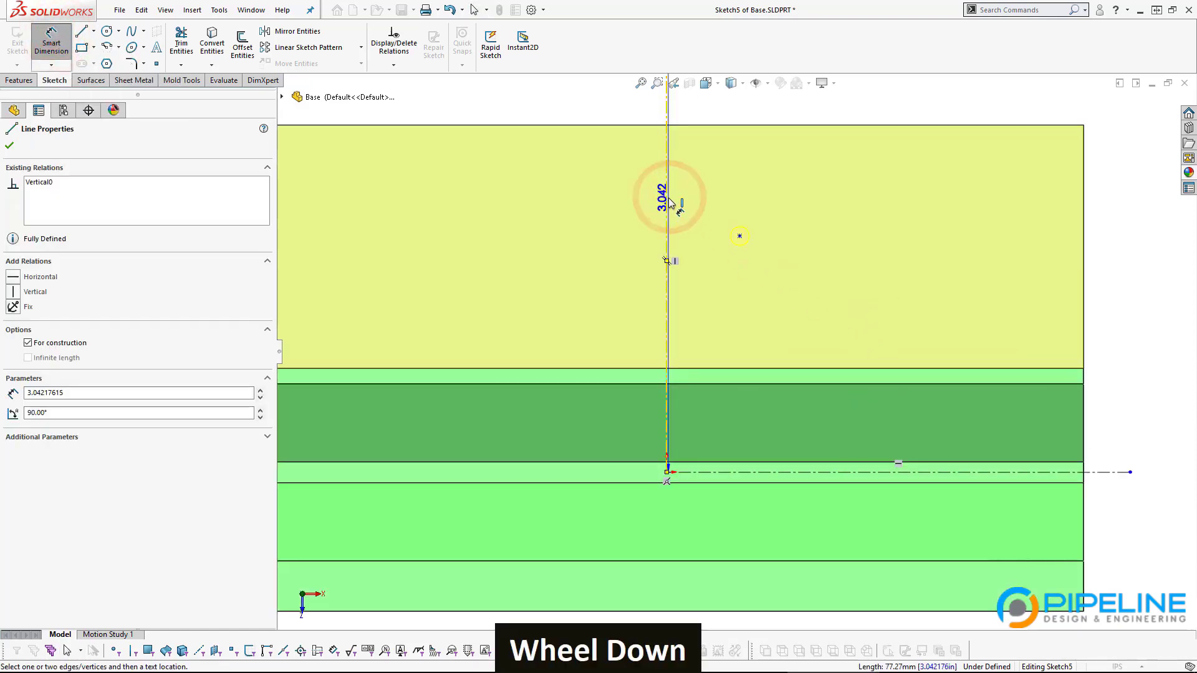
pyautogui.click(738, 237)
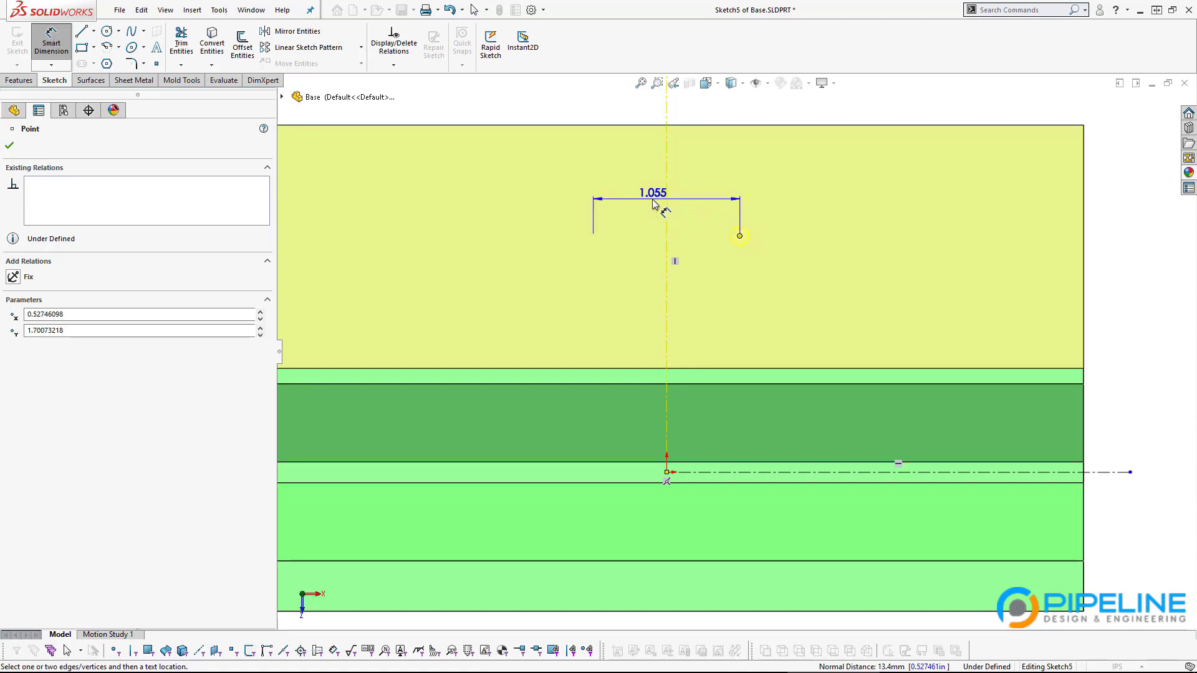
pyautogui.click(648, 176)
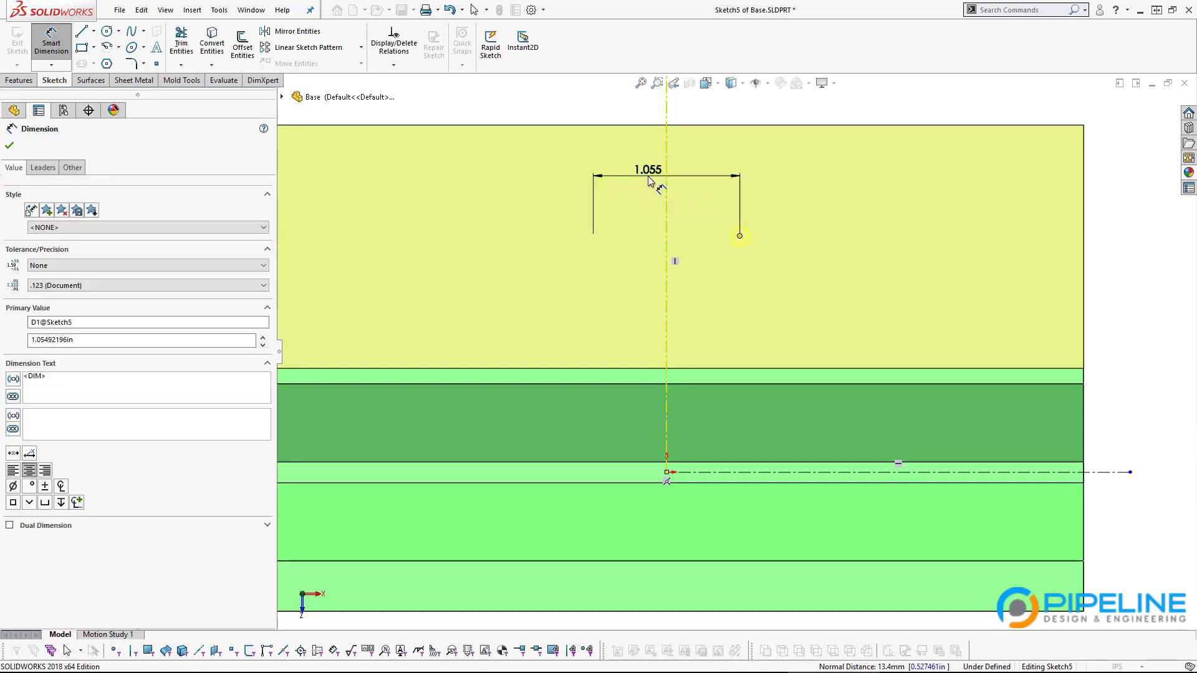
pyautogui.moveTo(650, 159); pyautogui.dragTo(655, 96)
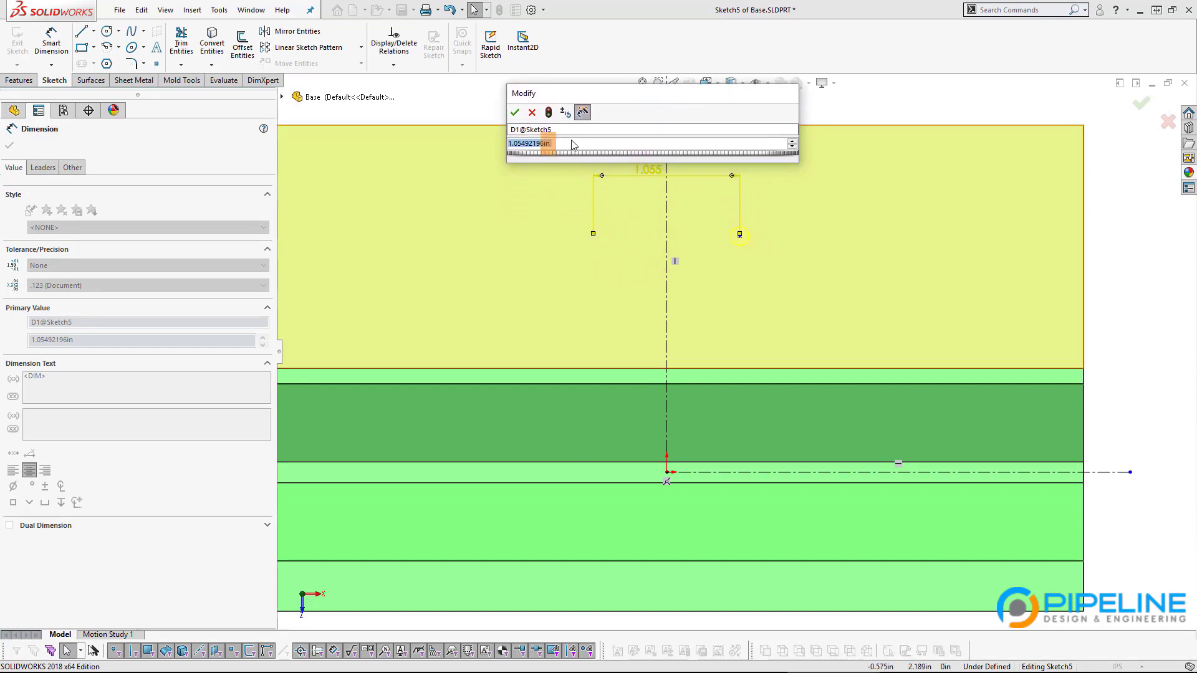
pyautogui.hotkey('alt', 'Tab')
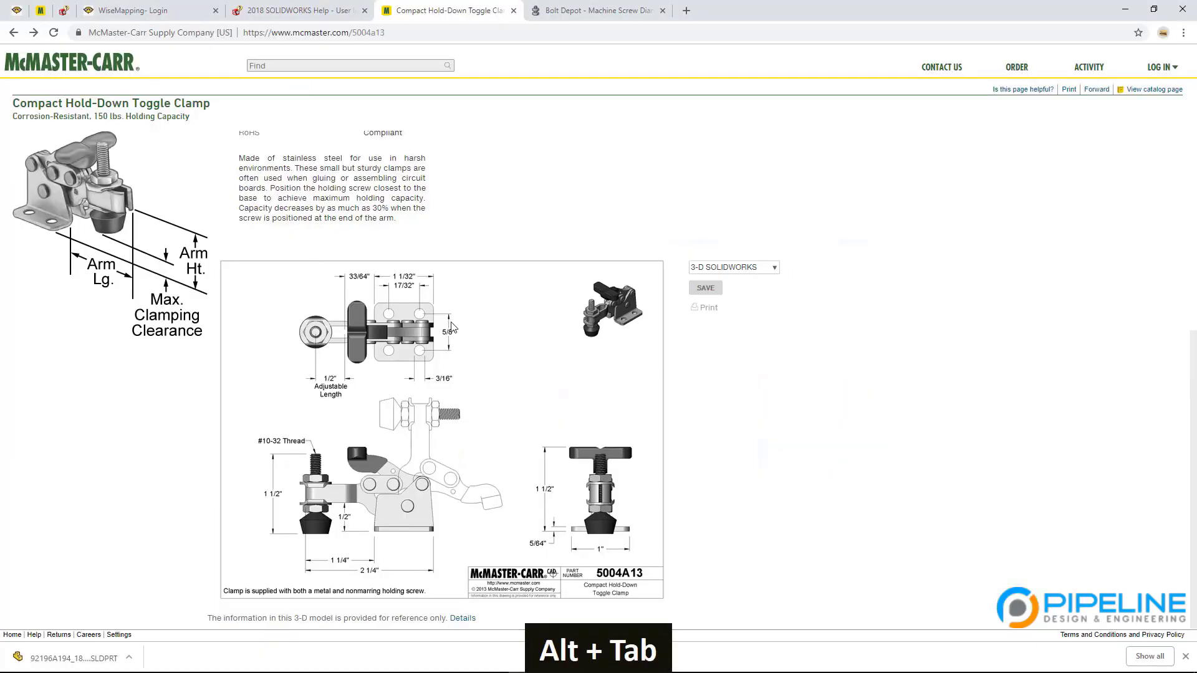
pyautogui.hotkey('alt', 'Tab')
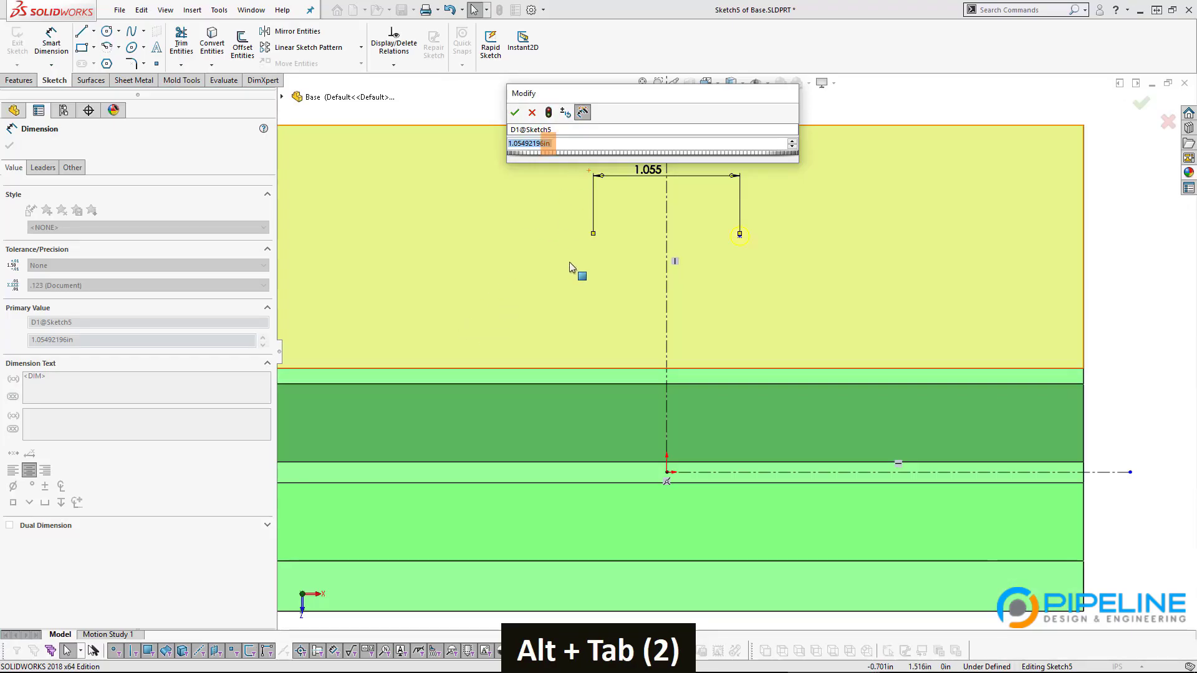
pyautogui.write('5')
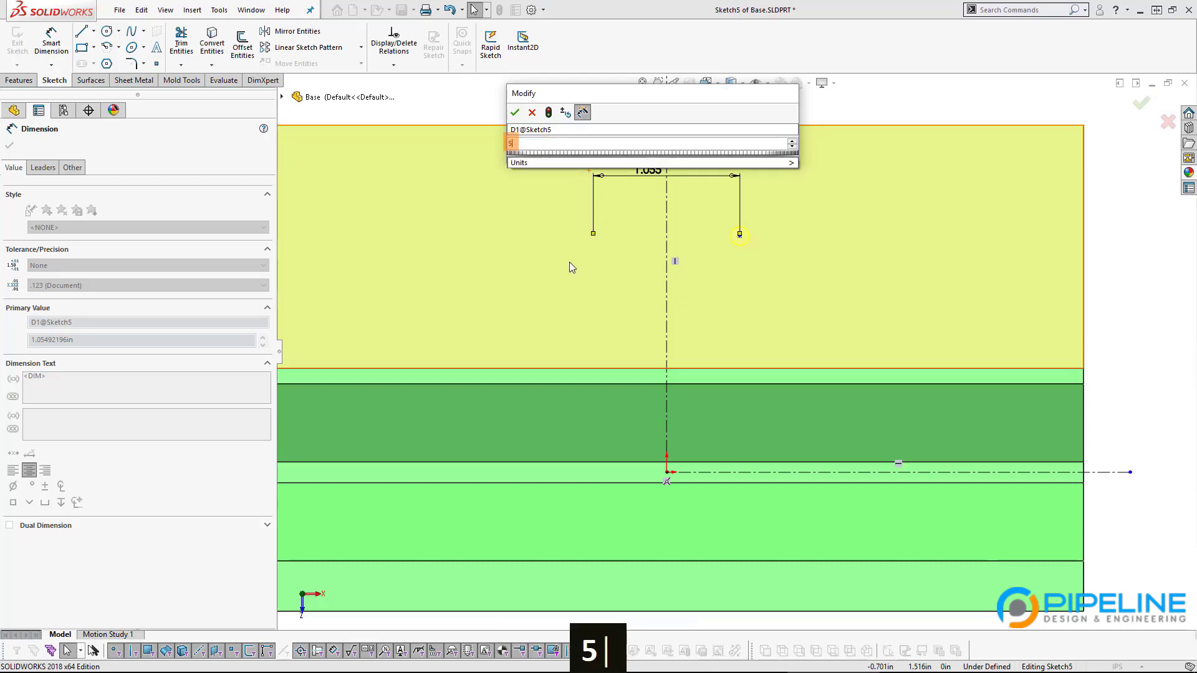
pyautogui.write('/8')
pyautogui.press('Return')
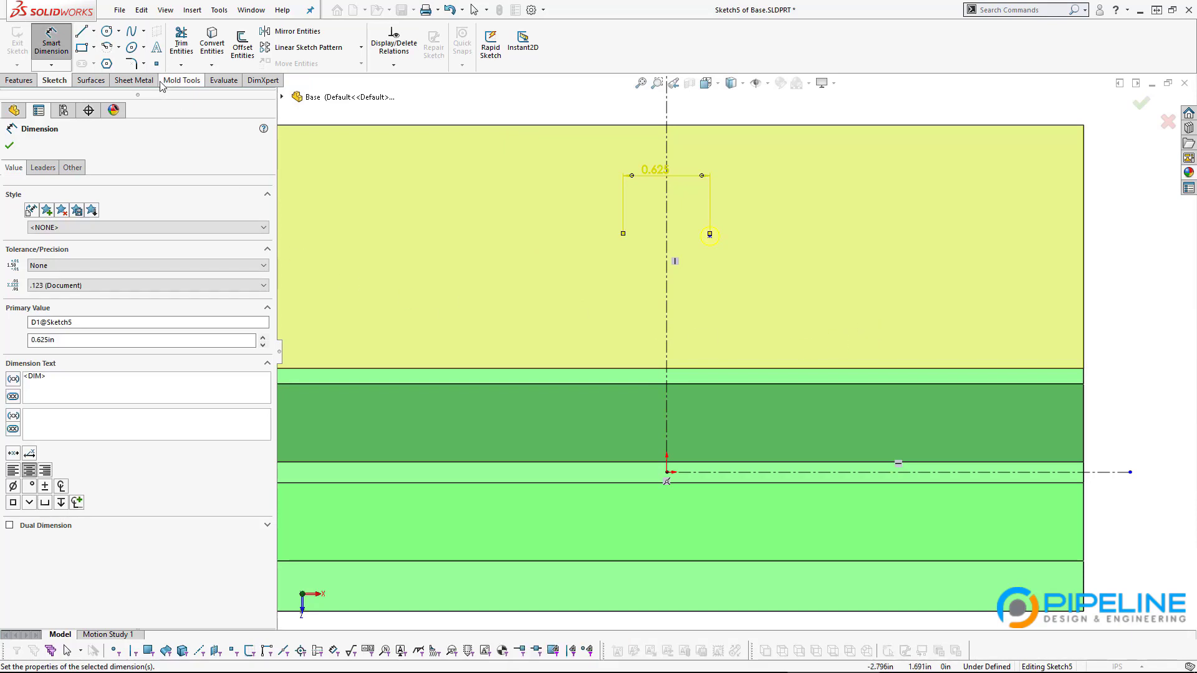
# Step: Add a second hole point below the first one
pyautogui.press('Escape')
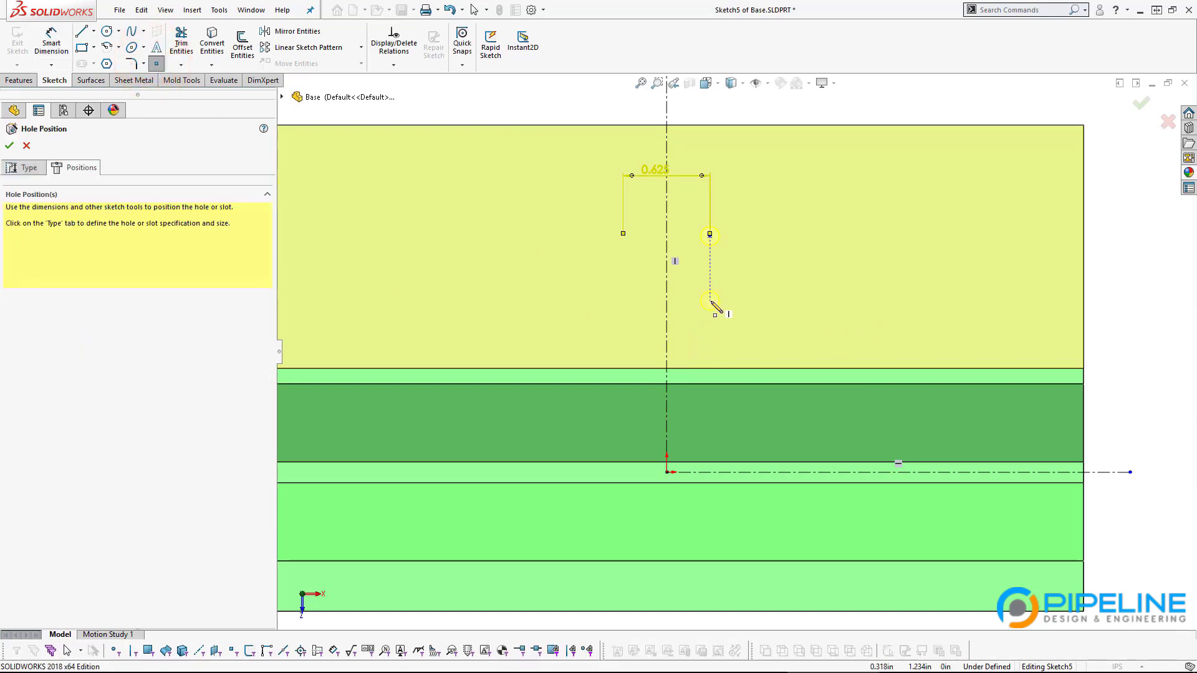
pyautogui.click(710, 300)
pyautogui.press('Return')
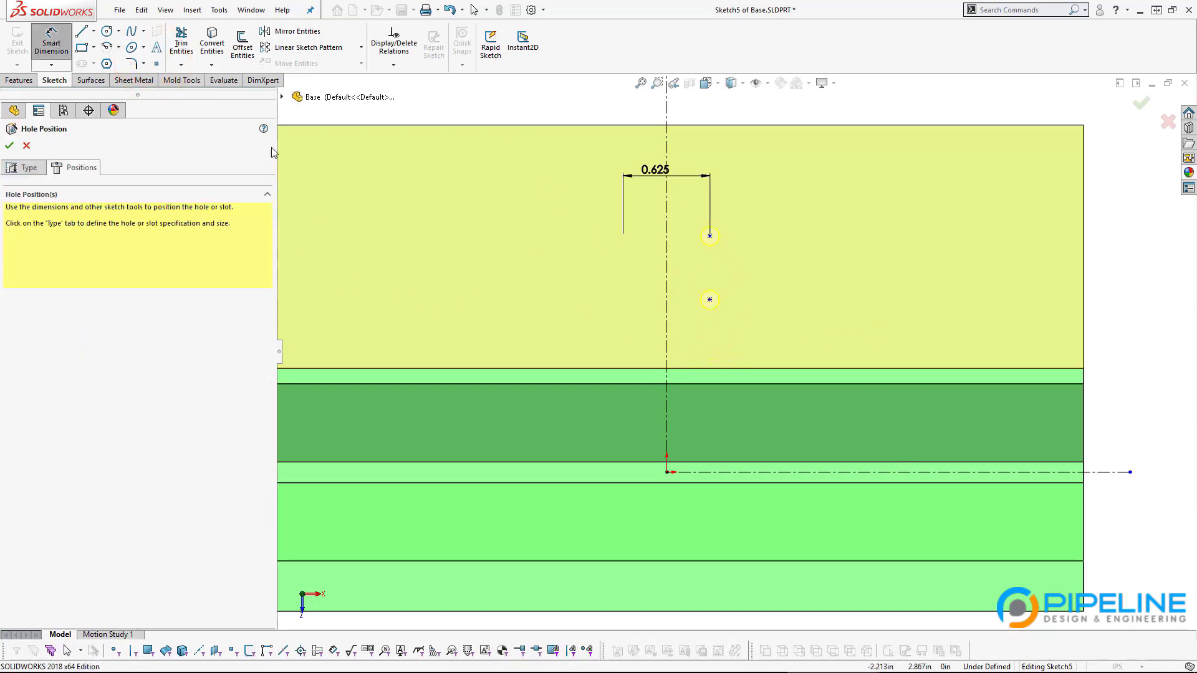
# Step: Dimension the two hole points 17/32 (0.531 in) apart vertically
pyautogui.click(710, 300)
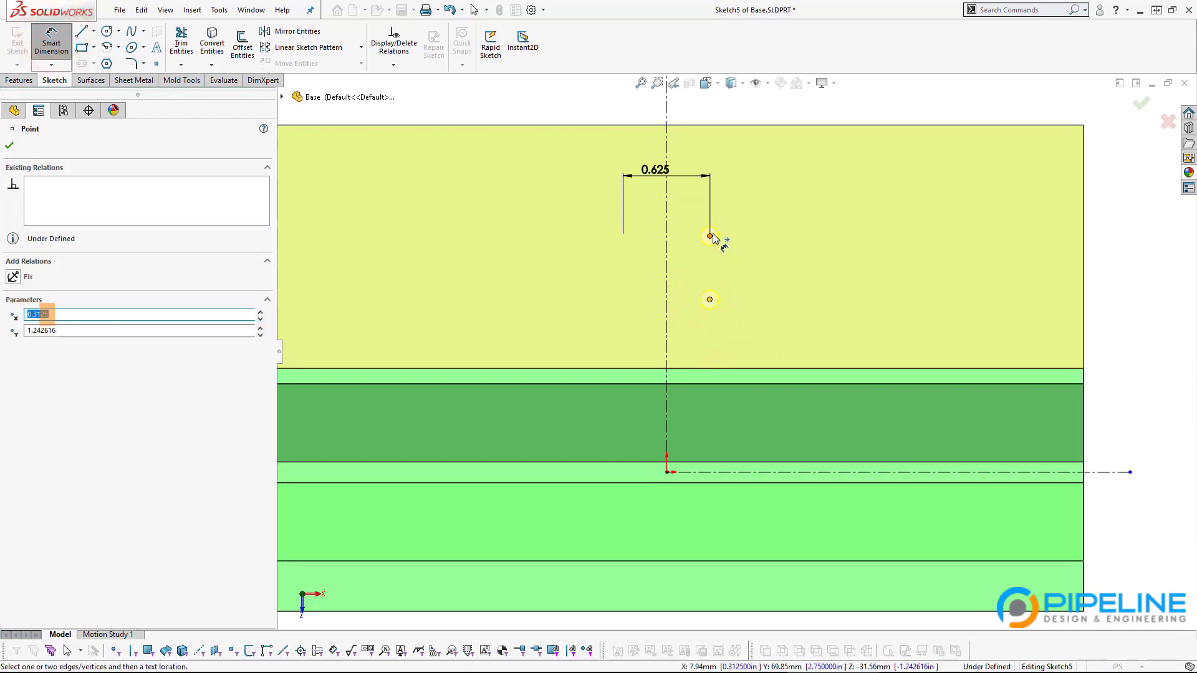
pyautogui.click(709, 237)
pyautogui.click(750, 275)
pyautogui.hotkey('alt', 'Tab')
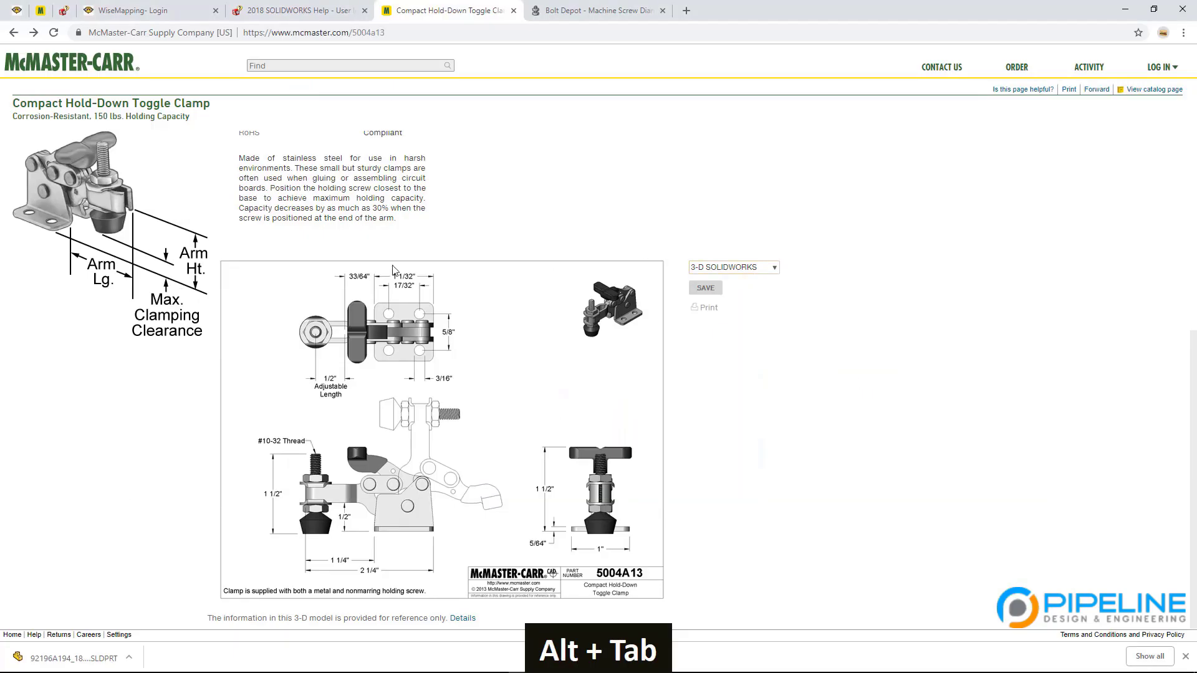
pyautogui.hotkey('alt', 'Tab')
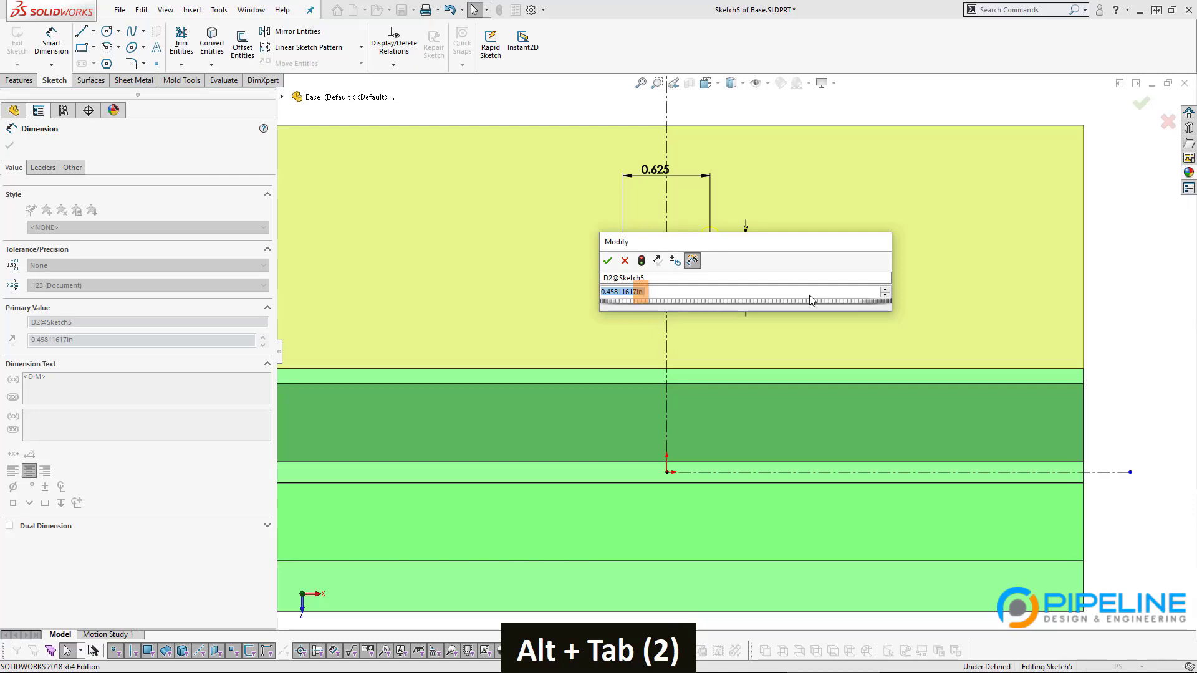
pyautogui.write('17/32')
pyautogui.press('Return')
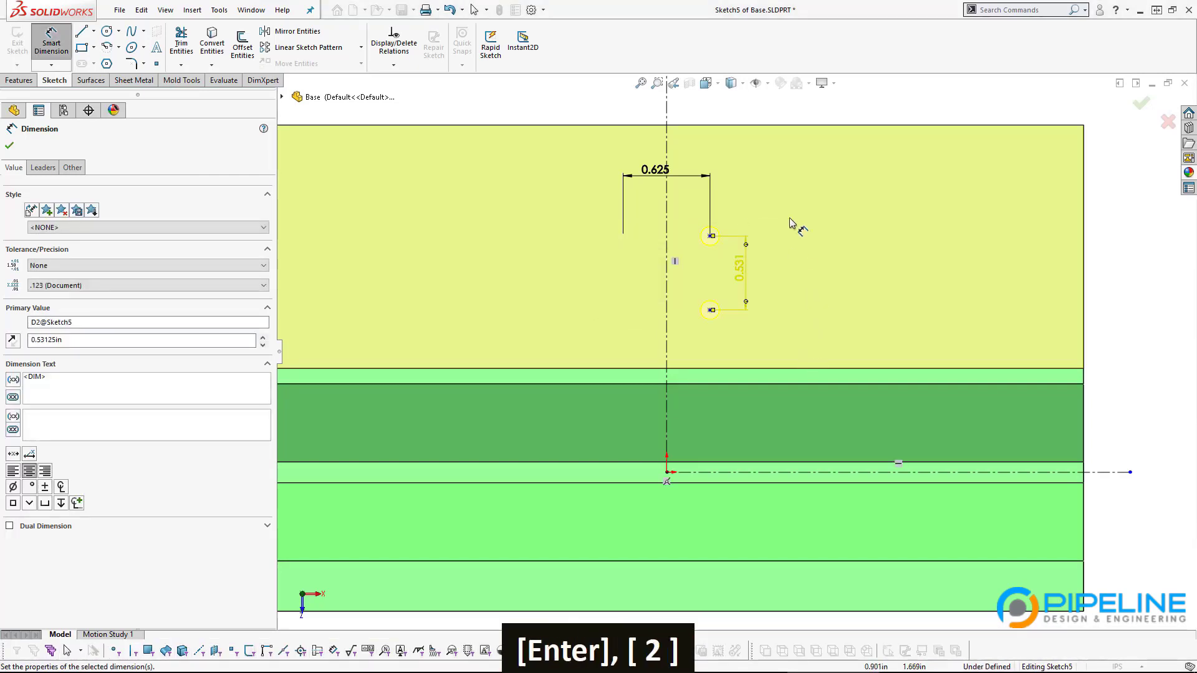
pyautogui.scroll(-1, 814, 368)
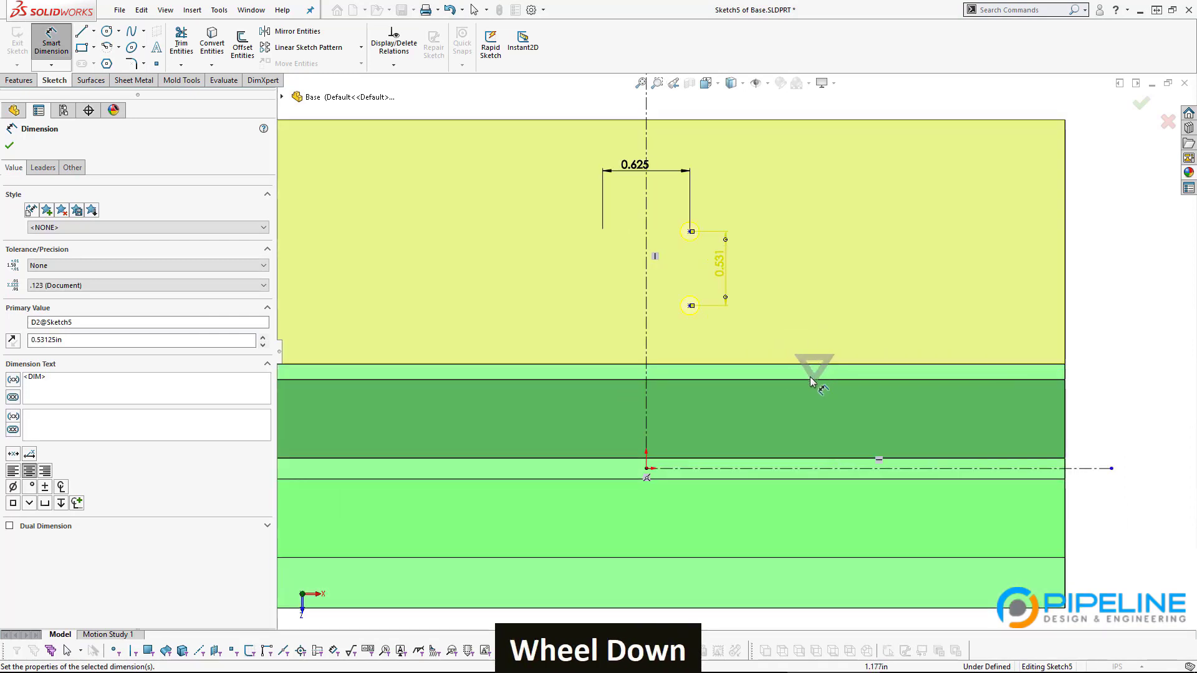
# Step: Begin dimensioning the lower point's height above the horizontal centerline, checking the clamp drawing
pyautogui.click(694, 468)
pyautogui.click(689, 306)
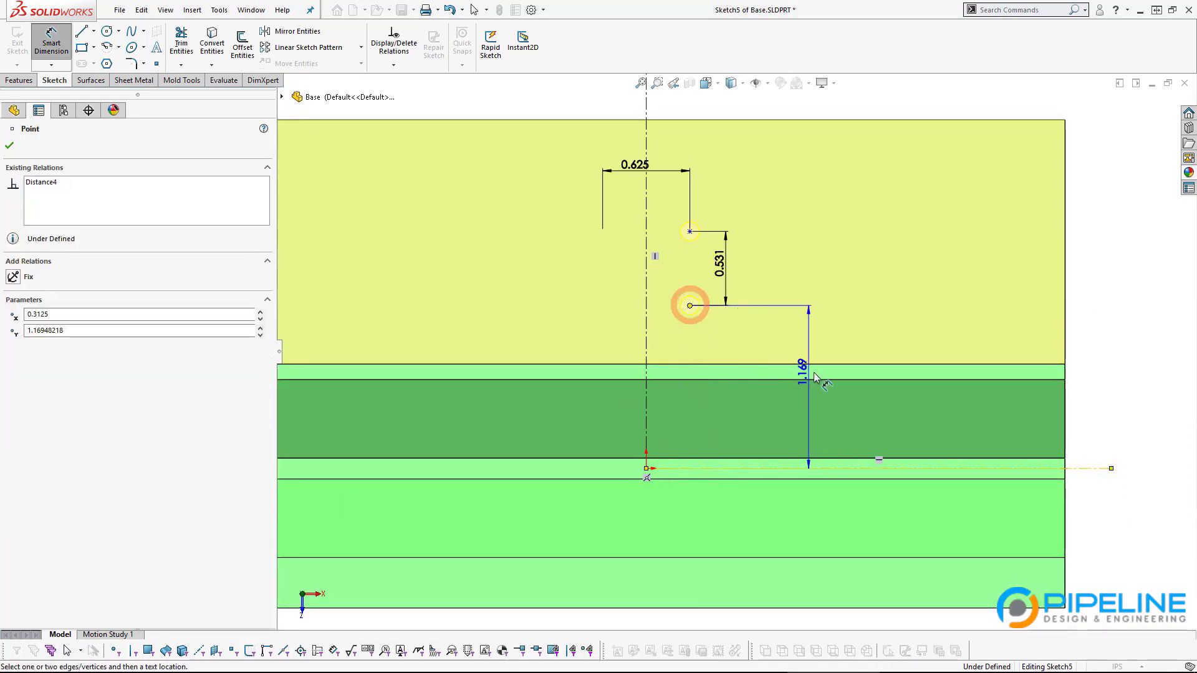
pyautogui.click(933, 399)
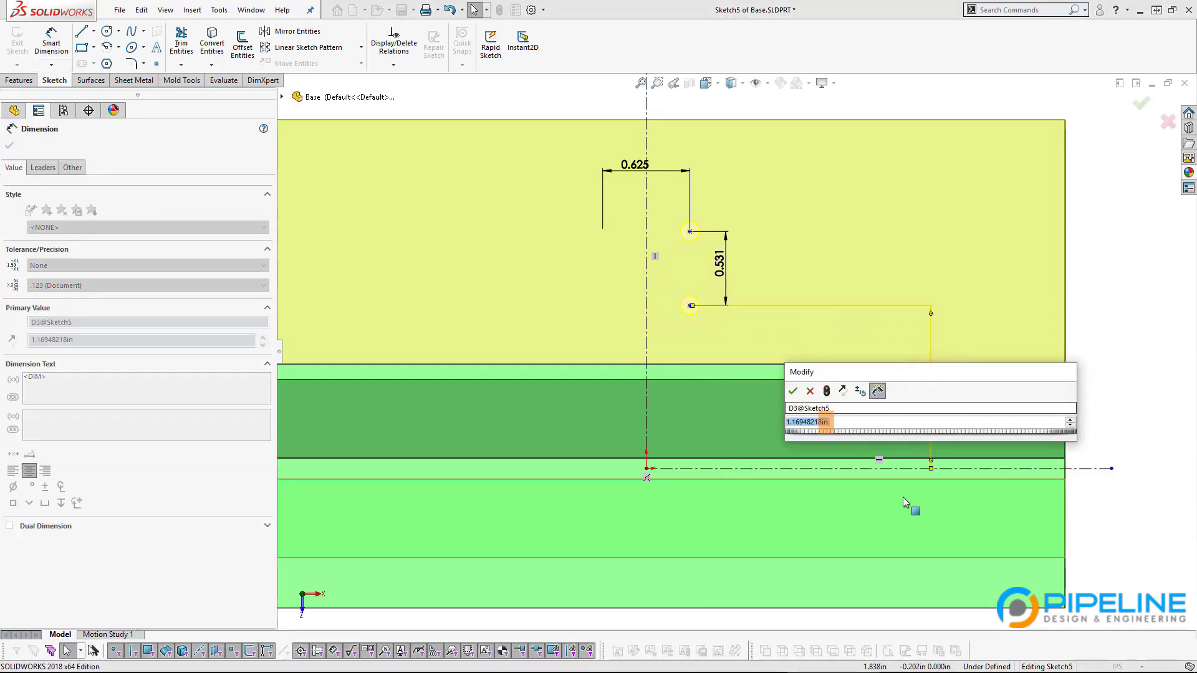
pyautogui.hotkey('alt', 'Tab')
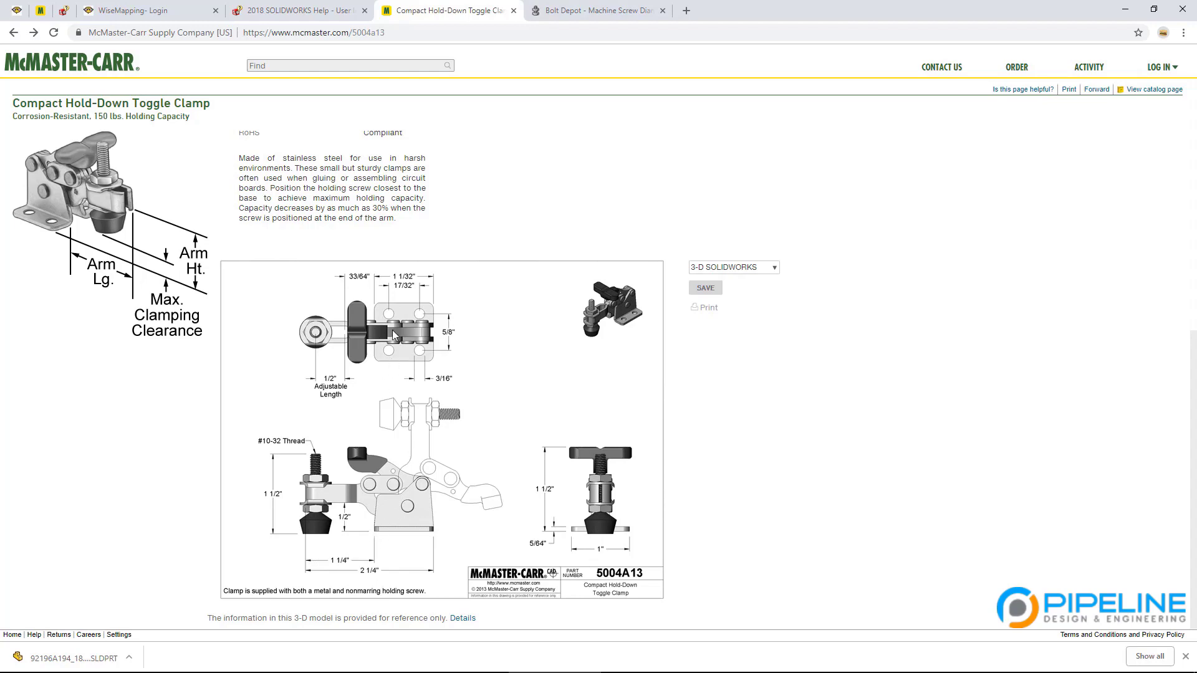
# Step: Check the 5004A13 clamp drawing's 5/8" hole spacing and 3/16" edge offset, then return to the part
pyautogui.hotkey('alt', 'Tab')
pyautogui.hotkey('alt', 'Tab')
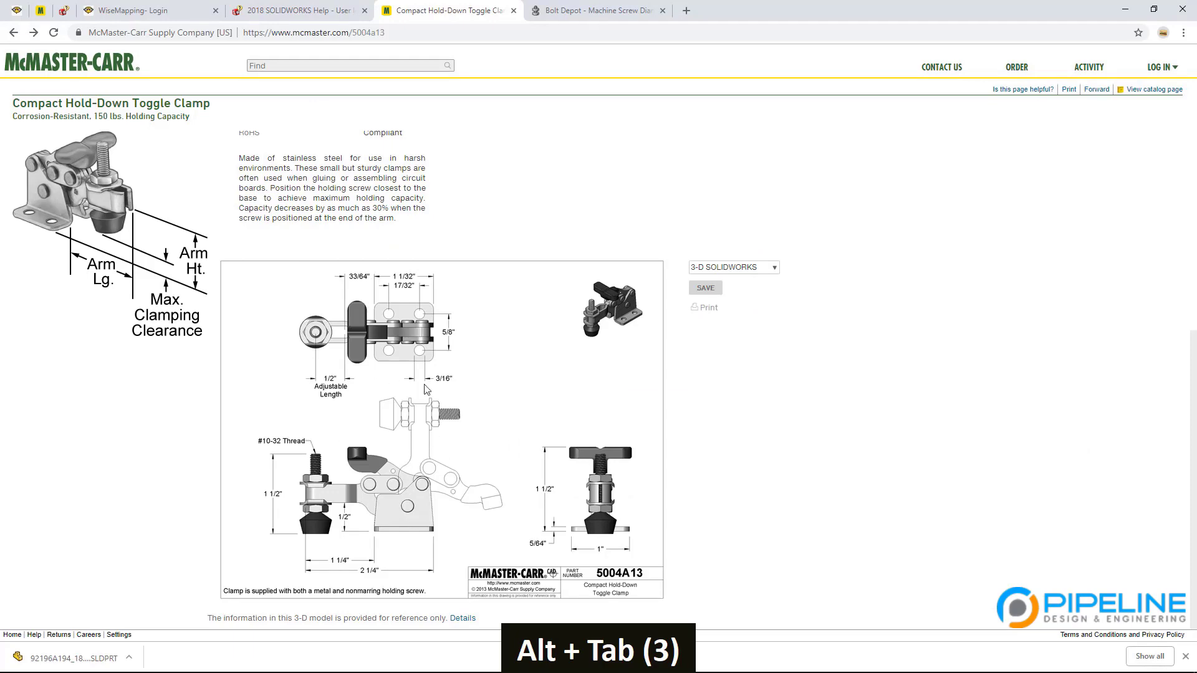
pyautogui.hotkey('alt', 'Tab')
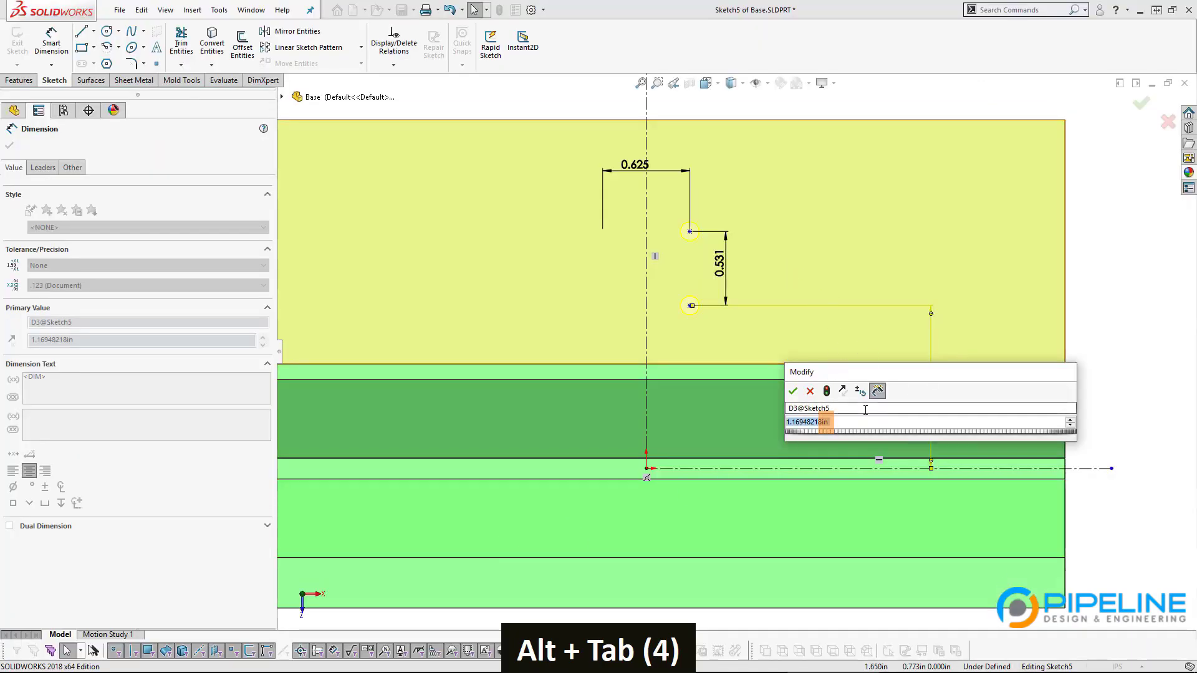
# Step: Dimension the lower hole point 1.000 in above the centerline
pyautogui.write('1')
pyautogui.press('Return')
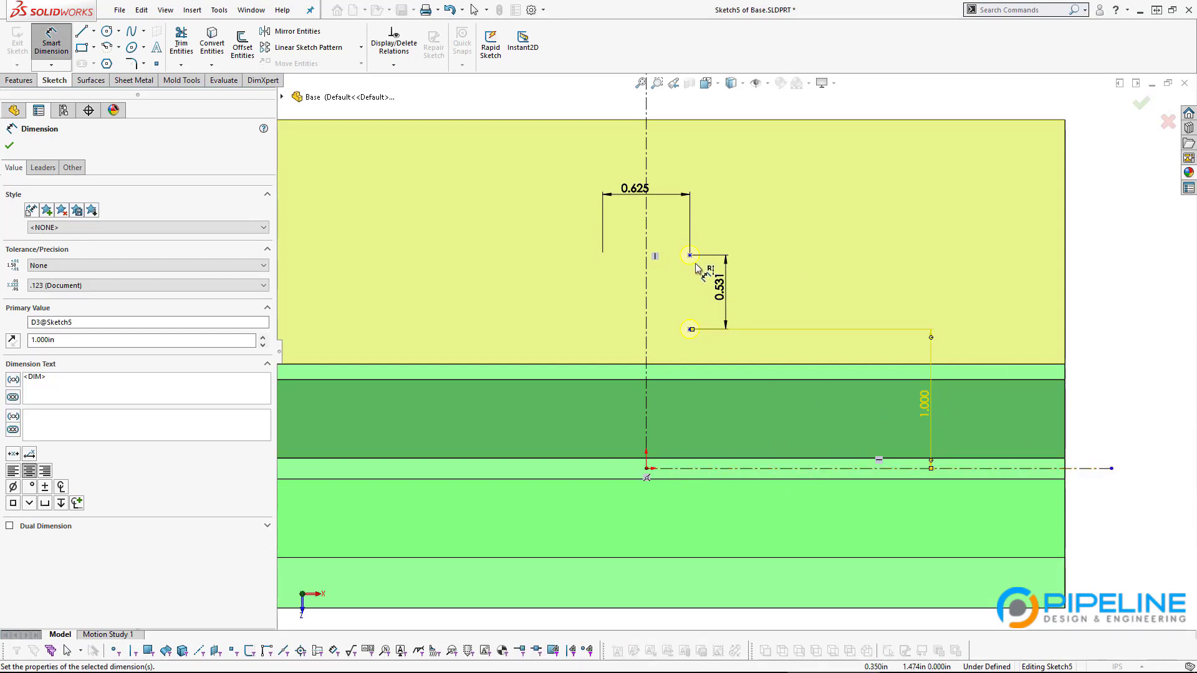
pyautogui.scroll(-3, 711, 268)
pyautogui.press('Escape')
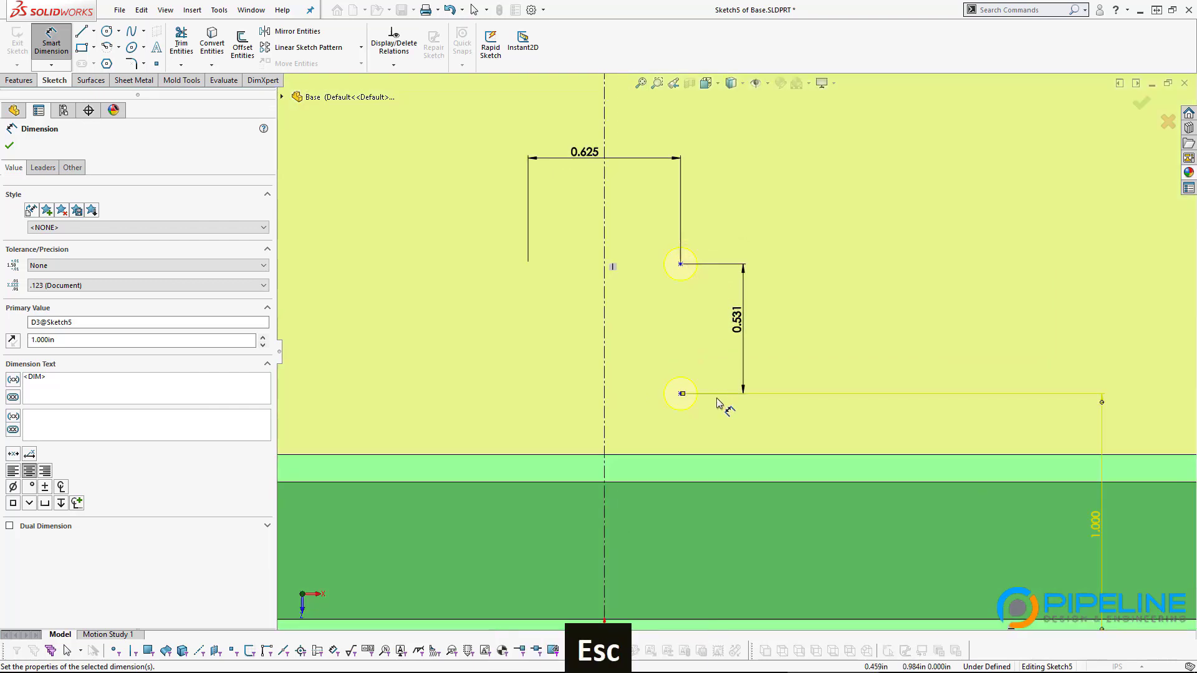
pyautogui.press('Escape')
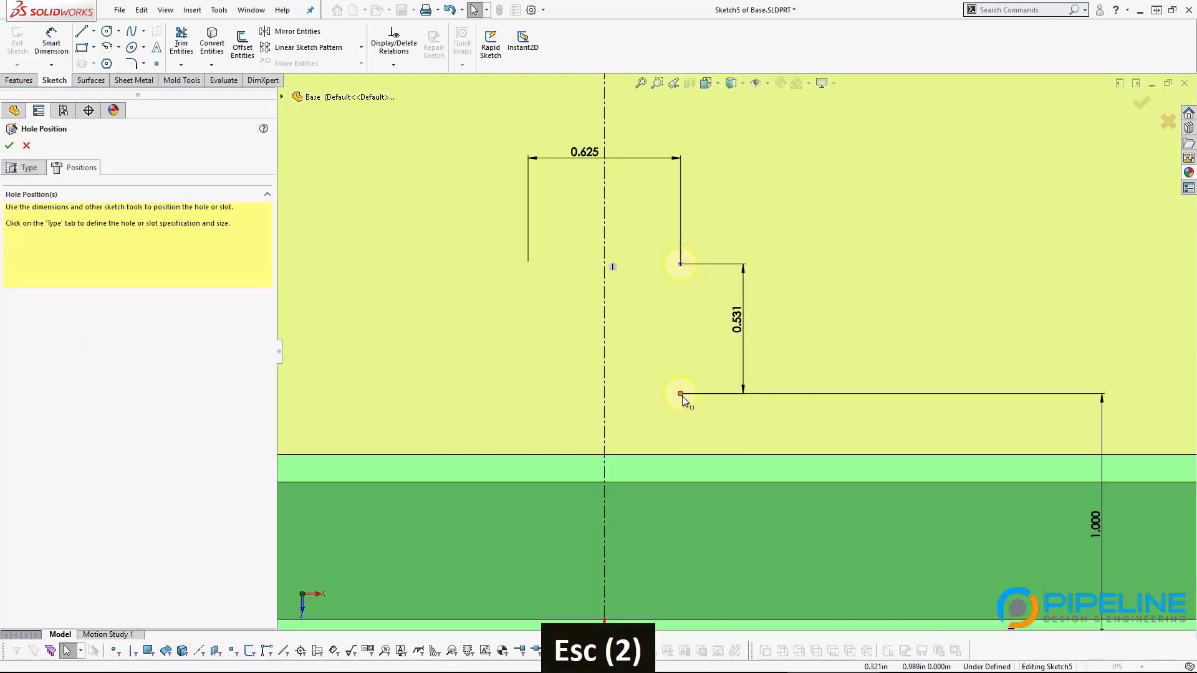
# Step: Make the lower and upper hole points vertical so the sketch becomes fully defined
pyautogui.click(680, 396)
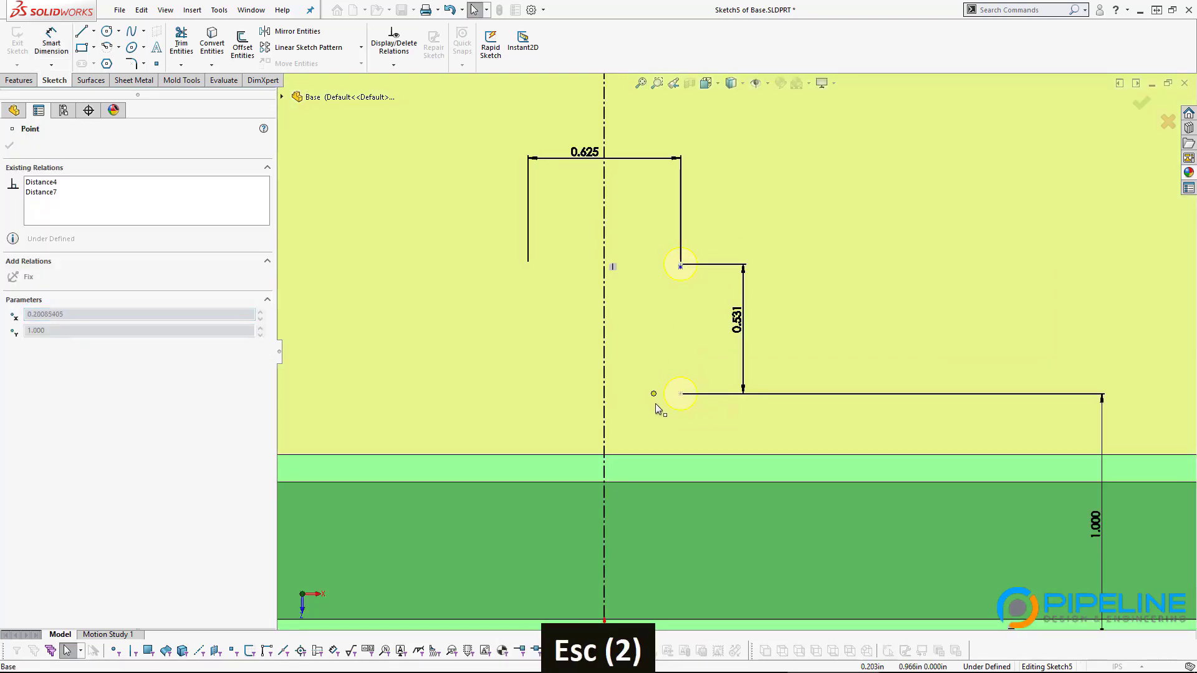
pyautogui.moveTo(716, 415); pyautogui.dragTo(667, 428)
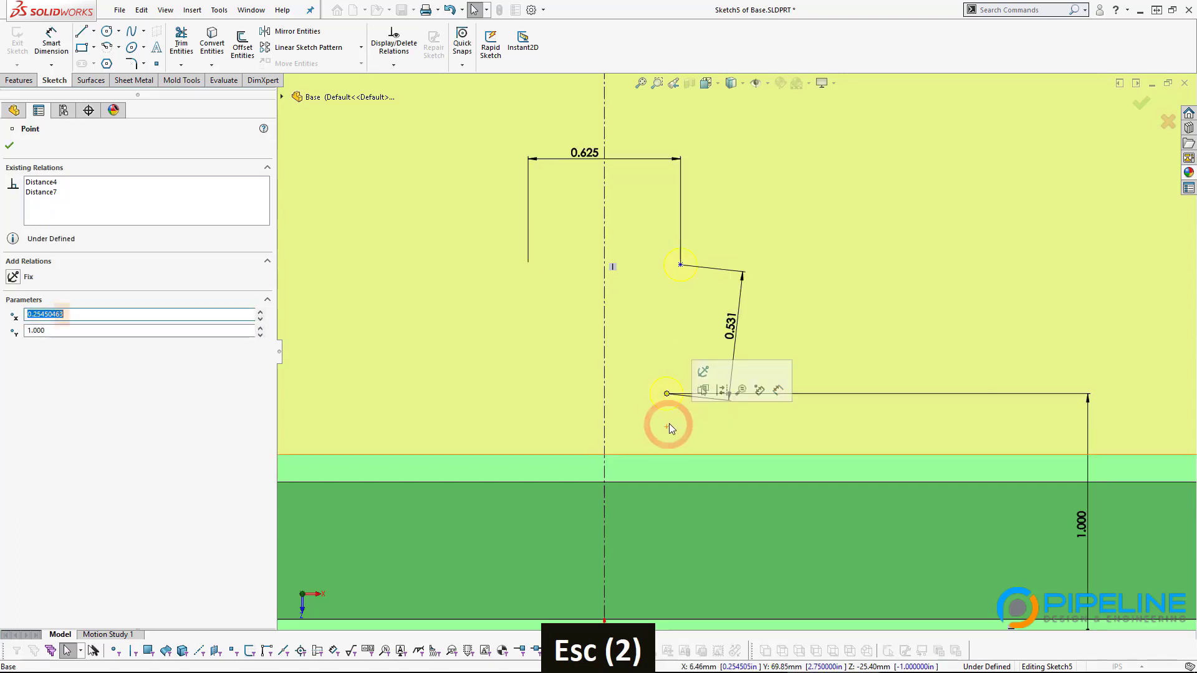
pyautogui.keyDown('ctrl'); pyautogui.click(680, 265); pyautogui.keyUp('ctrl')
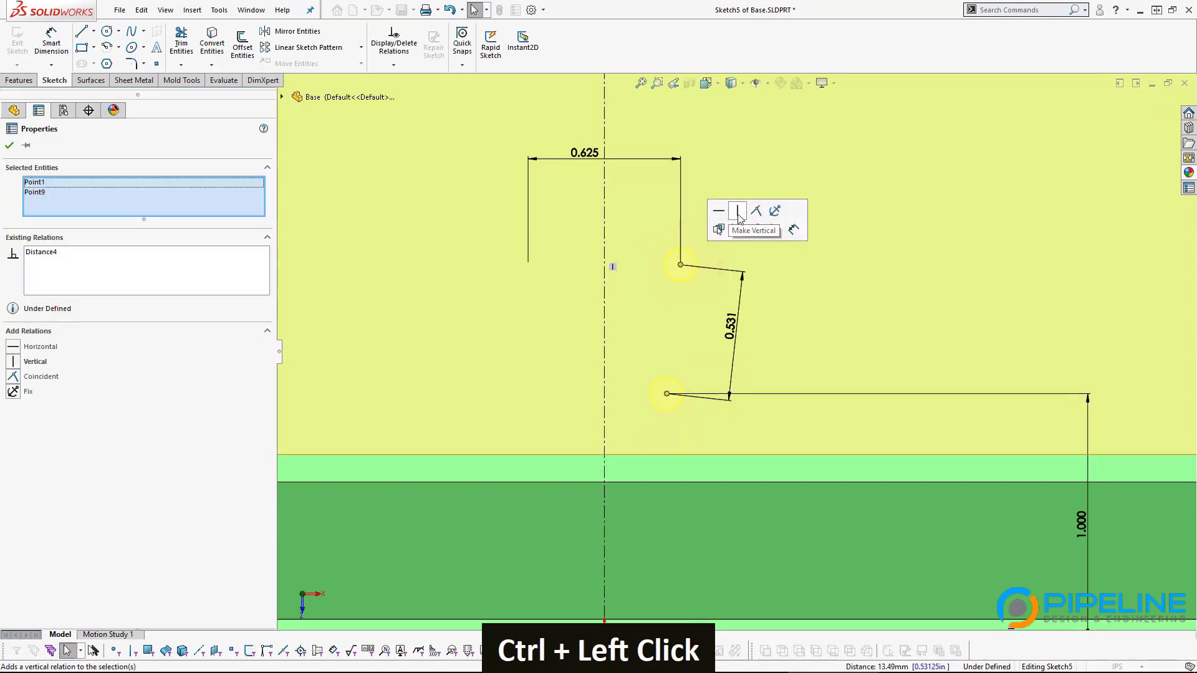
pyautogui.click(738, 212)
pyautogui.scroll(5, 884, 346)
pyautogui.click(1007, 365)
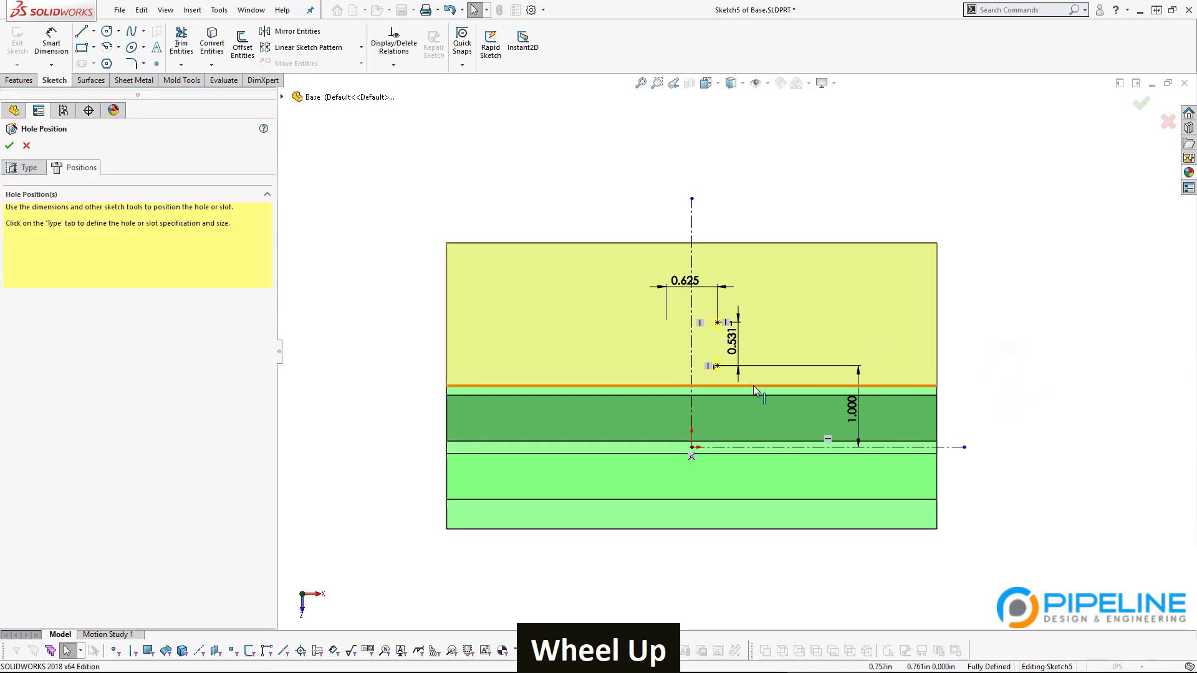
pyautogui.scroll(-3, 773, 347)
pyautogui.scroll(-2, 773, 347)
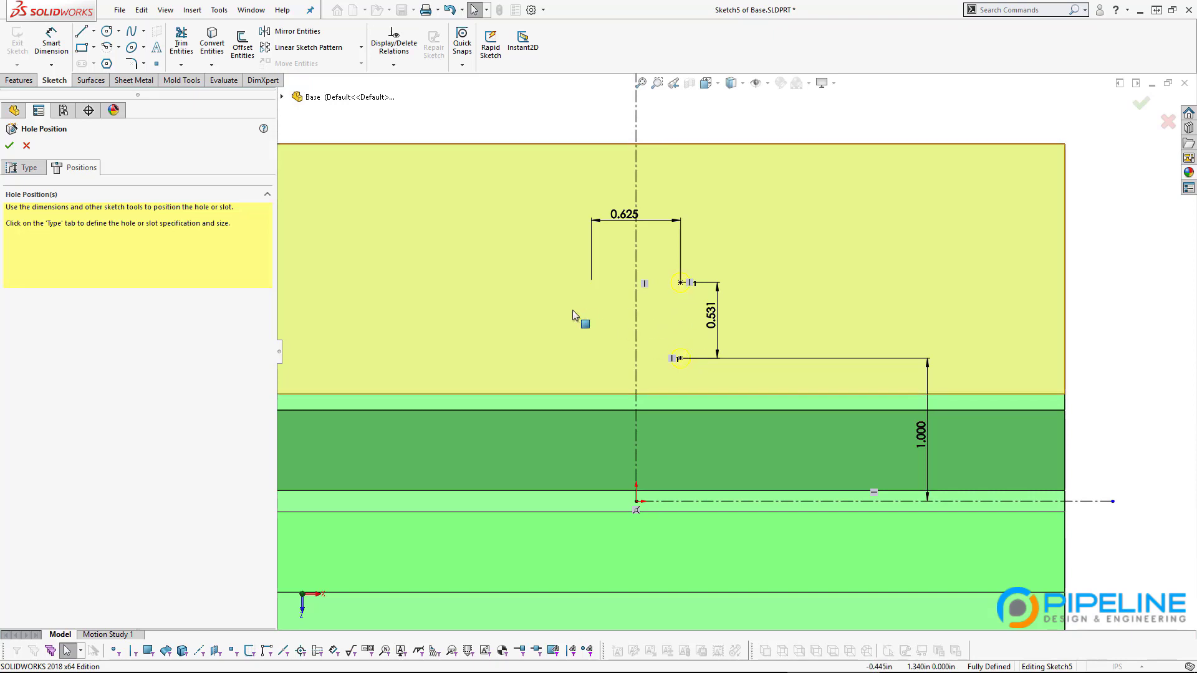
# Step: Mirror the upper and lower hole points about the vertical centerline, producing four hole positions
pyautogui.click(293, 31)
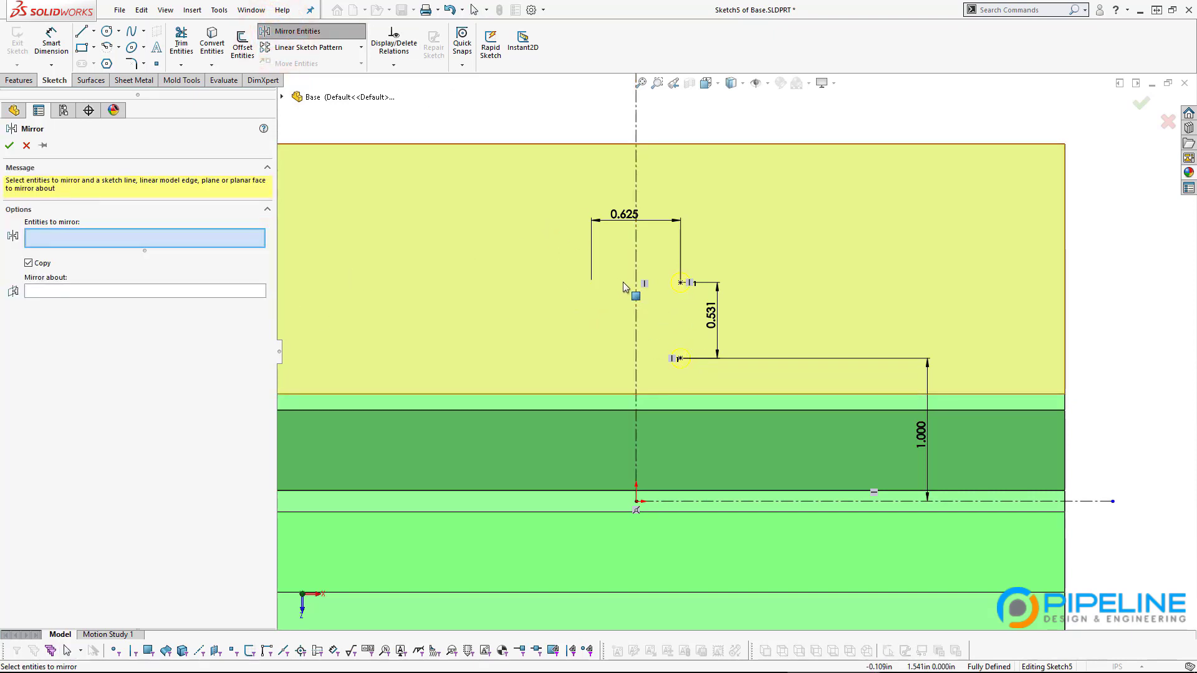
pyautogui.click(680, 283)
pyautogui.click(680, 359)
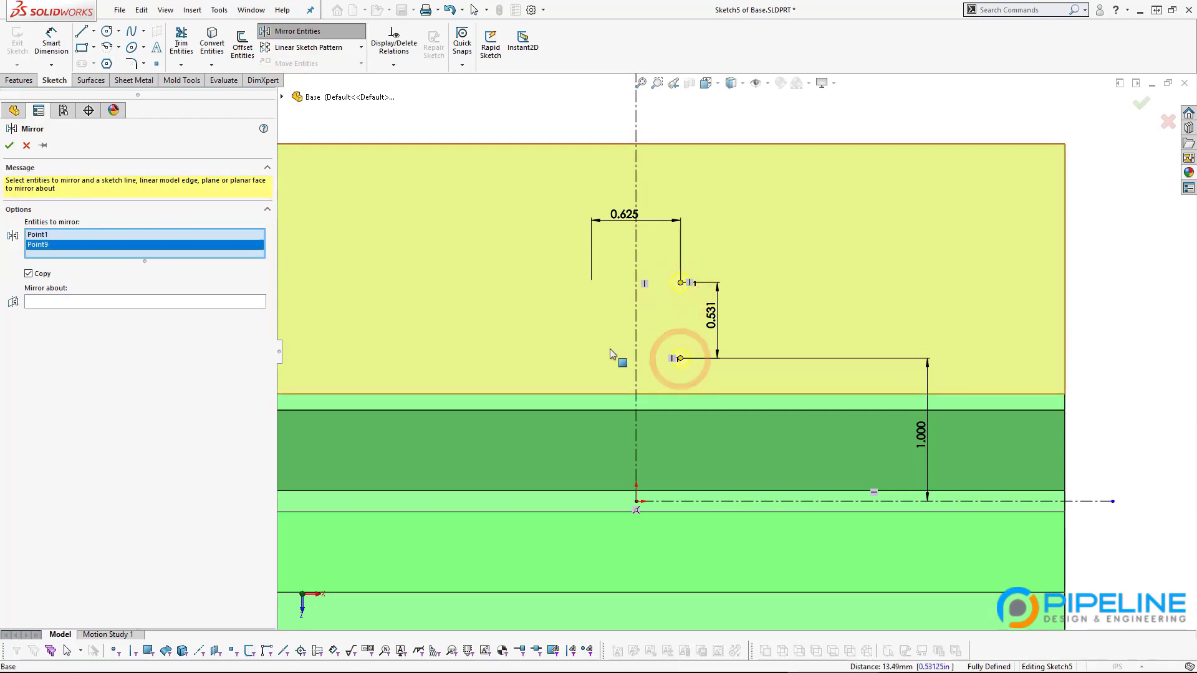
pyautogui.click(114, 302)
pyautogui.click(636, 334)
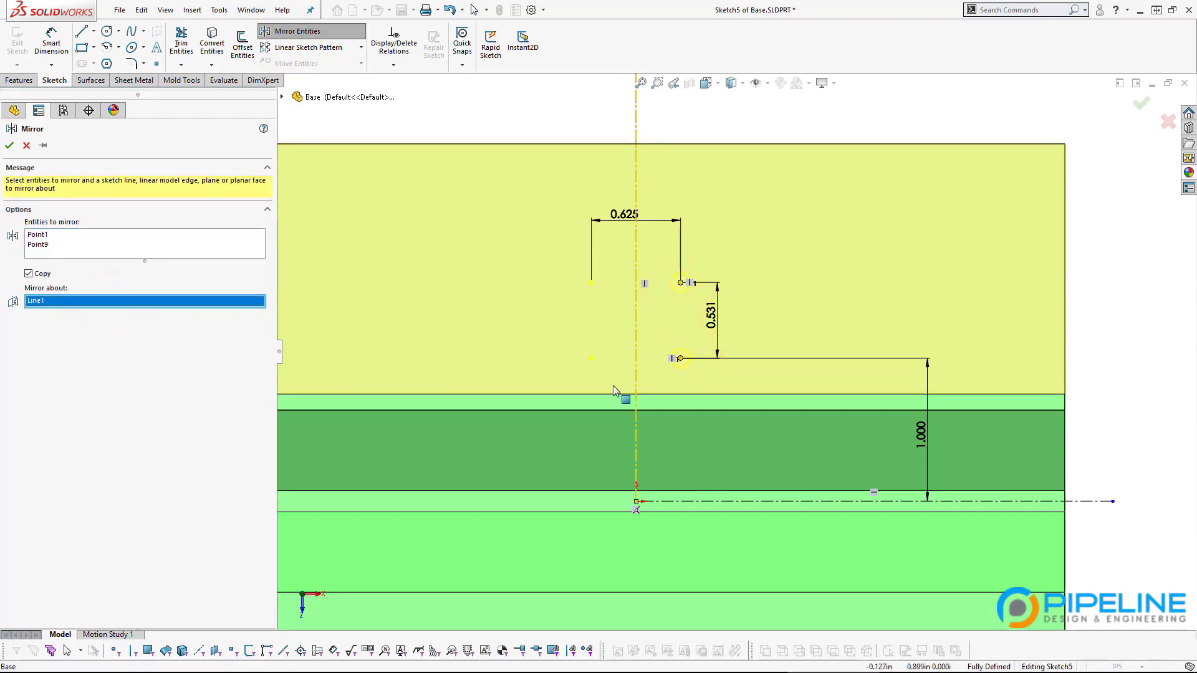
pyautogui.click(10, 145)
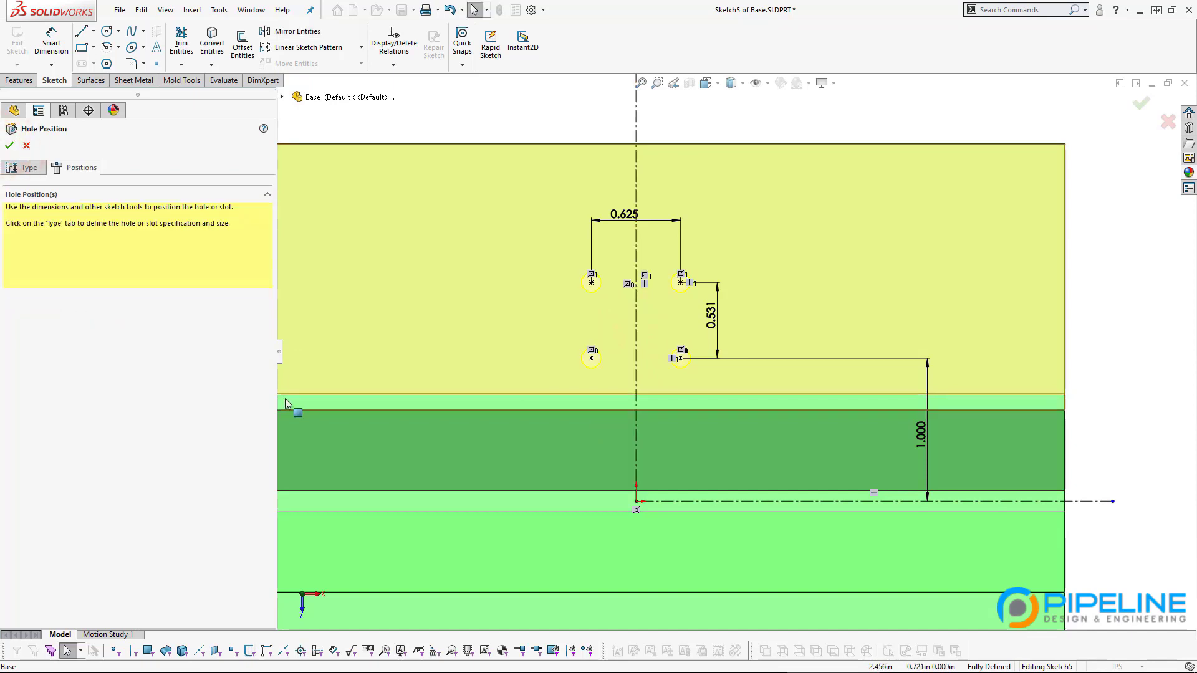
pyautogui.scroll(2, 576, 412)
pyautogui.moveTo(566, 317); pyautogui.dragTo(571, 317, button='middle')
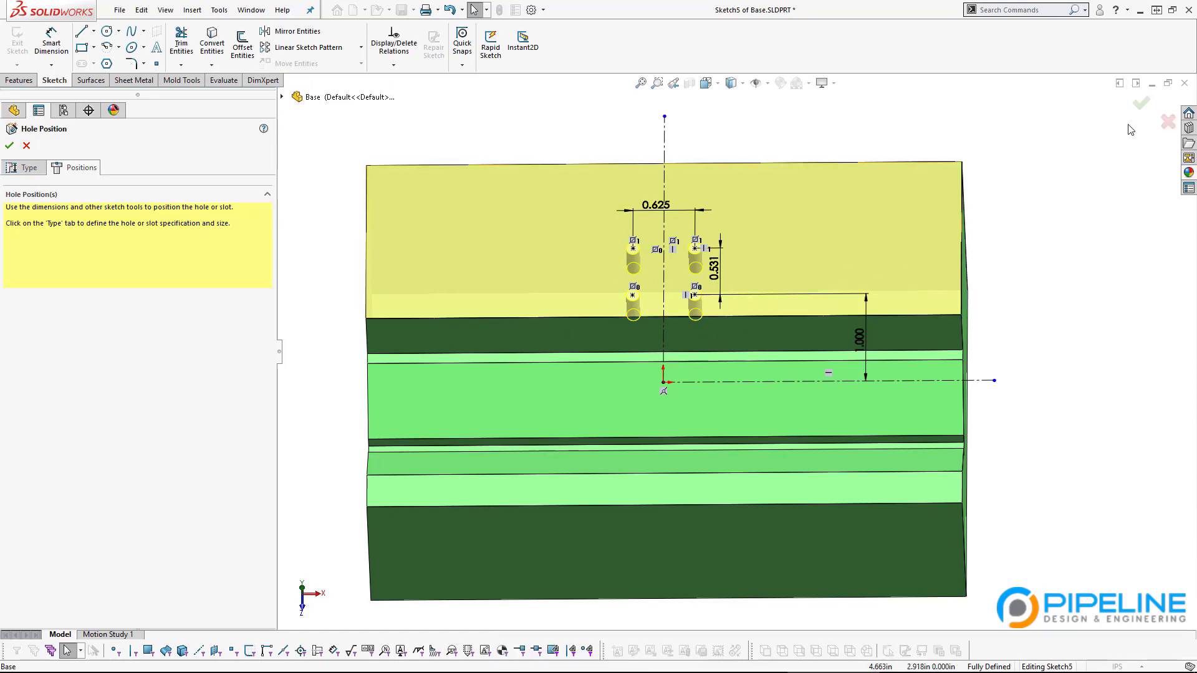
# Step: Complete the Hole Wizard to cut four #8-32 tapped holes, then inspect them at an angle
pyautogui.click(1144, 106)
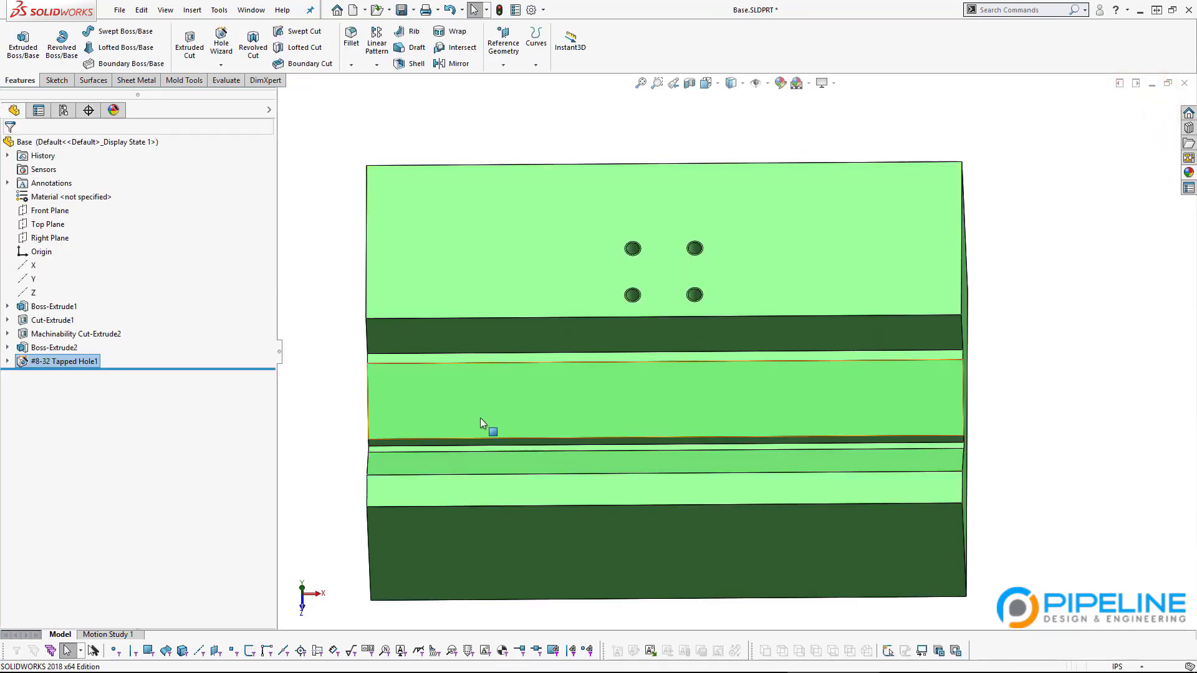
pyautogui.scroll(-5, 682, 259)
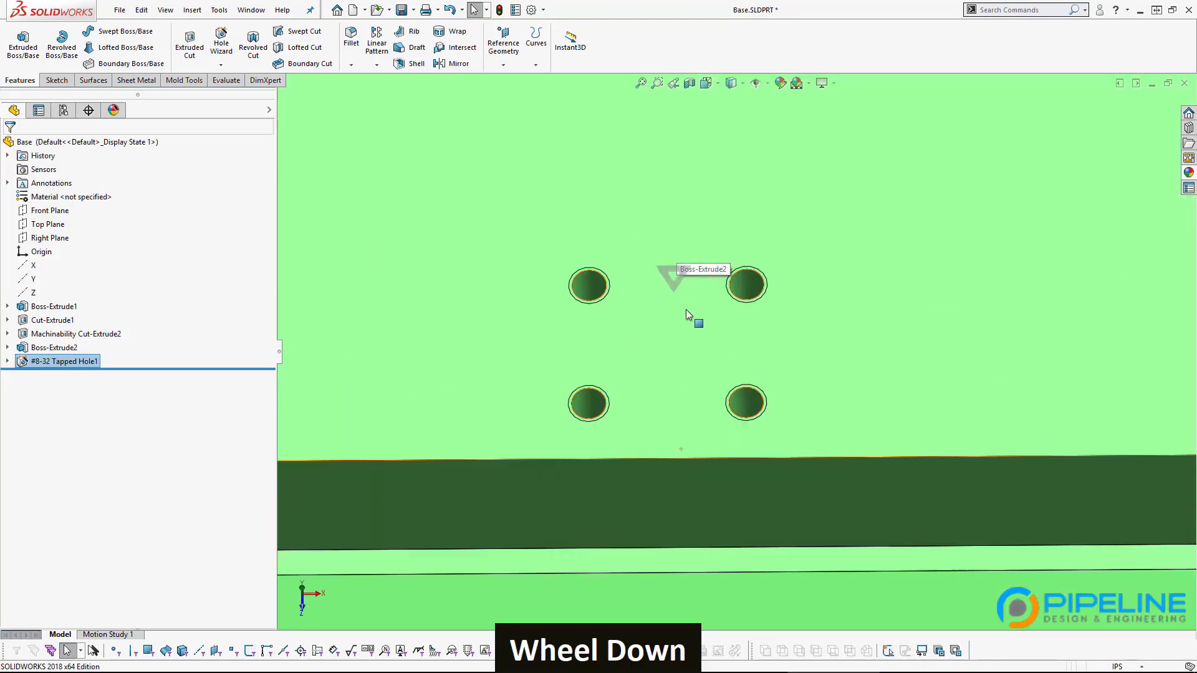
pyautogui.moveTo(610, 313); pyautogui.dragTo(590, 429, button='middle')
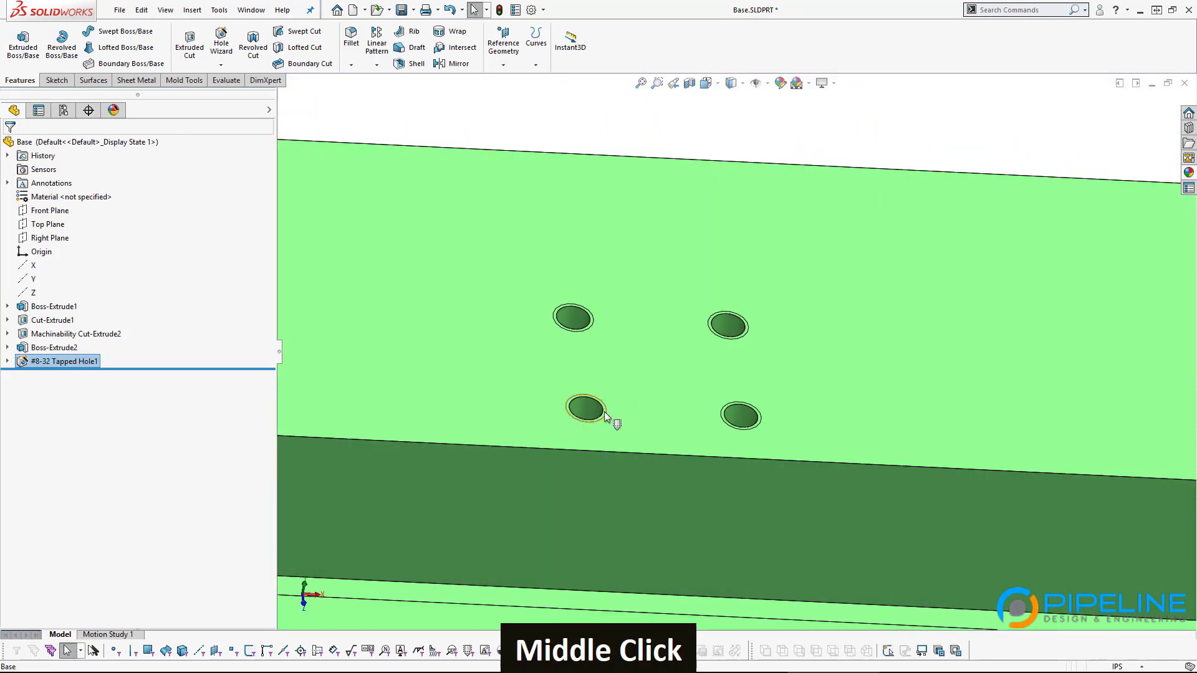
pyautogui.scroll(3, 761, 380)
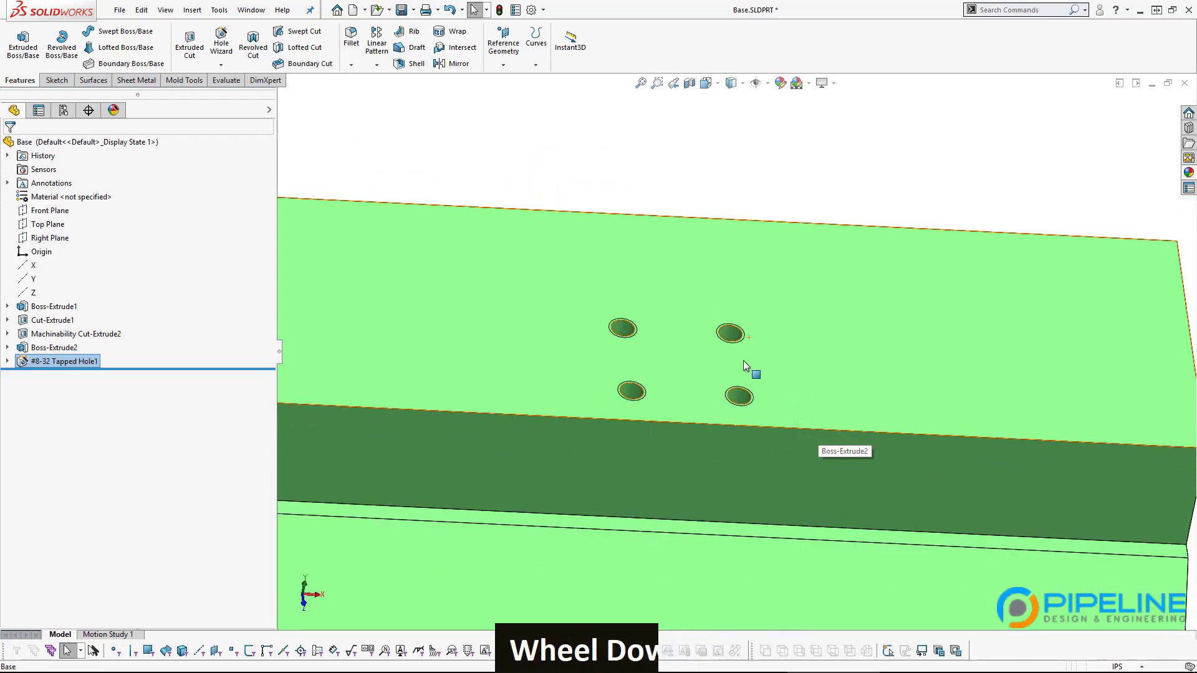
pyautogui.scroll(-3, 744, 362)
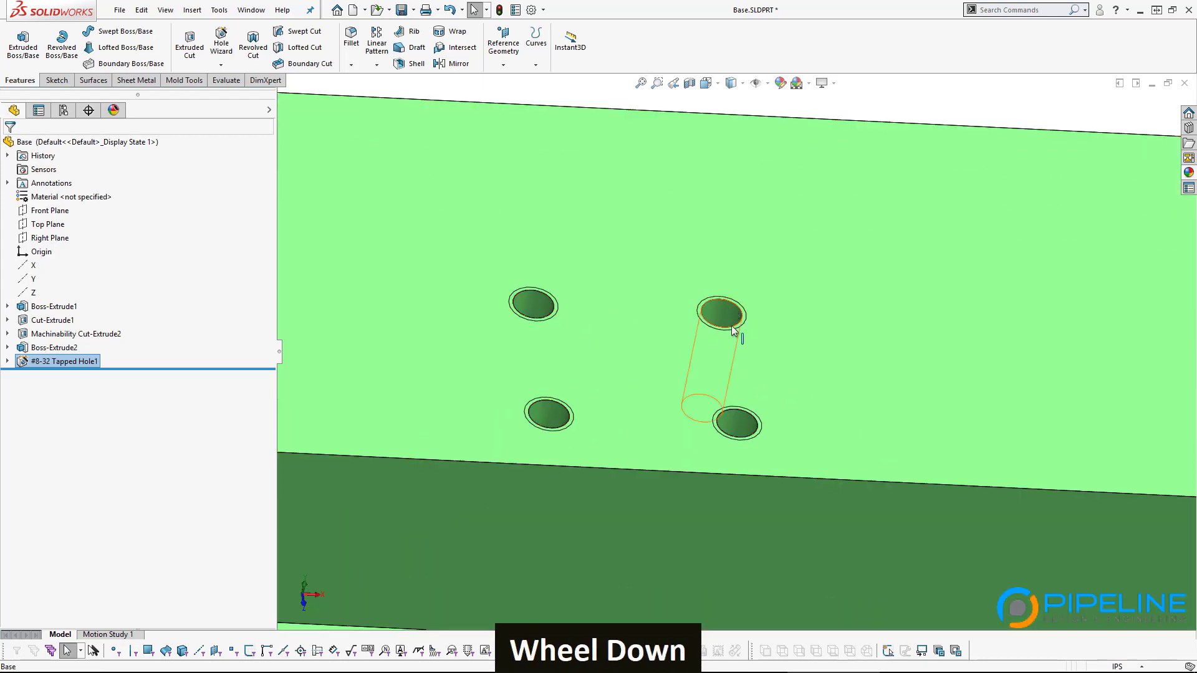
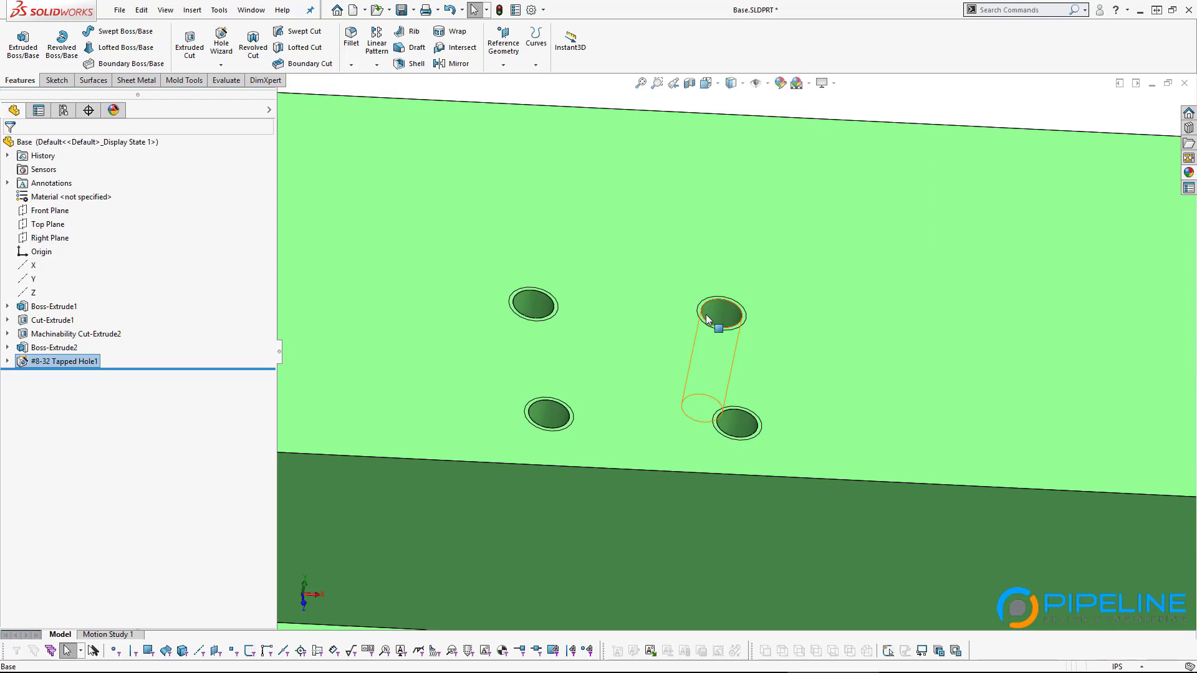
# Step: Inspect the base block's four #8-32 tapped holes up close, then switch to the Fixture Assembly document
pyautogui.scroll(5, 707, 319)
pyautogui.middleClick(721, 394)
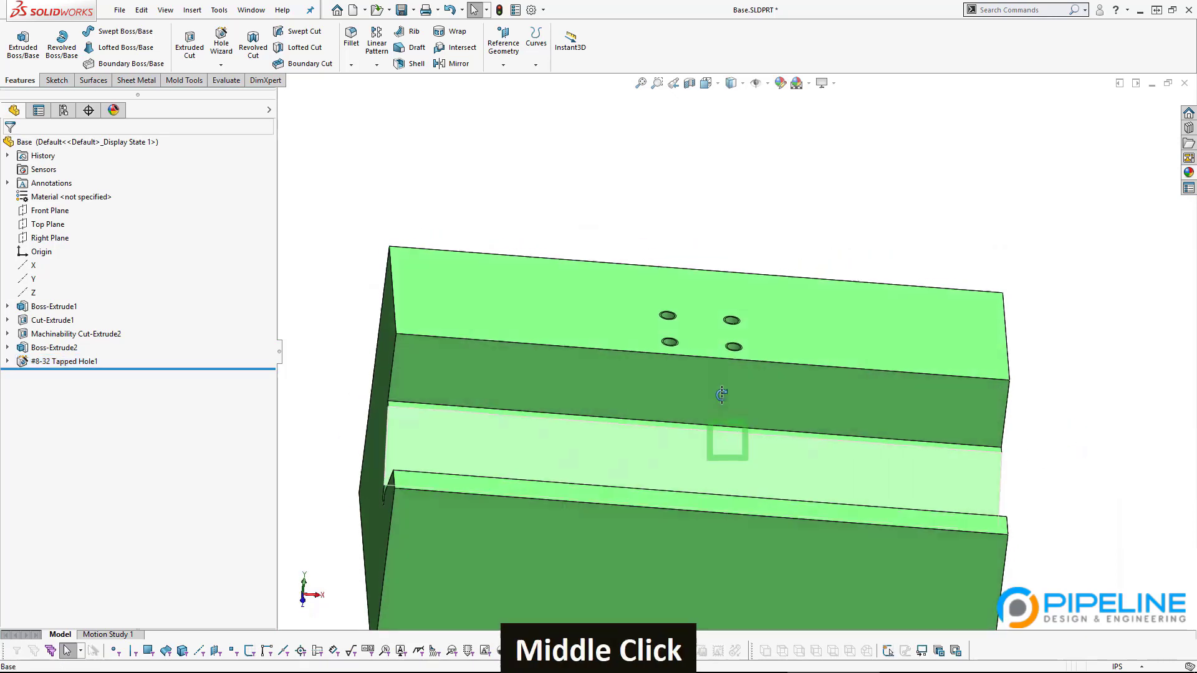
pyautogui.moveTo(721, 394); pyautogui.dragTo(676, 374, button='middle')
pyautogui.scroll(-5, 772, 340)
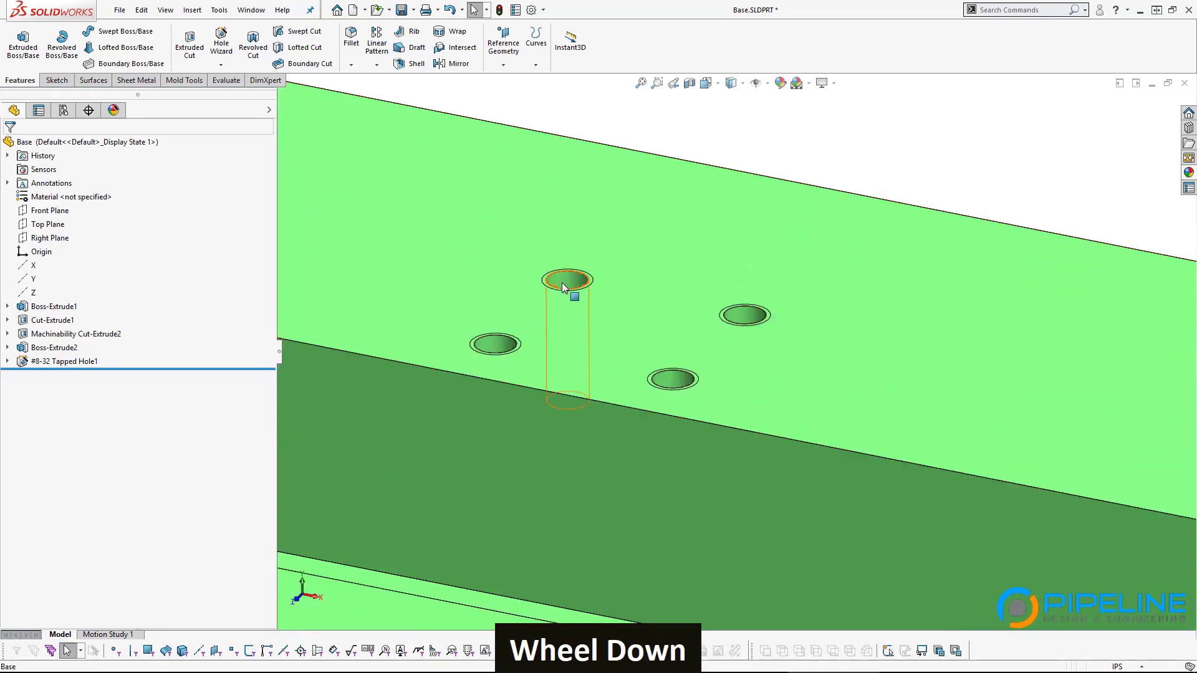
pyautogui.scroll(5, 689, 497)
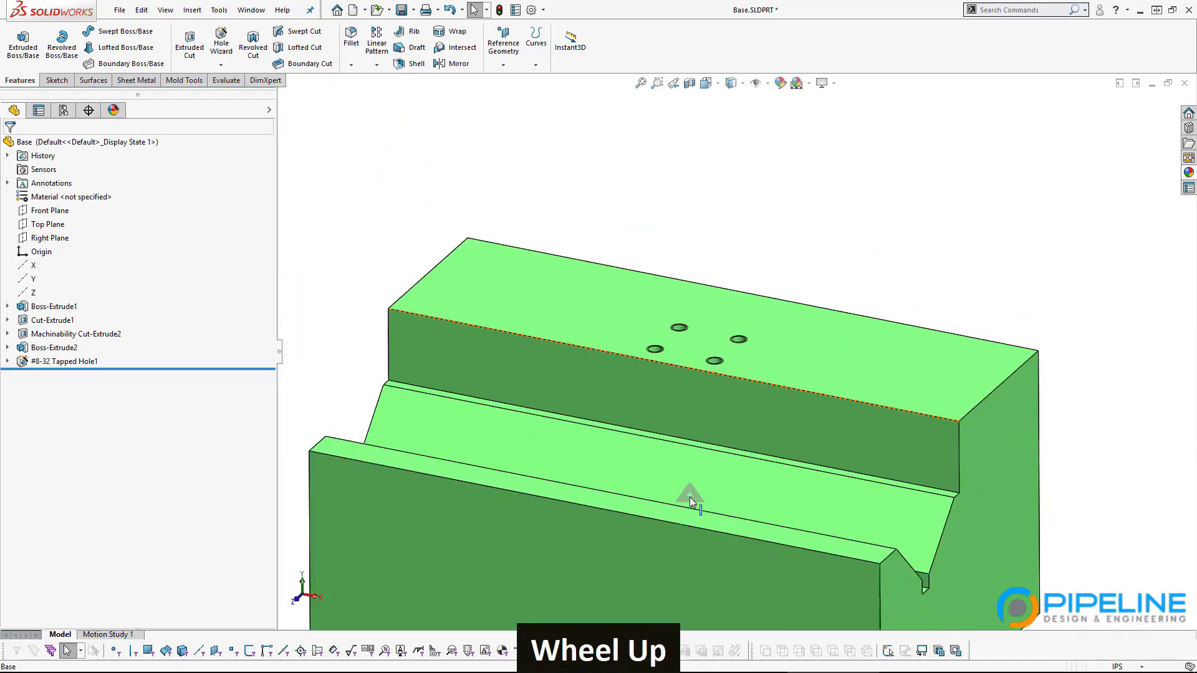
pyautogui.keyDown('ctrl'); pyautogui.moveTo(680, 442); pyautogui.dragTo(713, 307, button='middle'); pyautogui.keyUp('ctrl')
pyautogui.keyDown('ctrl'); pyautogui.scroll(2, 708, 240); pyautogui.keyUp('ctrl')
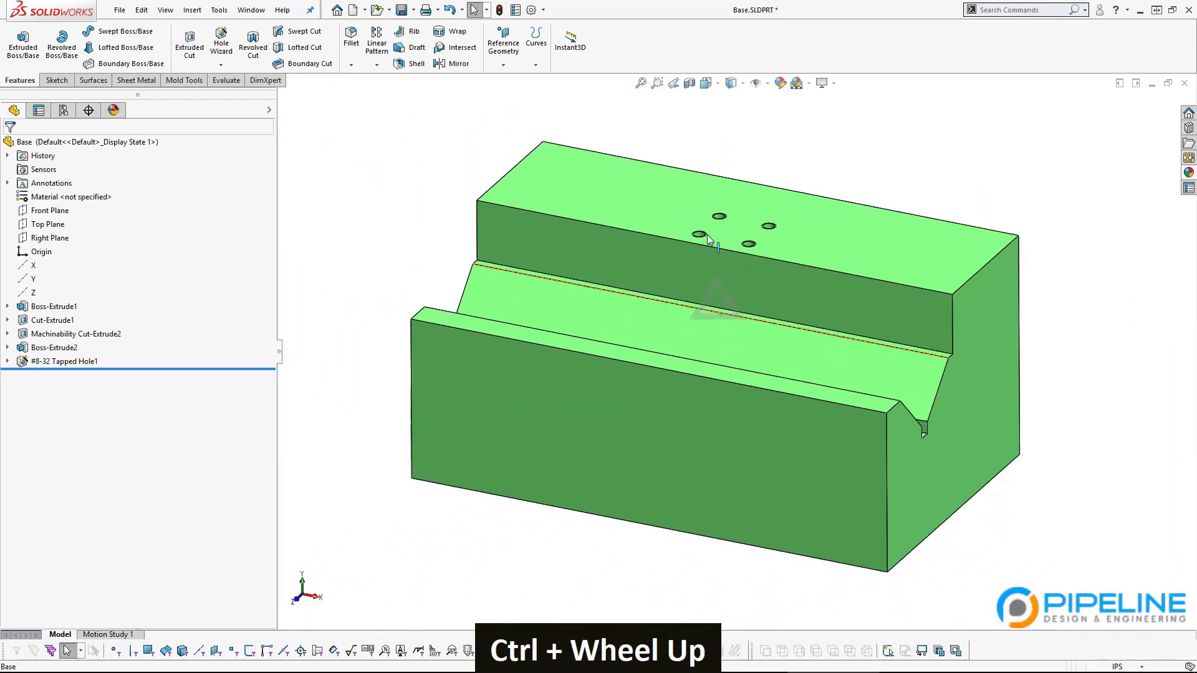
pyautogui.scroll(-2, 723, 377)
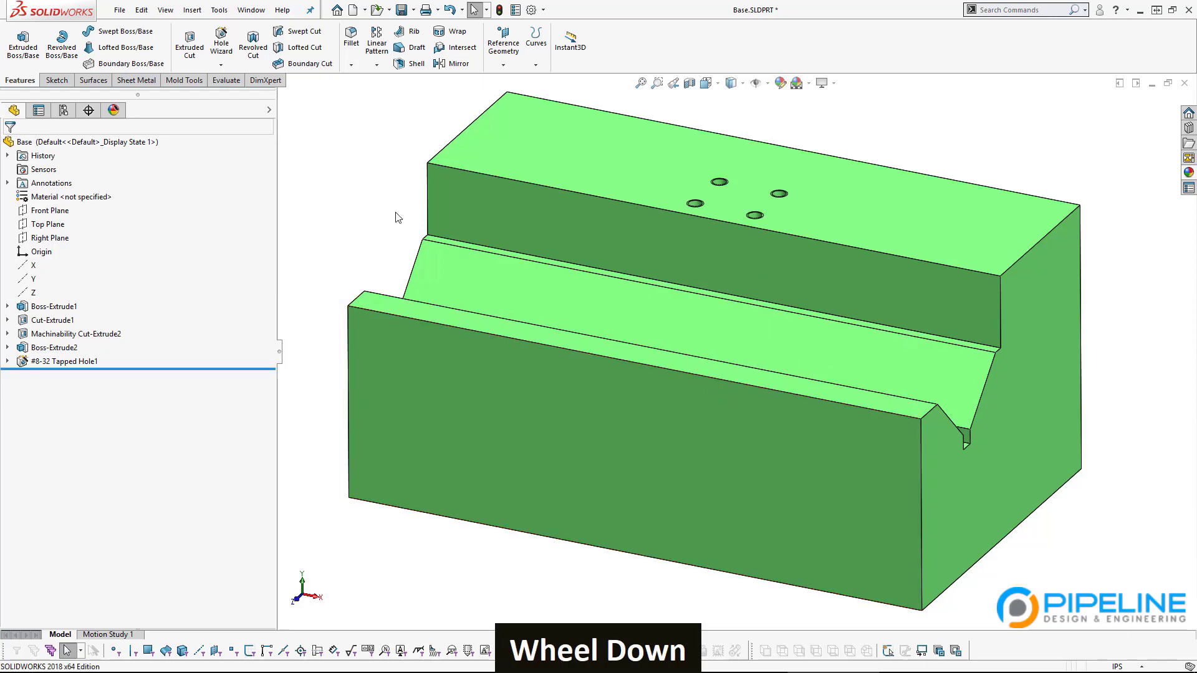
pyautogui.hotkey('ctrl', 'Tab')
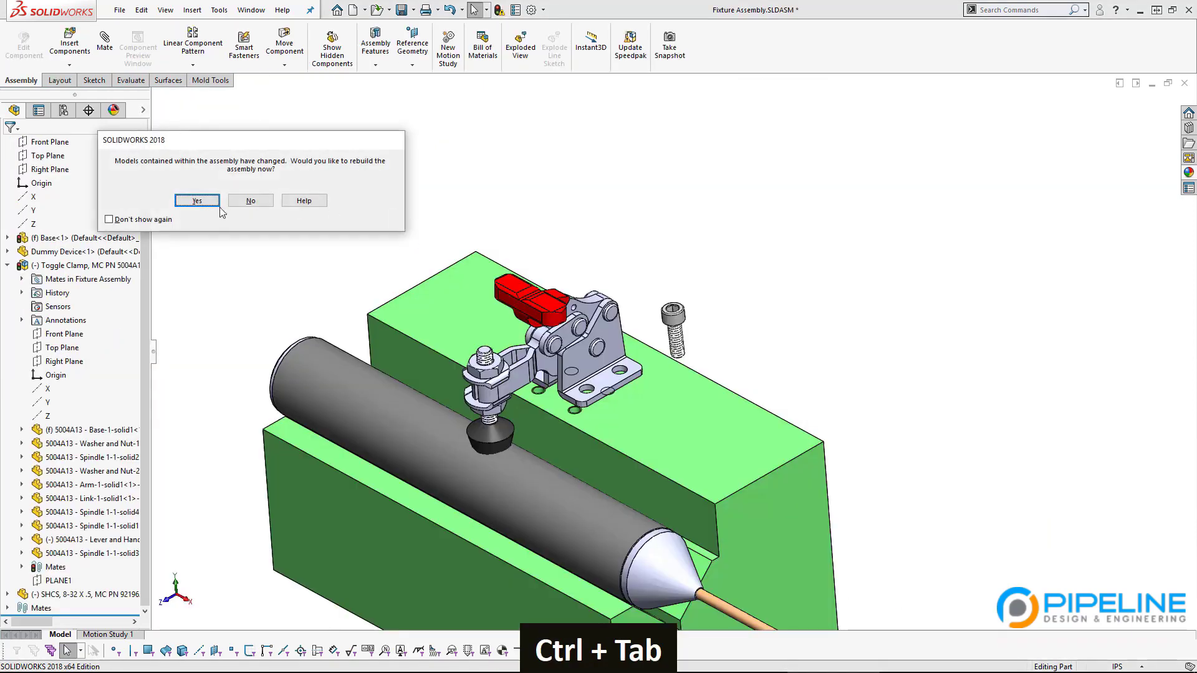
# Step: Rebuild Fixture Assembly and slide the toggle clamp over the base block
pyautogui.click(212, 201)
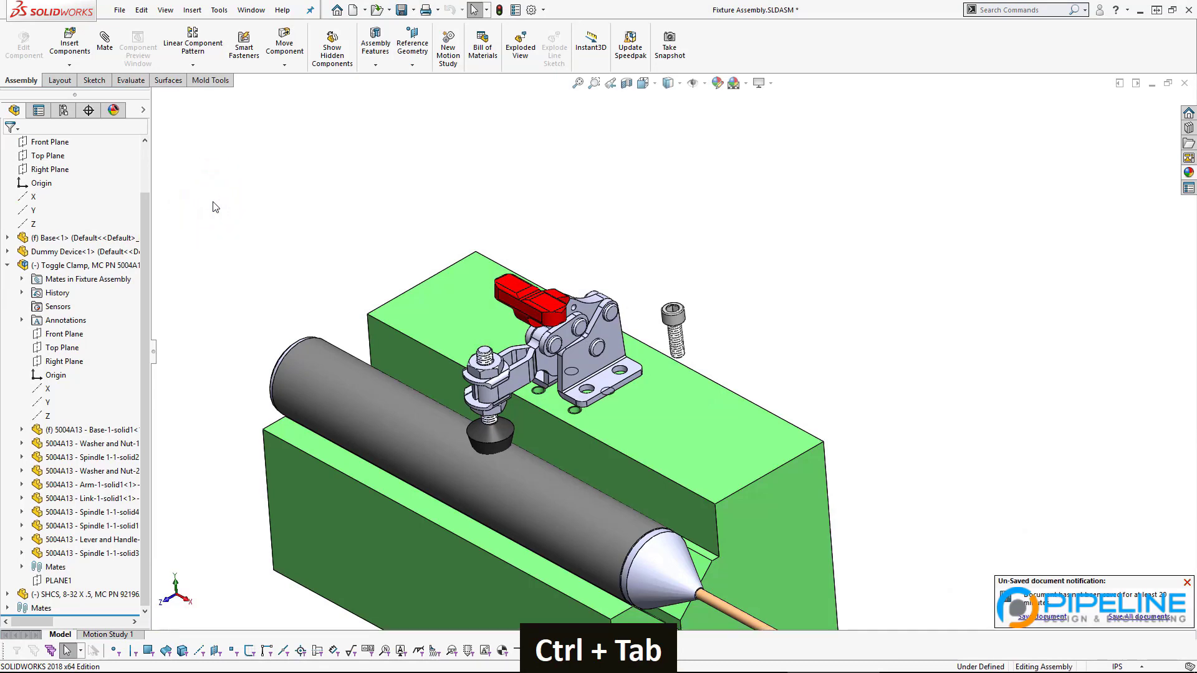
pyautogui.moveTo(317, 435); pyautogui.dragTo(622, 370, button='middle')
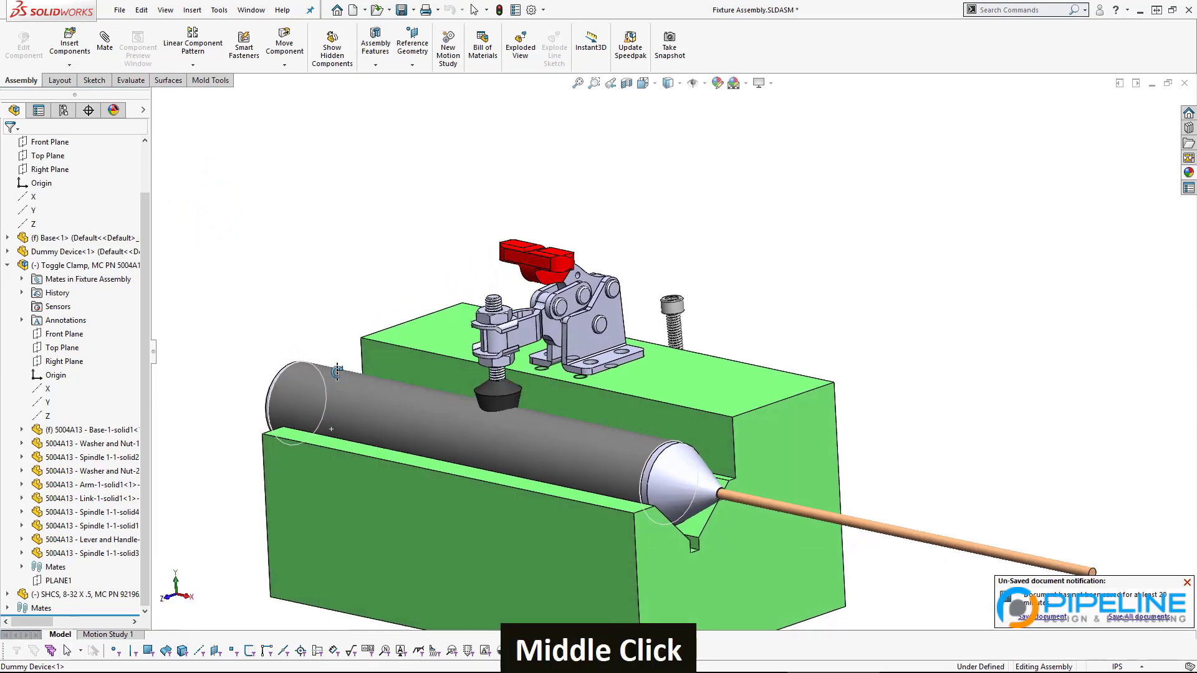
pyautogui.scroll(-4, 622, 370)
pyautogui.scroll(-2, 622, 371)
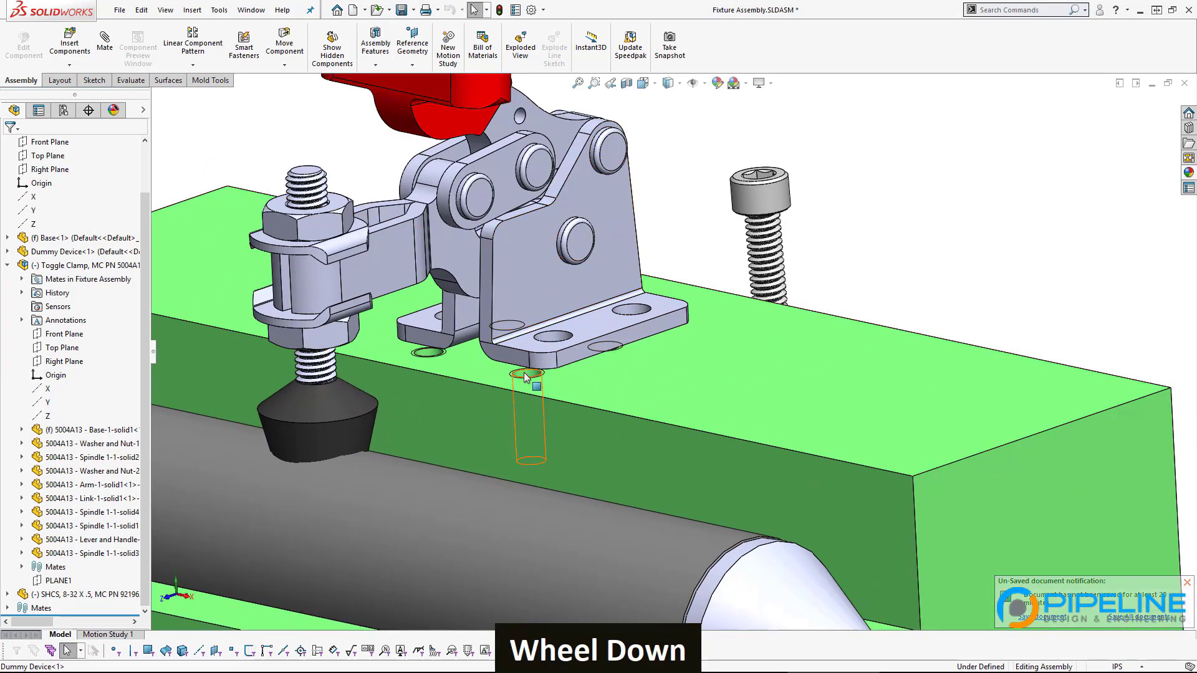
pyautogui.moveTo(488, 264); pyautogui.dragTo(491, 231)
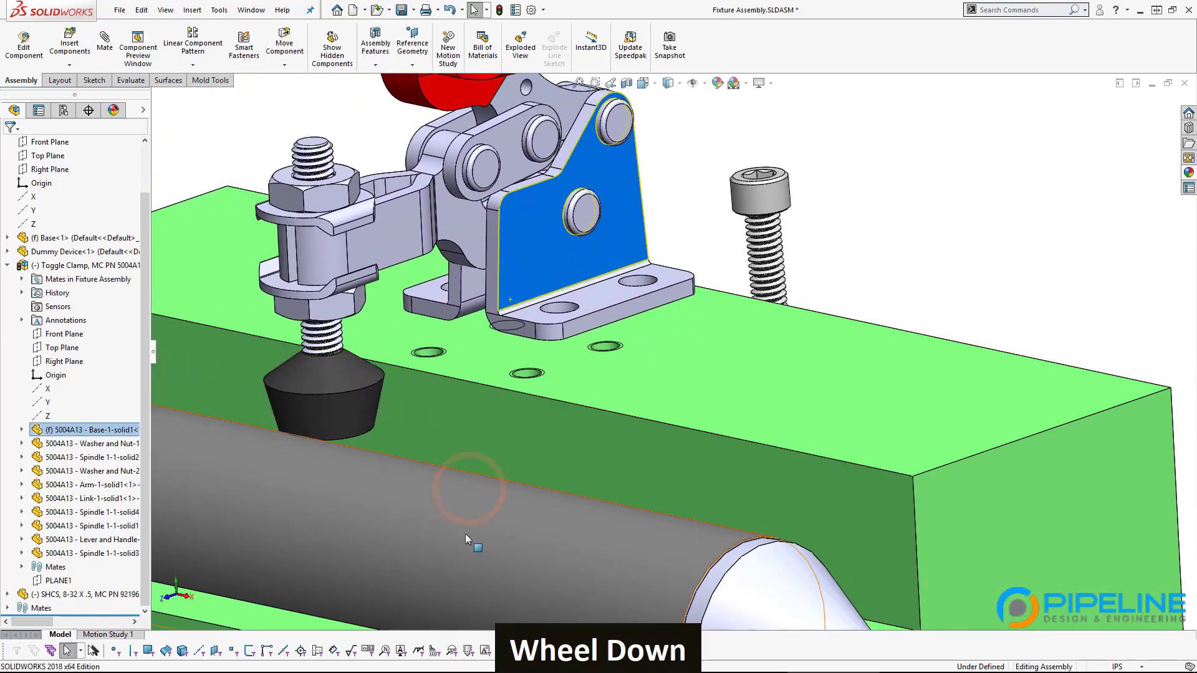
pyautogui.scroll(-2, 489, 240)
pyautogui.scroll(-2, 524, 272)
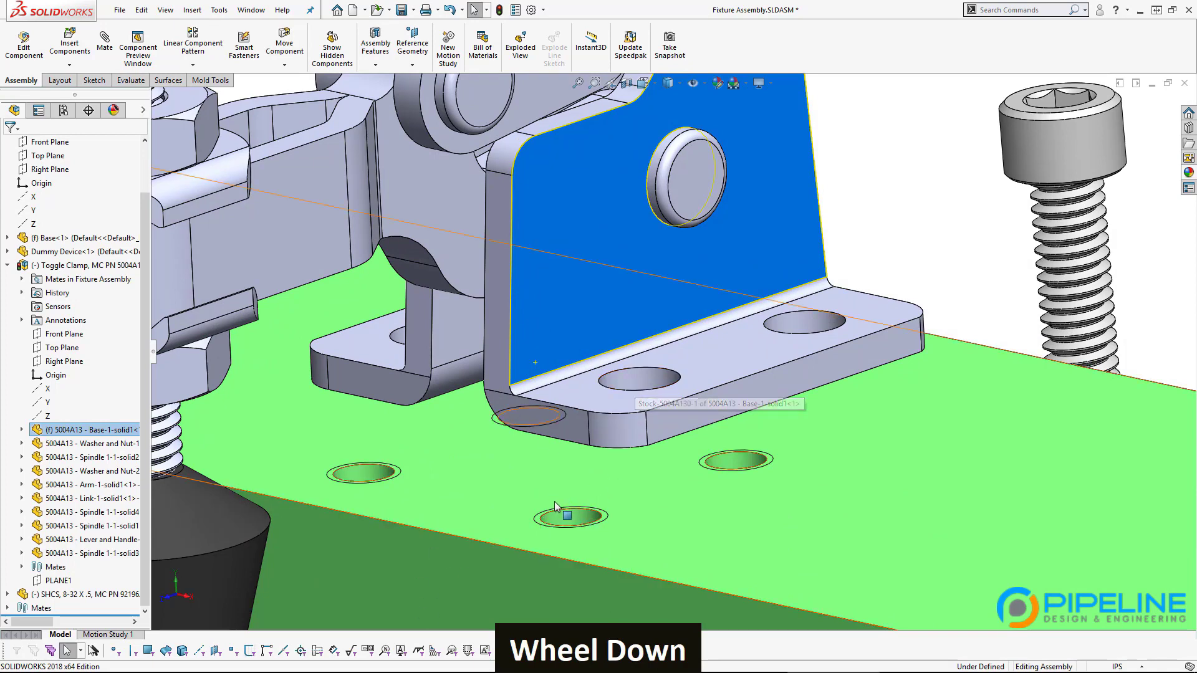
# Step: Mate one clamp mounting hole concentric with a base tapped hole, then swing the clamp about it
pyautogui.click(636, 382)
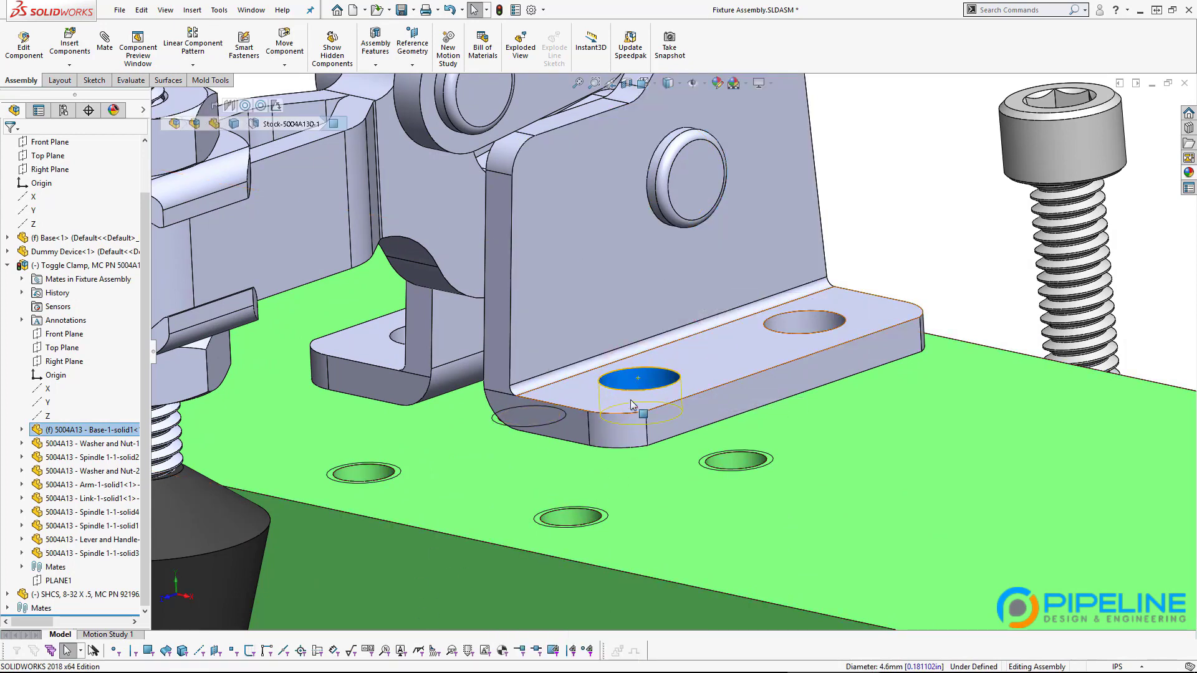
pyautogui.keyDown('ctrl'); pyautogui.click(569, 516); pyautogui.keyUp('ctrl')
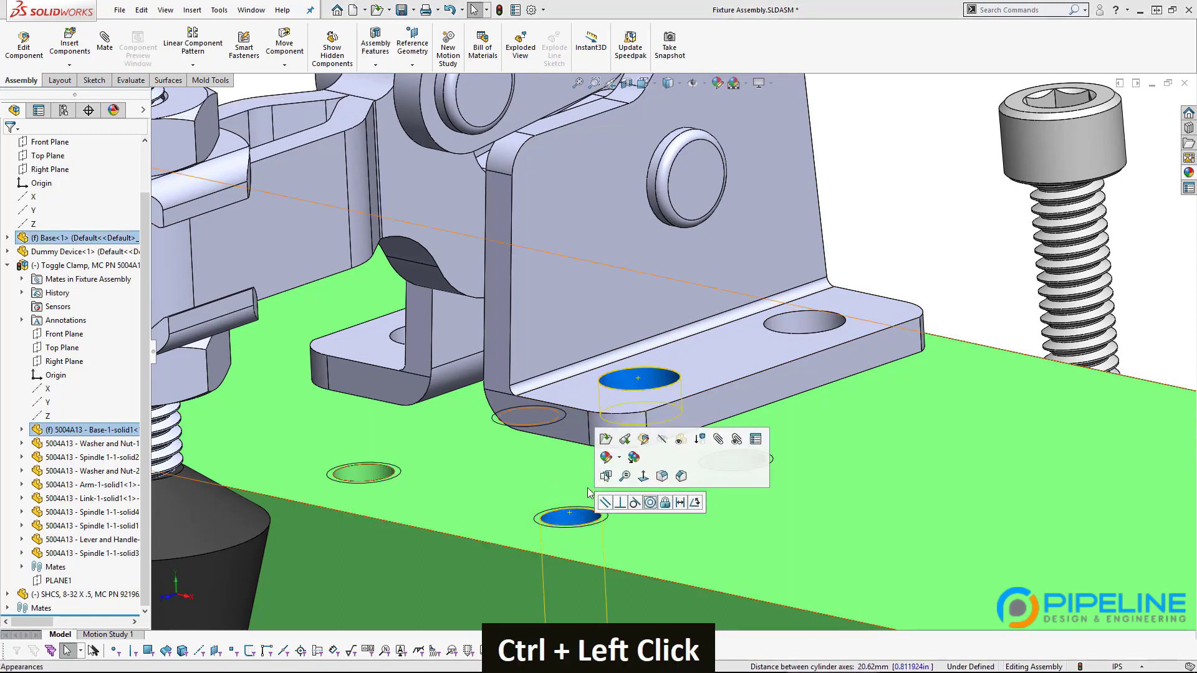
pyautogui.click(652, 504)
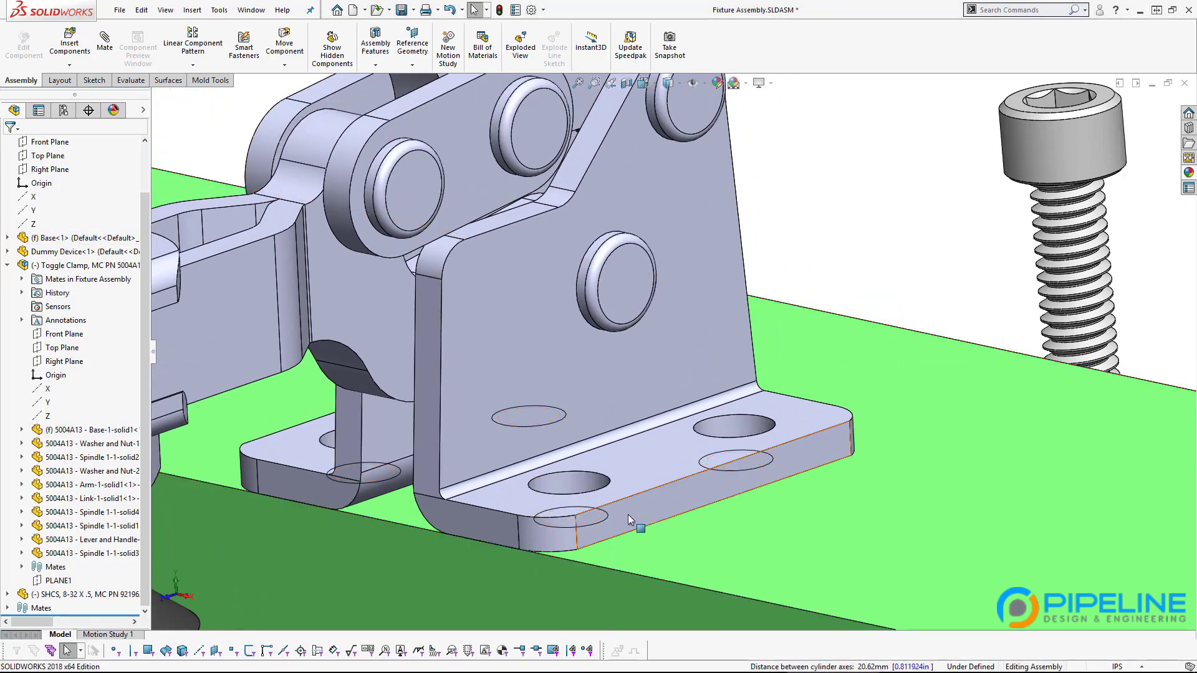
pyautogui.scroll(3, 671, 433)
pyautogui.moveTo(589, 338)
pyautogui.mouseDown()
pyautogui.moveTo(661, 390)
pyautogui.moveTo(592, 309)
pyautogui.moveTo(661, 347)
pyautogui.moveTo(589, 342)
pyautogui.mouseUp()
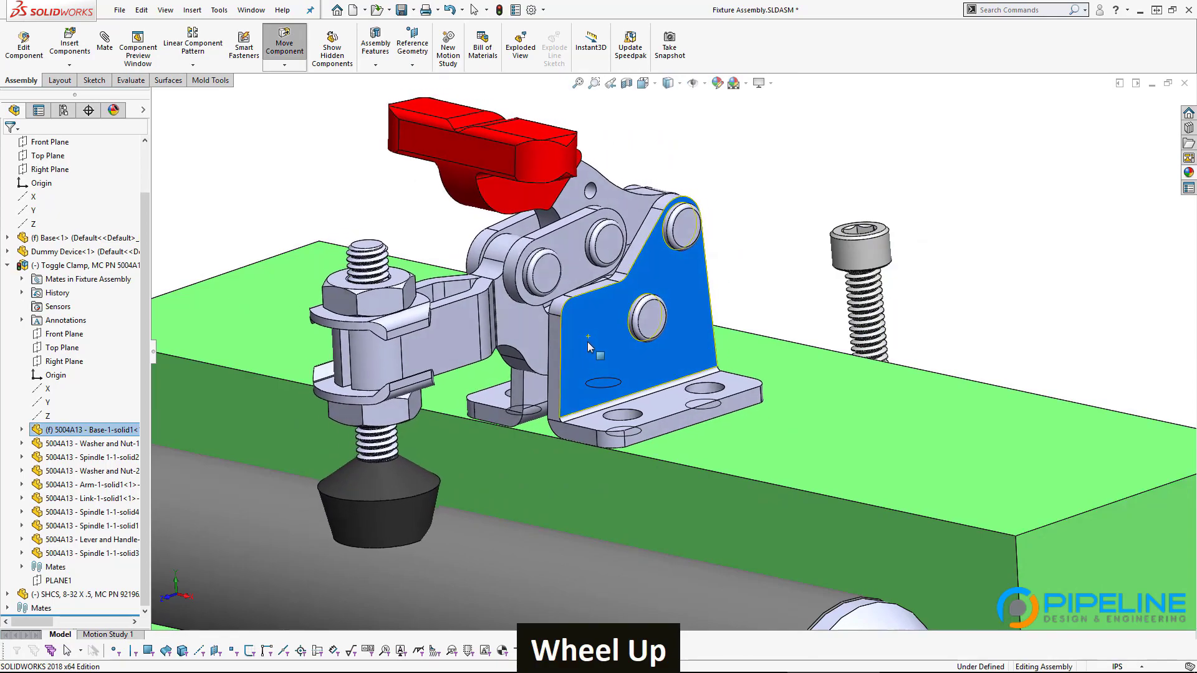
pyautogui.scroll(2, 588, 343)
pyautogui.moveTo(588, 342); pyautogui.dragTo(736, 405, button='middle')
pyautogui.scroll(1, 702, 318)
pyautogui.scroll(-3, 560, 395)
pyautogui.scroll(-3, 560, 399)
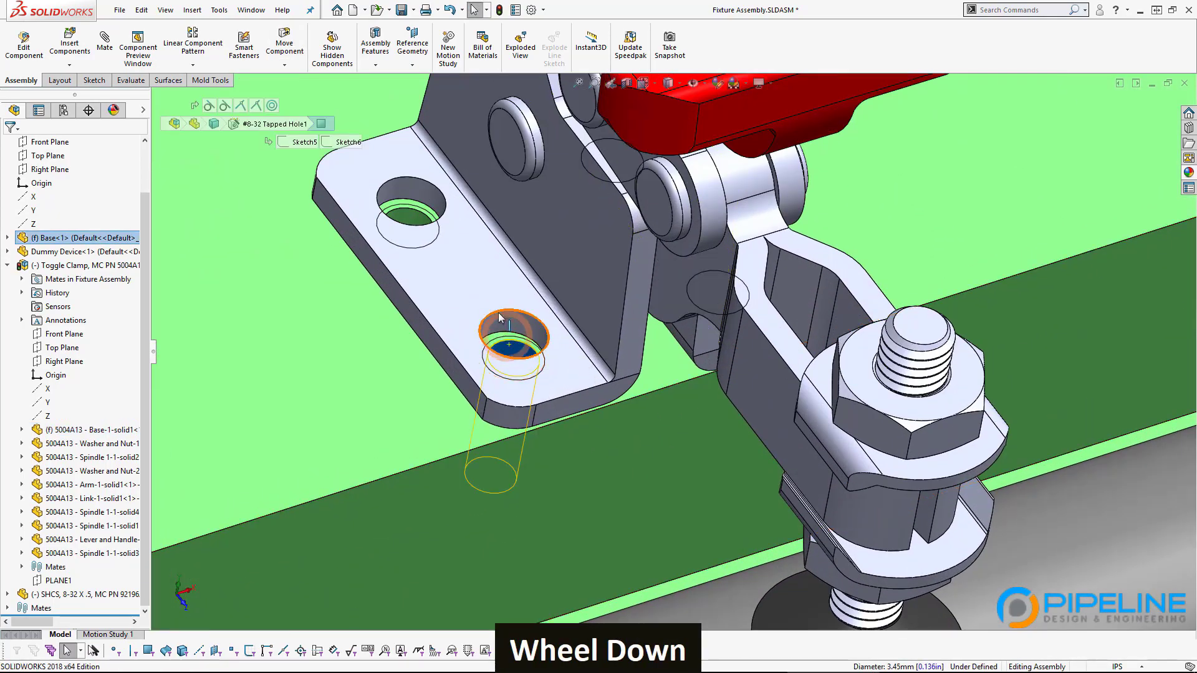
# Step: Try a second concentric mate between the other pair of holes, and cancel it when it conflicts
pyautogui.keyDown('ctrl'); pyautogui.click(499, 316); pyautogui.keyUp('ctrl')
pyautogui.keyDown('ctrl'); pyautogui.click(499, 318); pyautogui.keyUp('ctrl')
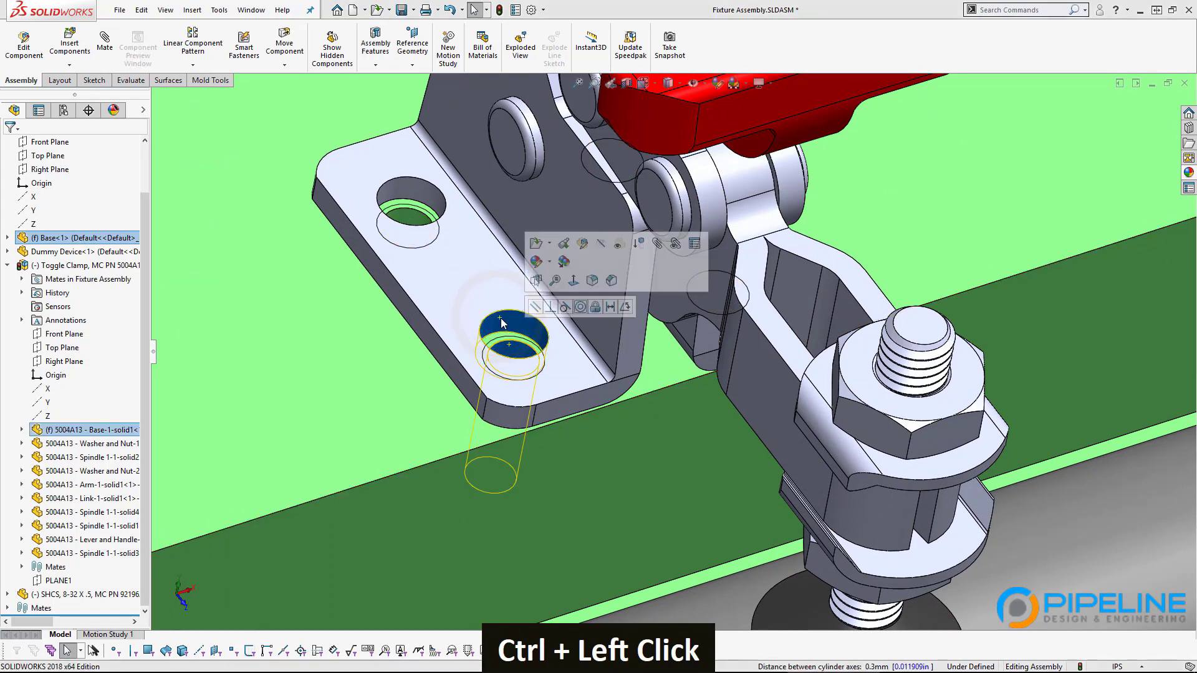
pyautogui.click(580, 308)
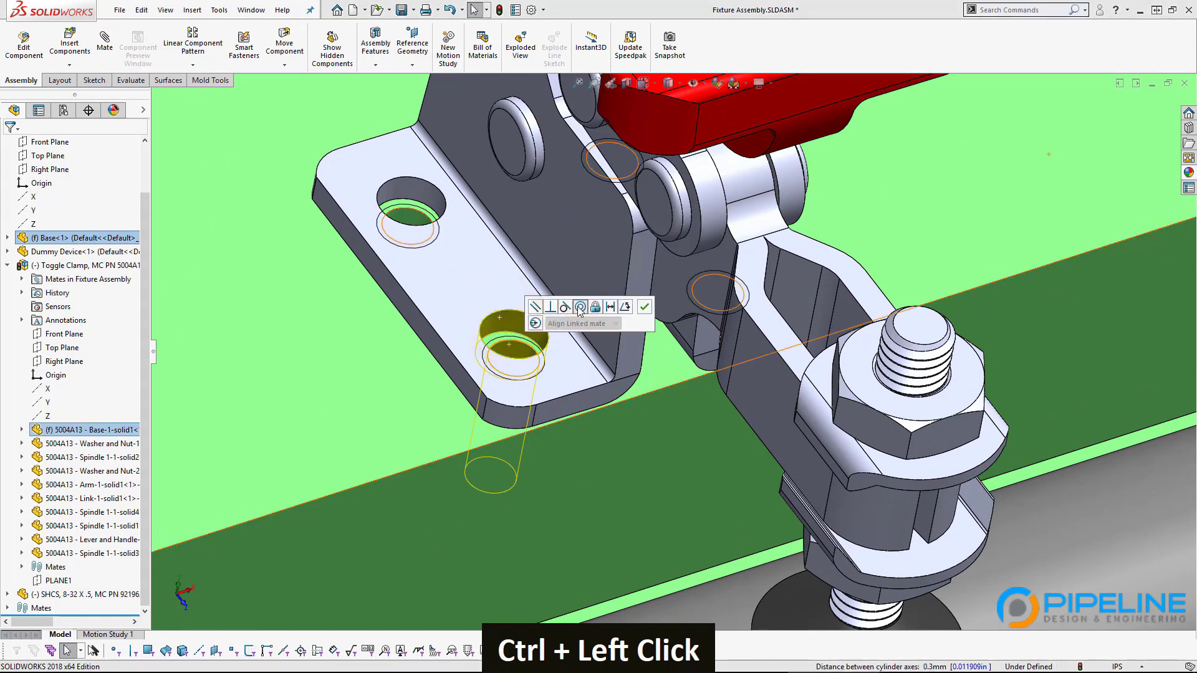
pyautogui.click(644, 307)
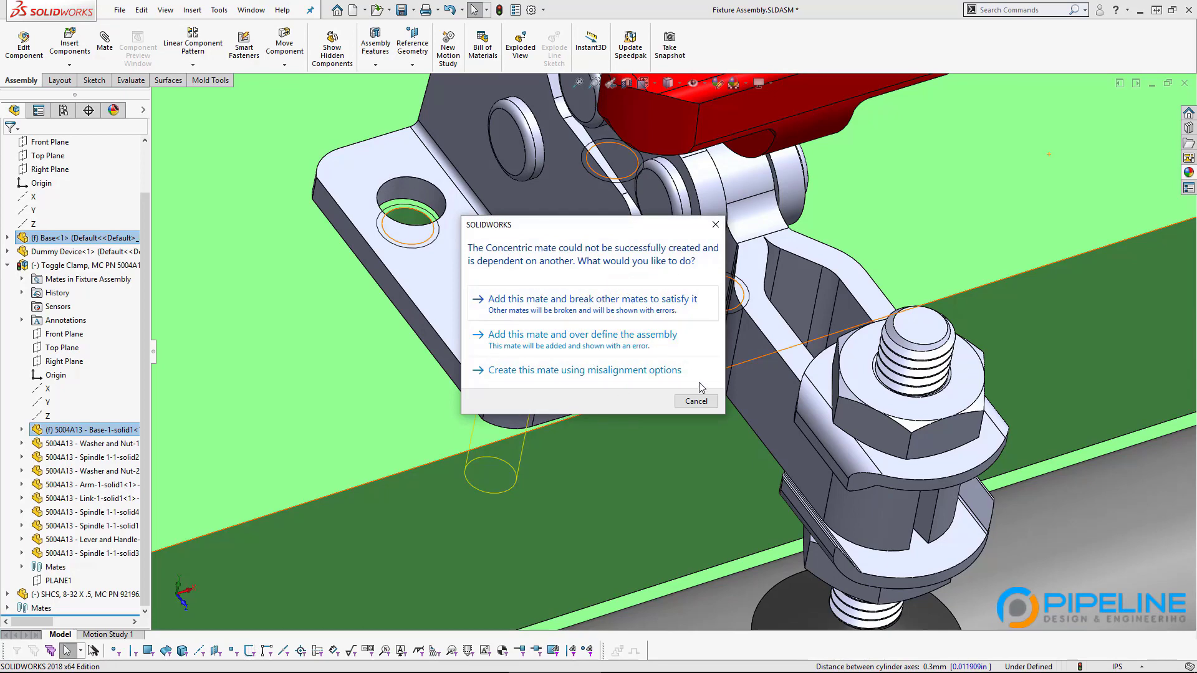
pyautogui.click(692, 403)
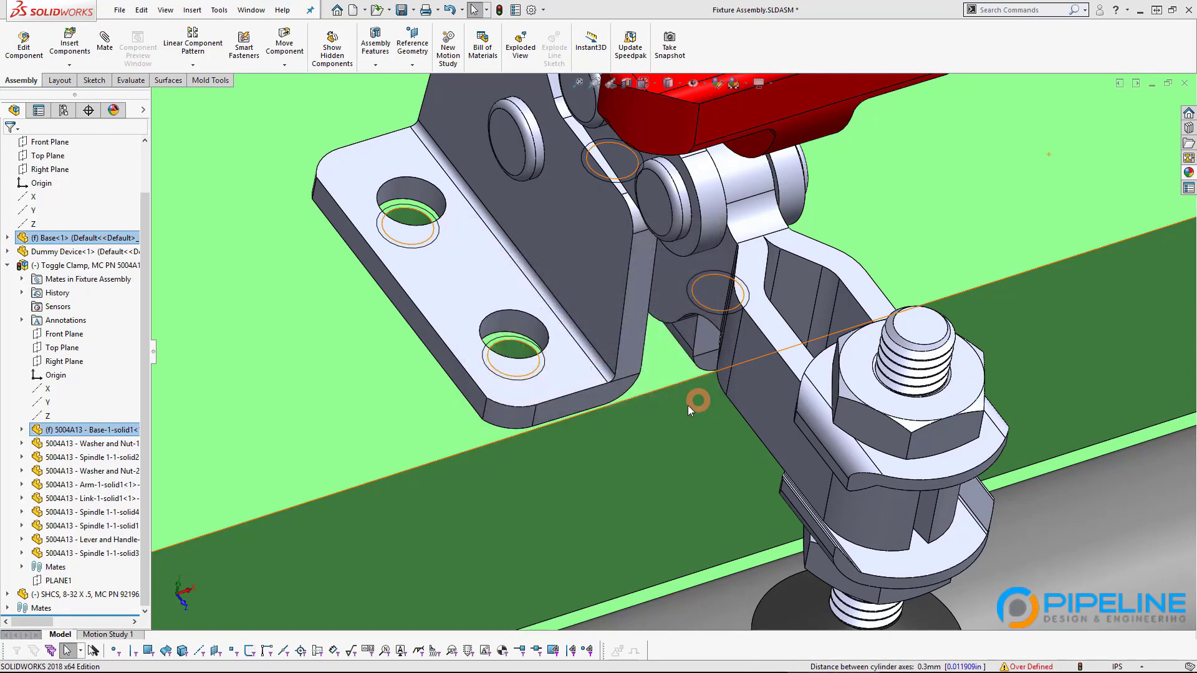
# Step: Drag the clamp to test its remaining freedom on the block
pyautogui.moveTo(542, 372); pyautogui.dragTo(551, 403)
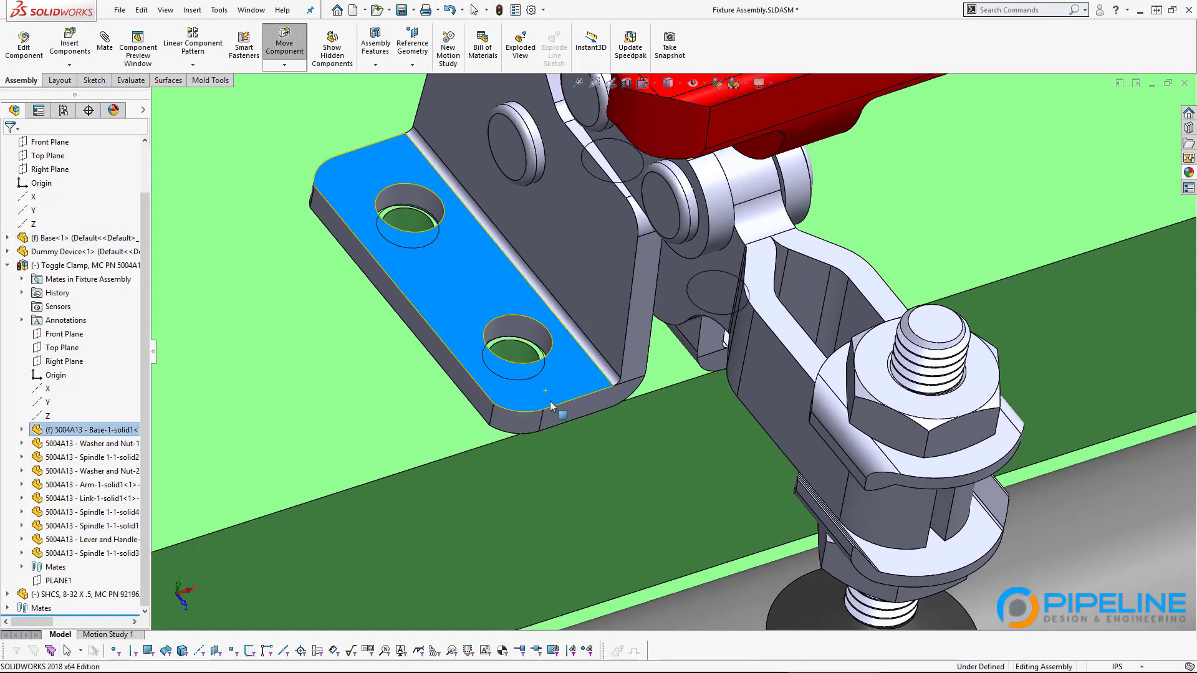
pyautogui.moveTo(551, 405); pyautogui.dragTo(508, 394, button='middle')
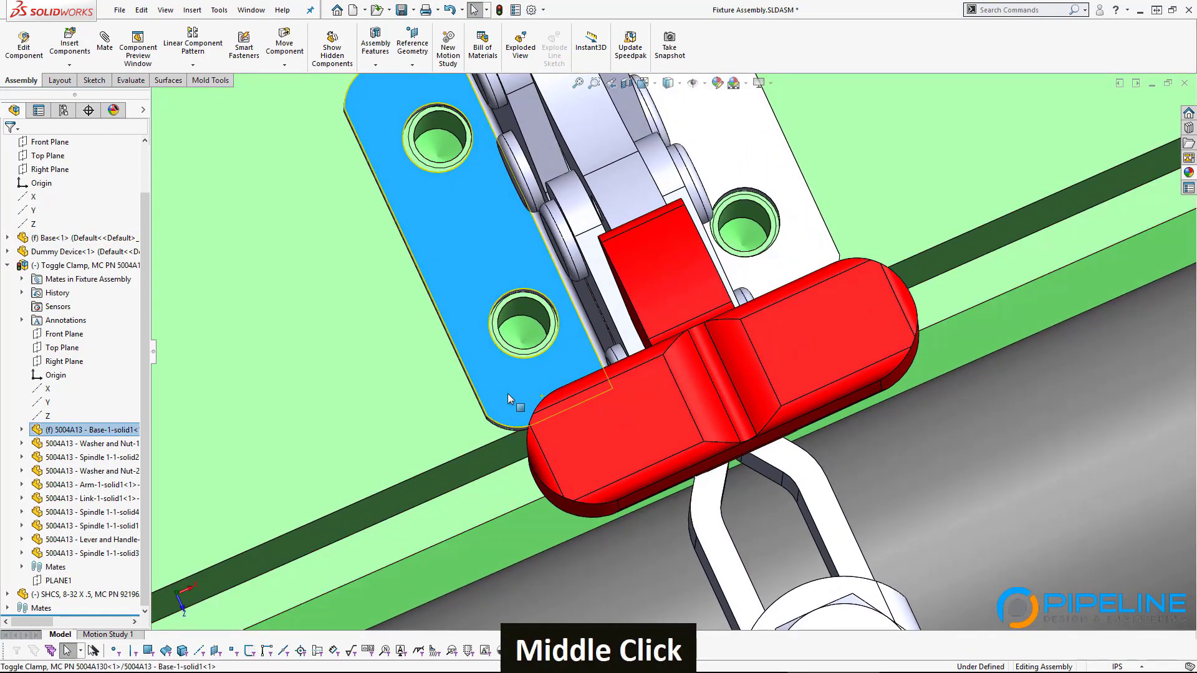
pyautogui.moveTo(508, 394); pyautogui.dragTo(503, 391)
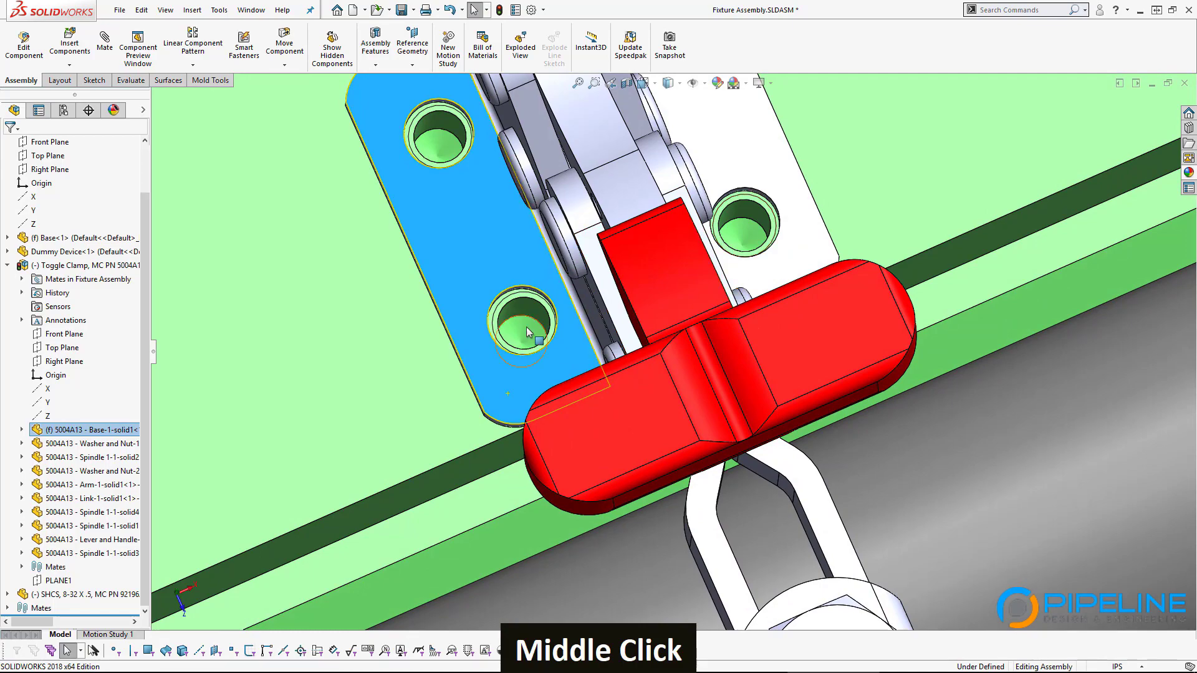
pyautogui.moveTo(628, 395); pyautogui.dragTo(577, 308, button='middle')
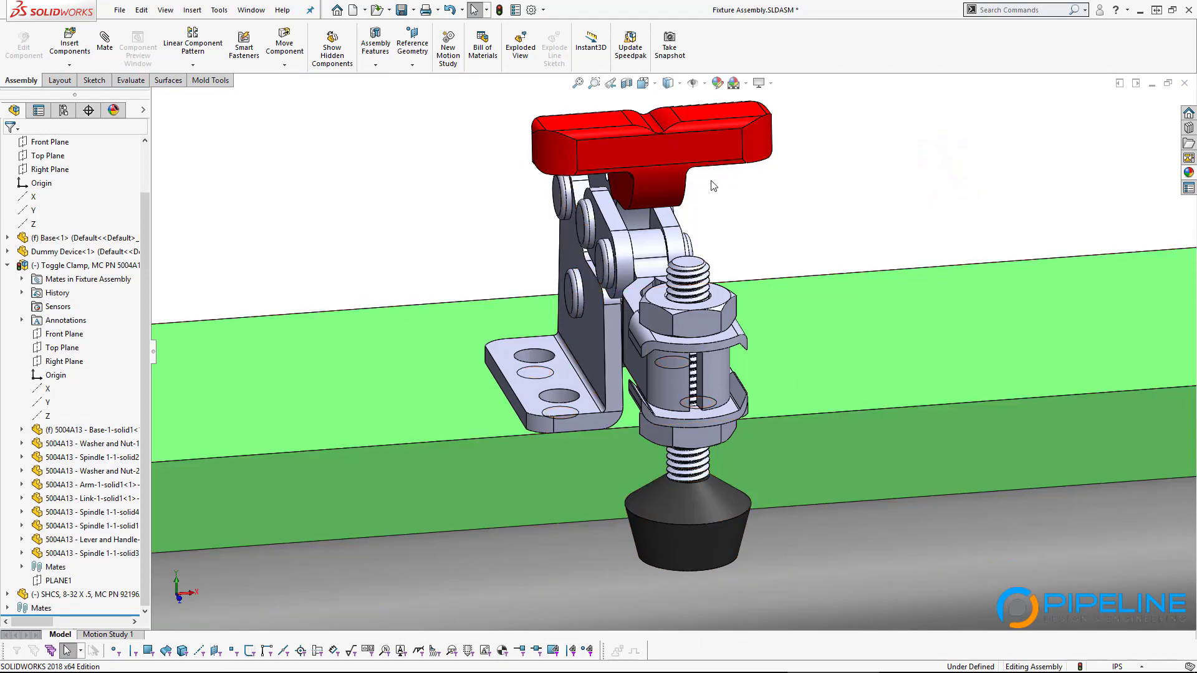
# Step: Measure two clamp-base mounting holes, showing 16 mm between their axes
pyautogui.click(559, 396)
pyautogui.moveTo(605, 436); pyautogui.dragTo(647, 422, button='middle')
pyautogui.keyDown('ctrl'); pyautogui.click(711, 388); pyautogui.keyUp('ctrl')
pyautogui.press('m')
pyautogui.scroll(3, 672, 377)
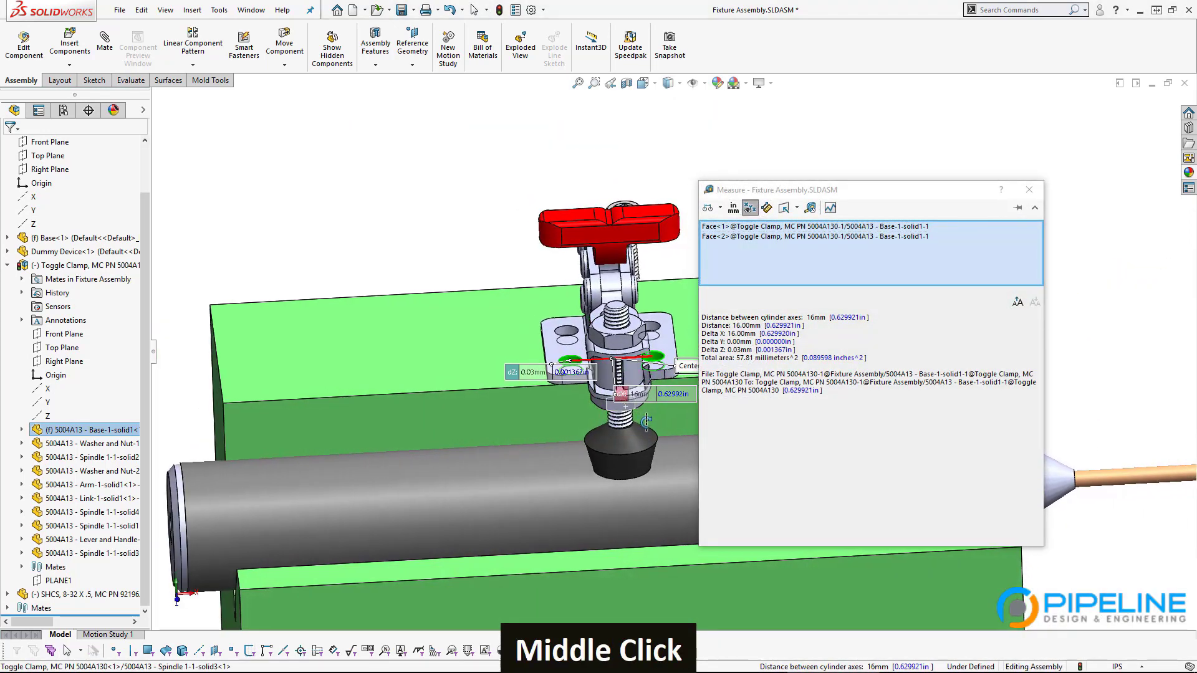
pyautogui.scroll(-5, 617, 430)
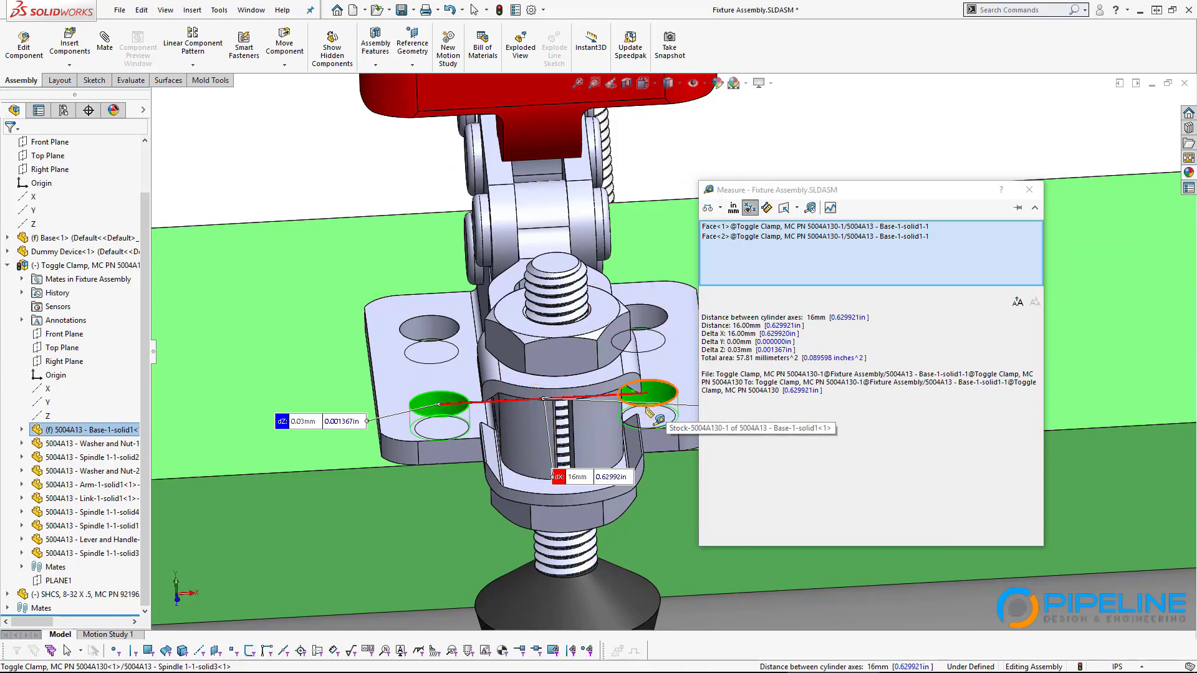
pyautogui.click(816, 317)
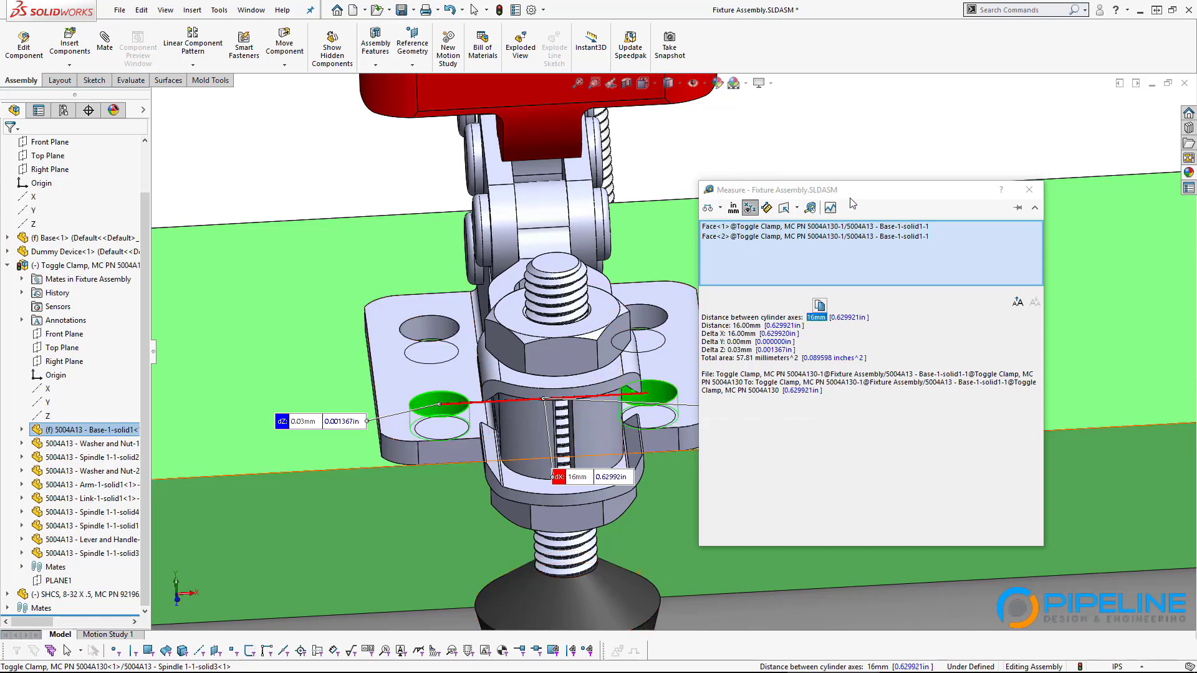
pyautogui.moveTo(853, 190); pyautogui.dragTo(877, 170)
pyautogui.click(764, 330)
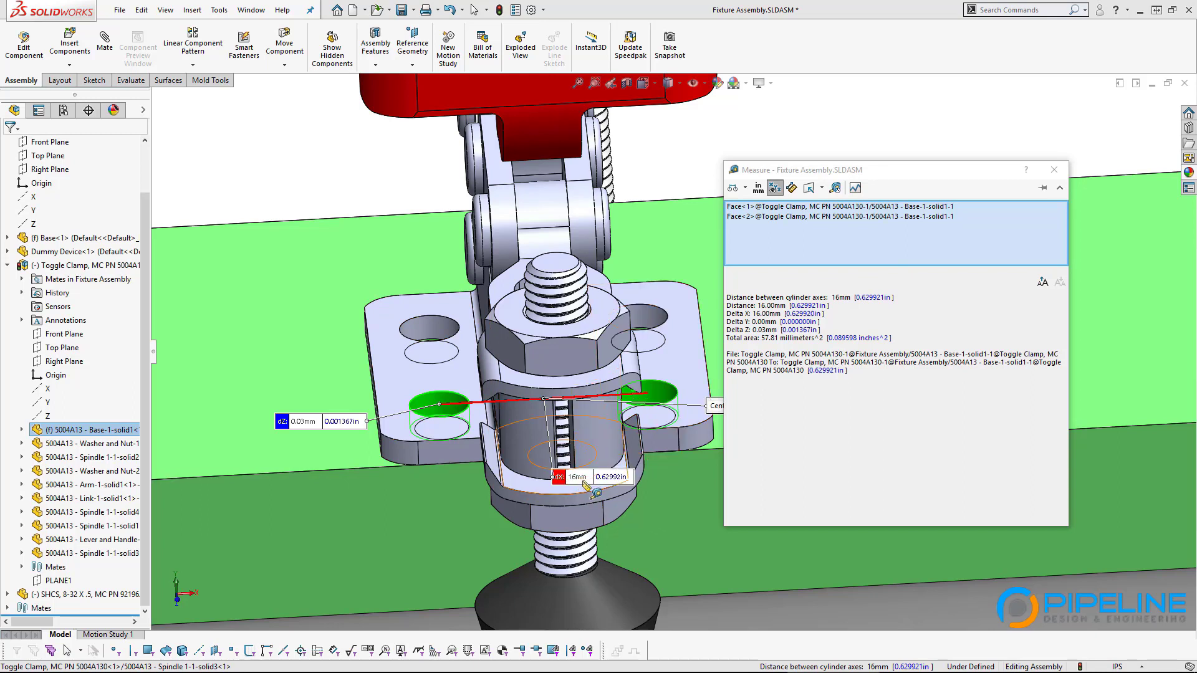
pyautogui.moveTo(580, 484); pyautogui.dragTo(560, 422)
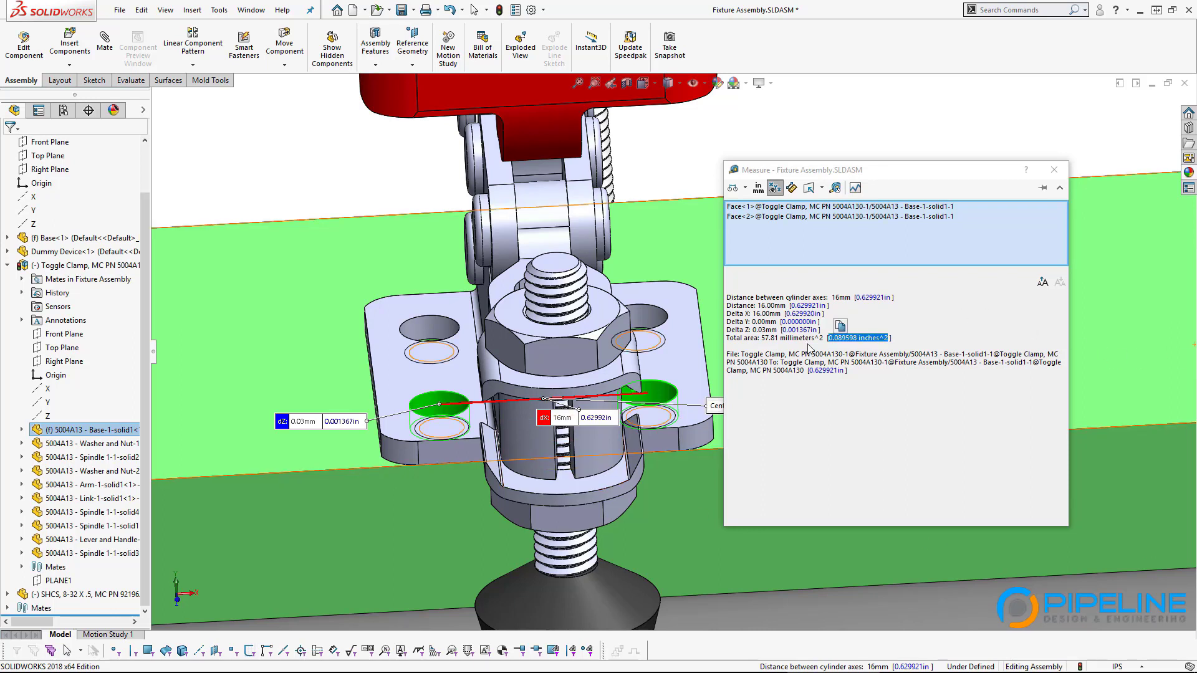
# Step: Select the inch values in the measurement results, then bring up the McMaster-Carr 5004A13 drawing page
pyautogui.doubleClick(826, 370)
pyautogui.doubleClick(890, 340)
pyautogui.click(559, 665)
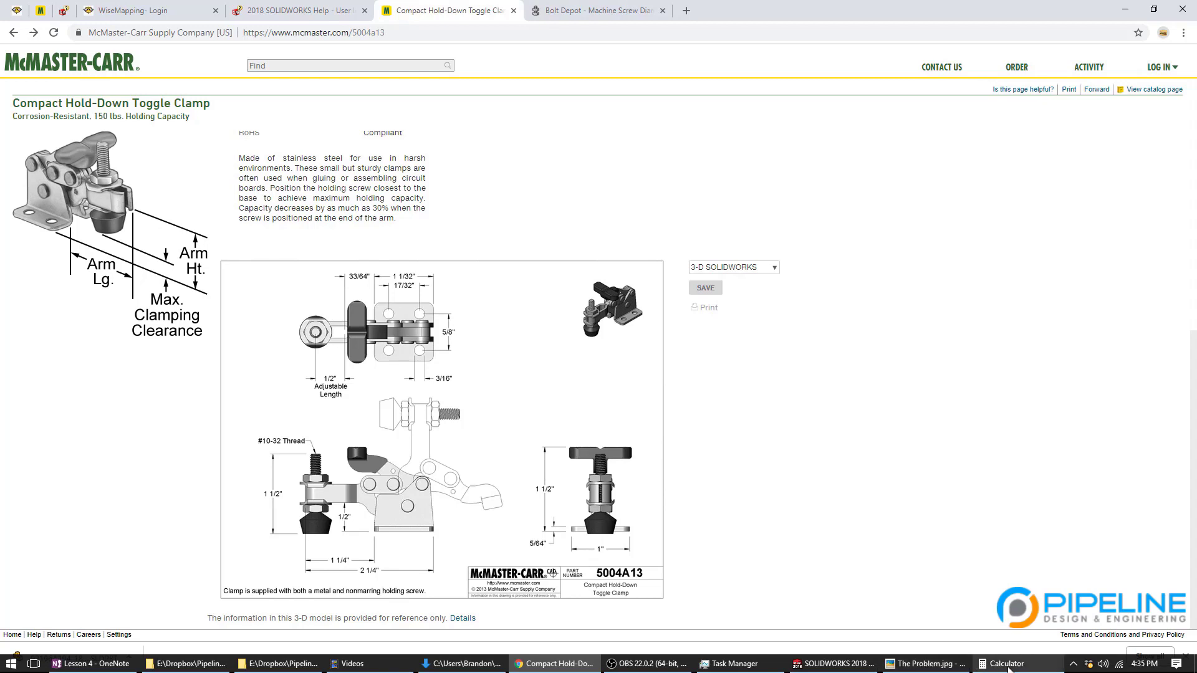
# Step: Compute 5/8 in Calculator to get 0.625, then return to the SOLIDWORKS assembly
pyautogui.click(1004, 664)
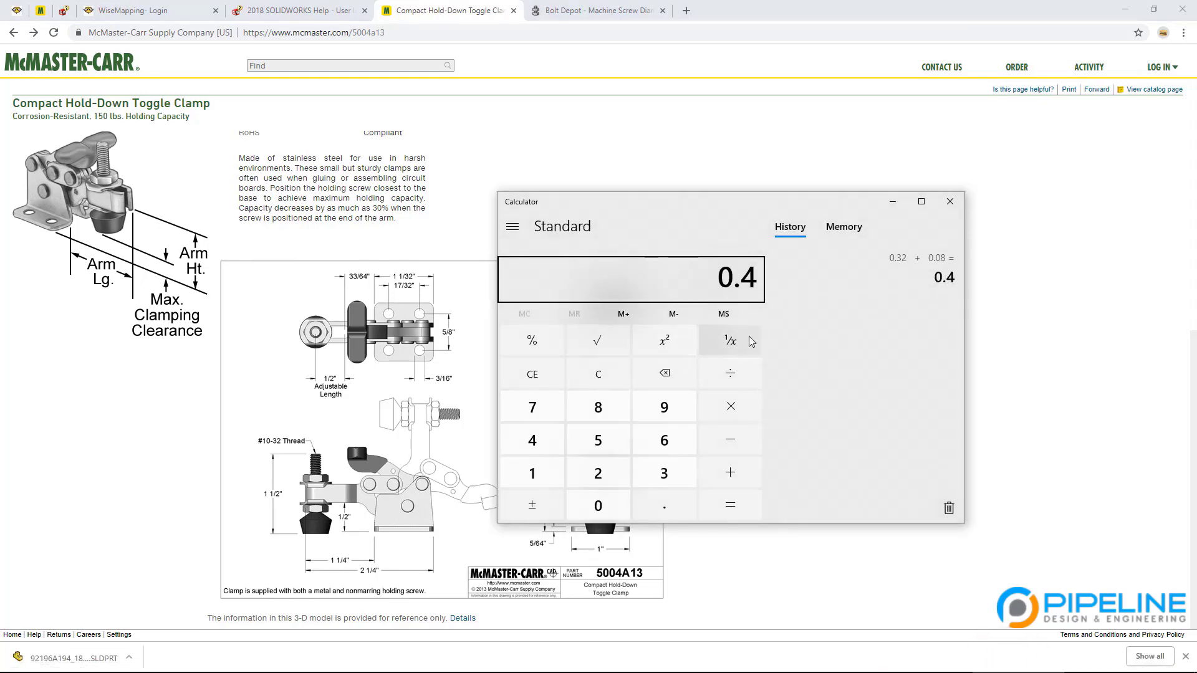
pyautogui.write('5/8')
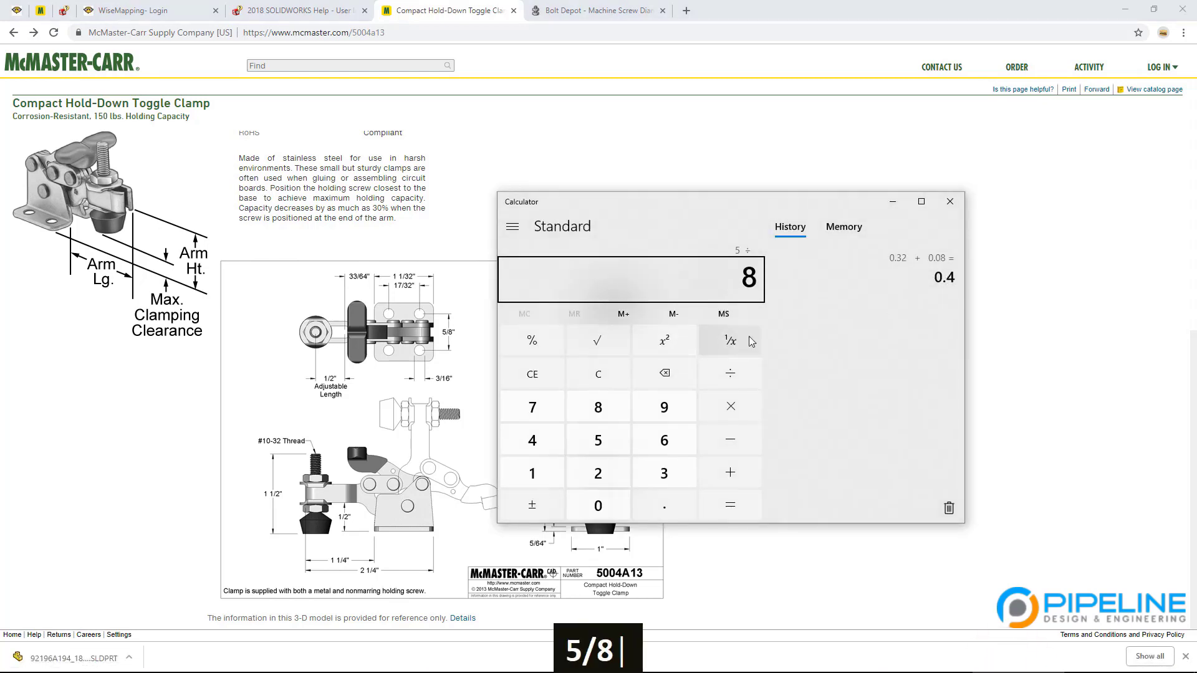
pyautogui.press('Return')
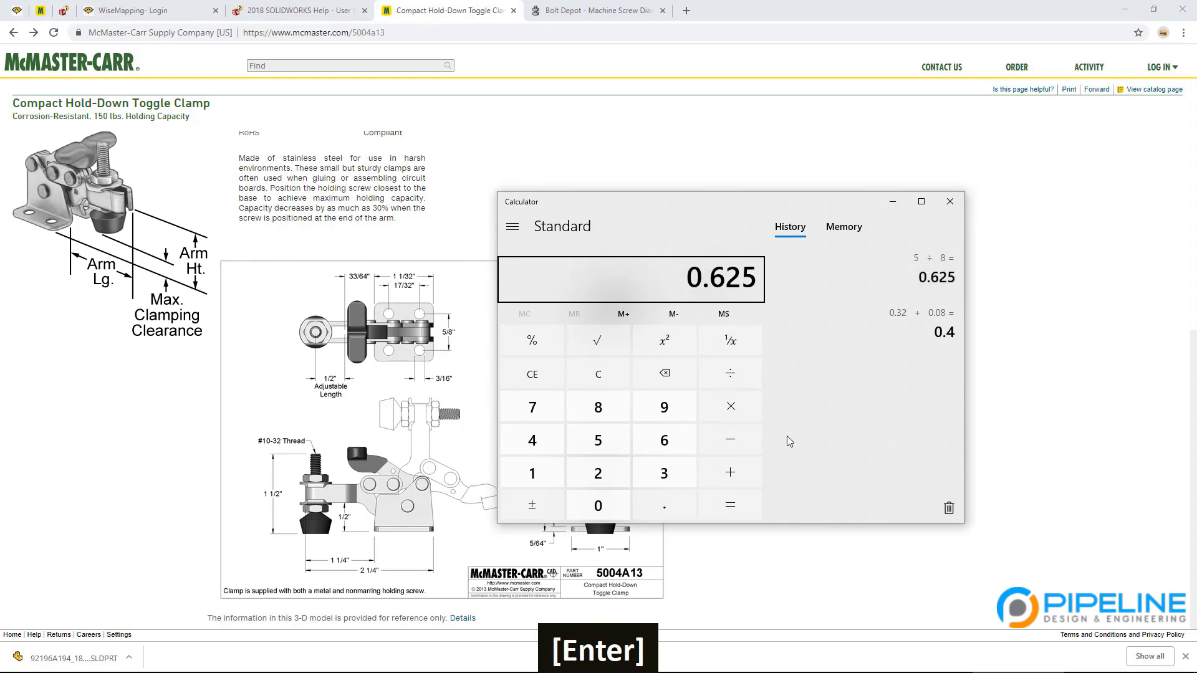
pyautogui.click(849, 667)
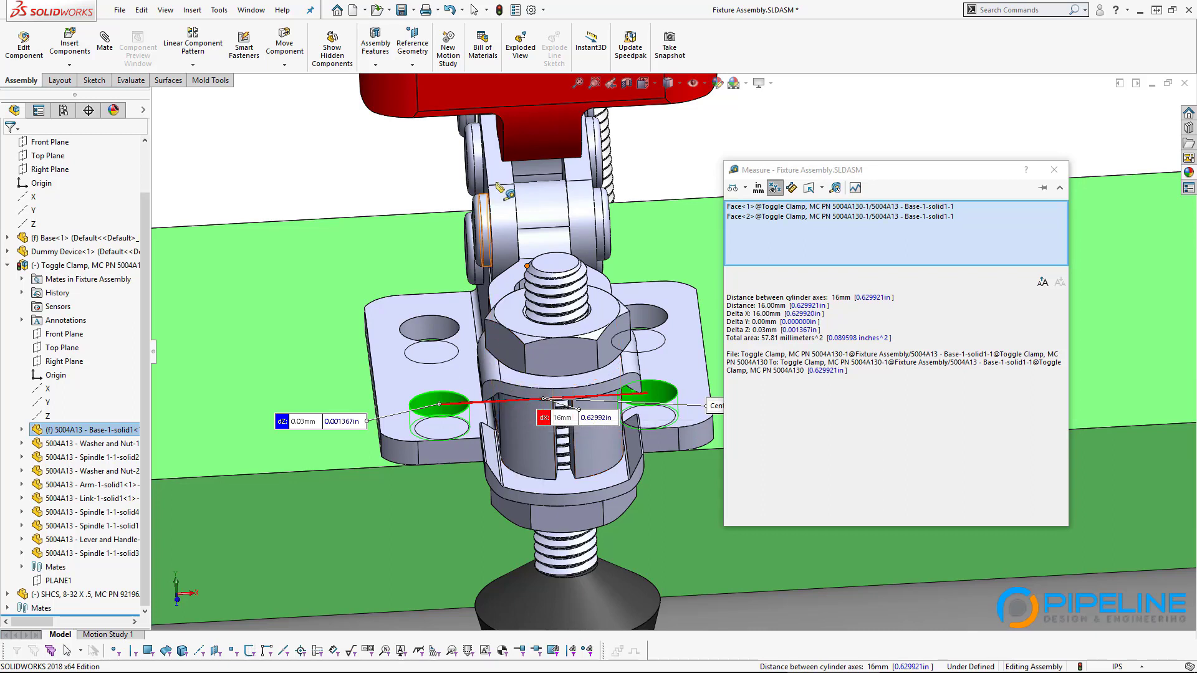
# Step: Clear the measurement selection, close Measure, and orient the view onto the clamp bracket holes
pyautogui.click(424, 172)
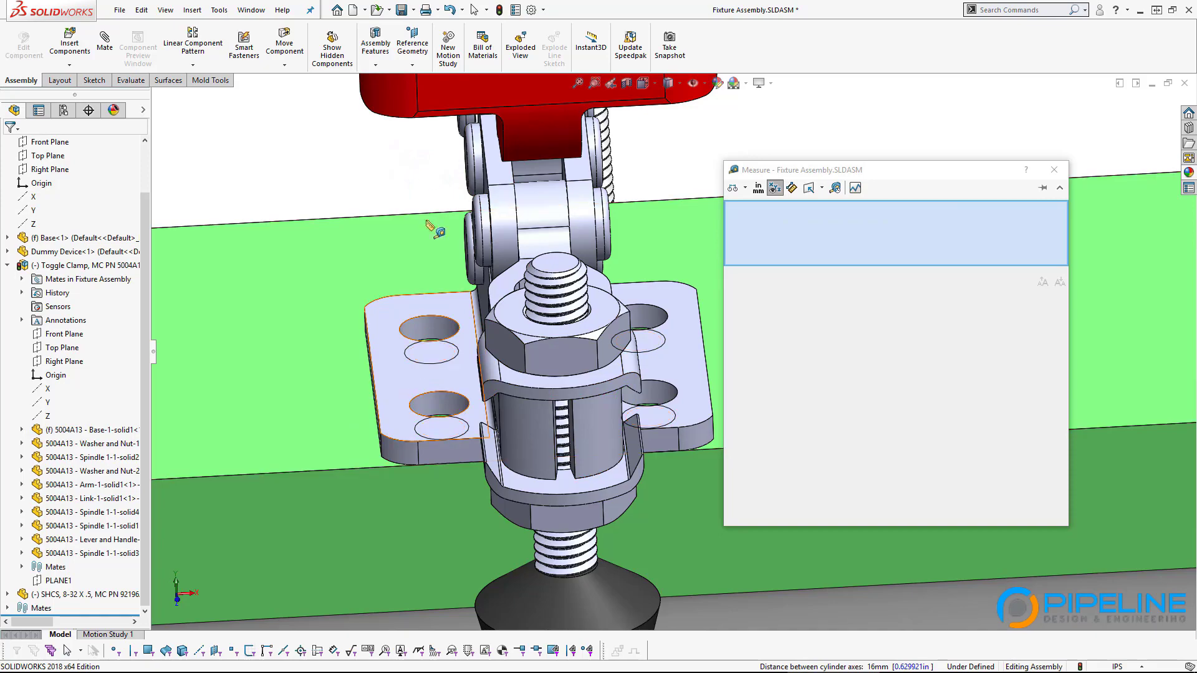
pyautogui.click(414, 155)
pyautogui.press('Escape')
pyautogui.scroll(4, 492, 422)
pyautogui.moveTo(492, 418); pyautogui.dragTo(571, 411, button='middle')
pyautogui.scroll(-4, 518, 376)
pyautogui.scroll(2, 676, 368)
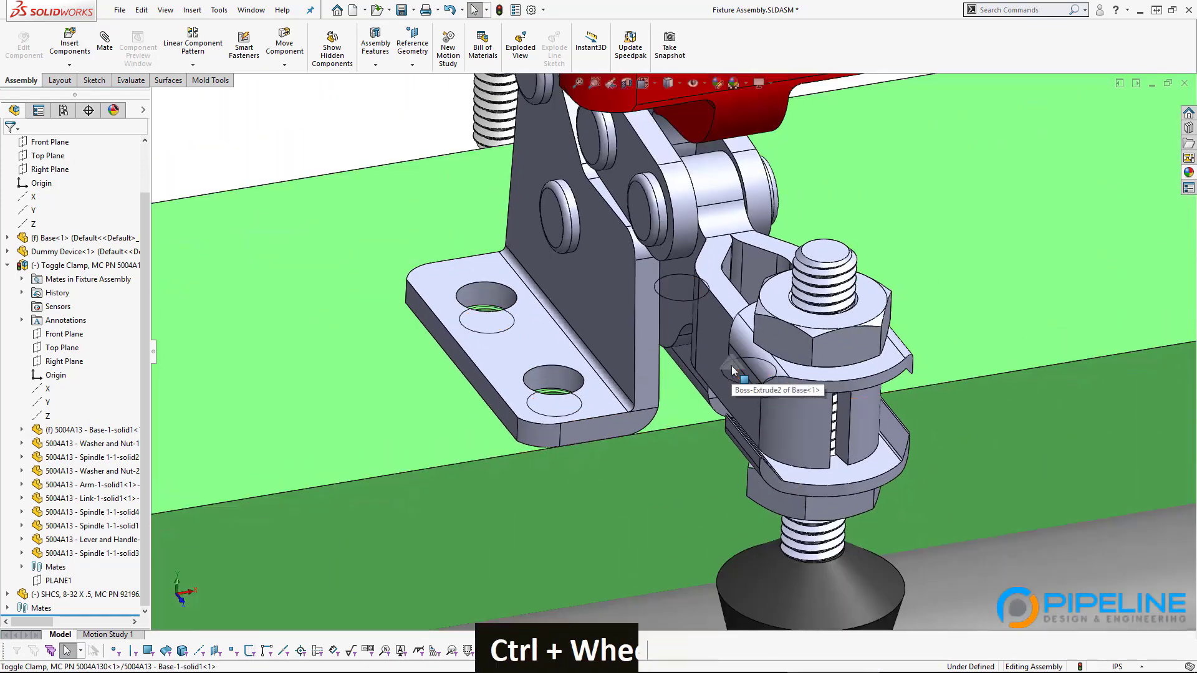
pyautogui.keyDown('ctrl'); pyautogui.moveTo(733, 361); pyautogui.dragTo(689, 377, button='middle'); pyautogui.keyUp('ctrl')
pyautogui.moveTo(589, 374); pyautogui.dragTo(580, 396, button='middle')
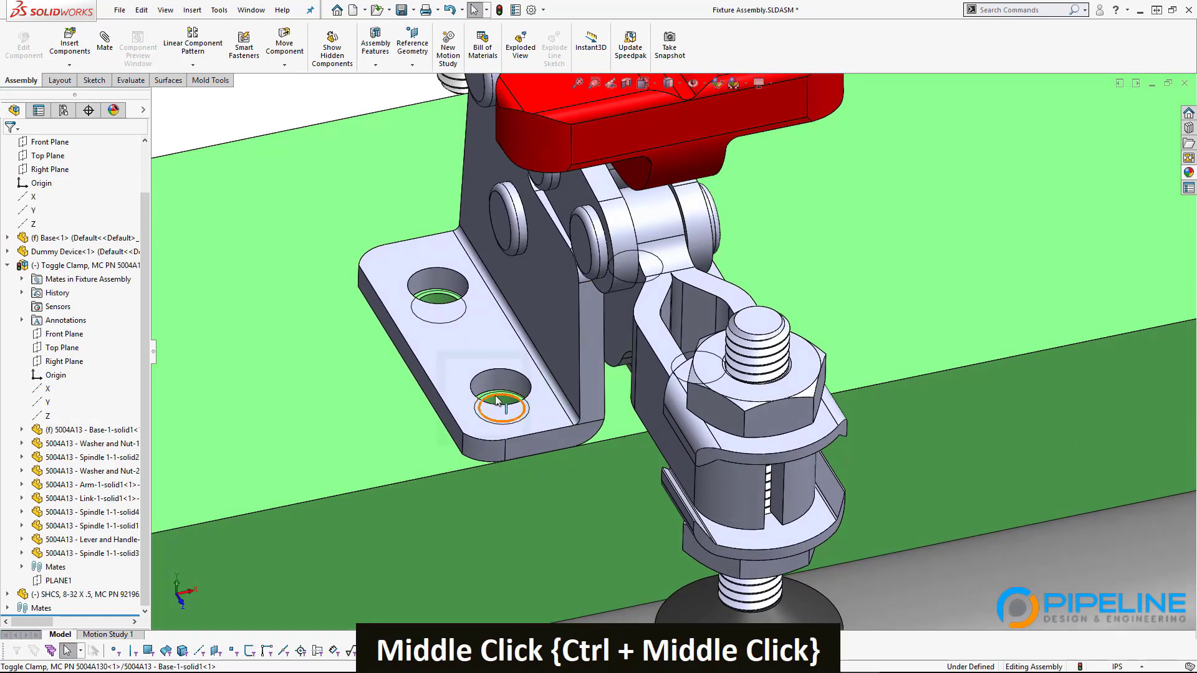
# Step: Measure between the two clamp bracket mounting holes again, confirming 16 mm between axes
pyautogui.click(498, 382)
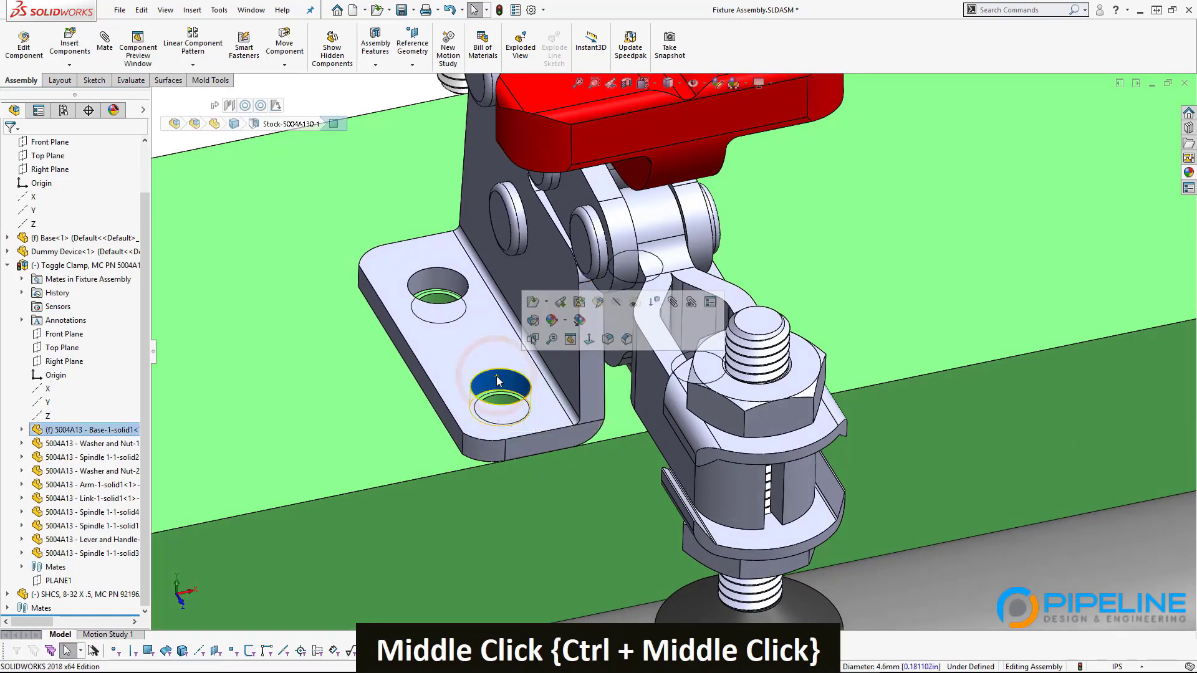
pyautogui.moveTo(498, 382); pyautogui.dragTo(720, 343, button='middle')
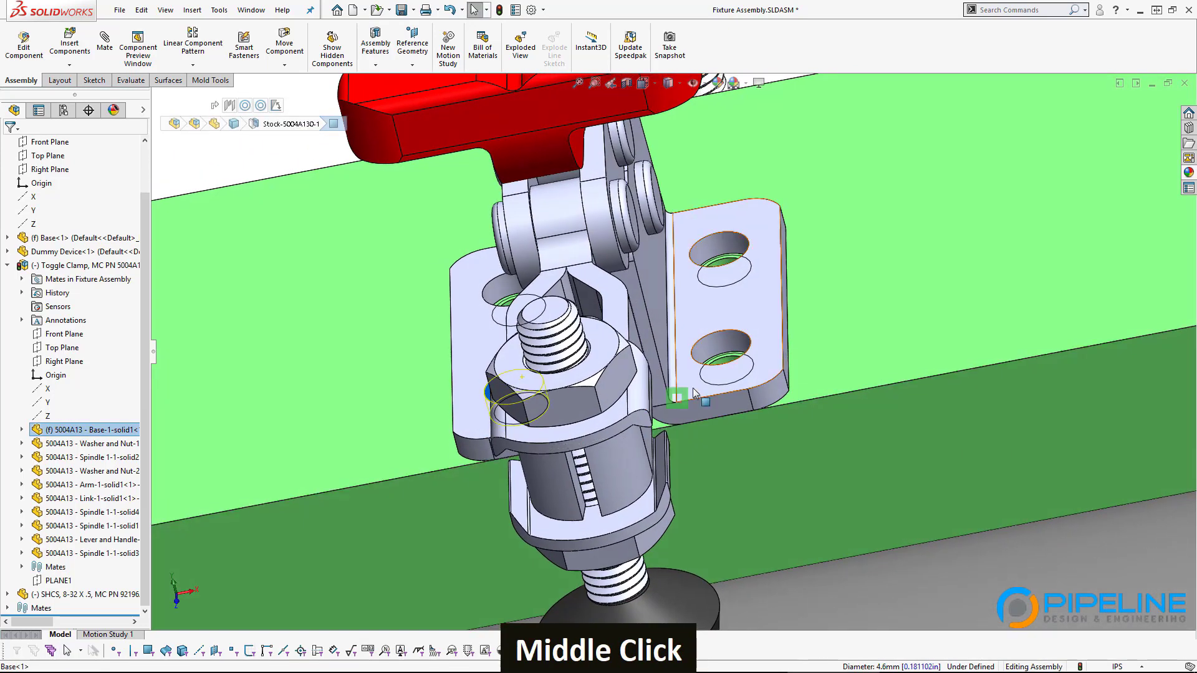
pyautogui.keyDown('ctrl'); pyautogui.click(723, 341); pyautogui.keyUp('ctrl')
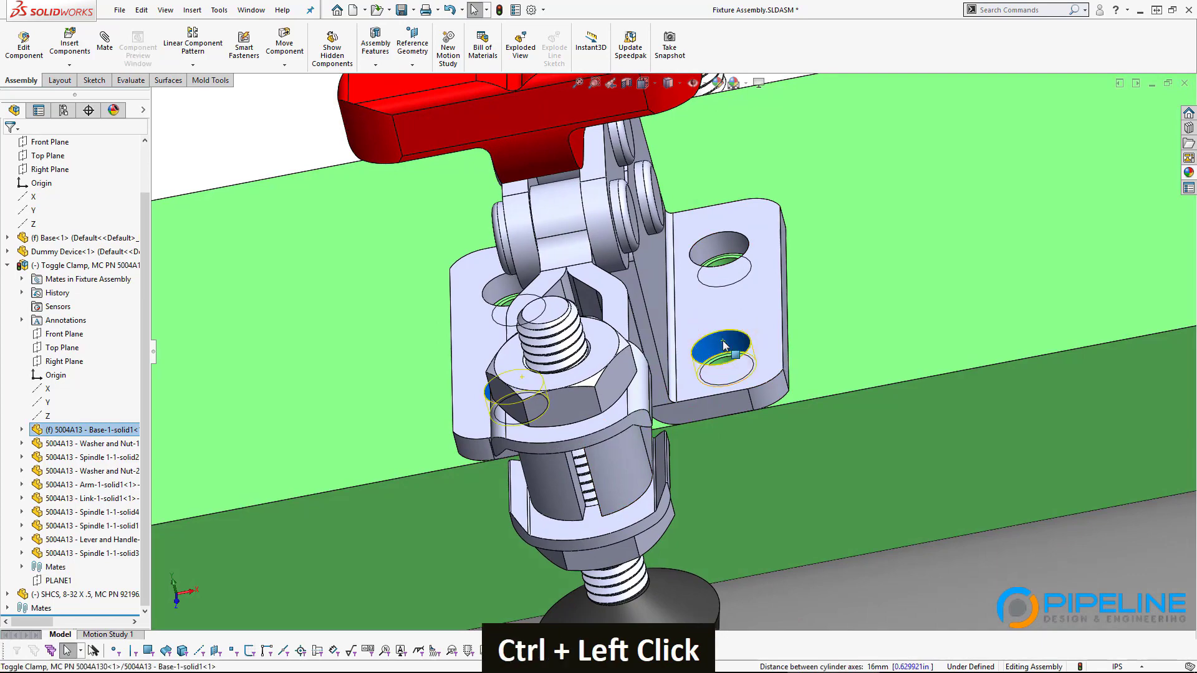
pyautogui.moveTo(570, 452); pyautogui.dragTo(630, 401, button='middle')
pyautogui.press('m')
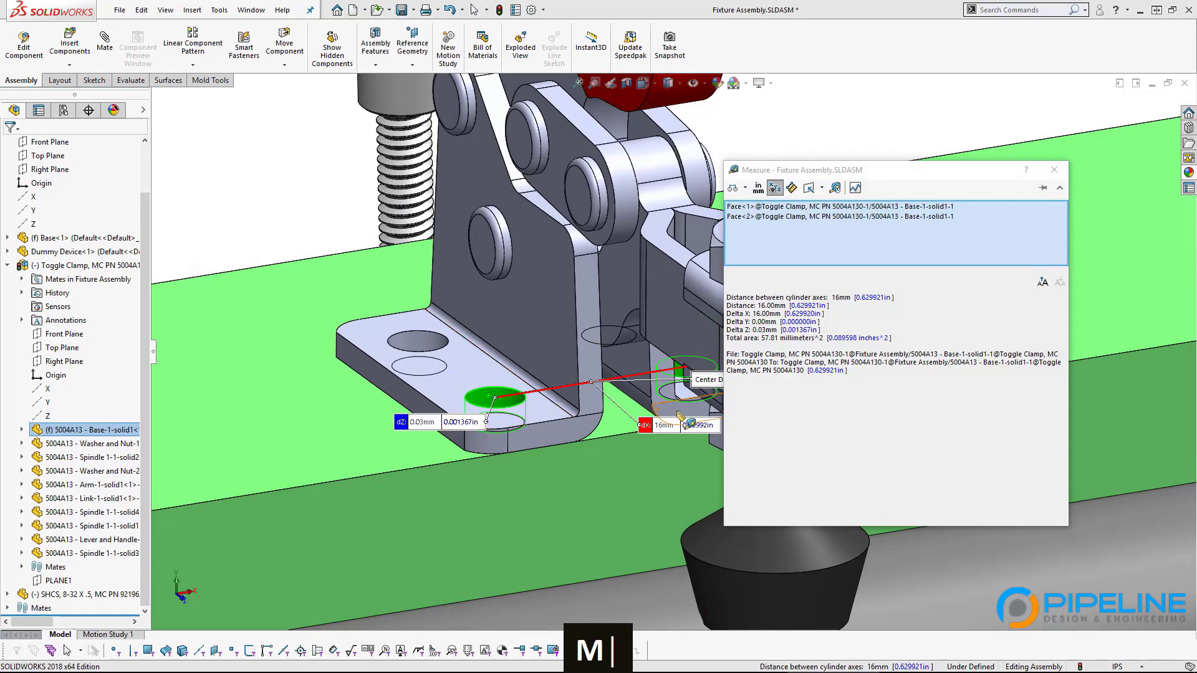
pyautogui.scroll(-4, 681, 416)
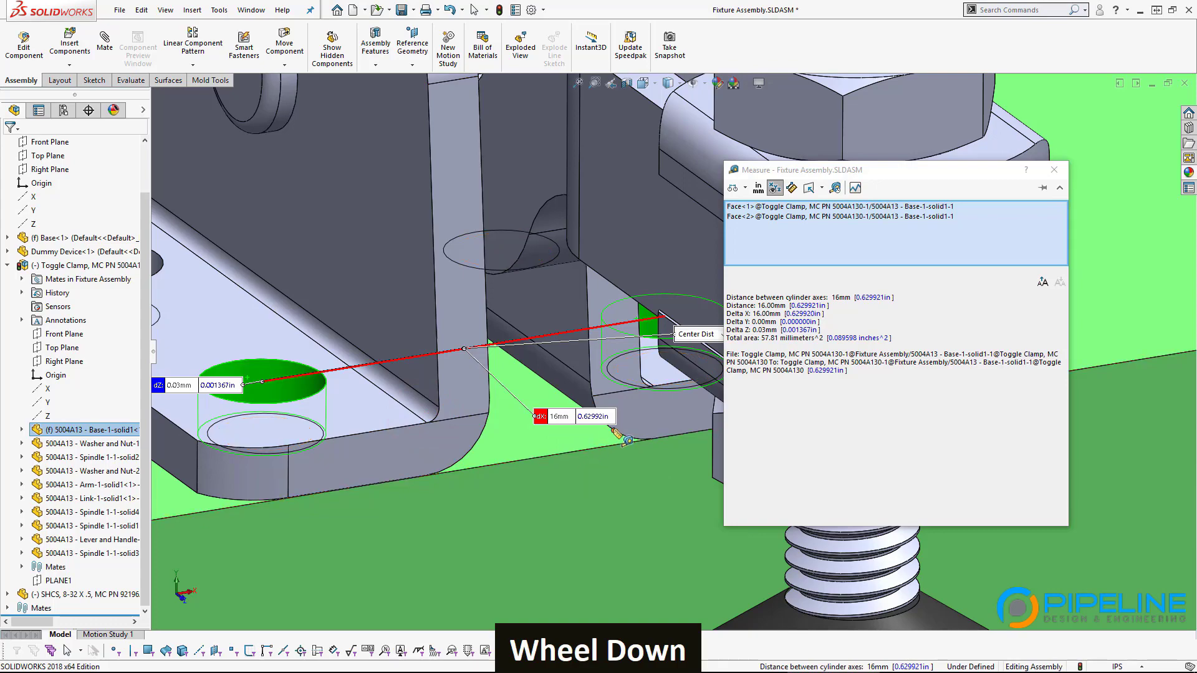
pyautogui.scroll(3, 617, 435)
pyautogui.moveTo(617, 434); pyautogui.dragTo(607, 524, button='middle')
# Step: Open the Base part in its own window from one of its tapped holes
pyautogui.press('Escape')
pyautogui.click(486, 362)
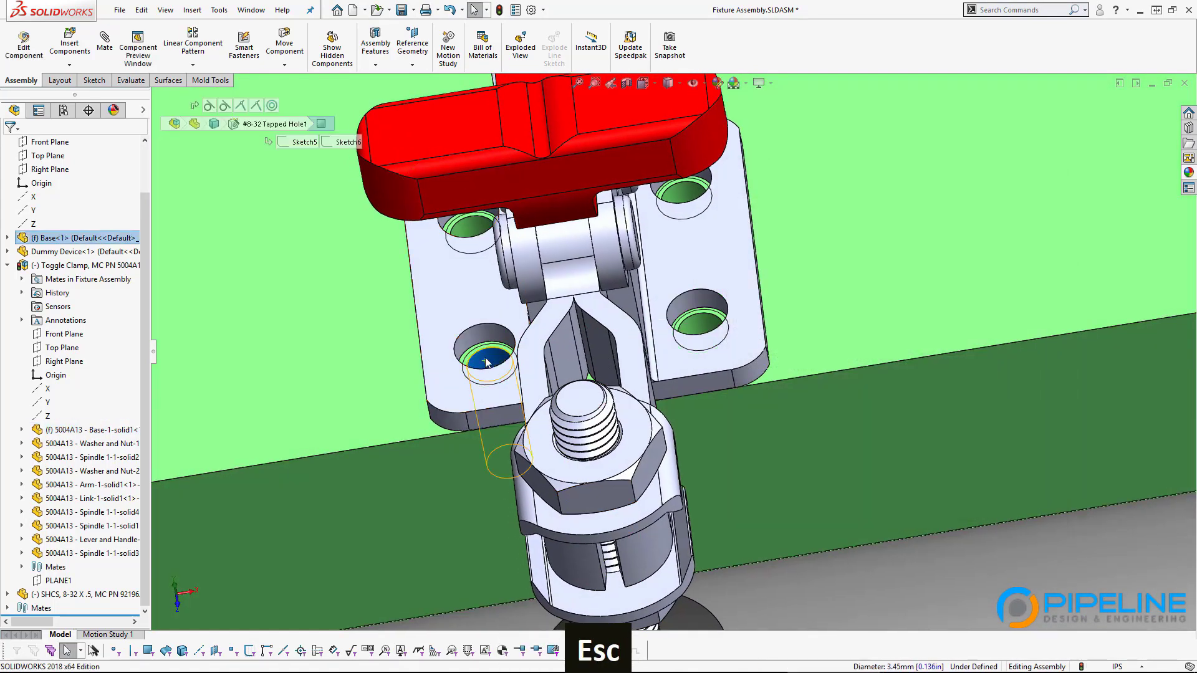
pyautogui.click(524, 287)
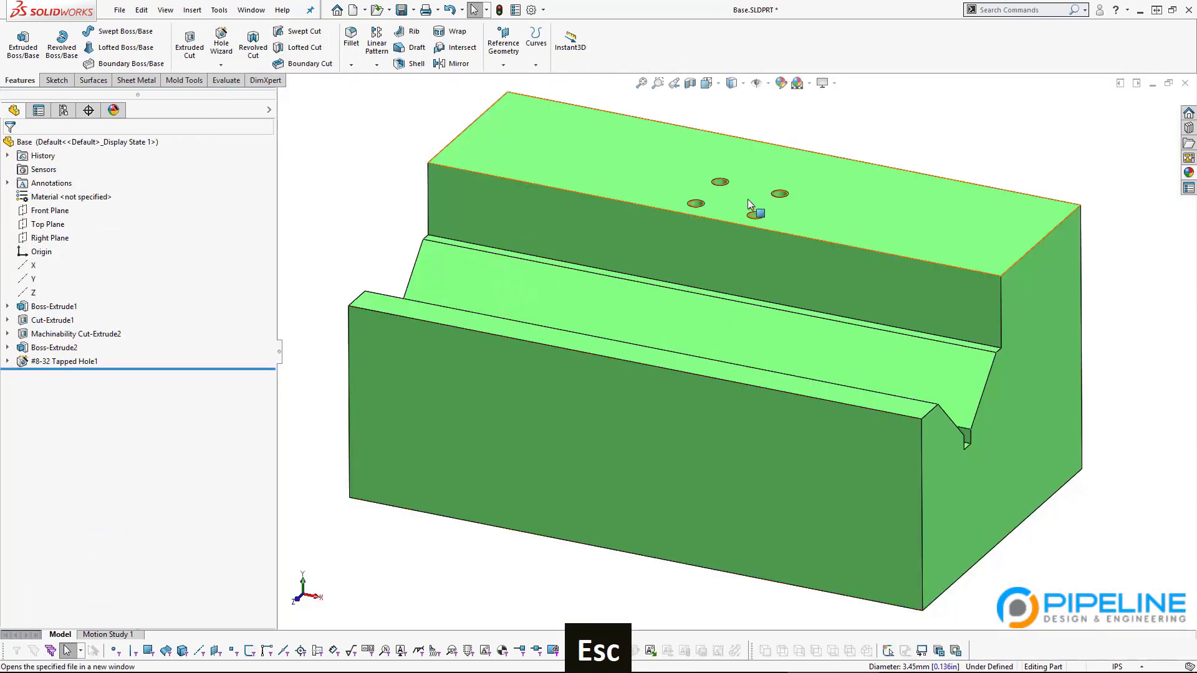
pyautogui.scroll(-5, 748, 203)
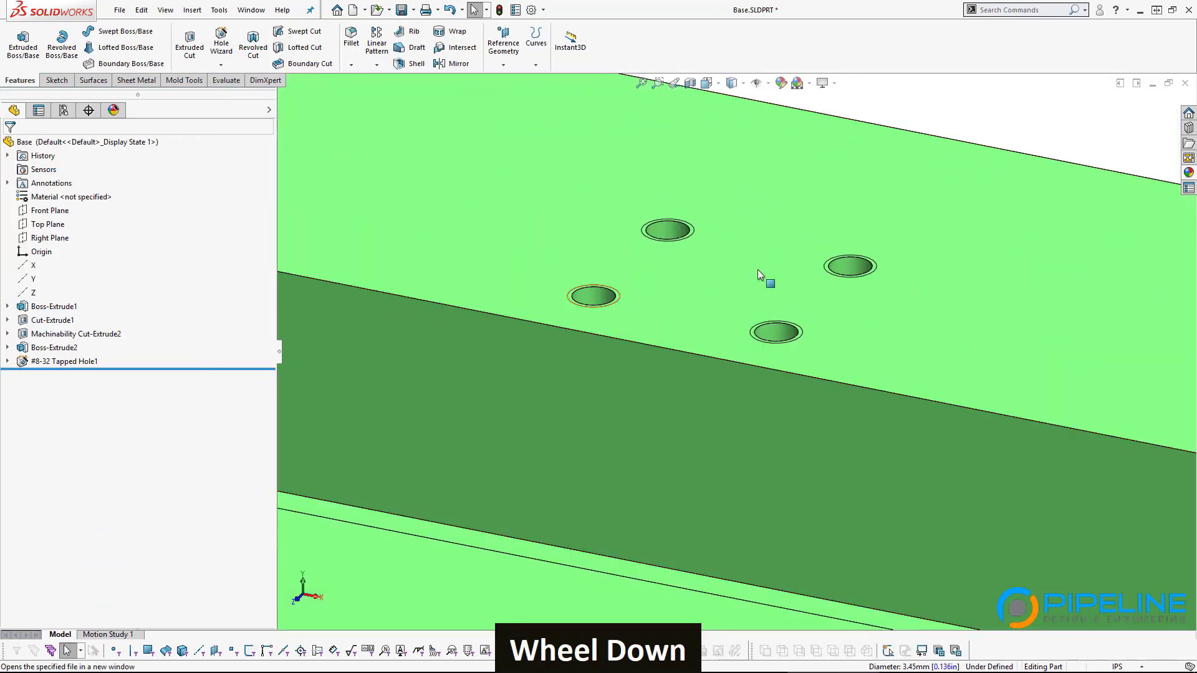
# Step: Expand #8-32 Tapped Hole1 and display its sketch dimensions, including 0.625 and 1.000
pyautogui.click(14, 361)
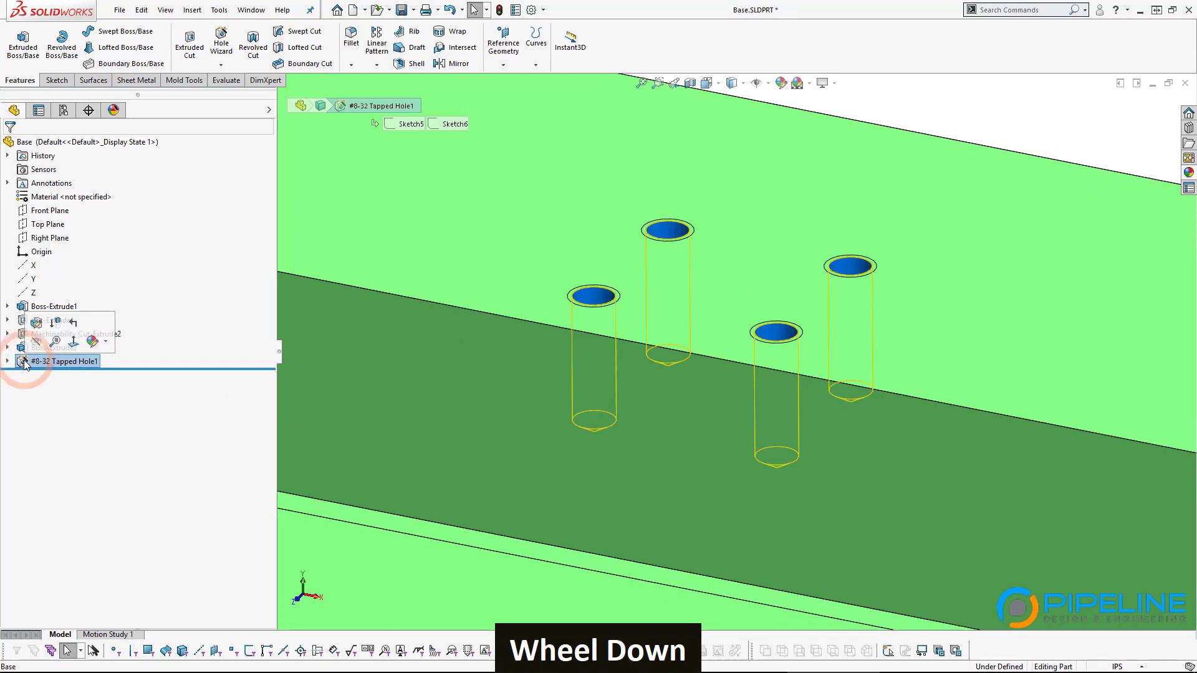
pyautogui.click(7, 361)
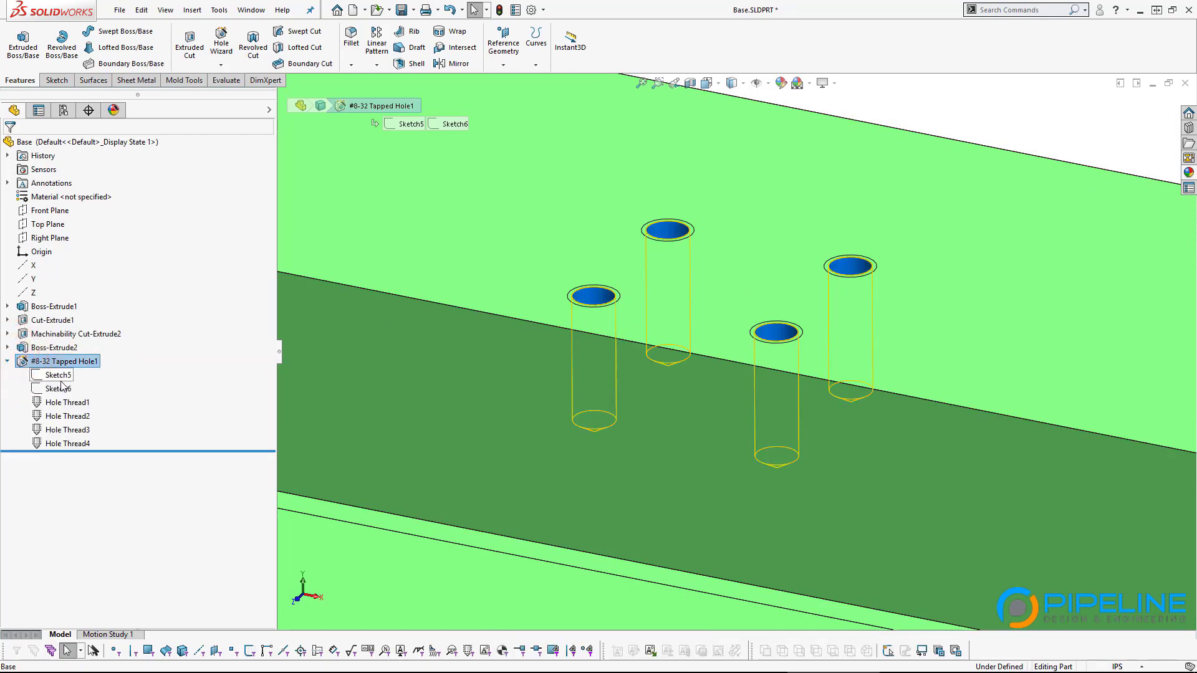
pyautogui.click(58, 375)
pyautogui.scroll(3, 765, 348)
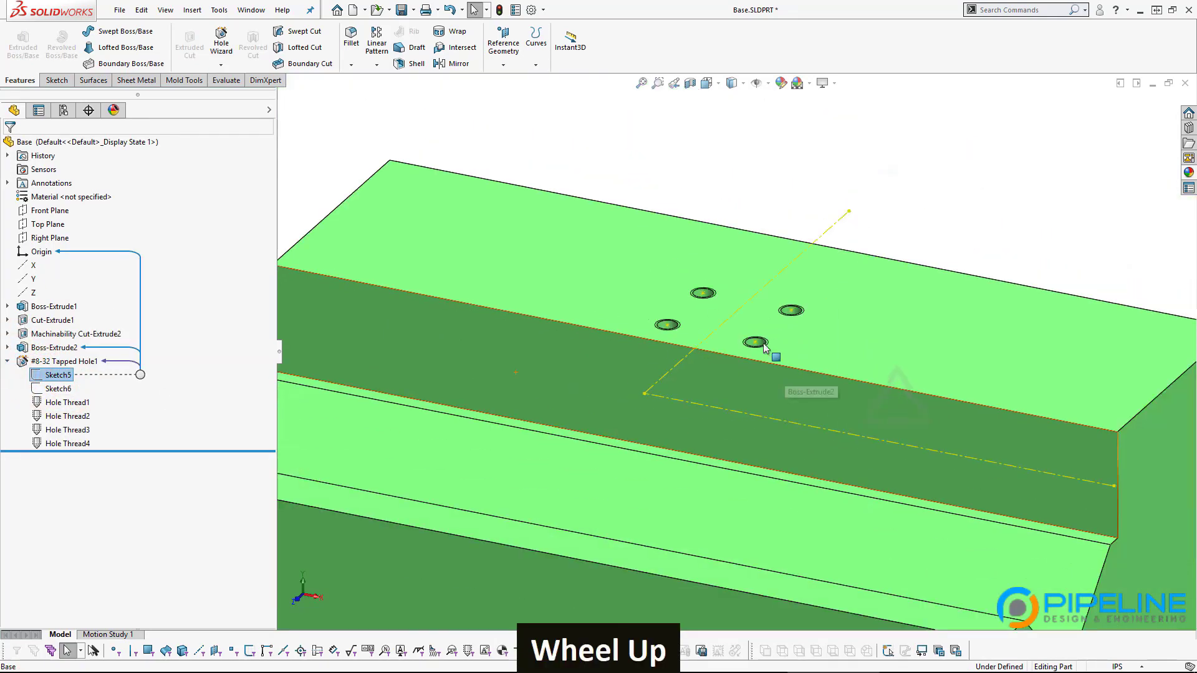
pyautogui.scroll(-2, 837, 302)
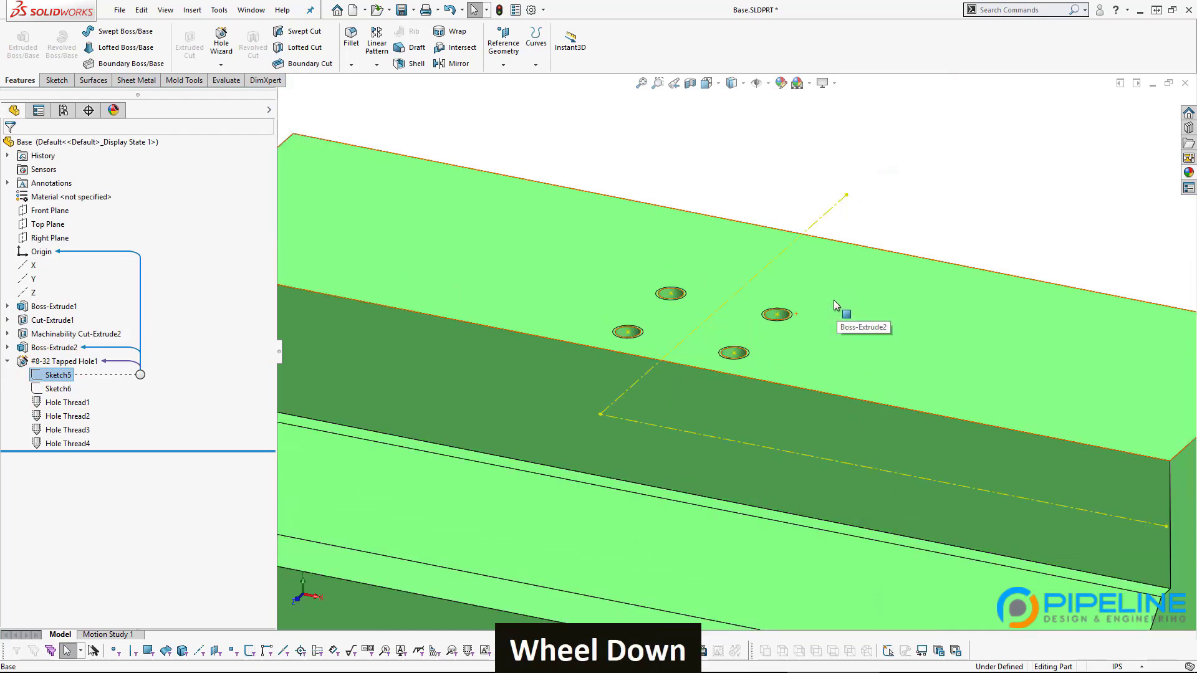
pyautogui.click(690, 157)
pyautogui.doubleClick(669, 296)
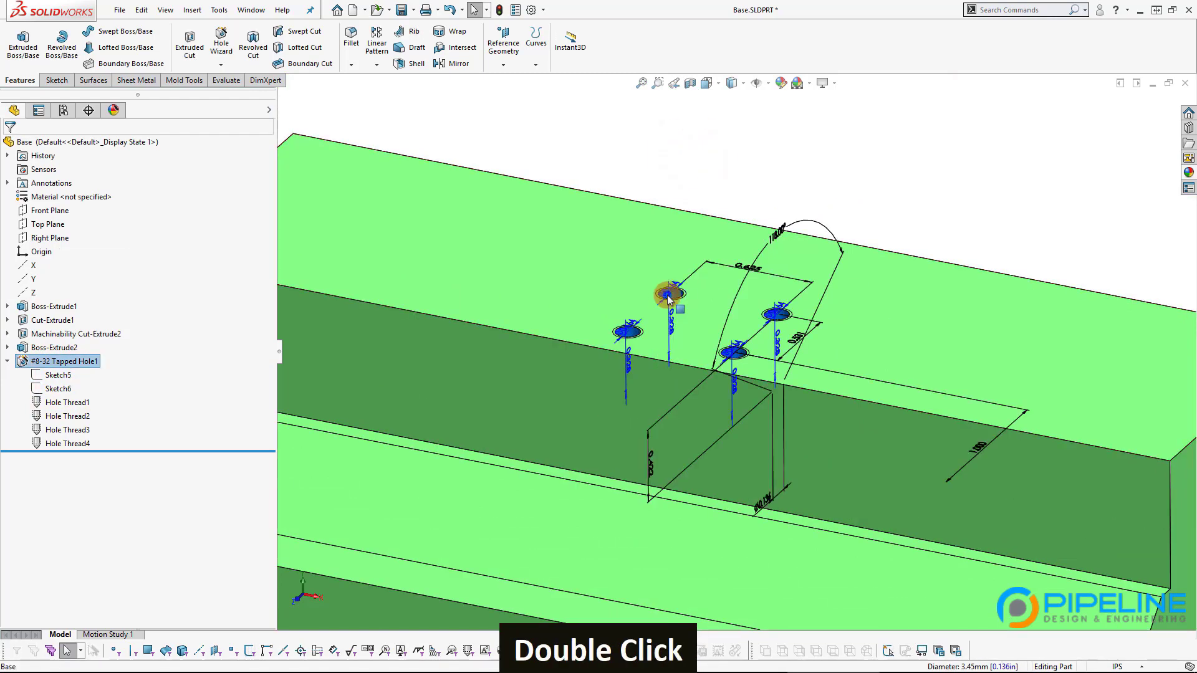
pyautogui.moveTo(648, 354); pyautogui.dragTo(849, 323, button='middle')
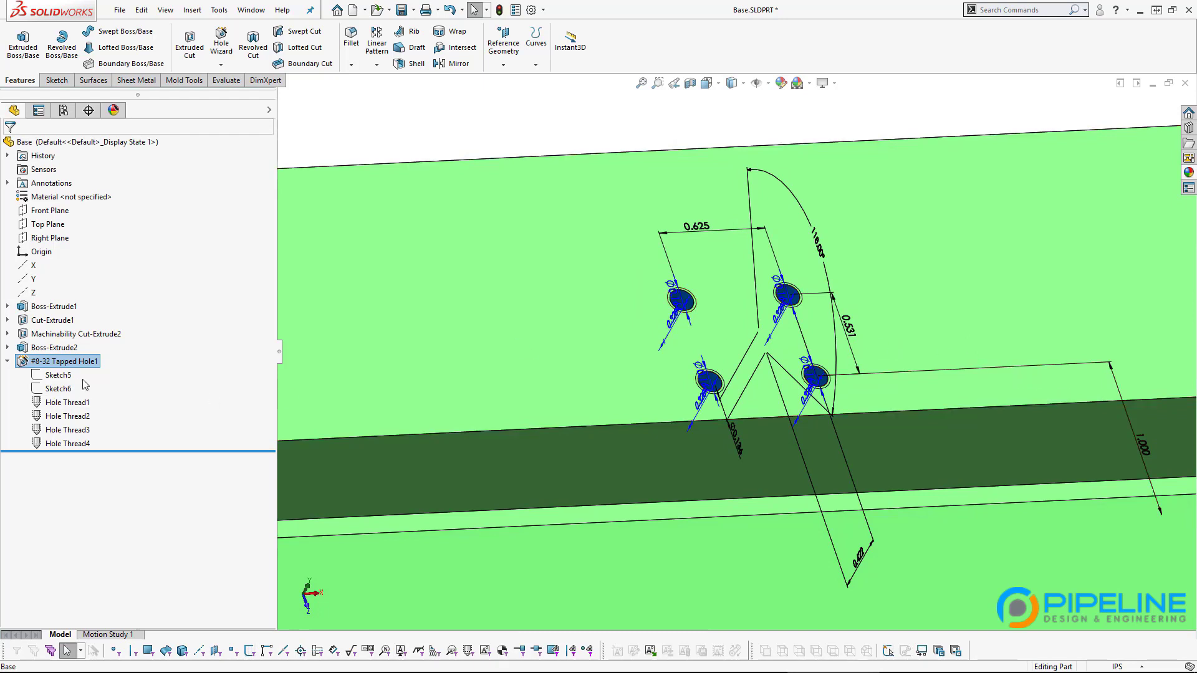
pyautogui.rightClick(61, 365)
# Step: Edit Tapped Hole1's positions and change the 0.625 hole spacing to 18 mm
pyautogui.click(73, 371)
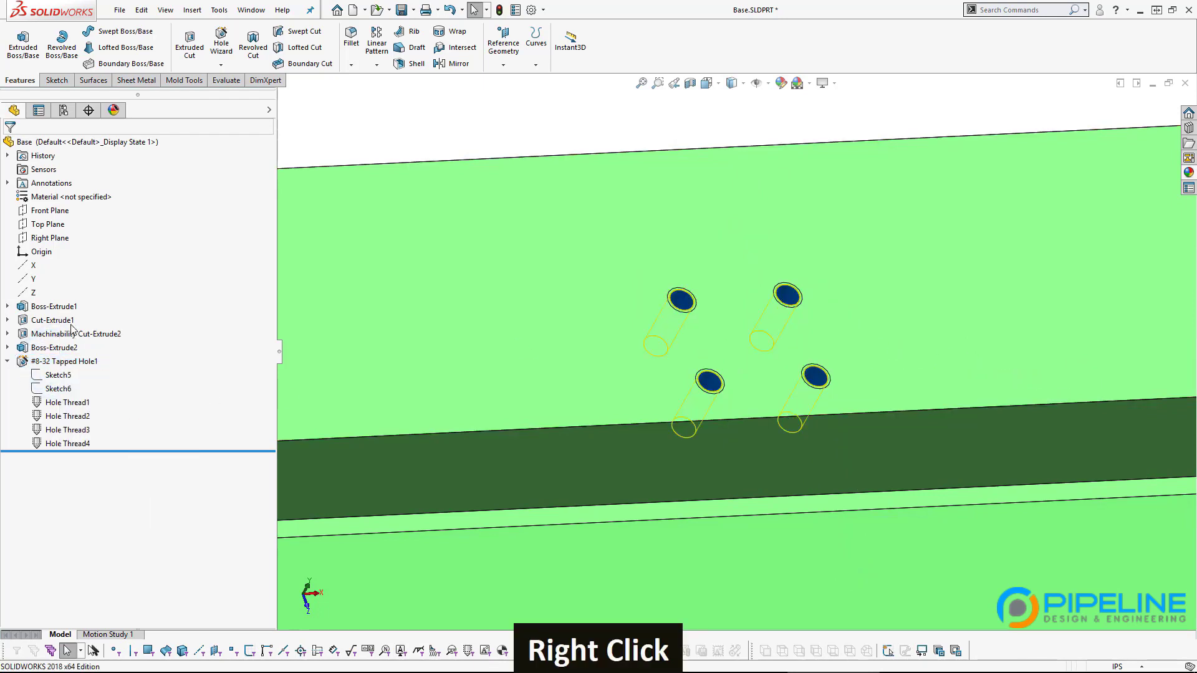
pyautogui.click(76, 170)
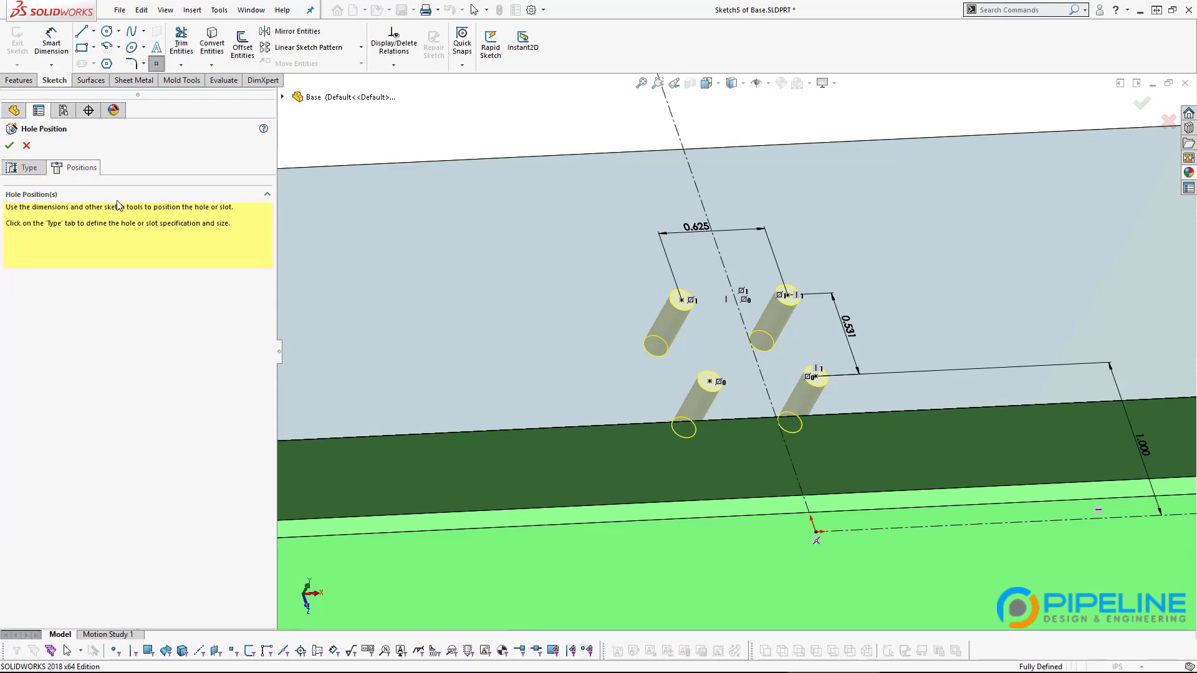
pyautogui.hotkey('ctrl', '8')
pyautogui.scroll(-3, 698, 312)
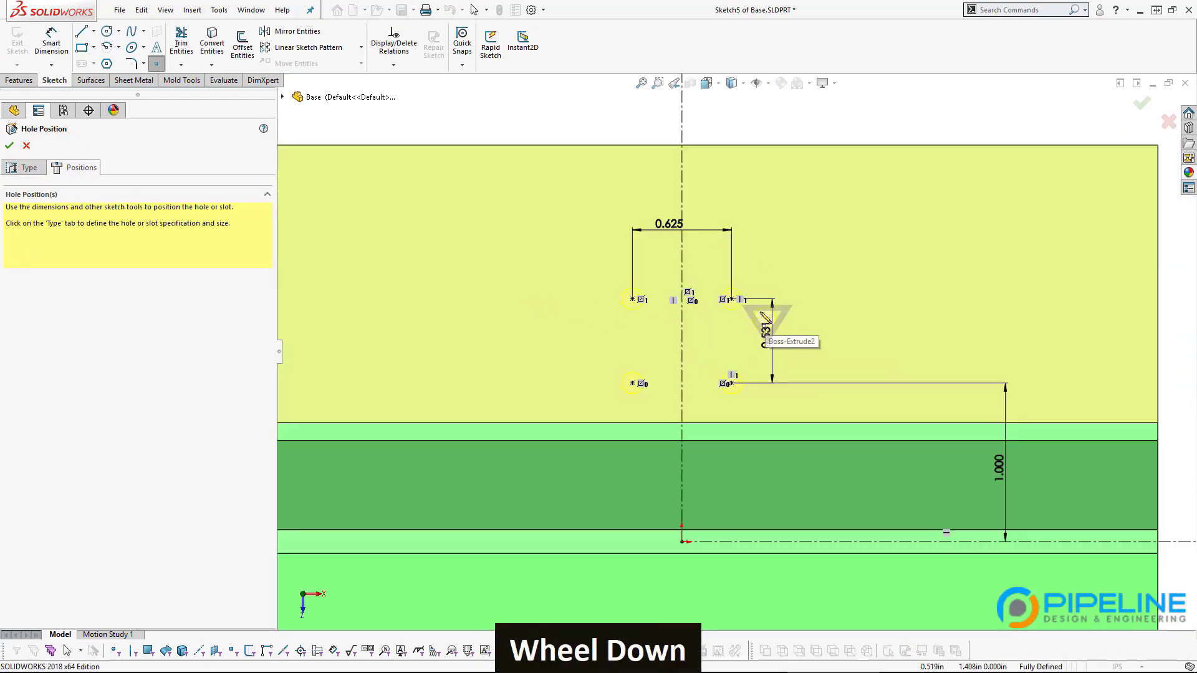
pyautogui.press('Escape')
pyautogui.moveTo(678, 232); pyautogui.dragTo(676, 256)
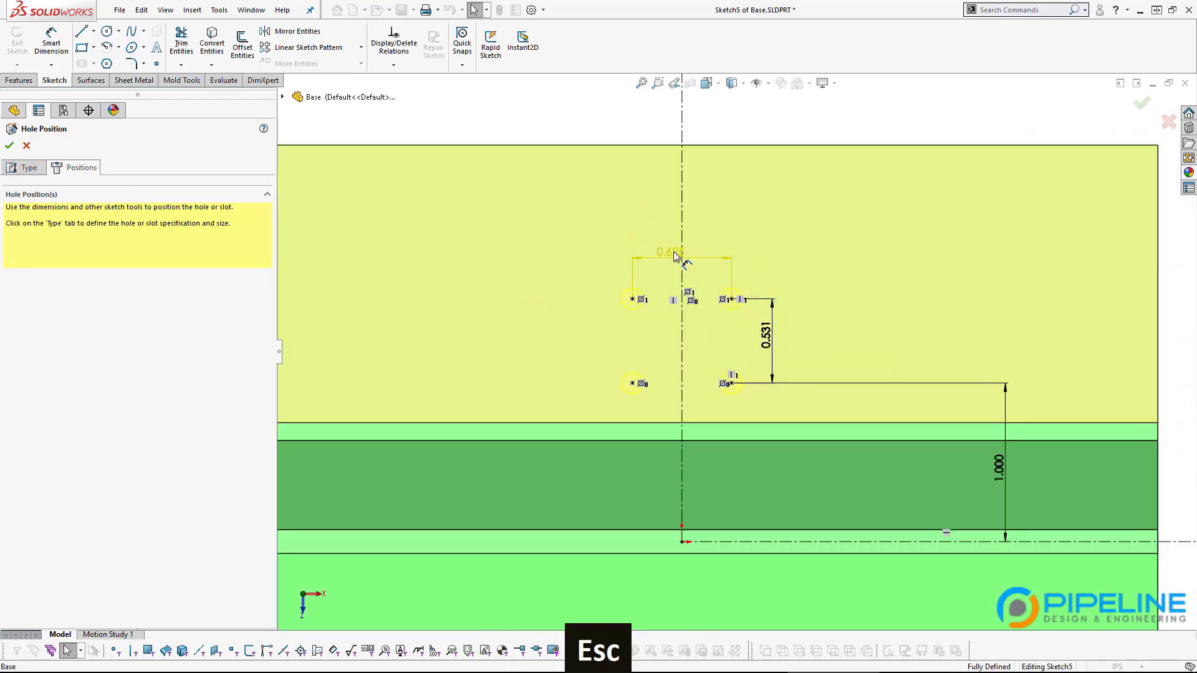
pyautogui.doubleClick(672, 253)
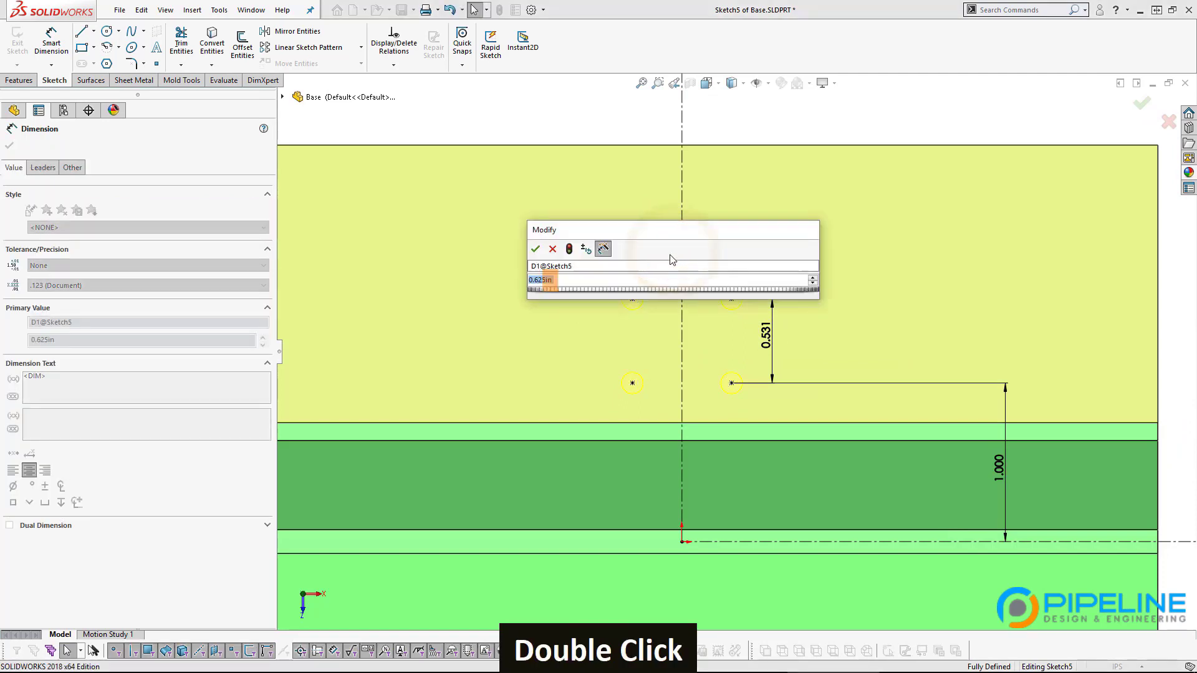
pyautogui.write('18mm')
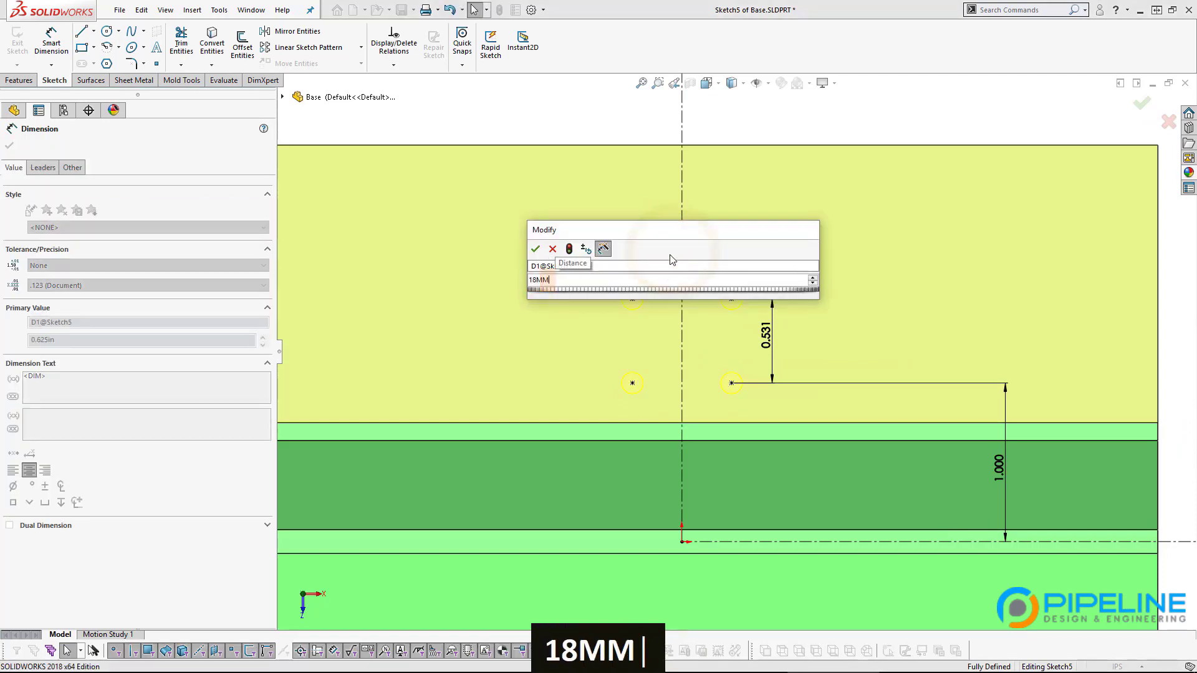
pyautogui.press('Return')
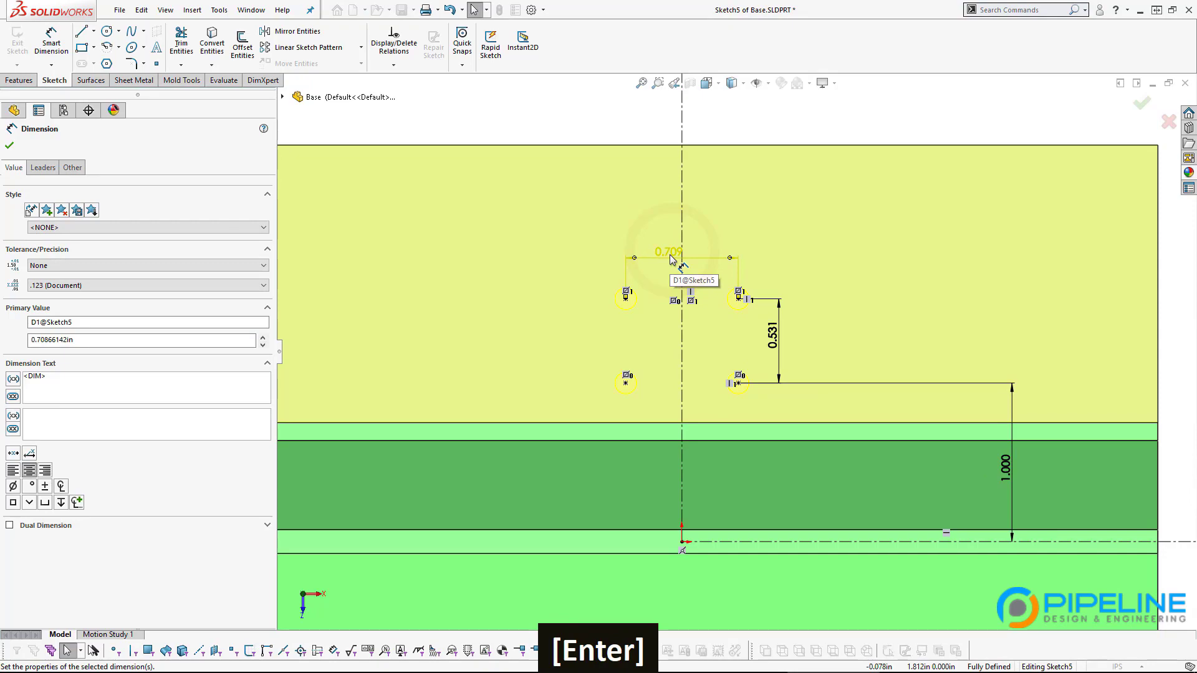
# Step: After checking the supplier drawing, correct the hole spacing to 16 mm and finish the tapped holes
pyautogui.hotkey('alt', 'Tab')
pyautogui.hotkey('alt', 'Tab')
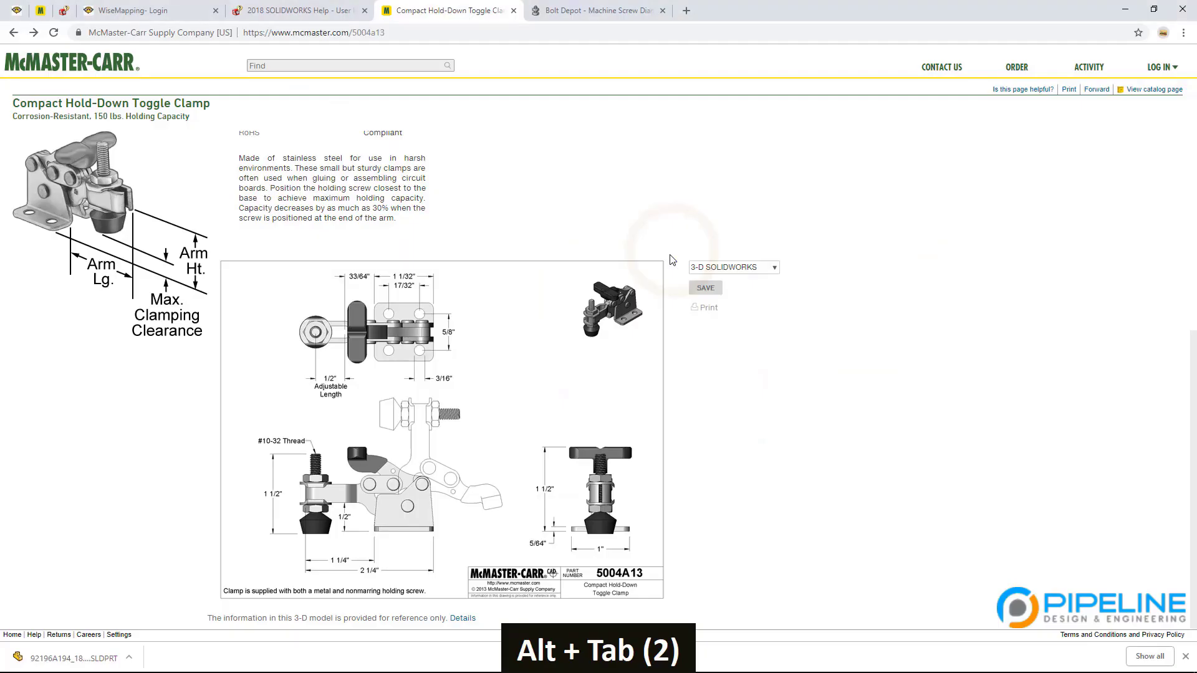
pyautogui.hotkey('alt', 'Tab')
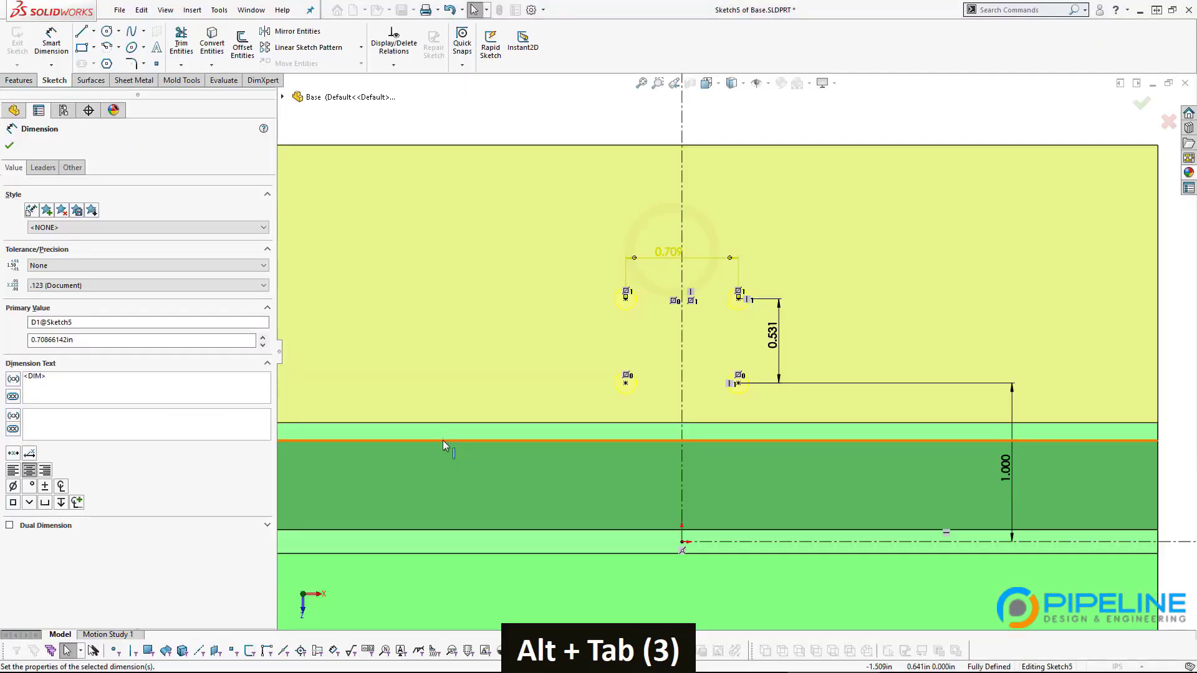
pyautogui.doubleClick(668, 252)
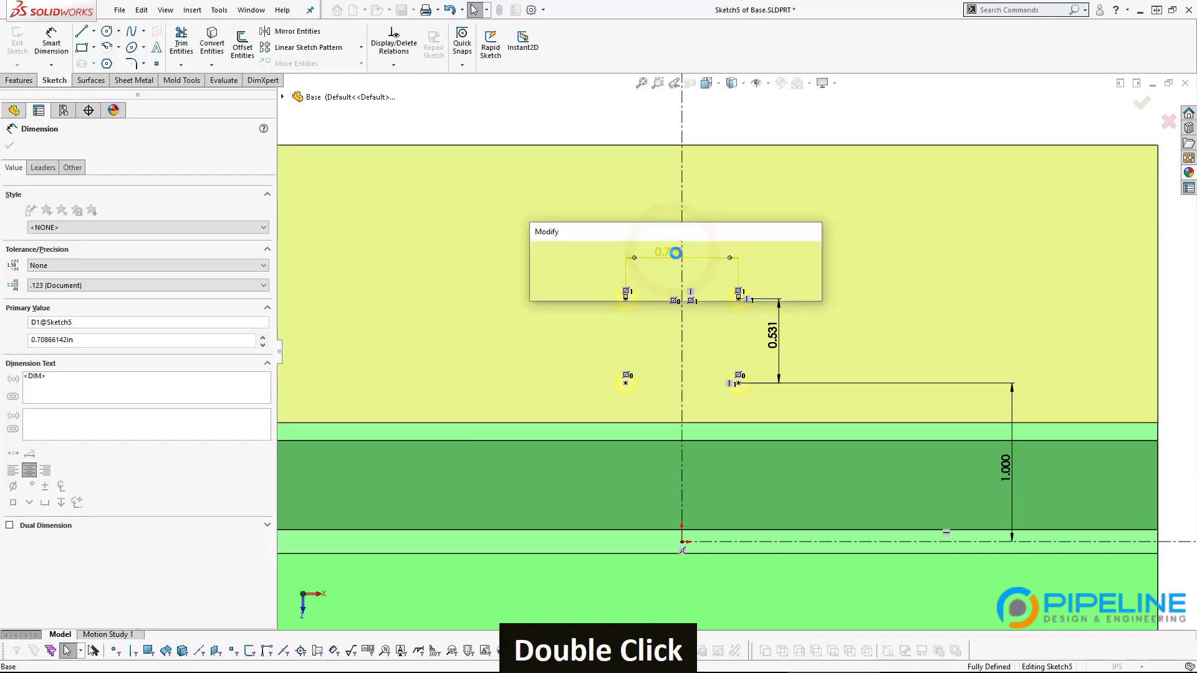
pyautogui.write('16mm')
pyautogui.press('Return')
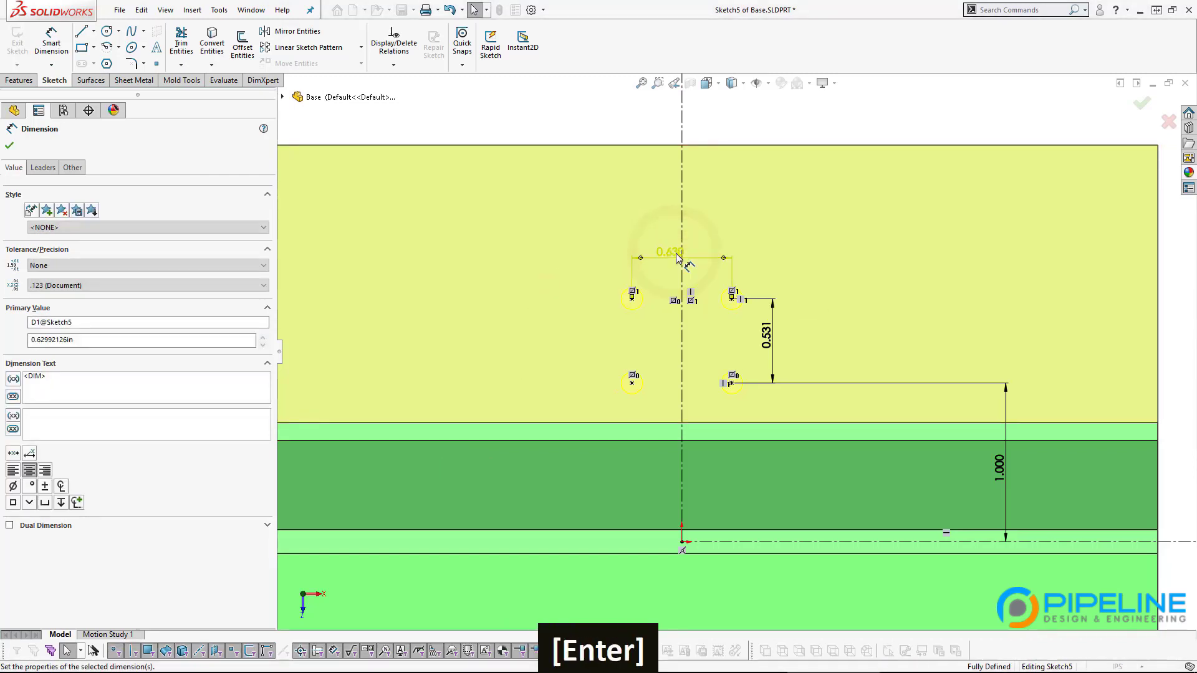
pyautogui.click(1146, 105)
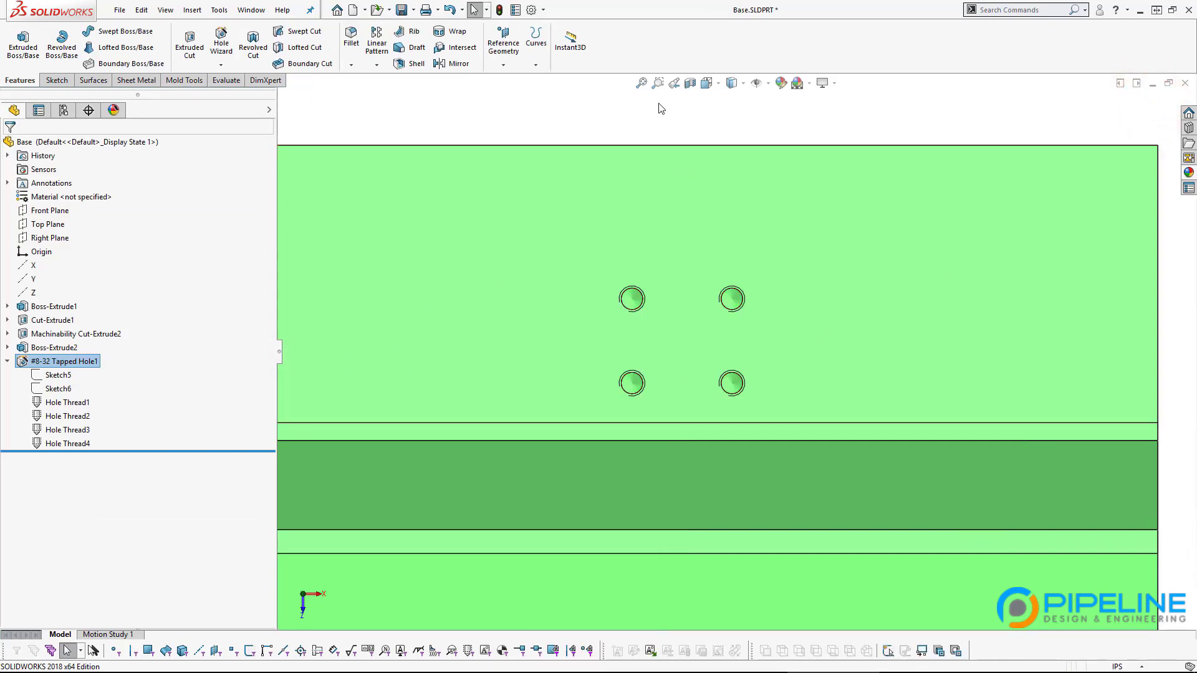
pyautogui.hotkey('ctrl', 'Tab')
# Step: Rebuild the assembly and mate a clamp mounting hole concentric with a base tapped hole
pyautogui.press('space')
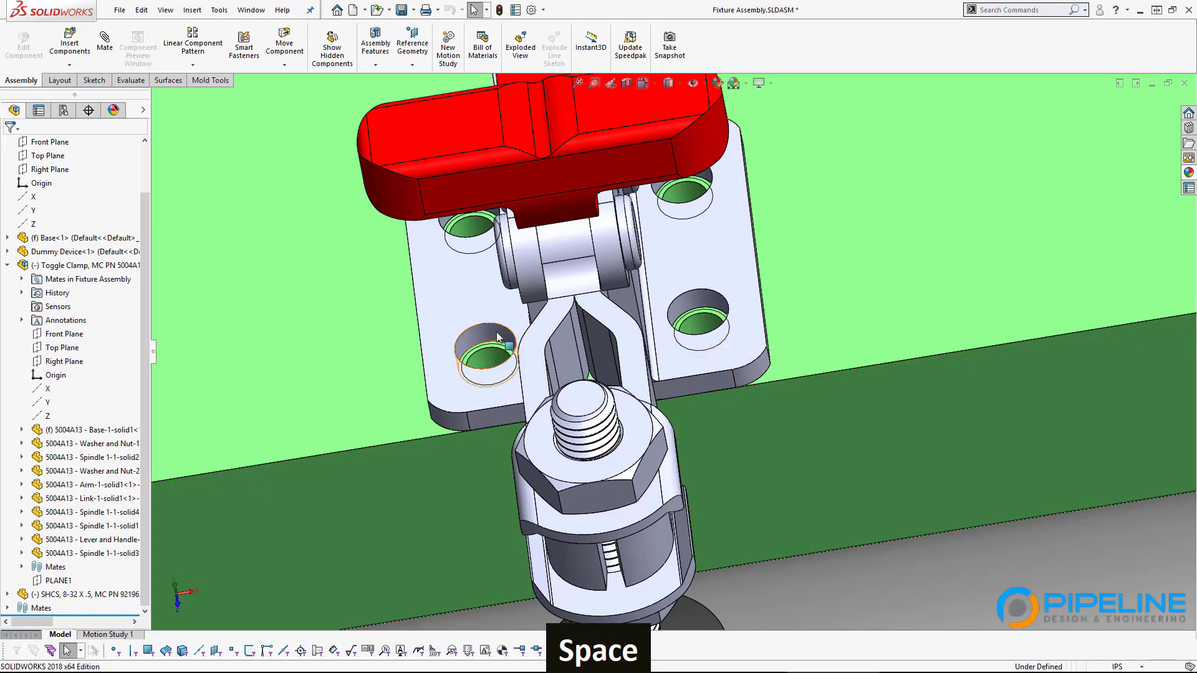
pyautogui.moveTo(498, 334); pyautogui.dragTo(525, 329)
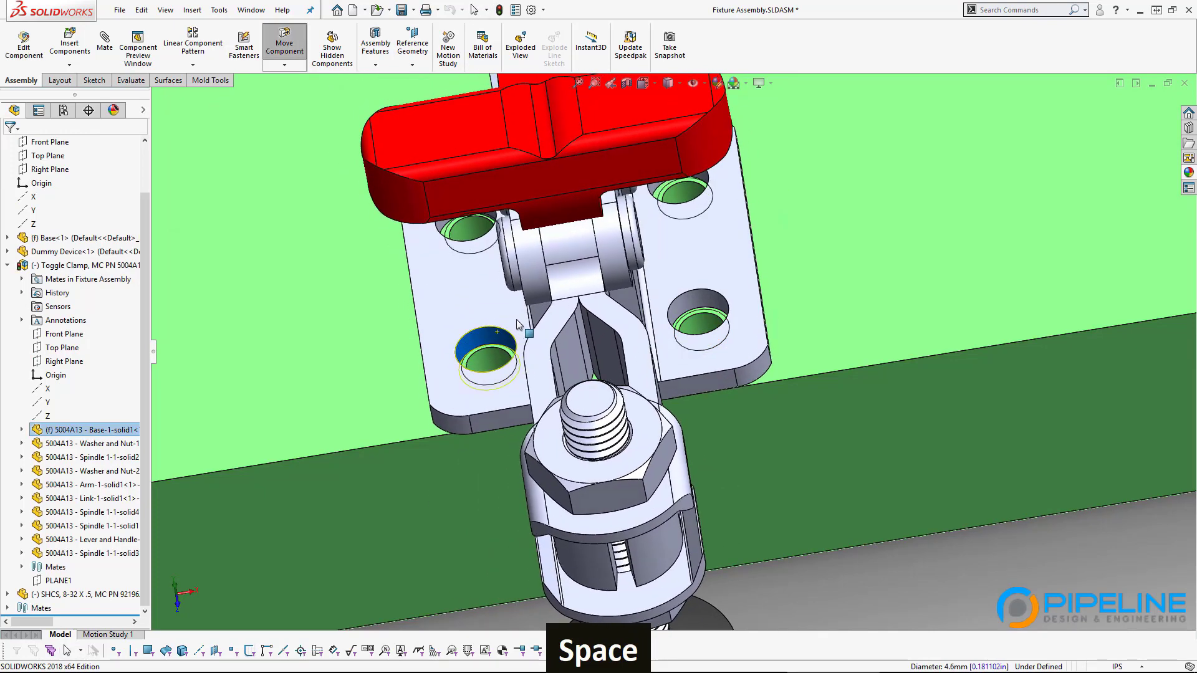
pyautogui.keyDown('ctrl'); pyautogui.click(492, 358); pyautogui.keyUp('ctrl')
pyautogui.click(573, 344)
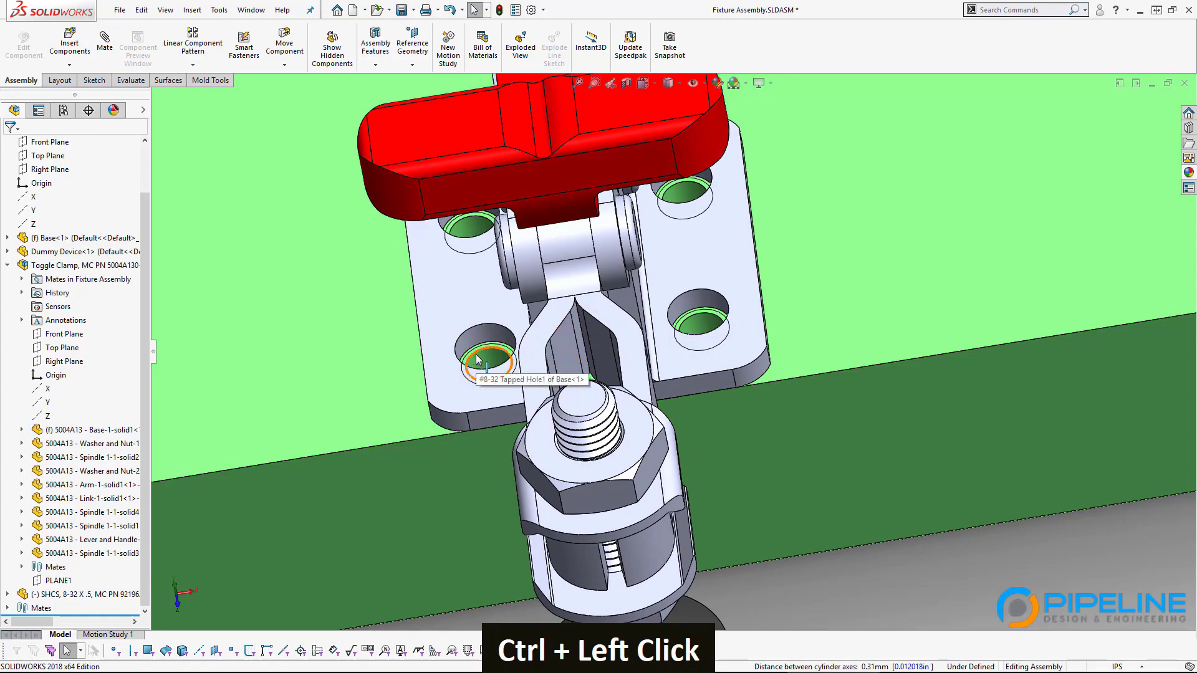
# Step: Inspect the clamp seated on the block and collapse the Toggle Clamp subassembly in the tree
pyautogui.moveTo(475, 361); pyautogui.dragTo(741, 367, button='middle')
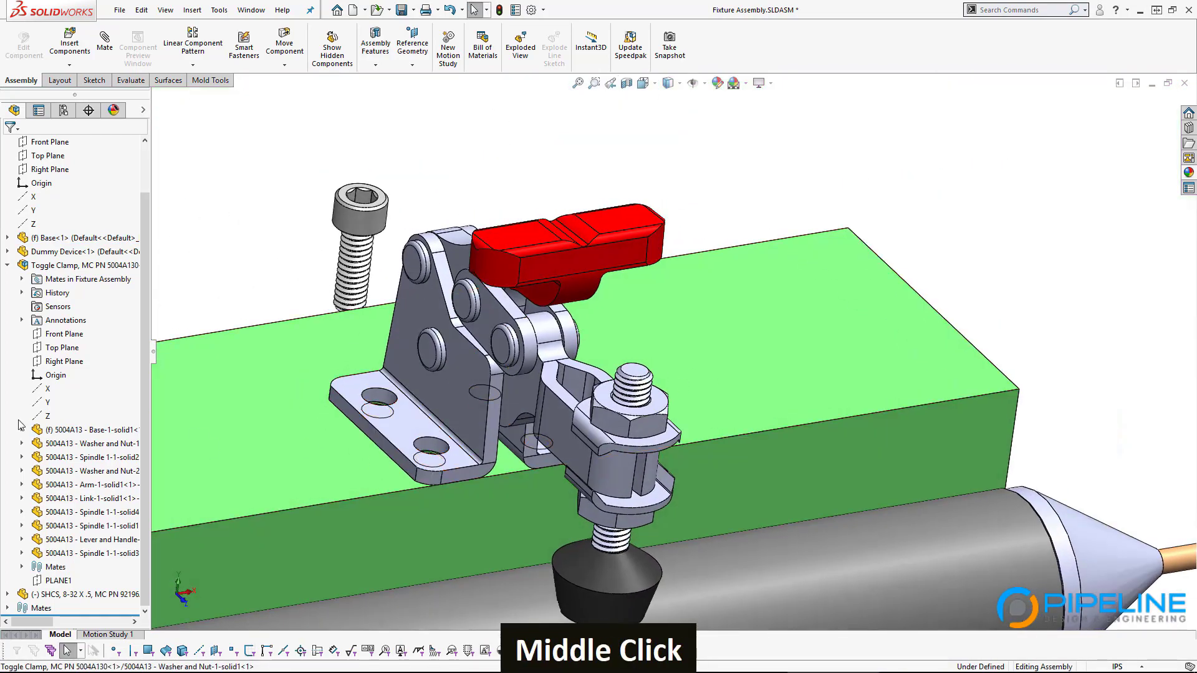
pyautogui.click(452, 392)
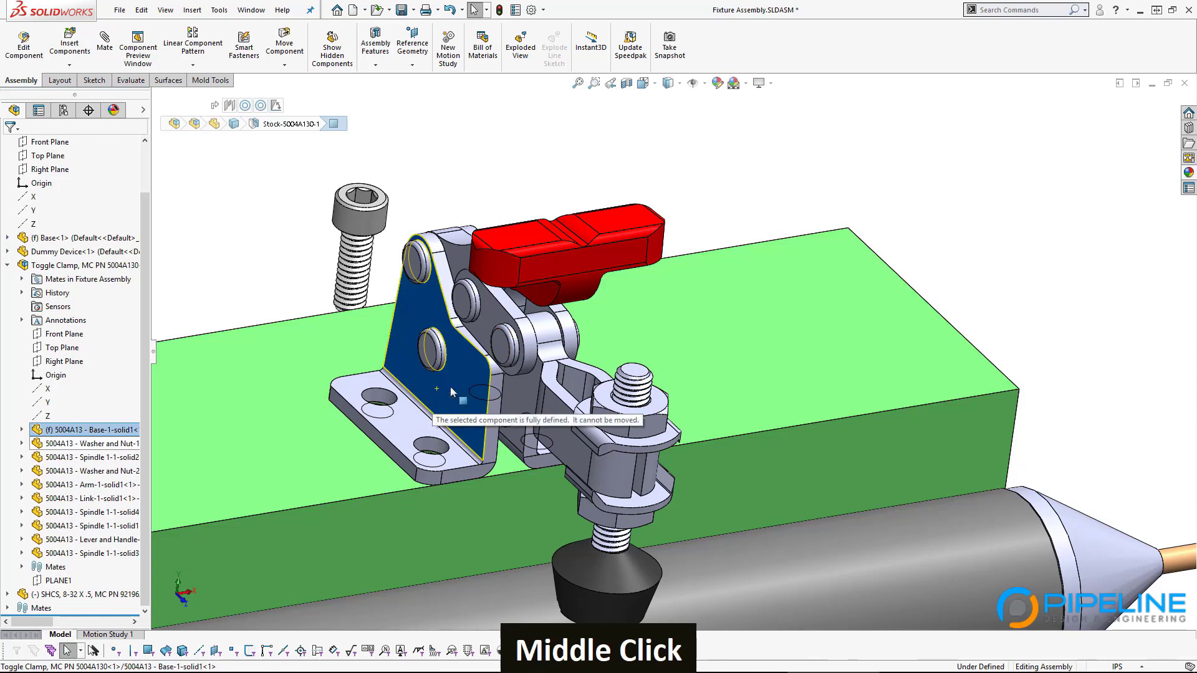
pyautogui.click(8, 265)
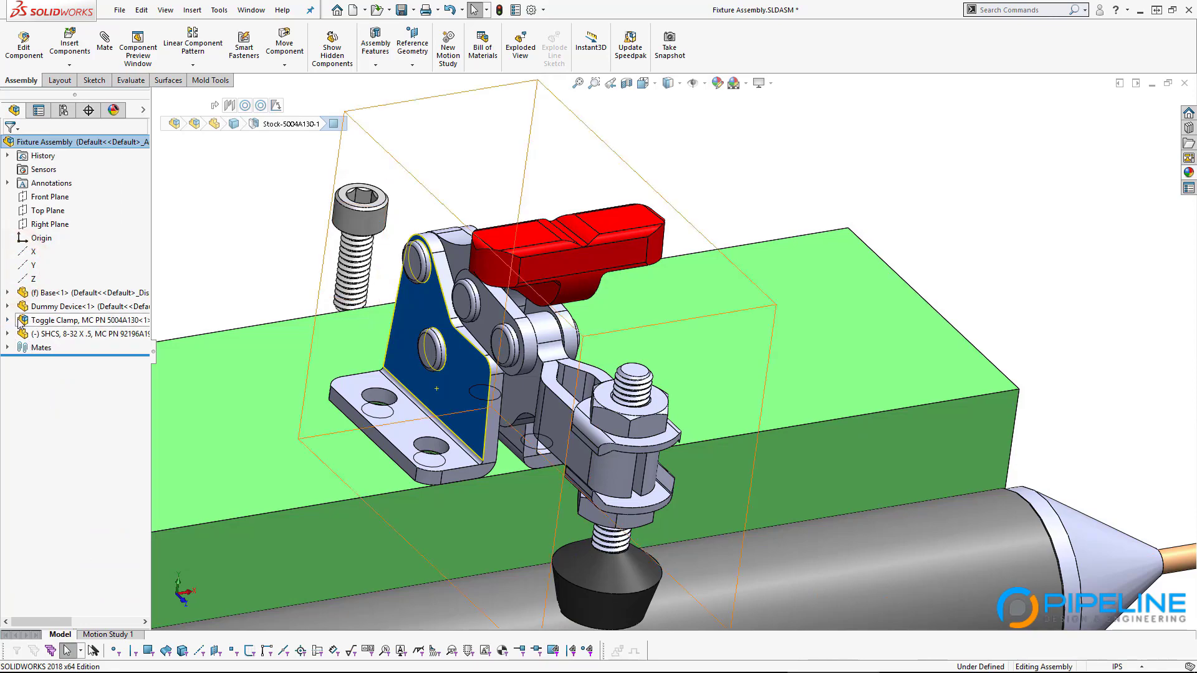
pyautogui.doubleClick(473, 122)
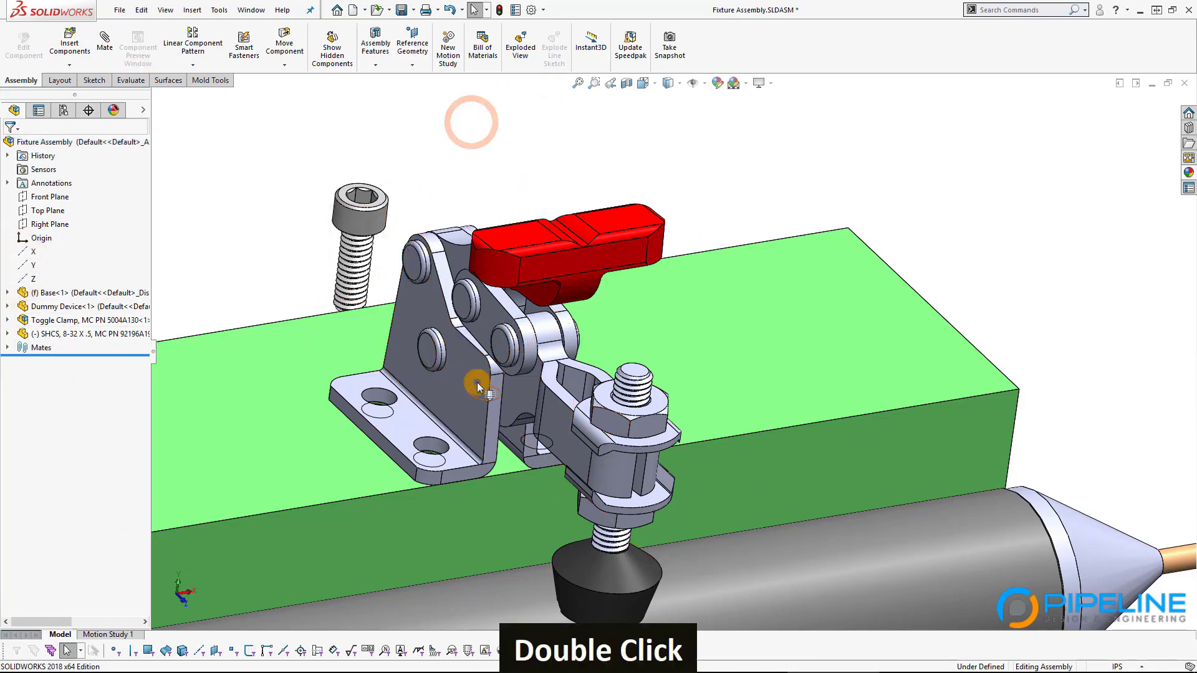
# Step: Drag the 8-32 cap screw up and away from the clamp
pyautogui.click(479, 387)
pyautogui.moveTo(270, 251); pyautogui.dragTo(246, 259, button='middle')
pyautogui.moveTo(348, 231); pyautogui.dragTo(312, 175)
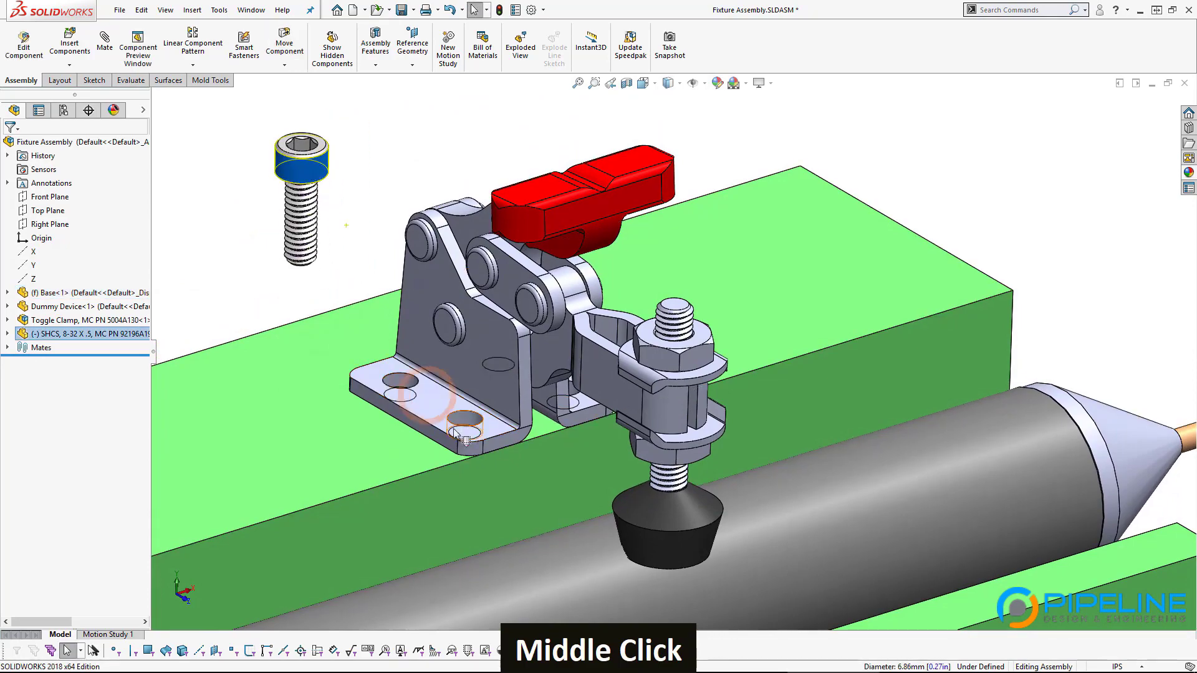
# Step: Zoom and pan in close on the clamp's open mounting hole
pyautogui.moveTo(632, 416); pyautogui.dragTo(512, 348, button='middle')
pyautogui.scroll(-4, 922, 177)
pyautogui.scroll(2, 462, 492)
pyautogui.moveTo(757, 382); pyautogui.dragTo(748, 459, button='middle')
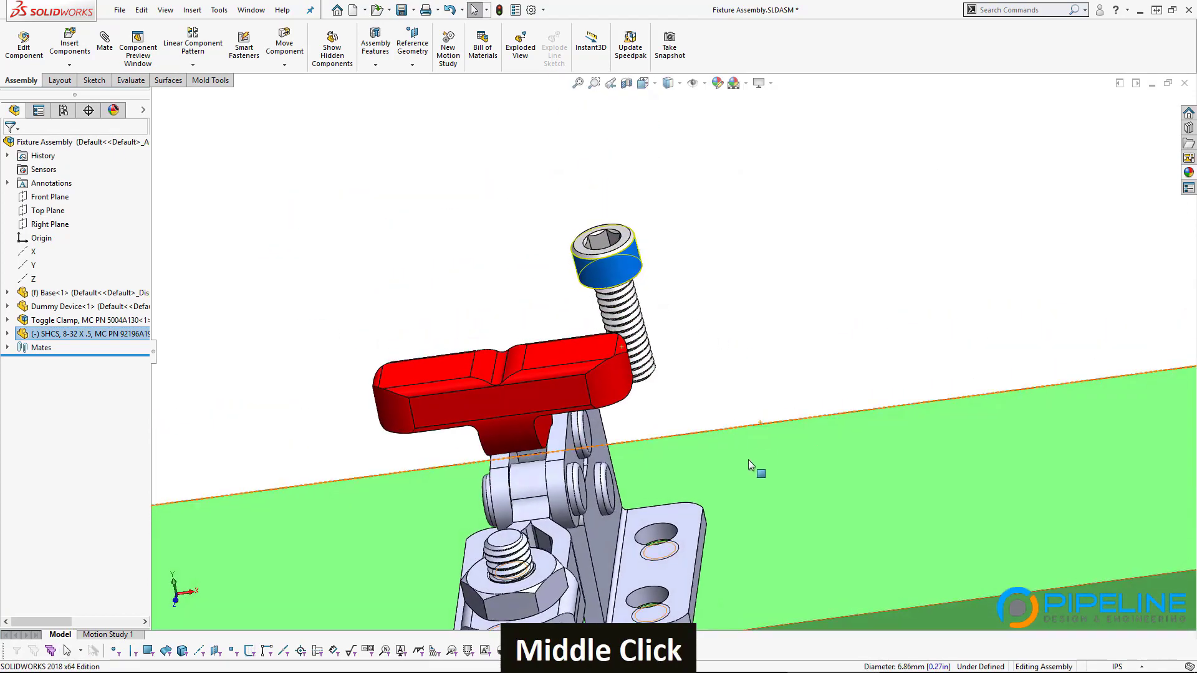
pyautogui.keyDown('ctrl'); pyautogui.moveTo(788, 537); pyautogui.dragTo(993, 340, button='middle'); pyautogui.keyUp('ctrl')
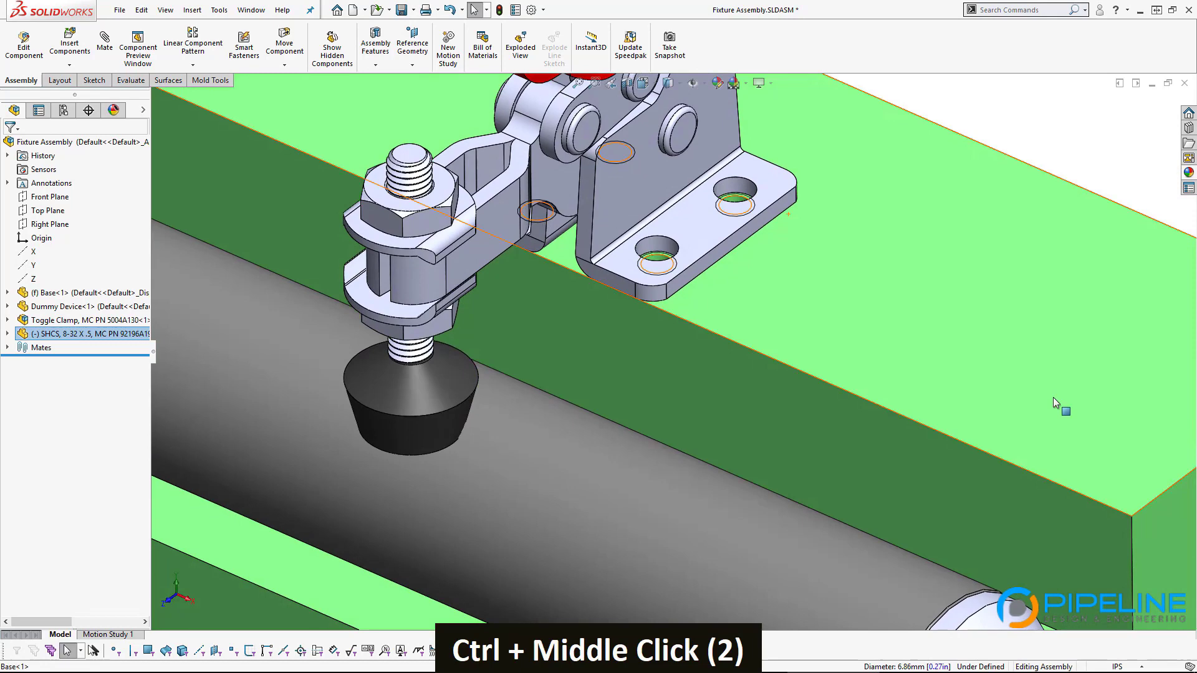
pyautogui.keyDown('ctrl'); pyautogui.moveTo(904, 214); pyautogui.dragTo(752, 421, button='middle'); pyautogui.keyUp('ctrl')
pyautogui.scroll(-3, 597, 402)
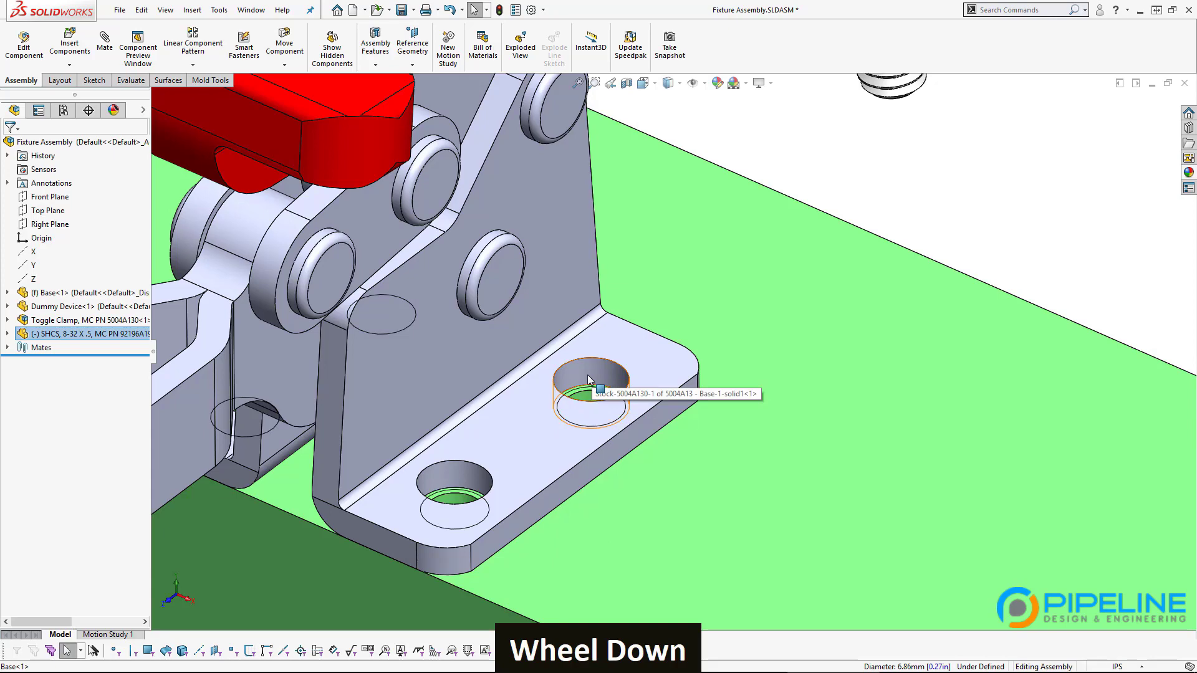
pyautogui.scroll(4, 589, 380)
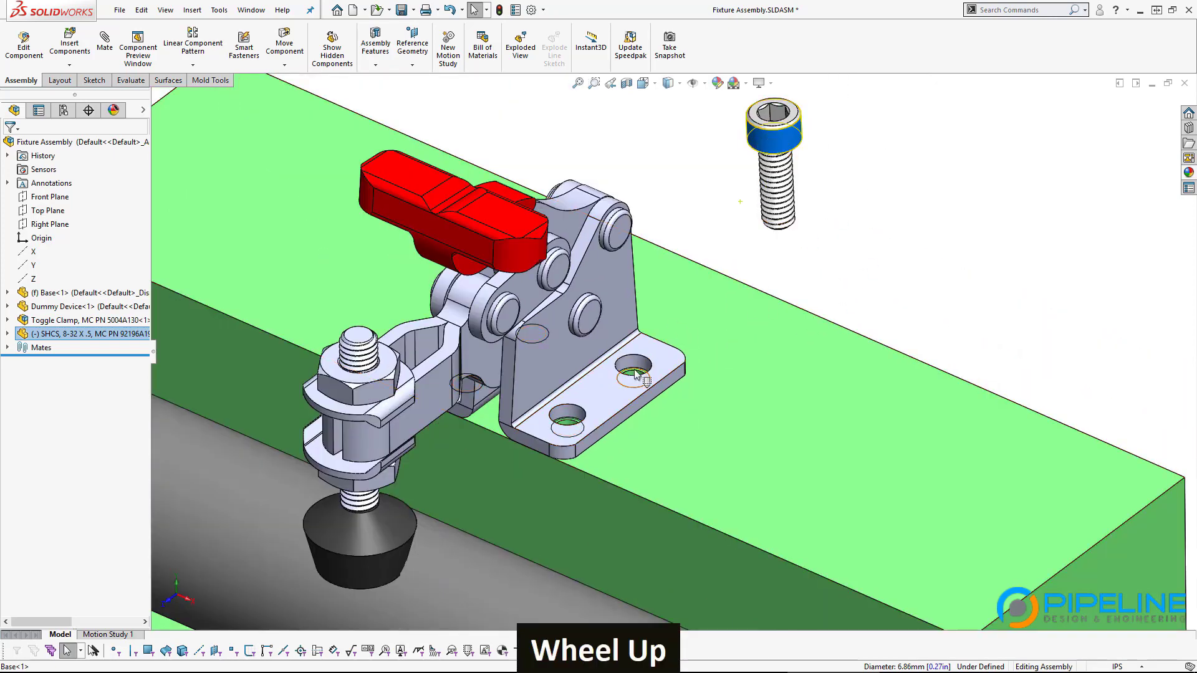
pyautogui.scroll(-2, 629, 349)
pyautogui.keyDown('ctrl'); pyautogui.moveTo(758, 249); pyautogui.dragTo(630, 310, button='middle'); pyautogui.keyUp('ctrl')
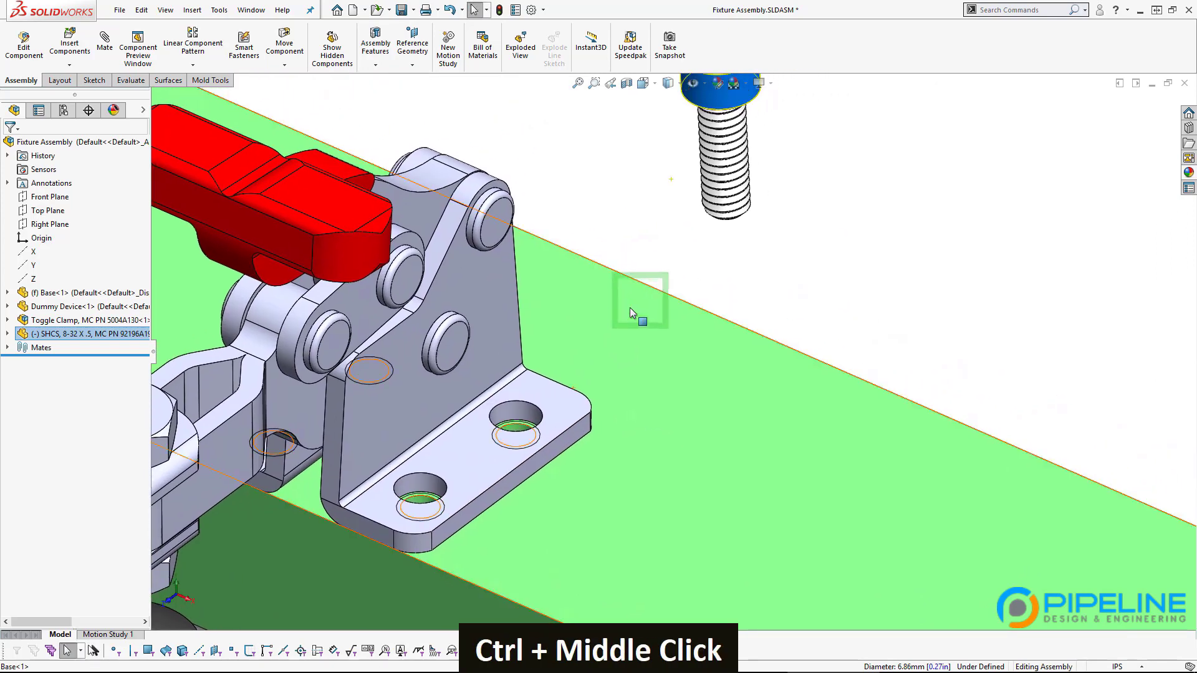
pyautogui.moveTo(524, 428); pyautogui.dragTo(513, 439, button='middle')
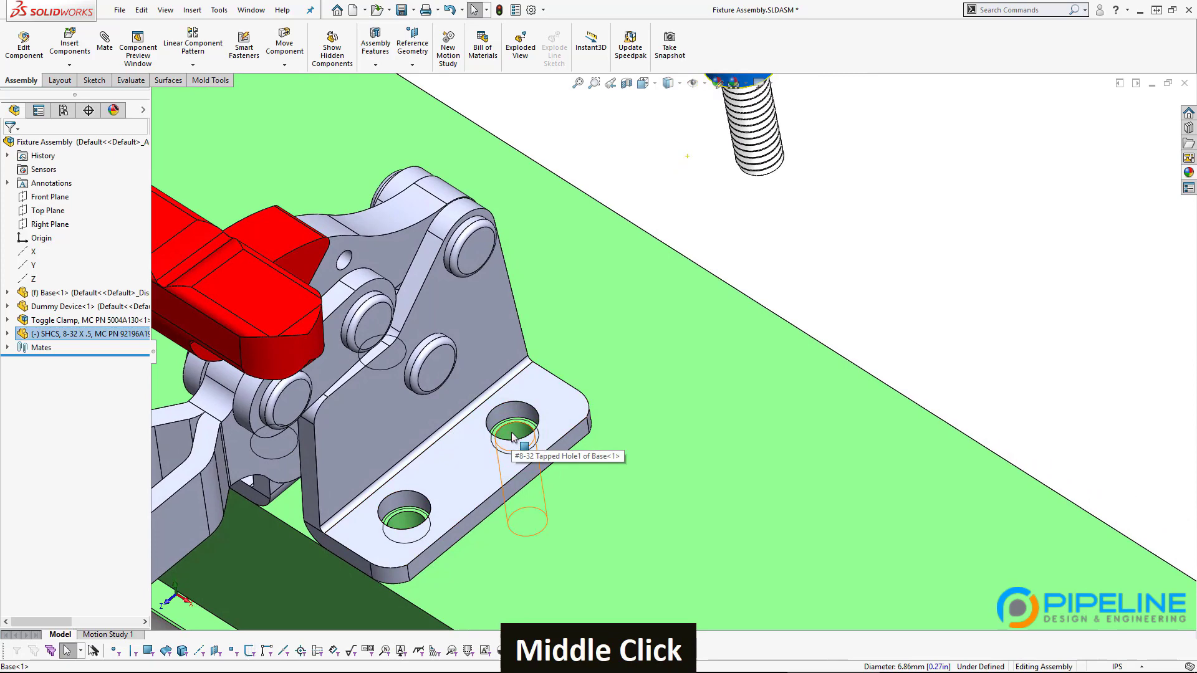
# Step: Mate the #8-32 cap screw concentric with the clamp's mounting hole
pyautogui.keyDown('ctrl'); pyautogui.click(516, 429); pyautogui.keyUp('ctrl')
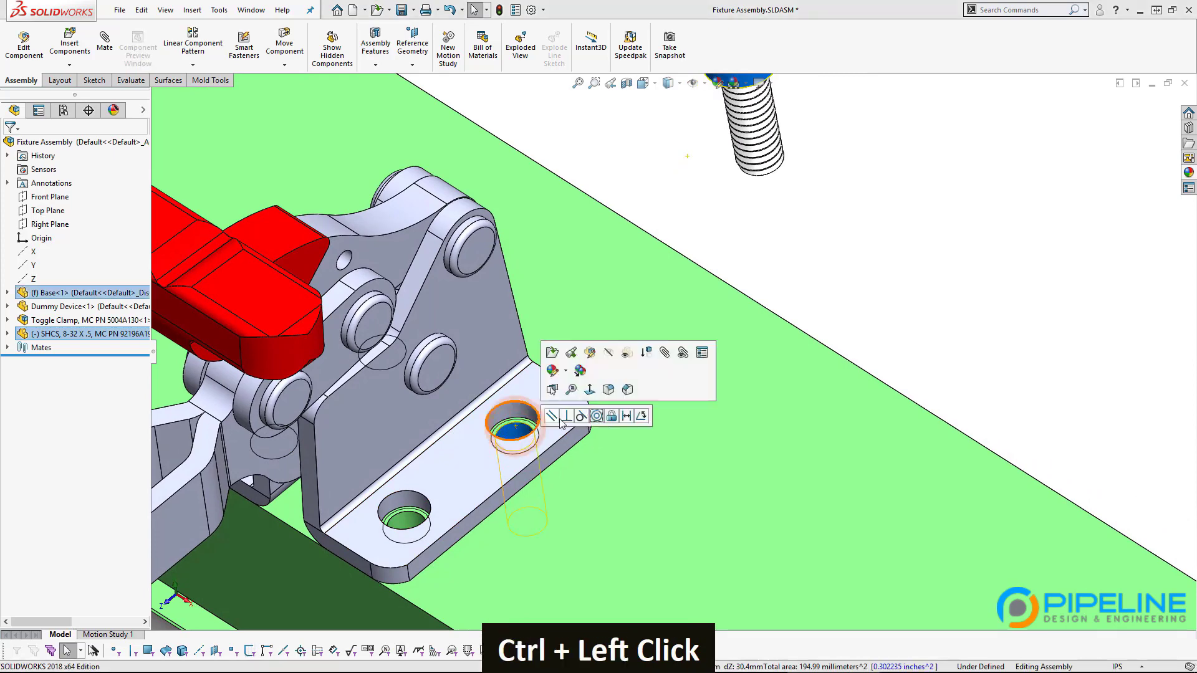
pyautogui.click(597, 416)
pyautogui.moveTo(555, 437); pyautogui.dragTo(523, 407, button='middle')
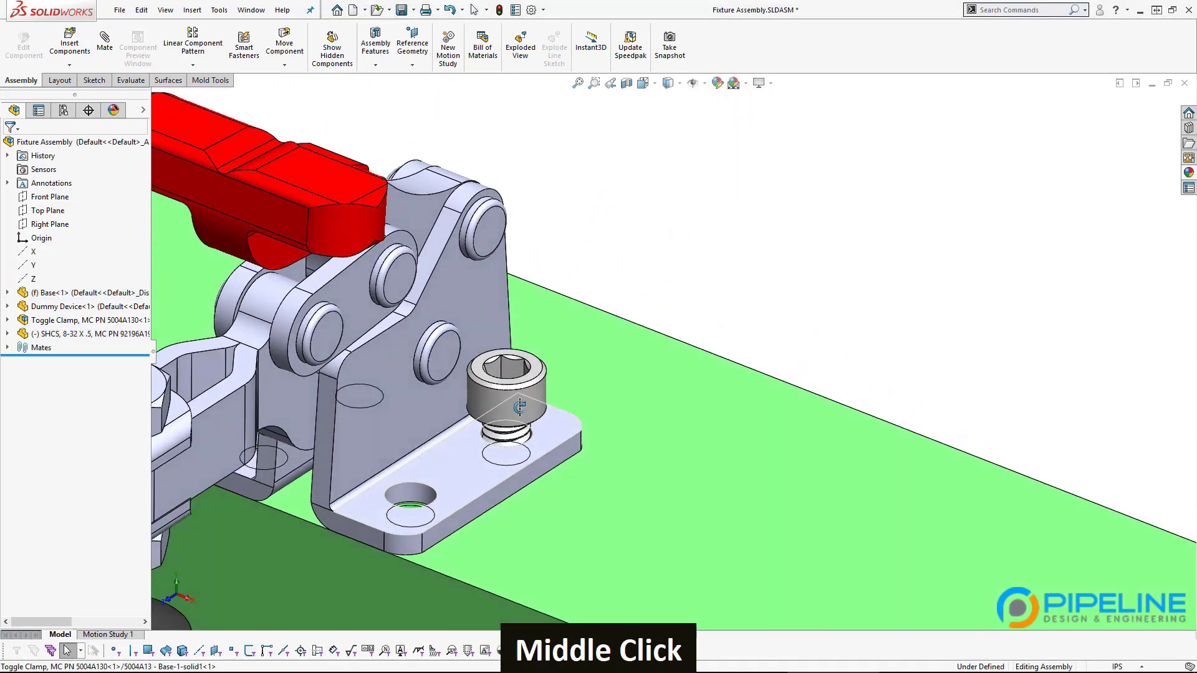
pyautogui.moveTo(528, 413); pyautogui.dragTo(525, 440)
pyautogui.scroll(-3, 525, 441)
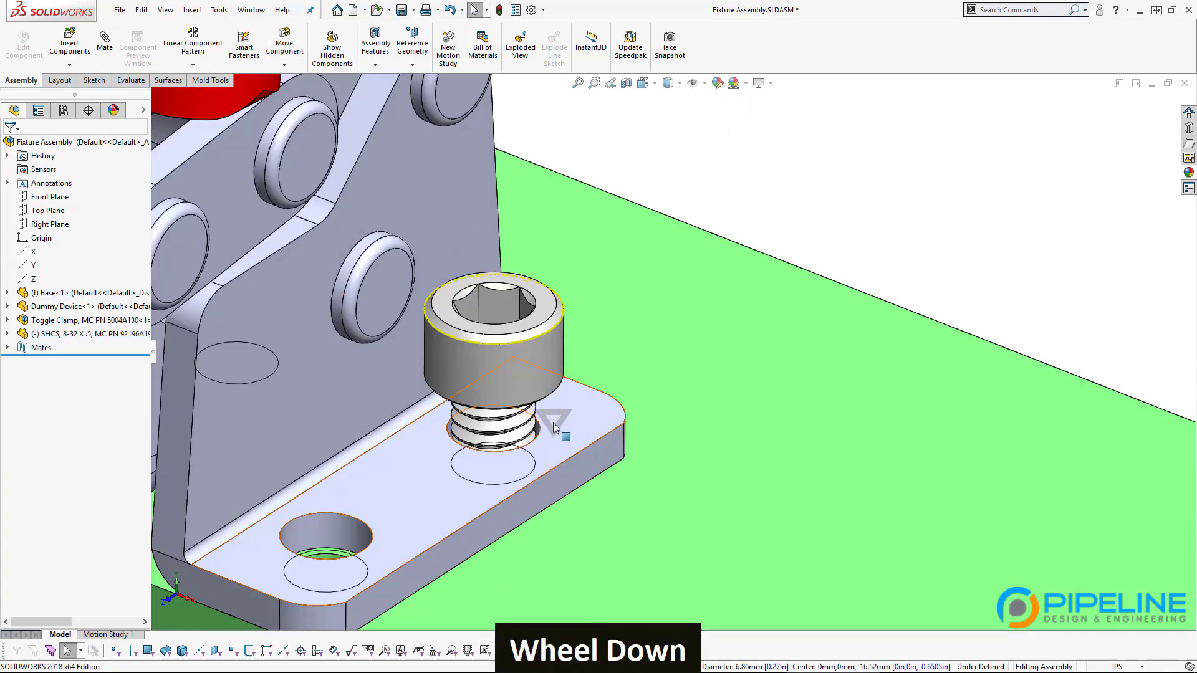
# Step: Seat the screw head's underside flush on the clamp base plate
pyautogui.click(562, 422)
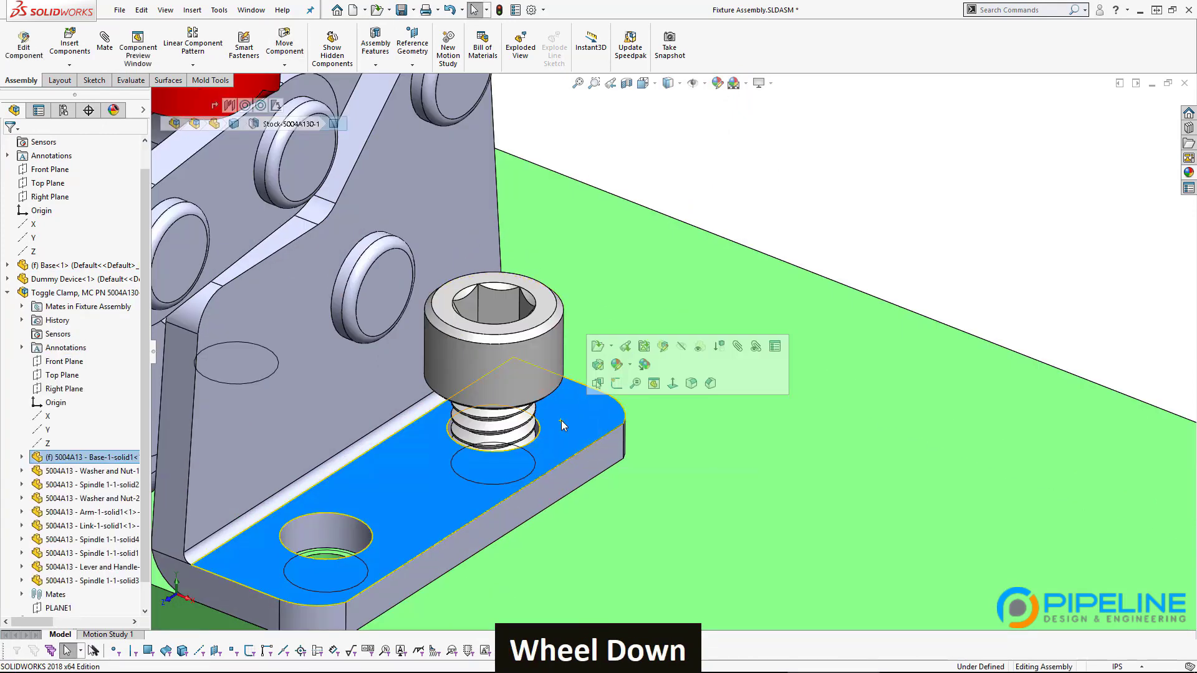
pyautogui.keyDown('ctrl'); pyautogui.rightClick(551, 382); pyautogui.keyUp('ctrl')
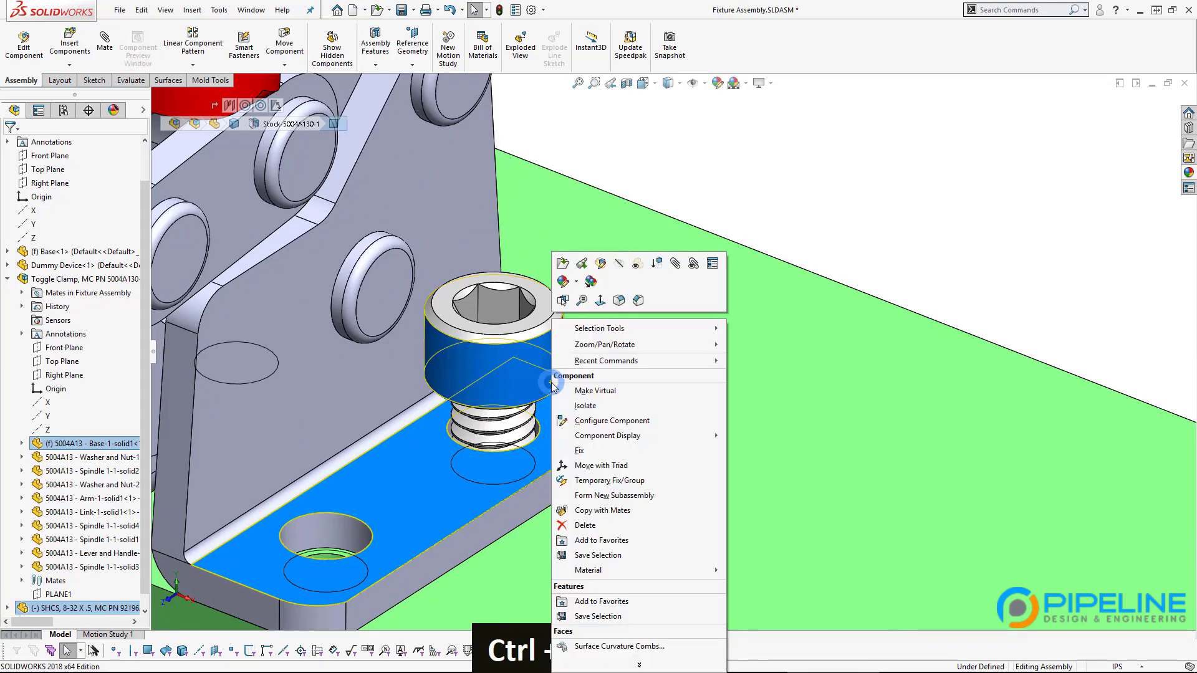
pyautogui.click(563, 301)
pyautogui.keyDown('ctrl'); pyautogui.click(548, 373); pyautogui.keyUp('ctrl')
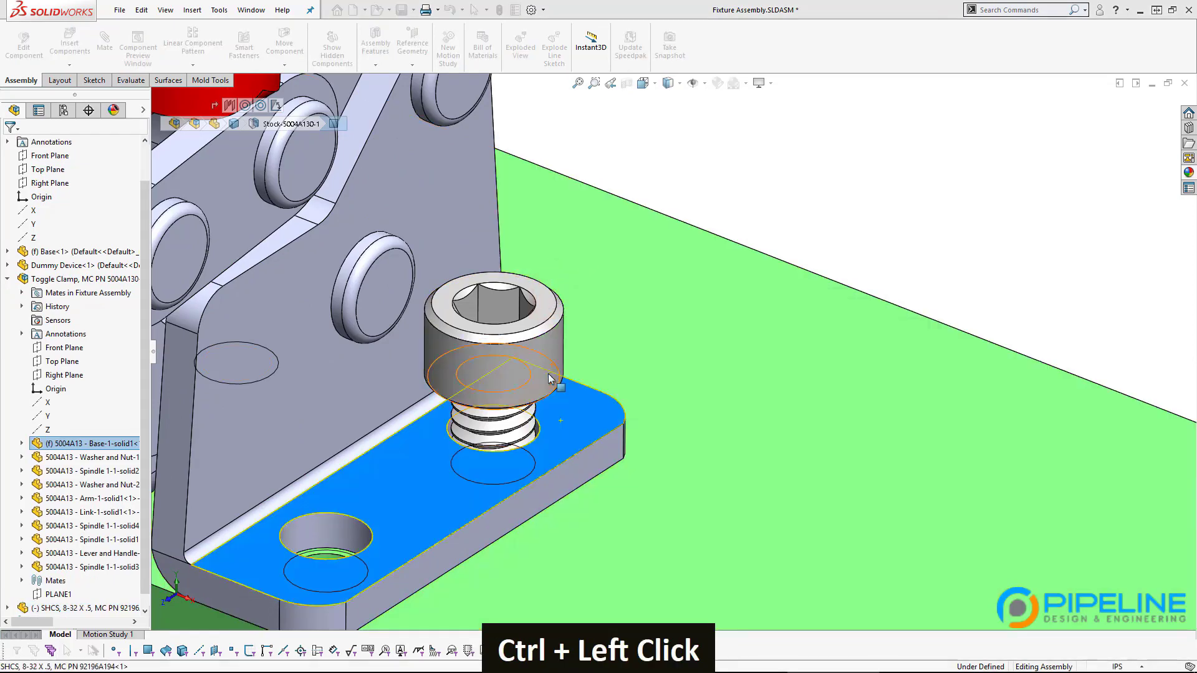
pyautogui.click(592, 367)
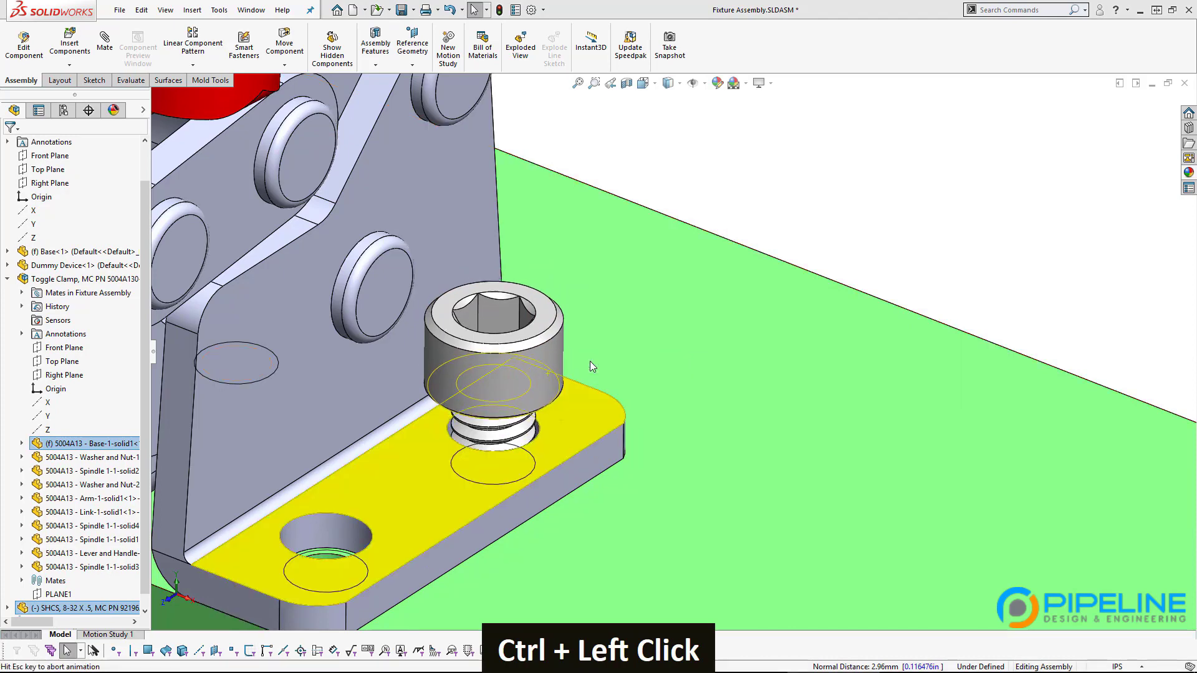
pyautogui.scroll(3, 592, 374)
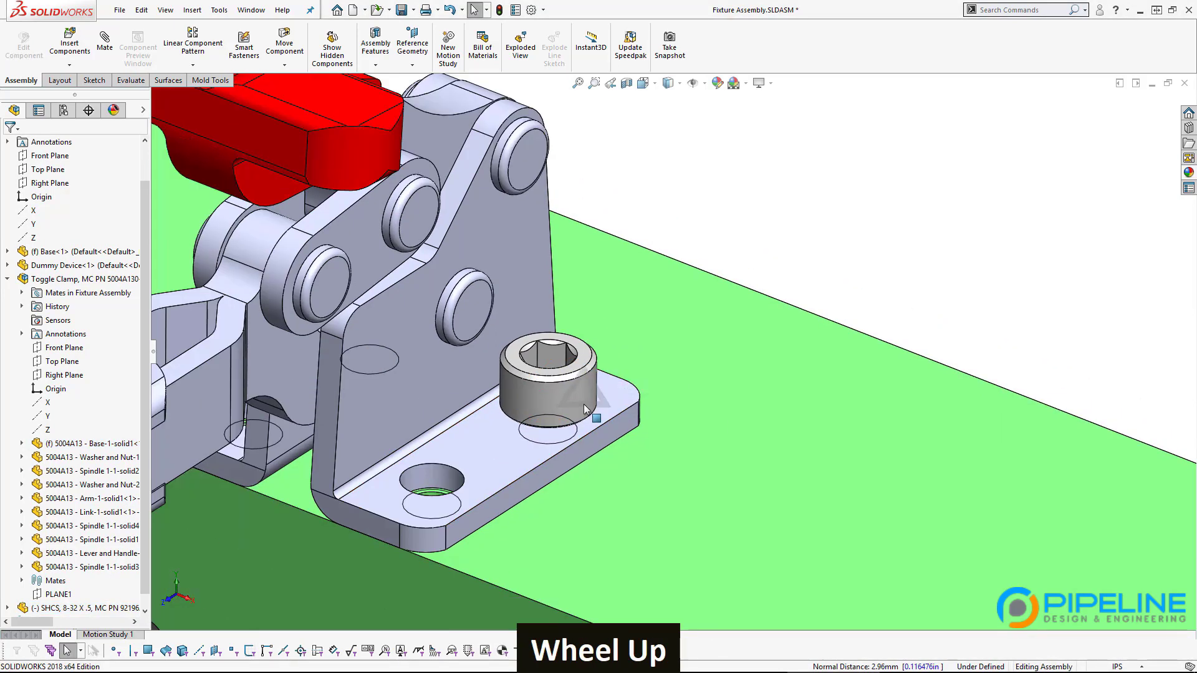
pyautogui.scroll(-2, 548, 433)
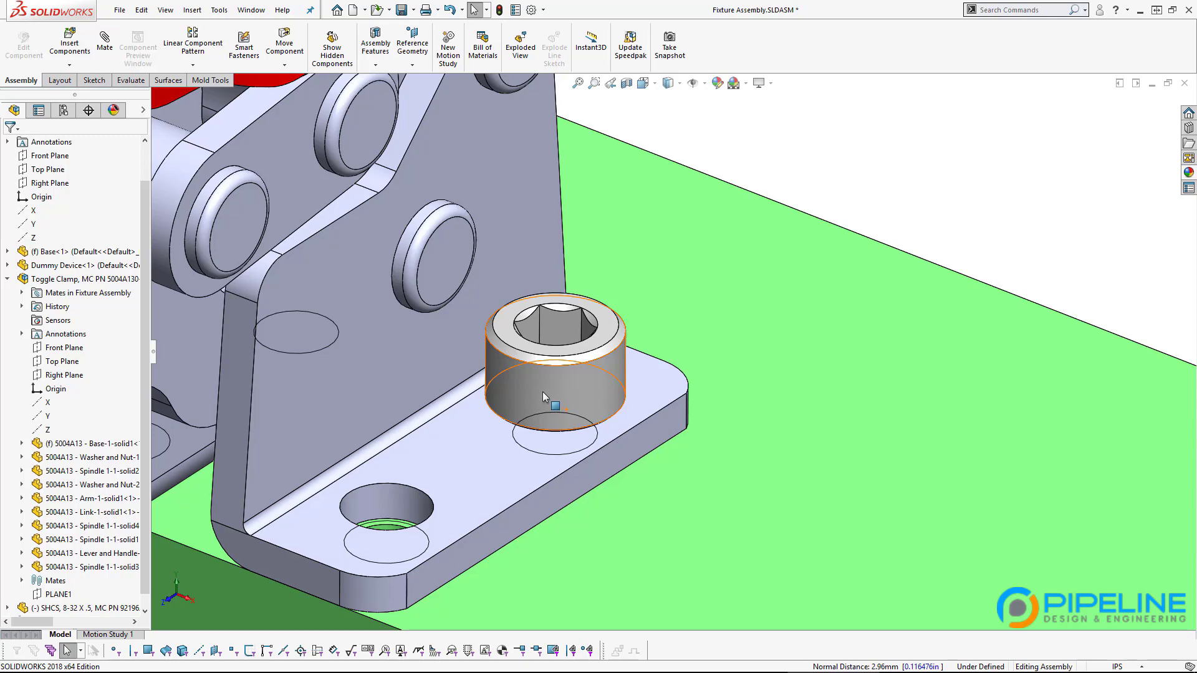
# Step: Check the clamp's base plate and bracket faces, then spin the bolt about its own axis
pyautogui.click(471, 454)
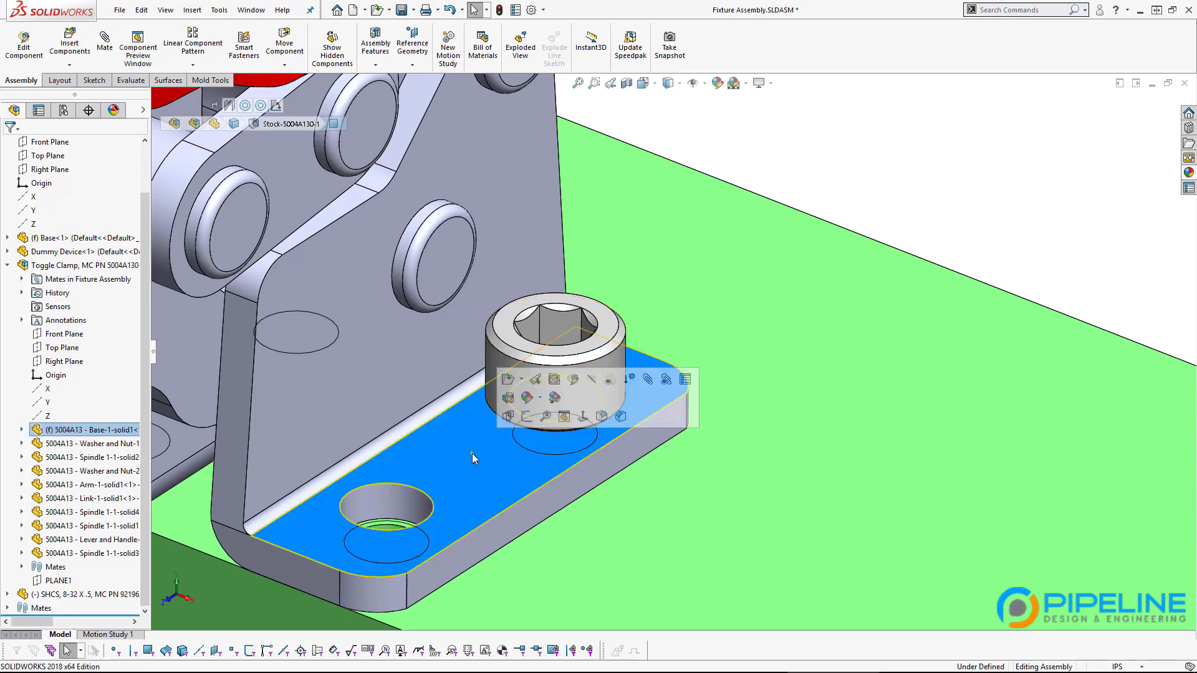
pyautogui.click(944, 216)
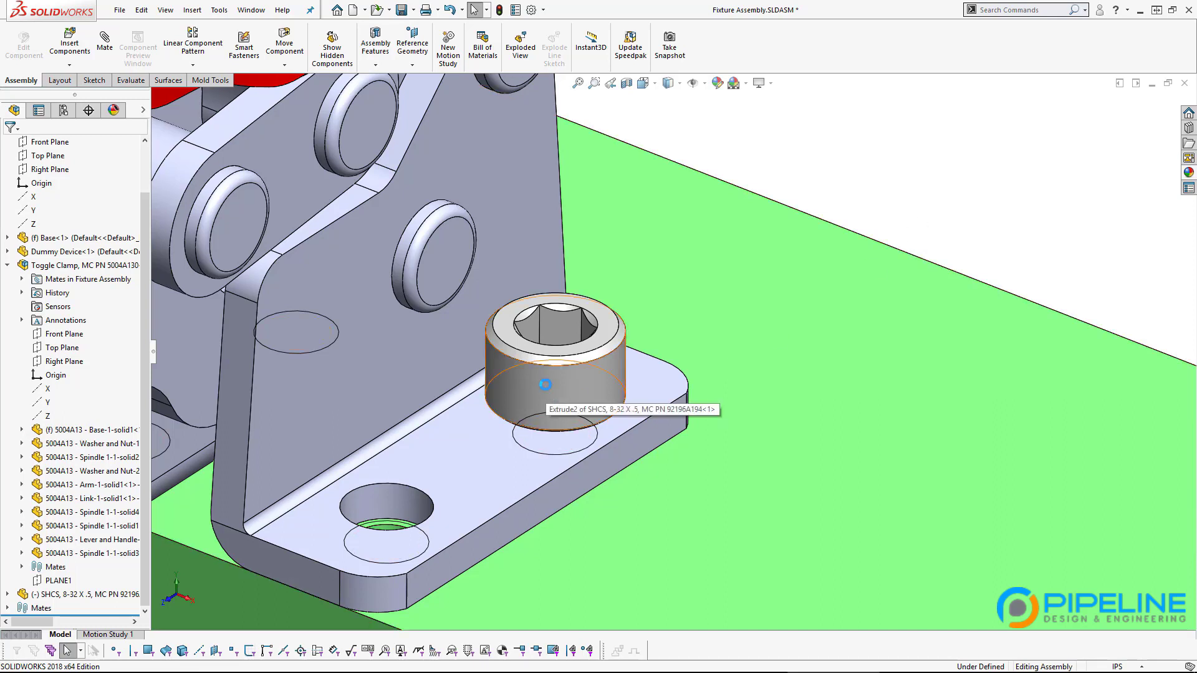
pyautogui.click(346, 379)
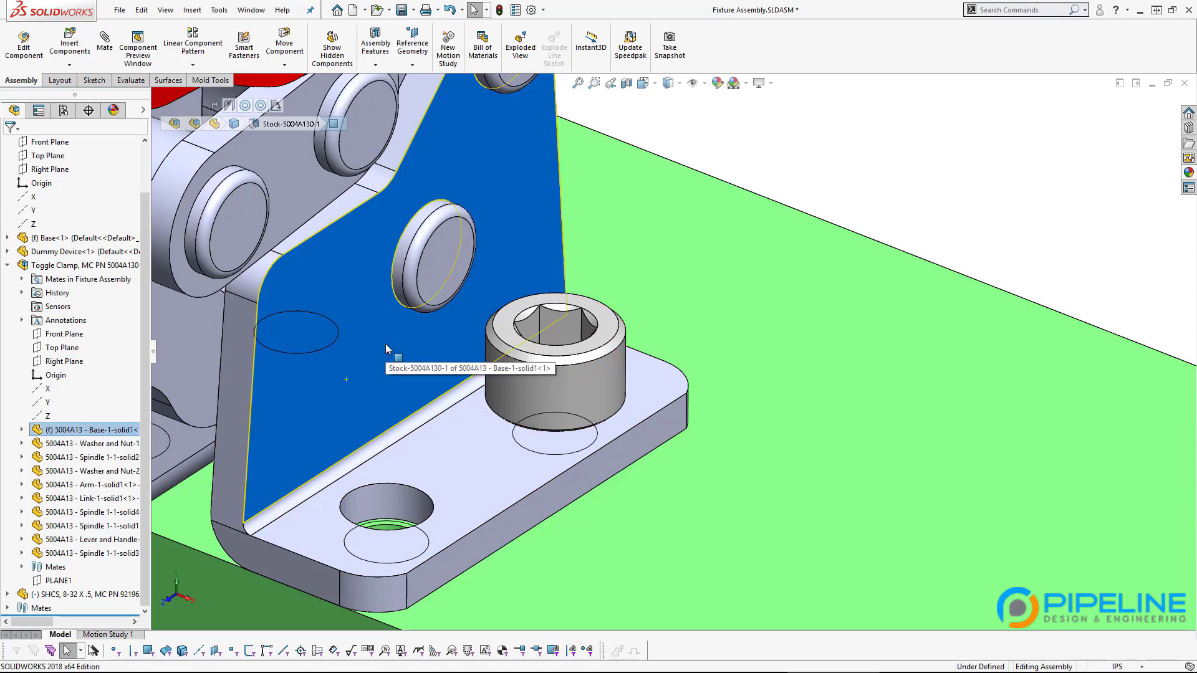
pyautogui.click(848, 197)
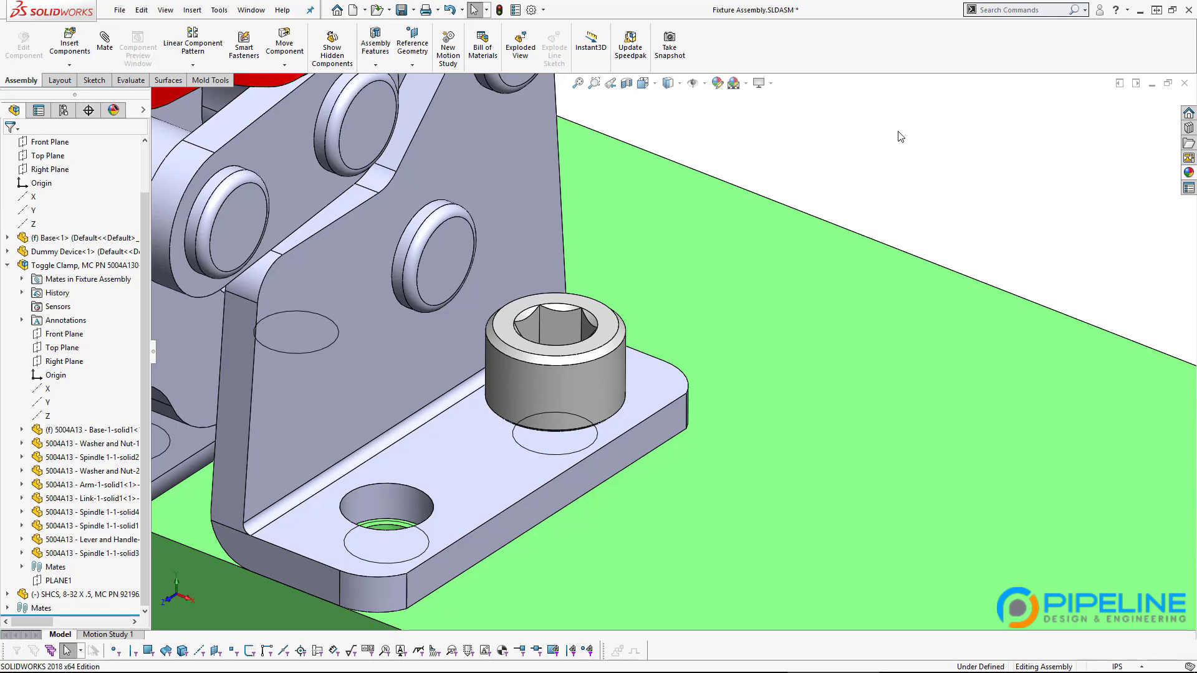
pyautogui.click(808, 187)
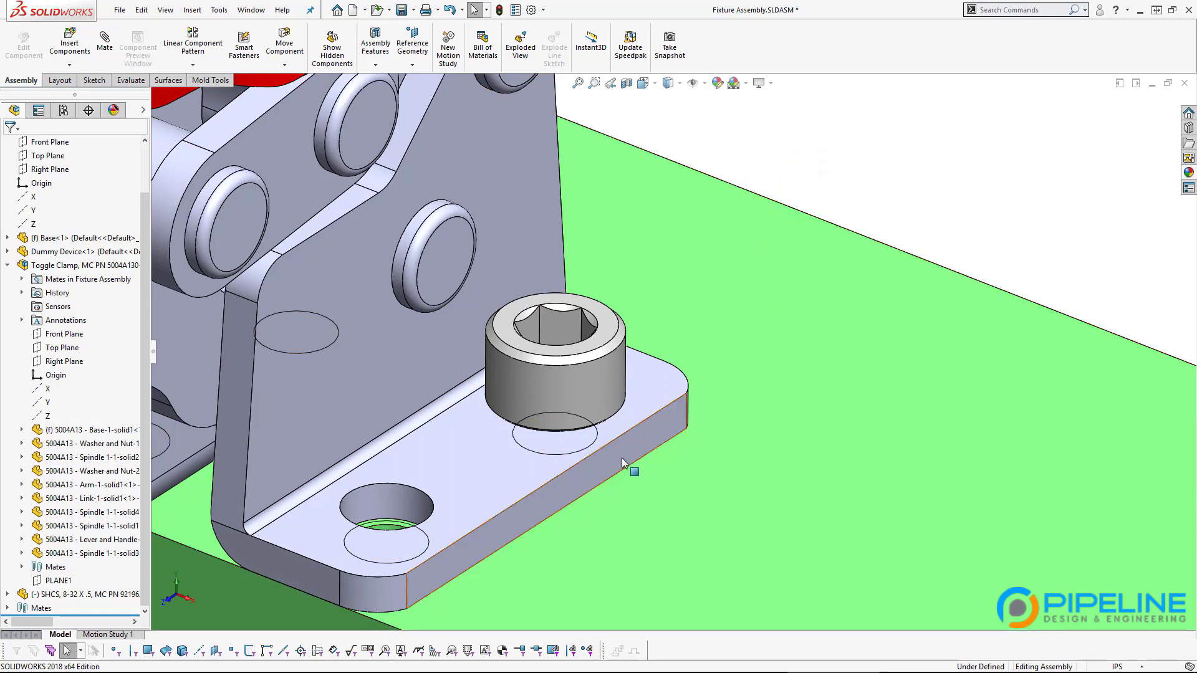
pyautogui.click(529, 387)
pyautogui.moveTo(483, 337); pyautogui.dragTo(348, 439)
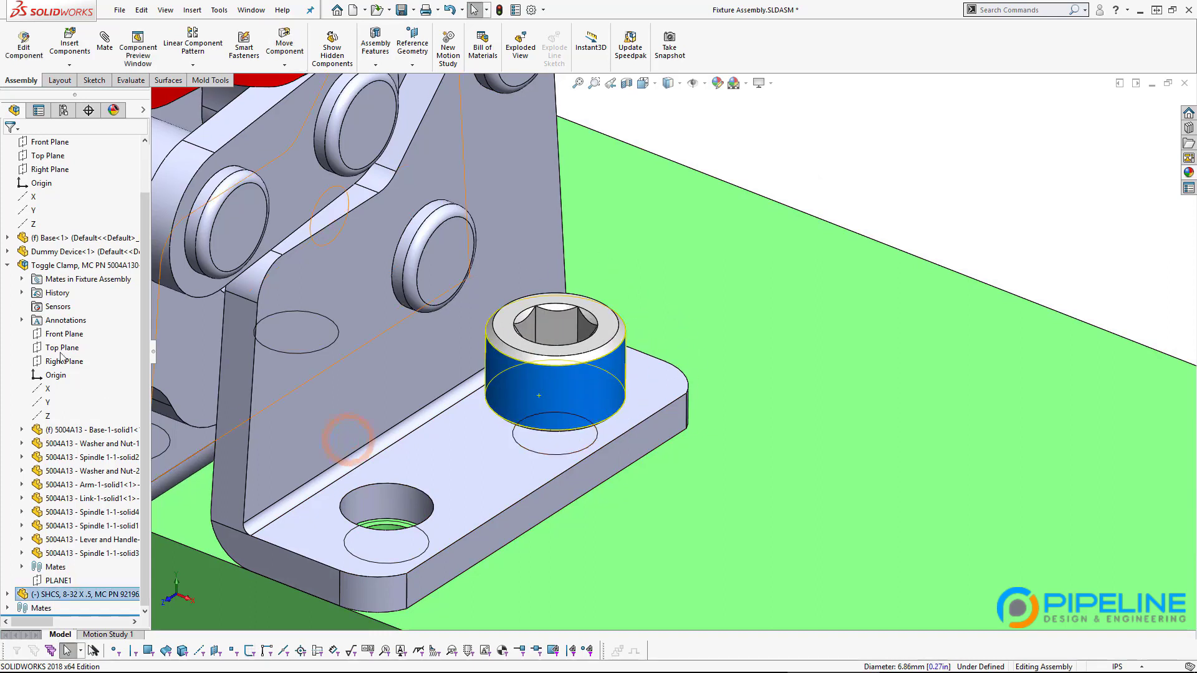
# Step: Collapse Toggle Clamp, expand the SHCS bolt's mates, and highlight Concentric4
pyautogui.click(7, 265)
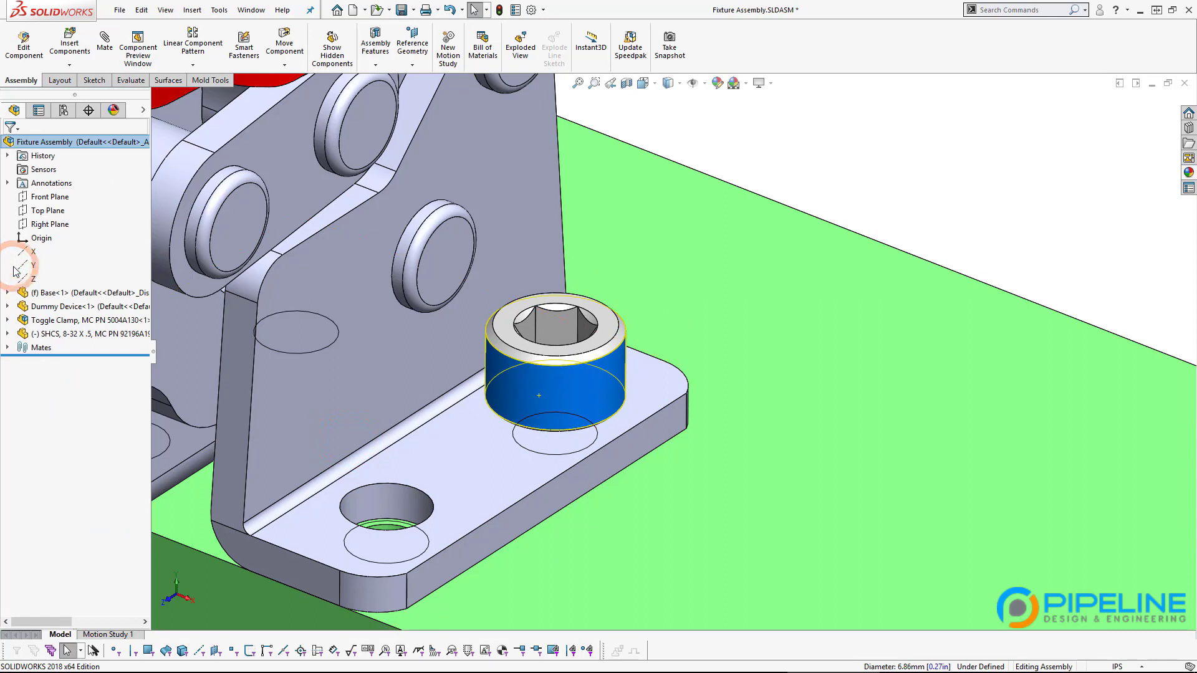
pyautogui.click(7, 334)
pyautogui.click(22, 320)
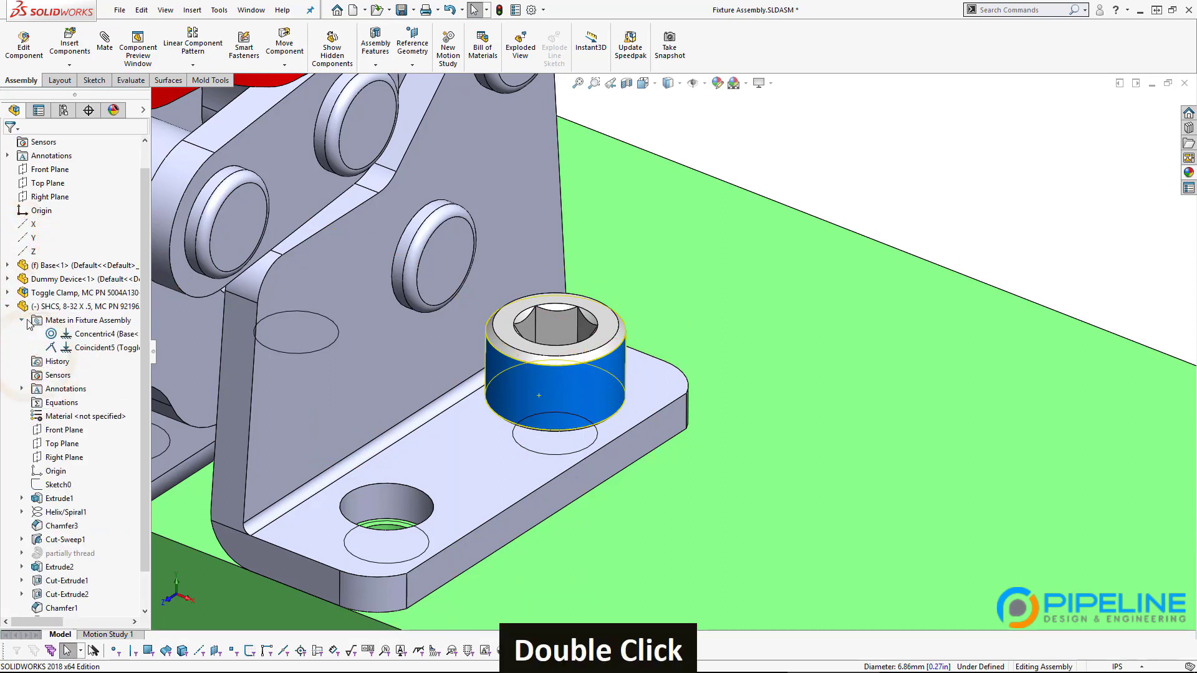
pyautogui.click(66, 339)
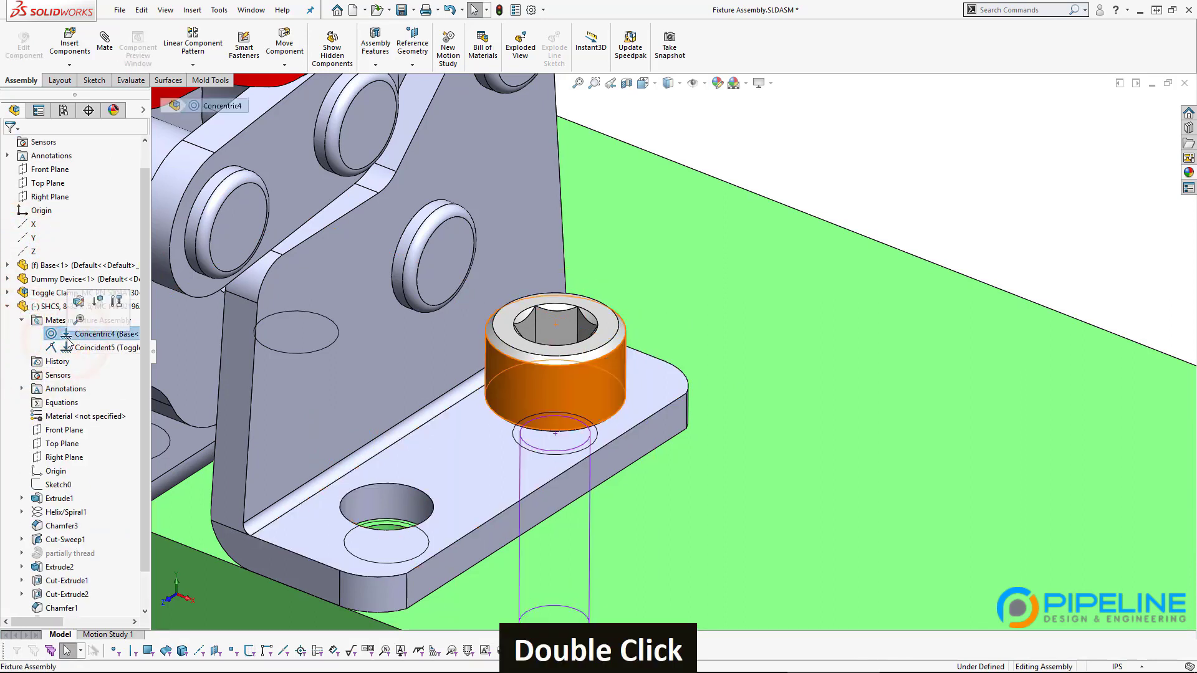
pyautogui.click(23, 320)
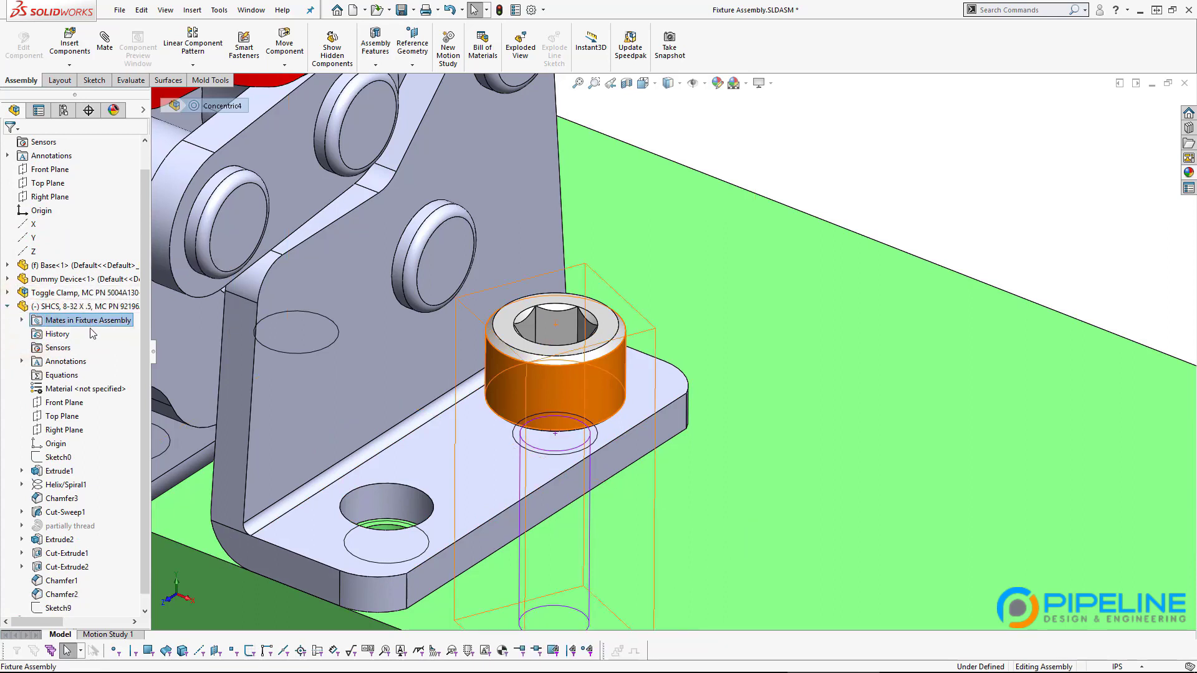
pyautogui.click(7, 306)
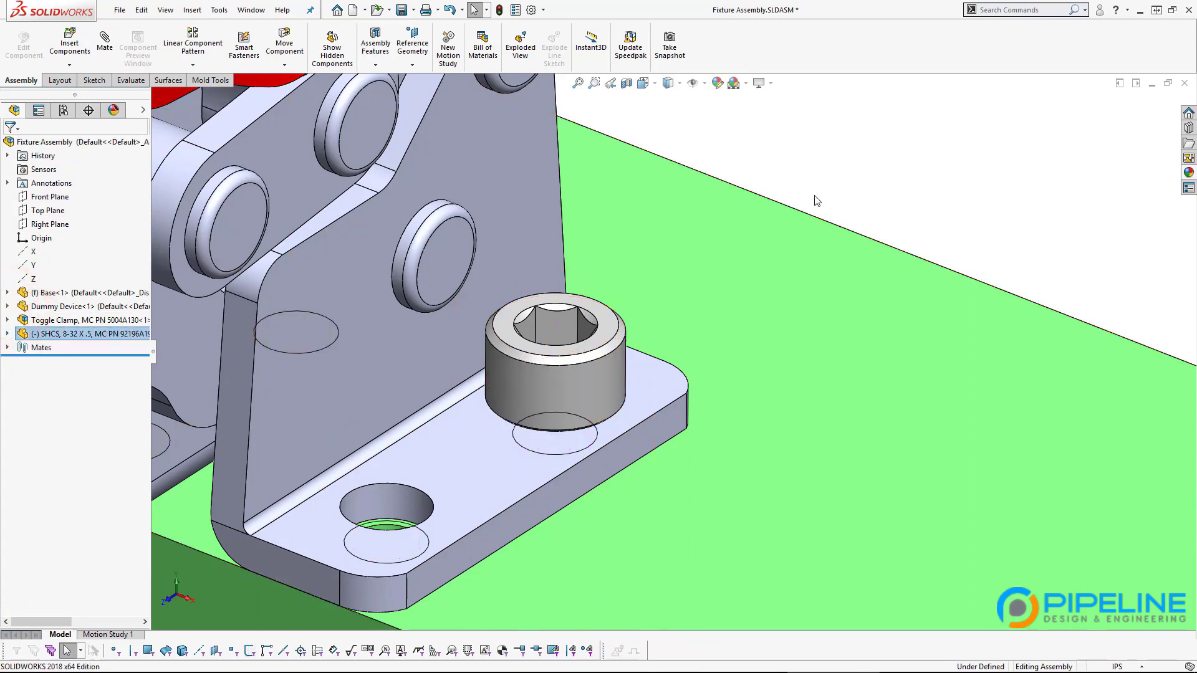
# Step: Rotate the bolt, then reopen its mates and select Coincident5 and Concentric4
pyautogui.doubleClick(533, 383)
pyautogui.moveTo(661, 383); pyautogui.dragTo(99, 388)
pyautogui.click(7, 333)
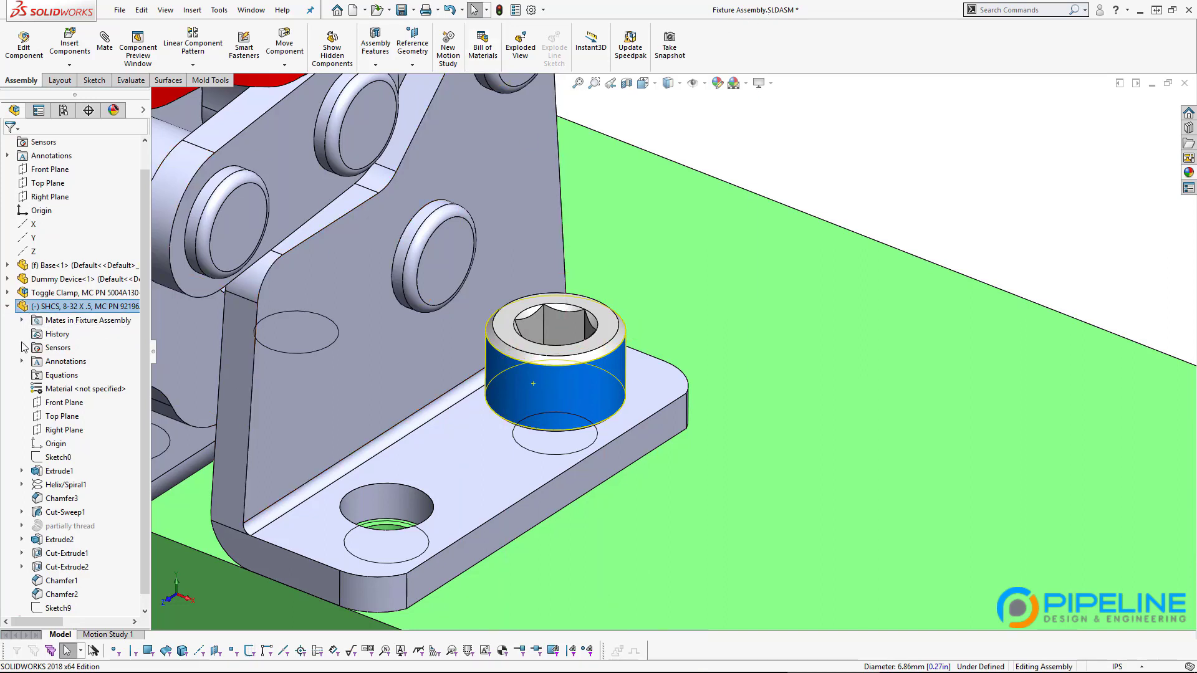
pyautogui.click(23, 320)
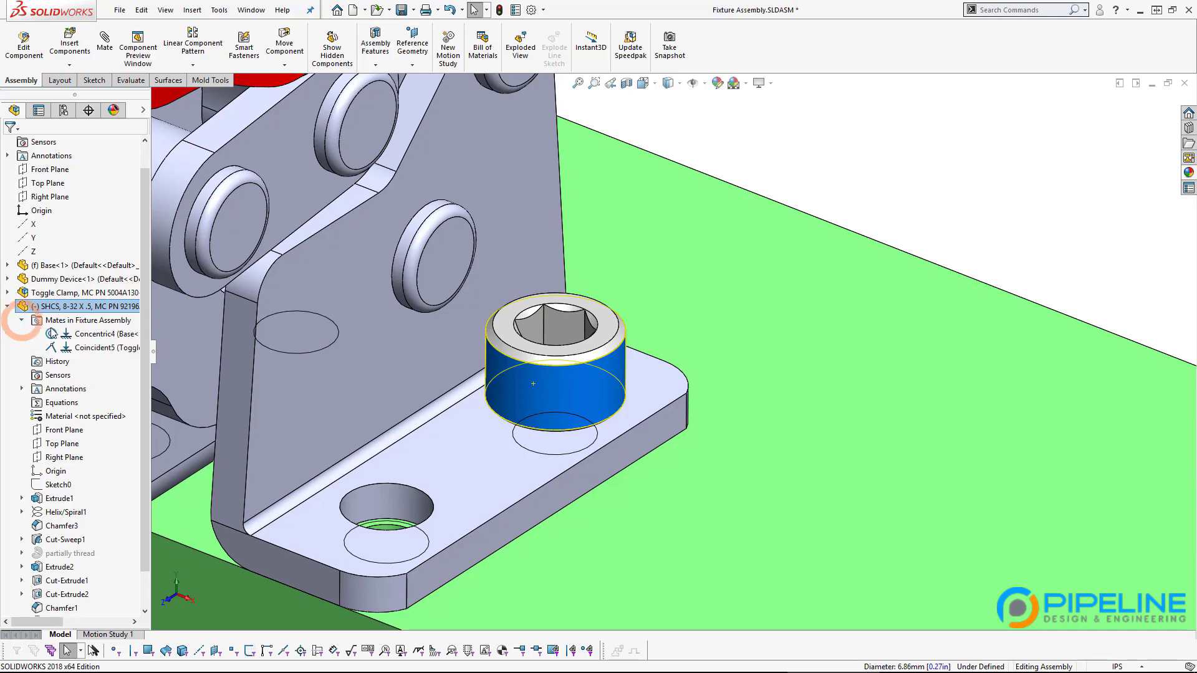
pyautogui.doubleClick(71, 349)
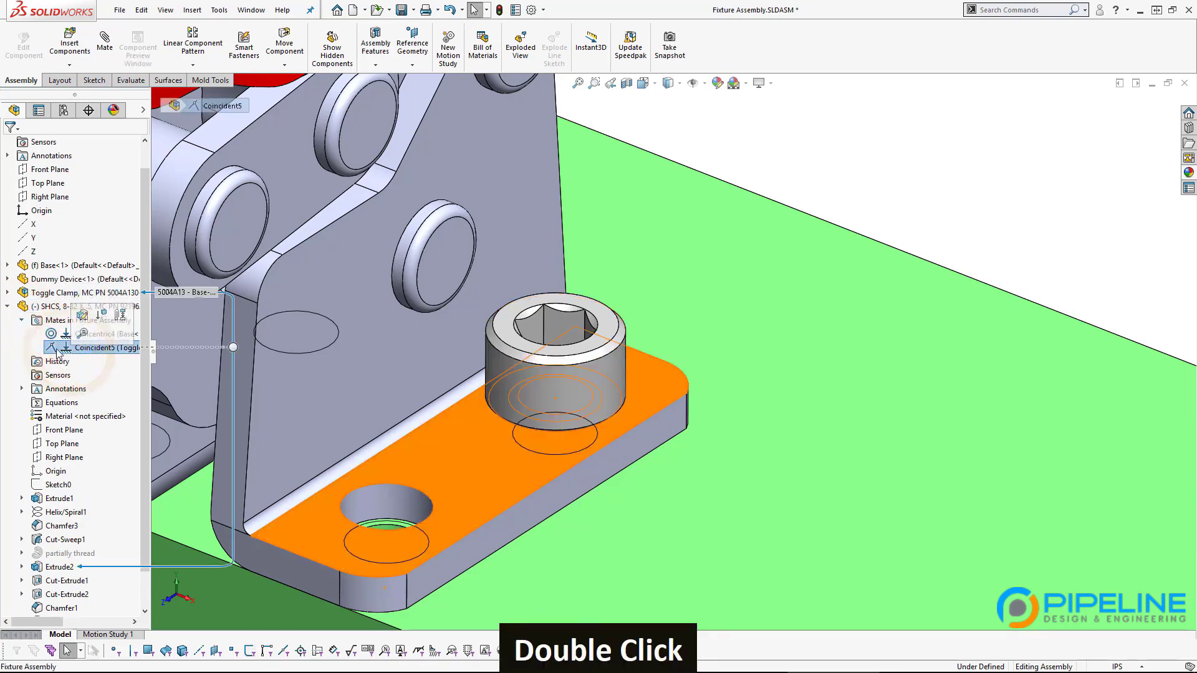
pyautogui.click(55, 337)
# Step: Turn on Lock rotation in the bolt's Concentric4 mate and accept the change
pyautogui.click(69, 303)
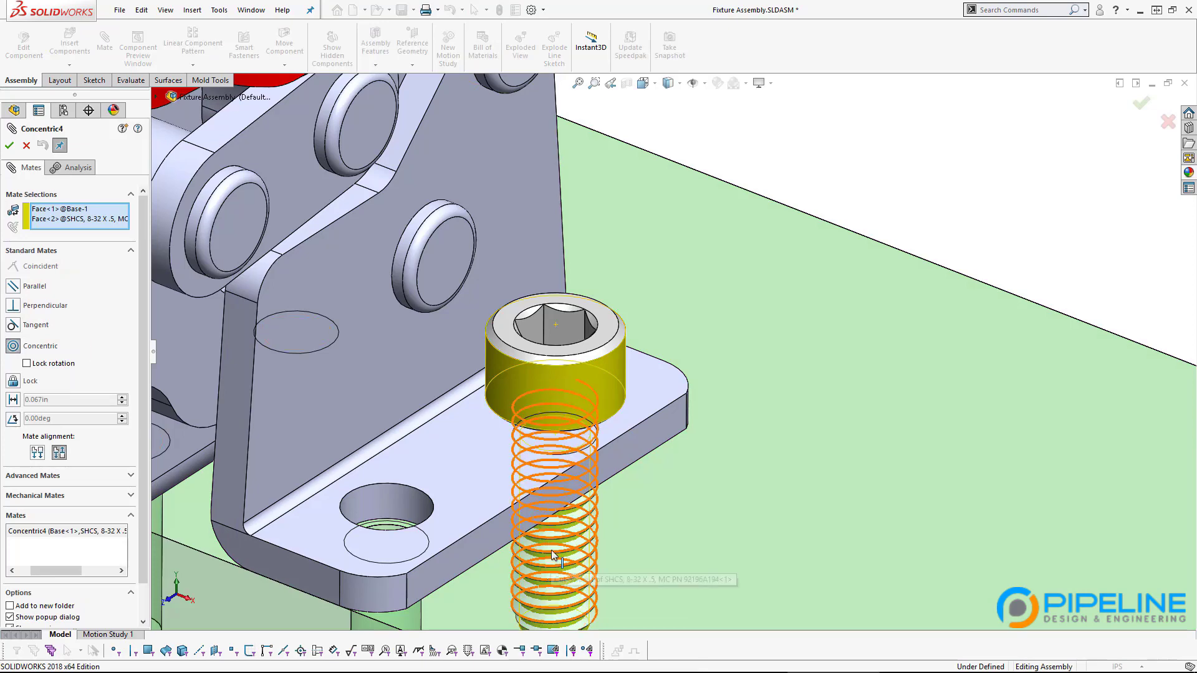
pyautogui.click(27, 364)
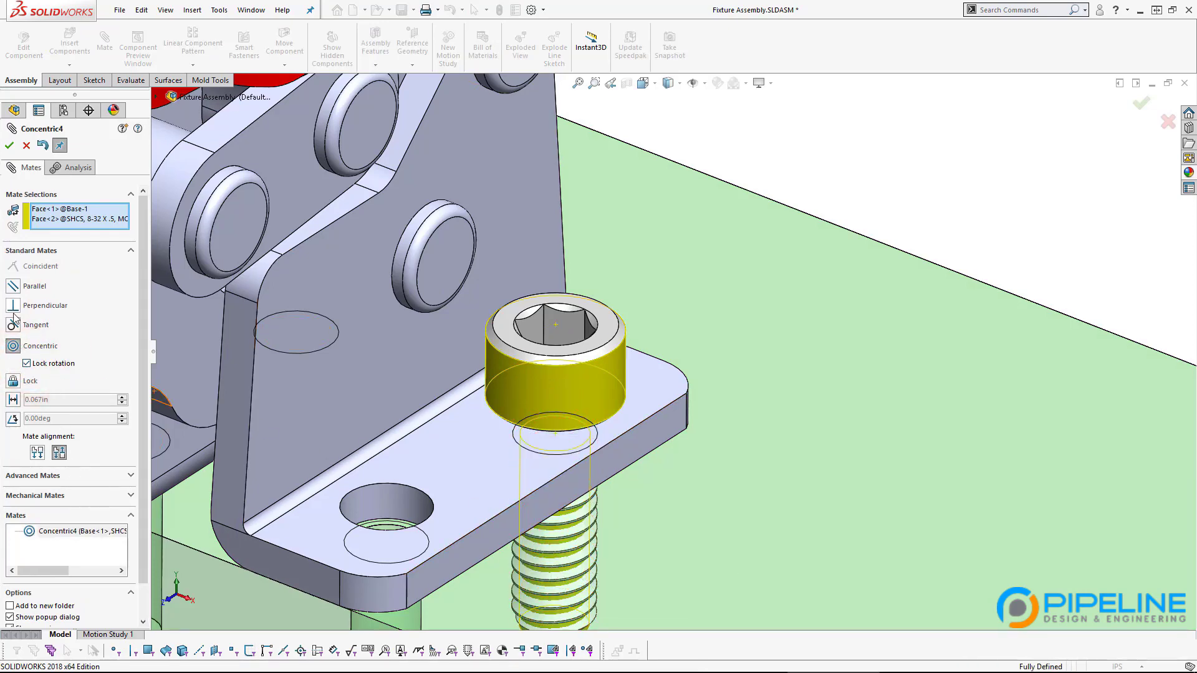
pyautogui.click(10, 147)
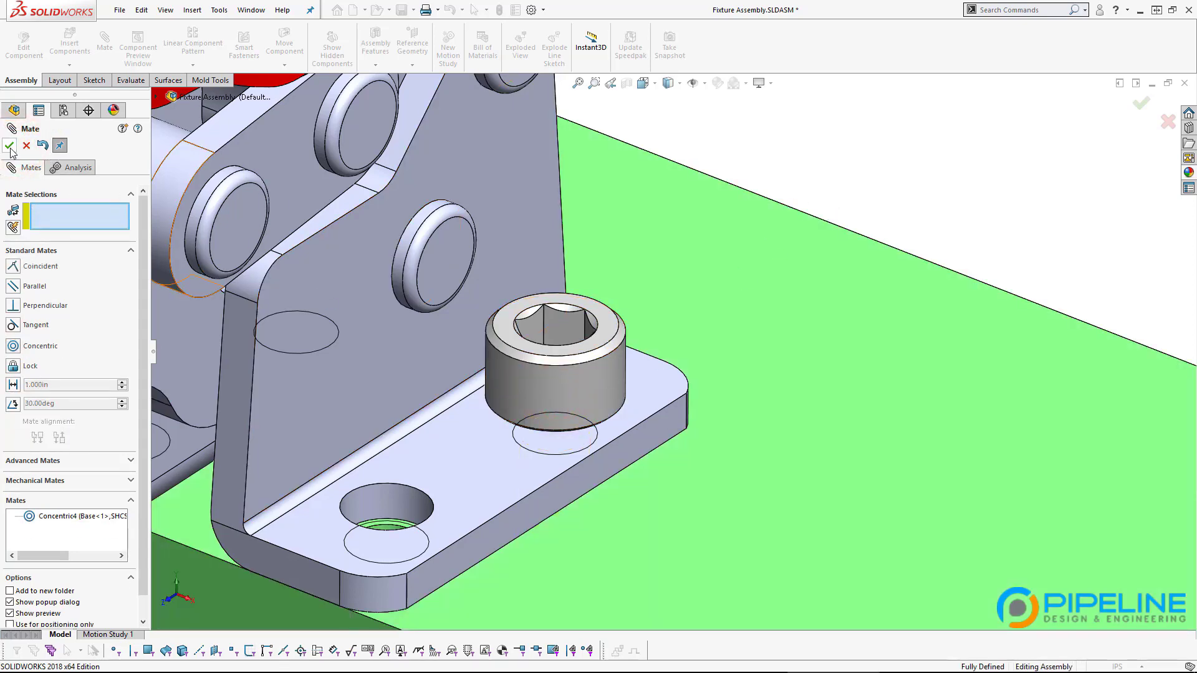
pyautogui.press('Escape')
pyautogui.click(540, 393)
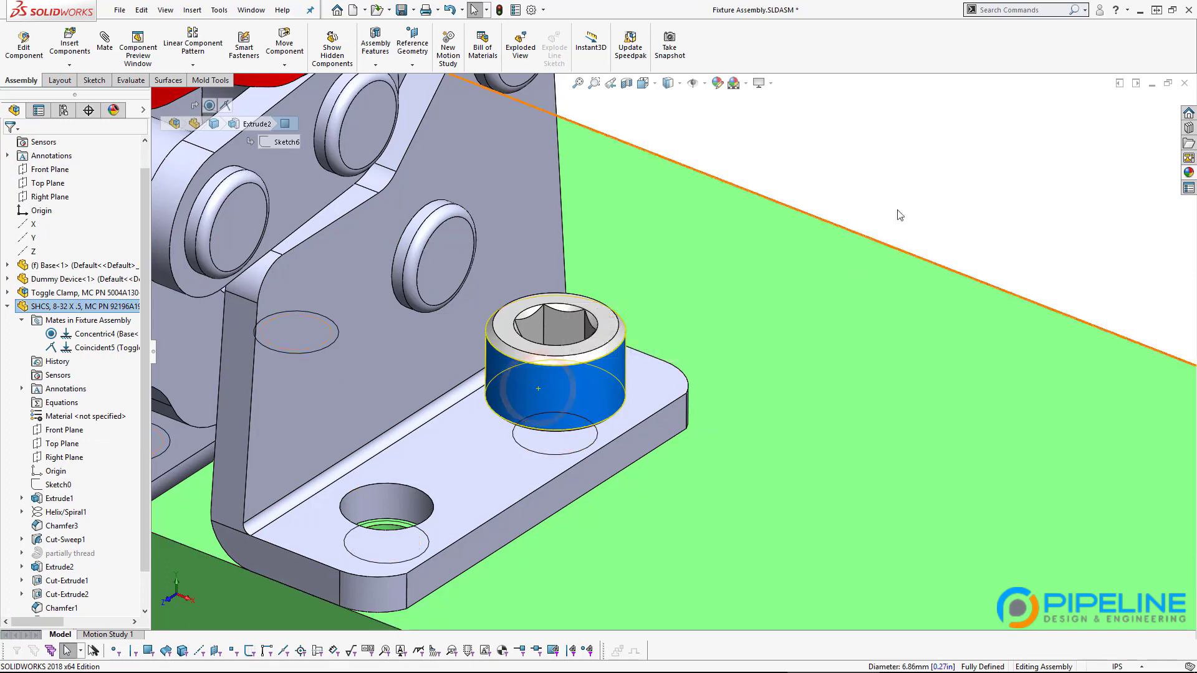
# Step: Try moving the bolt to confirm it is now fixed in place
pyautogui.click(916, 189)
pyautogui.scroll(3, 738, 280)
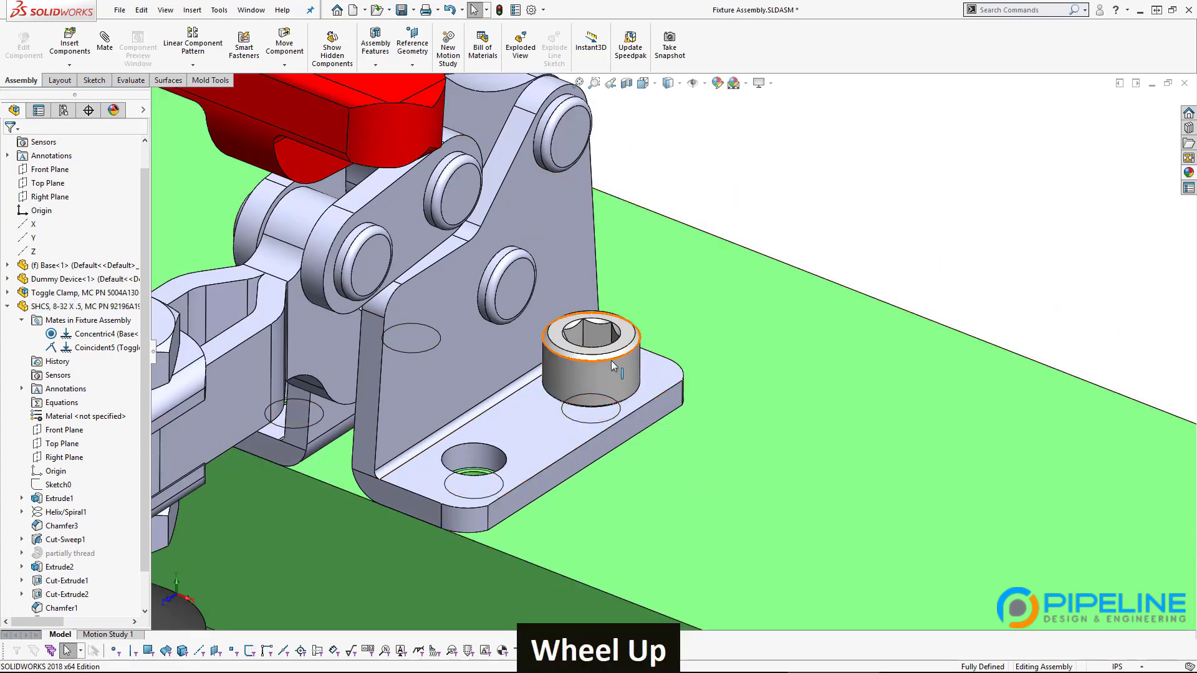
pyautogui.click(625, 377)
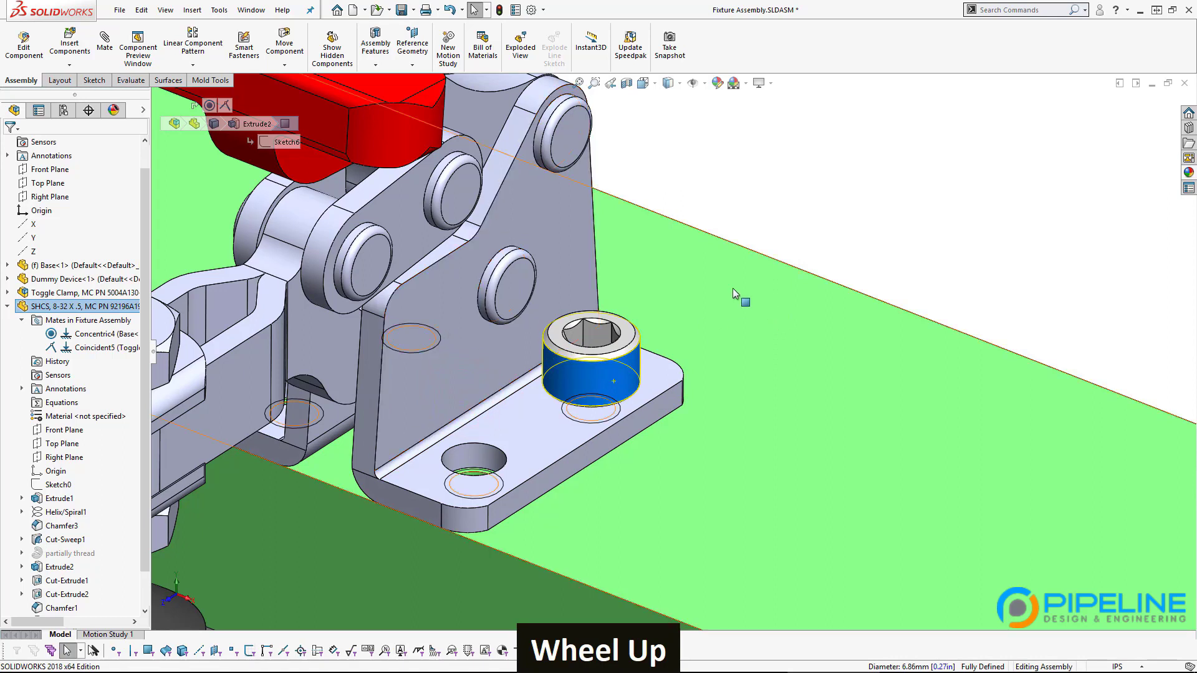
pyautogui.click(845, 222)
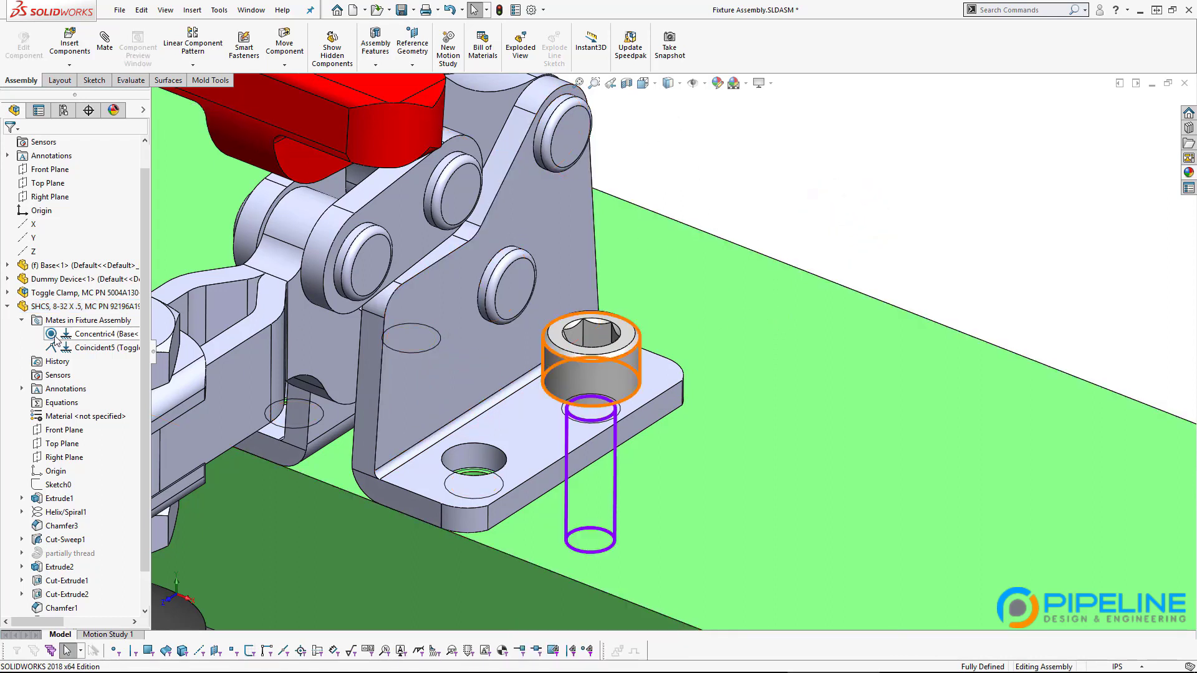
pyautogui.moveTo(56, 340)
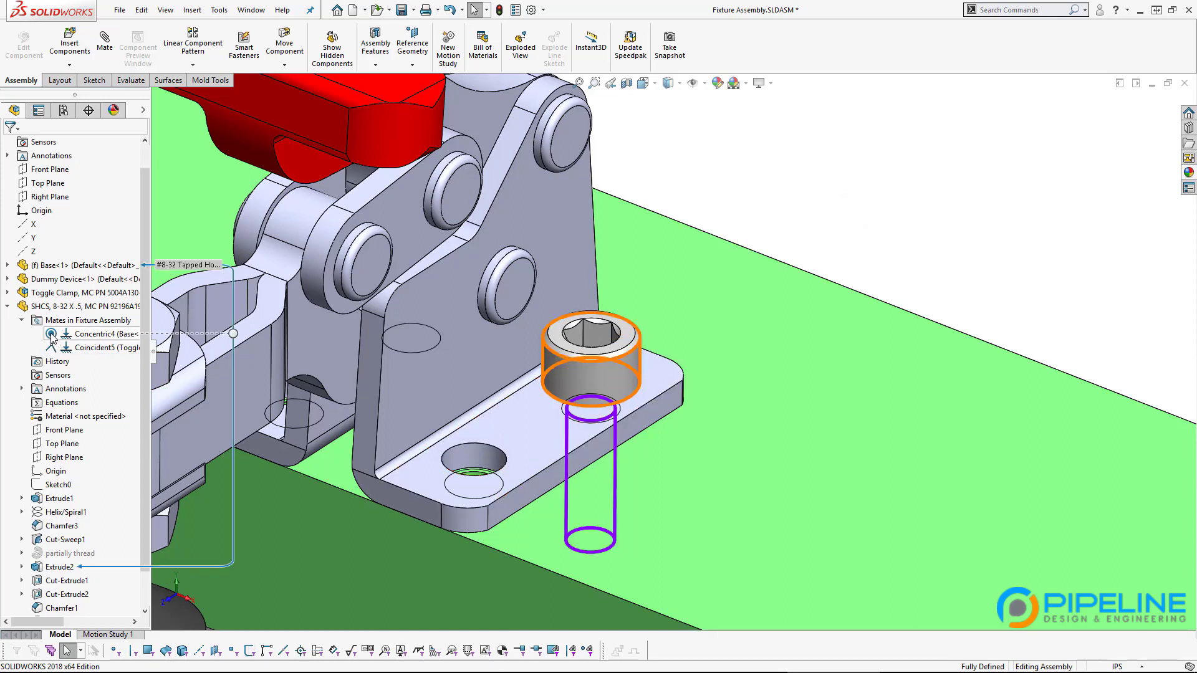
pyautogui.click(971, 264)
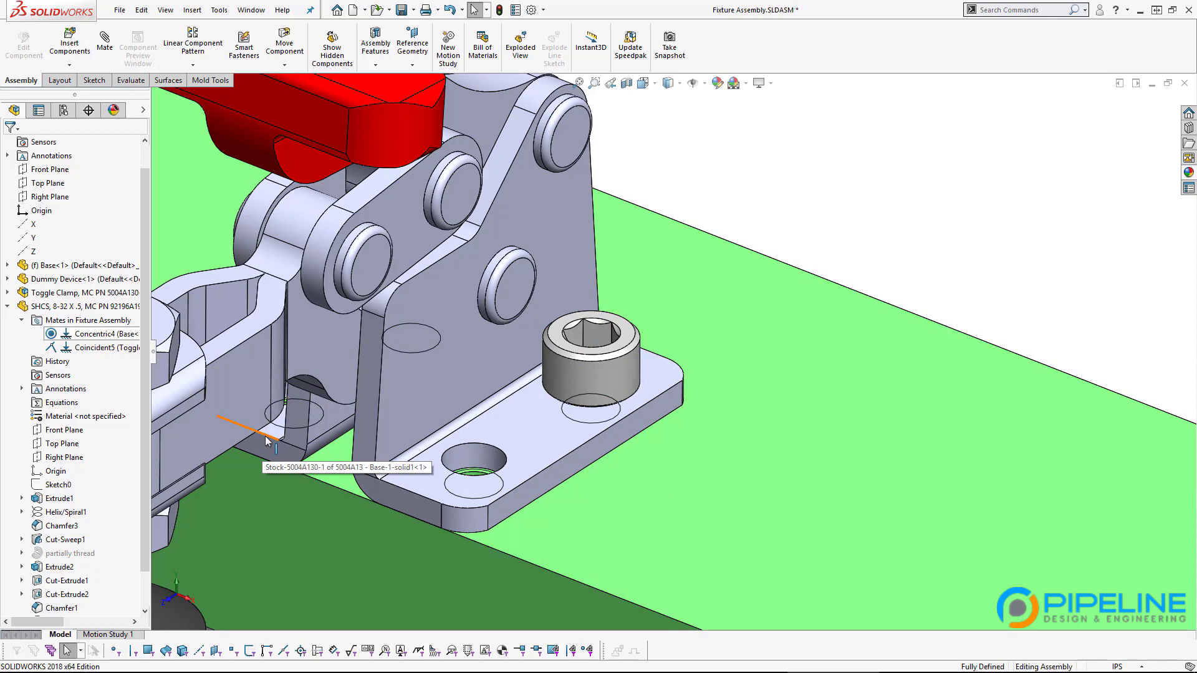
# Step: Collapse the bolt in the tree, orbit to a low side view, and select the clamp's base plate
pyautogui.click(8, 306)
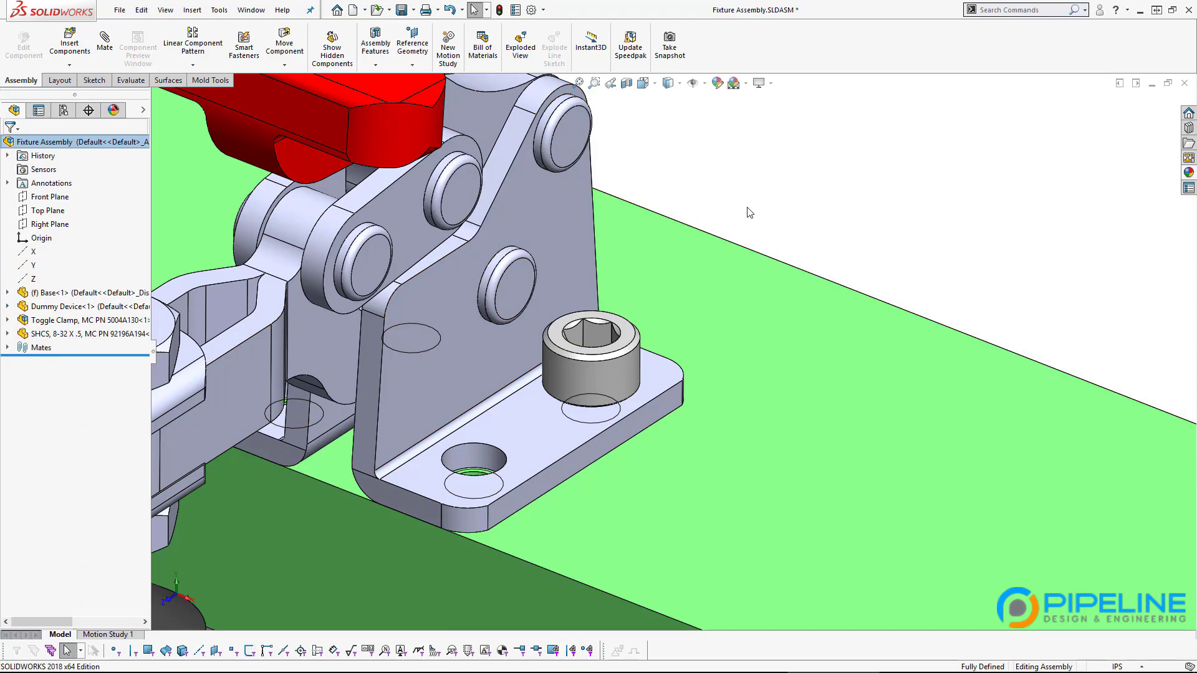
pyautogui.scroll(5, 655, 388)
pyautogui.scroll(-5, 661, 367)
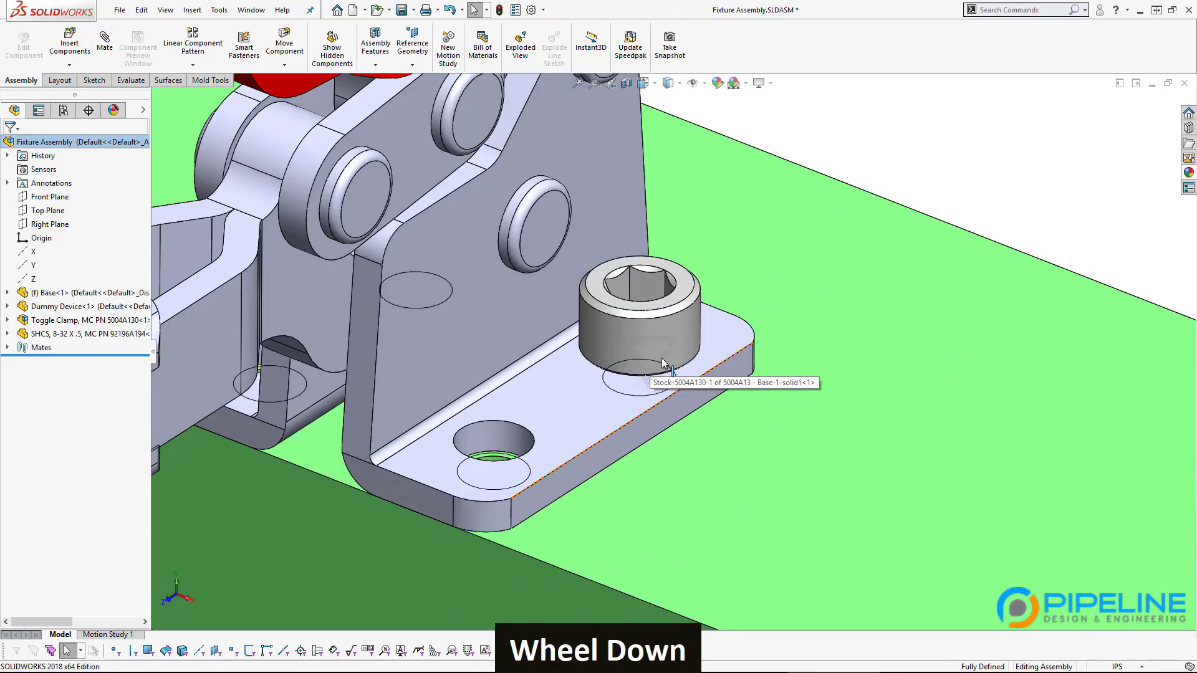
pyautogui.moveTo(626, 449); pyautogui.dragTo(702, 450, button='middle')
pyautogui.scroll(-3, 682, 395)
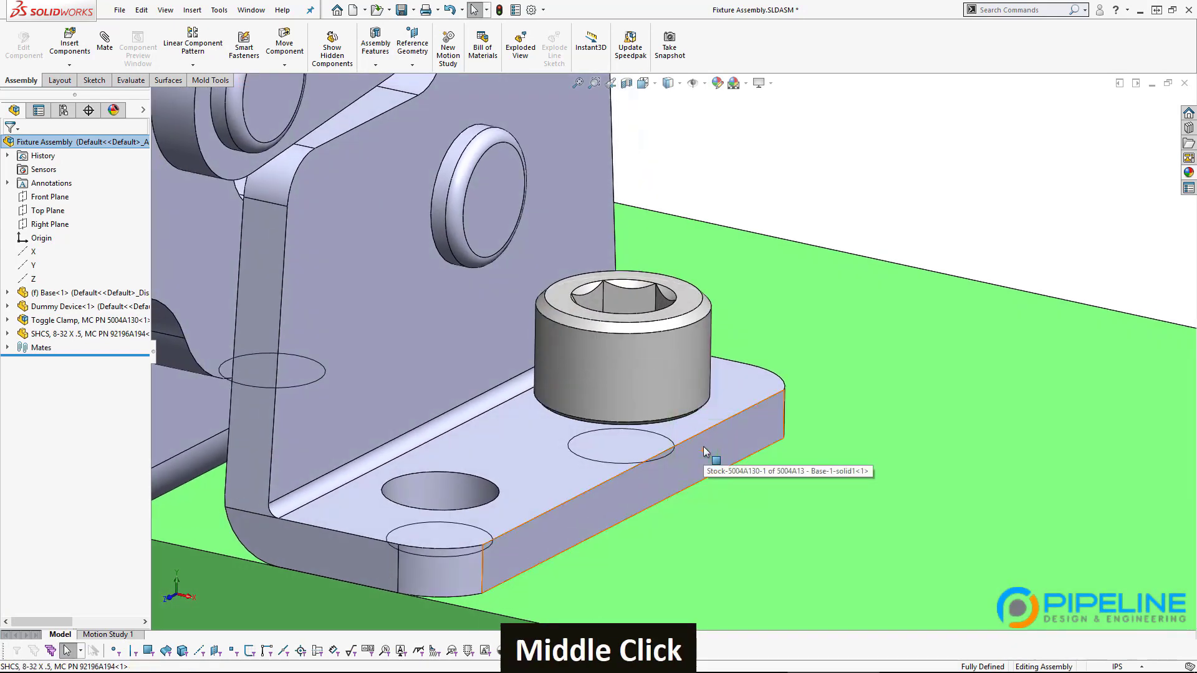
pyautogui.click(452, 370)
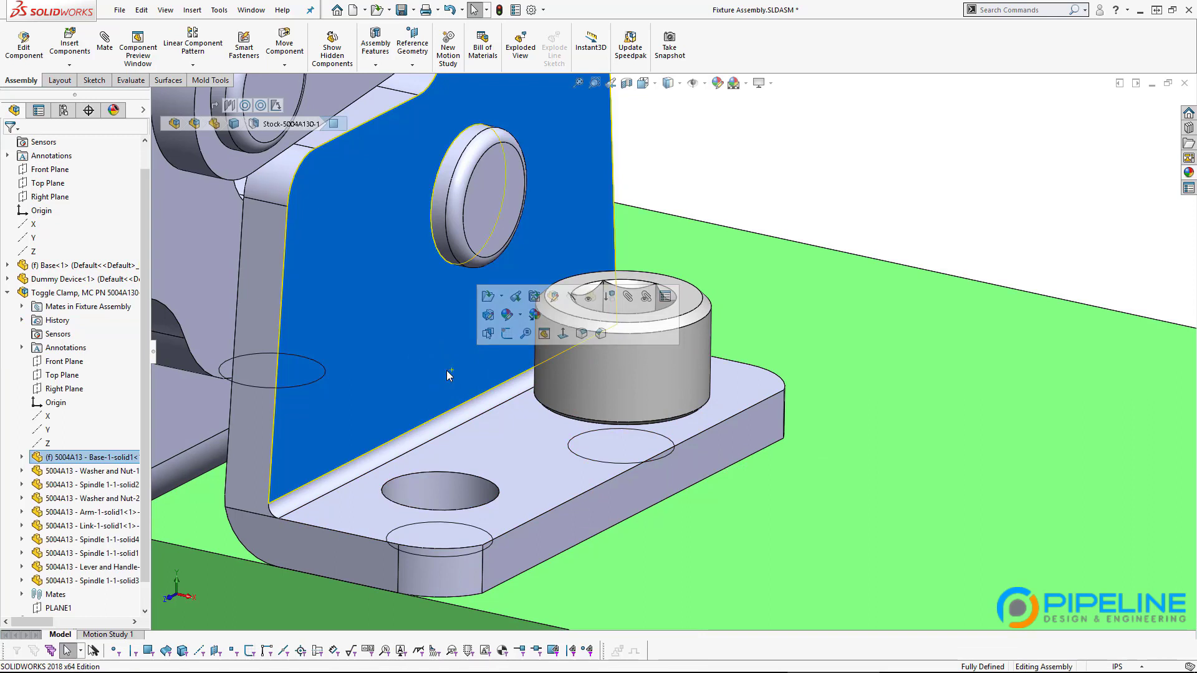
# Step: Make the toggle clamp's base plate transparent
pyautogui.click(597, 302)
pyautogui.click(806, 178)
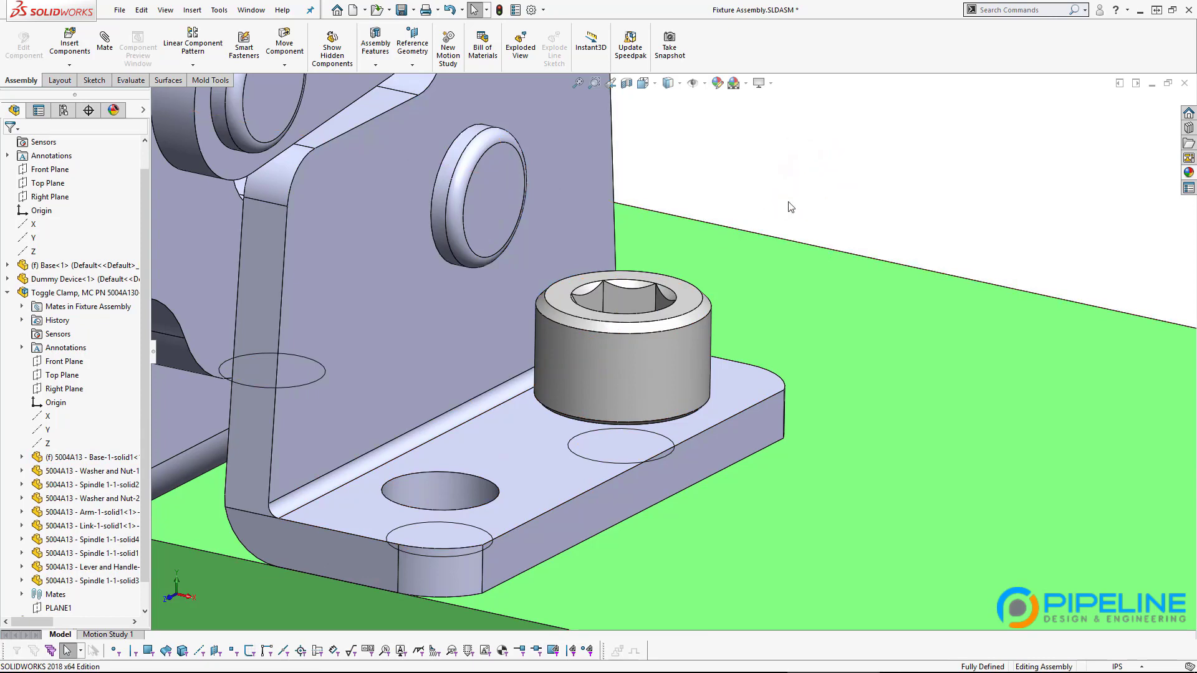
pyautogui.scroll(5, 673, 352)
pyautogui.click(624, 265)
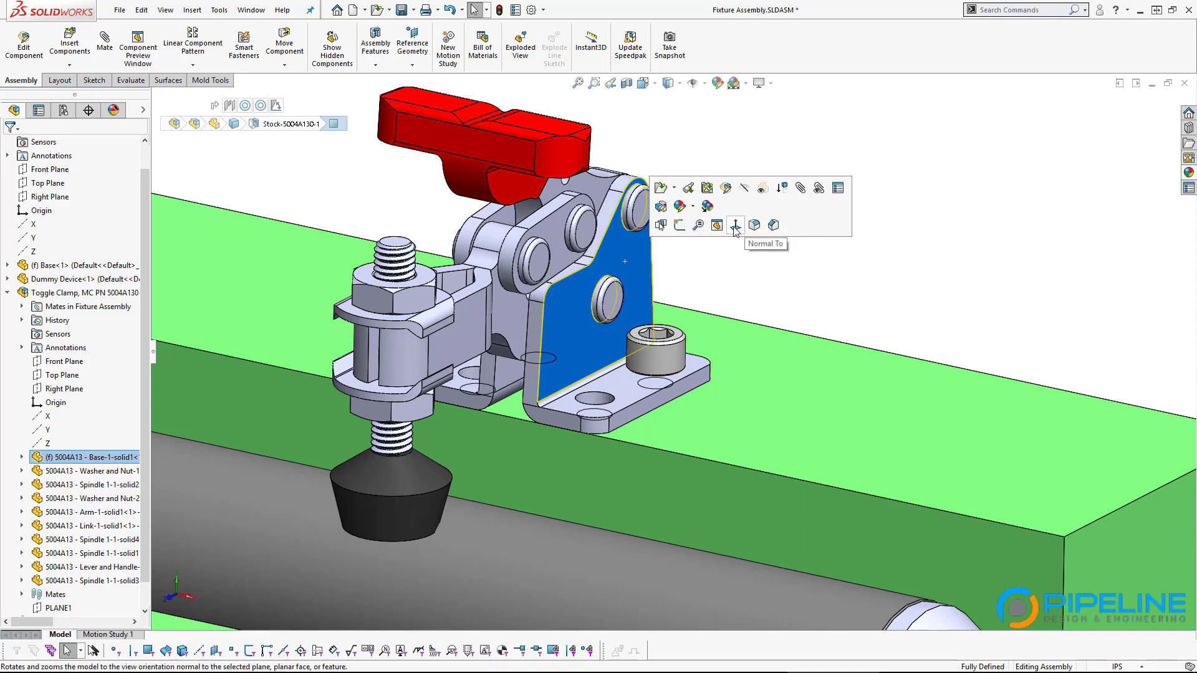
pyautogui.click(761, 189)
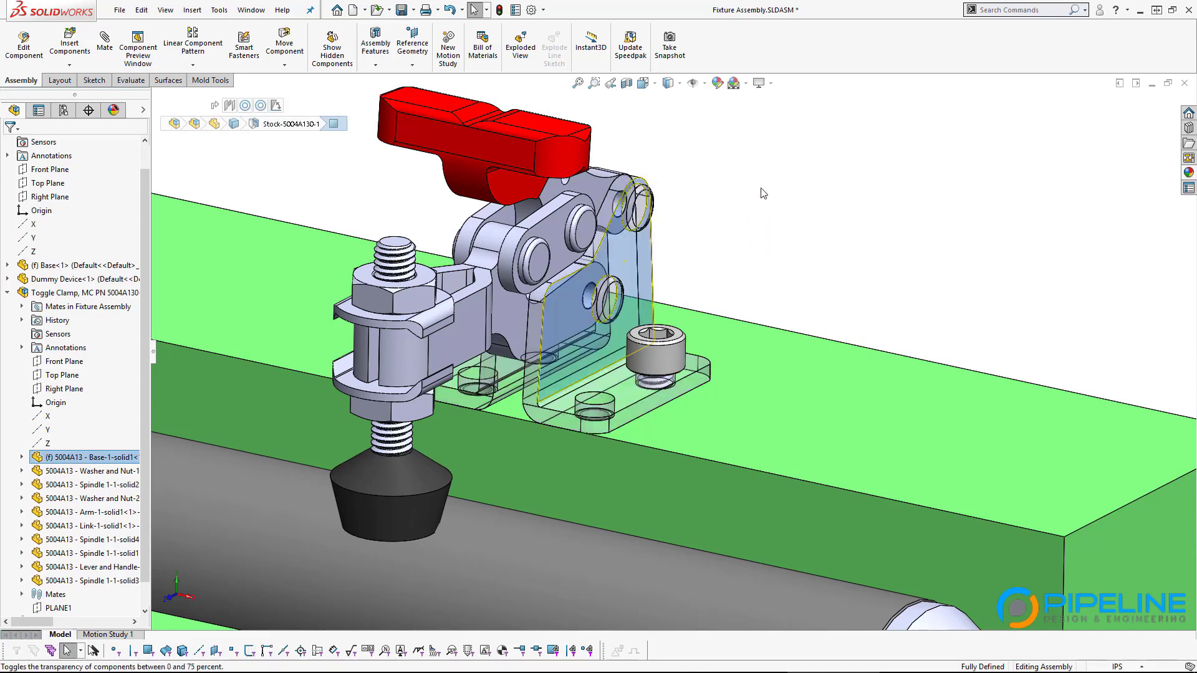
# Step: Orbit around the mounting screw to see its shank pass through the flange
pyautogui.scroll(-4, 664, 374)
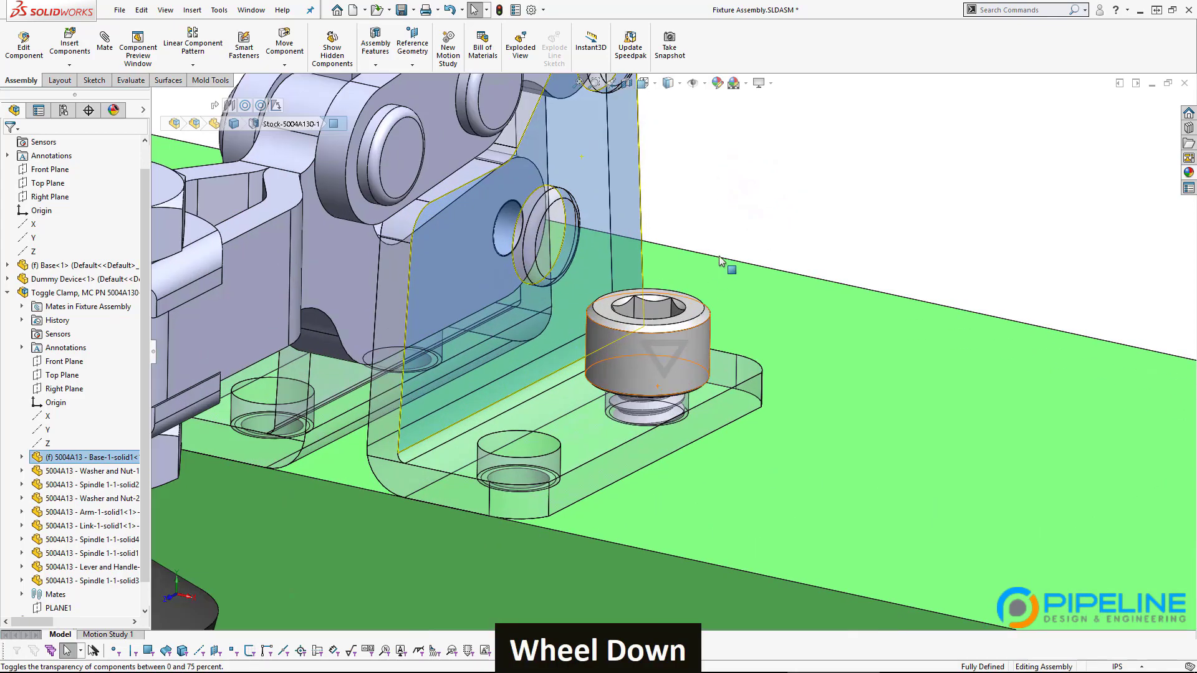
pyautogui.click(724, 233)
pyautogui.scroll(-5, 651, 372)
pyautogui.moveTo(652, 370); pyautogui.dragTo(655, 500, button='middle')
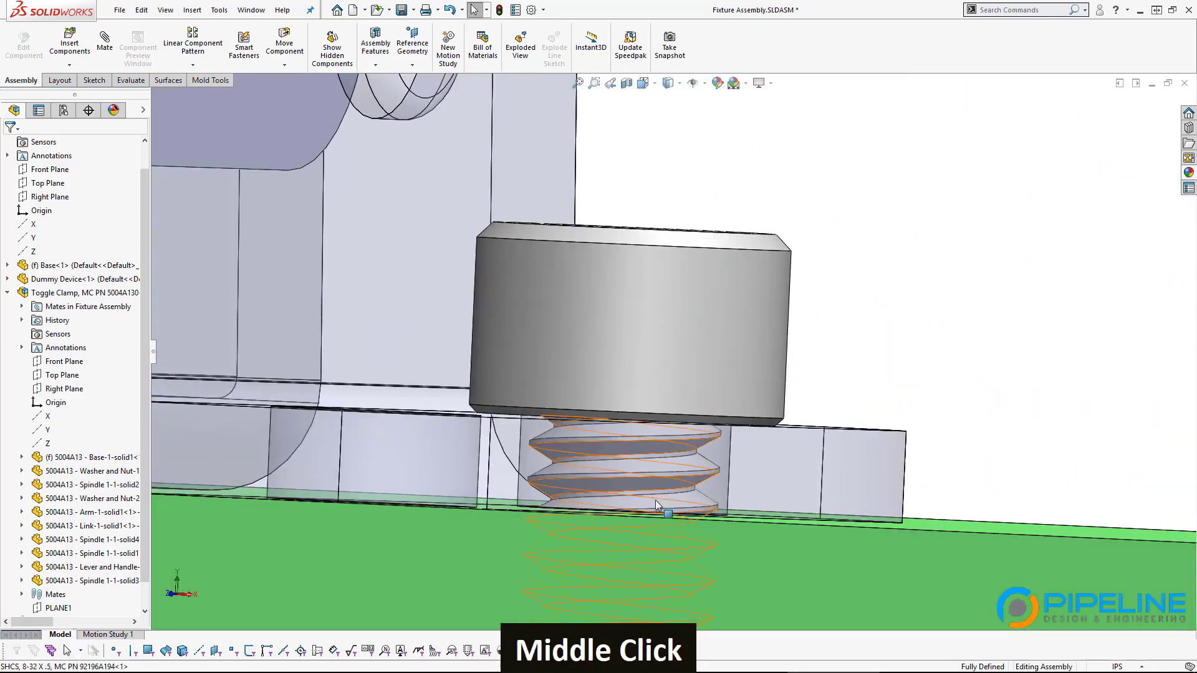
pyautogui.scroll(3, 734, 435)
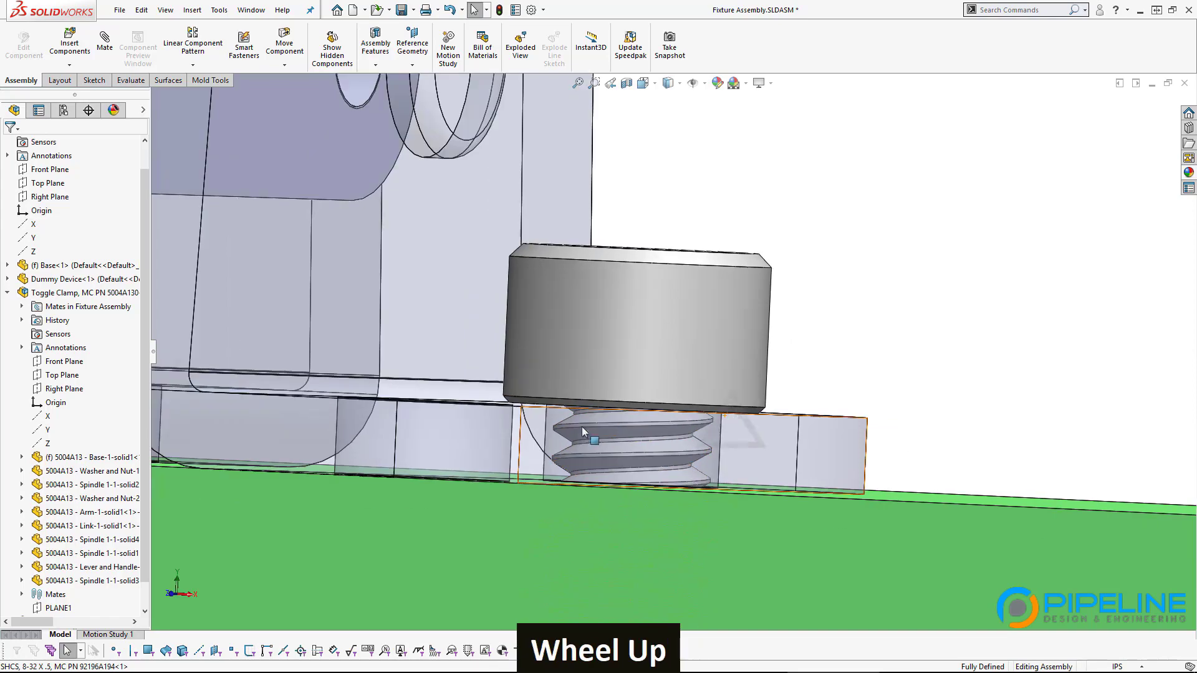
pyautogui.moveTo(735, 435); pyautogui.dragTo(784, 402, button='middle')
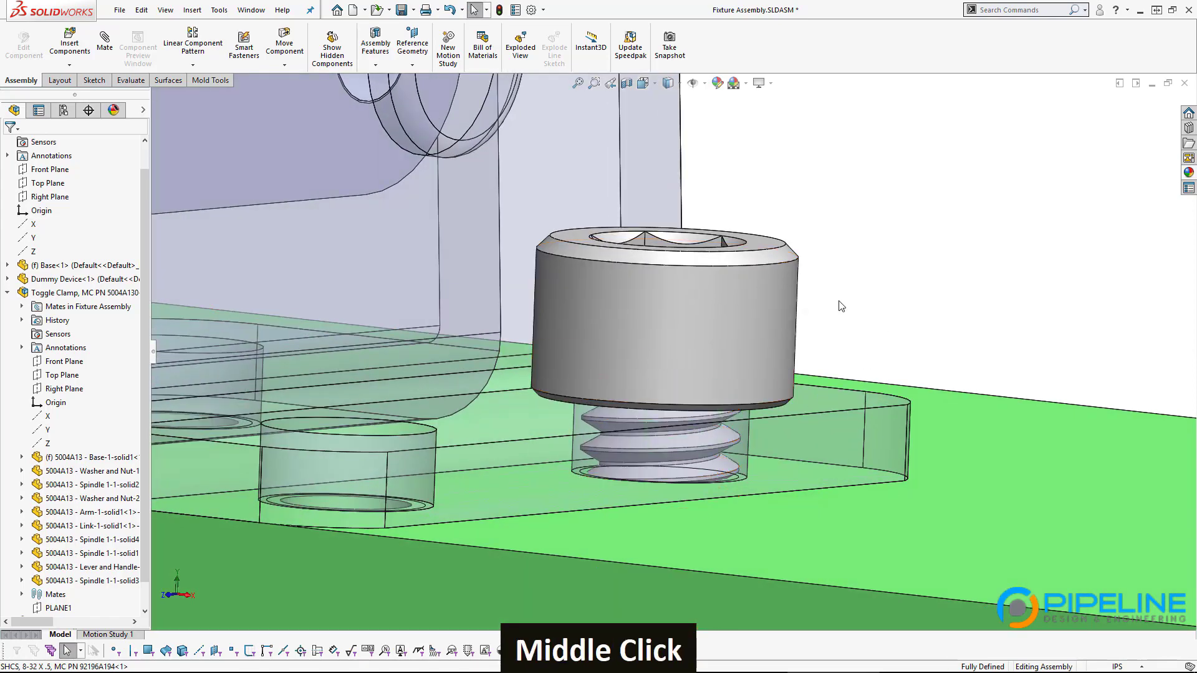
pyautogui.moveTo(694, 357); pyautogui.dragTo(714, 374, button='middle')
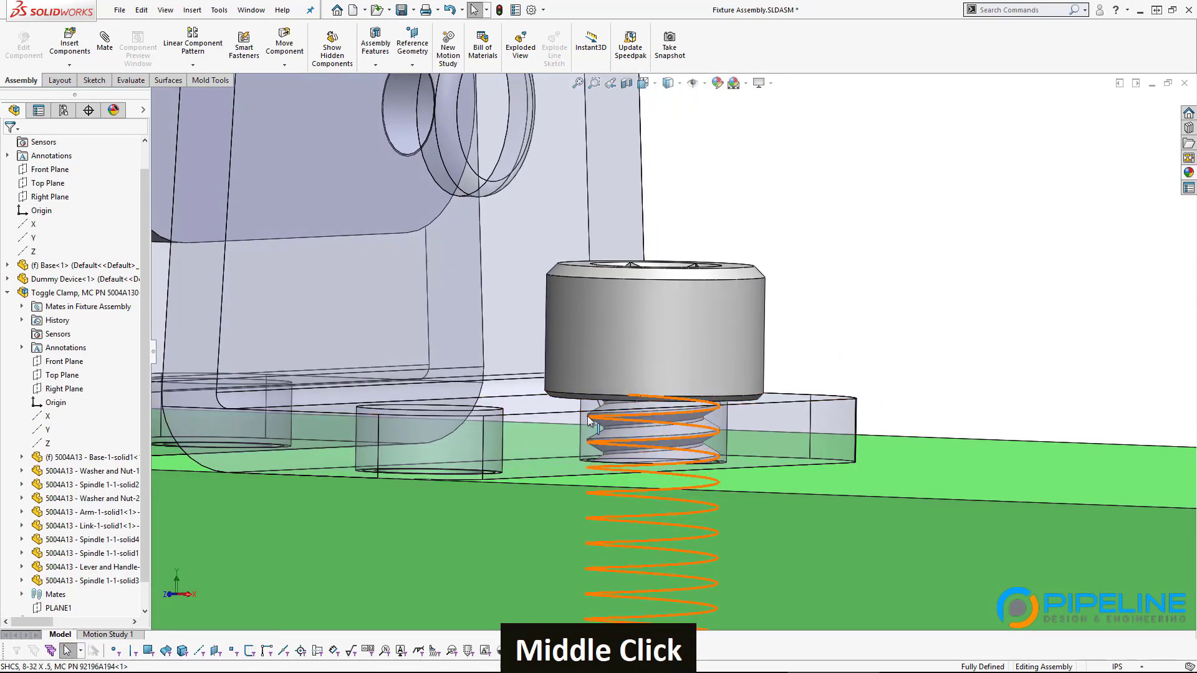
pyautogui.scroll(2, 824, 378)
pyautogui.moveTo(790, 325); pyautogui.dragTo(786, 356, button='middle')
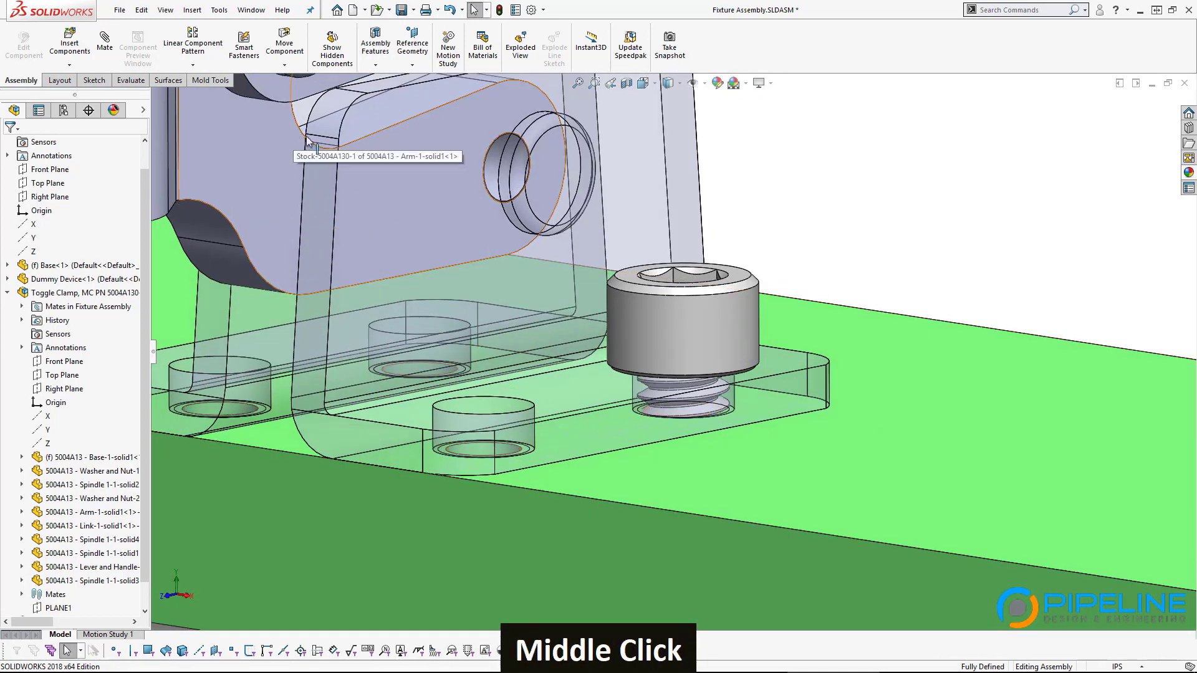
# Step: Undo the transparency change, then make the clamp base see-through again
pyautogui.click(450, 10)
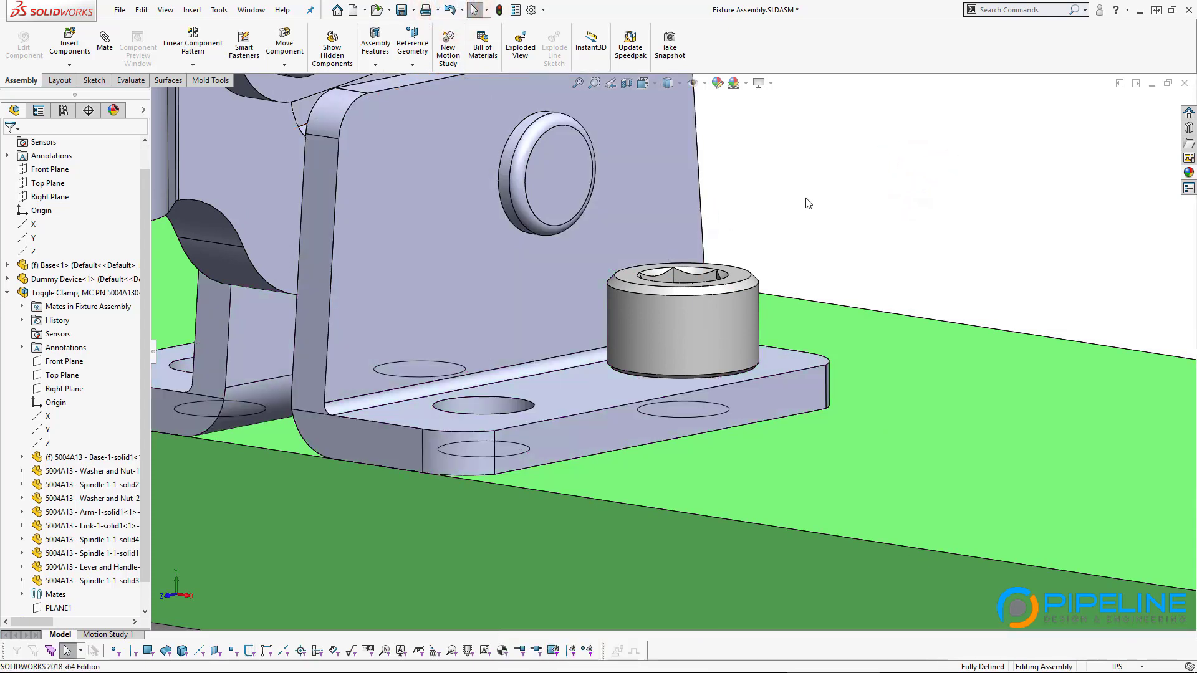
pyautogui.doubleClick(665, 197)
pyautogui.click(802, 125)
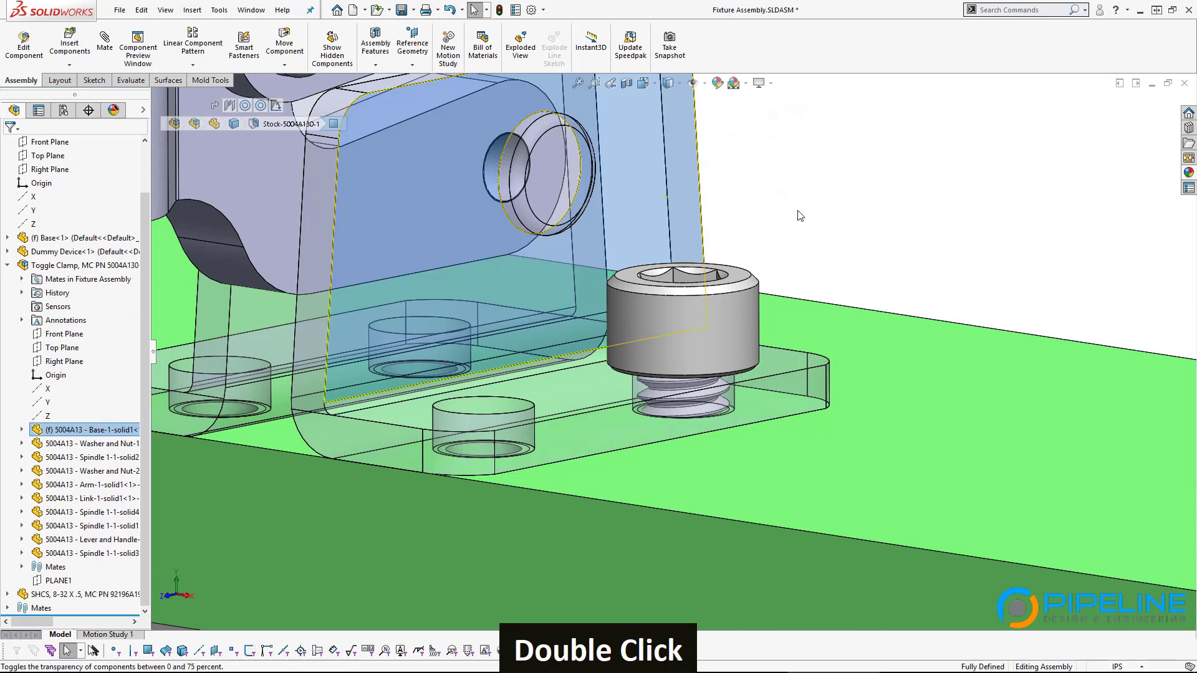
# Step: Turn the clamp base opaque again and orbit around the whole clamp on the block
pyautogui.click(798, 211)
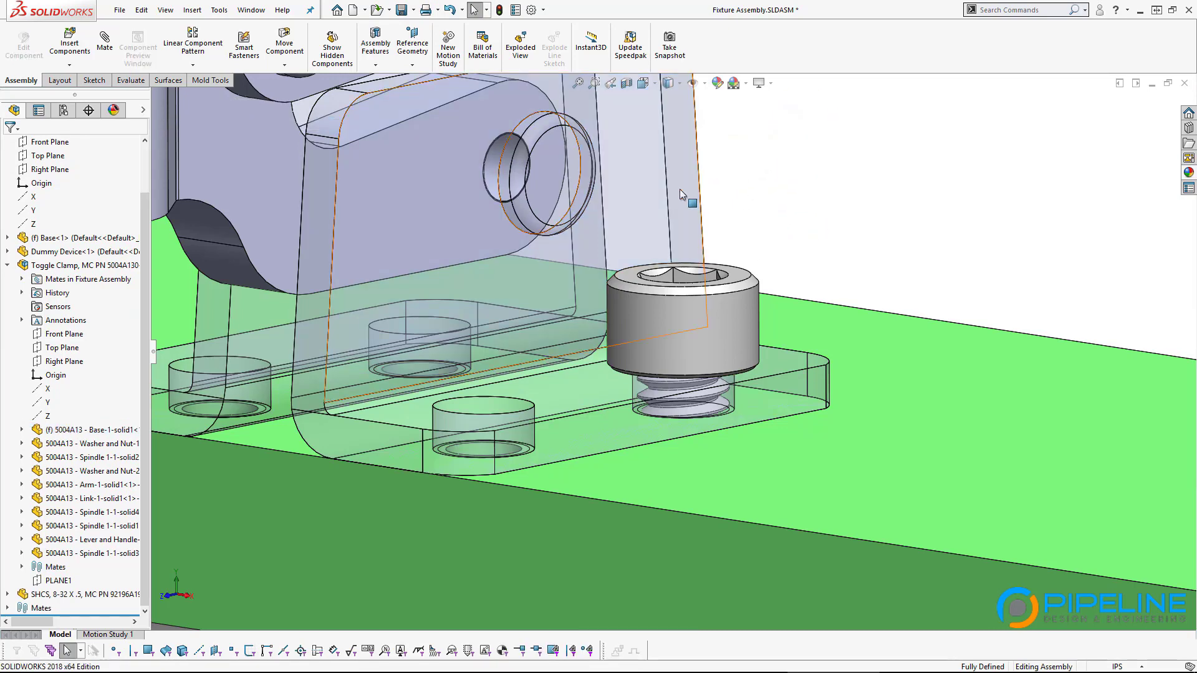
pyautogui.scroll(6, 679, 189)
pyautogui.moveTo(833, 241)
pyautogui.mouseDown(button='middle')
pyautogui.moveTo(826, 263)
pyautogui.moveTo(838, 249)
pyautogui.mouseUp(button='middle')
pyautogui.click(671, 244)
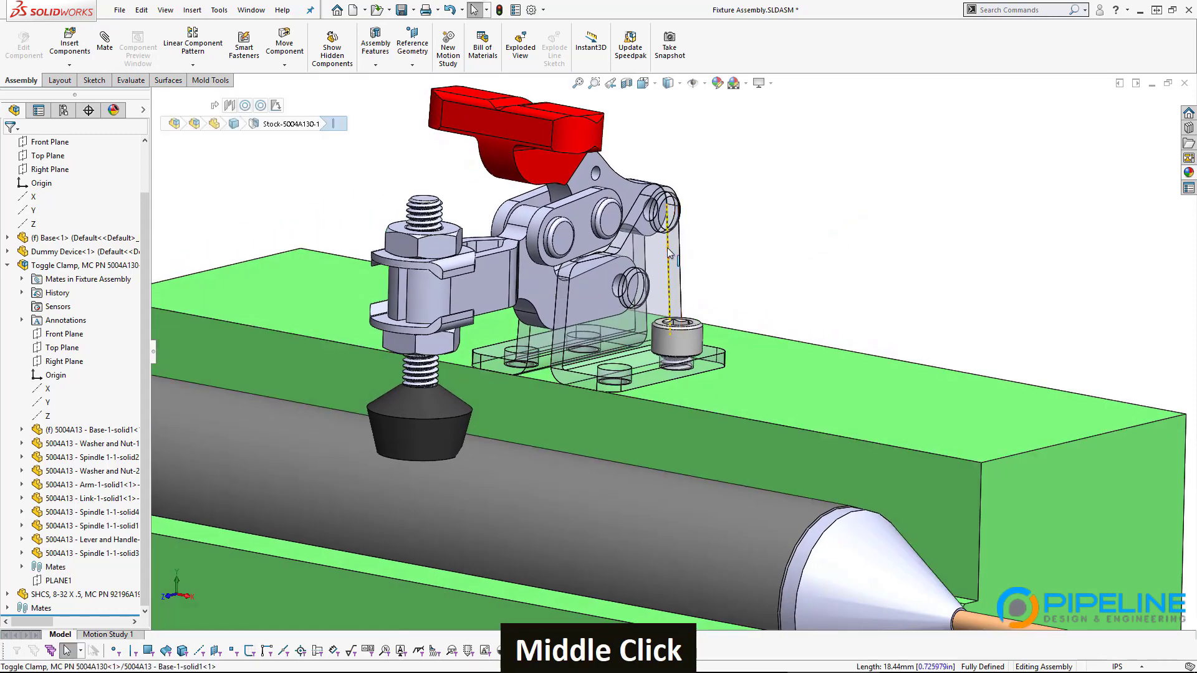
pyautogui.click(807, 172)
pyautogui.click(773, 282)
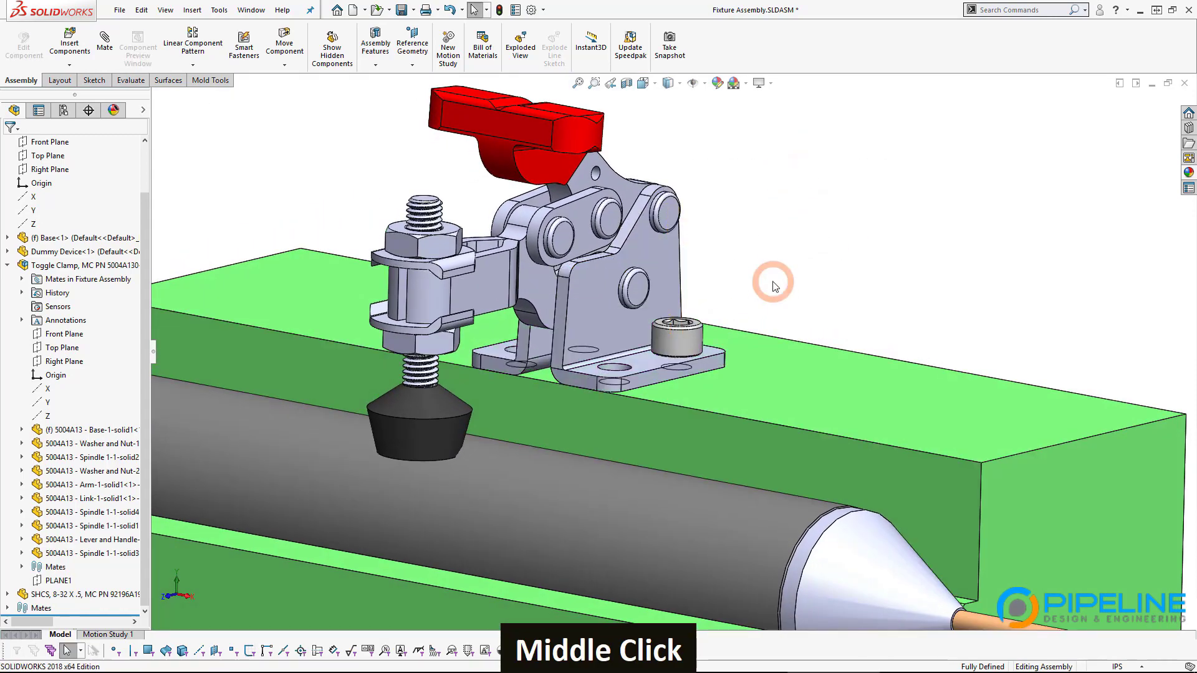
pyautogui.scroll(-2, 746, 272)
pyautogui.moveTo(746, 273); pyautogui.dragTo(737, 296, button='middle')
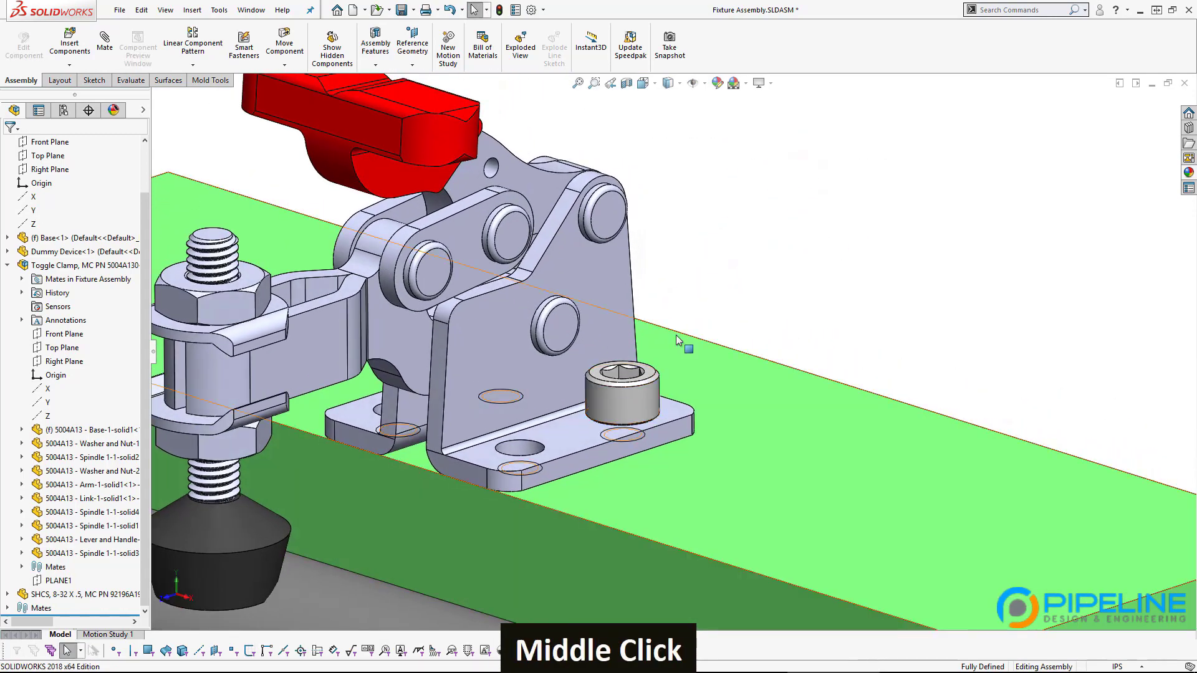
pyautogui.moveTo(805, 331); pyautogui.dragTo(798, 344, button='middle')
# Step: Apply transparency to the clamp base and select the fixture's Base block
pyautogui.click(579, 340)
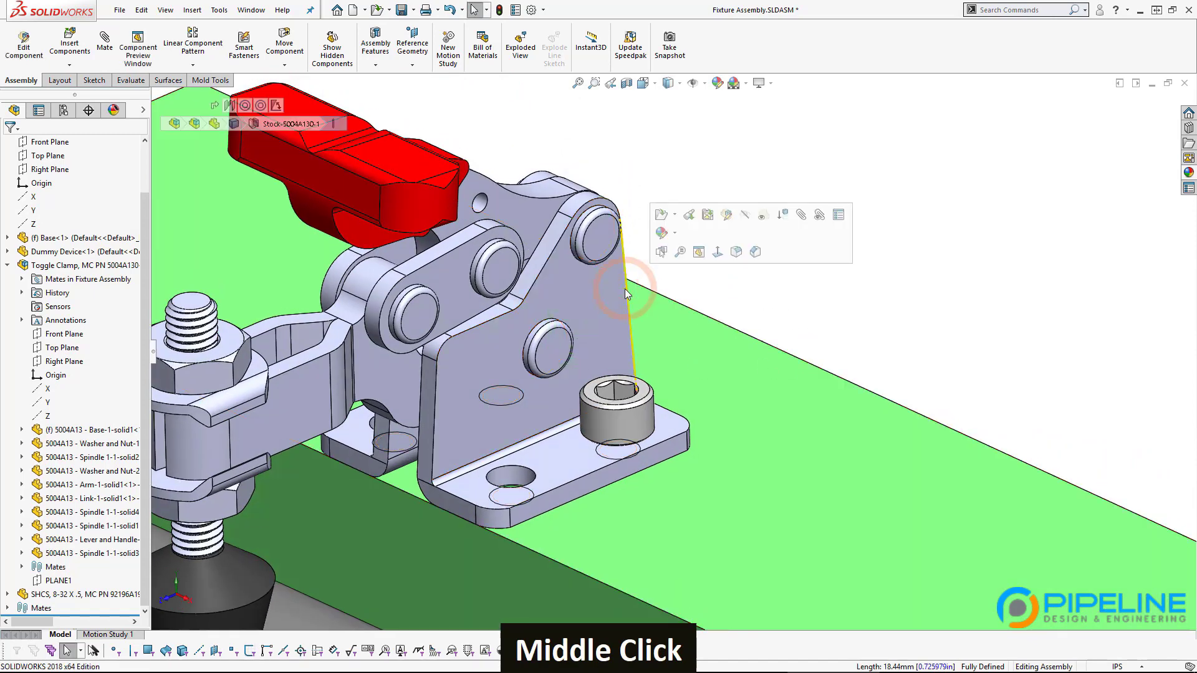
pyautogui.click(756, 214)
pyautogui.click(787, 307)
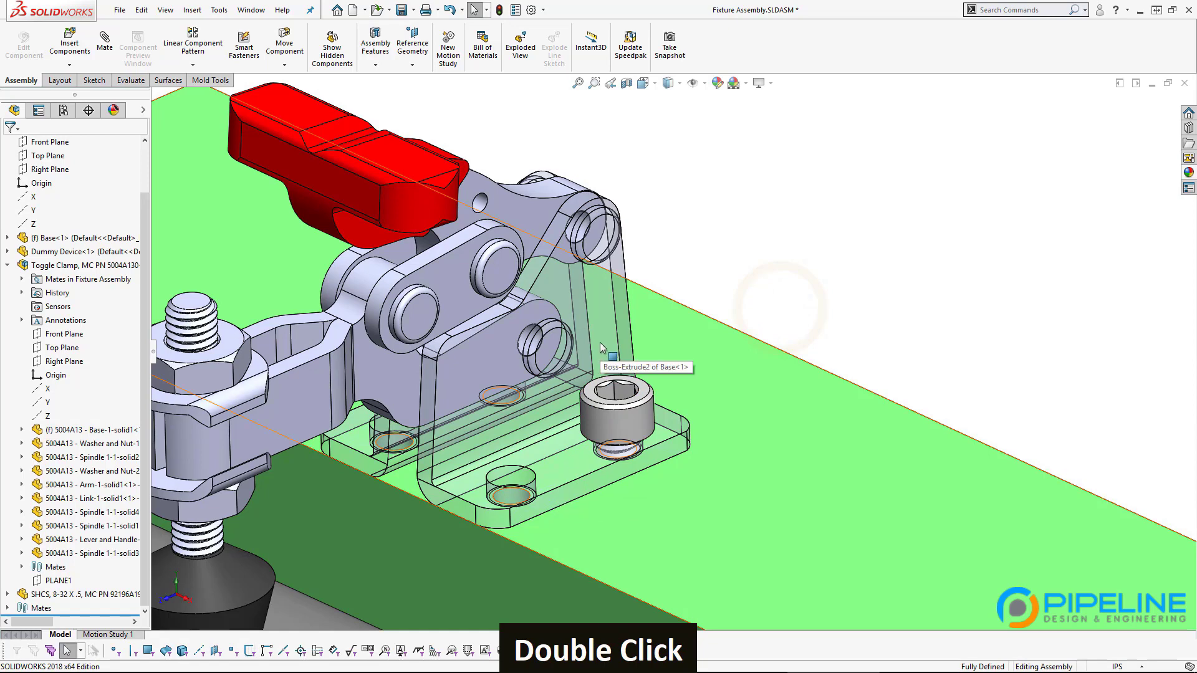
pyautogui.doubleClick(602, 363)
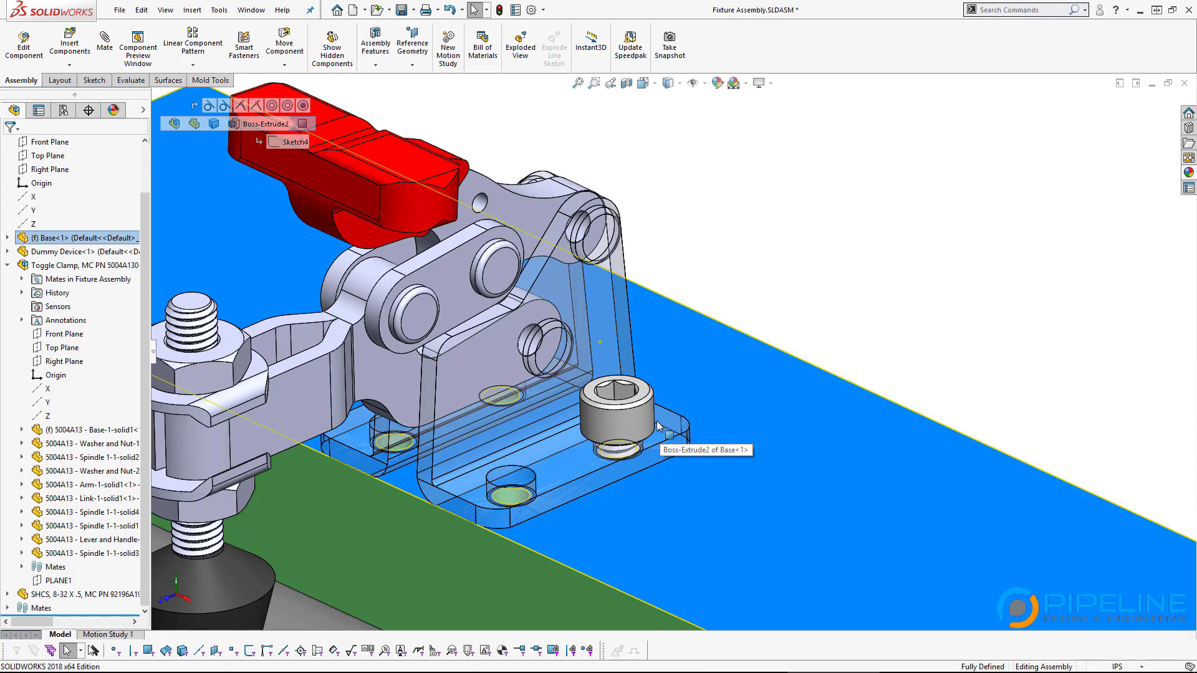
pyautogui.moveTo(510, 667)
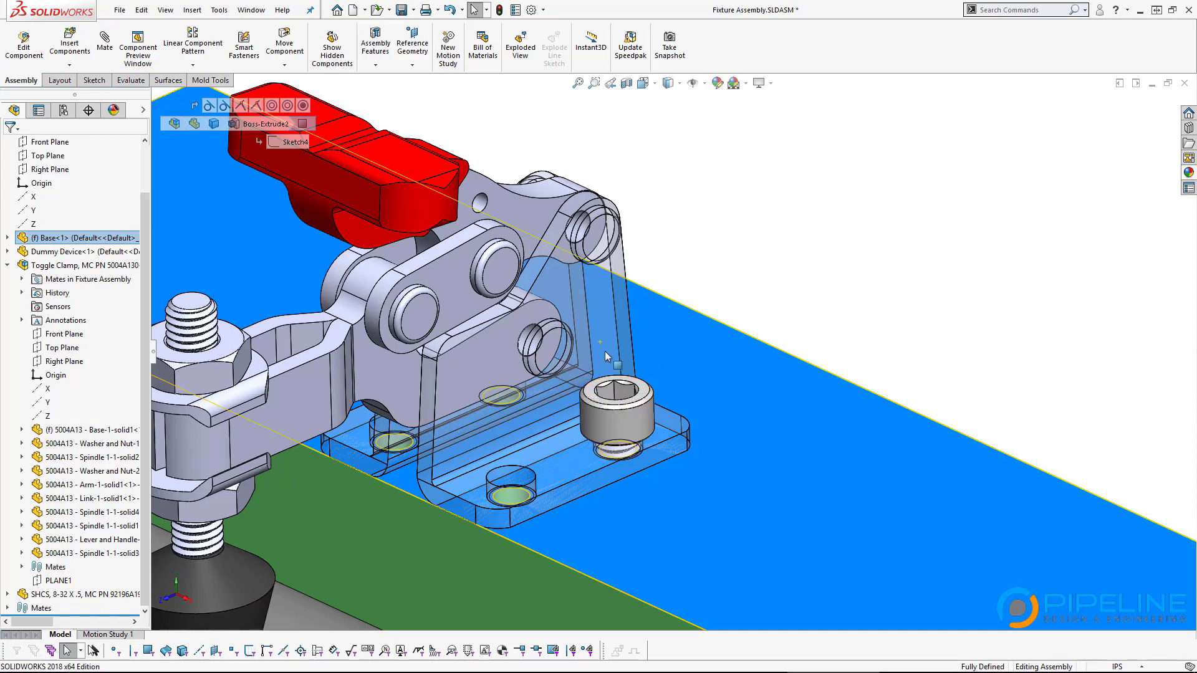
# Step: From a lower frontal view, make the clamp base see-through and deselect it
pyautogui.moveTo(557, 377); pyautogui.dragTo(564, 324, button='middle')
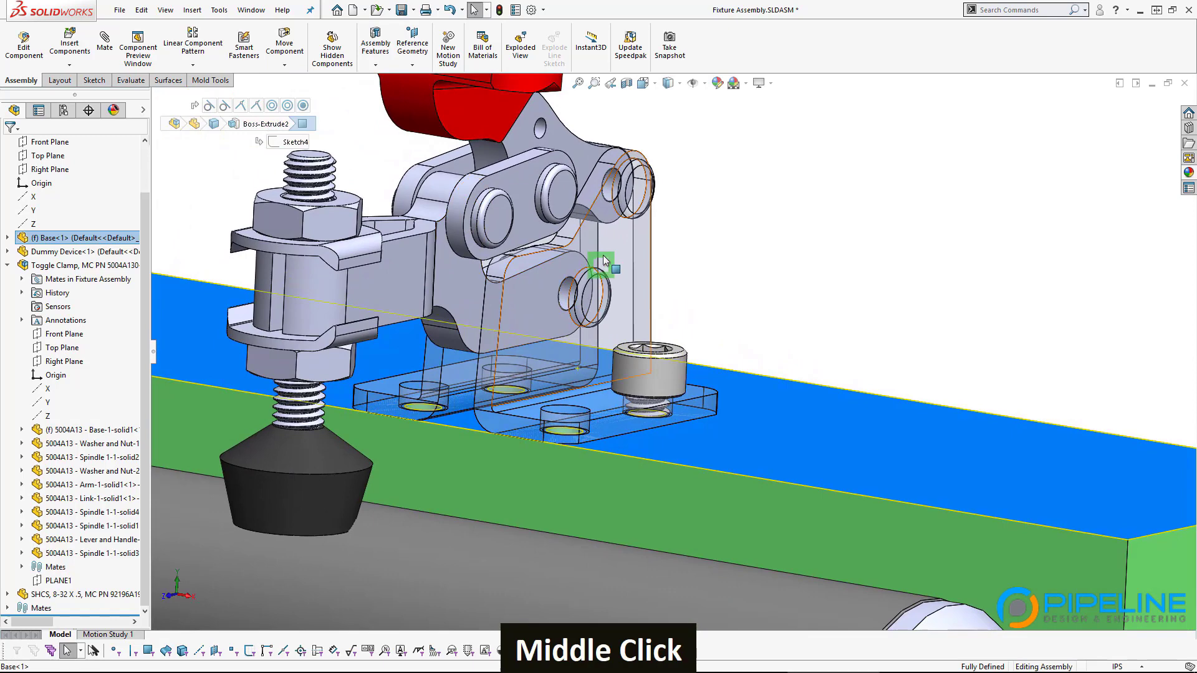
pyautogui.click(641, 244)
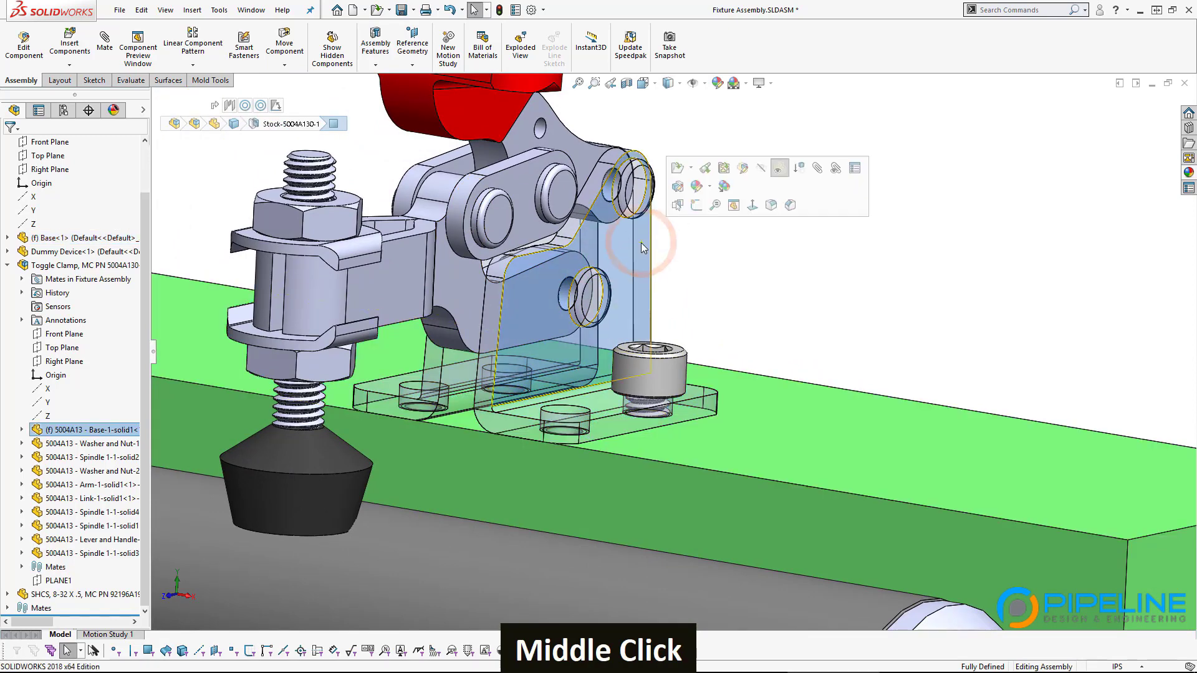
pyautogui.click(783, 174)
pyautogui.click(750, 343)
pyautogui.click(226, 138)
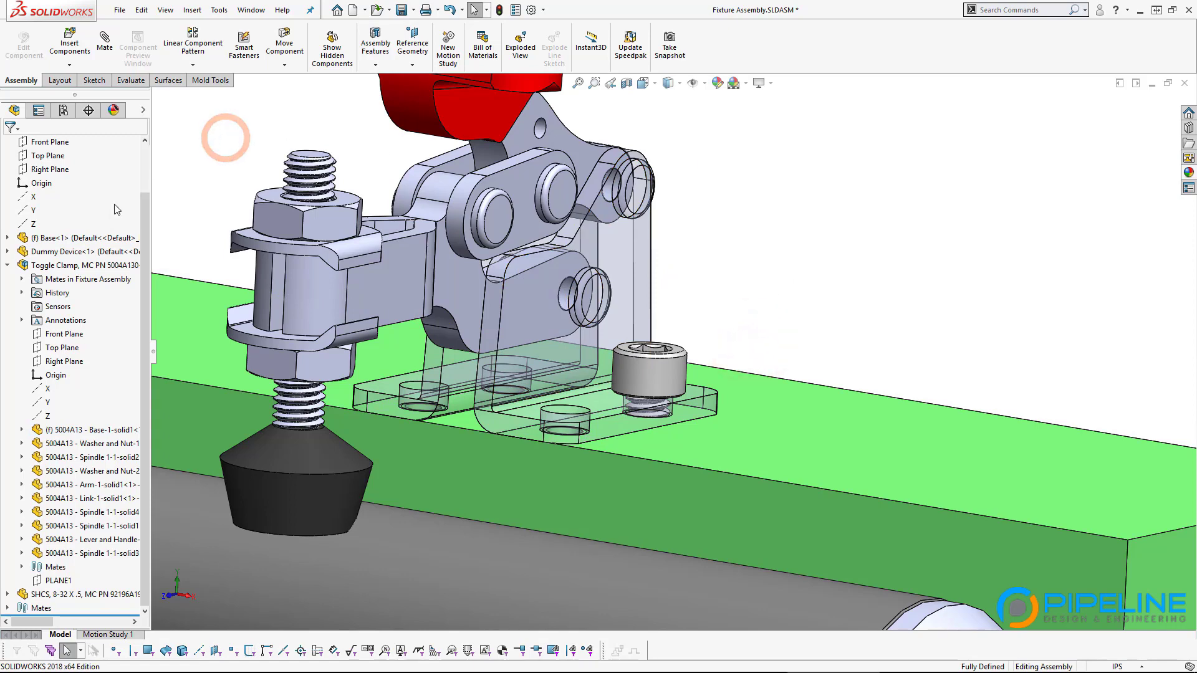
# Step: Show the Display Pane and remove transparency on the Base-1-solid1 row to make the clamp base opaque
pyautogui.click(143, 111)
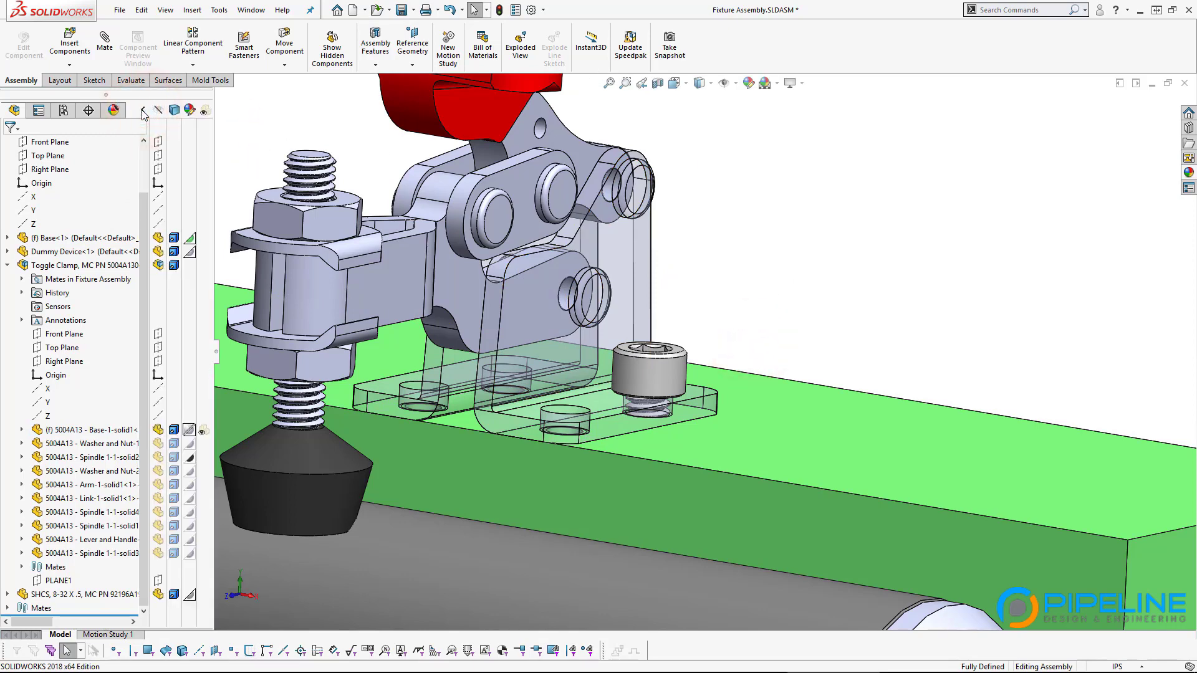
pyautogui.click(143, 111)
pyautogui.click(143, 111)
pyautogui.click(202, 434)
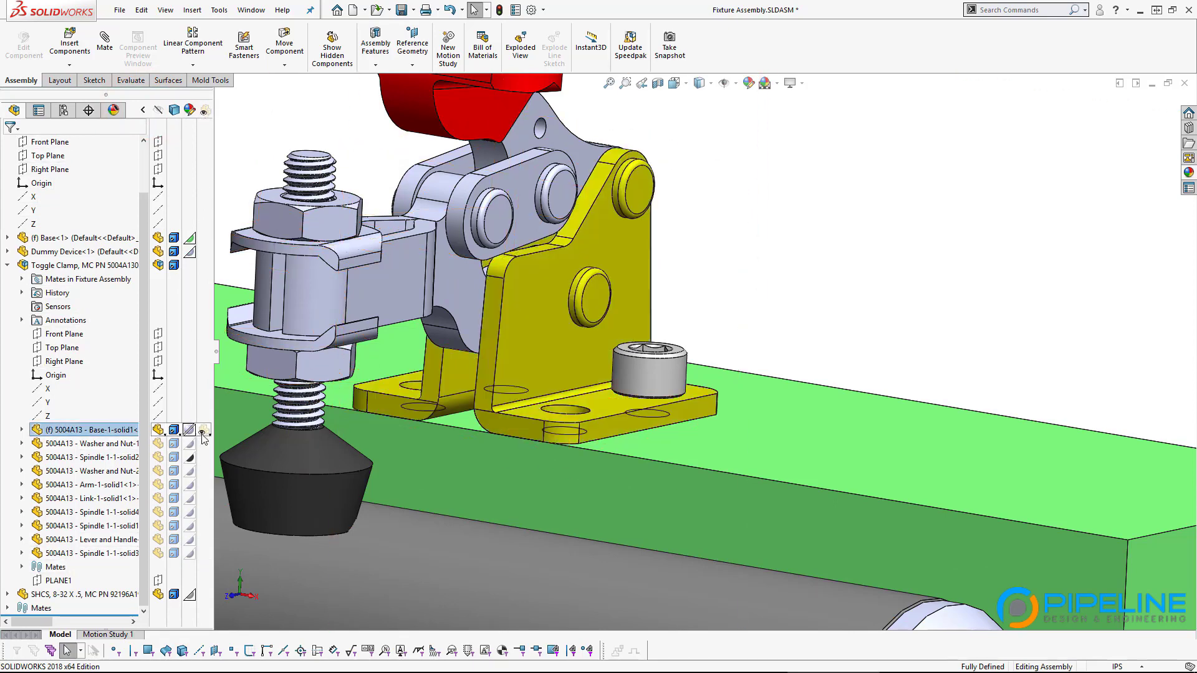
pyautogui.click(876, 288)
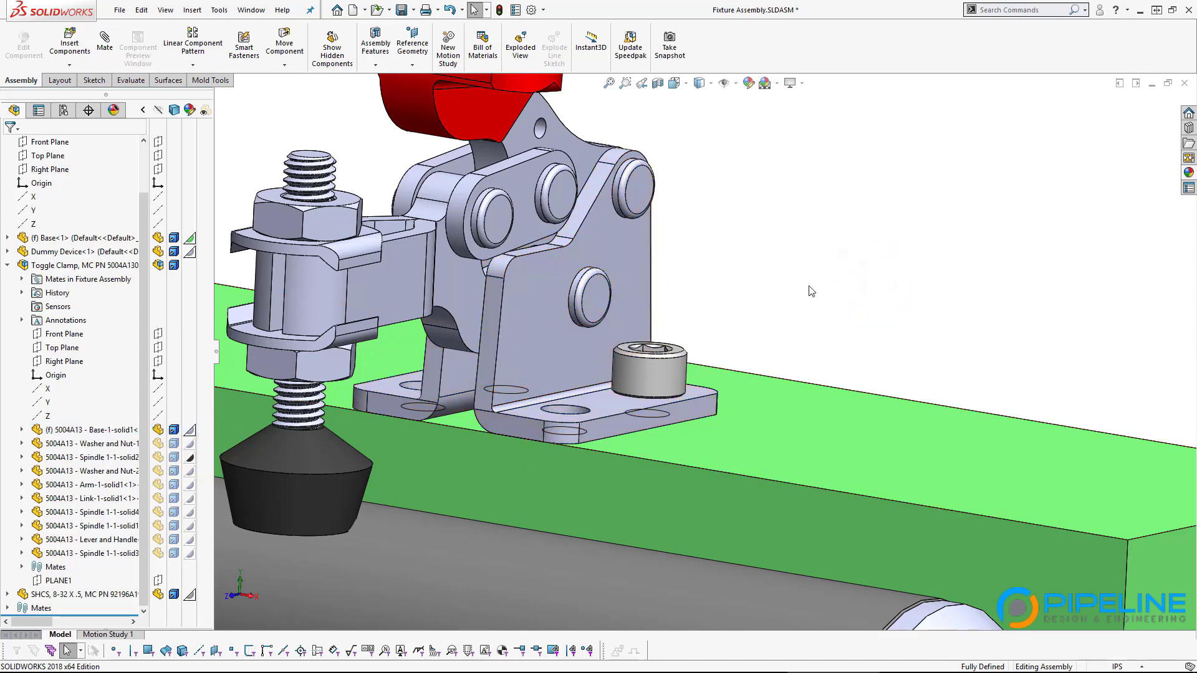
pyautogui.moveTo(768, 293); pyautogui.dragTo(678, 430, button='middle')
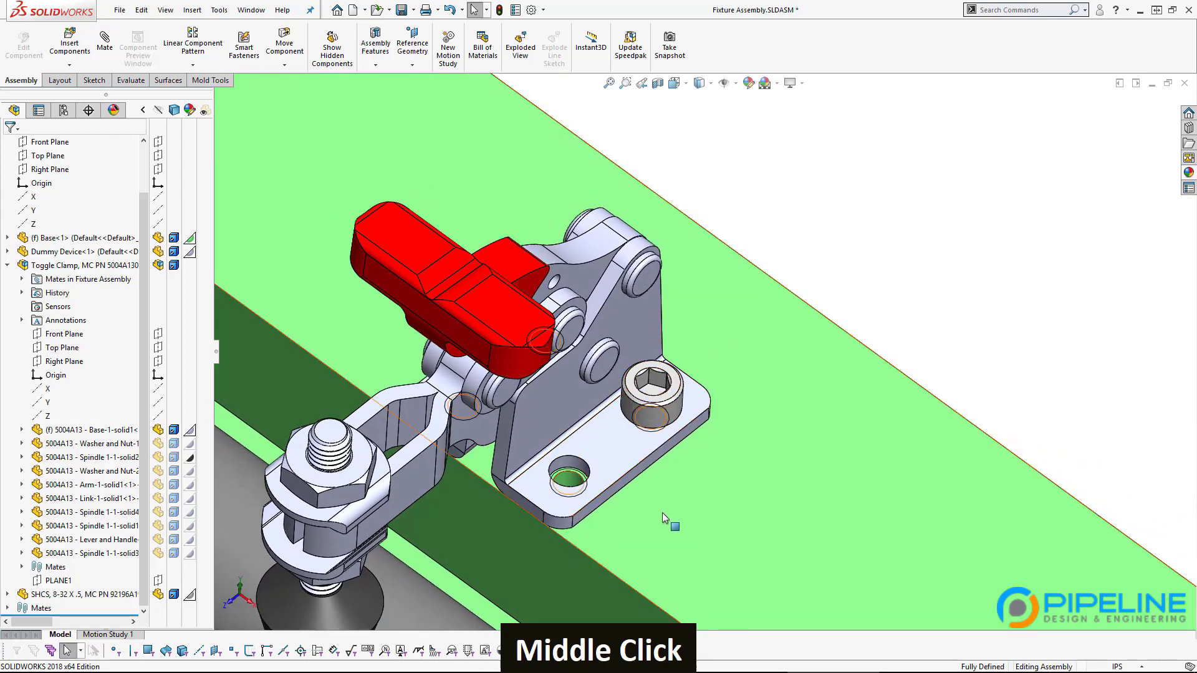
pyautogui.middleClick(928, 278)
pyautogui.moveTo(717, 548); pyautogui.dragTo(707, 334, button='middle')
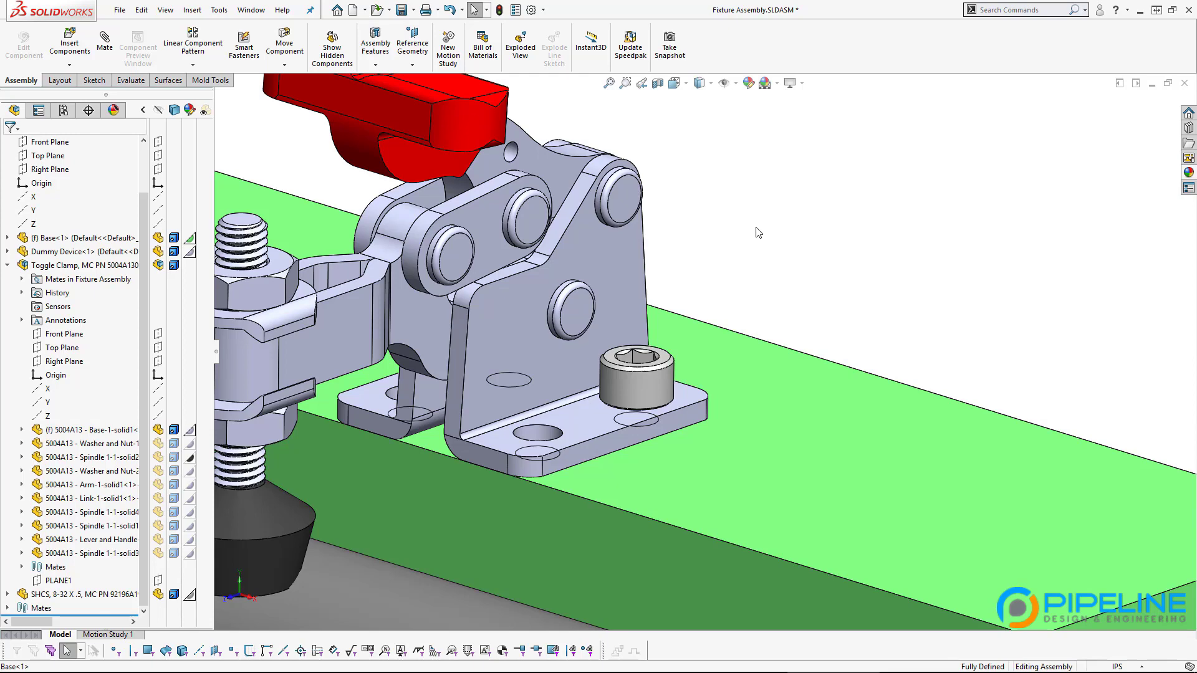
pyautogui.scroll(5, 742, 240)
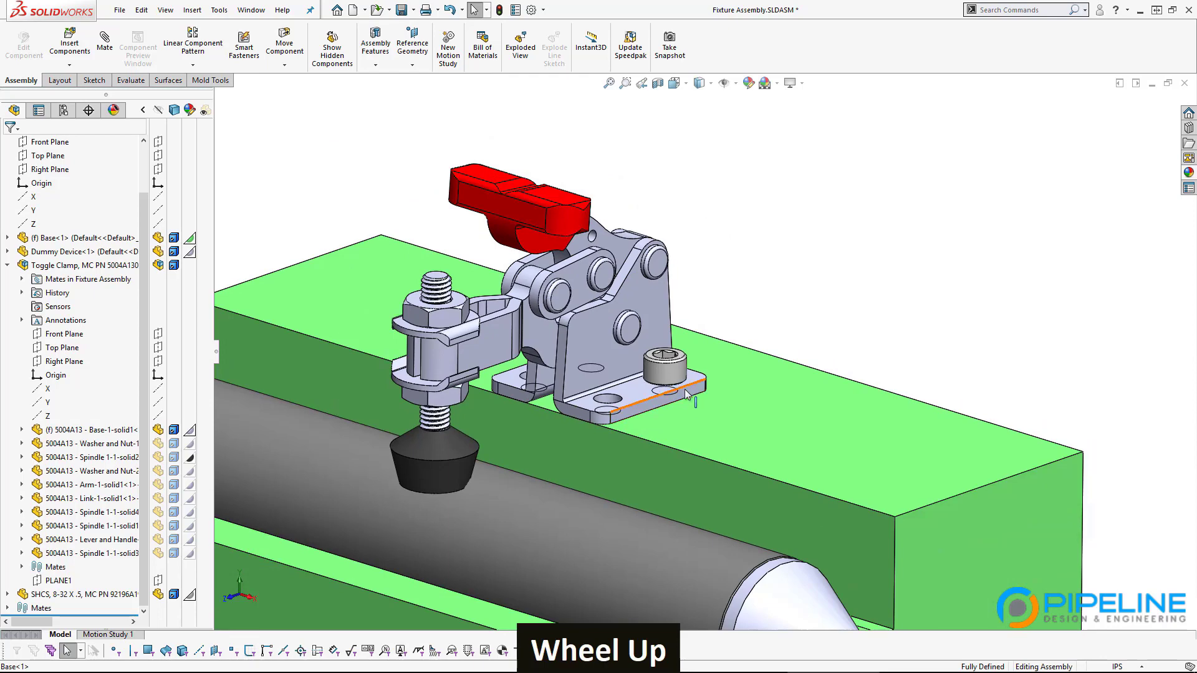
pyautogui.scroll(-2, 679, 414)
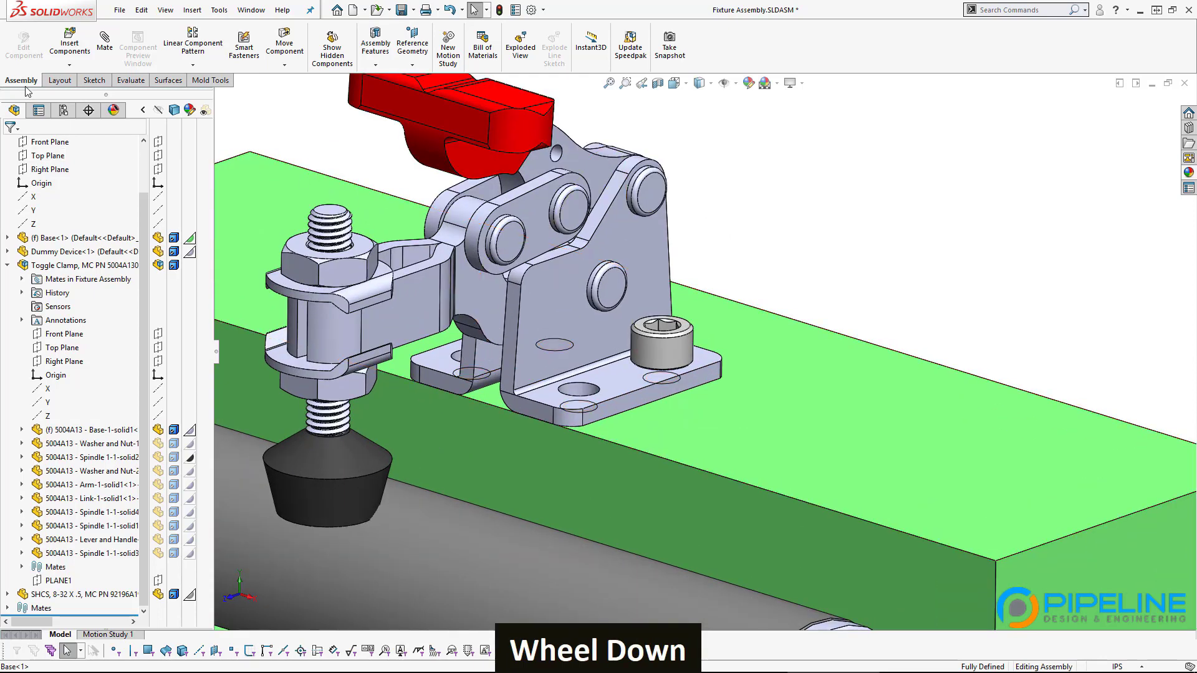
# Step: Choose Pattern Driven Component Pattern from the Linear Component Pattern dropdown
pyautogui.click(193, 66)
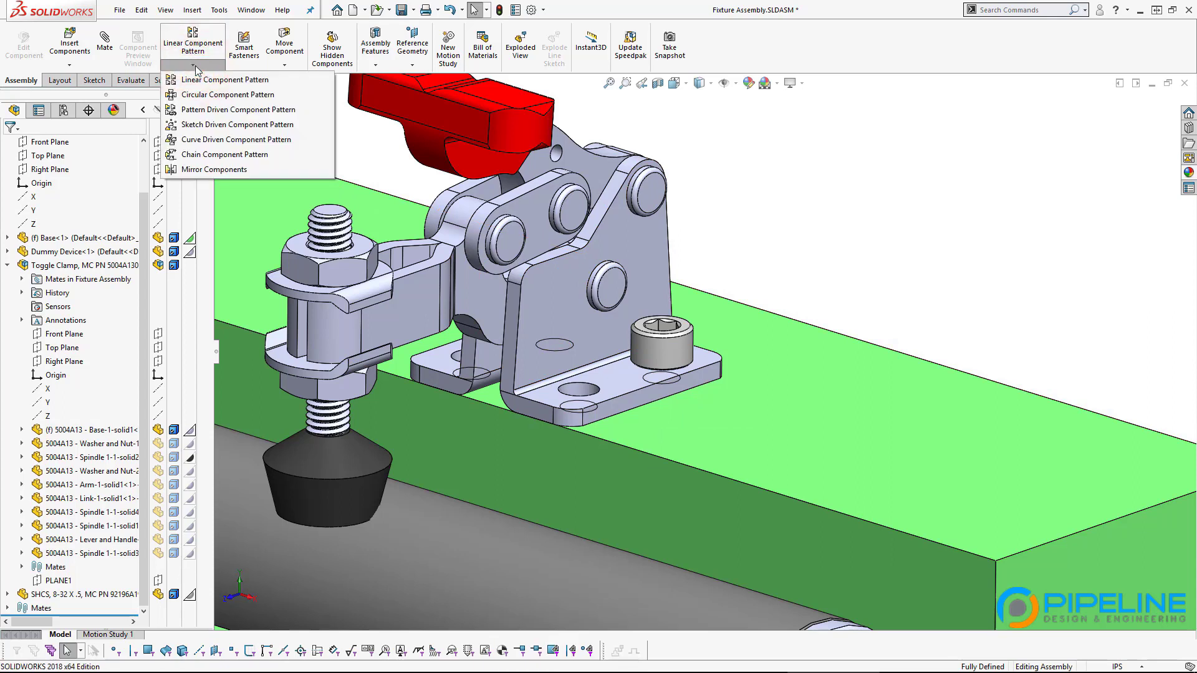
pyautogui.click(219, 111)
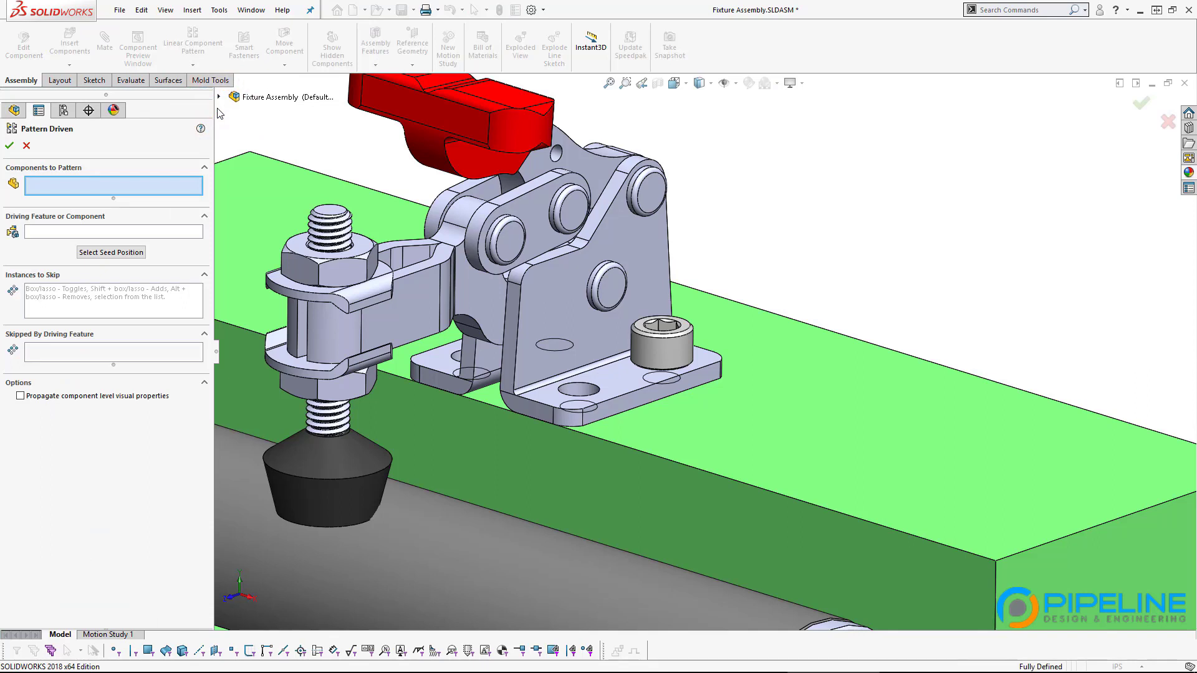
# Step: Pattern the socket-head screw only, removing Base, driven by #8-32 Tapped Hole1
pyautogui.click(648, 342)
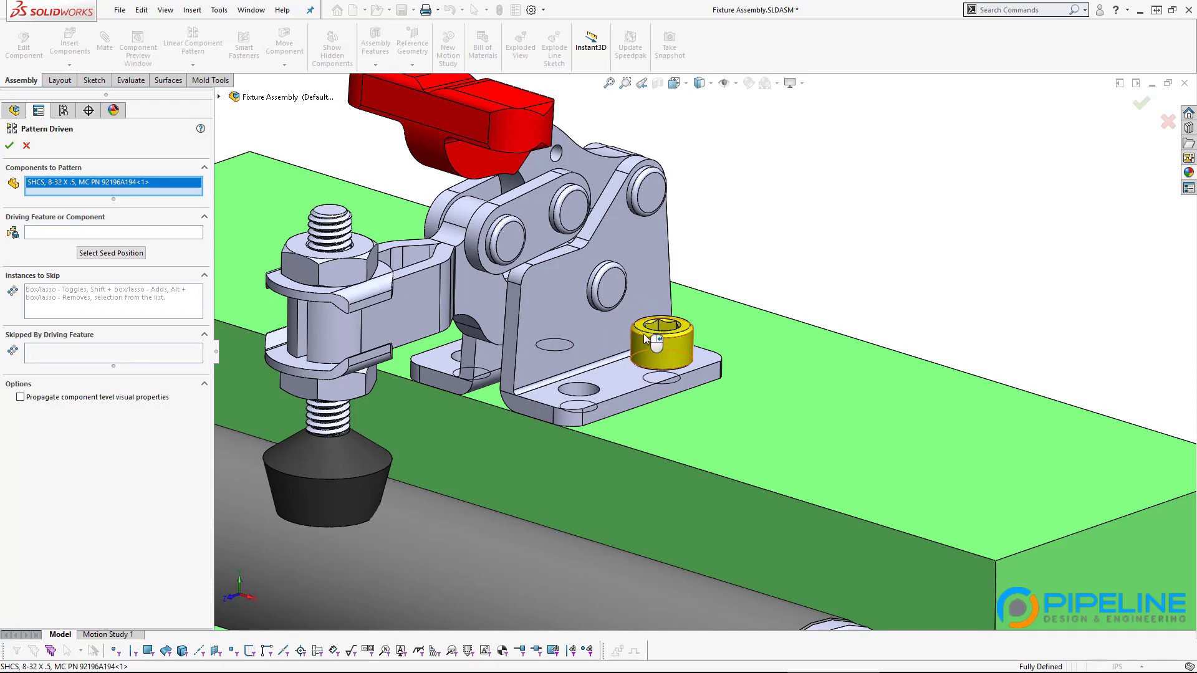
pyautogui.moveTo(627, 297); pyautogui.dragTo(592, 374, button='middle')
pyautogui.click(546, 196)
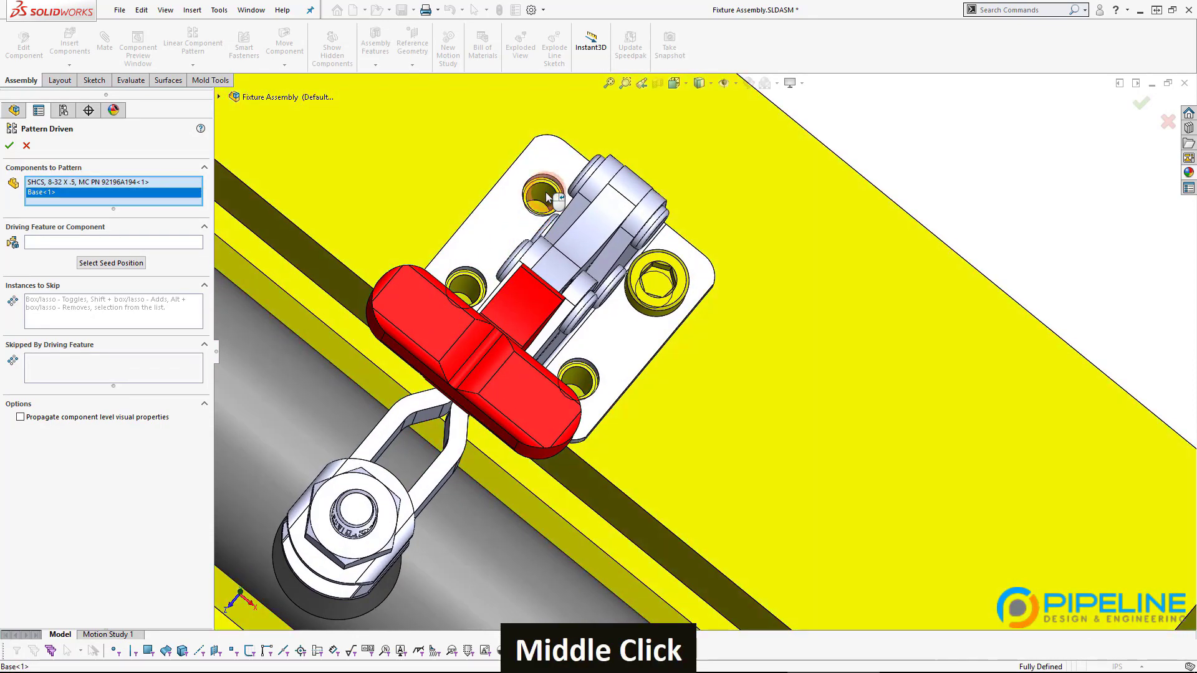
pyautogui.click(545, 192)
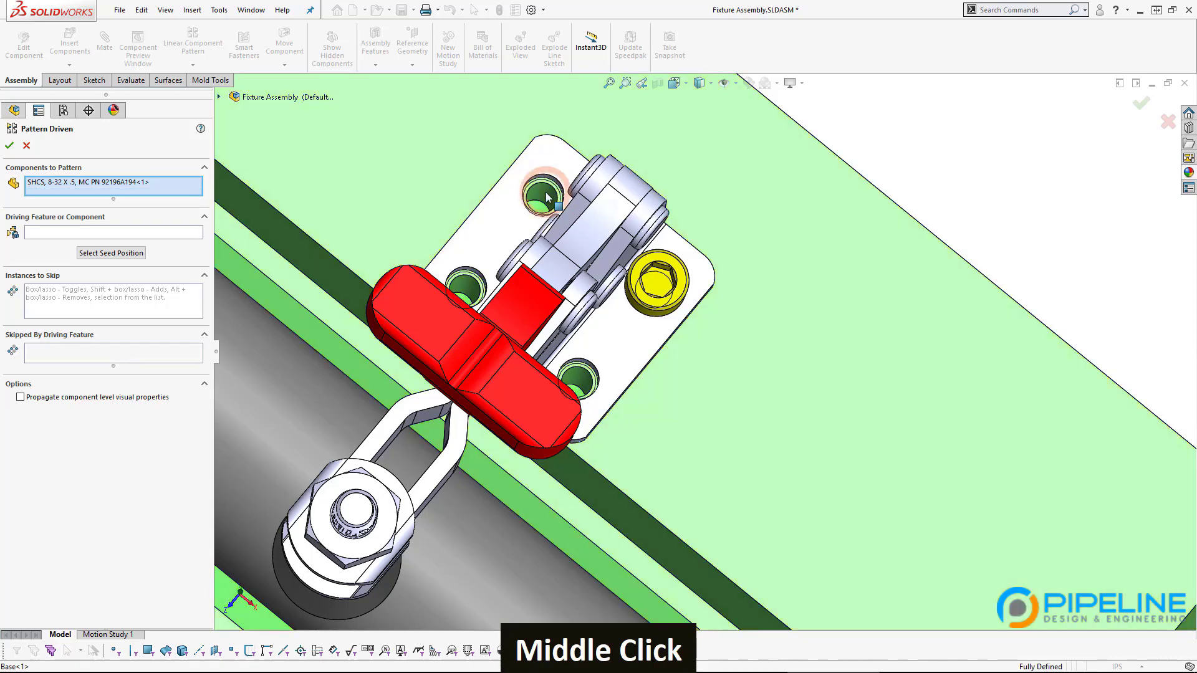
pyautogui.click(42, 232)
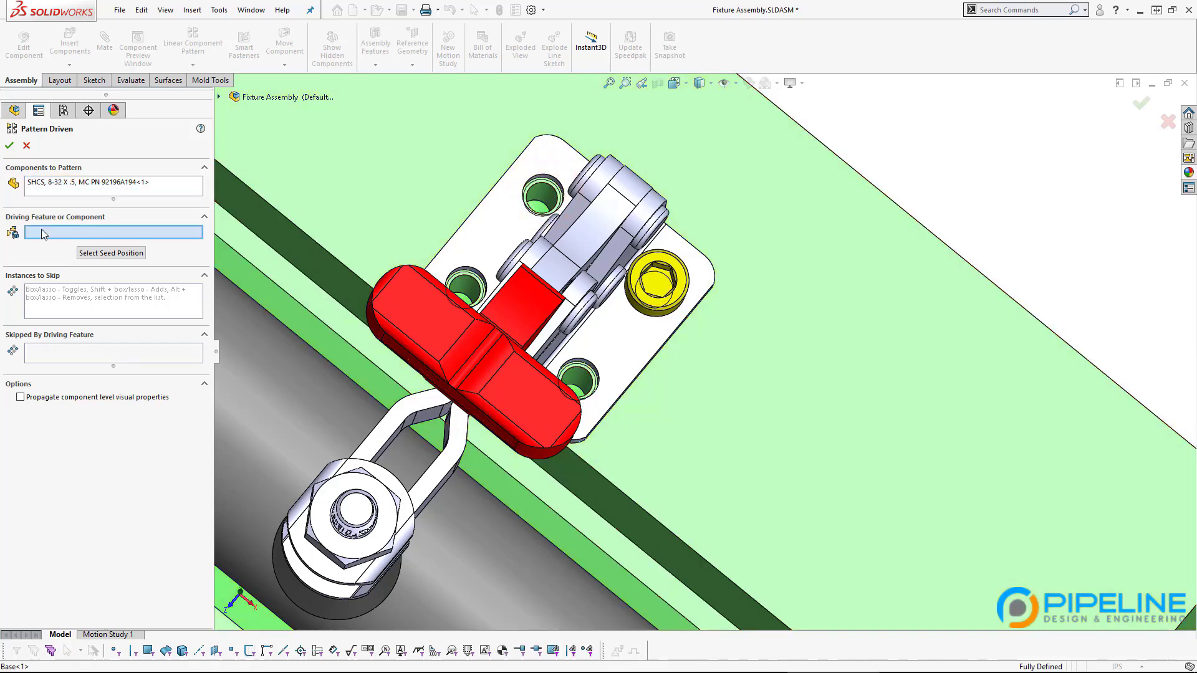
pyautogui.click(548, 199)
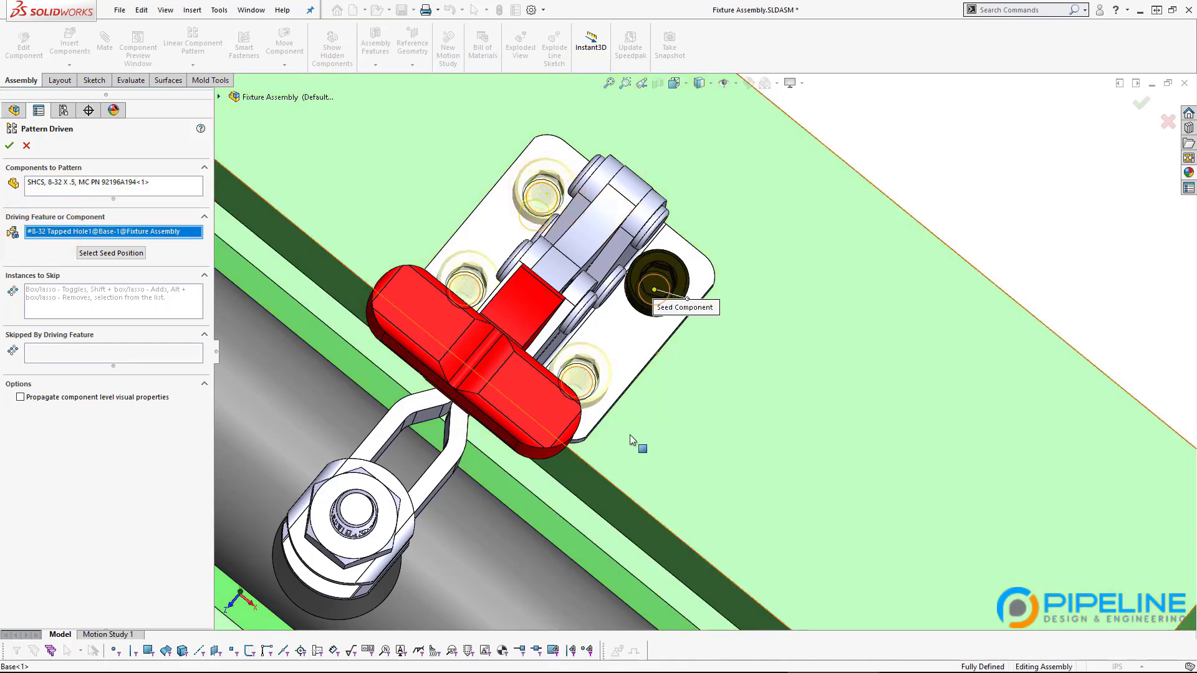
pyautogui.moveTo(629, 436); pyautogui.dragTo(628, 362, button='middle')
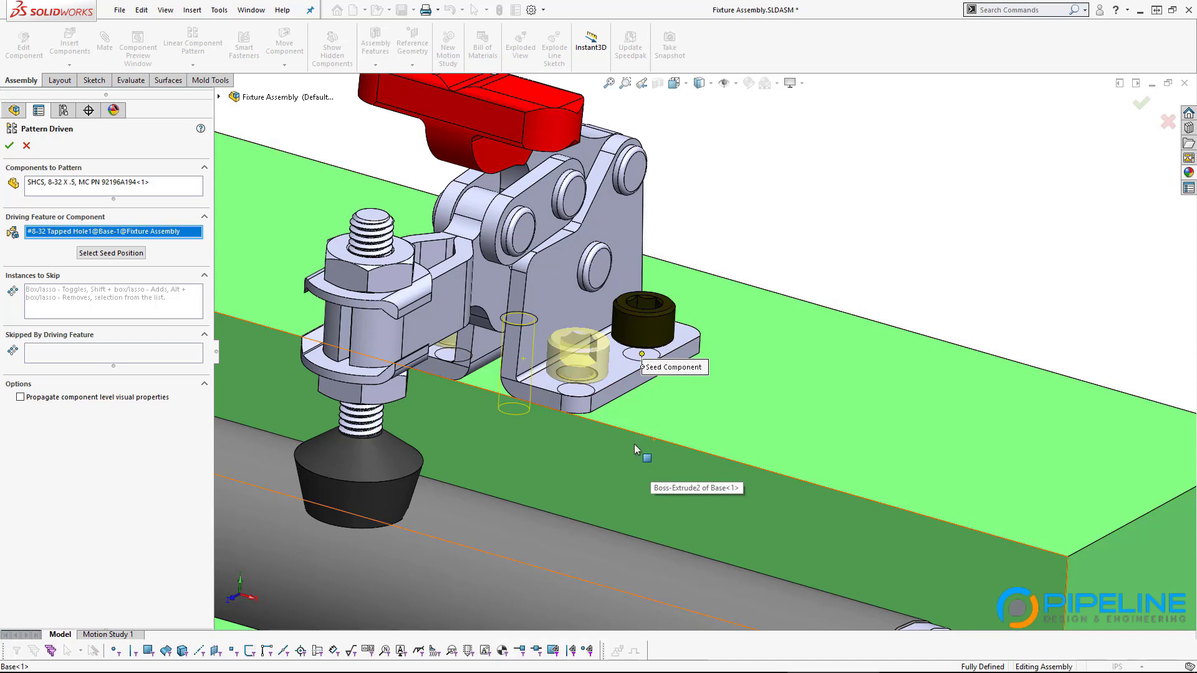
# Step: Pick a first seed position at a clamp mounting hole and orbit closer to the bolts
pyautogui.click(119, 259)
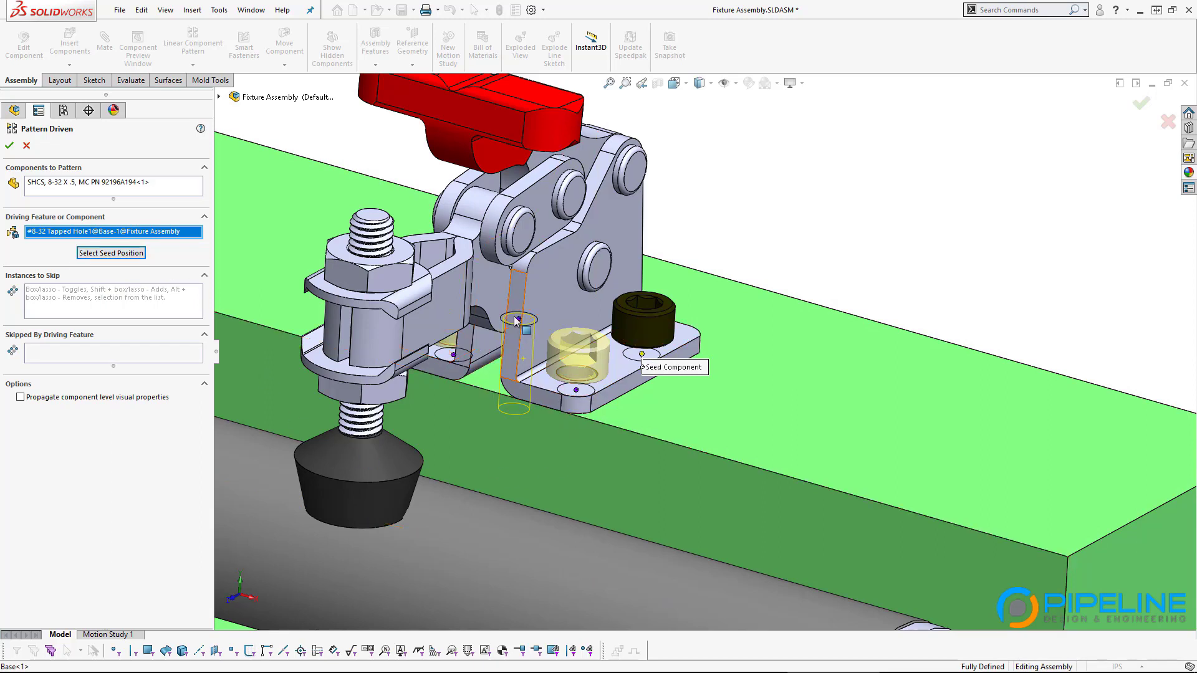
pyautogui.click(453, 356)
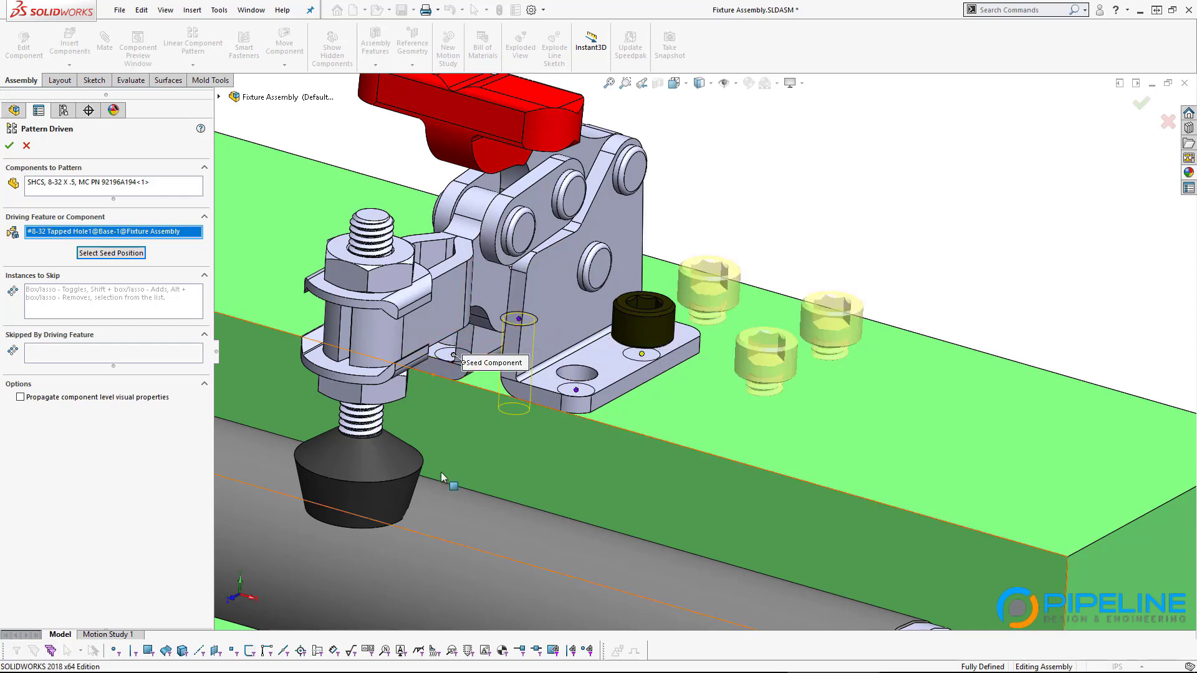
pyautogui.moveTo(453, 359); pyautogui.dragTo(561, 412, button='middle')
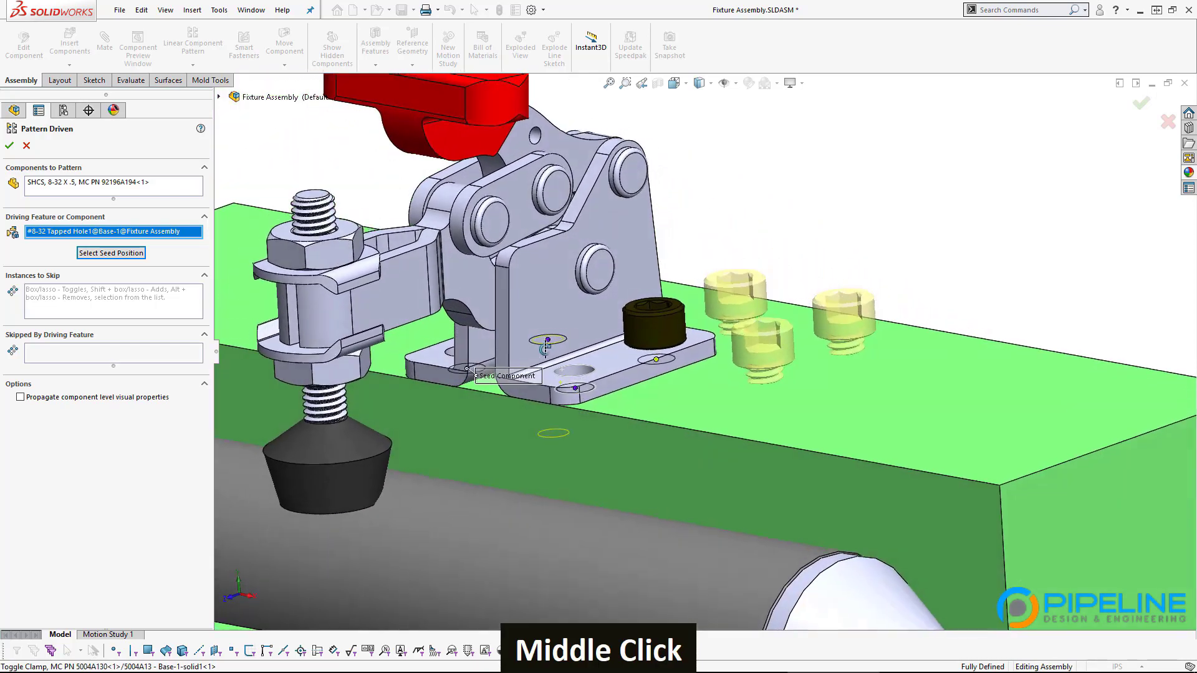
pyautogui.scroll(-3, 629, 334)
pyautogui.scroll(-3, 834, 312)
pyautogui.moveTo(834, 312); pyautogui.dragTo(617, 300, button='middle')
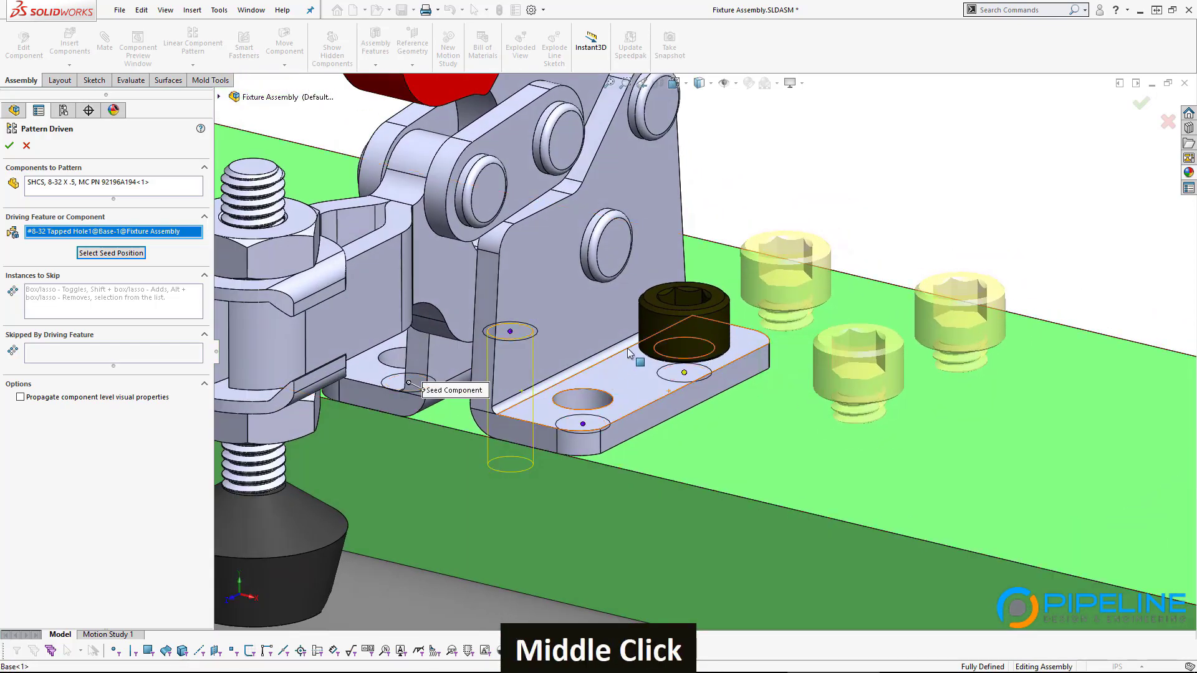
pyautogui.scroll(3, 685, 324)
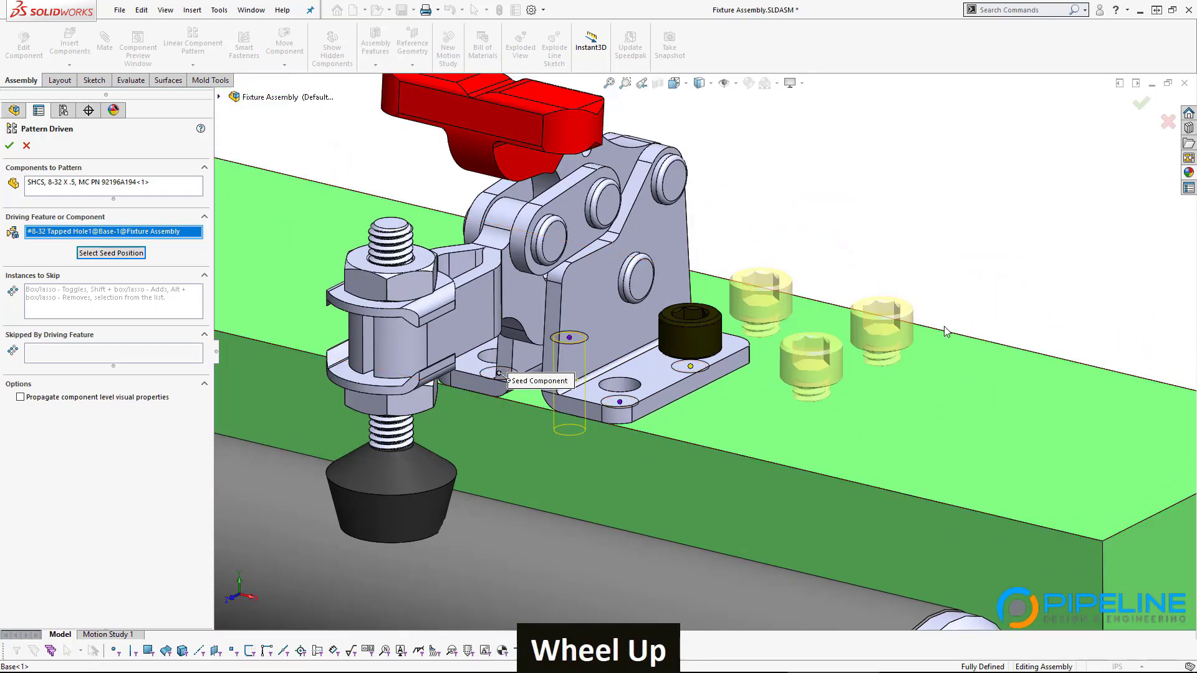
pyautogui.moveTo(765, 308); pyautogui.dragTo(572, 410, button='middle')
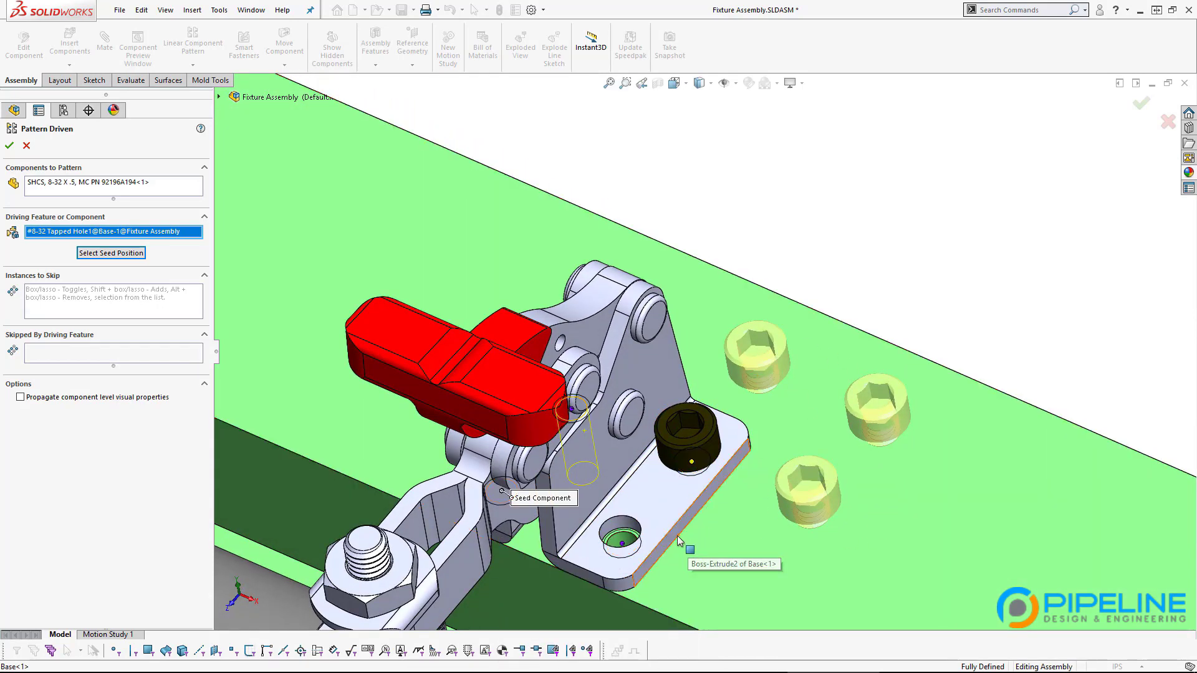
# Step: Move the seed position to the hole under the original SHCS screw
pyautogui.click(109, 256)
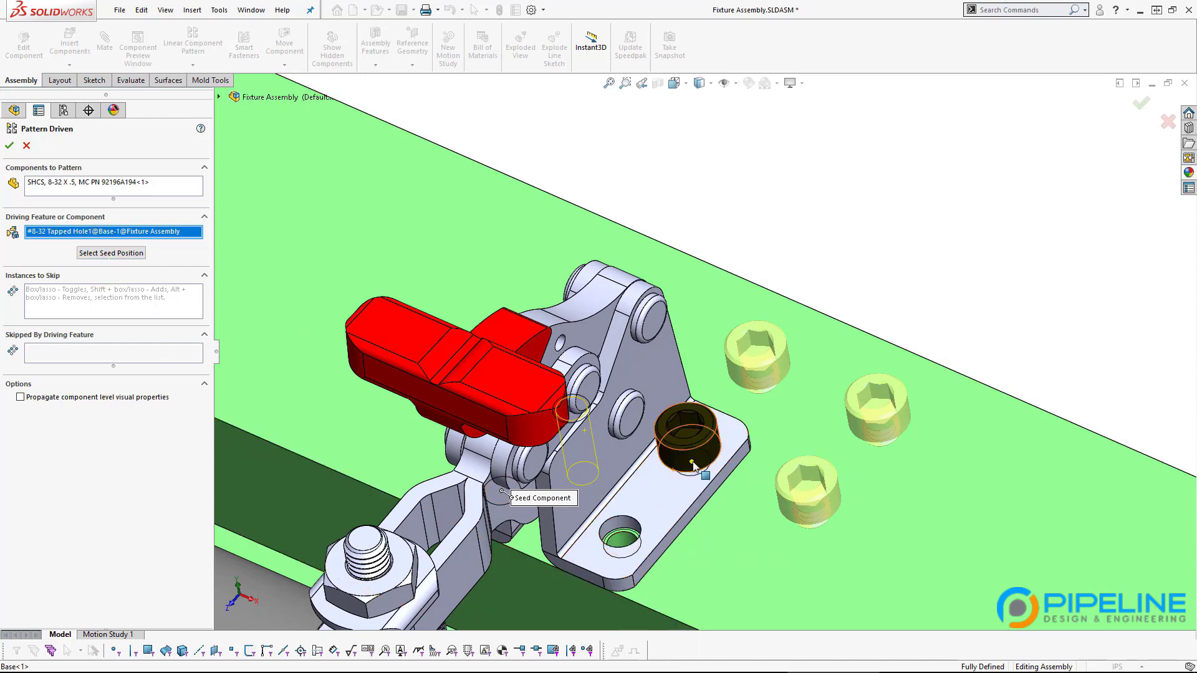
pyautogui.click(118, 256)
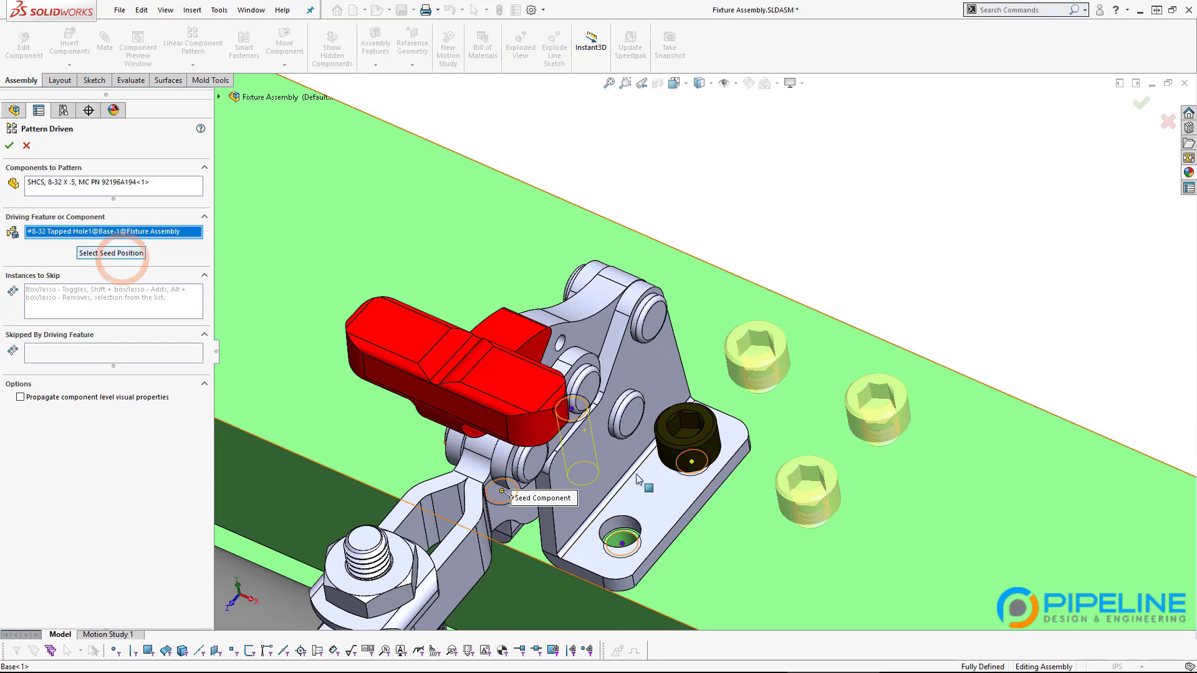
pyautogui.click(572, 411)
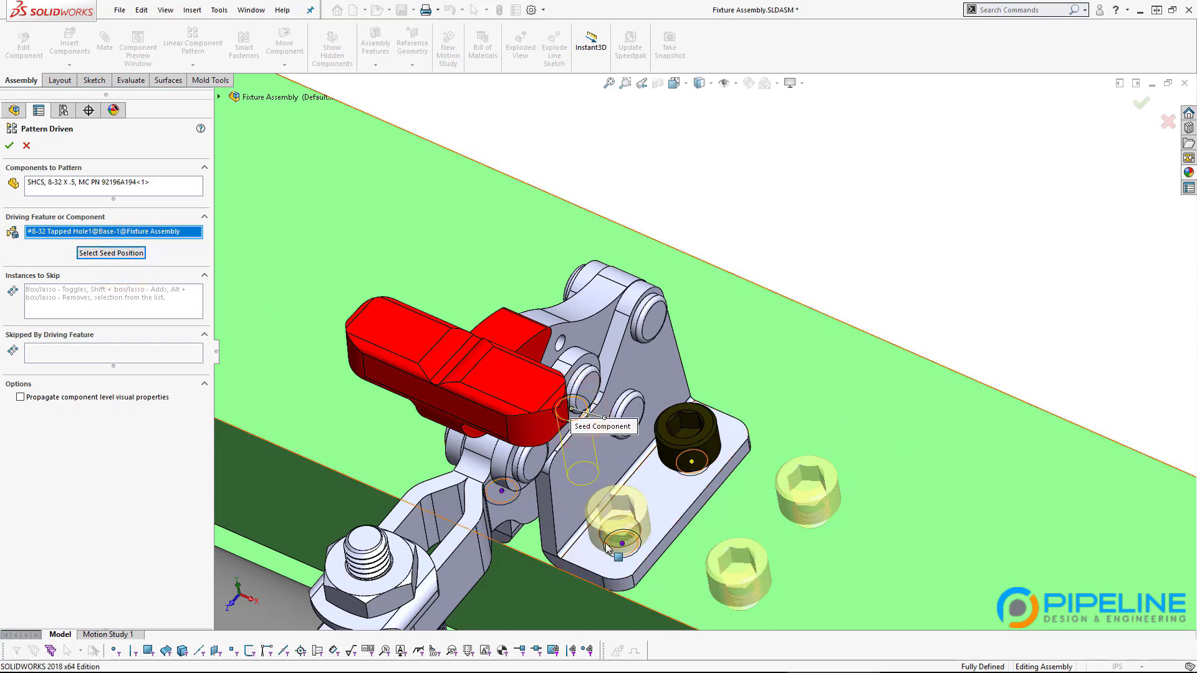
pyautogui.click(132, 255)
pyautogui.click(691, 462)
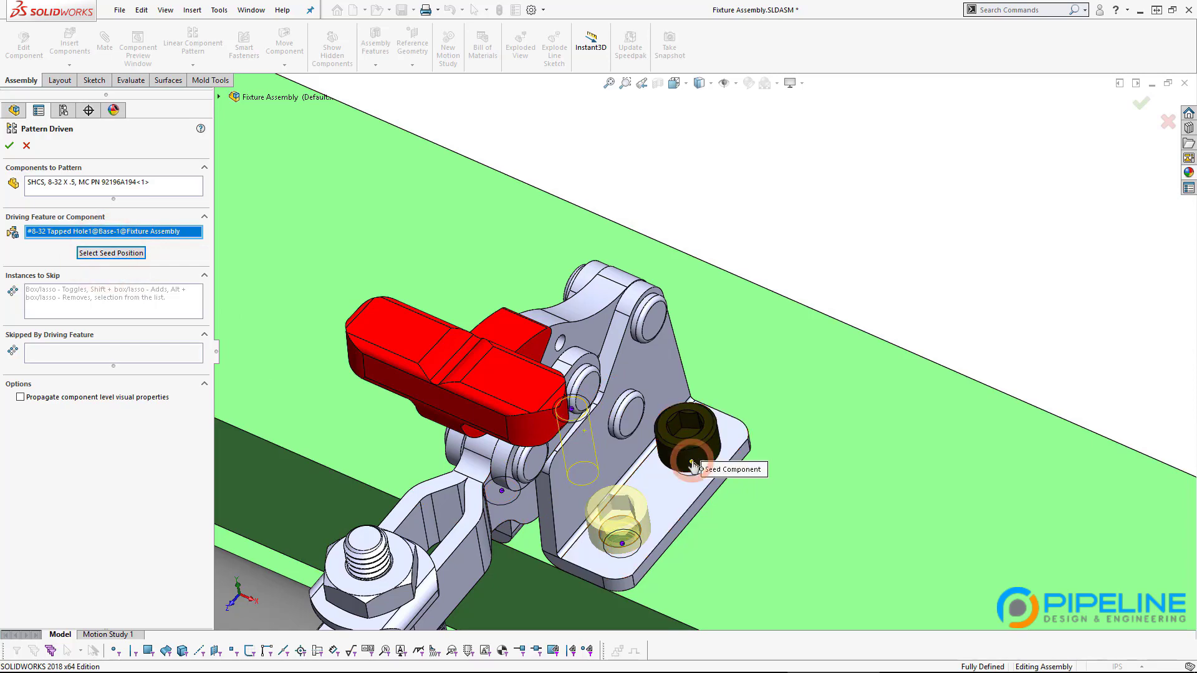
pyautogui.moveTo(468, 580); pyautogui.dragTo(405, 404, button='middle')
pyautogui.scroll(3, 429, 551)
pyautogui.scroll(-2, 429, 551)
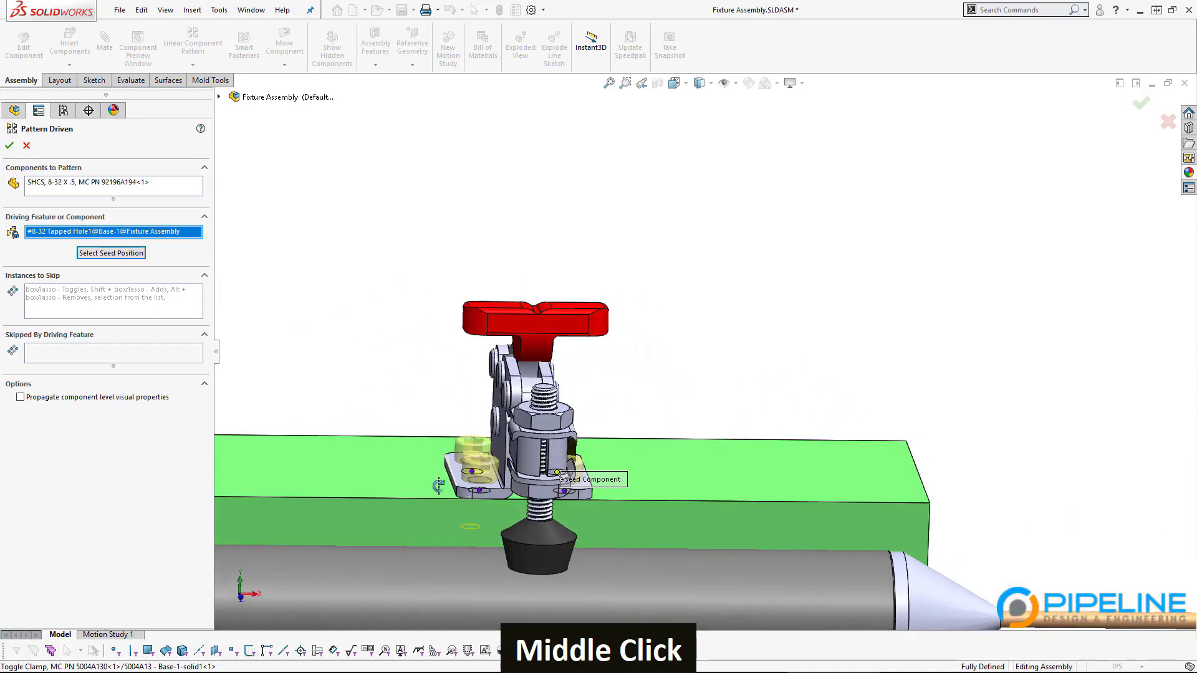
# Step: Accept the driven screw pattern and view the clamp's three new screws from the side and top
pyautogui.click(9, 146)
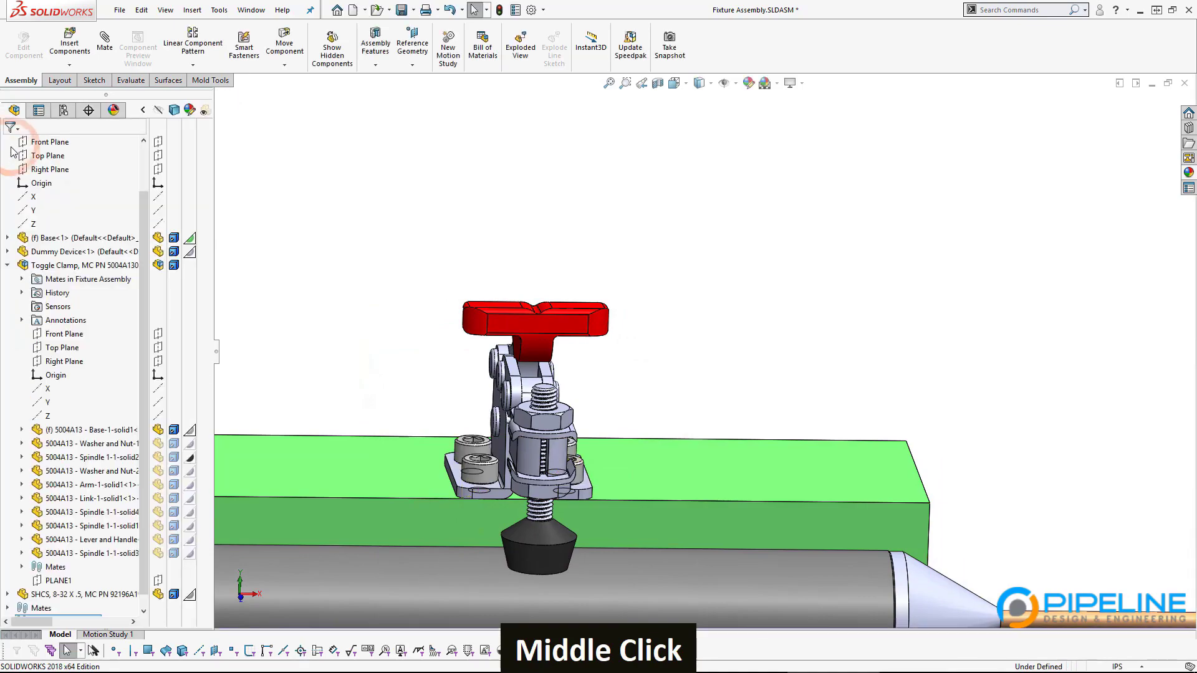
pyautogui.scroll(-5, 492, 456)
pyautogui.moveTo(493, 457); pyautogui.dragTo(615, 459, button='middle')
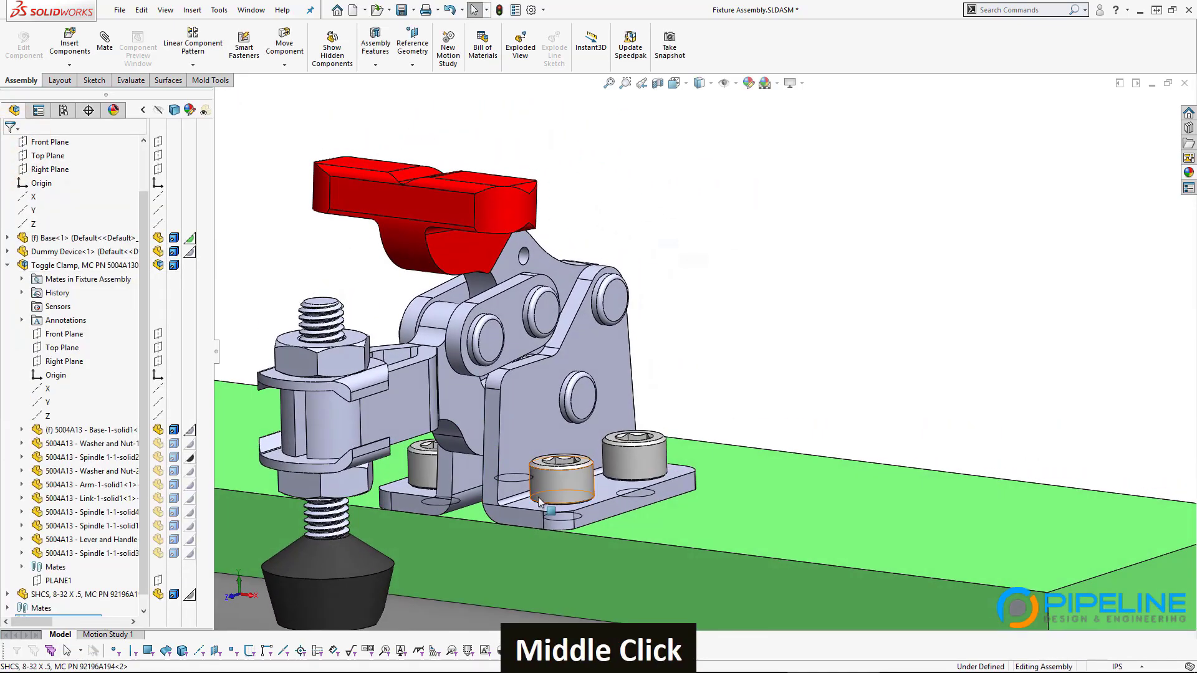
pyautogui.moveTo(544, 421); pyautogui.dragTo(474, 437, button='middle')
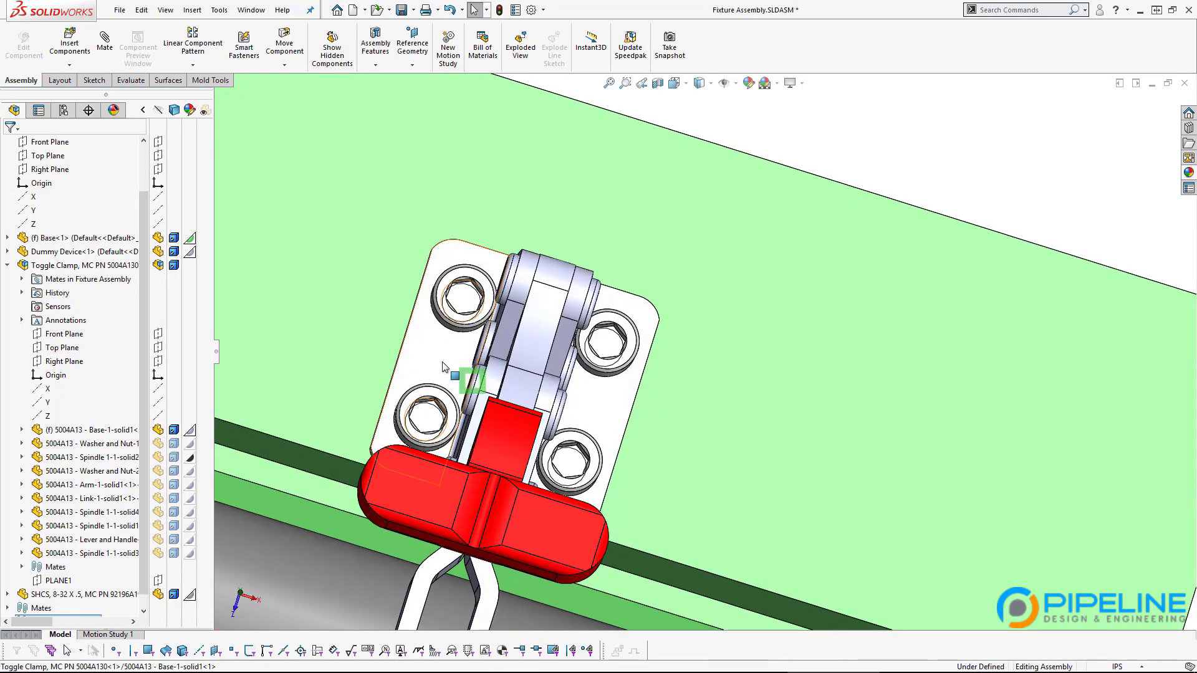
pyautogui.scroll(-1, 81, 474)
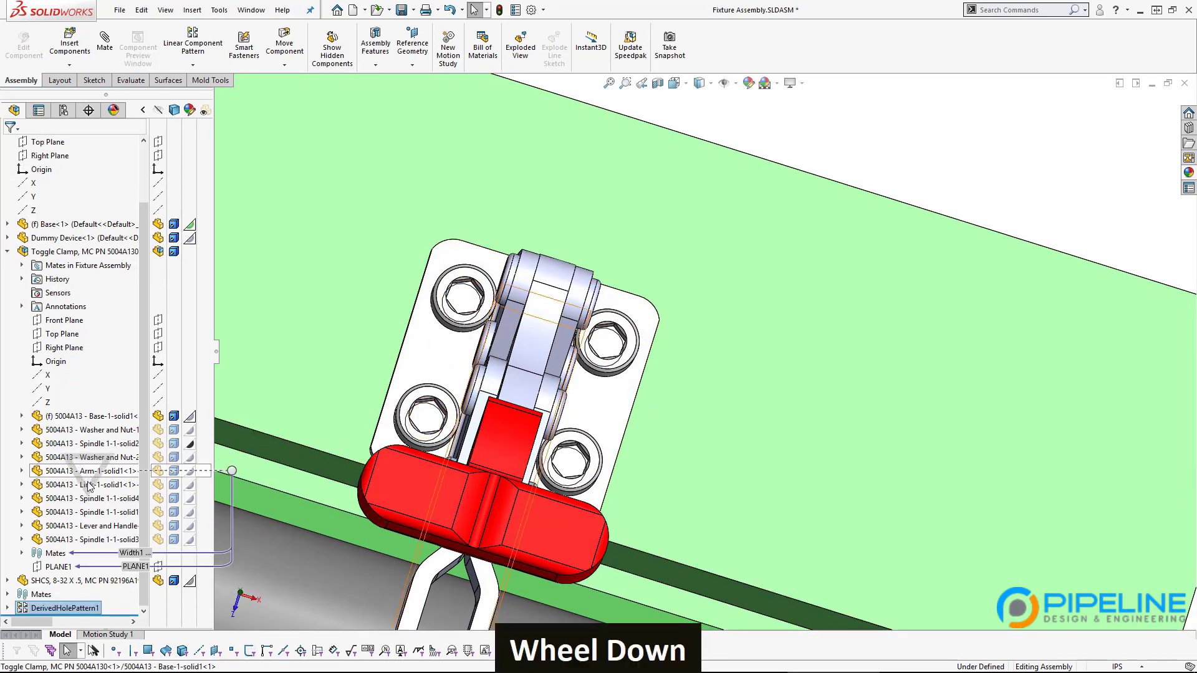
# Step: Expand DerivedHolePattern1 and select the seed and patterned SHCS screws to verify them
pyautogui.click(35, 614)
pyautogui.click(7, 608)
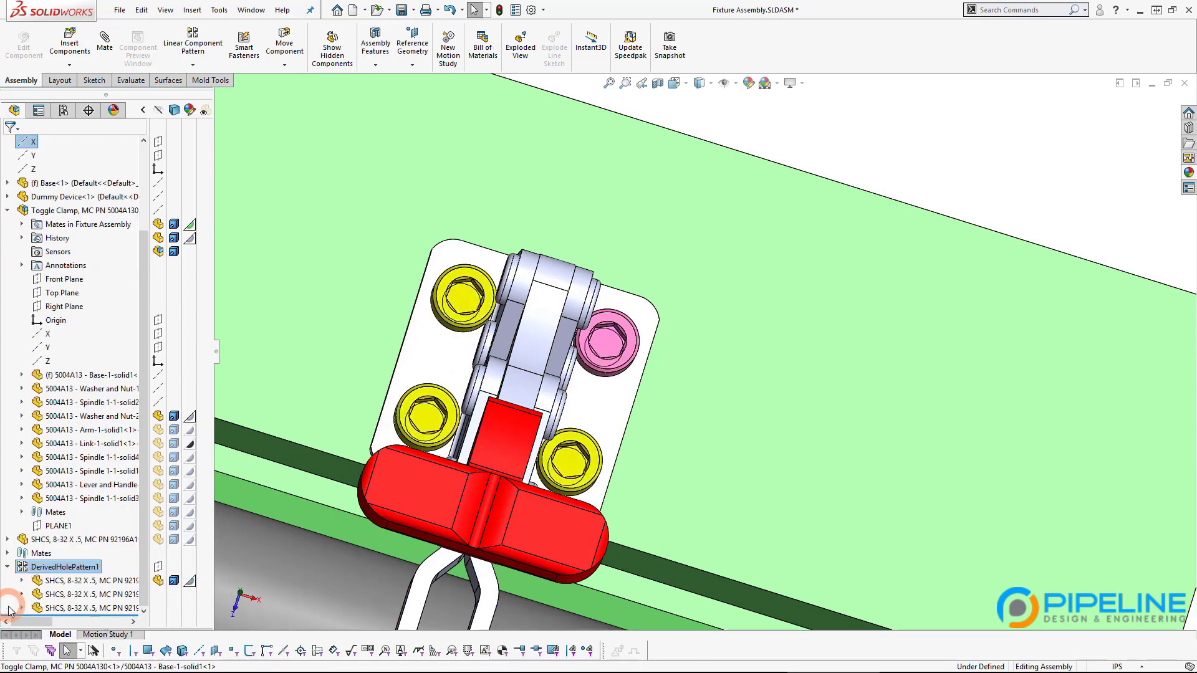
pyautogui.moveTo(46, 576)
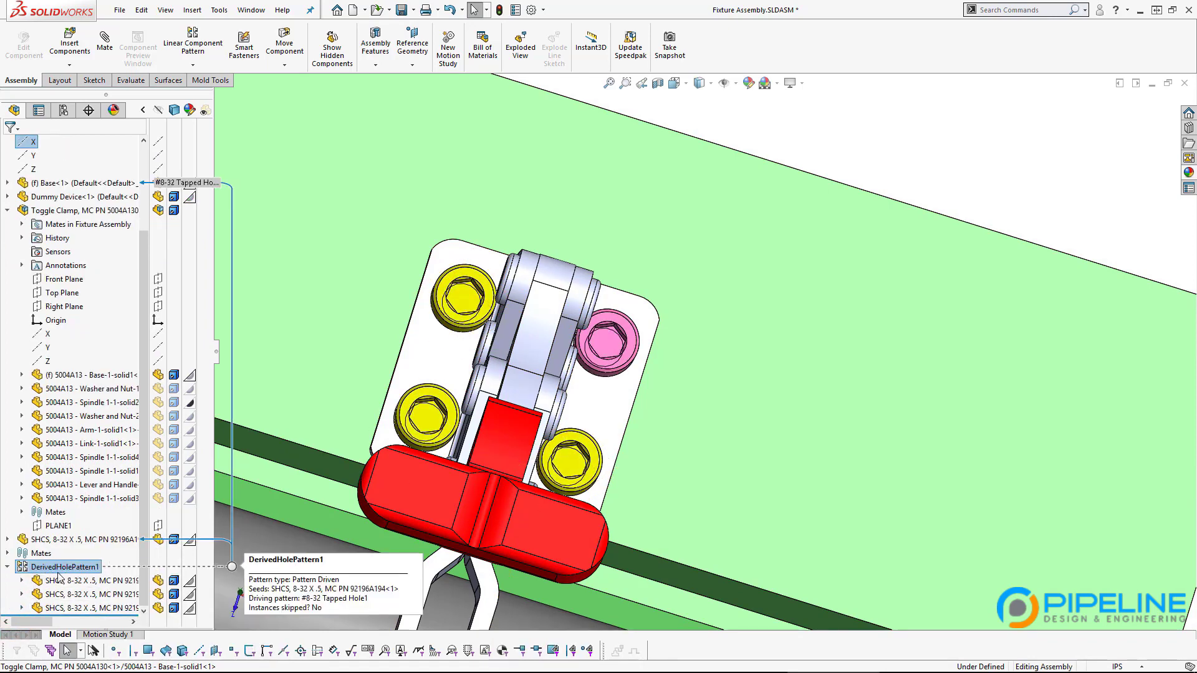
pyautogui.click(66, 580)
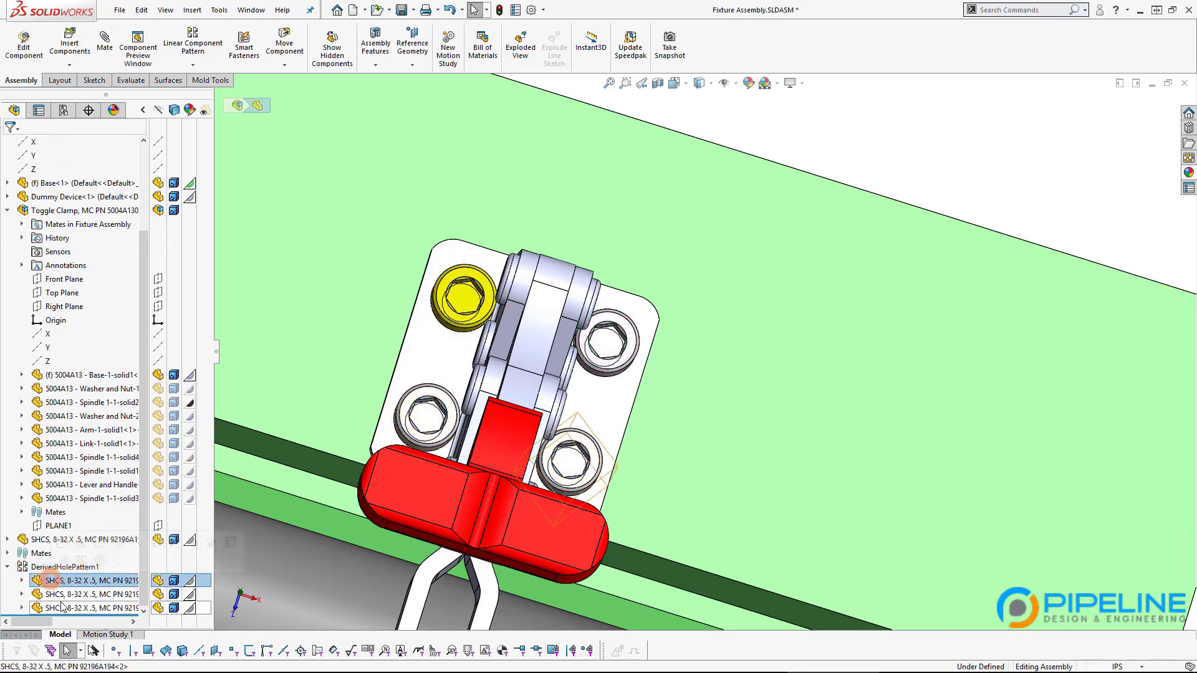
pyautogui.keyDown('shift'); pyautogui.click(61, 607); pyautogui.keyUp('shift')
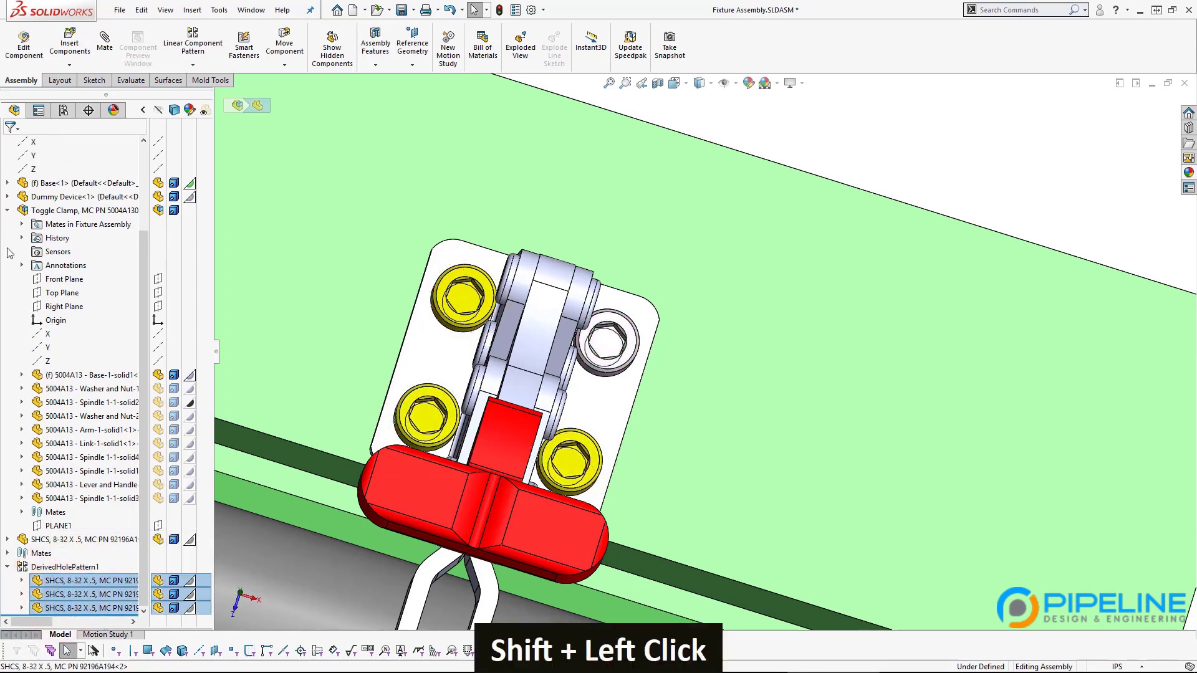
pyautogui.click(8, 211)
pyautogui.click(65, 334)
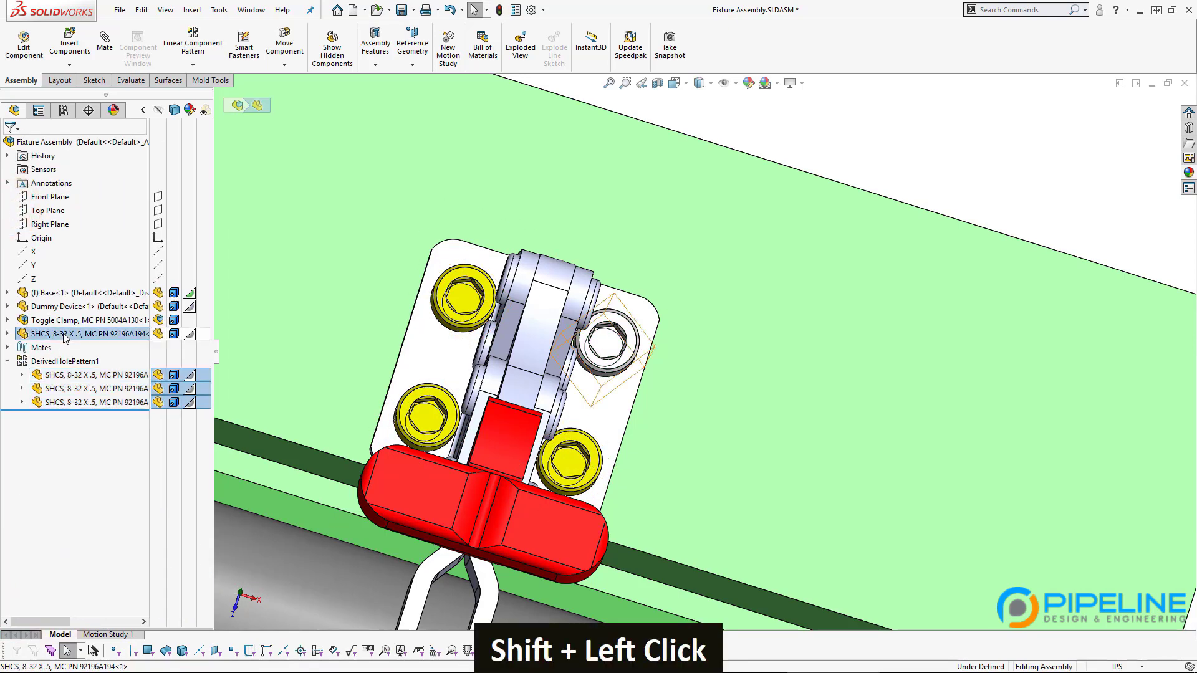
pyautogui.click(65, 375)
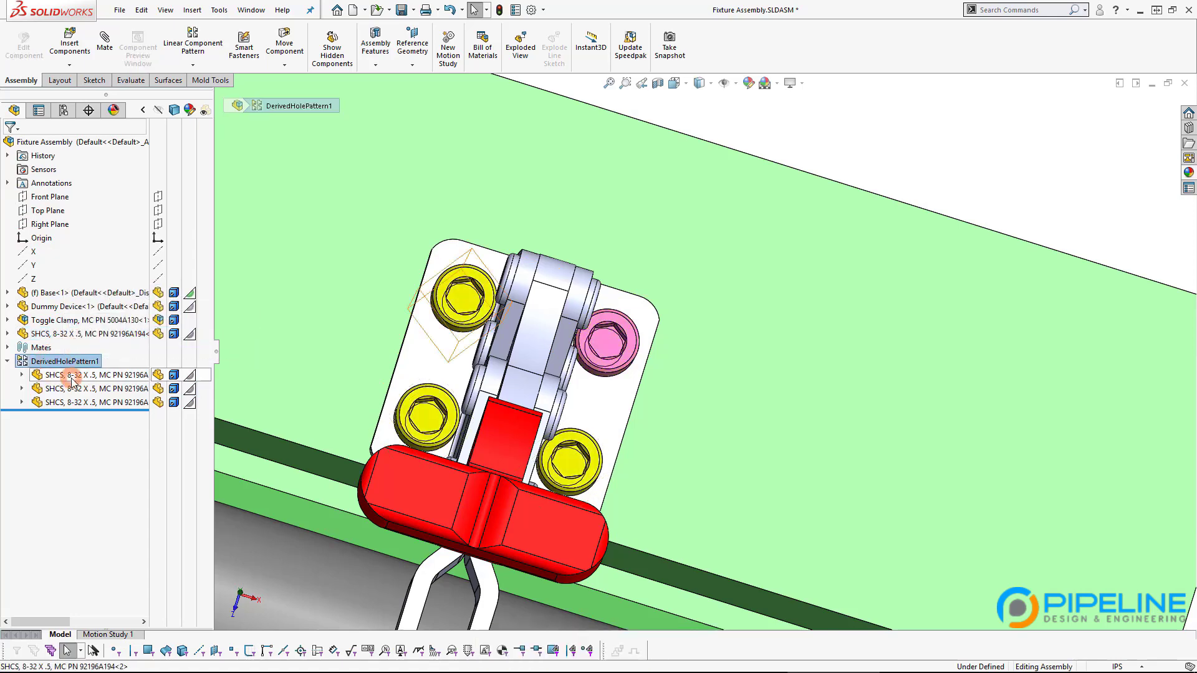
# Step: Show an angled view of the whole fixture and select the base block's top face
pyautogui.scroll(5, 239, 462)
pyautogui.moveTo(240, 462); pyautogui.dragTo(257, 334, button='middle')
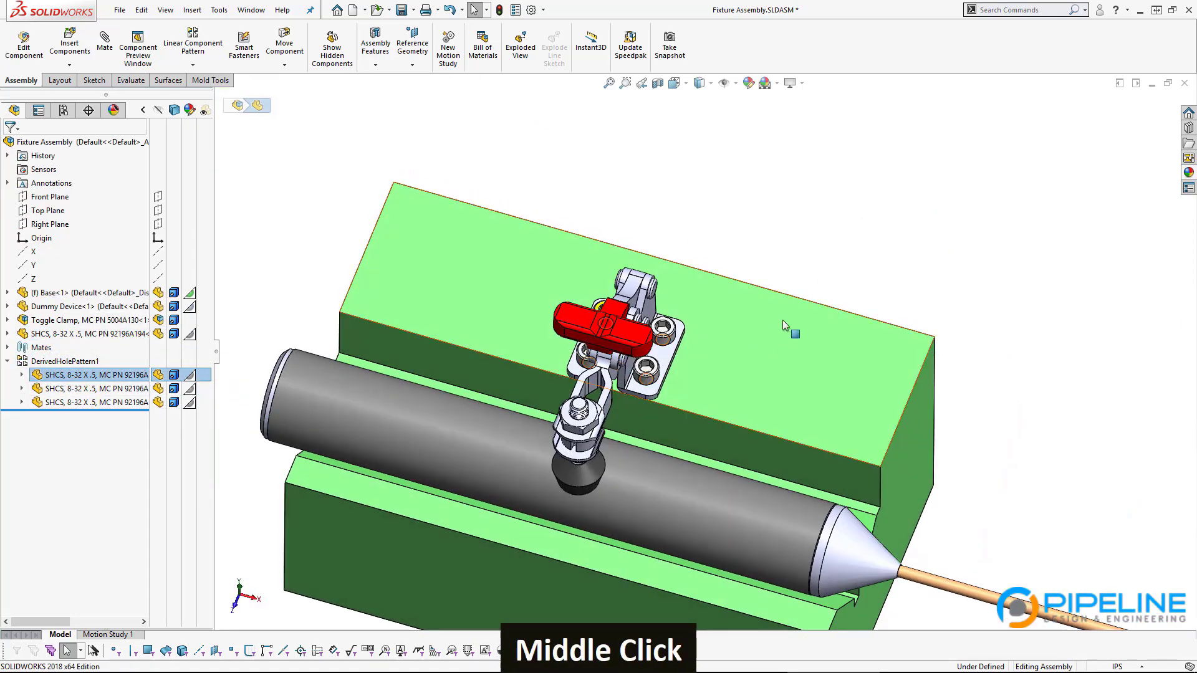
pyautogui.click(798, 232)
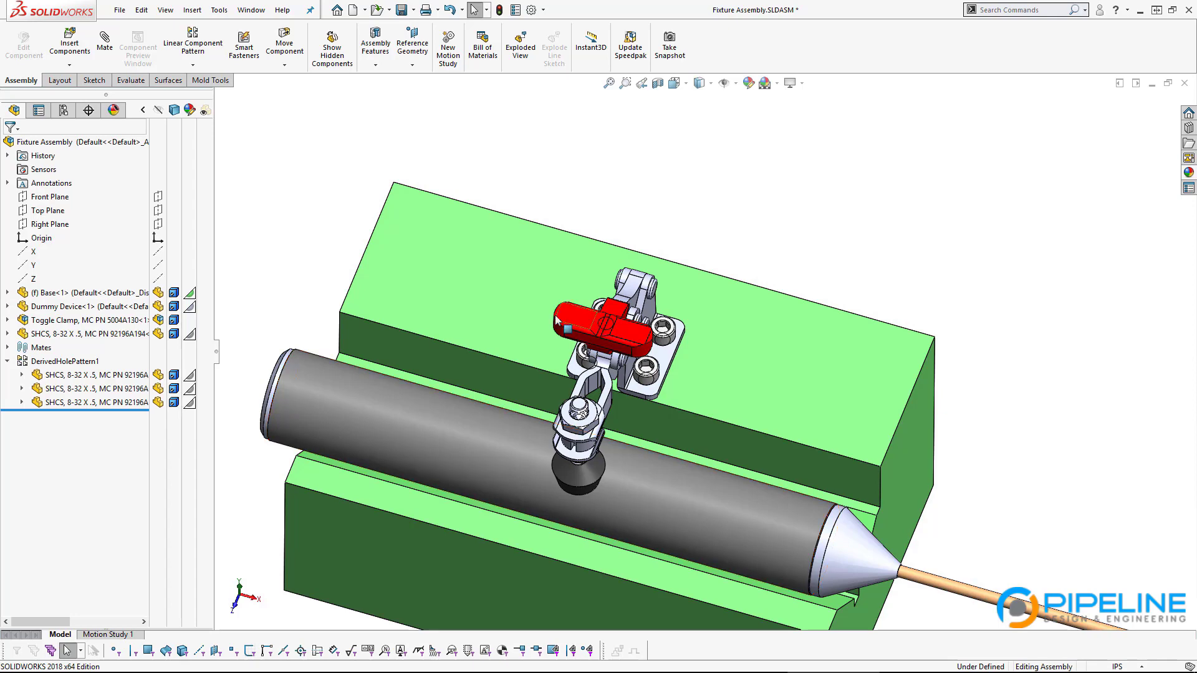
pyautogui.click(503, 319)
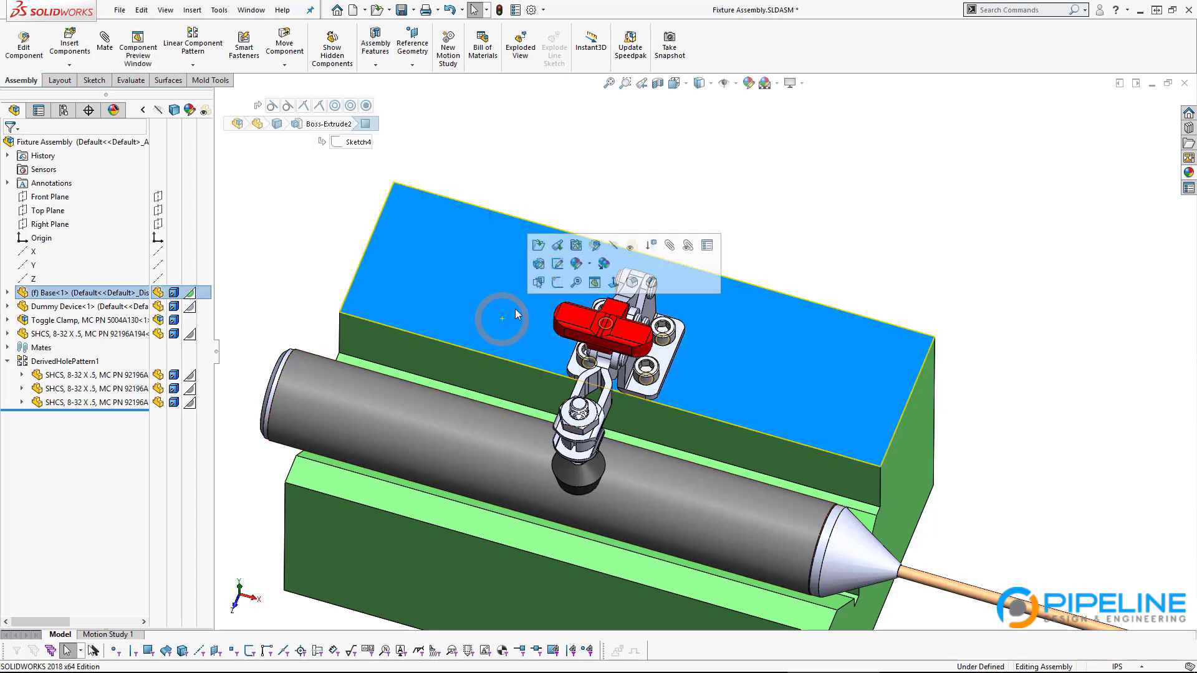
# Step: Open Base.SLDPRT and edit the hole positions of #8-32 Tapped Hole1
pyautogui.click(538, 244)
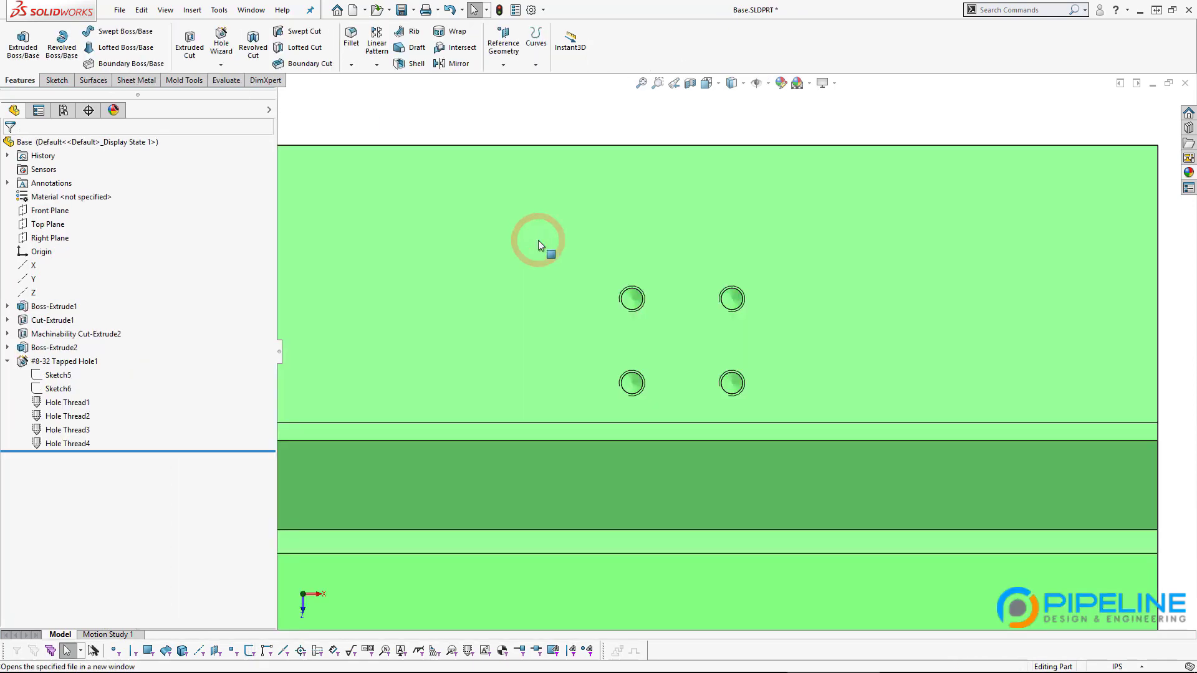
pyautogui.click(59, 362)
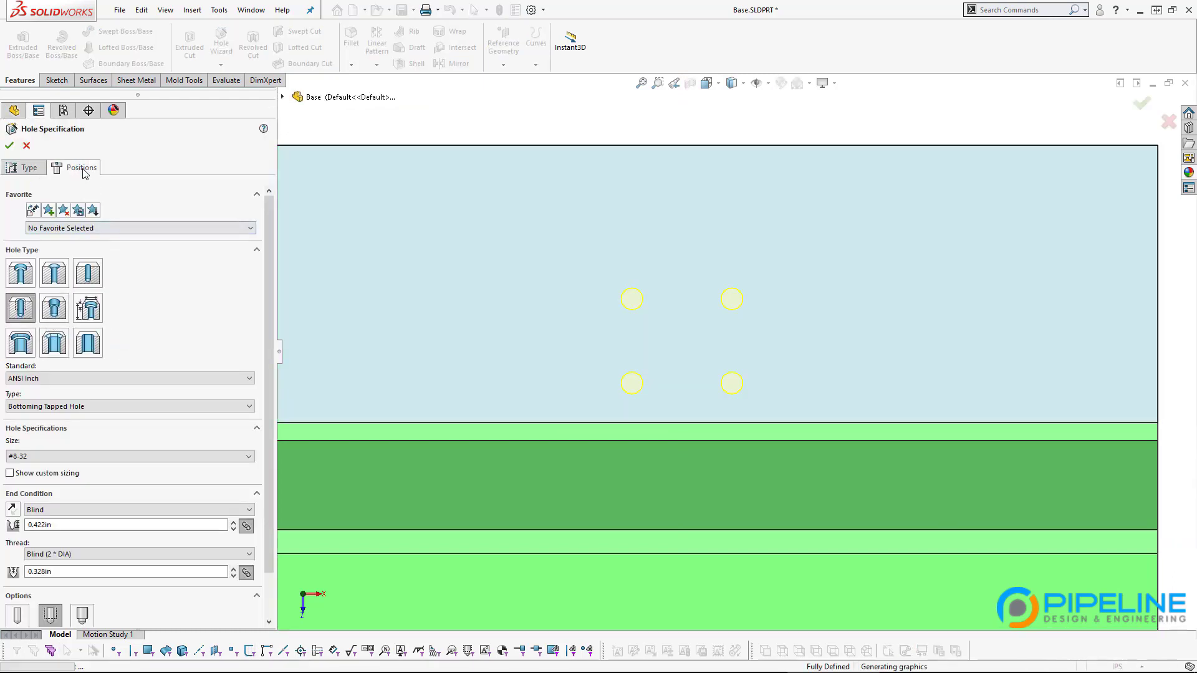
pyautogui.click(75, 167)
pyautogui.scroll(3, 524, 455)
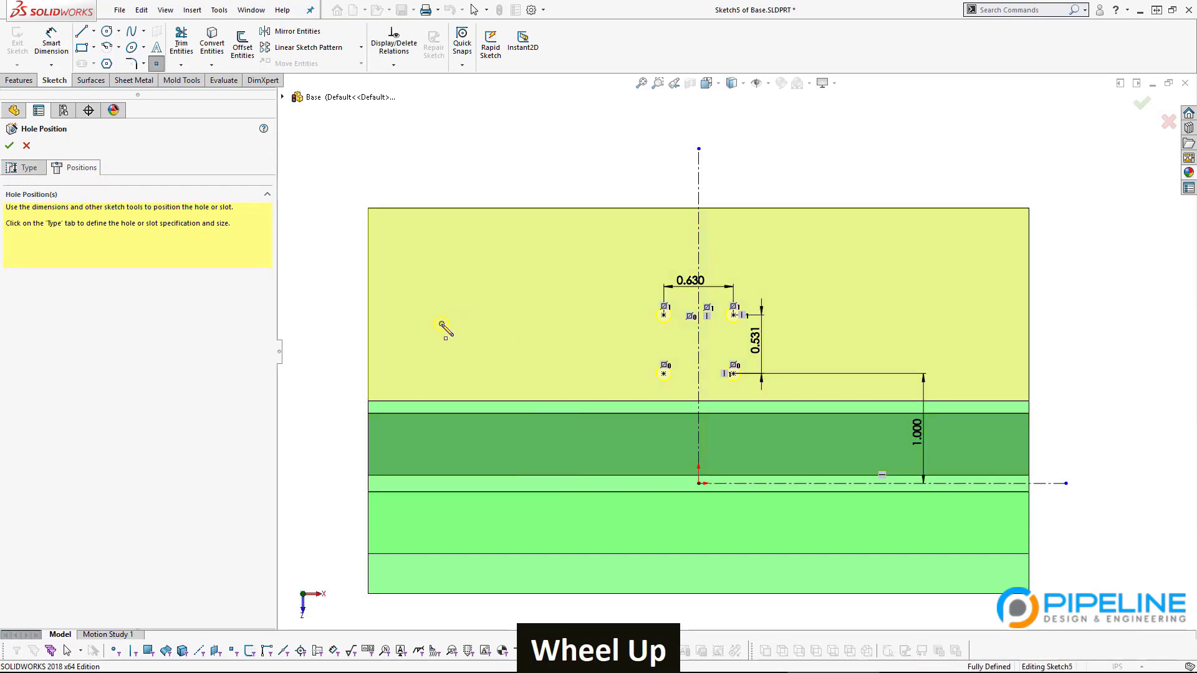
# Step: Add four hole points for eight #8-32 tapped holes, then return to Fixture Assembly
pyautogui.click(441, 323)
pyautogui.click(515, 324)
pyautogui.click(445, 379)
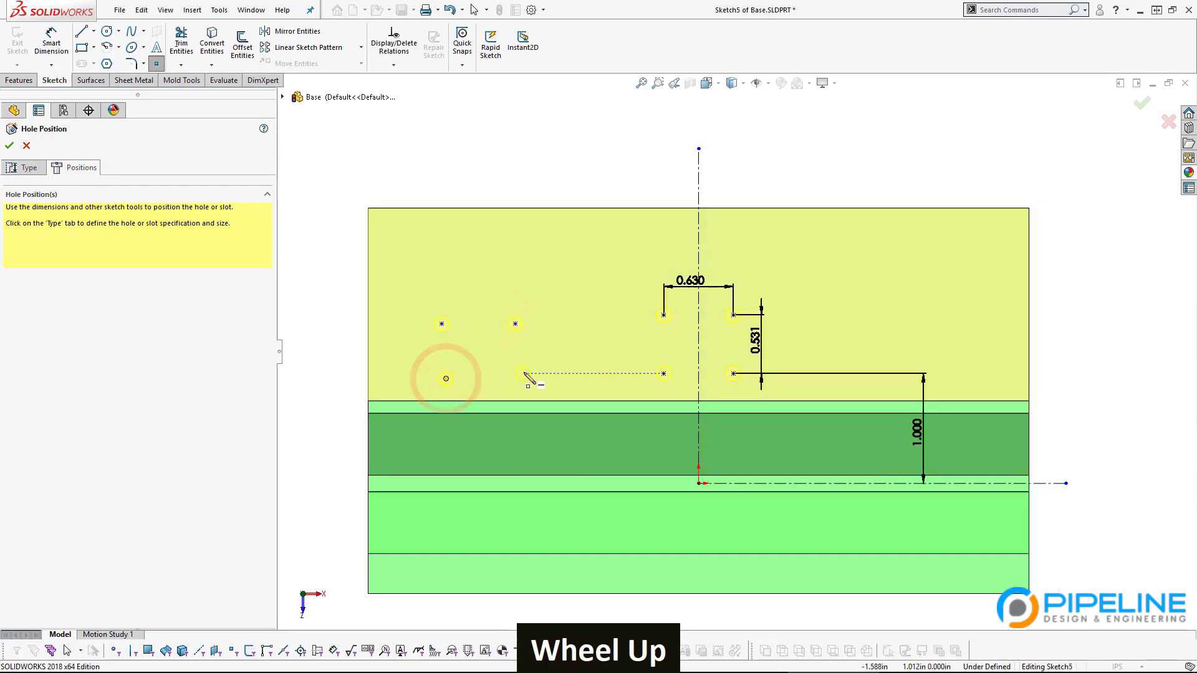
pyautogui.click(524, 374)
pyautogui.doubleClick(491, 564)
pyautogui.click(10, 146)
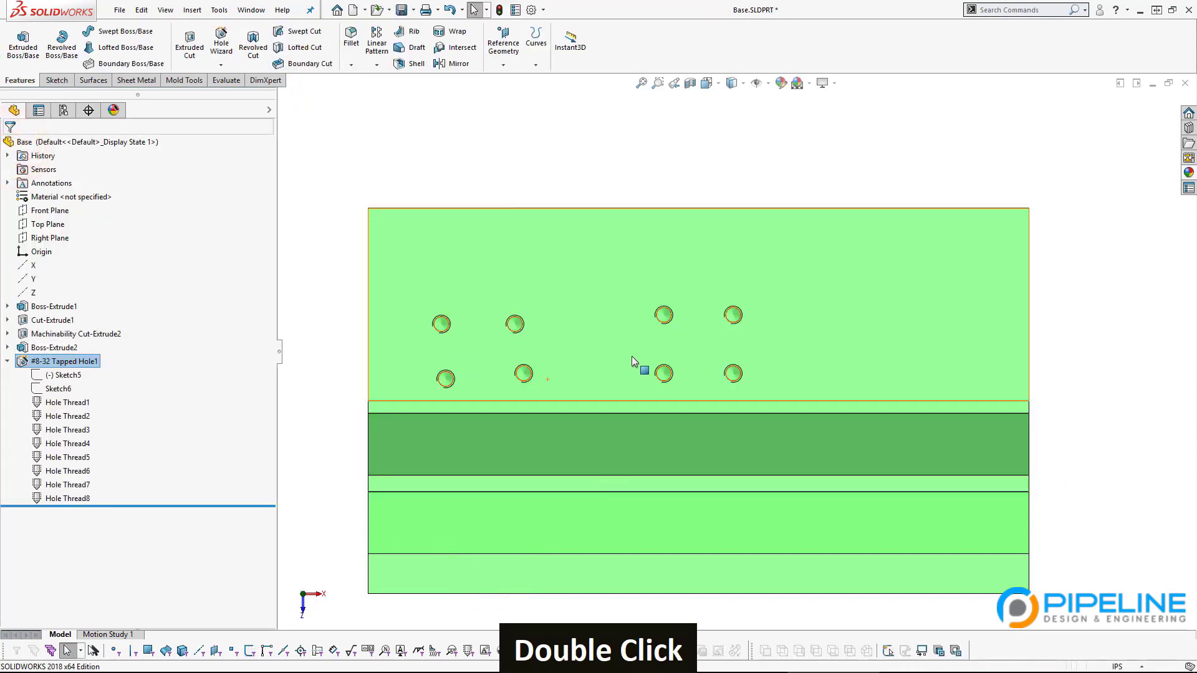
pyautogui.click(333, 442)
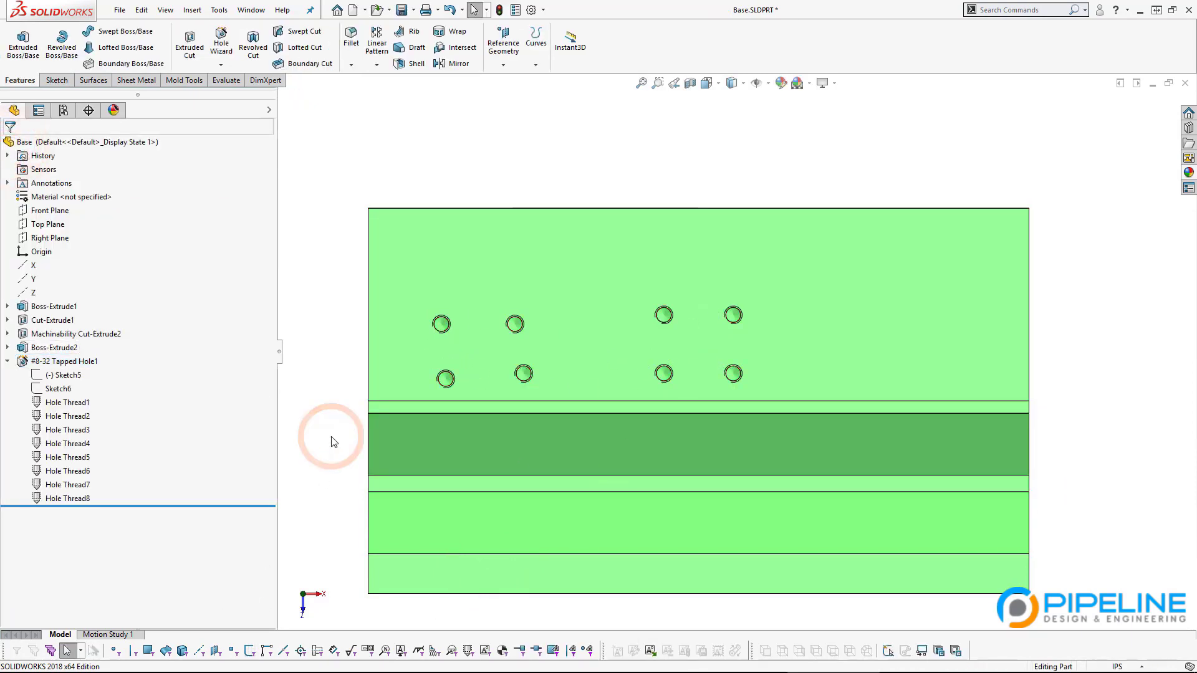
pyautogui.hotkey('ctrl', 'Tab')
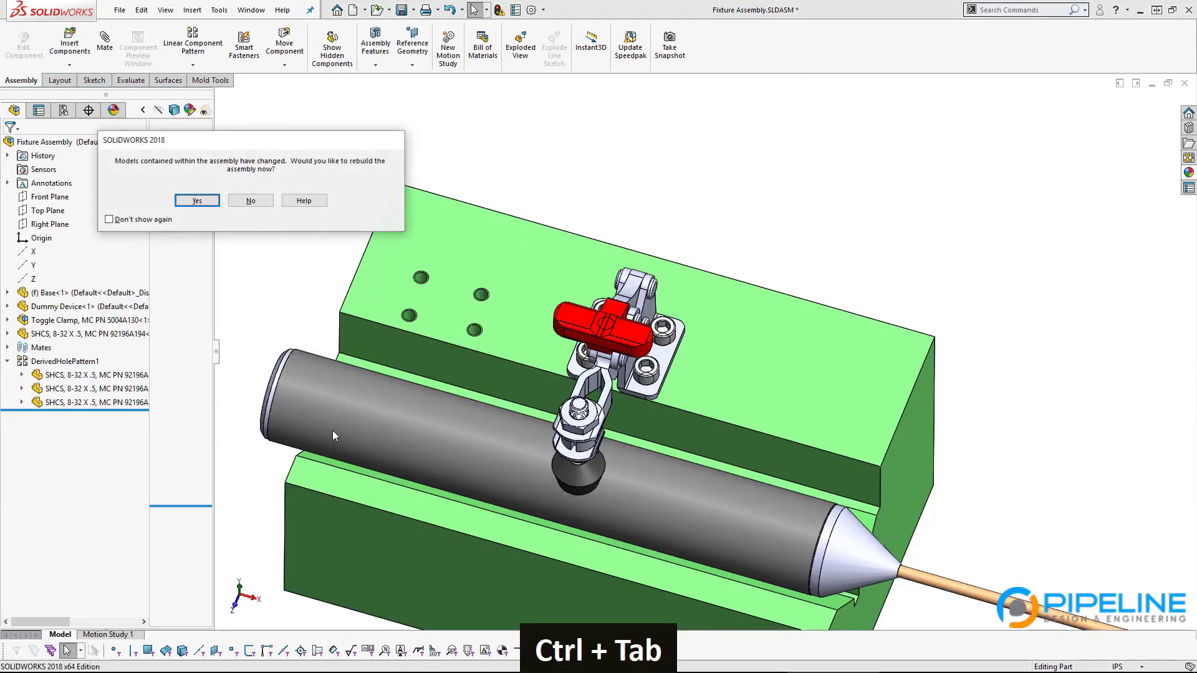
# Step: Rebuild the assembly, inspect DerivedHolePattern1's seven cap screws, then return to Base.SLDPRT
pyautogui.press('space')
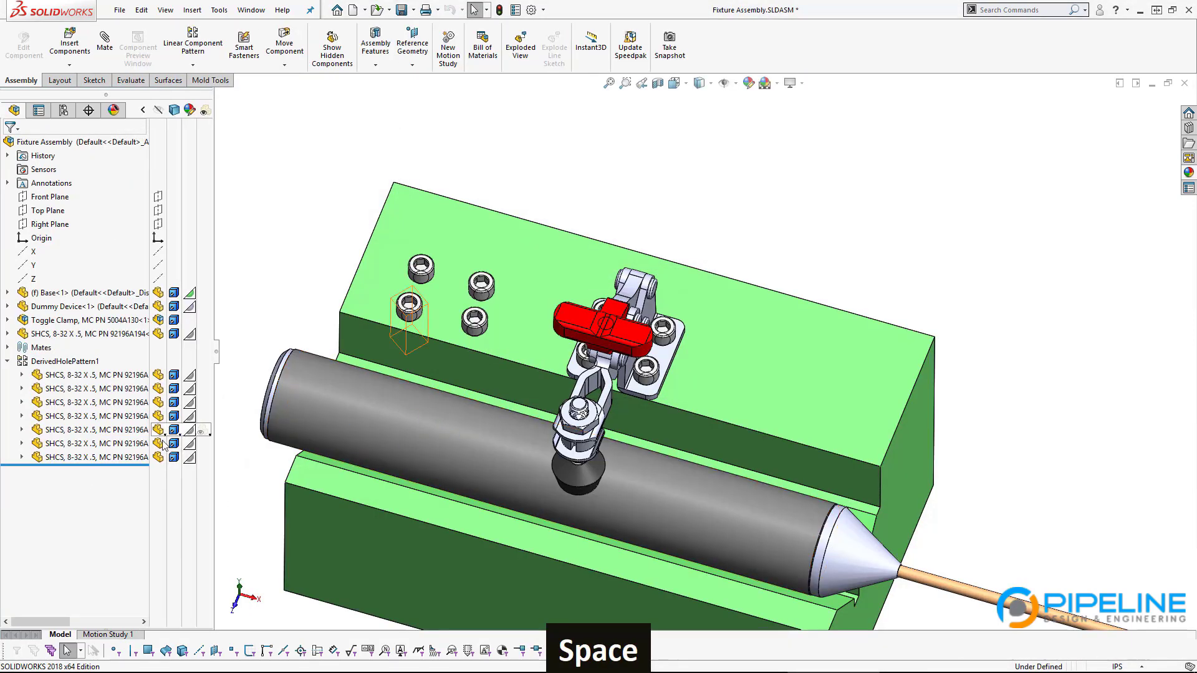
pyautogui.click(64, 362)
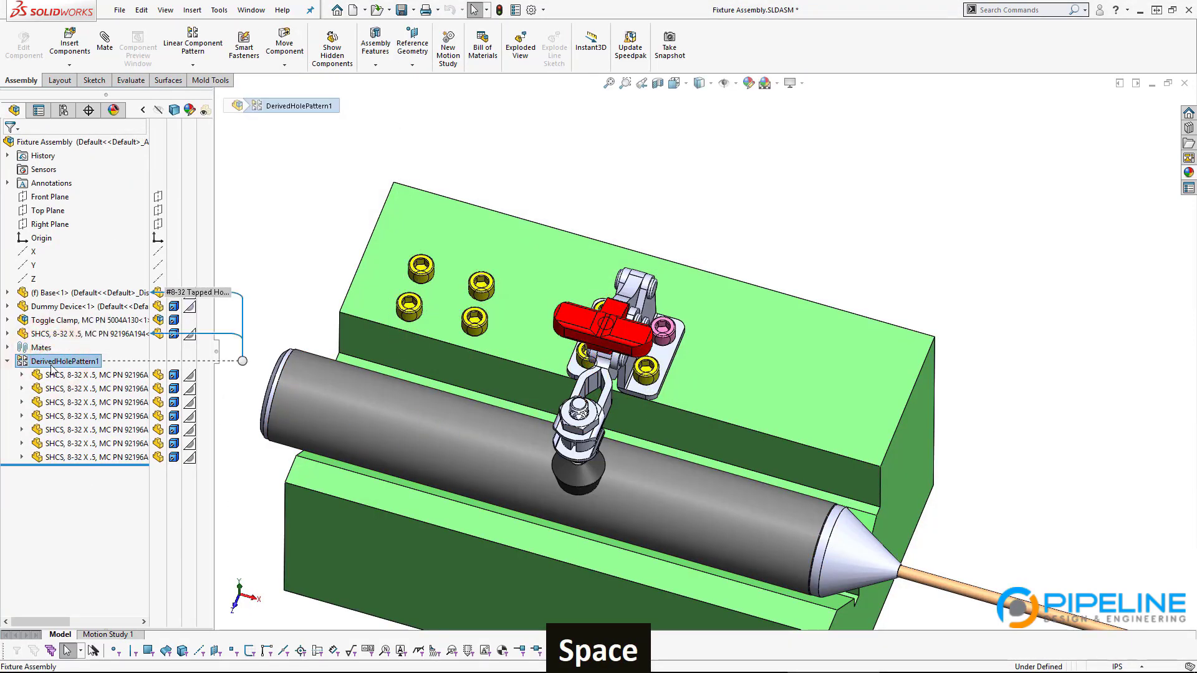
pyautogui.middleClick(388, 344)
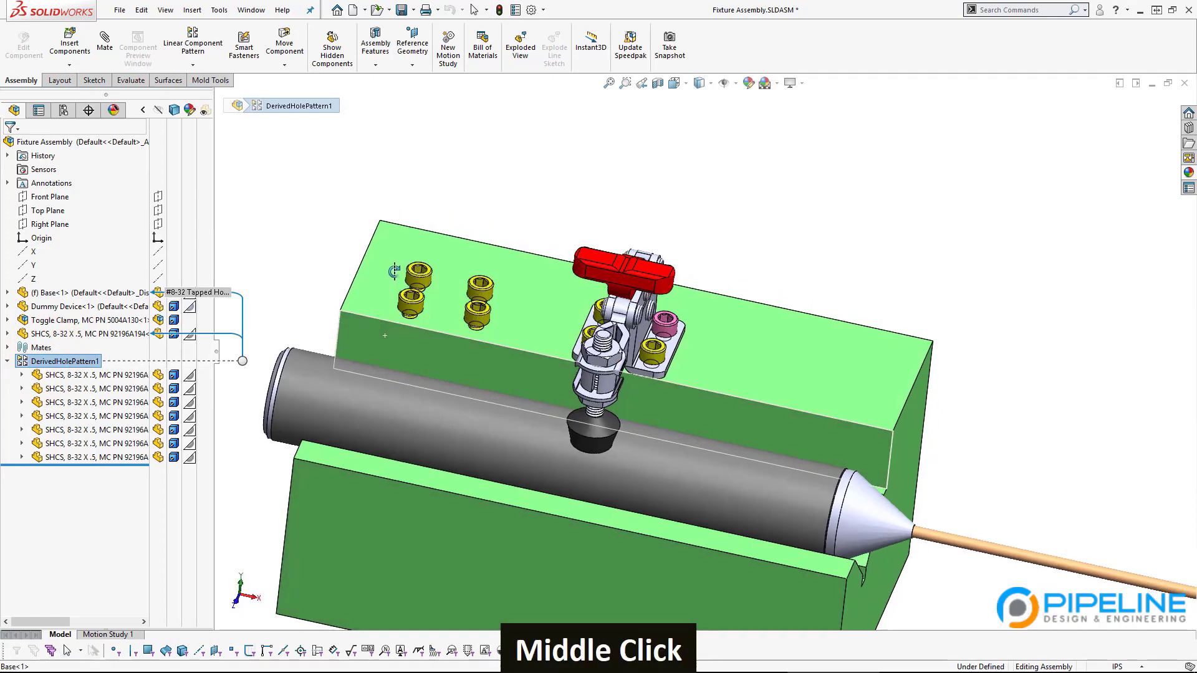
pyautogui.scroll(-5, 397, 230)
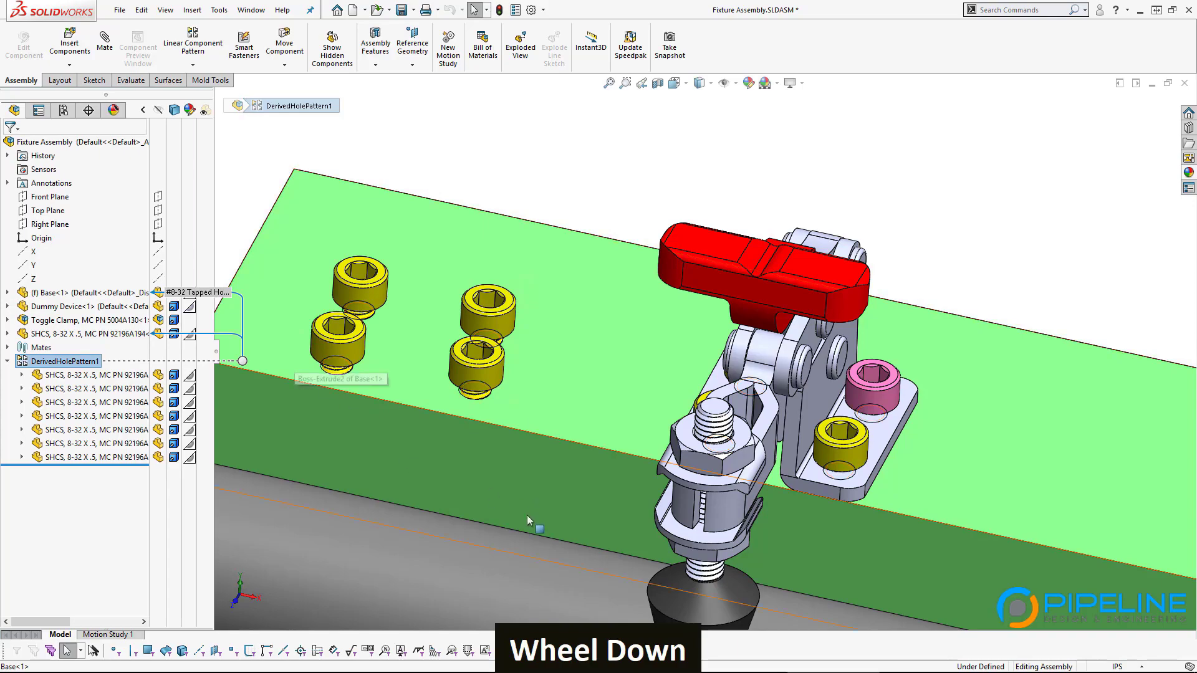
pyautogui.moveTo(526, 515)
pyautogui.mouseDown(button='middle')
pyautogui.moveTo(497, 464)
pyautogui.moveTo(514, 540)
pyautogui.moveTo(506, 522)
pyautogui.mouseUp(button='middle')
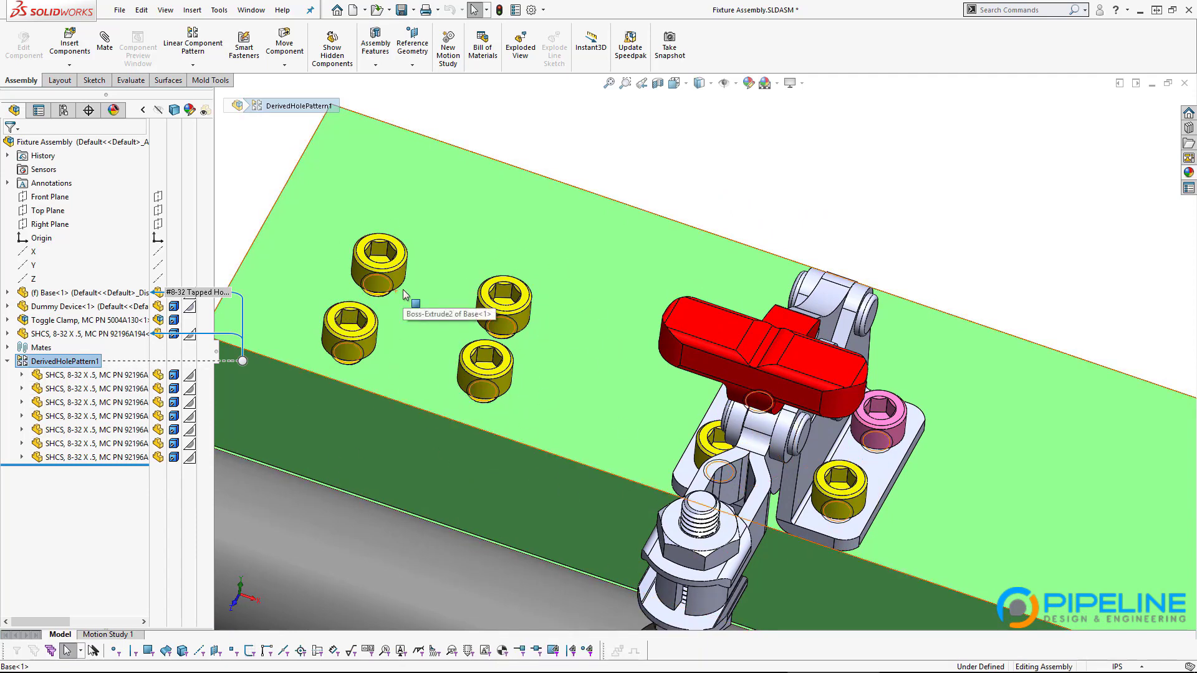
pyautogui.hotkey('ctrl', 'Tab')
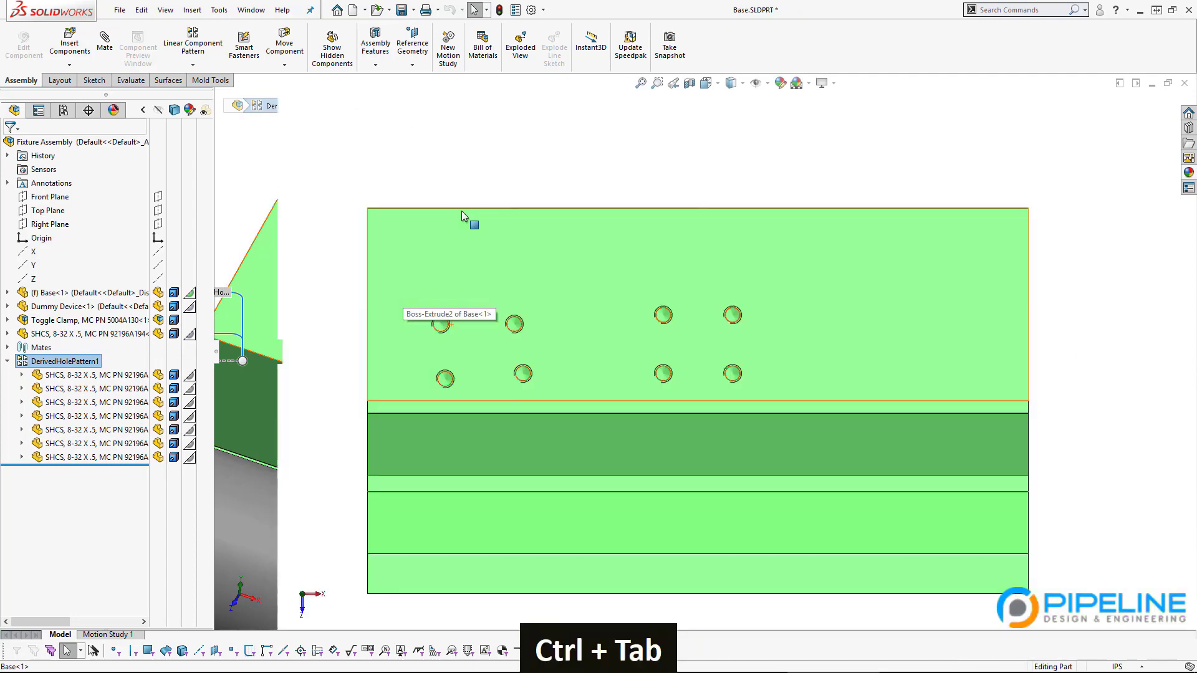
# Step: Delete the four added hole points from Sketch5 so the base has four tapped holes
pyautogui.click(62, 375)
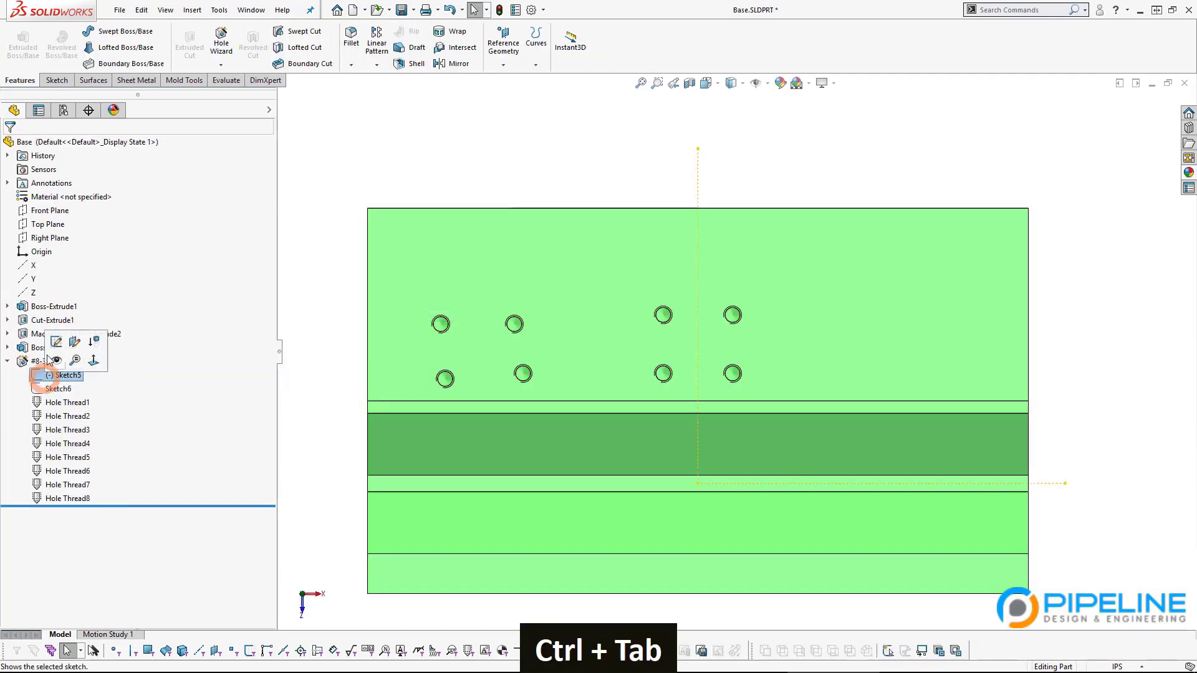
pyautogui.click(45, 338)
pyautogui.moveTo(557, 281)
pyautogui.mouseDown()
pyautogui.moveTo(476, 388)
pyautogui.moveTo(413, 391)
pyautogui.mouseUp()
pyautogui.press('Delete')
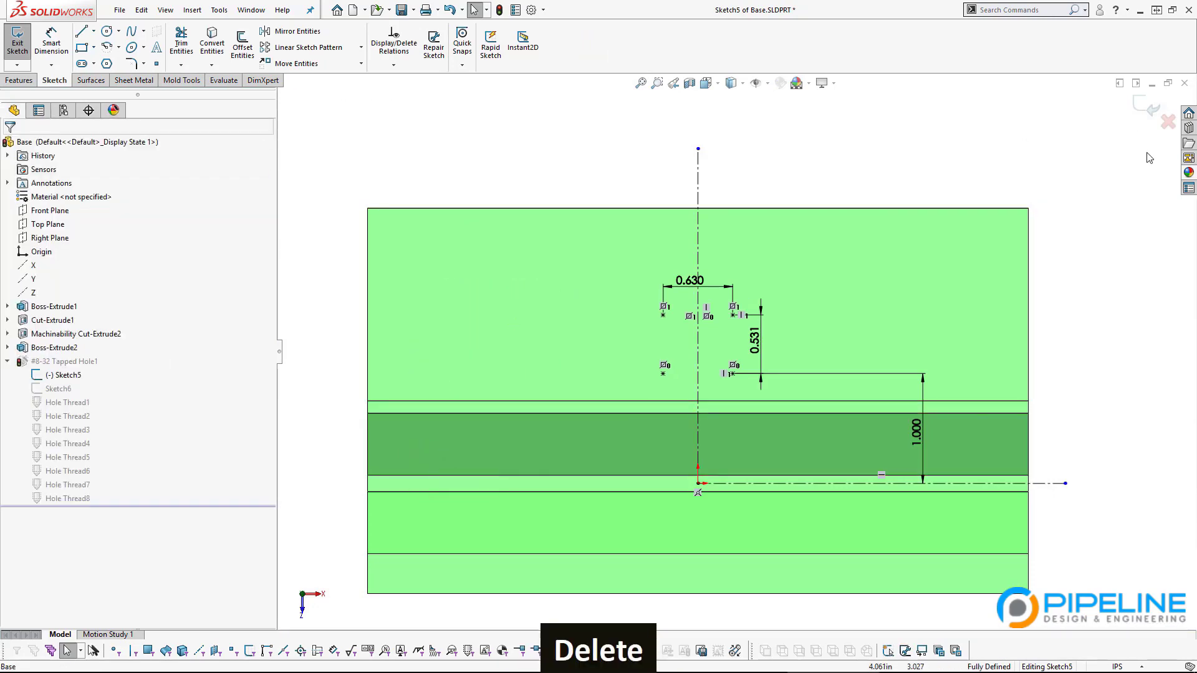
pyautogui.click(1146, 107)
# Step: Rebuild Fixture Assembly so DerivedHolePattern1 returns to three screws, and view it isometric
pyautogui.hotkey('ctrl', 'Tab')
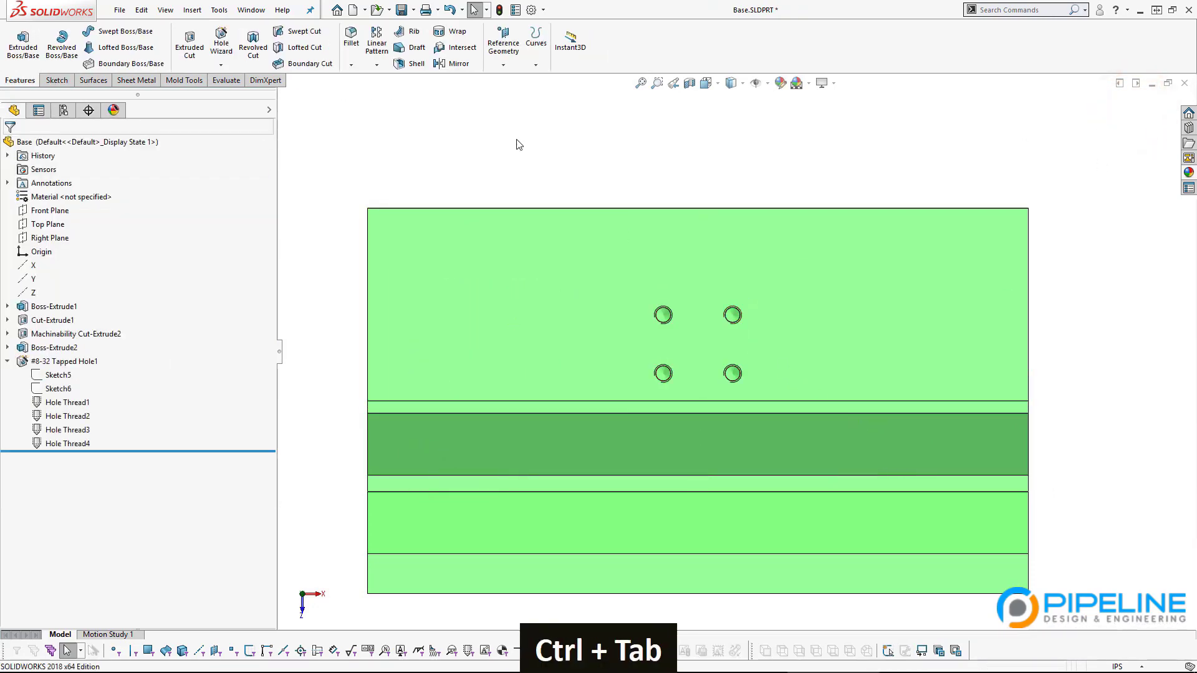
pyautogui.click(186, 200)
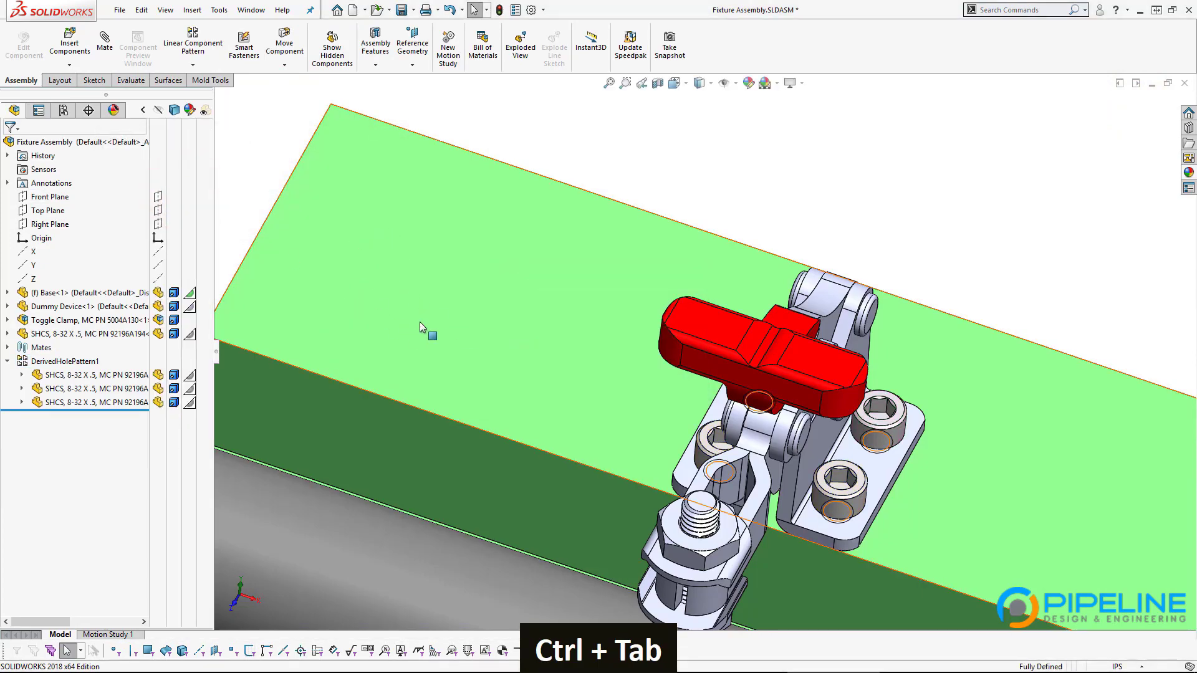
pyautogui.moveTo(592, 493); pyautogui.dragTo(891, 323, button='middle')
pyautogui.hotkey('ctrl', '7')
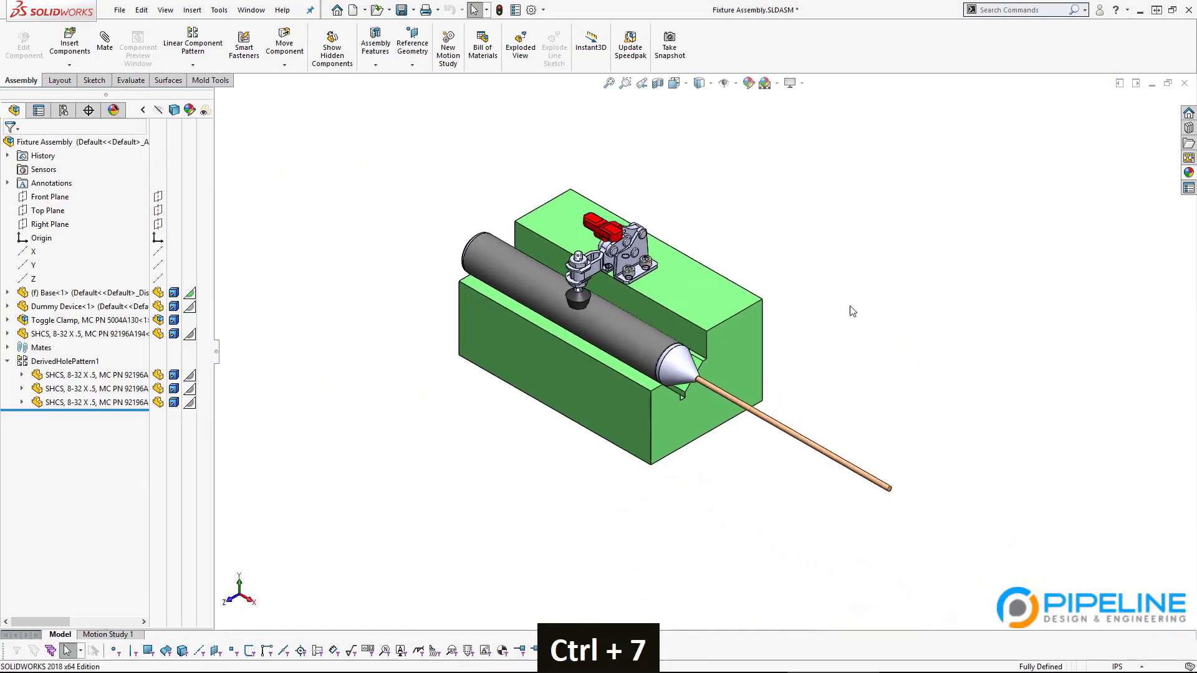
# Step: Save with Ctrl+S to list the assembly, Base, Toggle Clamp and SHCS files
pyautogui.hotkey('ctrl', 's')
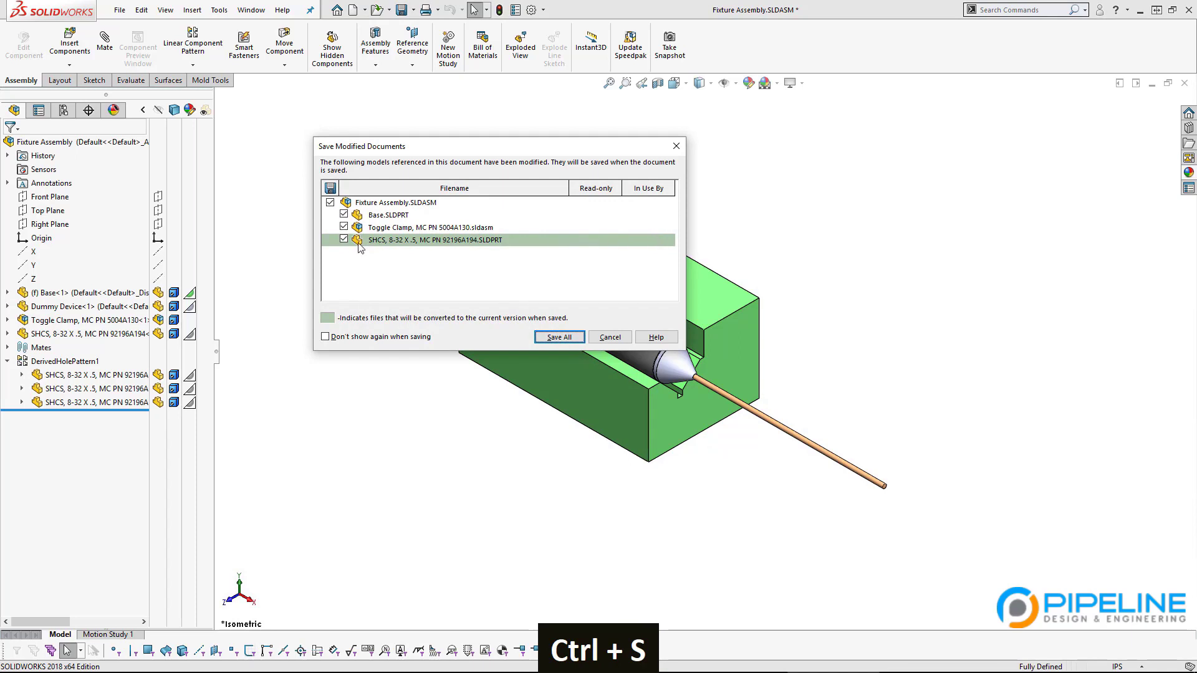
# Step: Save all modified documents, then inspect the clamp and dummy device from several angles
pyautogui.click(559, 337)
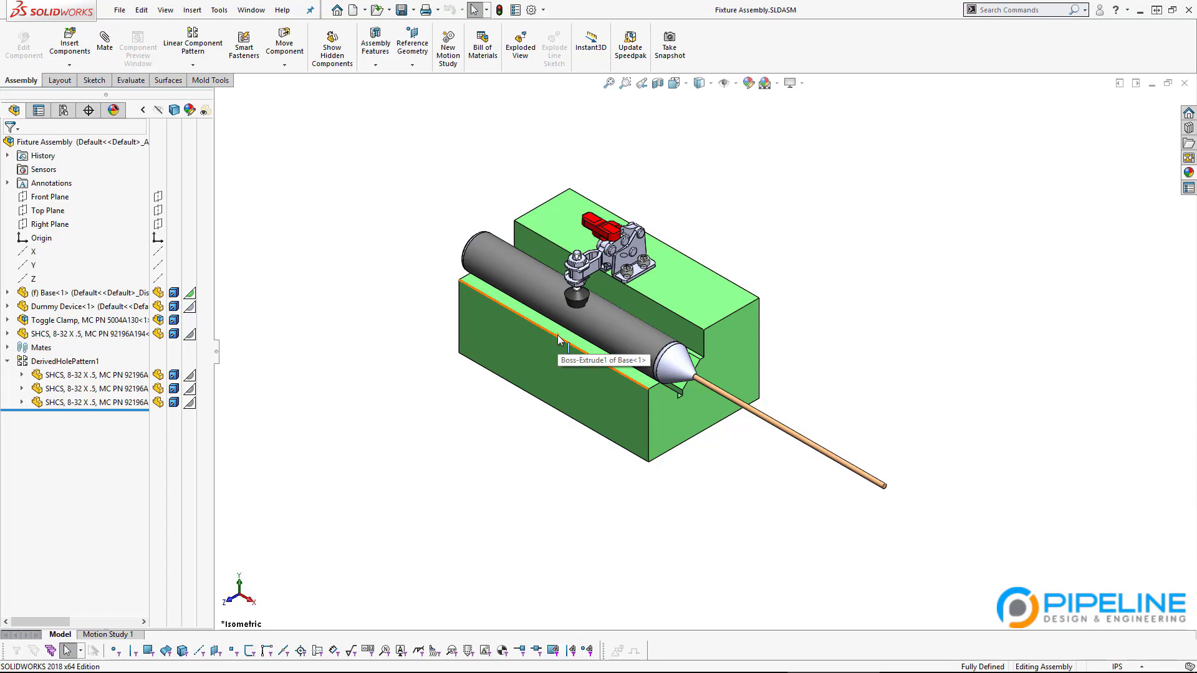
pyautogui.scroll(-5, 609, 281)
pyautogui.moveTo(608, 280); pyautogui.dragTo(583, 194, button='middle')
pyautogui.scroll(-5, 623, 169)
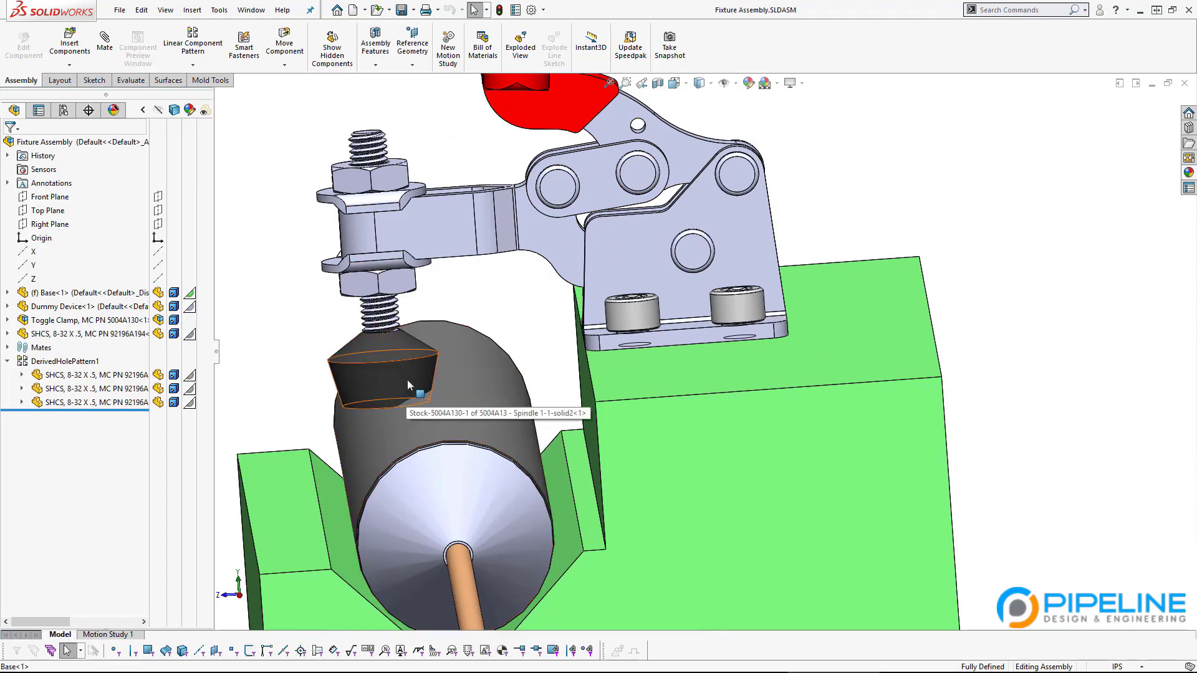
pyautogui.moveTo(372, 168); pyautogui.dragTo(446, 210, button='middle')
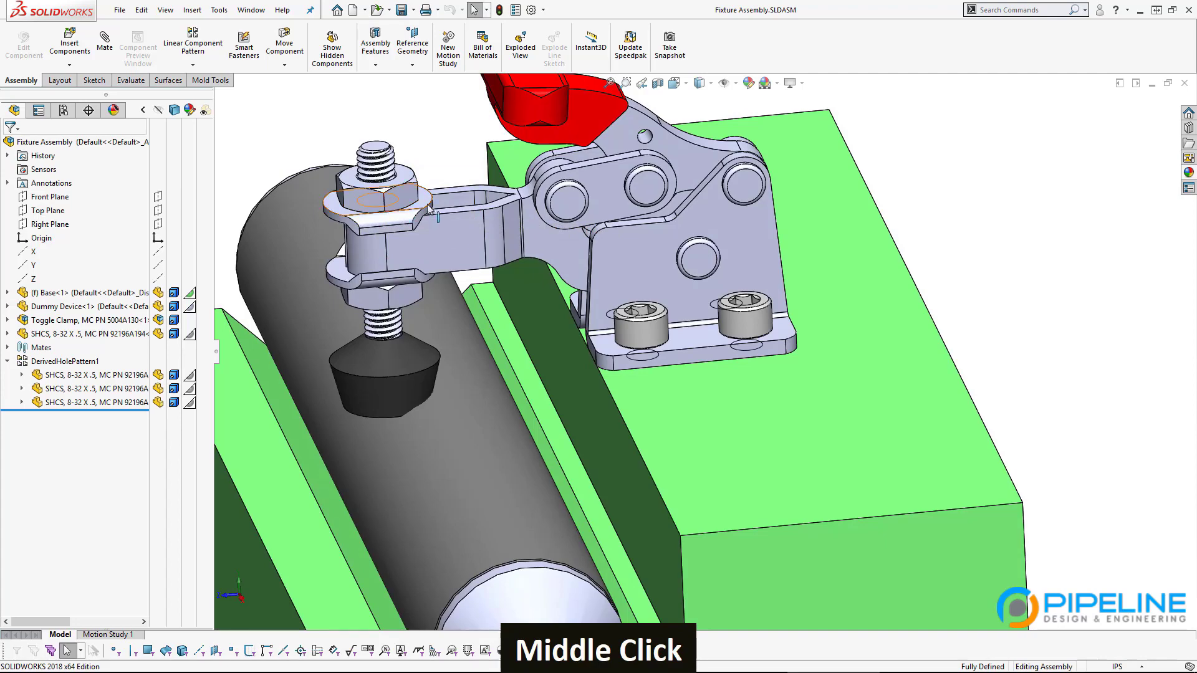
pyautogui.scroll(4, 480, 350)
pyautogui.moveTo(521, 417); pyautogui.dragTo(525, 386, button='middle')
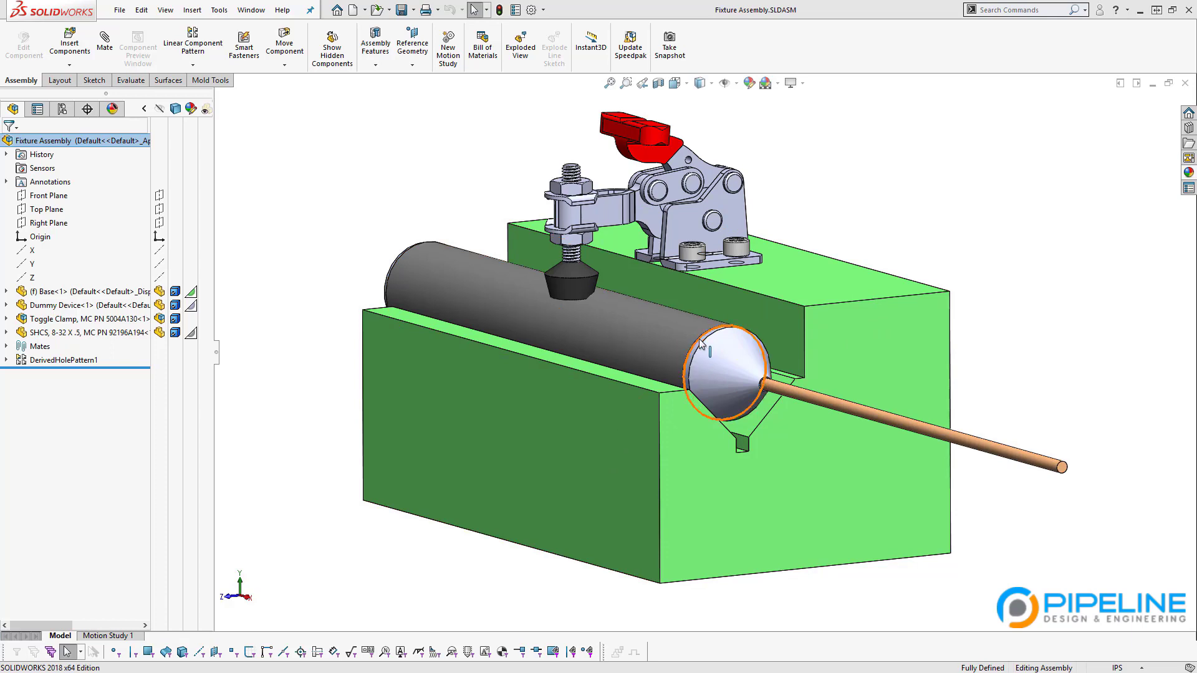
pyautogui.click(64, 320)
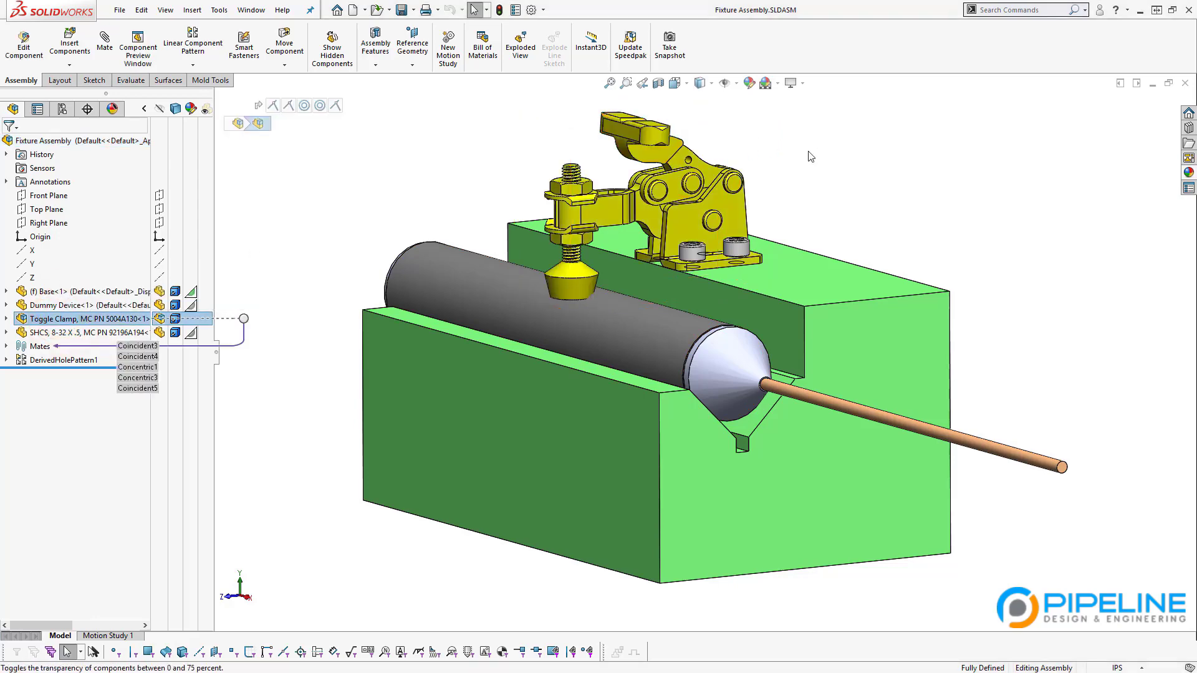
pyautogui.click(819, 194)
pyautogui.scroll(-3, 716, 134)
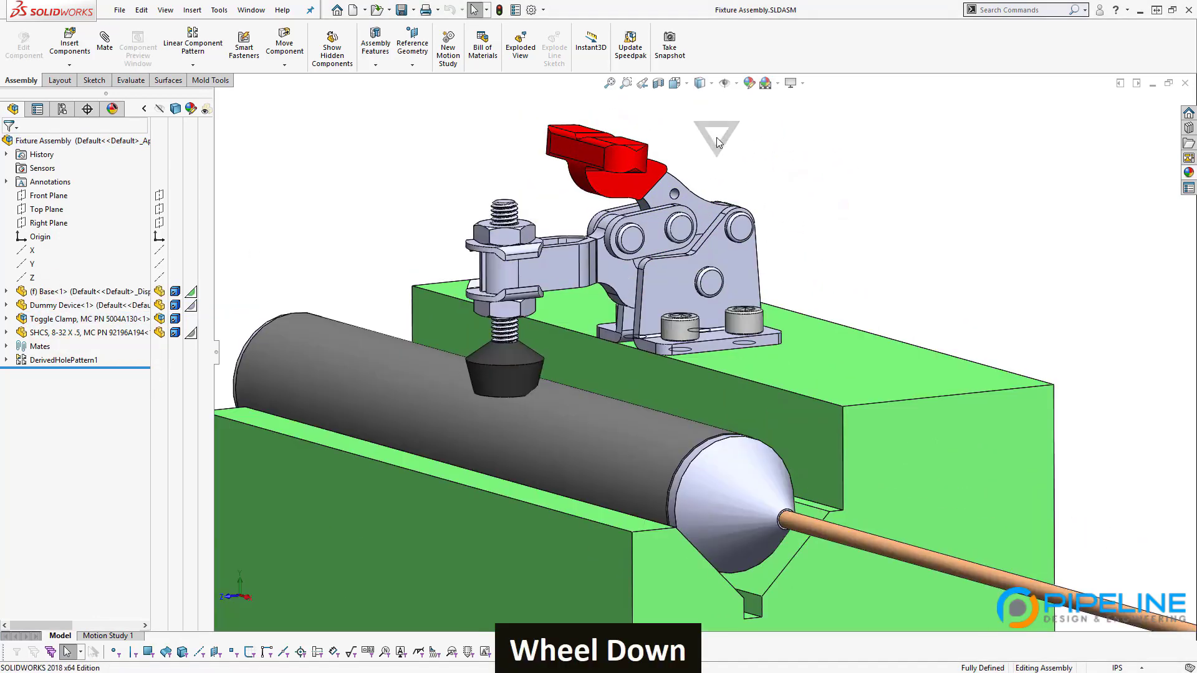
pyautogui.moveTo(612, 156); pyautogui.dragTo(734, 90)
pyautogui.click(823, 246)
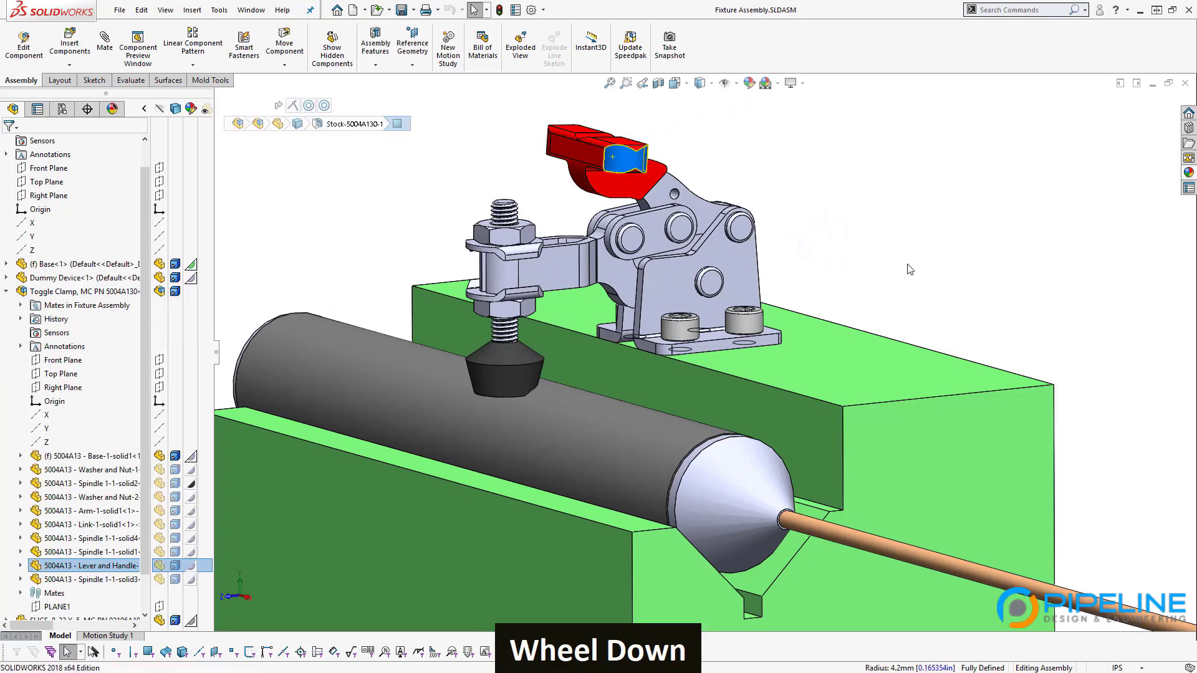
pyautogui.click(906, 265)
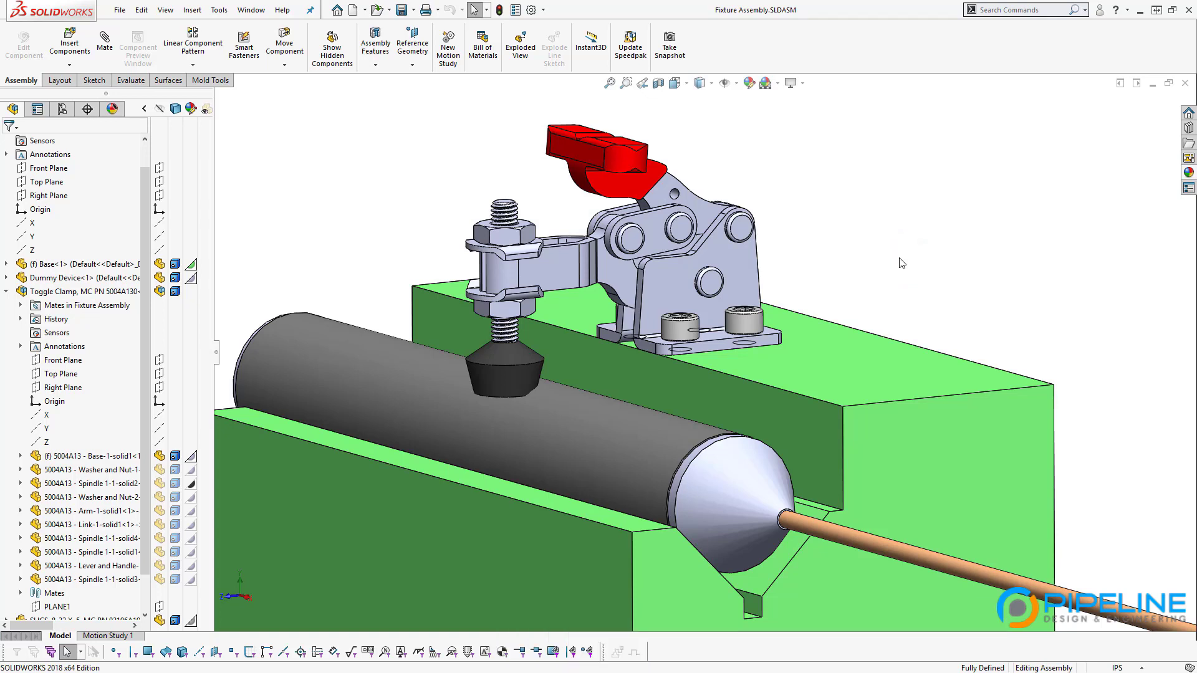
pyautogui.click(71, 296)
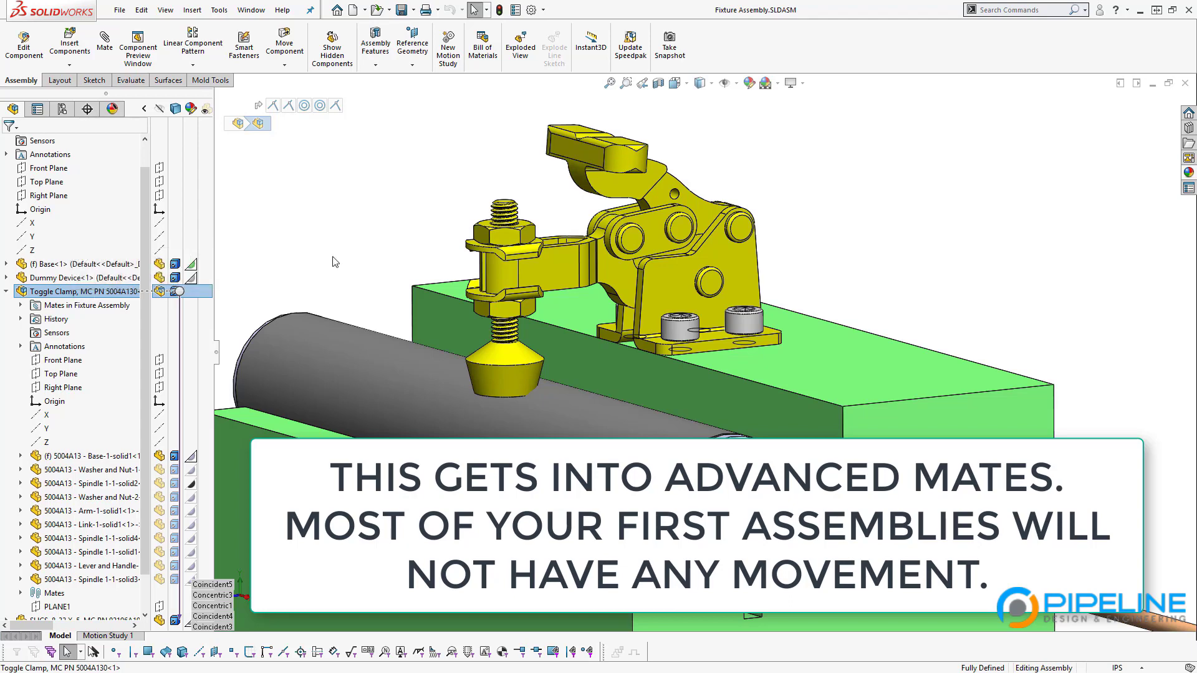
pyautogui.click(376, 224)
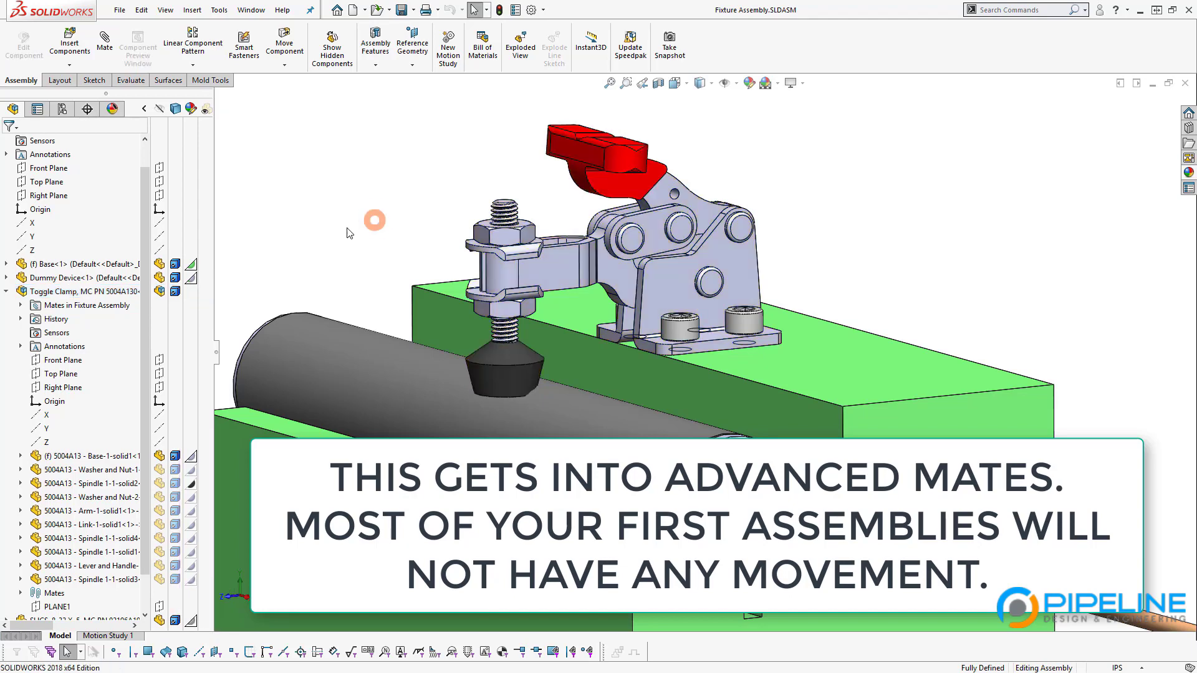
pyautogui.scroll(5, 868, 333)
pyautogui.moveTo(539, 574); pyautogui.dragTo(491, 592)
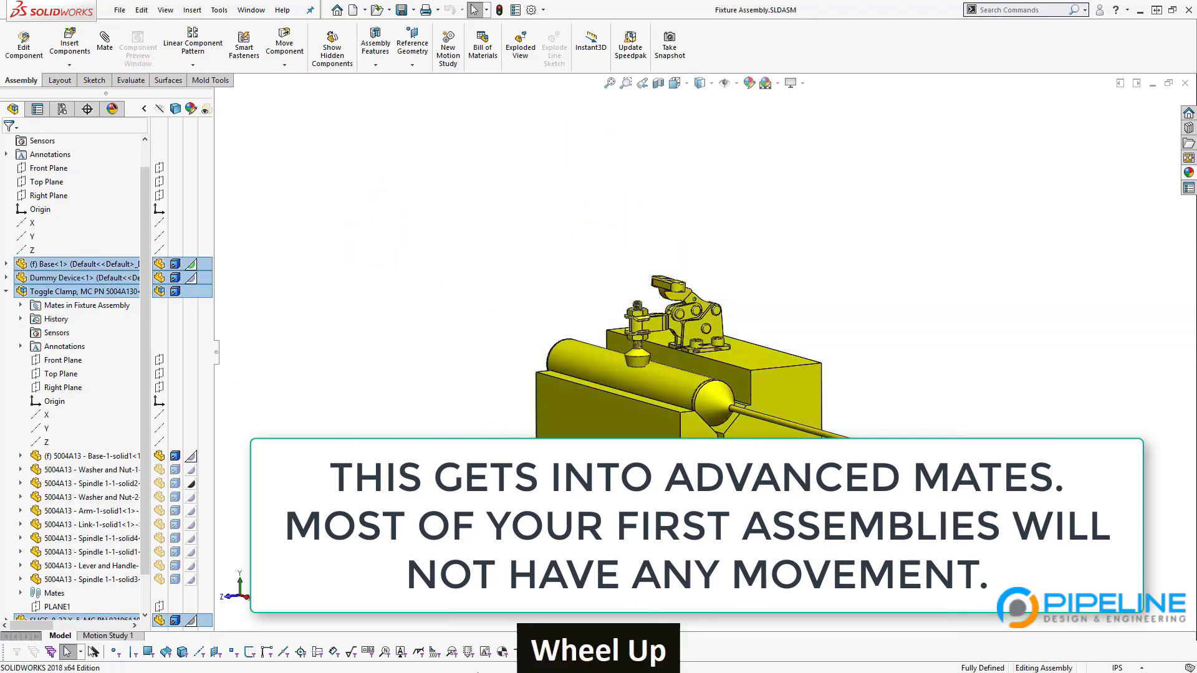
pyautogui.click(491, 592)
pyautogui.scroll(-5, 779, 313)
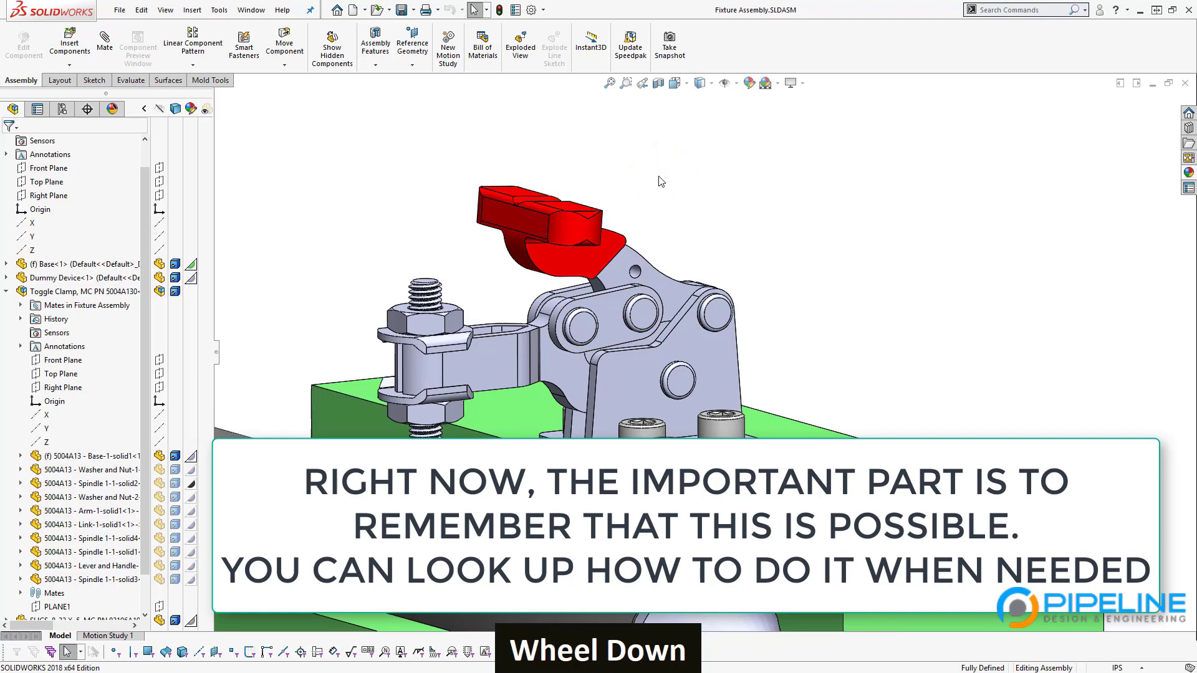
pyautogui.click(83, 289)
# Step: Open the Toggle Clamp subassembly on its own and swing its lever up and back
pyautogui.click(94, 249)
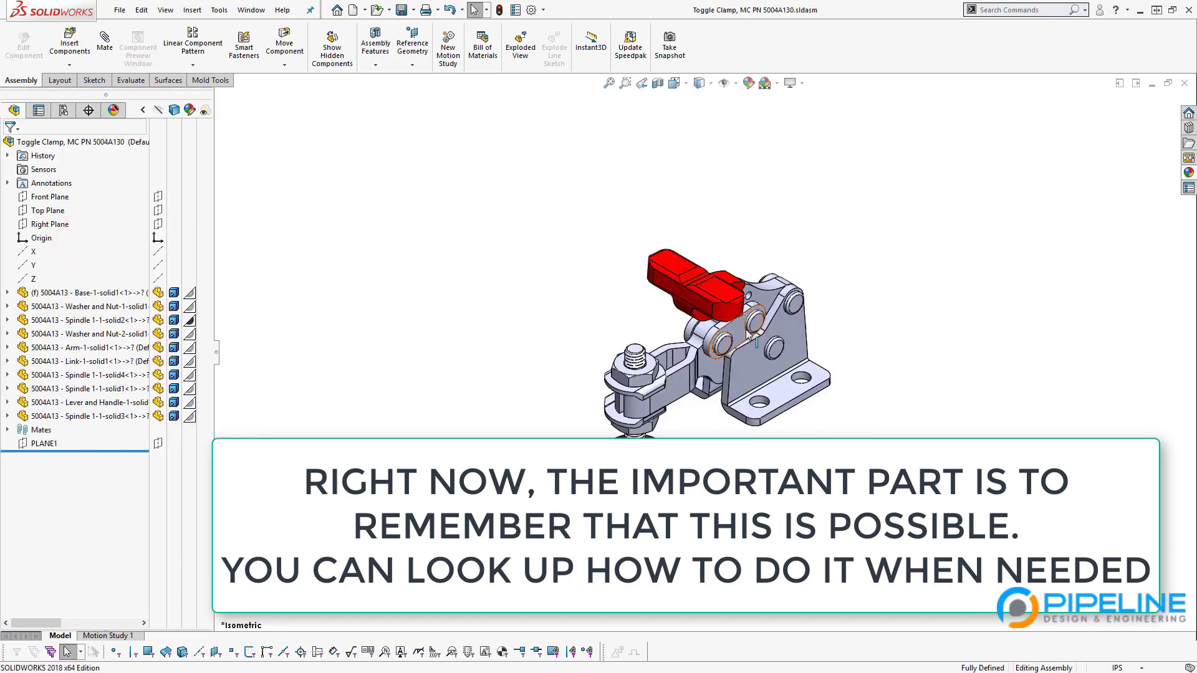
pyautogui.scroll(-3, 694, 328)
pyautogui.moveTo(682, 307); pyautogui.dragTo(637, 323)
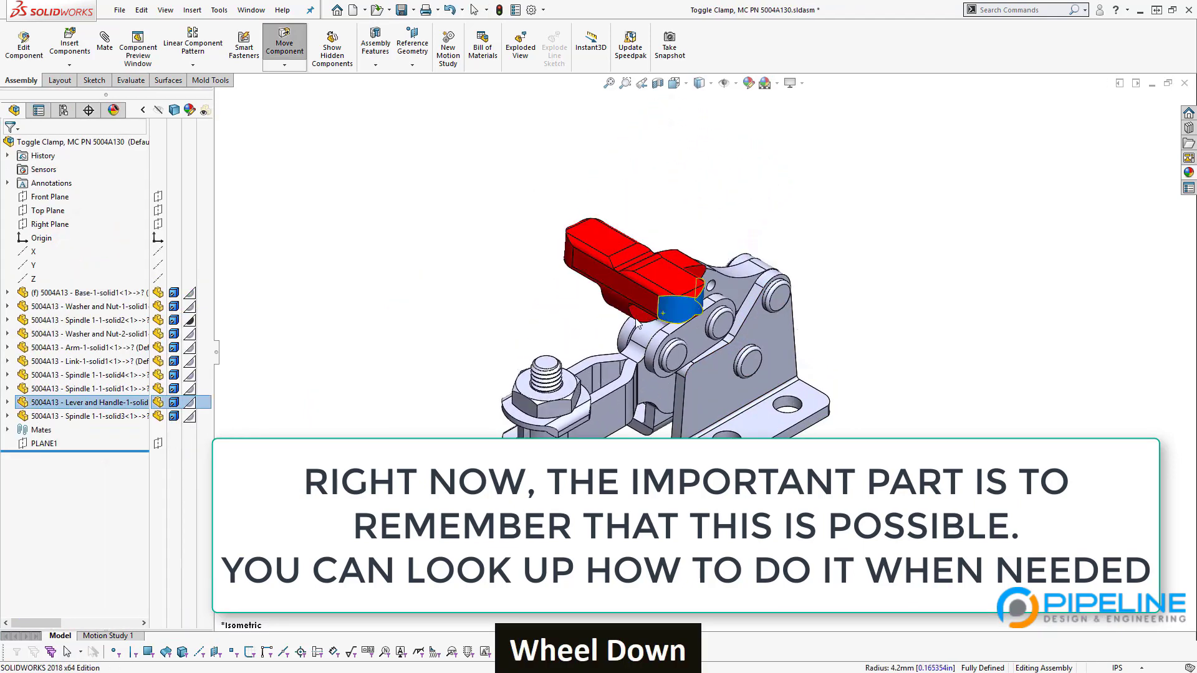
pyautogui.press('Escape')
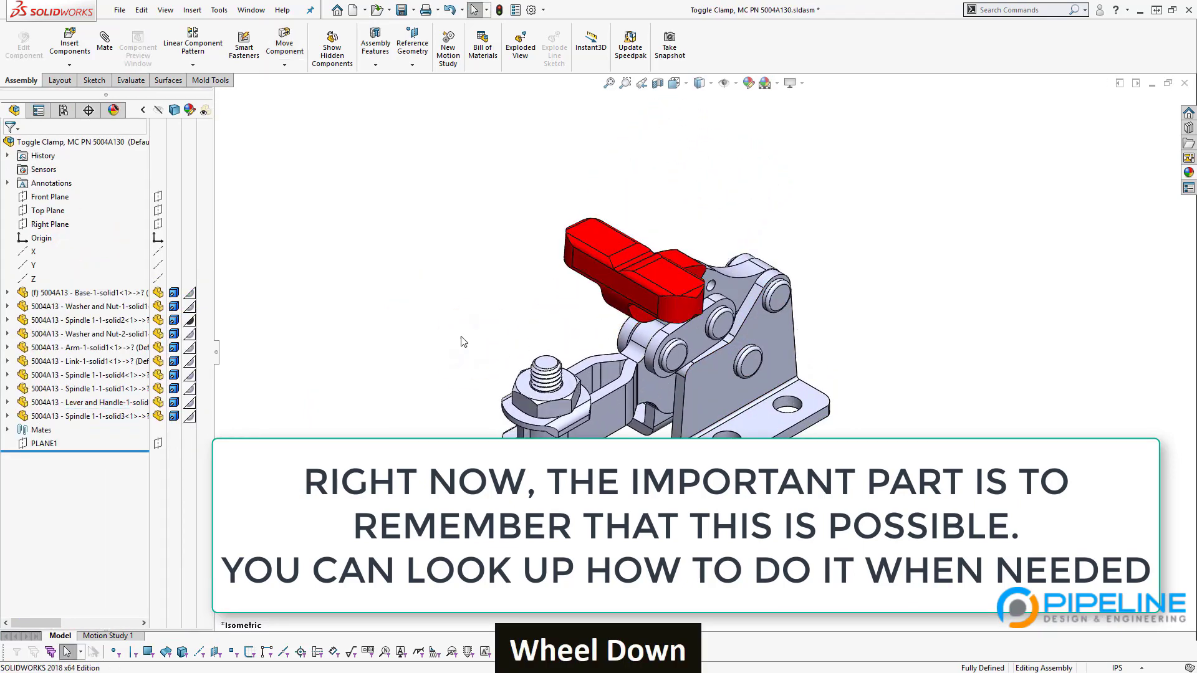
# Step: Back in Fixture Assembly, try dragging the lever and confirm the clamp stays rigid
pyautogui.hotkey('ctrl', 'Tab')
pyautogui.moveTo(514, 235)
pyautogui.mouseDown()
pyautogui.moveTo(529, 210)
pyautogui.moveTo(492, 235)
pyautogui.mouseUp()
pyautogui.click(419, 242)
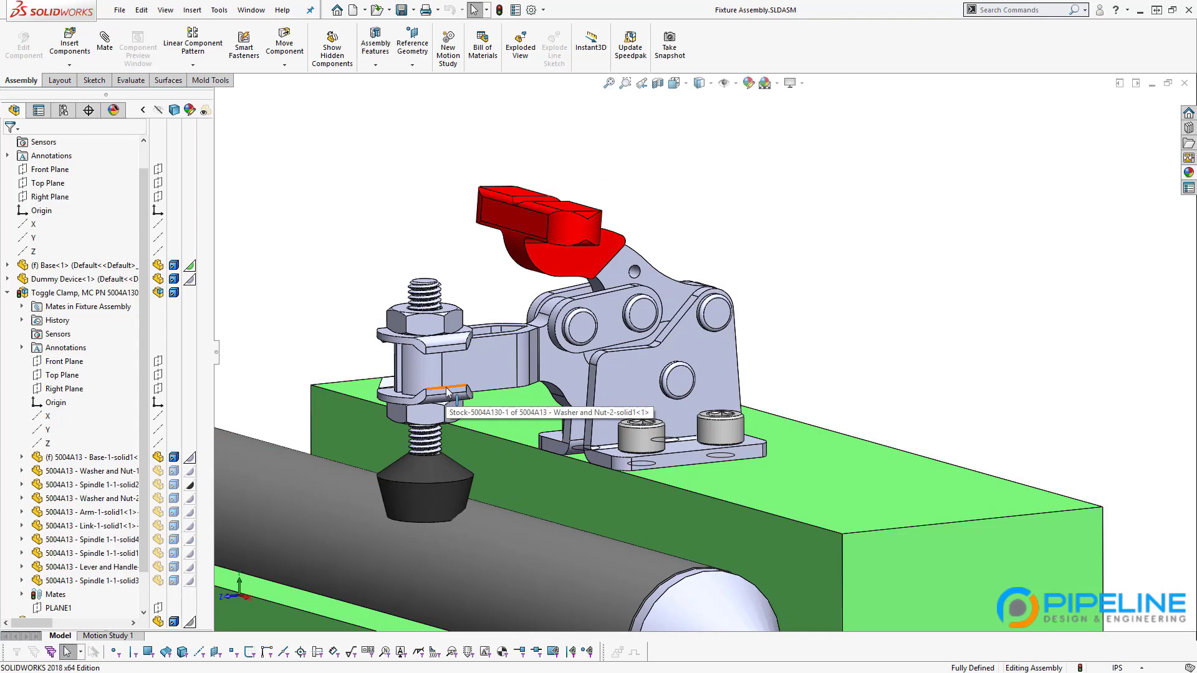
# Step: Select Toggle Clamp to display its mates, such as Coincident5 and Concentric3
pyautogui.click(78, 296)
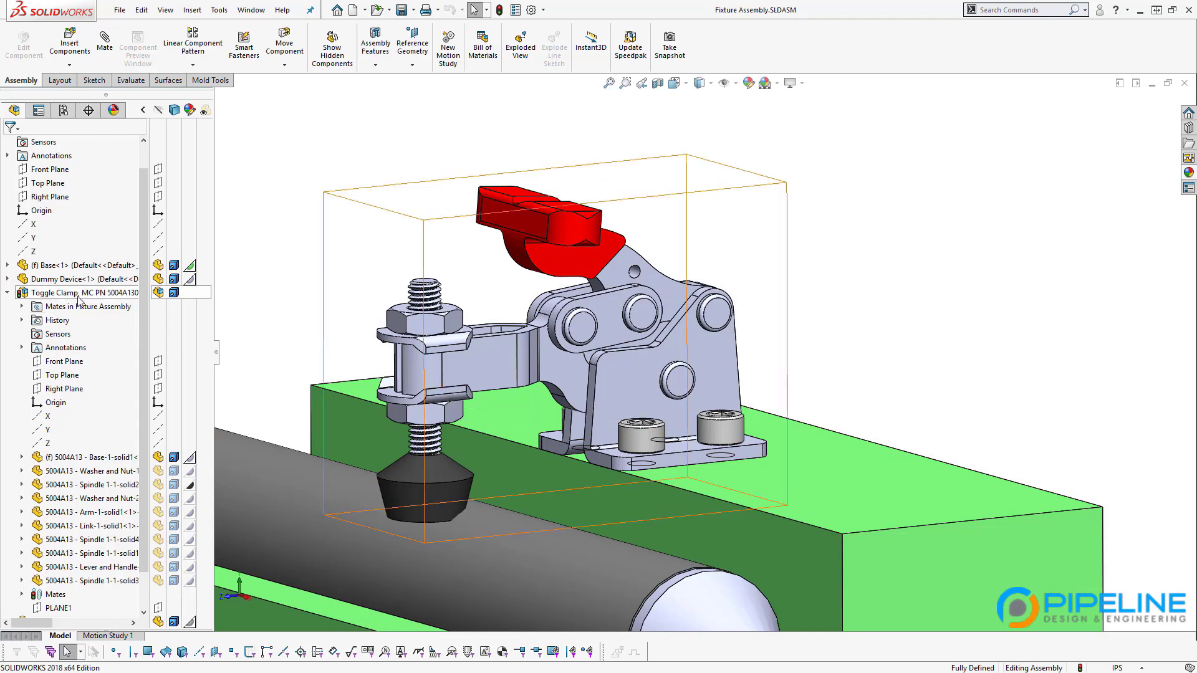
pyautogui.moveTo(78, 297)
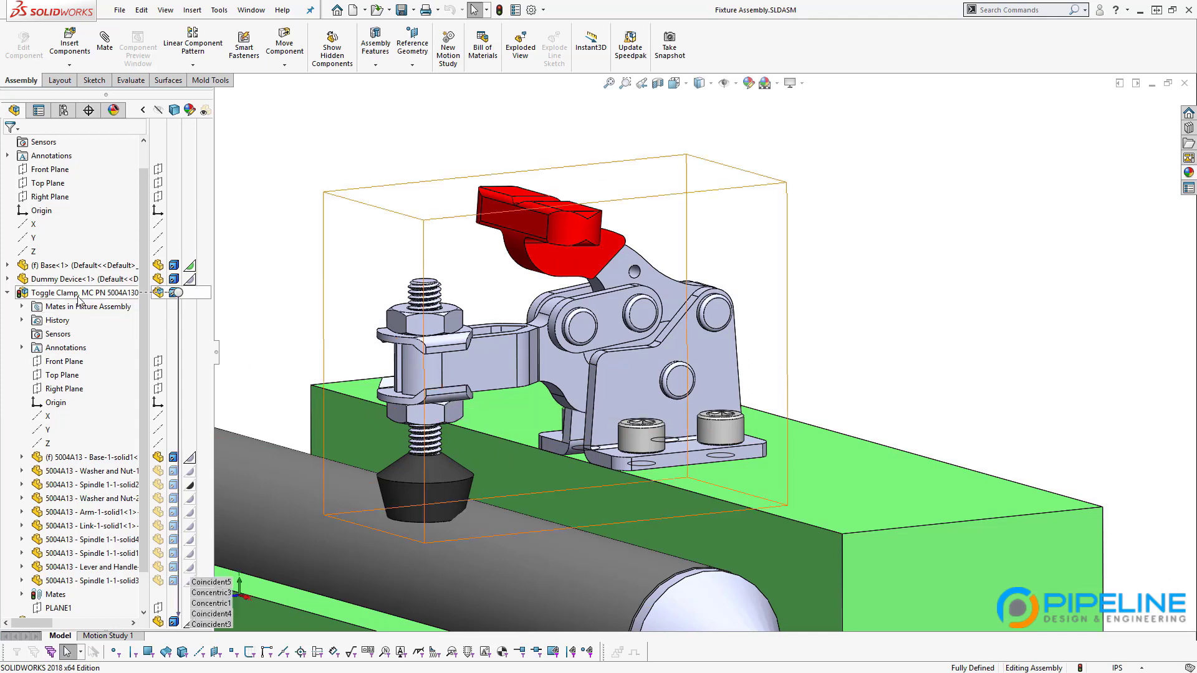
pyautogui.scroll(2, 704, 356)
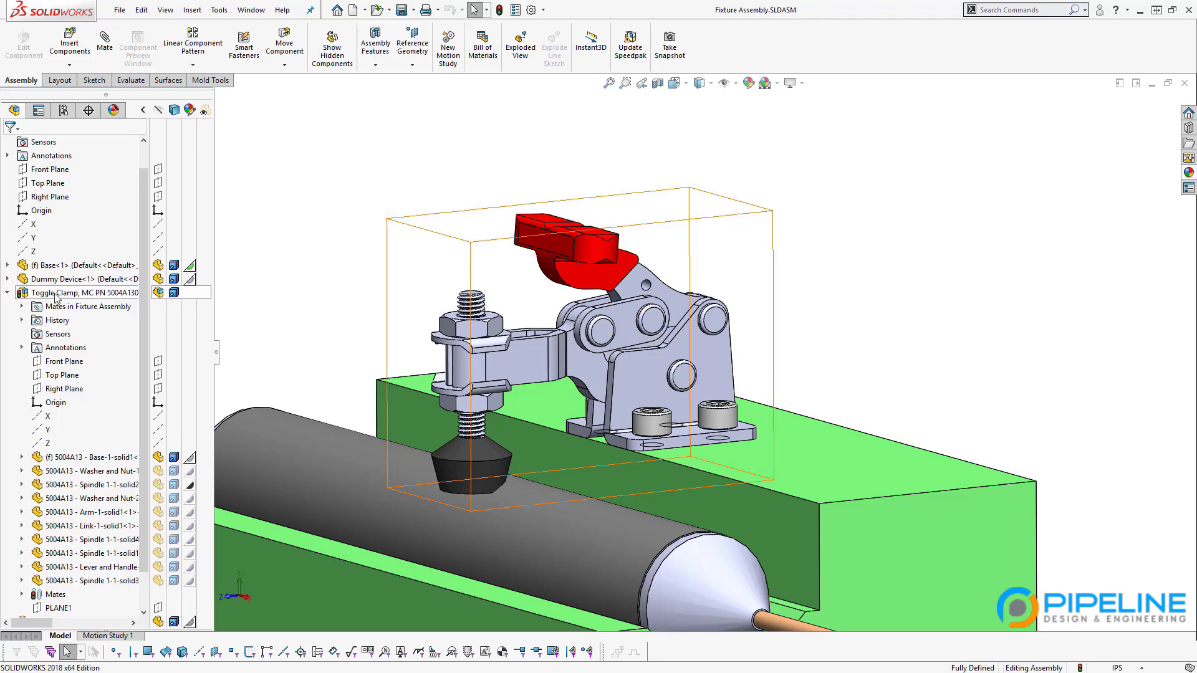
pyautogui.moveTo(44, 298)
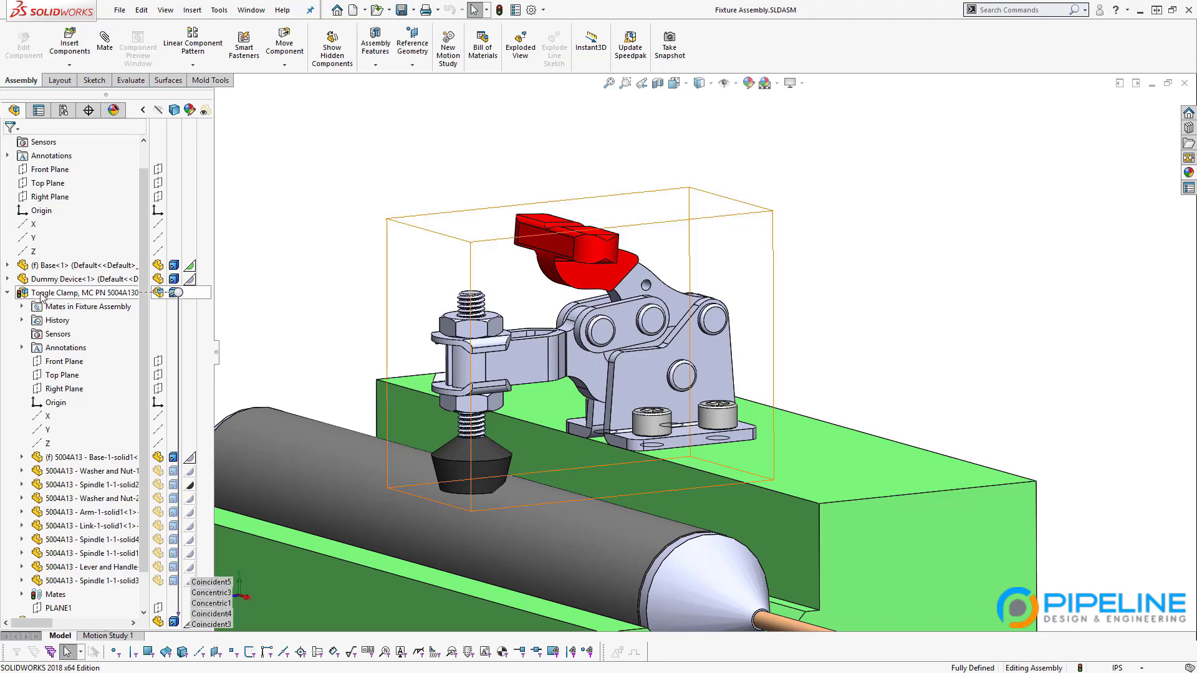
# Step: Set Toggle Clamp to Make Subassembly Flexible from its context toolbar
pyautogui.rightClick(25, 296)
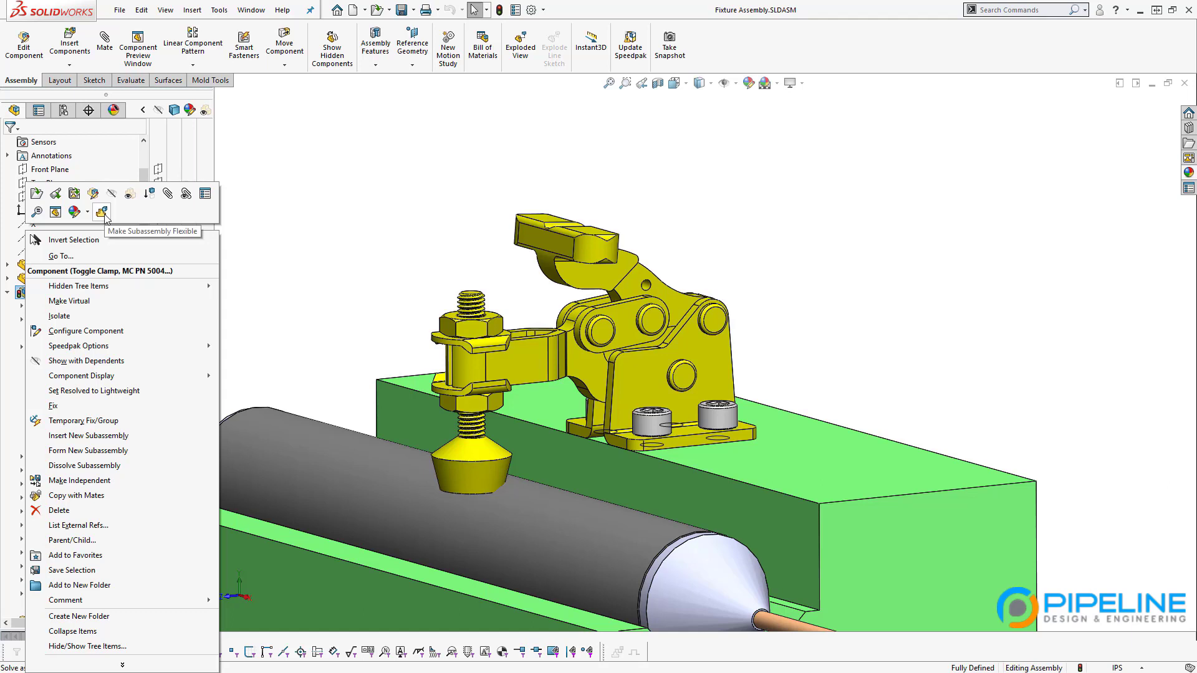
pyautogui.click(103, 213)
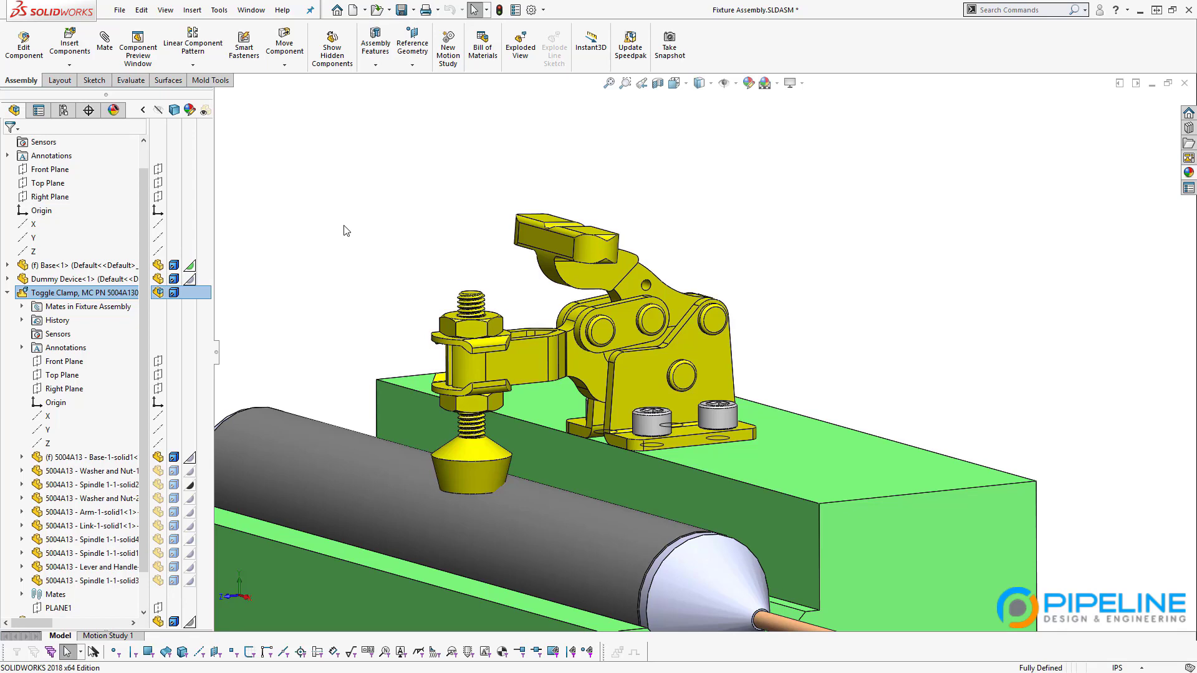
# Step: Swing the red handle to open the clamp inside the fixture, then zoom out
pyautogui.click(347, 231)
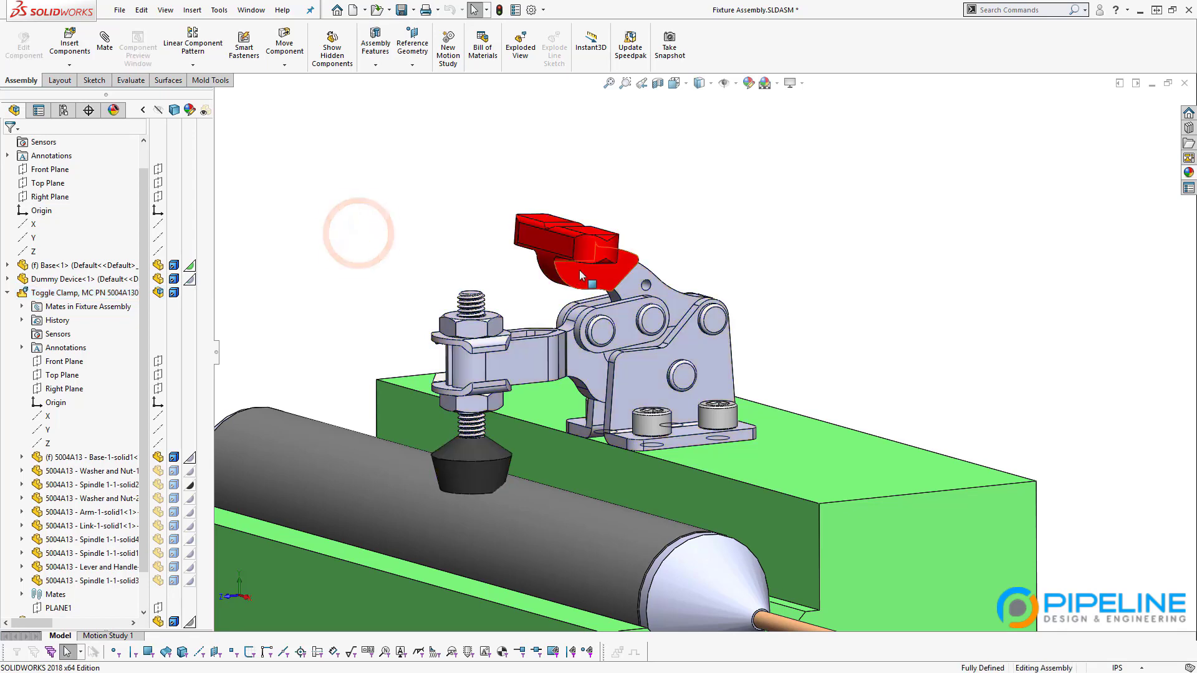
pyautogui.moveTo(591, 254); pyautogui.dragTo(691, 296)
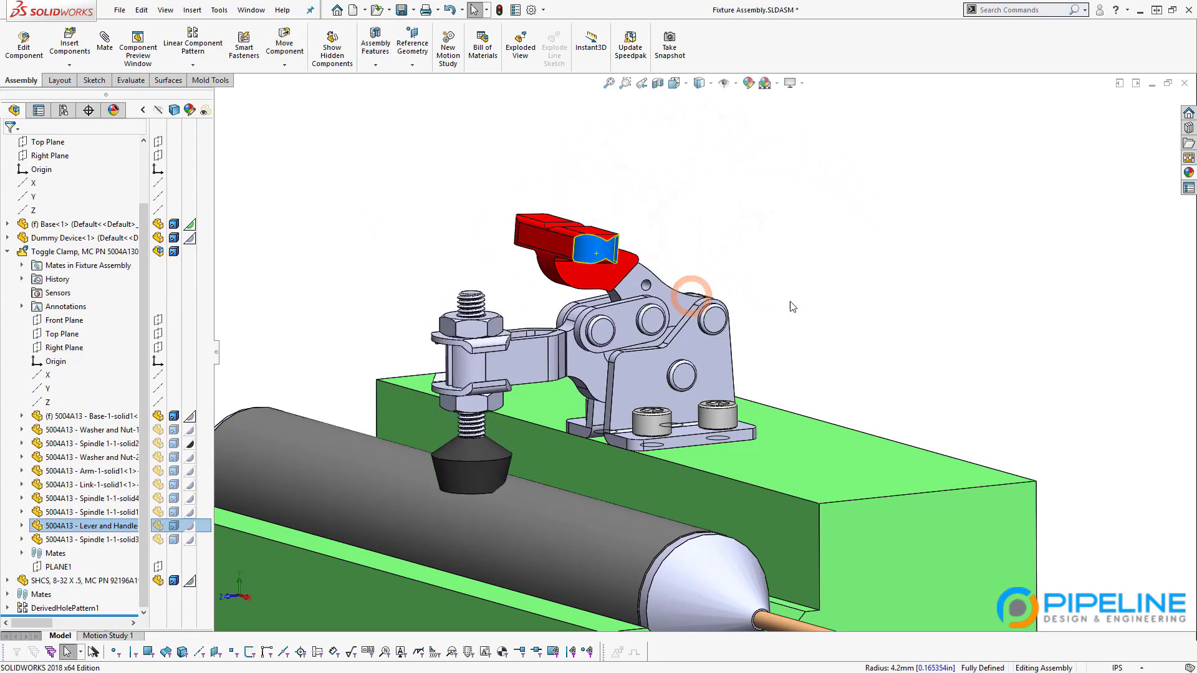
pyautogui.click(864, 319)
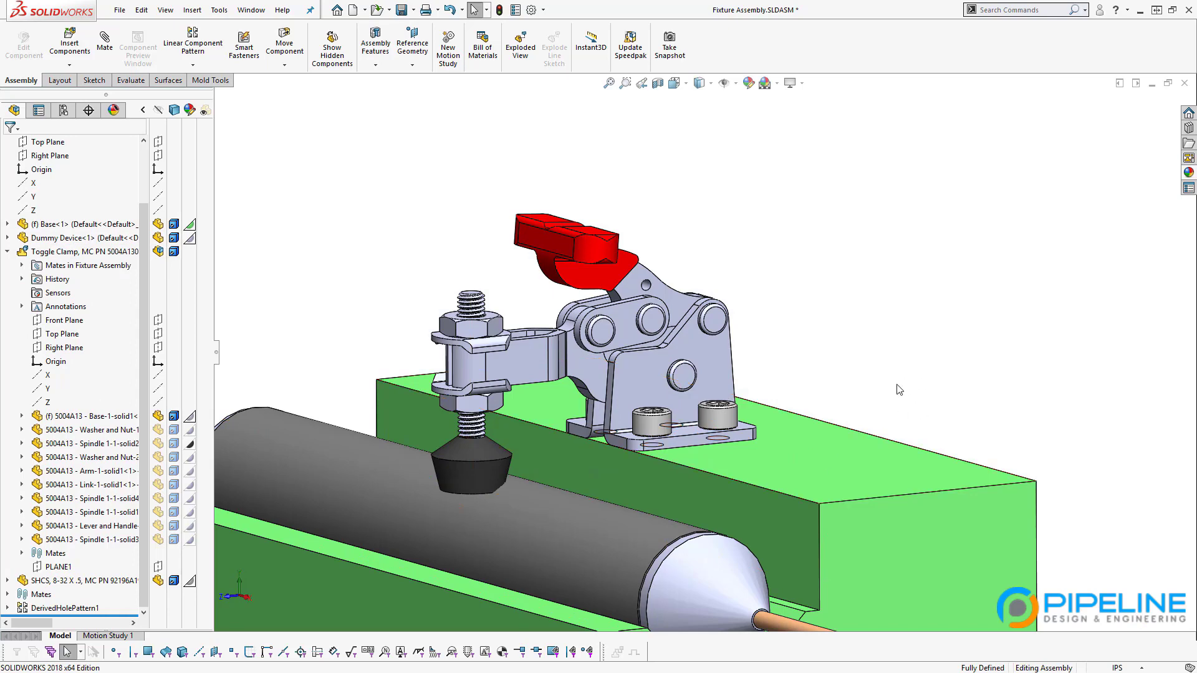
pyautogui.scroll(3, 634, 465)
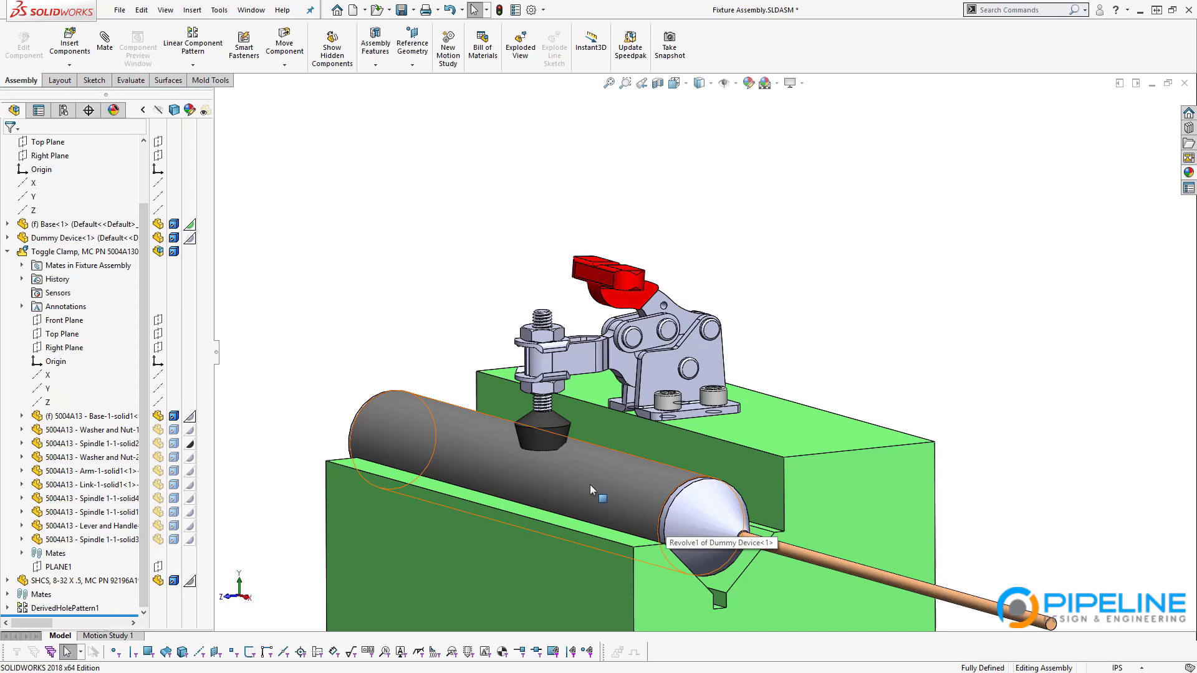
# Step: Swing the clamp arm and spindle upright, then push the clamp lever further down
pyautogui.moveTo(758, 477); pyautogui.dragTo(696, 460, button='middle')
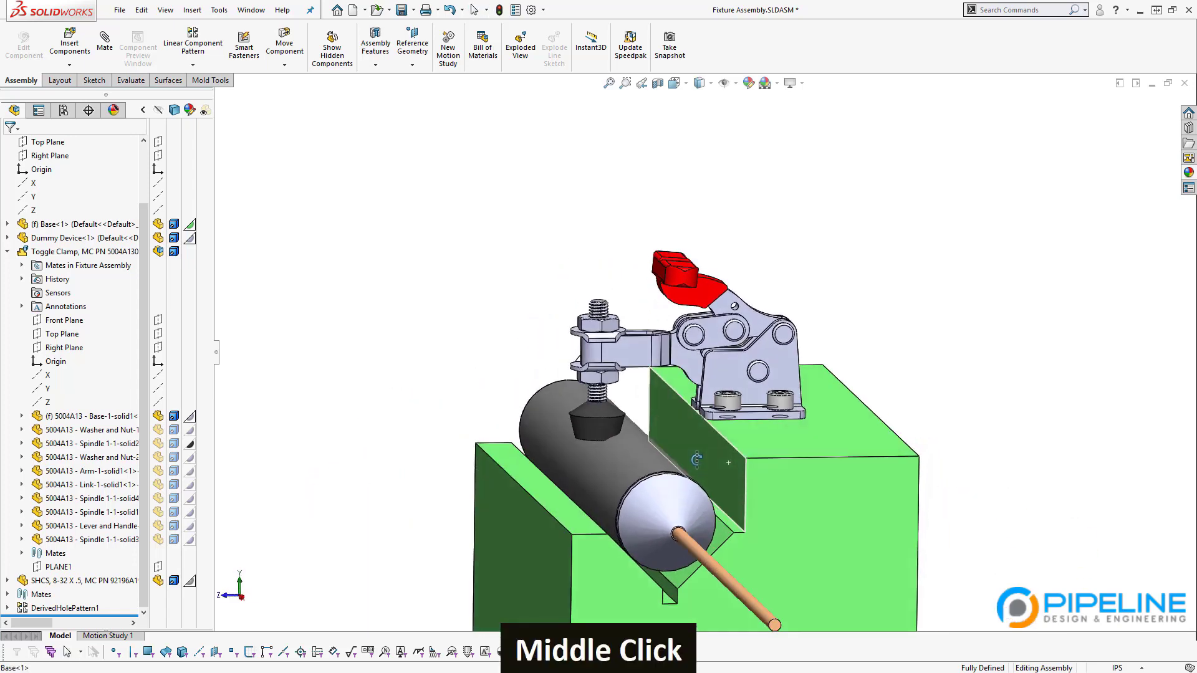
pyautogui.moveTo(679, 275); pyautogui.dragTo(935, 375)
pyautogui.scroll(-1, 796, 521)
pyautogui.moveTo(798, 521); pyautogui.dragTo(810, 572, button='middle')
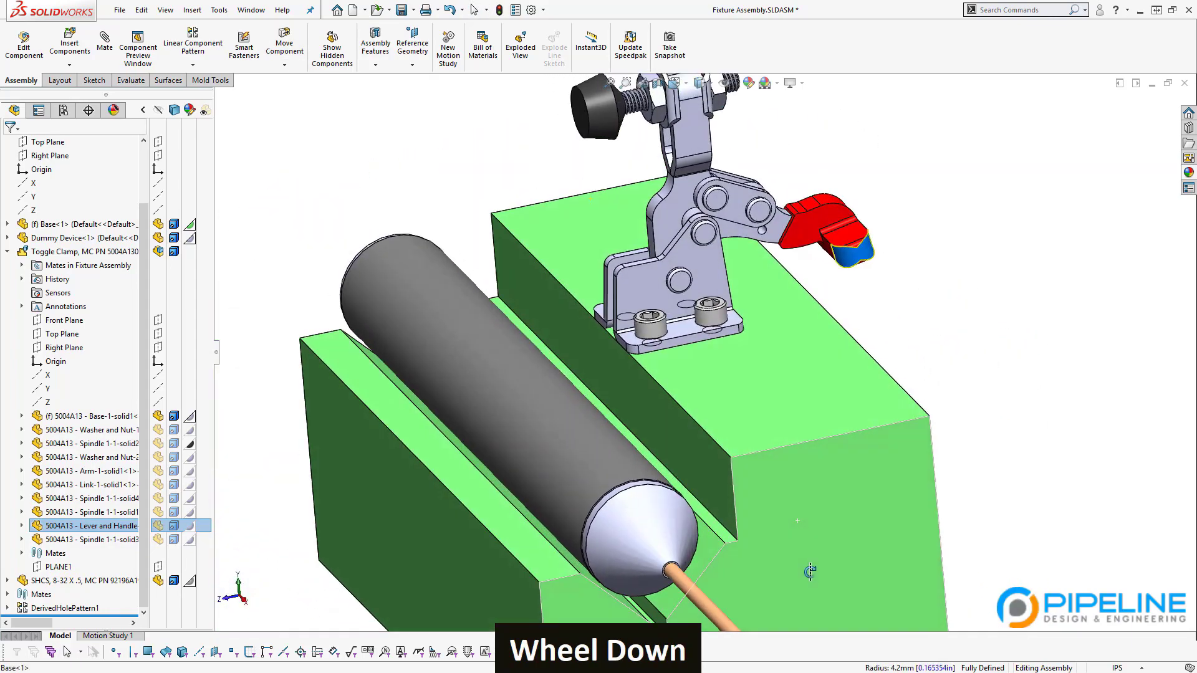
pyautogui.scroll(2, 770, 537)
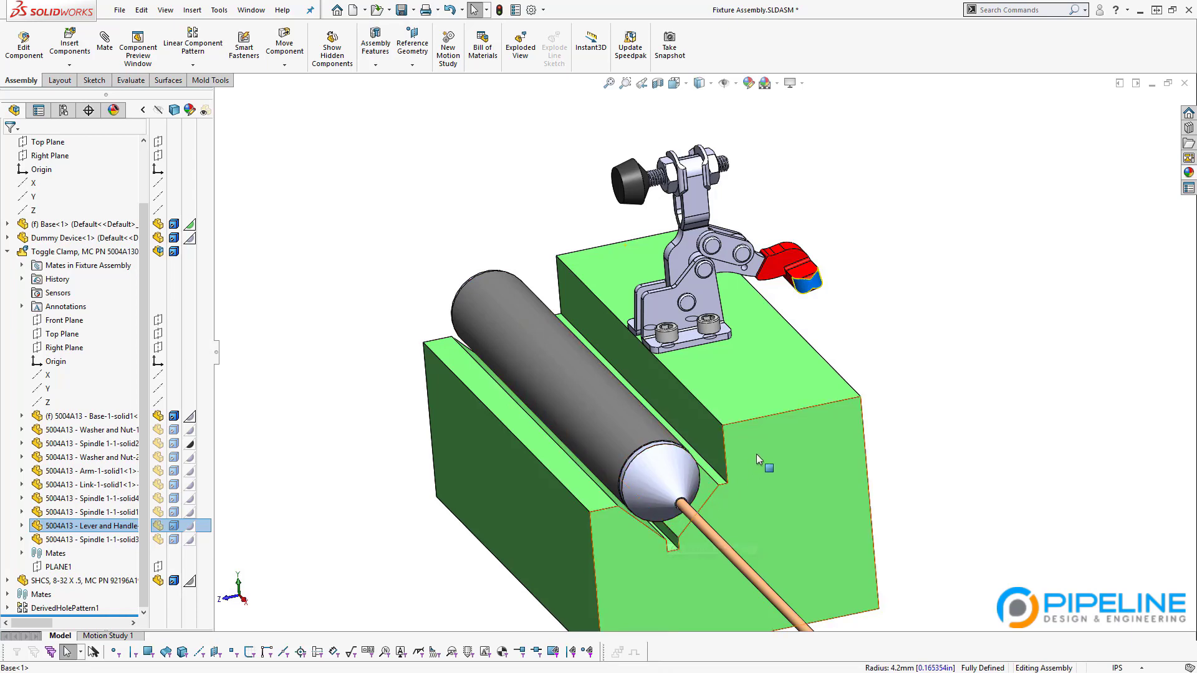
# Step: Pull the spindle down so the black clamp pad lowers back onto the cylinder
pyautogui.moveTo(669, 529); pyautogui.dragTo(576, 368, button='middle')
pyautogui.scroll(-3, 723, 413)
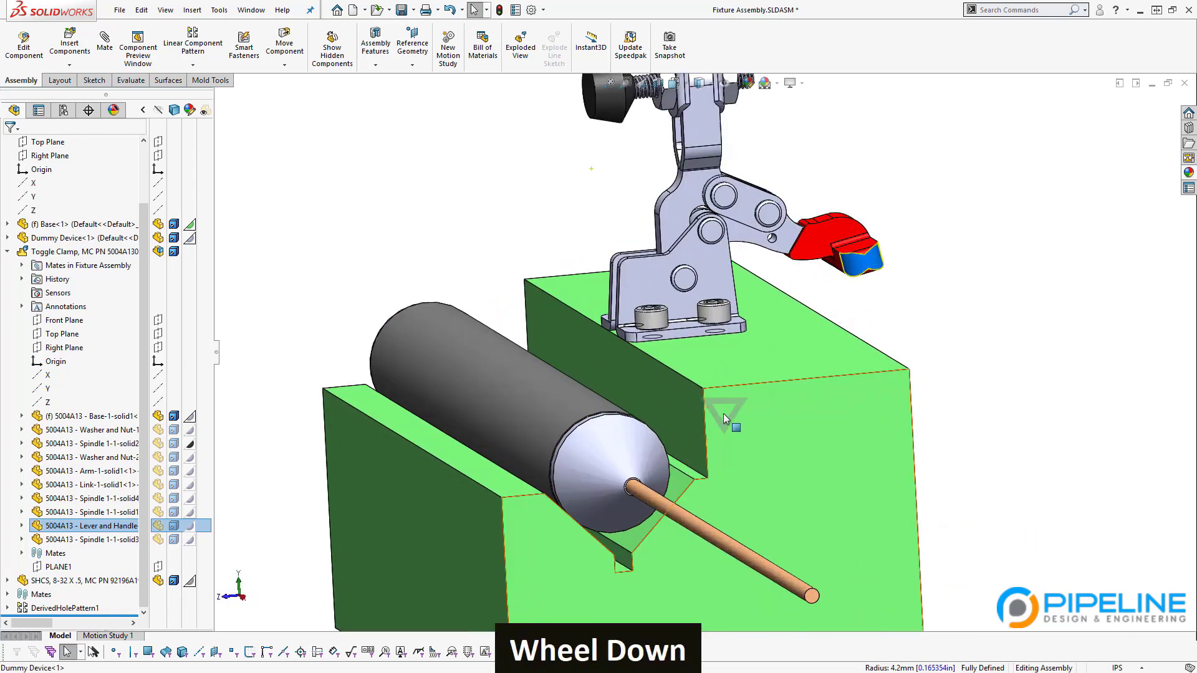
pyautogui.moveTo(634, 399)
pyautogui.mouseDown(button='middle')
pyautogui.moveTo(598, 375)
pyautogui.moveTo(608, 405)
pyautogui.moveTo(645, 412)
pyautogui.moveTo(630, 412)
pyautogui.mouseUp(button='middle')
pyautogui.moveTo(785, 484); pyautogui.dragTo(412, 383, button='middle')
pyautogui.scroll(3, 675, 427)
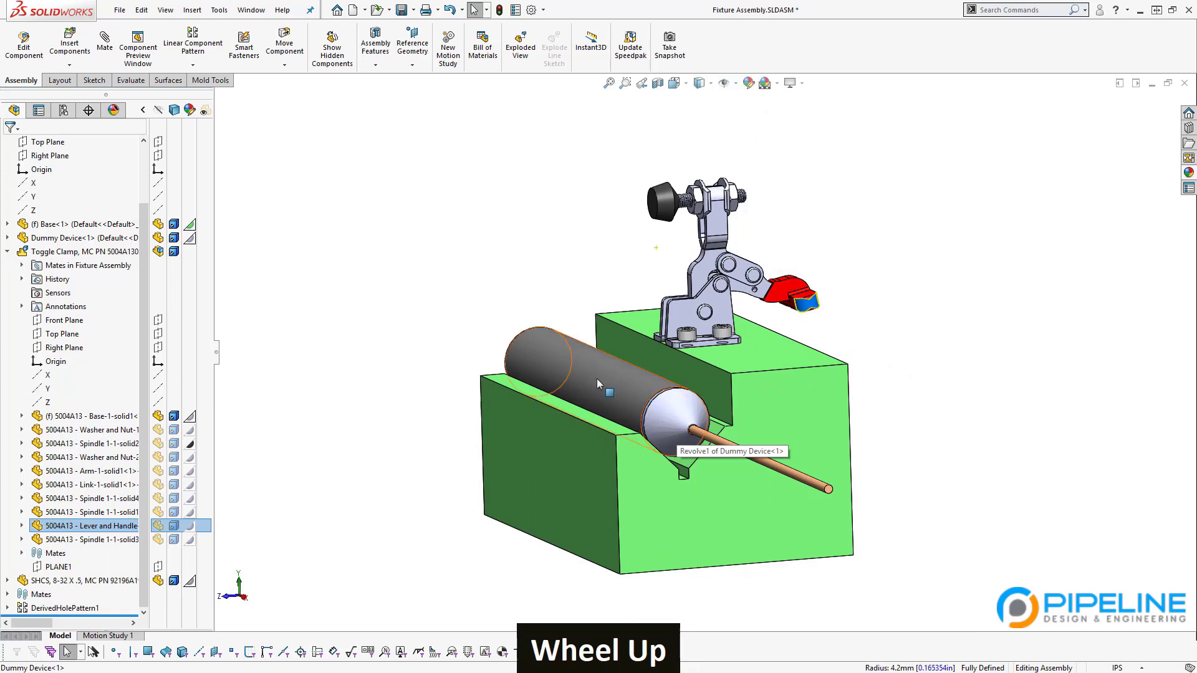
pyautogui.moveTo(593, 379); pyautogui.dragTo(648, 376, button='middle')
pyautogui.scroll(-3, 652, 376)
pyautogui.scroll(-1, 652, 376)
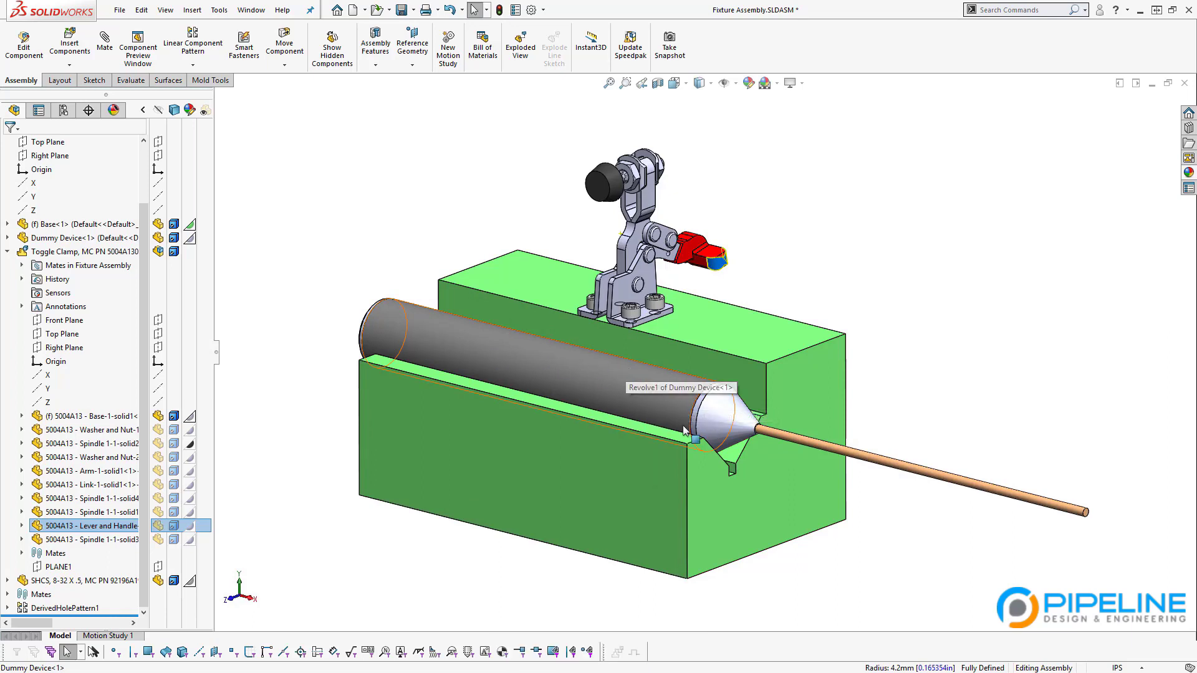
pyautogui.click(614, 185)
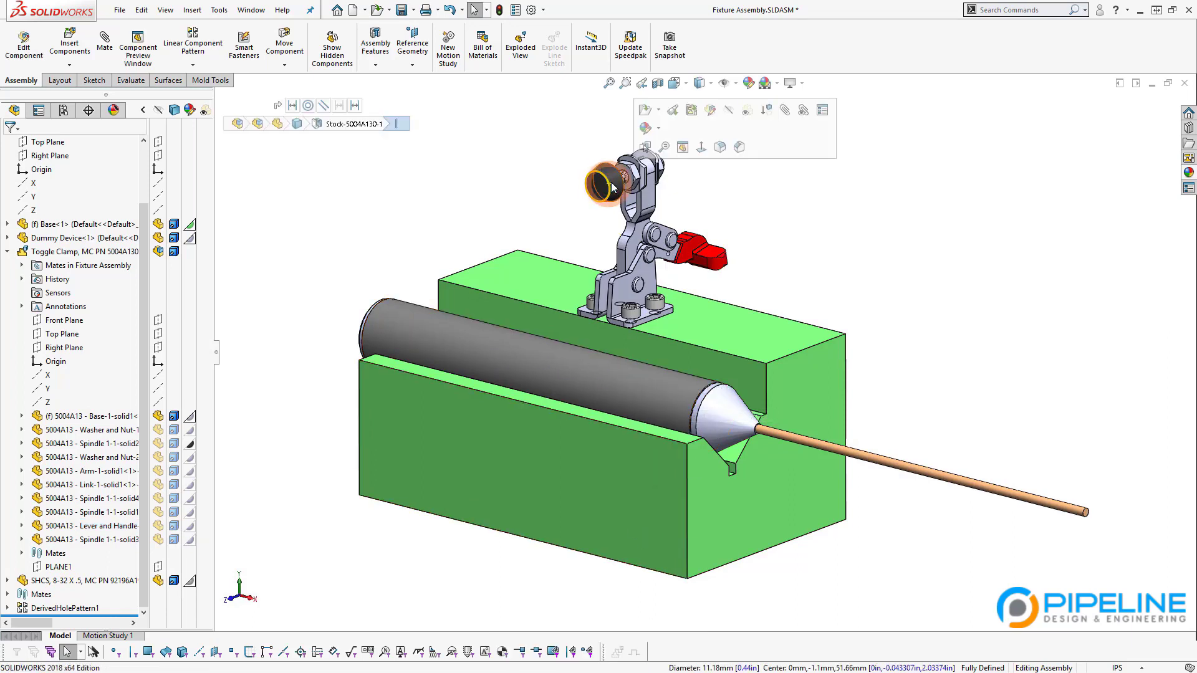
pyautogui.click(568, 176)
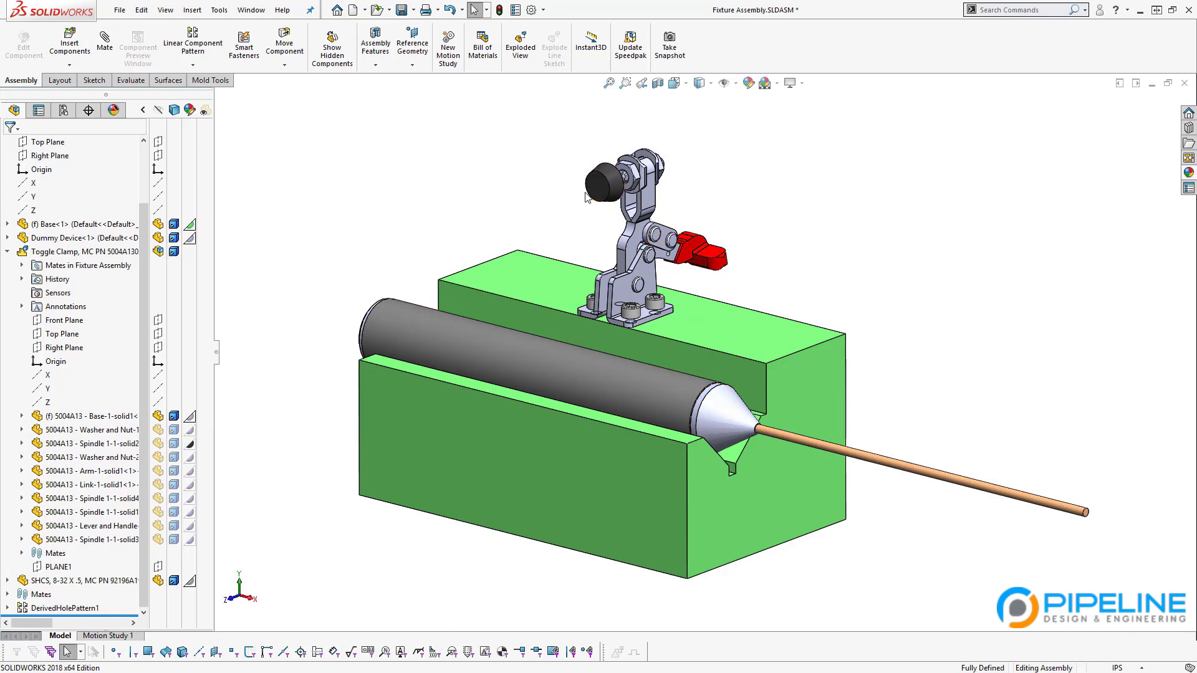
pyautogui.moveTo(600, 187); pyautogui.dragTo(551, 384)
pyautogui.moveTo(629, 410); pyautogui.dragTo(584, 381, button='middle')
pyautogui.click(861, 300)
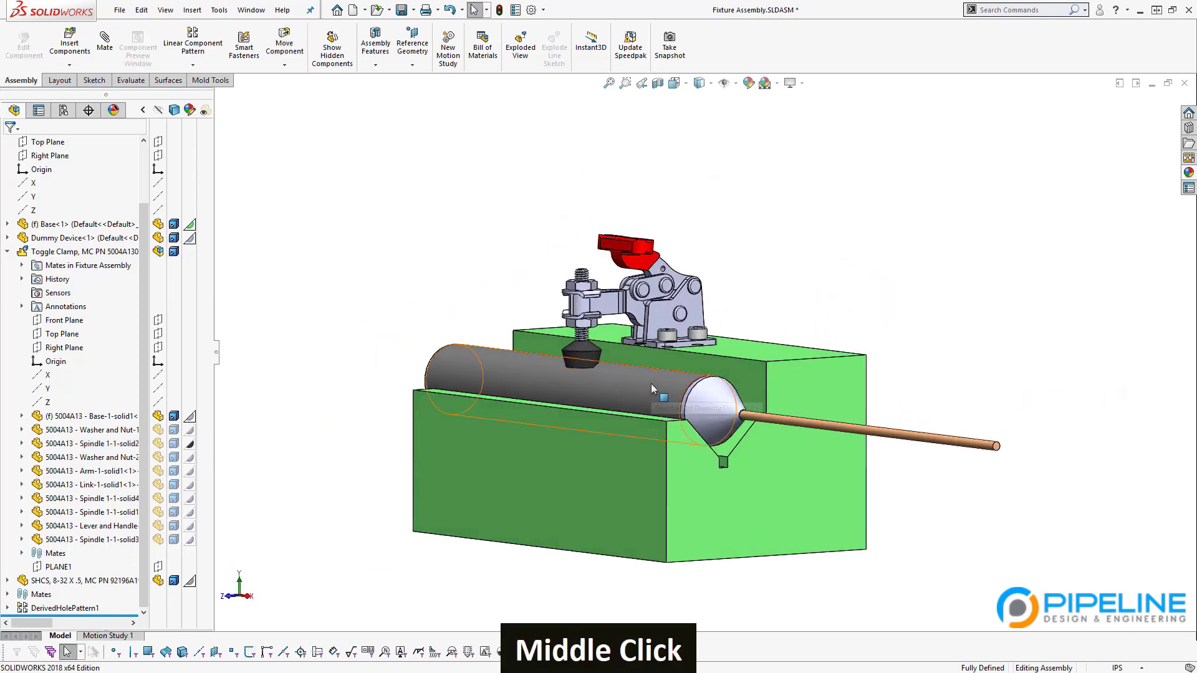
# Step: Collapse the Toggle Clamp parts list and raise and lower the red lever from a side view
pyautogui.click(7, 252)
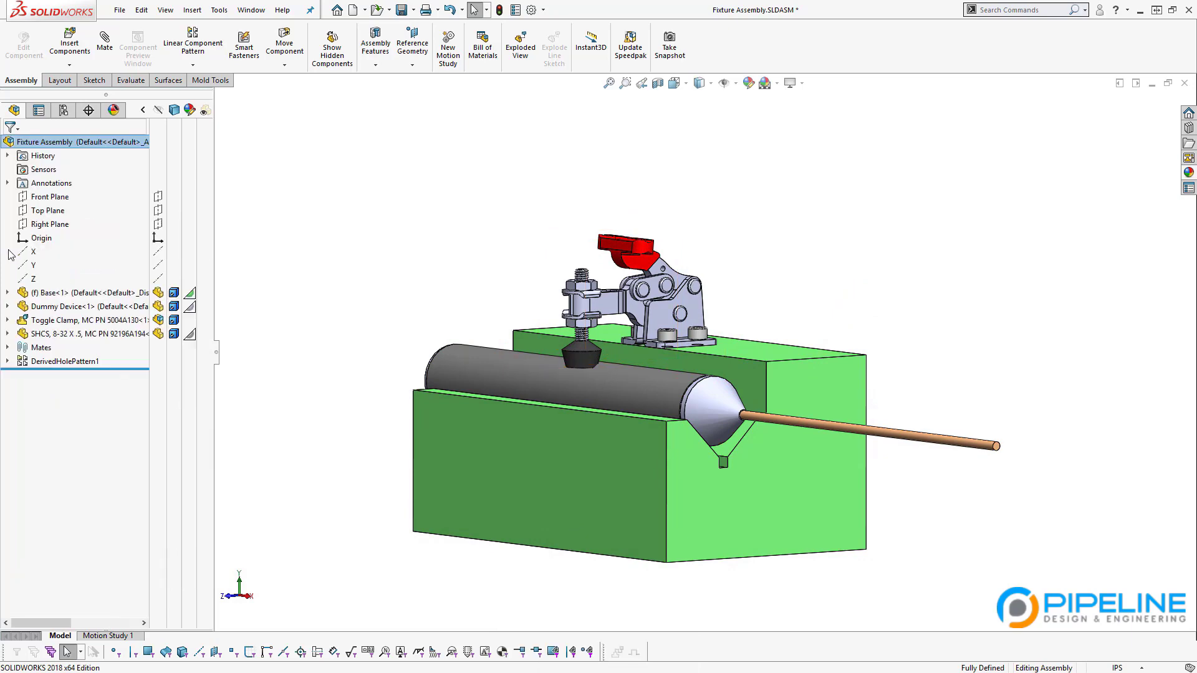
pyautogui.moveTo(650, 338); pyautogui.dragTo(712, 359, button='middle')
pyautogui.scroll(-3, 712, 356)
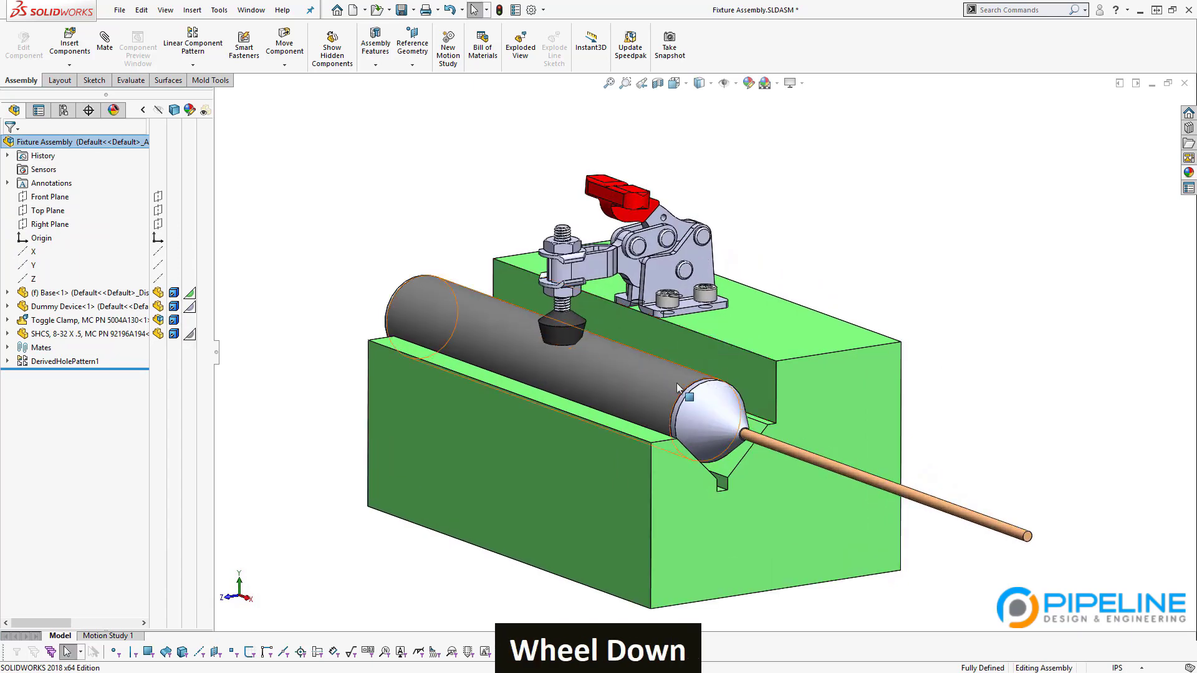
pyautogui.moveTo(631, 203); pyautogui.dragTo(688, 223)
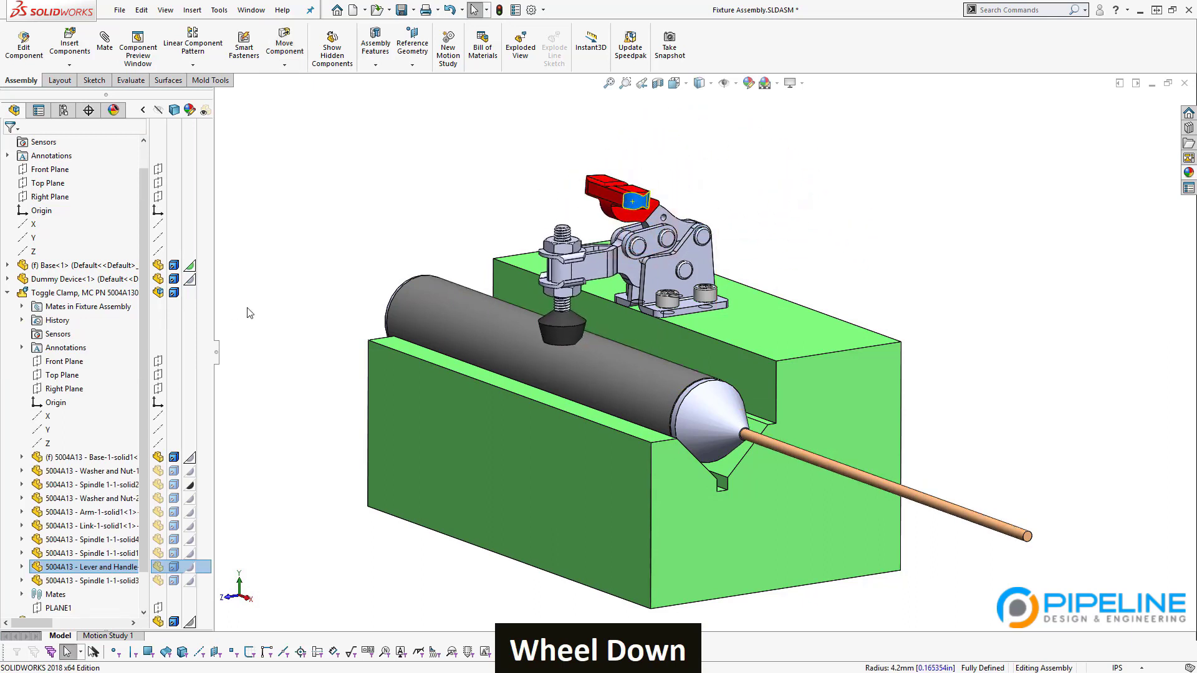
# Step: Make the Toggle Clamp subassembly flexible within the fixture
pyautogui.doubleClick(81, 293)
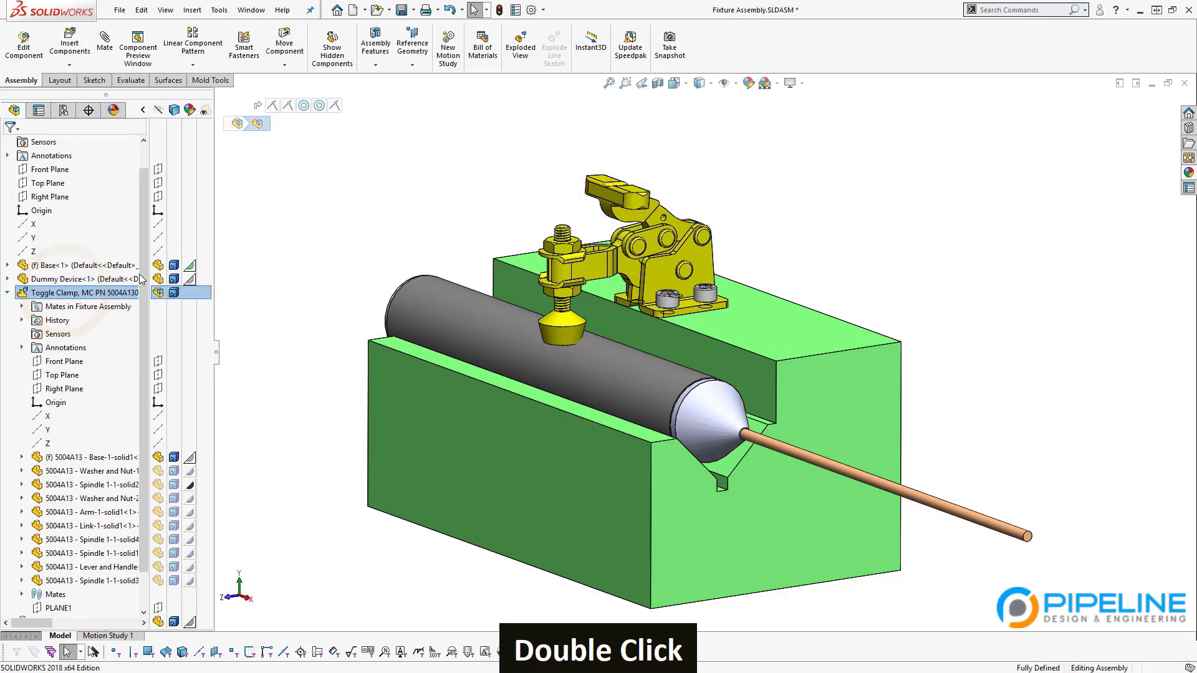
pyautogui.click(34, 293)
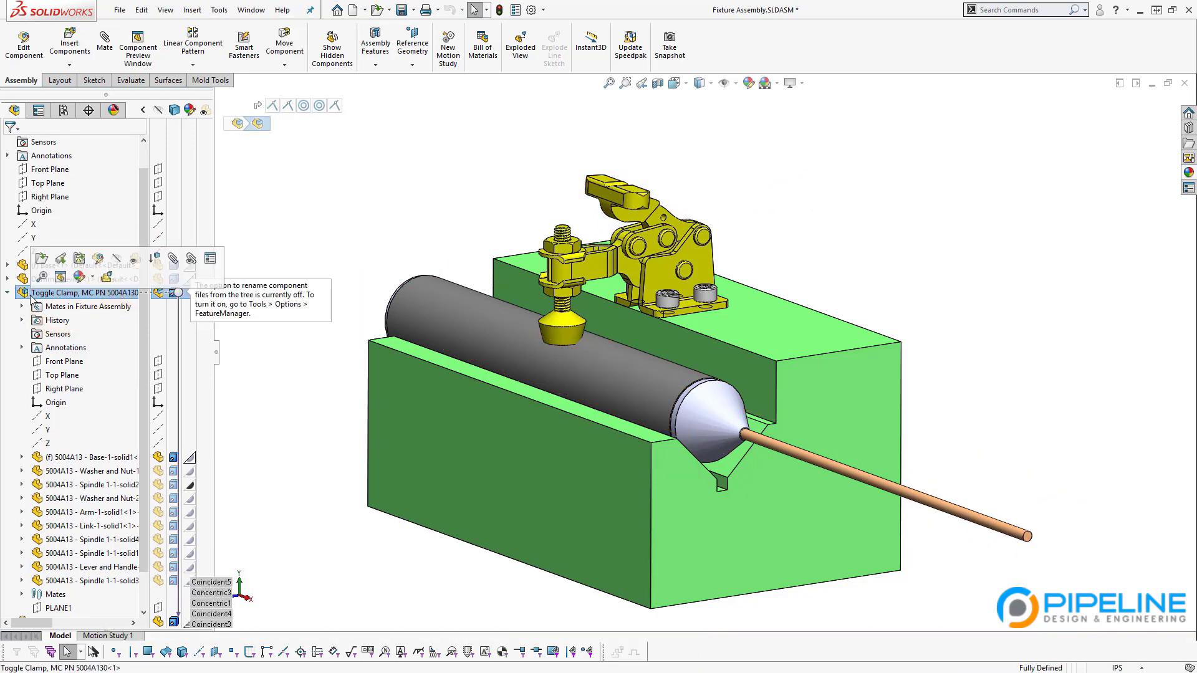
pyautogui.click(107, 278)
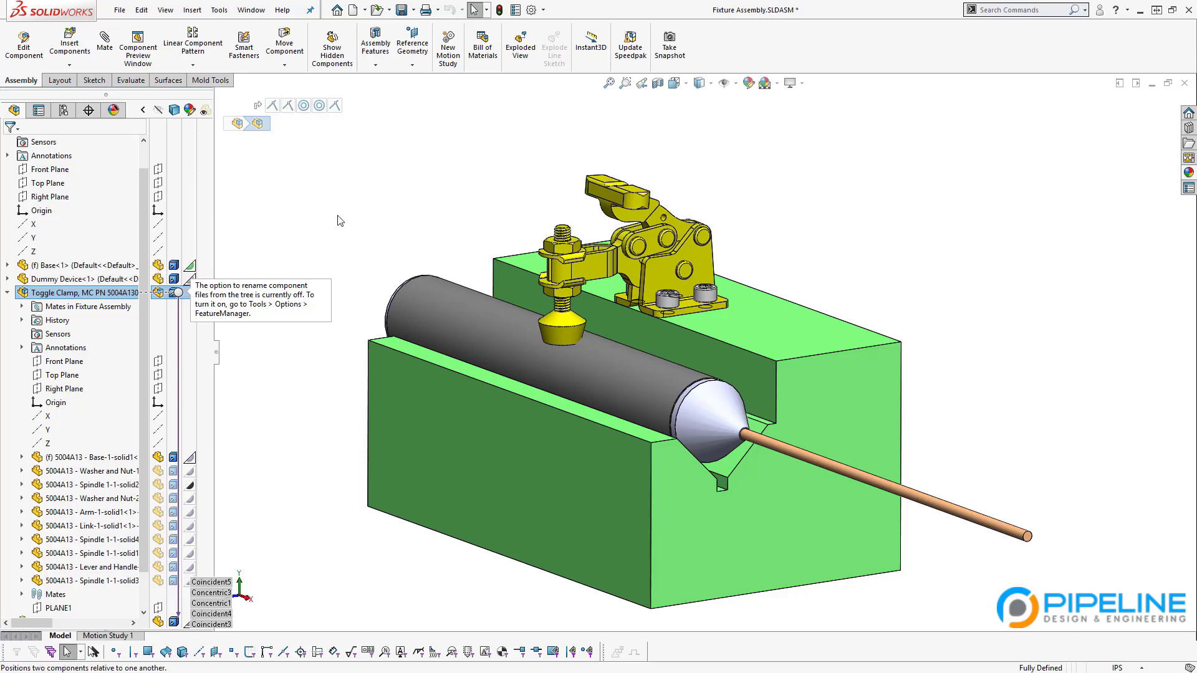
pyautogui.click(337, 216)
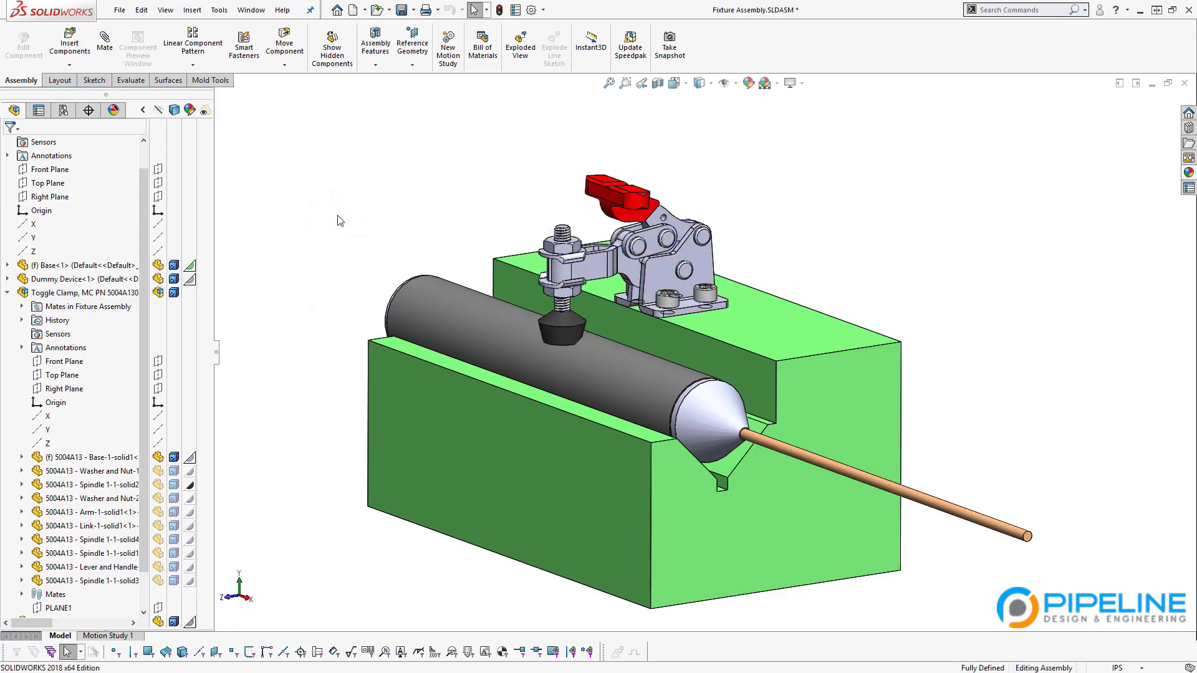
# Step: Test-drag the red handle, then open the Toggle Clamp subassembly 5004A130.sldasm in its own window
pyautogui.moveTo(604, 200); pyautogui.dragTo(462, 206)
pyautogui.click(460, 226)
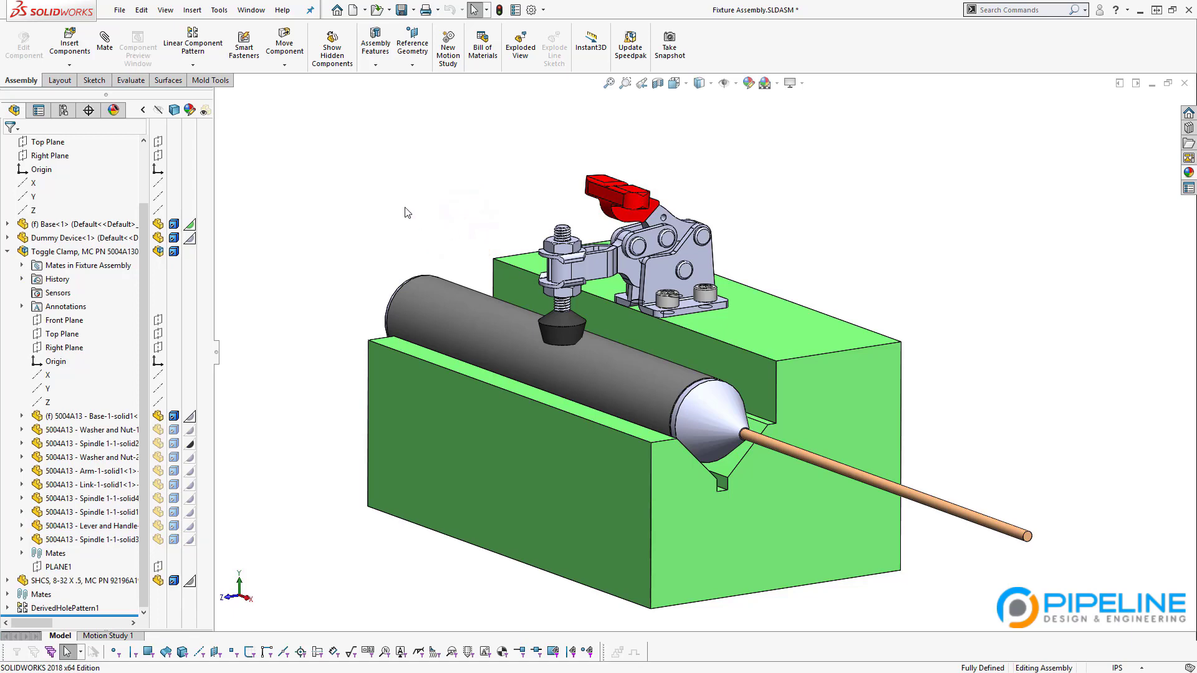
pyautogui.click(81, 253)
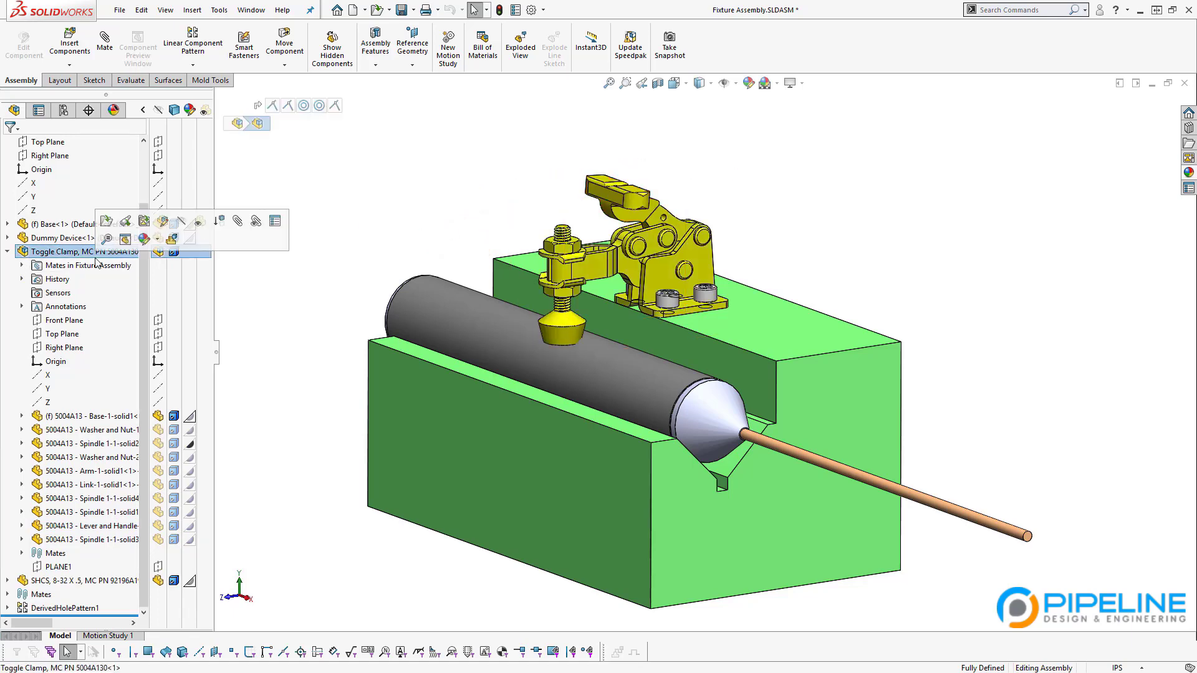
pyautogui.click(107, 226)
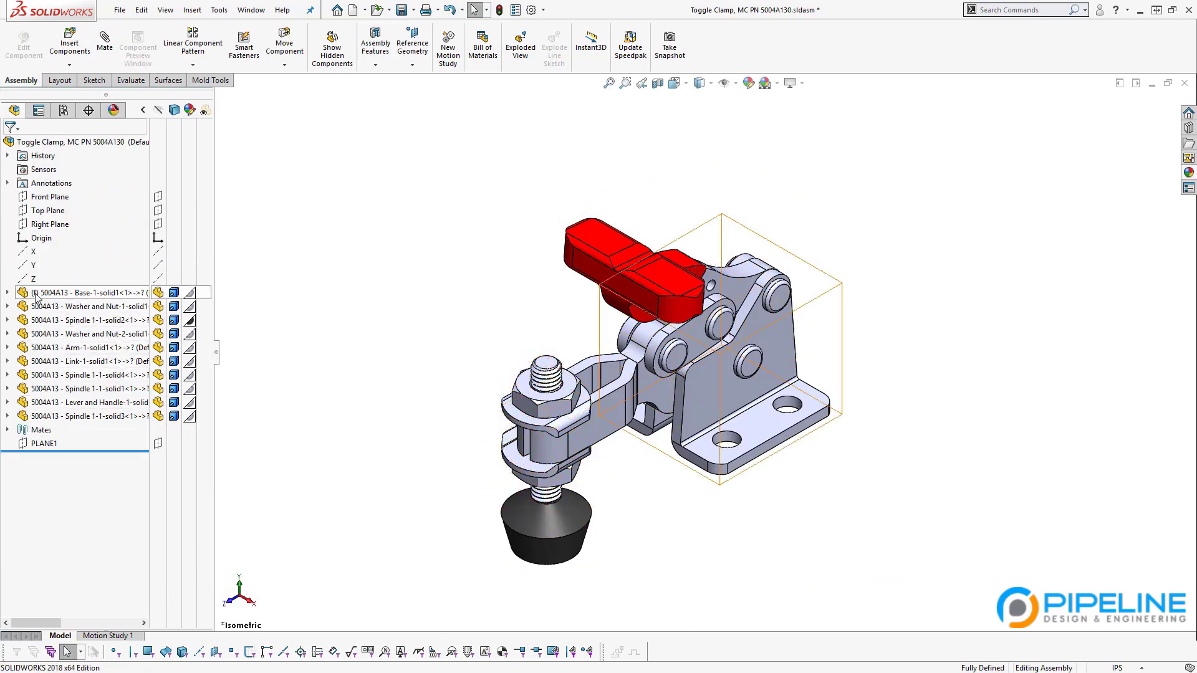
# Step: Swing the red handle up and back down to move the clamp arm and spindle
pyautogui.moveTo(609, 286); pyautogui.dragTo(564, 214)
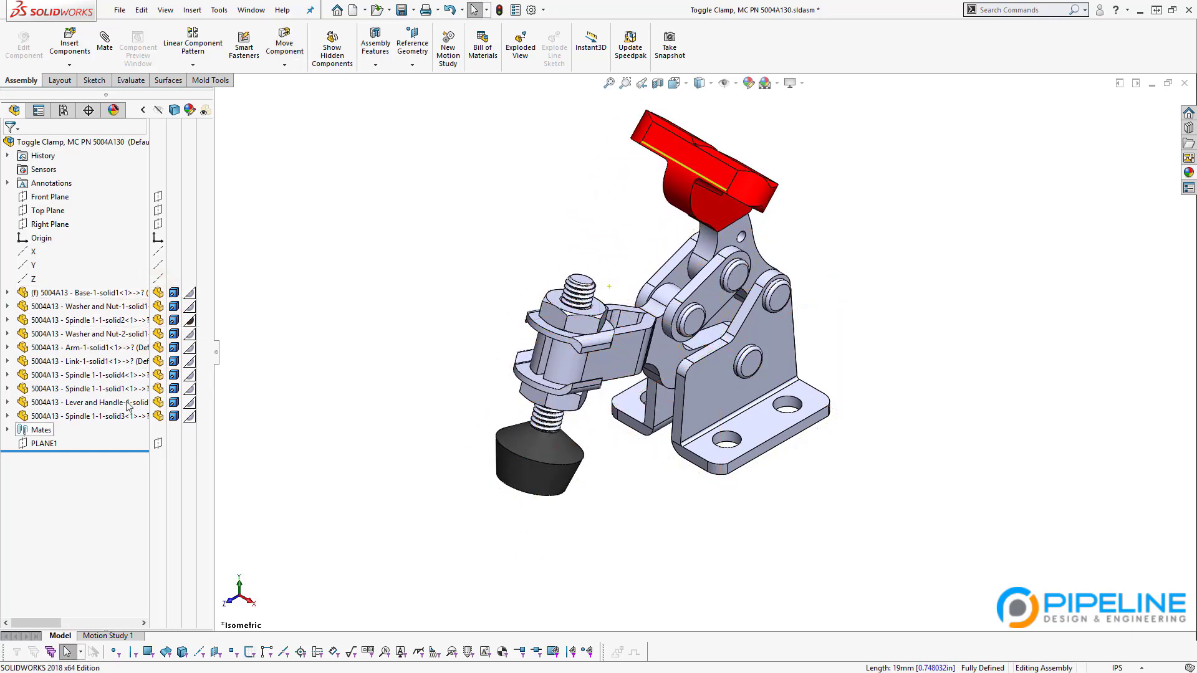
pyautogui.moveTo(690, 202); pyautogui.dragTo(714, 323)
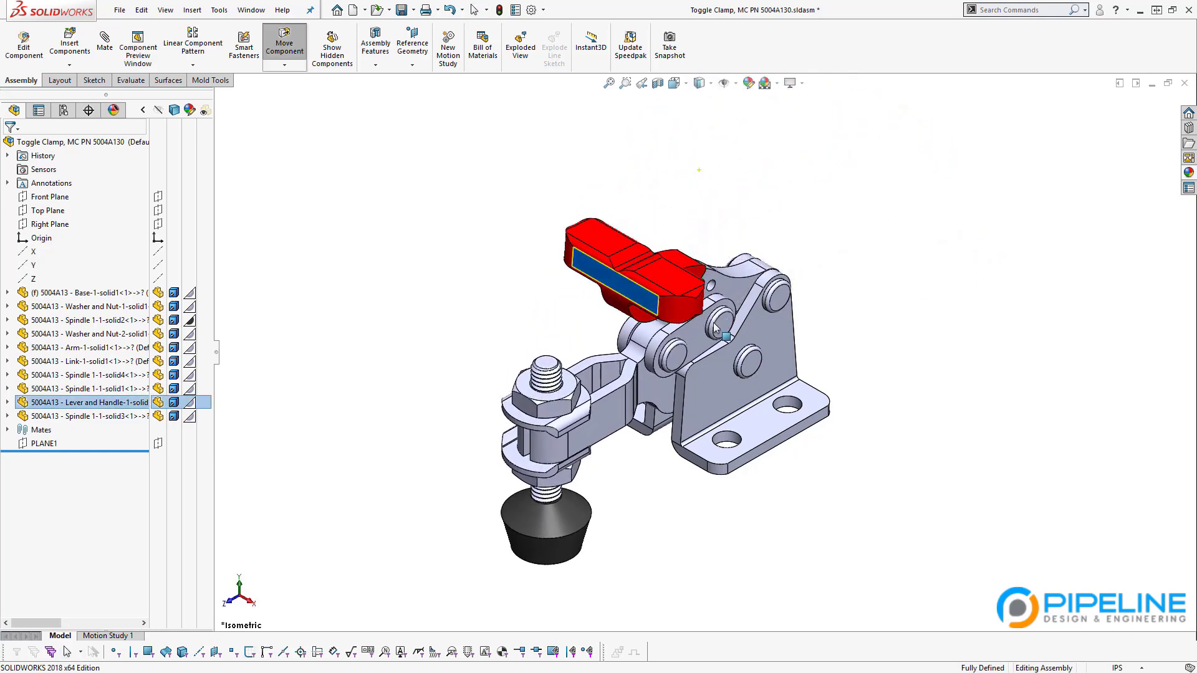
pyautogui.moveTo(545, 432); pyautogui.dragTo(530, 462, button='middle')
pyautogui.click(526, 265)
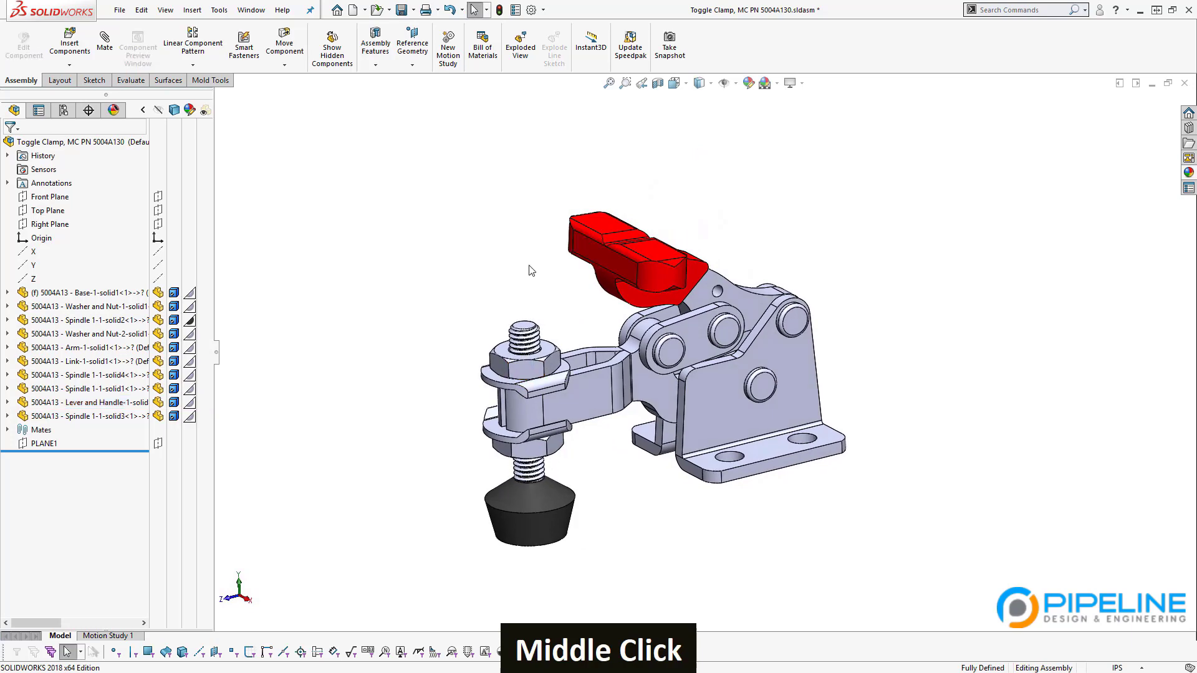
# Step: Expand the clamp's Mates folder to list Width1, LimitAngle1, Distance1, Distance3 and suppressed Distance2
pyautogui.moveTo(646, 332); pyautogui.dragTo(647, 301, button='middle')
pyautogui.scroll(-2, 805, 330)
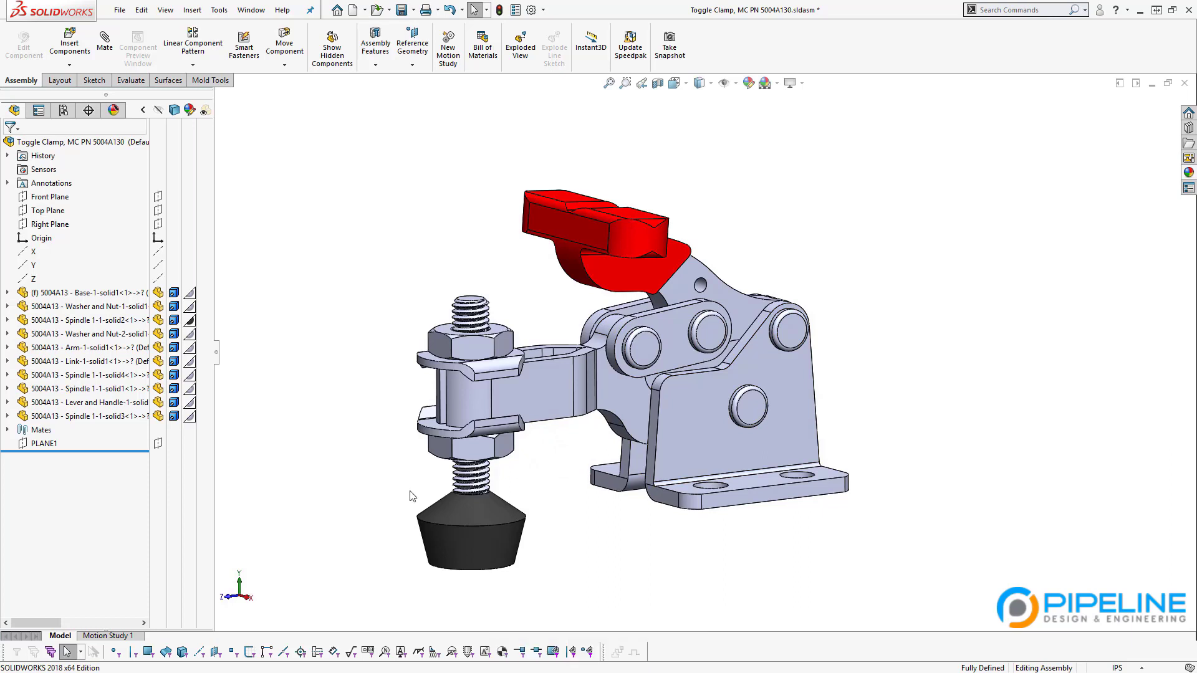
pyautogui.click(362, 409)
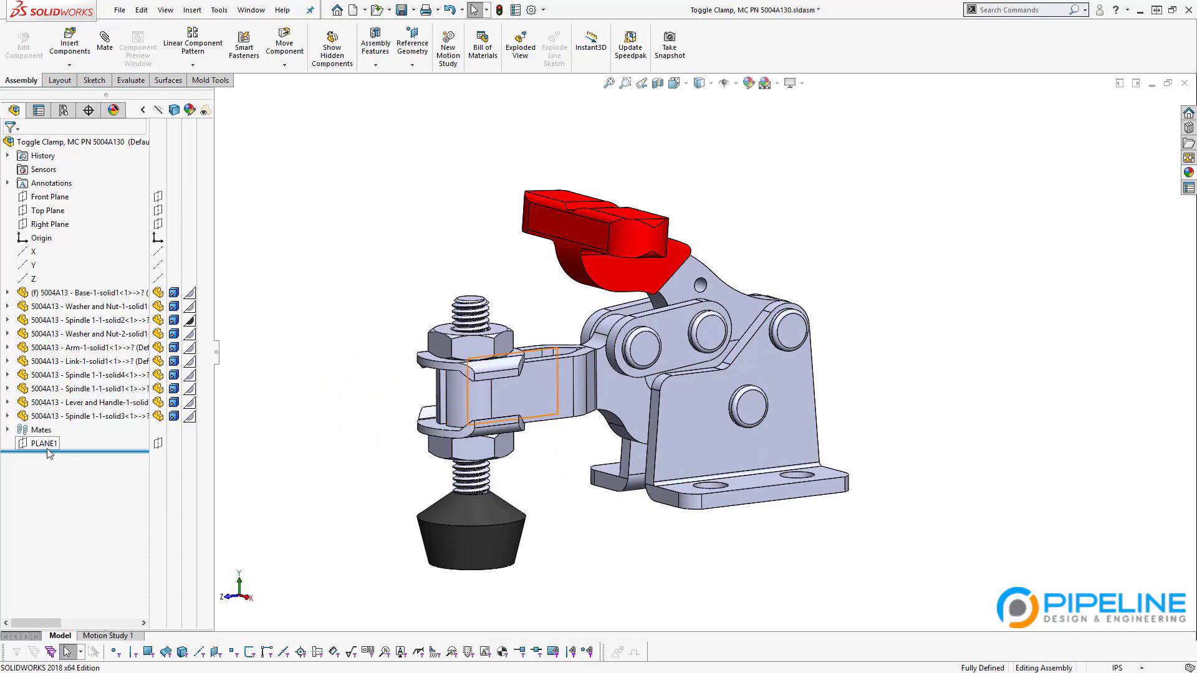
pyautogui.click(7, 430)
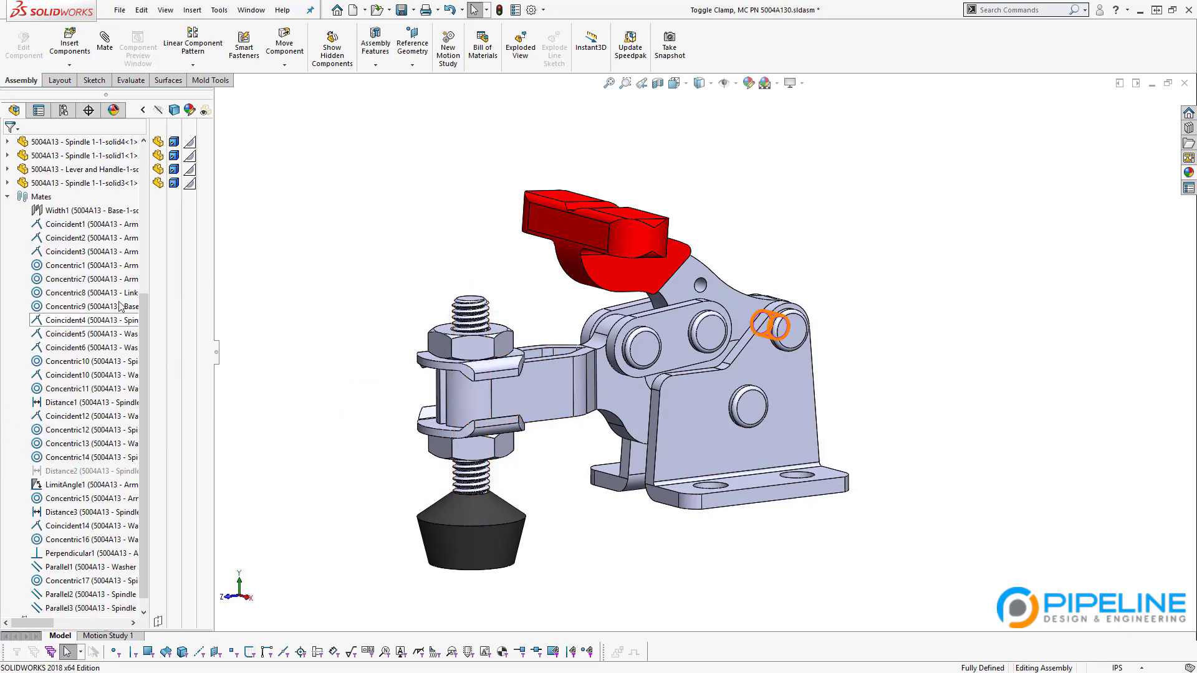
# Step: Rotate the red lever upward to raise the arm, then swing it over to lower it
pyautogui.scroll(-1, 49, 426)
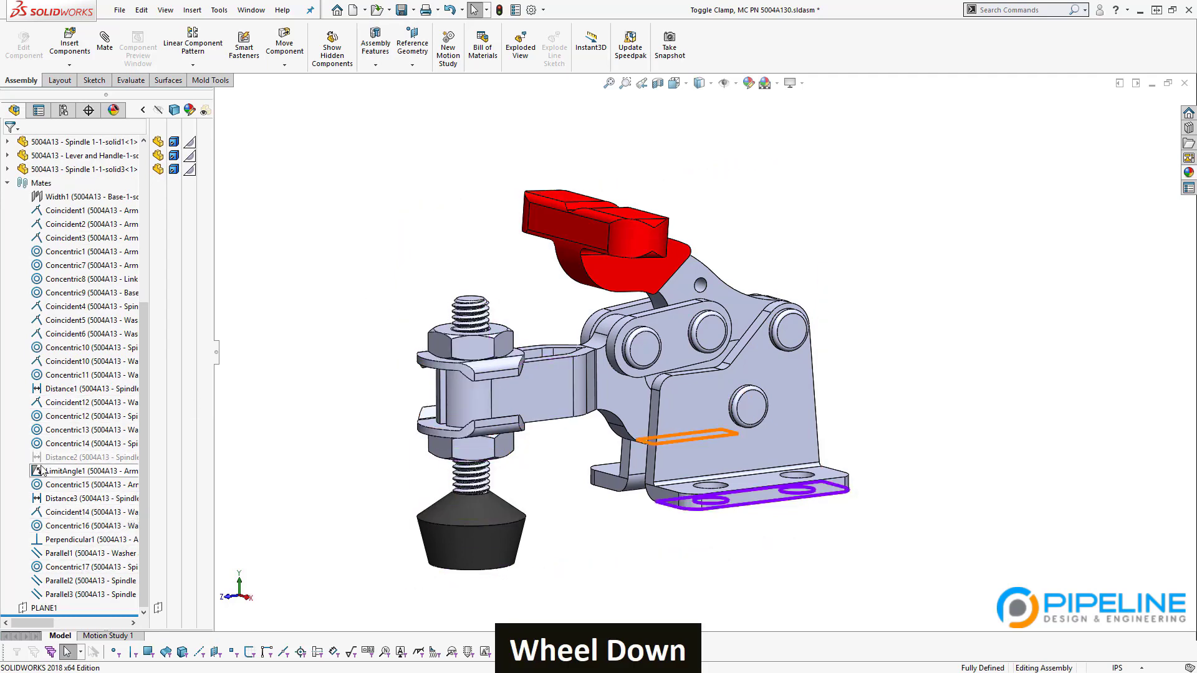
pyautogui.moveTo(619, 192); pyautogui.dragTo(961, 375)
pyautogui.moveTo(958, 312); pyautogui.dragTo(664, 269)
pyautogui.press('Escape')
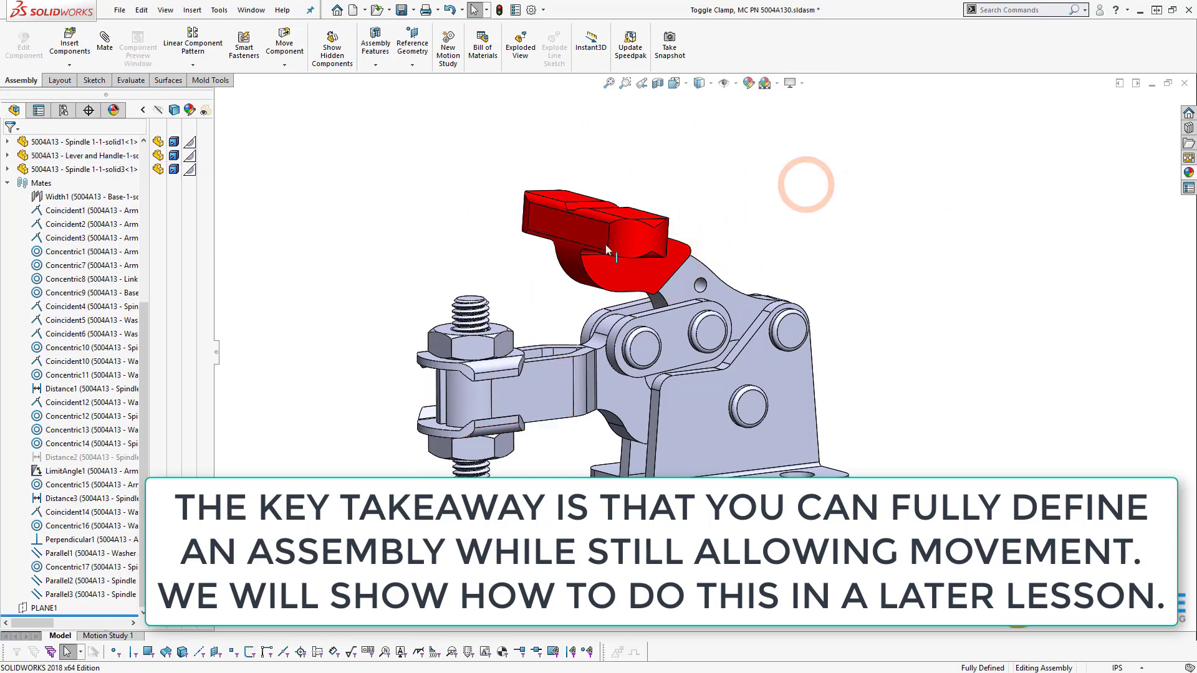
# Step: Swing the lever down over the spindle and back, then collapse the Mates list
pyautogui.click(570, 239)
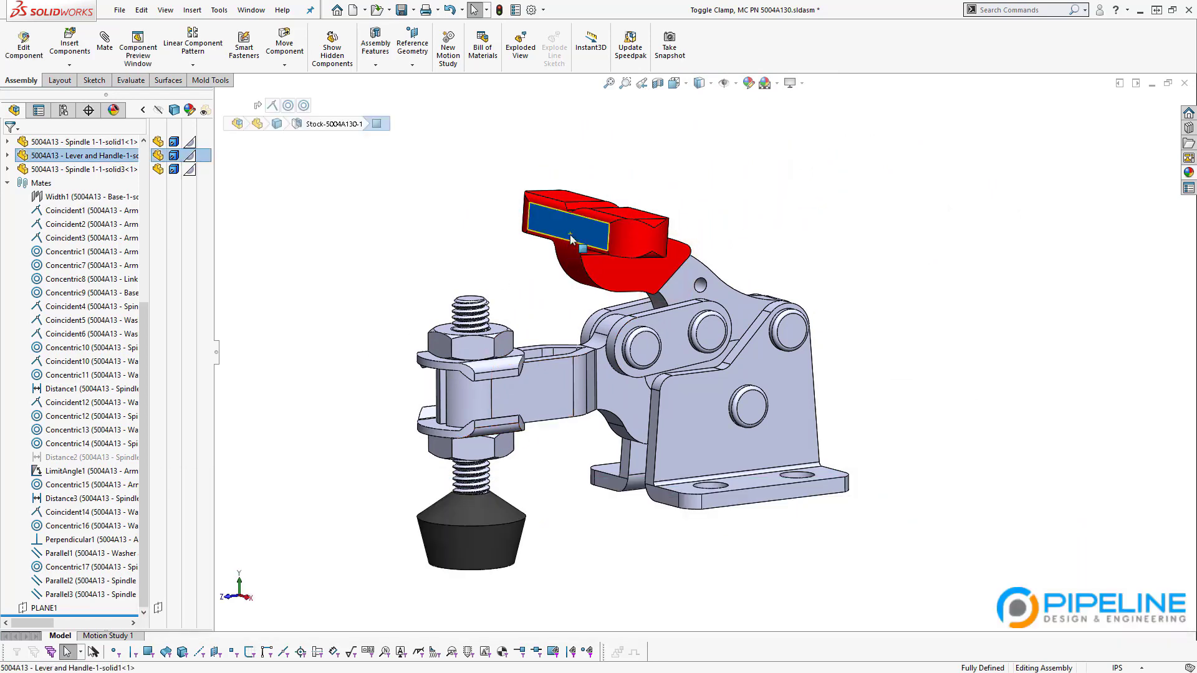
pyautogui.moveTo(571, 243); pyautogui.dragTo(387, 342)
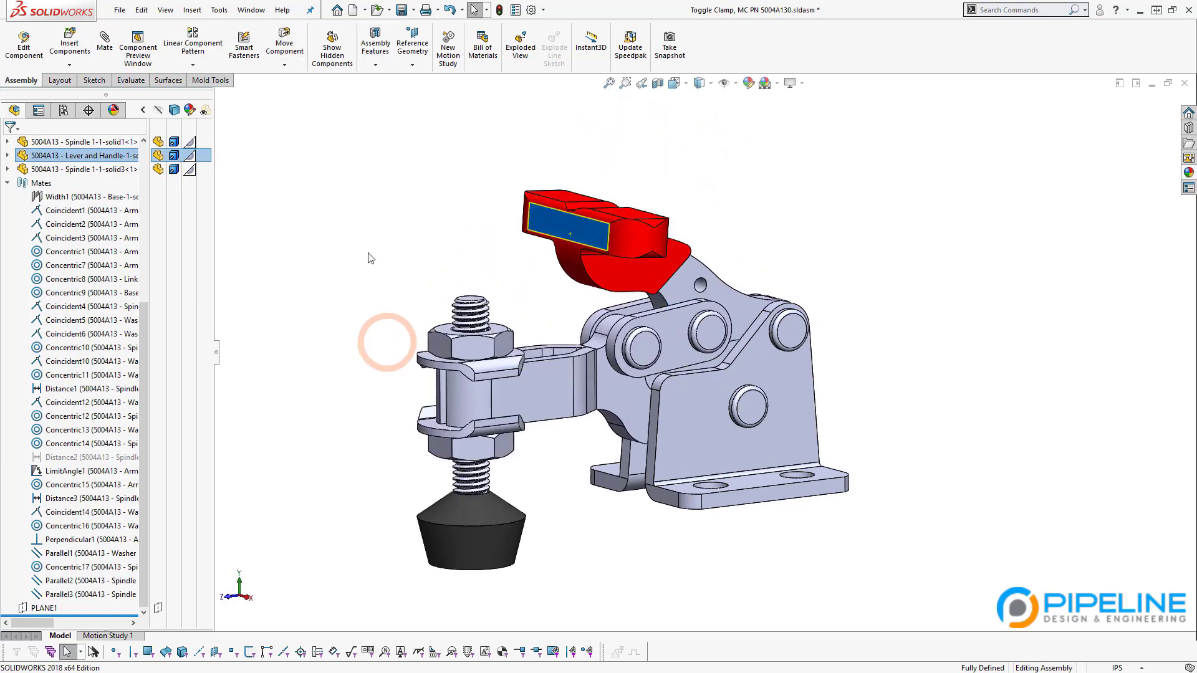
pyautogui.click(505, 268)
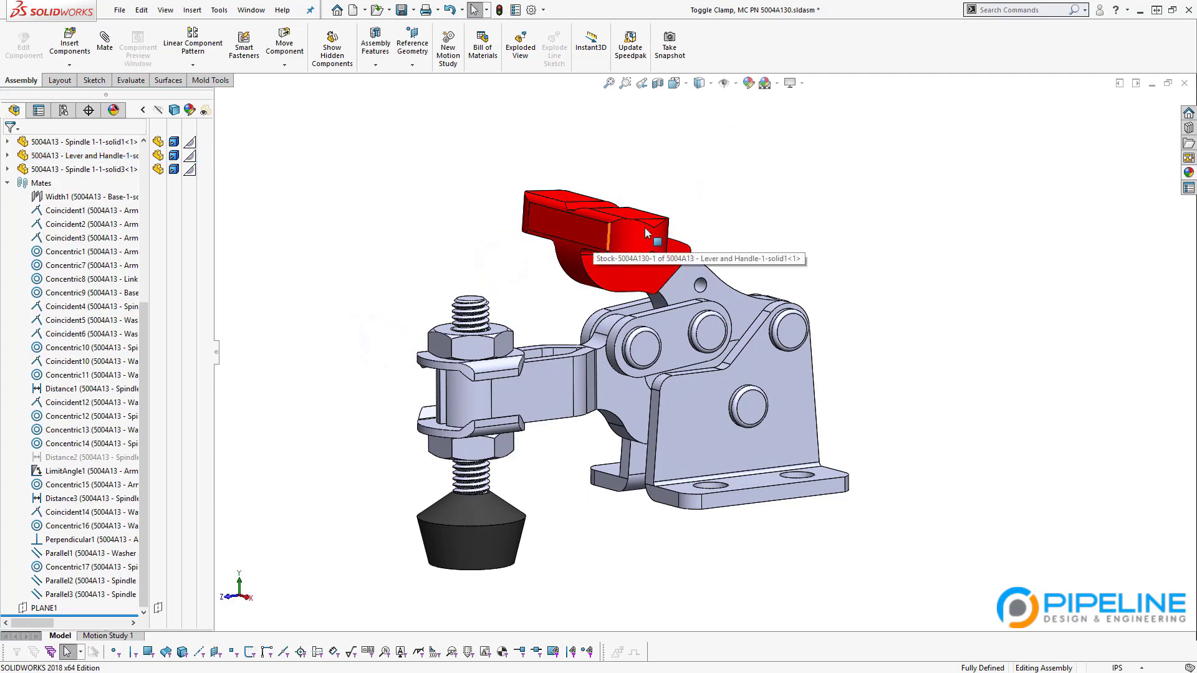
pyautogui.moveTo(640, 240); pyautogui.dragTo(368, 424)
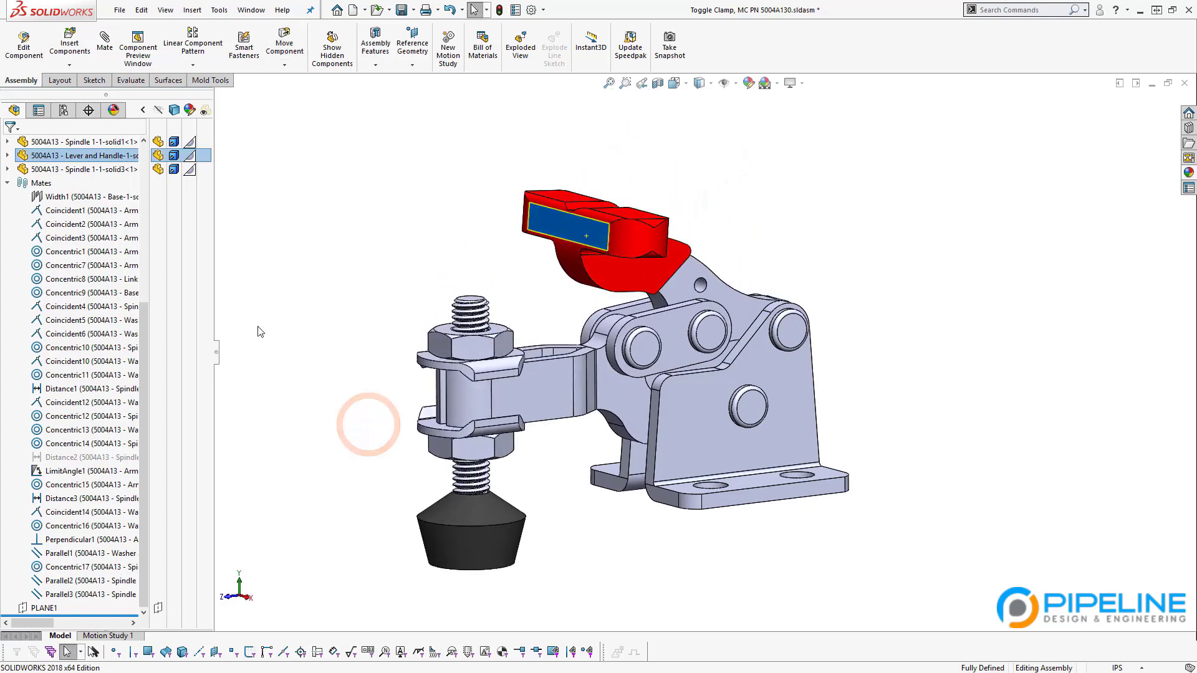
pyautogui.click(259, 321)
pyautogui.click(8, 183)
# Step: Swing the lever over to the right and return to Fixture Assembly.SLDASM
pyautogui.moveTo(572, 240); pyautogui.dragTo(666, 242)
pyautogui.click(278, 347)
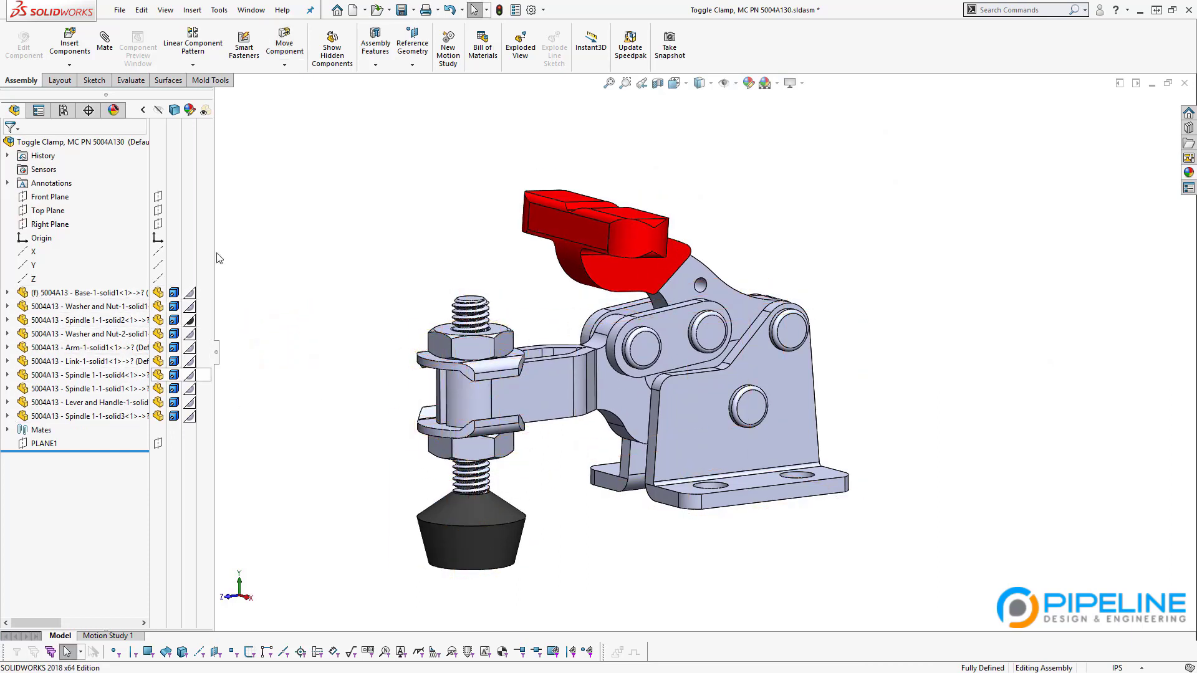
pyautogui.click(296, 360)
pyautogui.hotkey('ctrl', 'Tab')
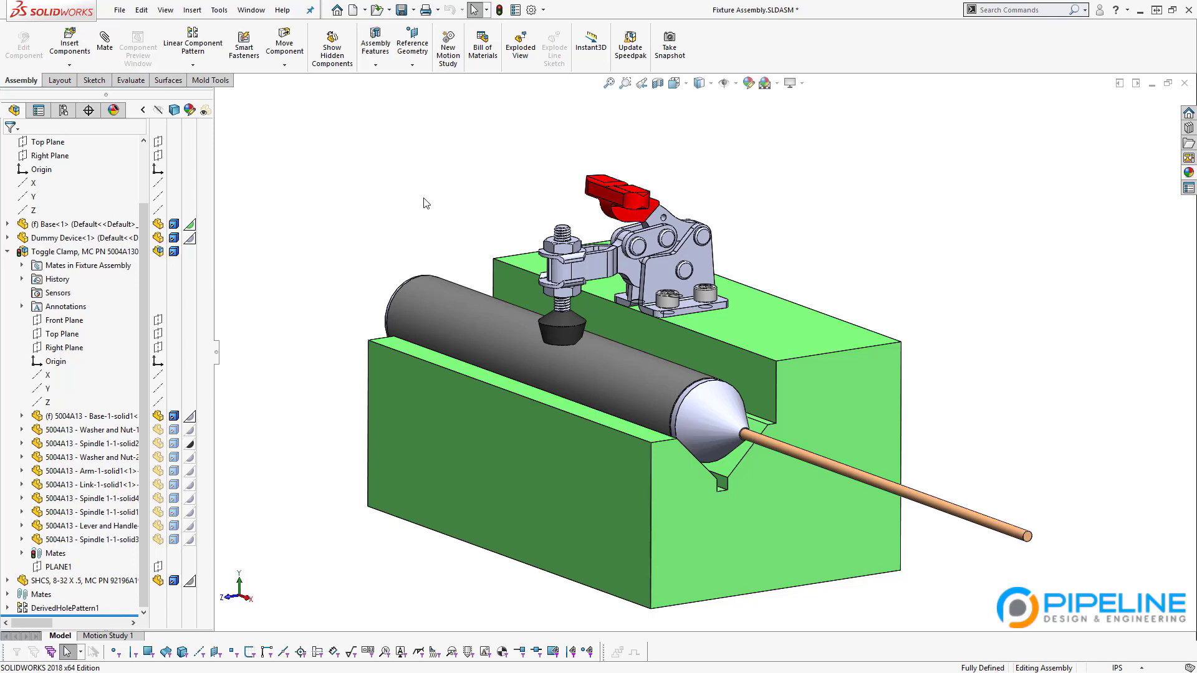
# Step: Inspect the clamp pad resting on the pipe up close, then collapse the Toggle Clamp node
pyautogui.moveTo(382, 352); pyautogui.dragTo(441, 410, button='middle')
pyautogui.scroll(-2, 767, 252)
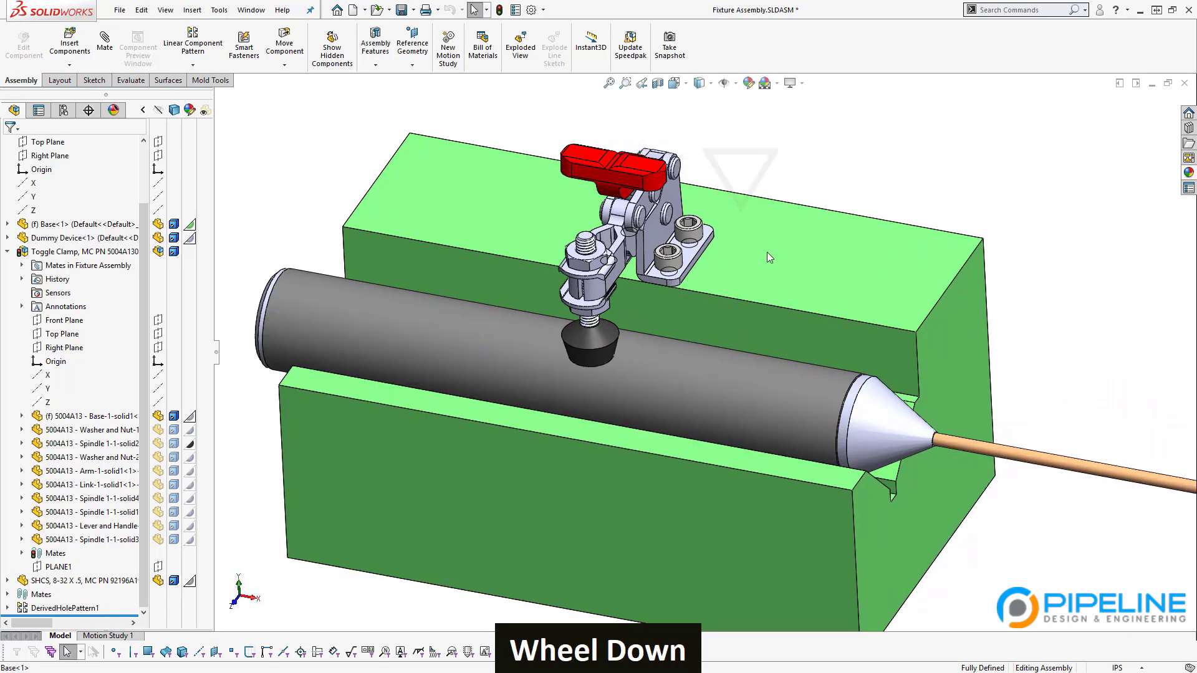
pyautogui.click(766, 251)
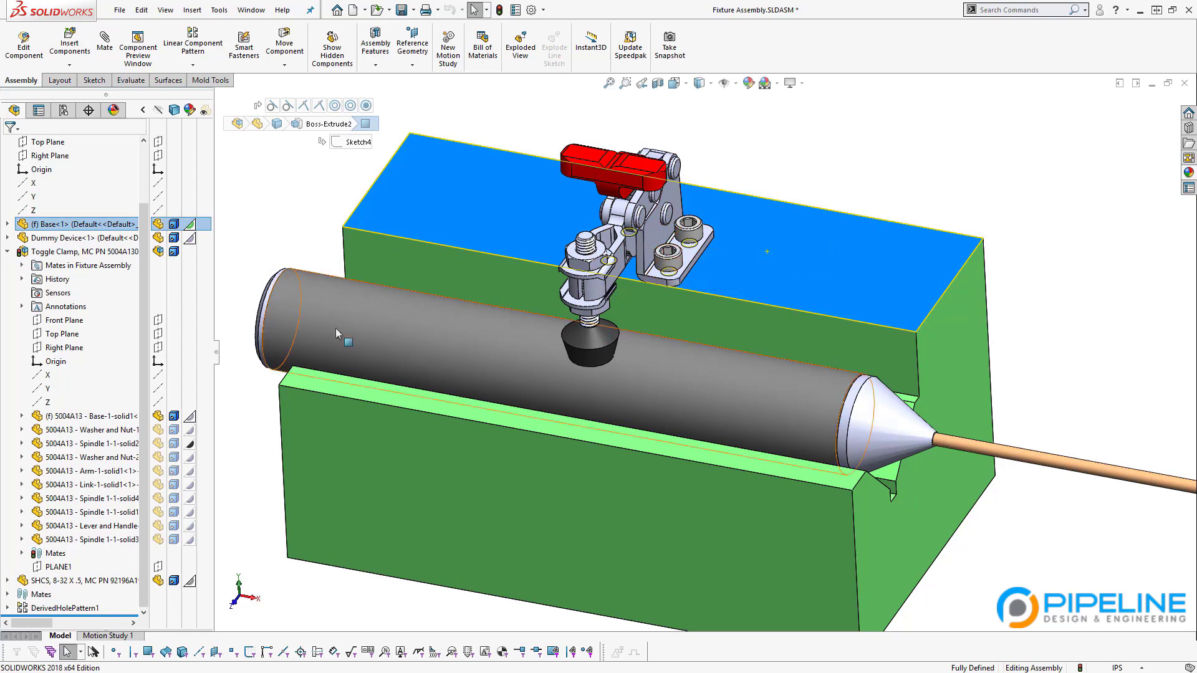
pyautogui.moveTo(331, 443); pyautogui.dragTo(573, 287, button='middle')
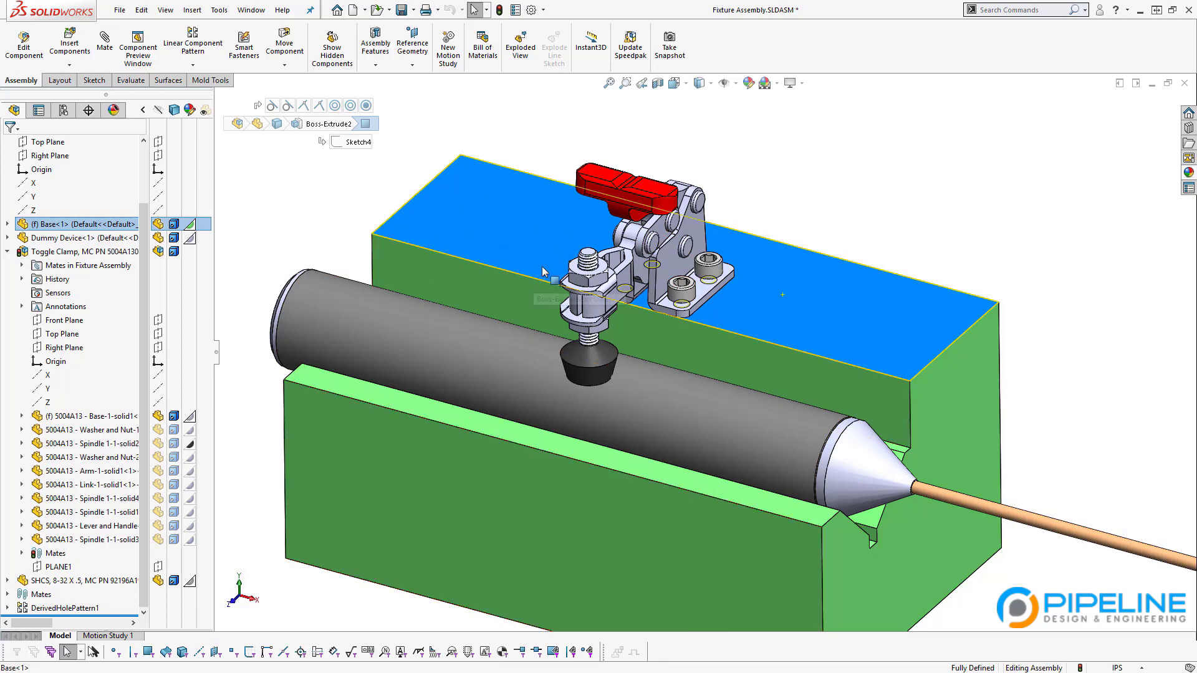
pyautogui.click(310, 243)
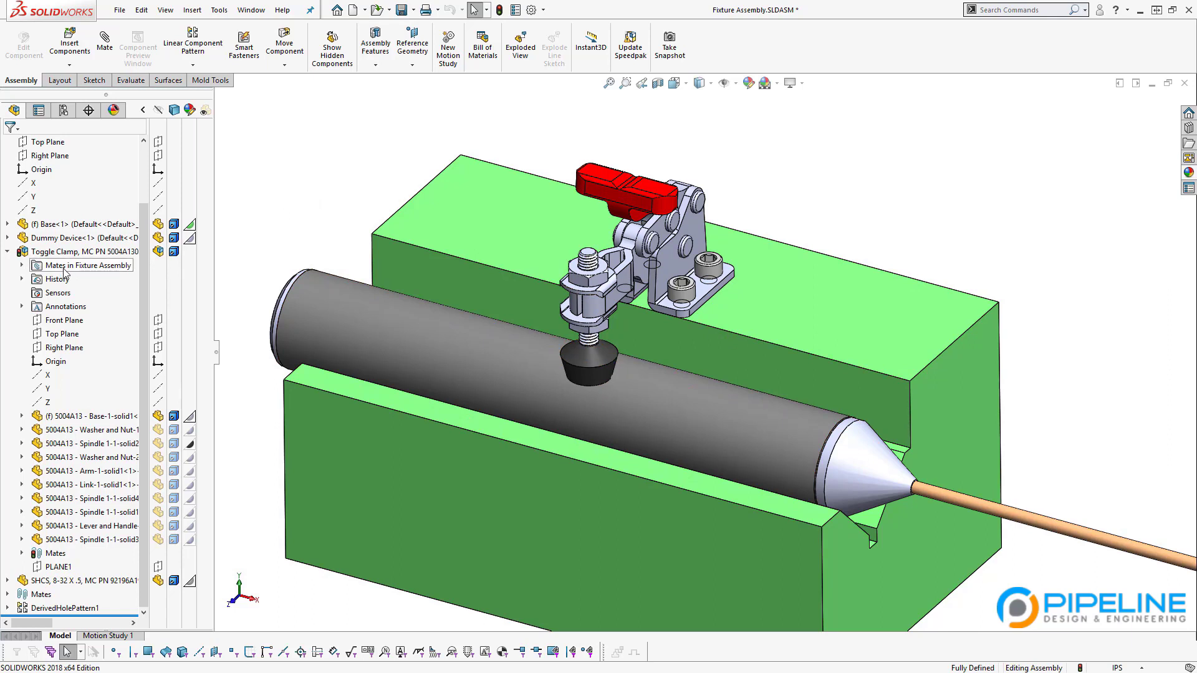
pyautogui.click(8, 251)
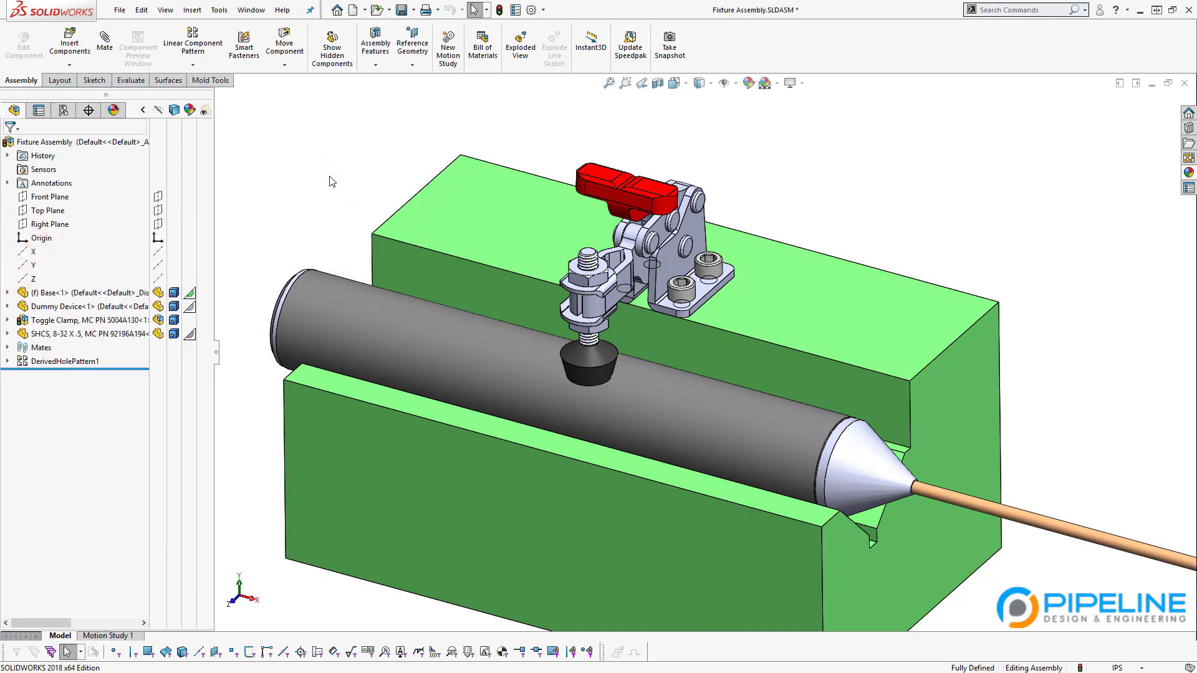